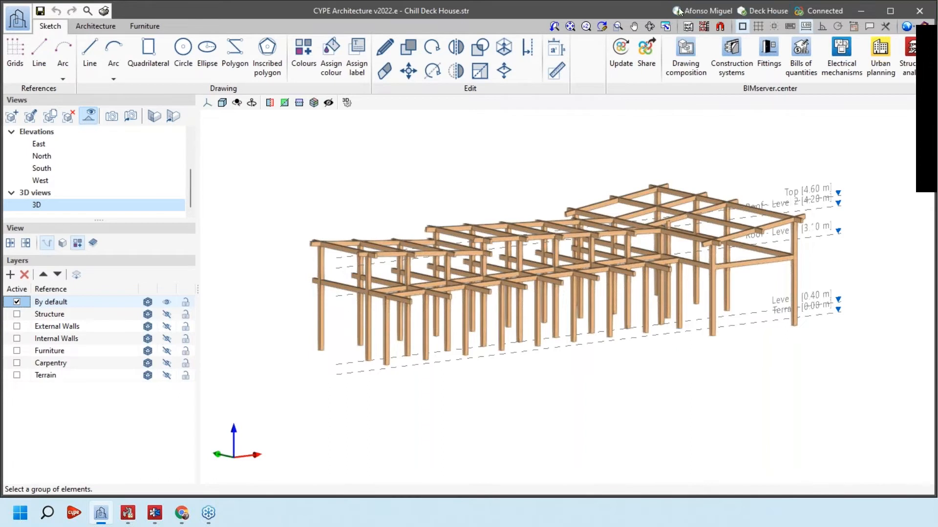
# - Make all layers of the house visible and set all of them to the transparent display mode
pyautogui.click(774, 12)
pyautogui.click(650, 71)
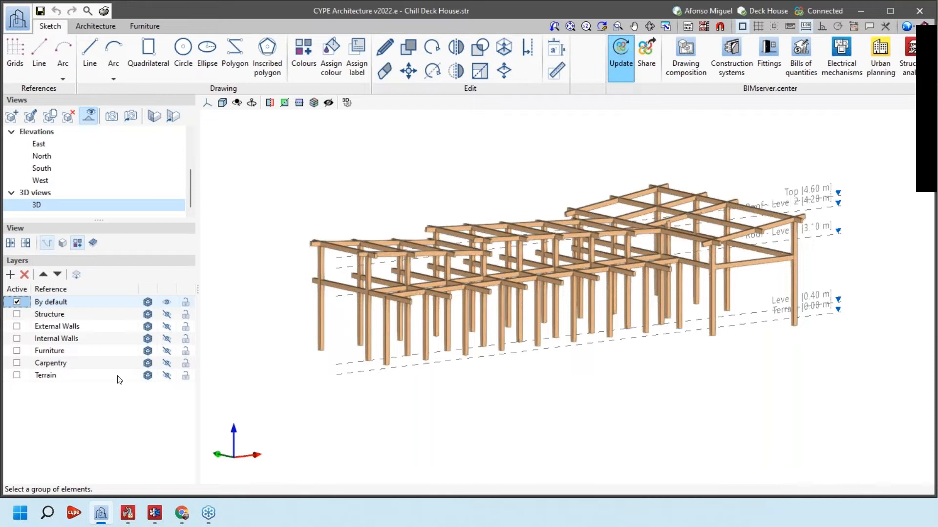
pyautogui.click(167, 289)
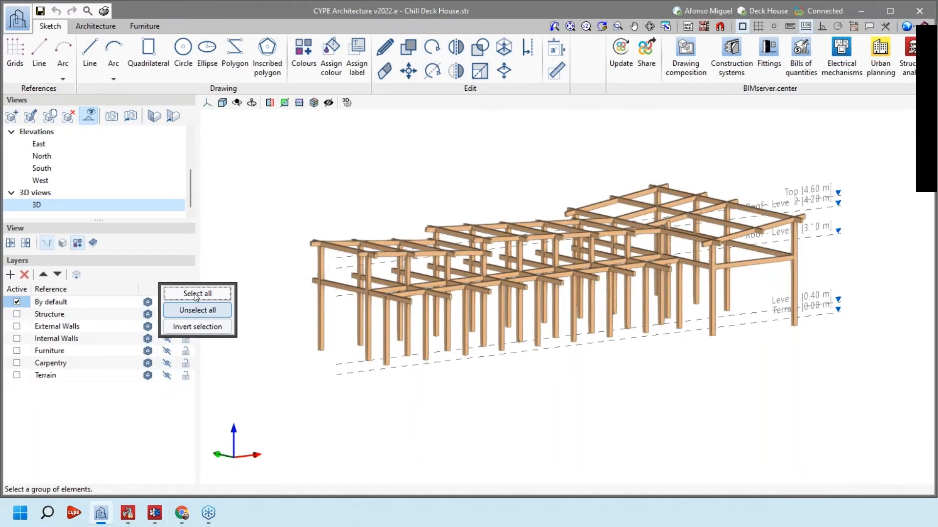
pyautogui.click(195, 294)
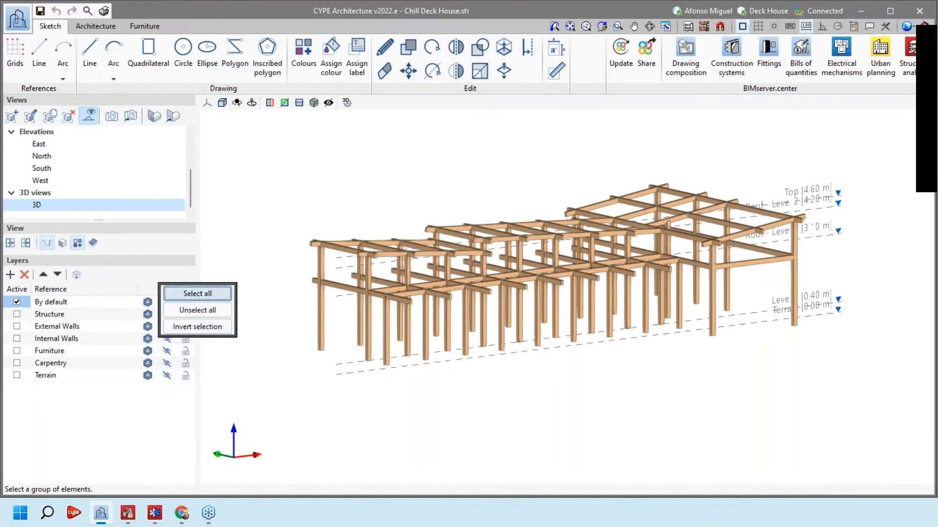
pyautogui.click(148, 289)
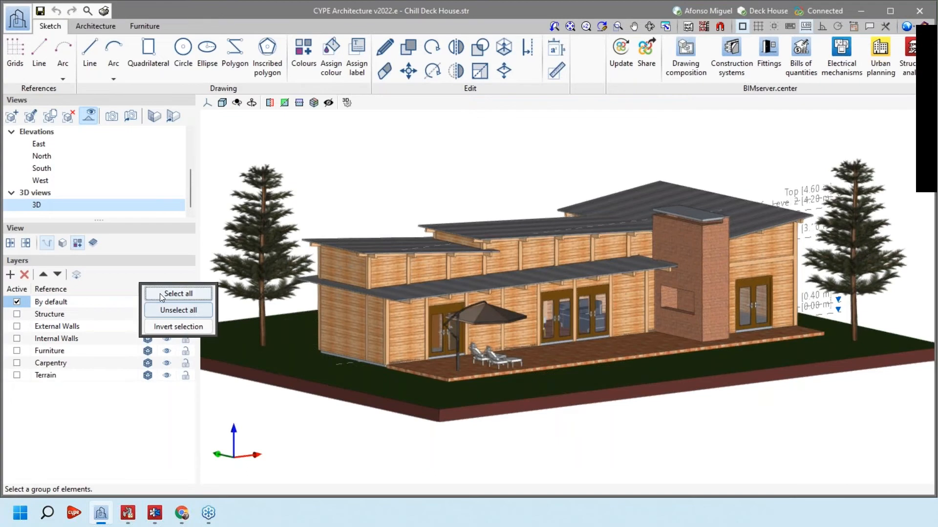
pyautogui.click(163, 295)
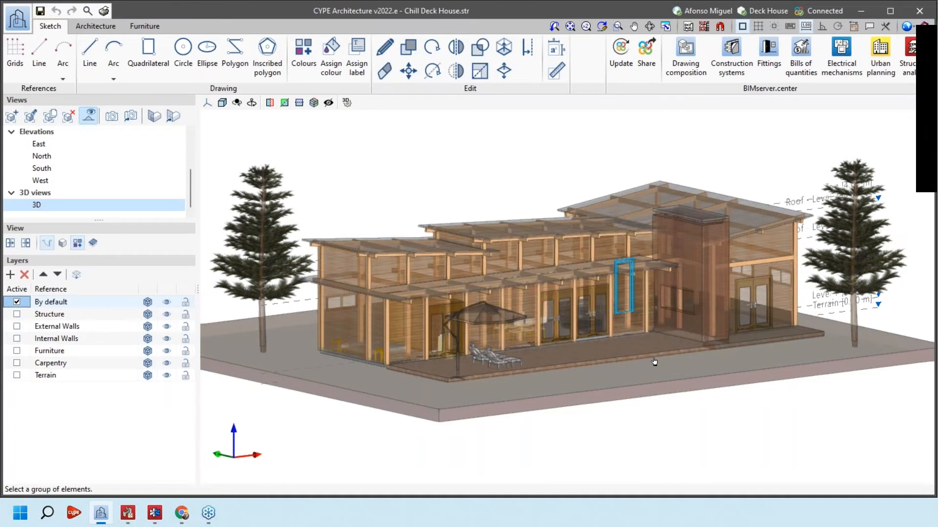
# - Examine the transparent house model from the rear and the terrace side, including its timber frame
pyautogui.scroll(3, 654, 361)
pyautogui.keyDown('shift'); pyautogui.moveTo(655, 361); pyautogui.dragTo(737, 364, button='middle'); pyautogui.keyUp('shift')
pyautogui.keyDown('shift'); pyautogui.moveTo(741, 263); pyautogui.dragTo(635, 299, button='middle'); pyautogui.keyUp('shift')
pyautogui.scroll(-2, 609, 307)
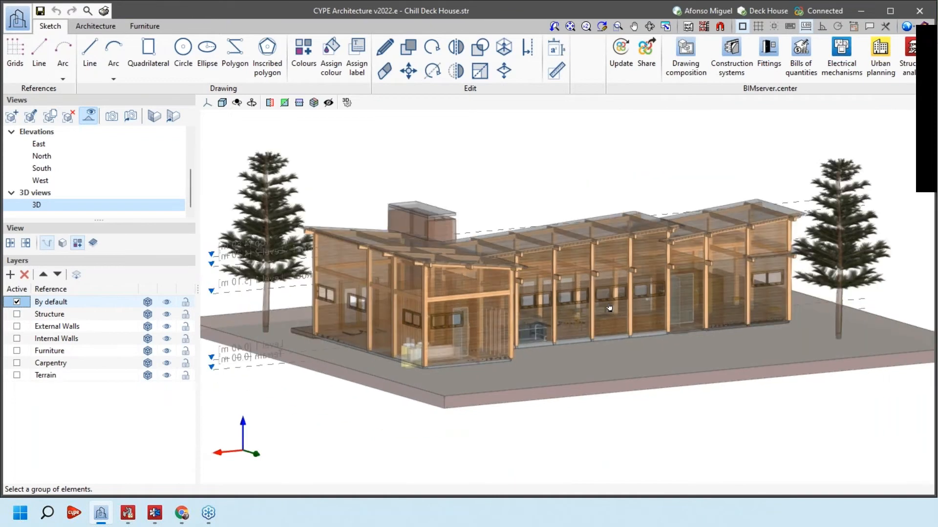
pyautogui.scroll(1, 581, 342)
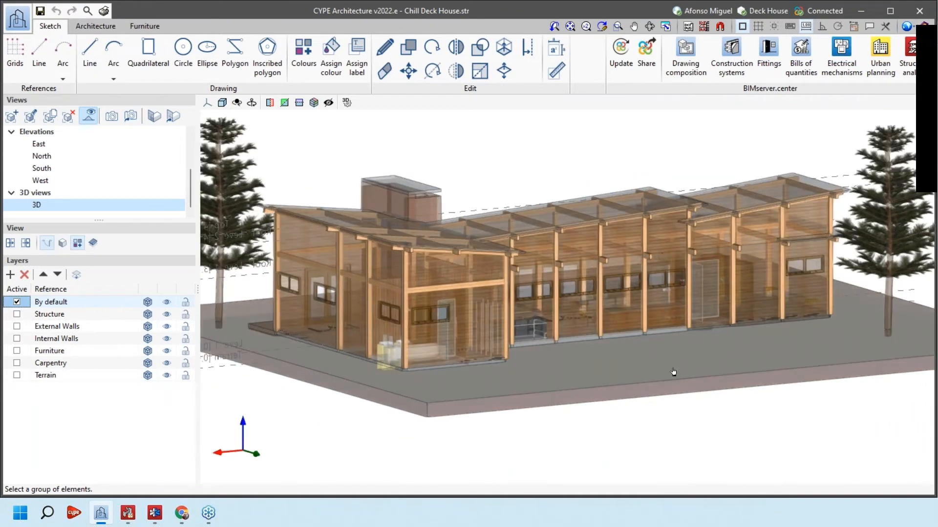
pyautogui.moveTo(673, 372); pyautogui.dragTo(661, 396, button='middle')
pyautogui.keyDown('shift'); pyautogui.moveTo(657, 341); pyautogui.dragTo(425, 344, button='middle'); pyautogui.keyUp('shift')
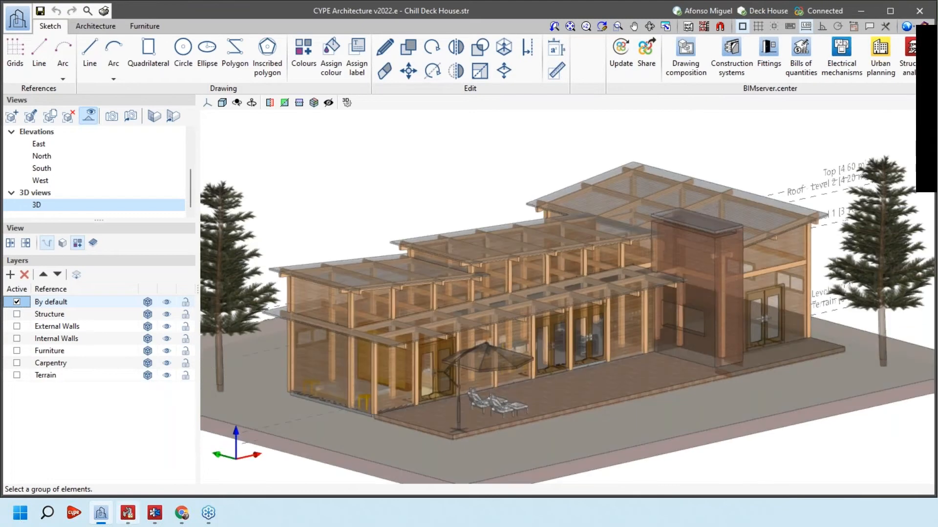
# - Switch to StruBIM CYPE 3D and open a 3D view of the complete Deck House structure
pyautogui.click(128, 513)
pyautogui.moveTo(528, 389)
pyautogui.keyDown('shift'); pyautogui.mouseDown(button='middle')
pyautogui.moveTo(603, 361)
pyautogui.moveTo(519, 393)
pyautogui.mouseUp(button='middle'); pyautogui.keyUp('shift')
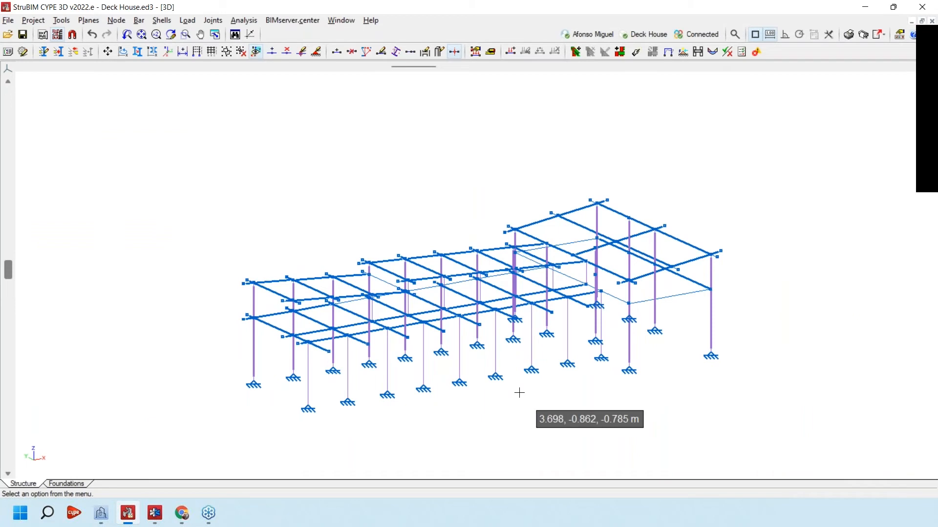
pyautogui.click(62, 20)
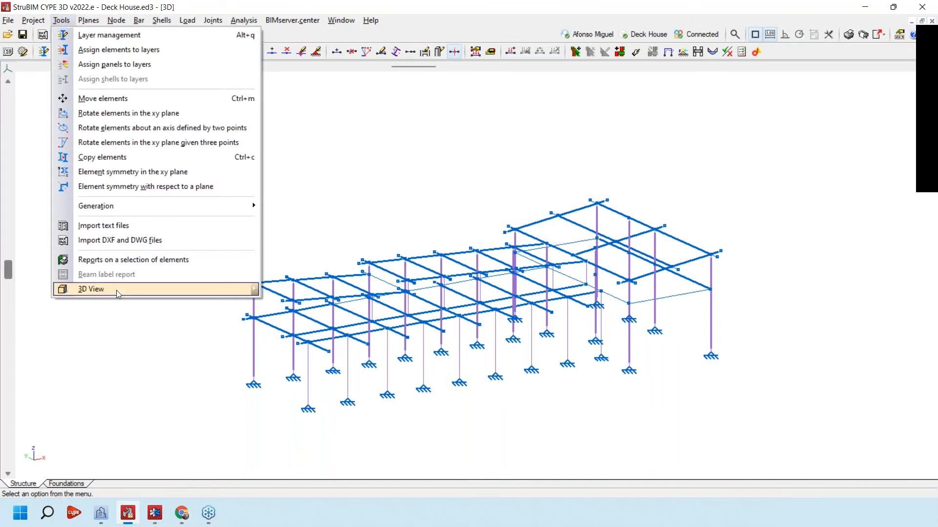
pyautogui.moveTo(117, 290)
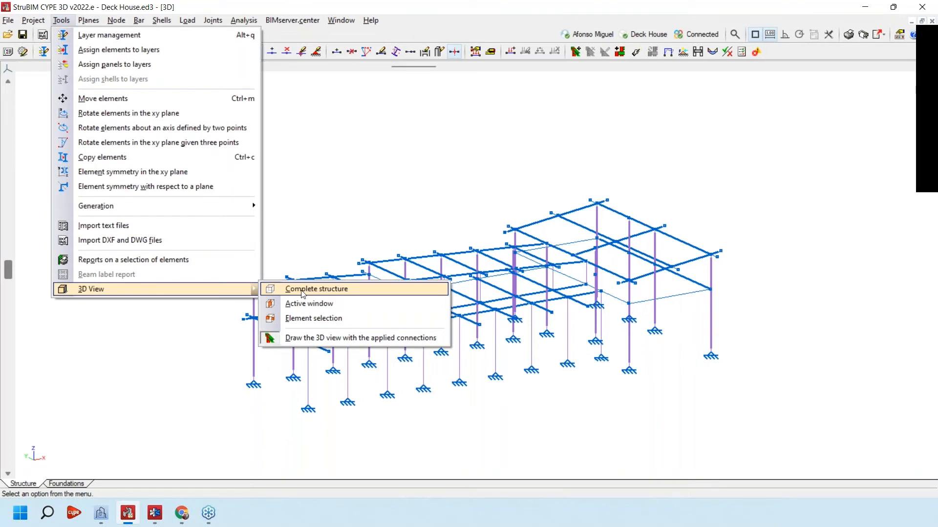
pyautogui.click(302, 291)
pyautogui.scroll(4, 454, 300)
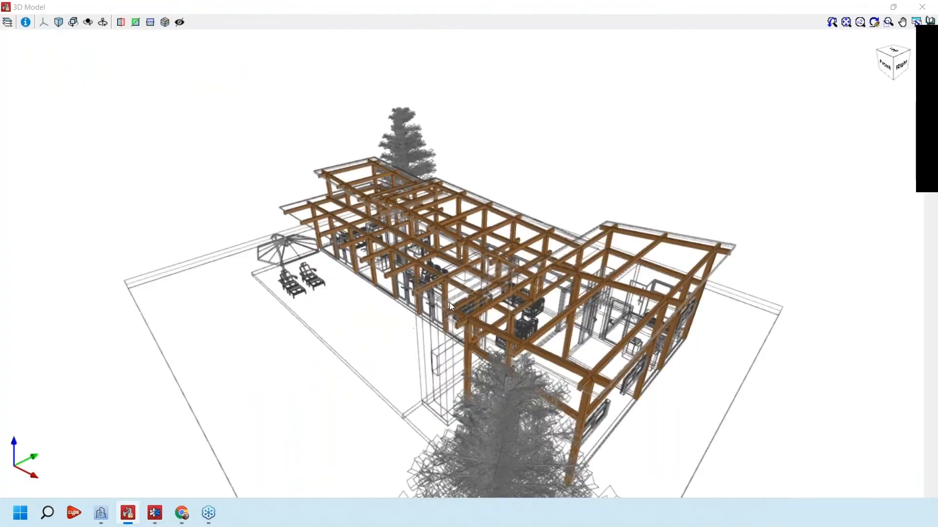
# - Open the 3D view's element display settings and show the BIM model as fully solid instead of wireframe
pyautogui.moveTo(401, 376); pyautogui.dragTo(549, 349)
pyautogui.click(7, 22)
pyautogui.click(107, 90)
pyautogui.click(108, 91)
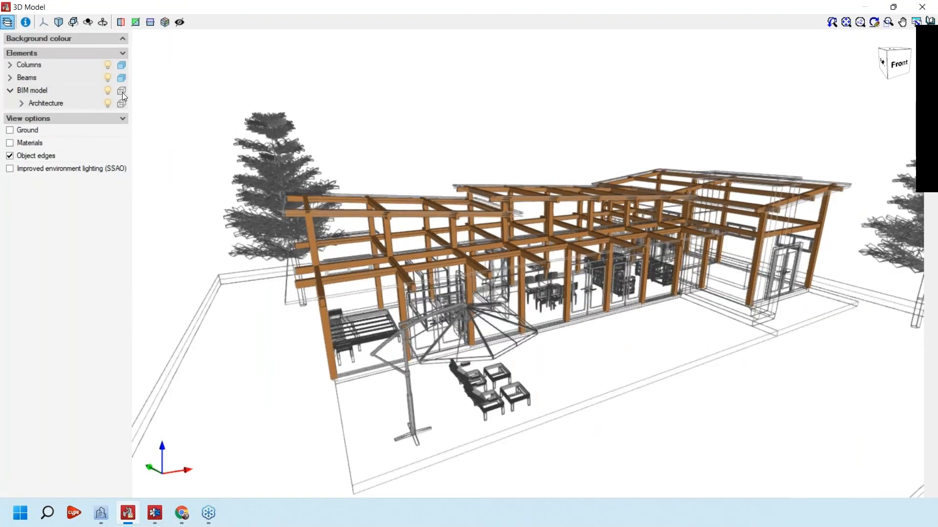
pyautogui.click(122, 92)
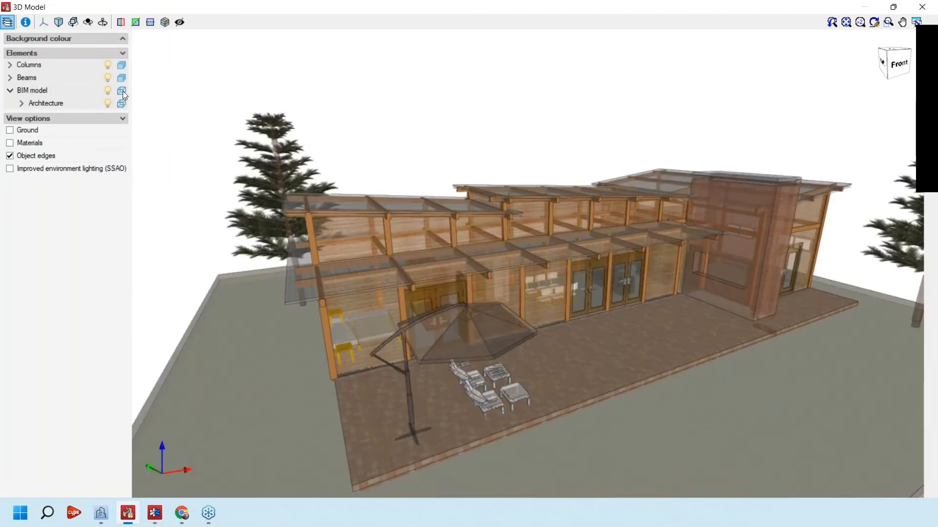
pyautogui.click(122, 91)
pyautogui.scroll(-3, 600, 278)
pyautogui.moveTo(599, 279); pyautogui.dragTo(484, 301, button='middle')
pyautogui.scroll(2, 485, 305)
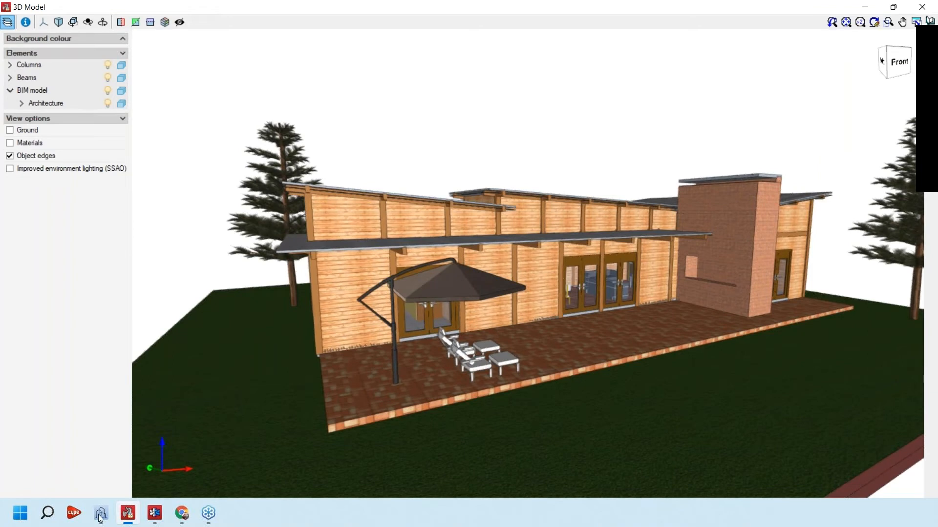
# - Compare the house in CYPE Architecture with the structural 3D view in StruBIM CYPE 3D, and close the 3D view
pyautogui.moveTo(102, 518)
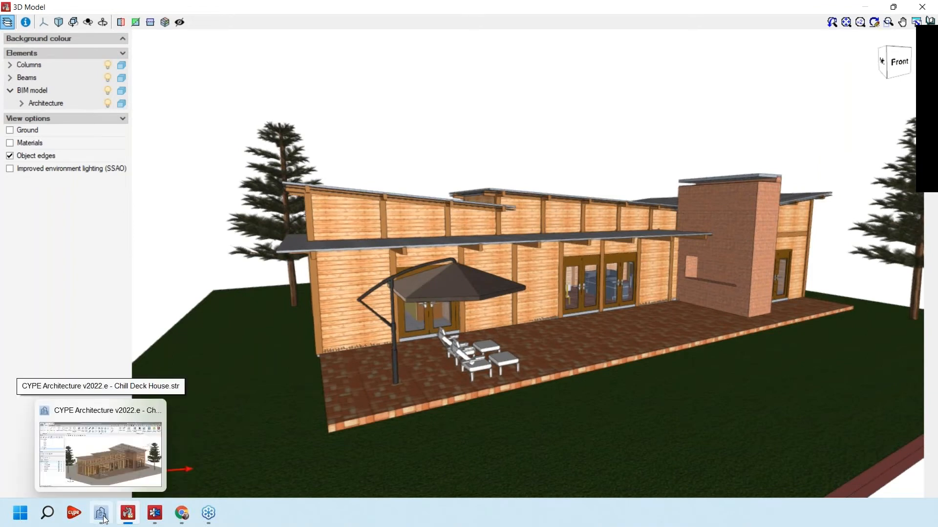
pyautogui.click(103, 518)
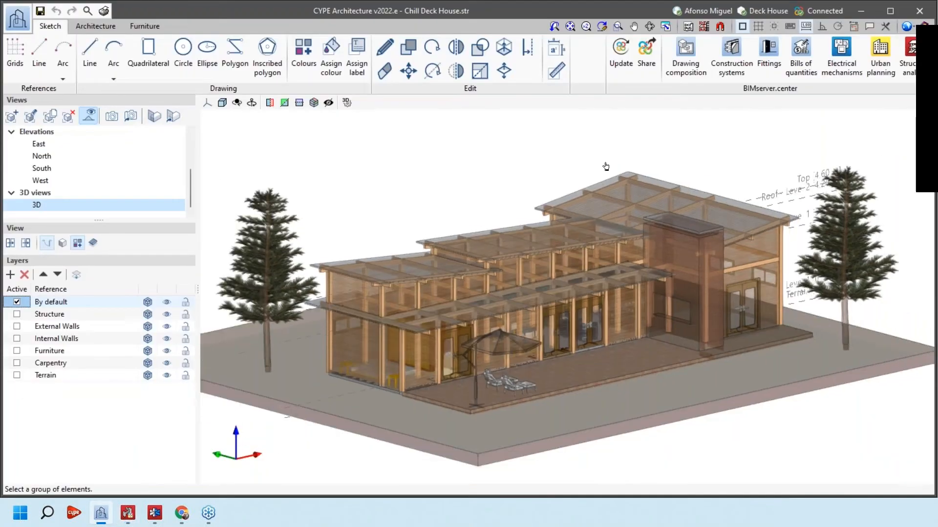
pyautogui.moveTo(606, 167); pyautogui.dragTo(582, 138, button='middle')
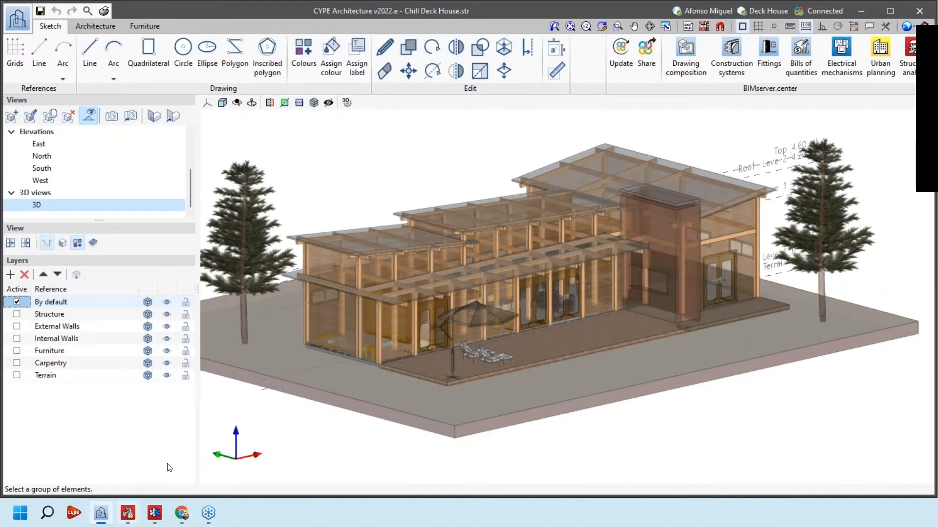
pyautogui.click(127, 514)
pyautogui.scroll(1, 565, 235)
pyautogui.scroll(-1, 565, 235)
pyautogui.scroll(2, 565, 236)
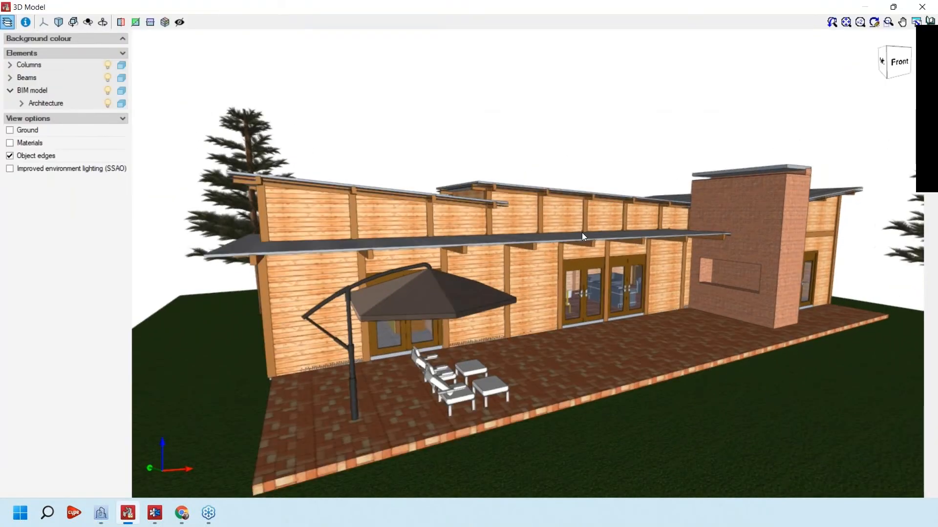
pyautogui.scroll(-1, 582, 232)
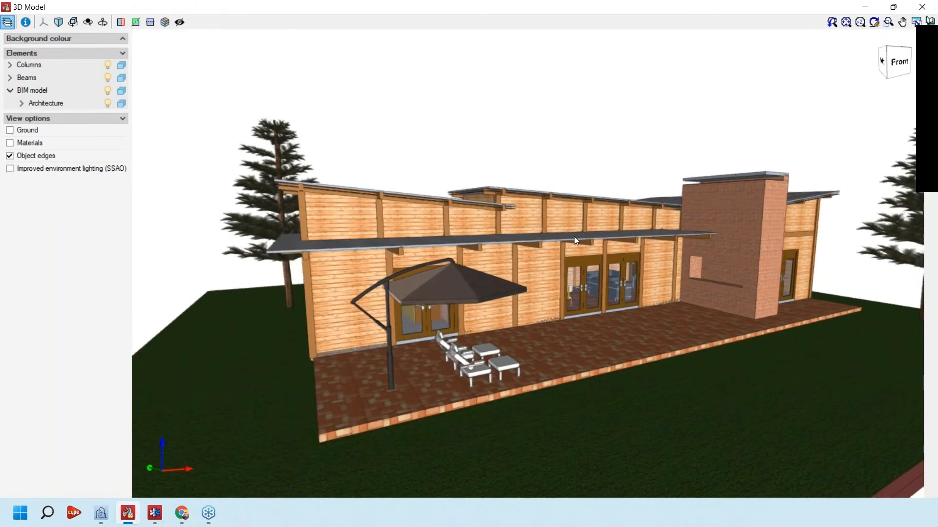
pyautogui.scroll(-1, 573, 239)
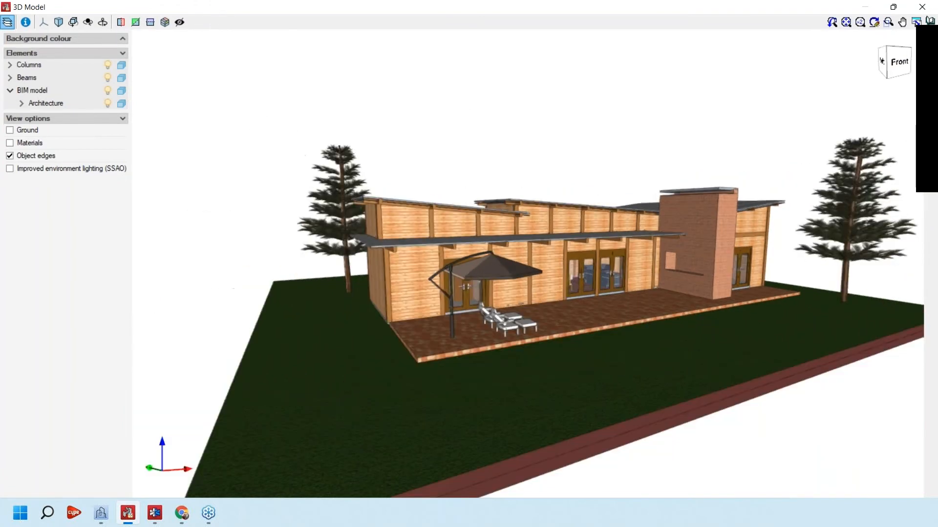
pyautogui.click(934, 4)
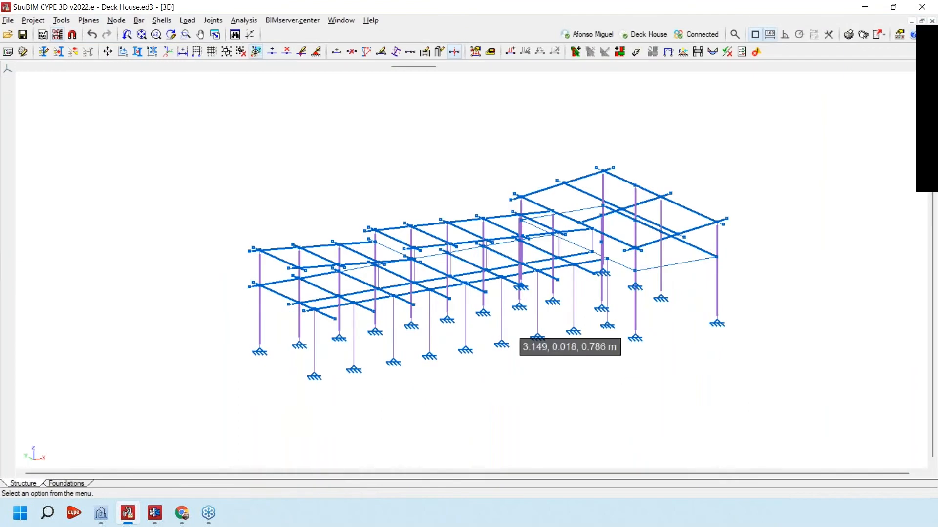
# - Display the standard view orientations and examine the section labels on the frame's columns and beams
pyautogui.click(7, 69)
pyautogui.click(30, 75)
pyautogui.moveTo(465, 299); pyautogui.dragTo(406, 270, button='middle')
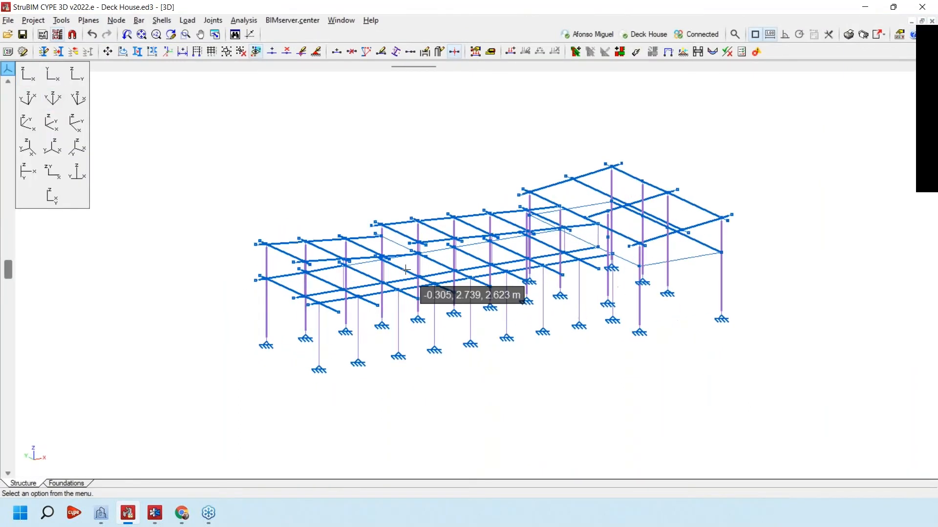
pyautogui.scroll(1, 406, 270)
pyautogui.scroll(1, 607, 255)
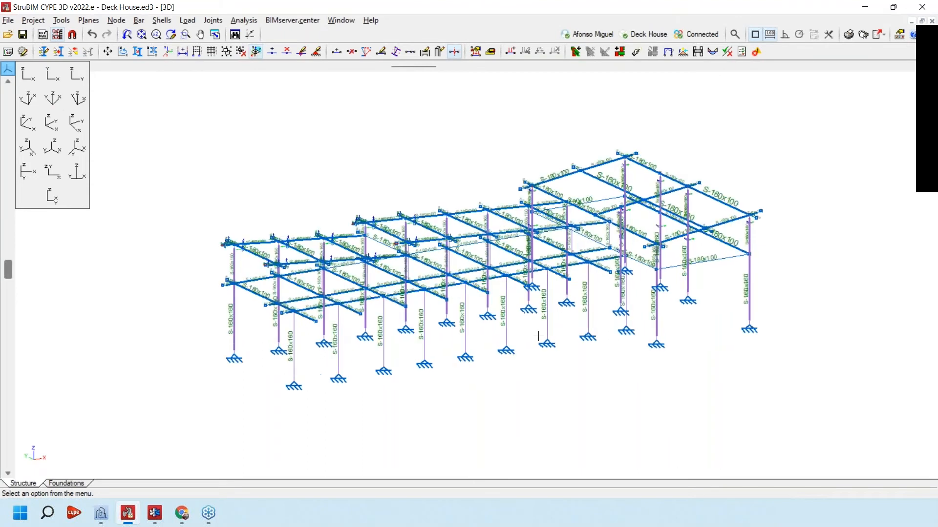
pyautogui.scroll(2, 538, 336)
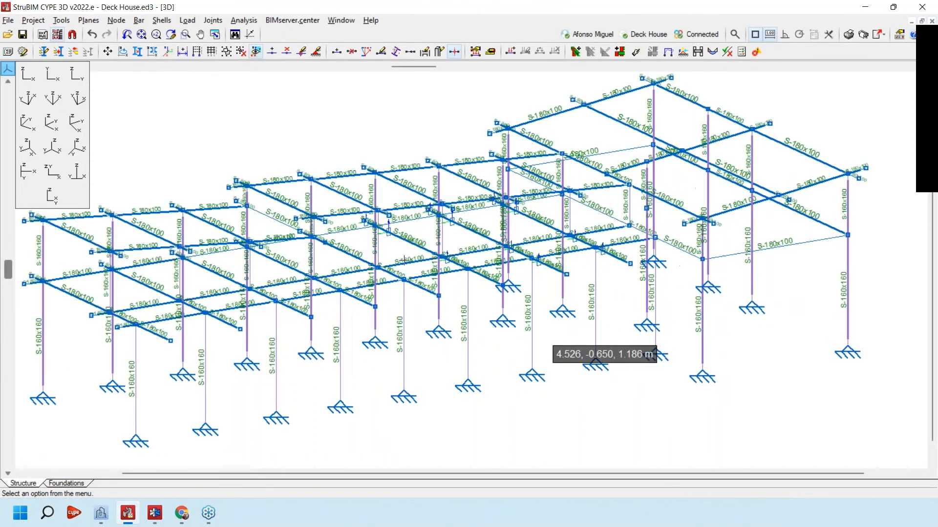
pyautogui.moveTo(240, 267); pyautogui.dragTo(306, 249, button='middle')
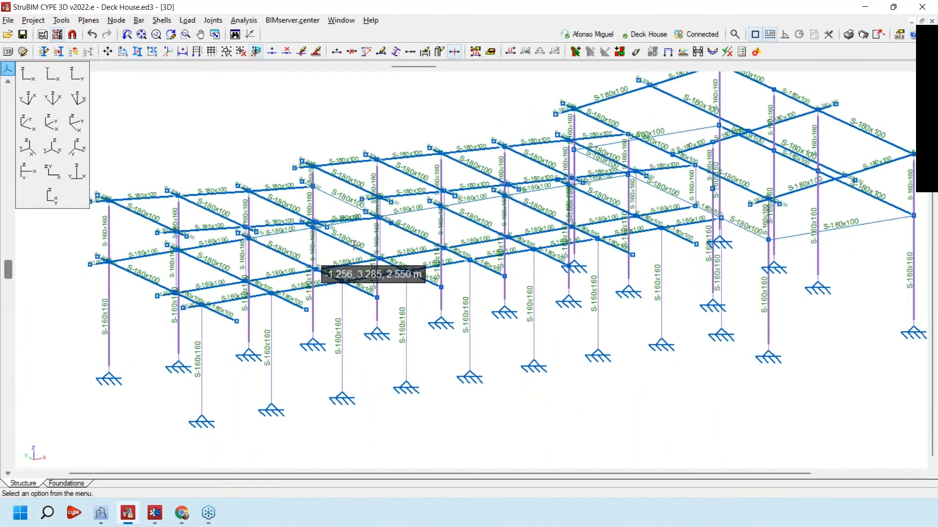
pyautogui.scroll(1, 360, 254)
# - Start the Check elements analysis to review which bars of the timber frame comply
pyautogui.click(268, 21)
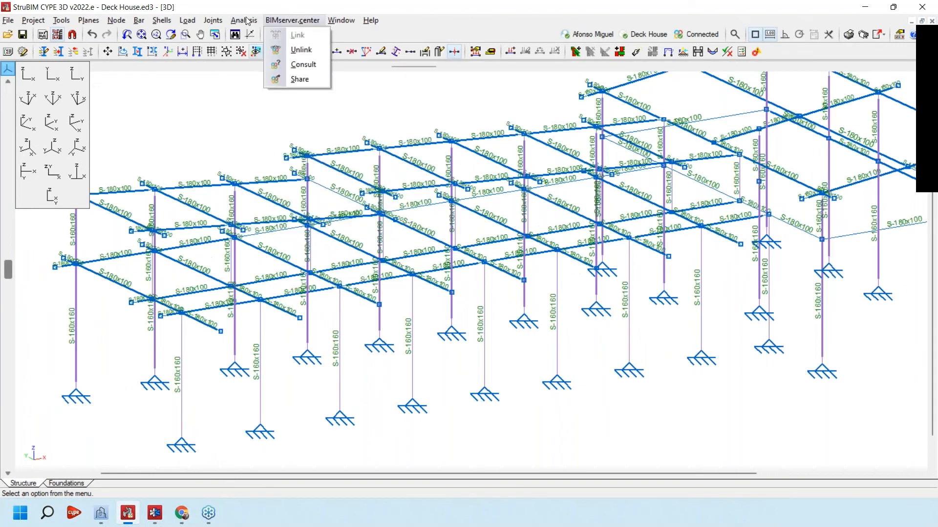
pyautogui.moveTo(248, 21)
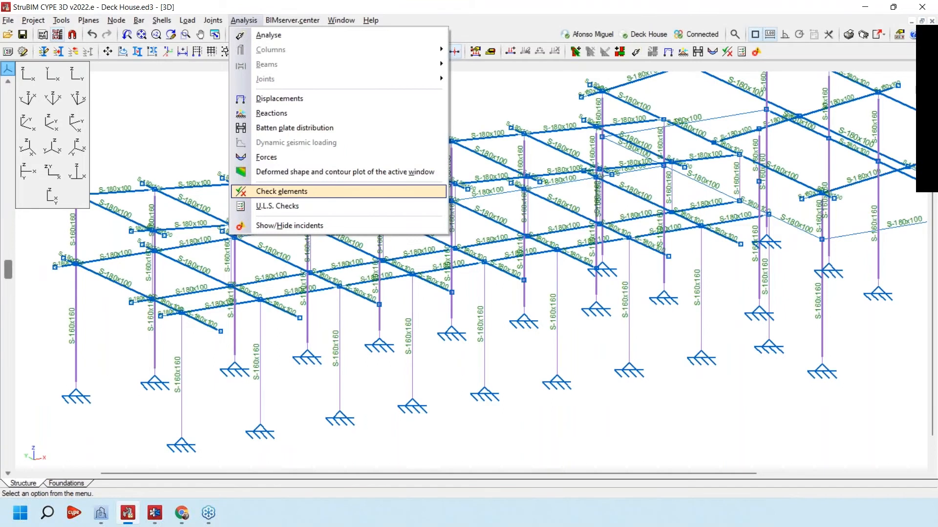
pyautogui.click(282, 191)
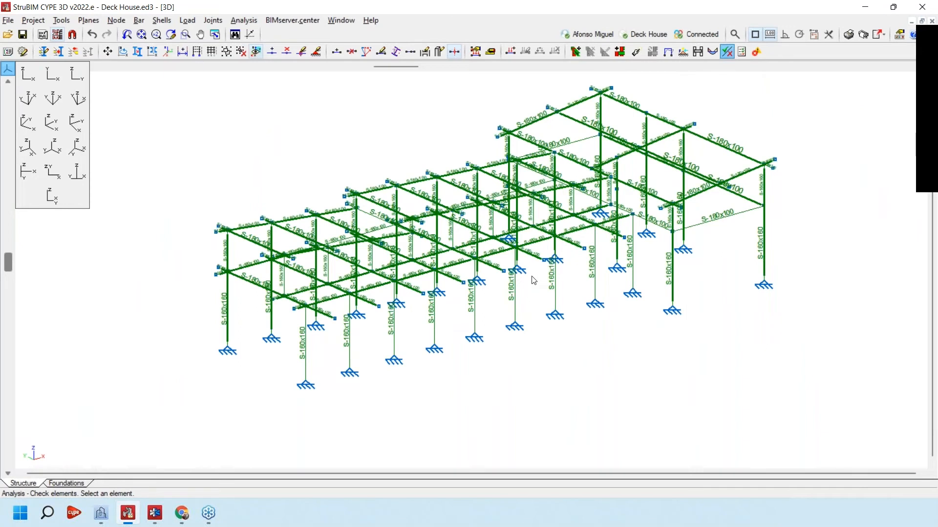
# - Display the Stress/D/C ratio envelope for all bars with the Forces tool and examine the contour colours on the frame
pyautogui.click(238, 21)
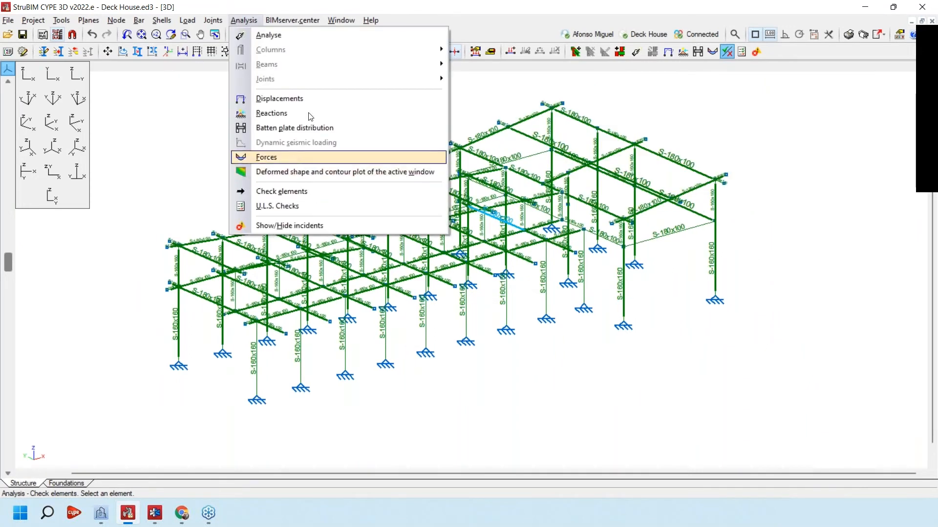
pyautogui.click(293, 157)
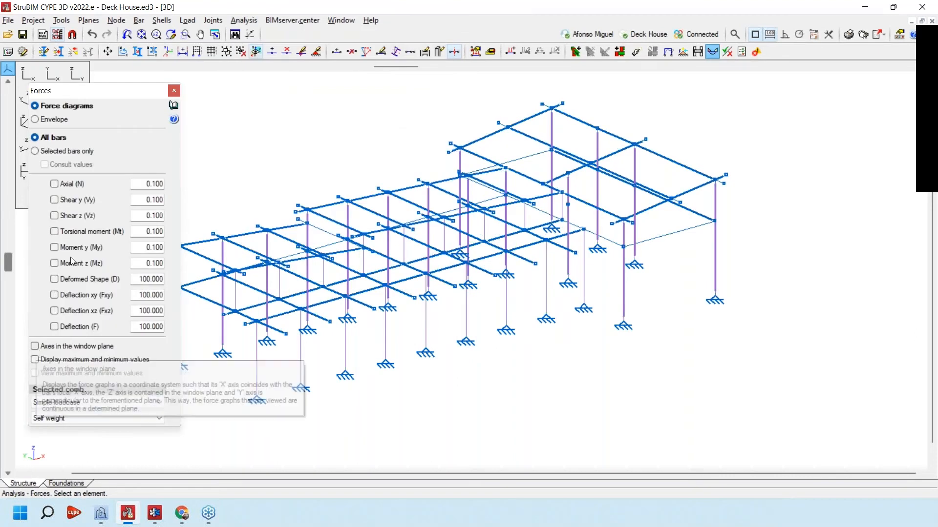
pyautogui.click(61, 122)
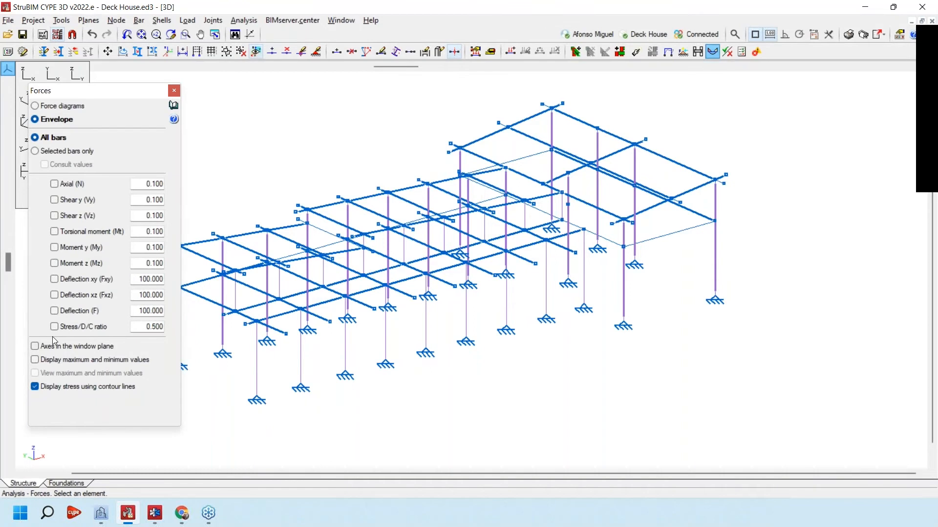
pyautogui.click(93, 327)
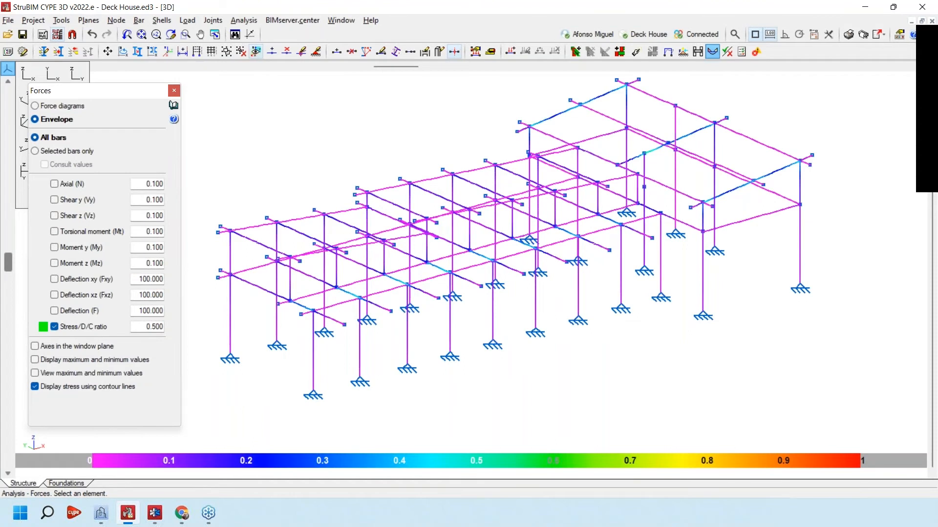
pyautogui.scroll(2, 309, 255)
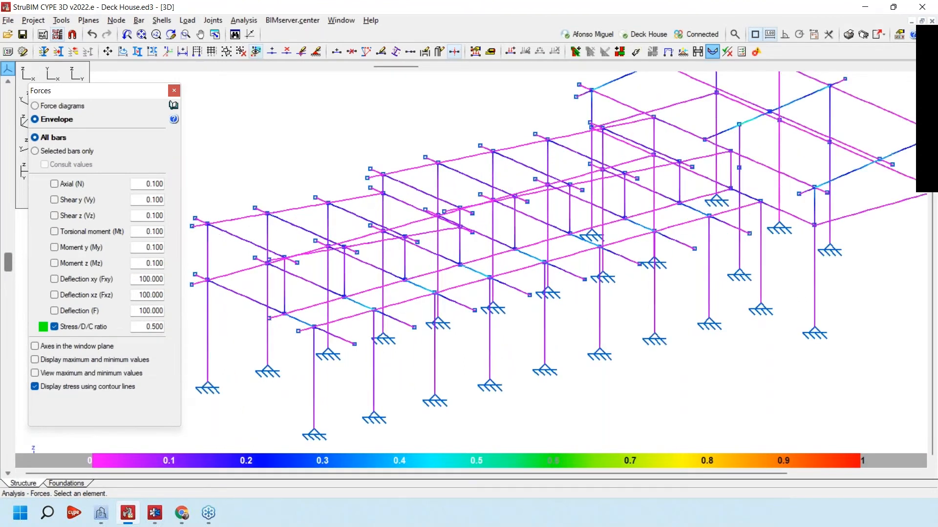
pyautogui.scroll(2, 371, 283)
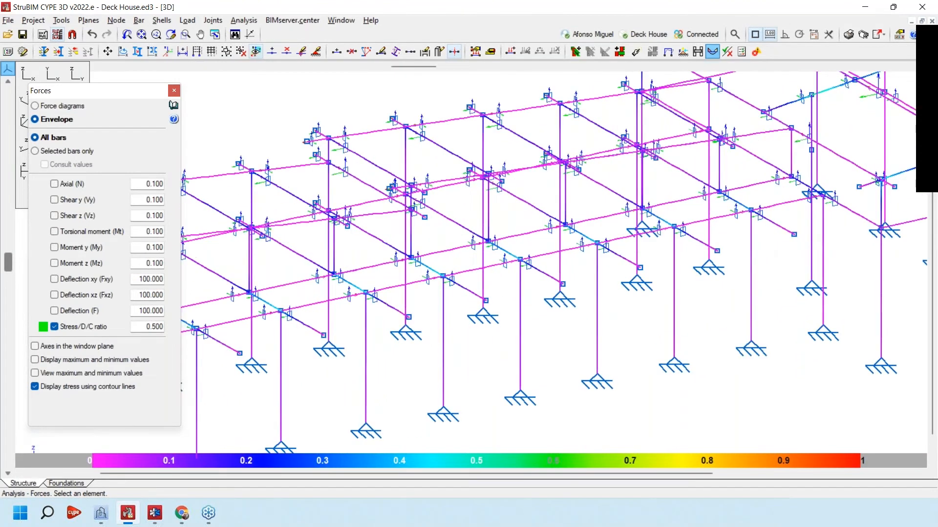
# - Examine the Stress/D/C ratio contours across the whole timber frame from several angles and distances
pyautogui.scroll(-2, 492, 323)
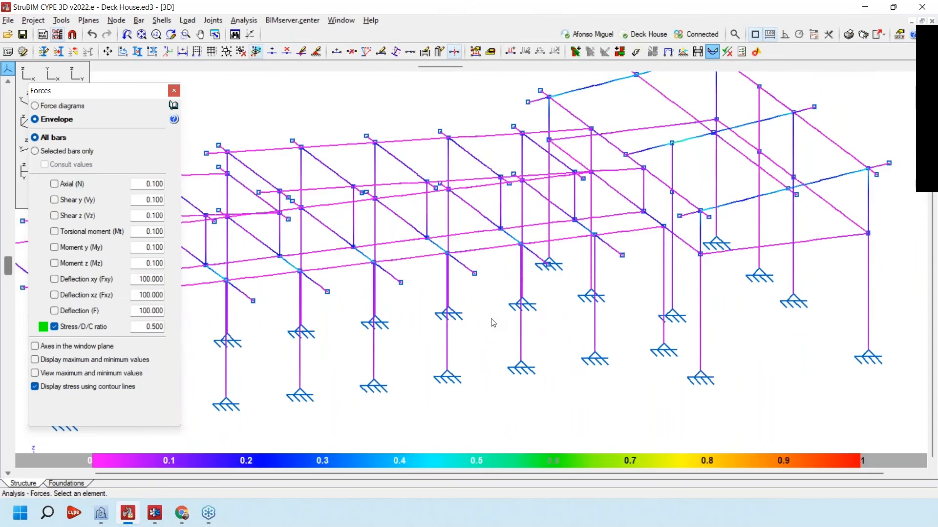
pyautogui.scroll(-2, 492, 323)
pyautogui.scroll(-1, 728, 176)
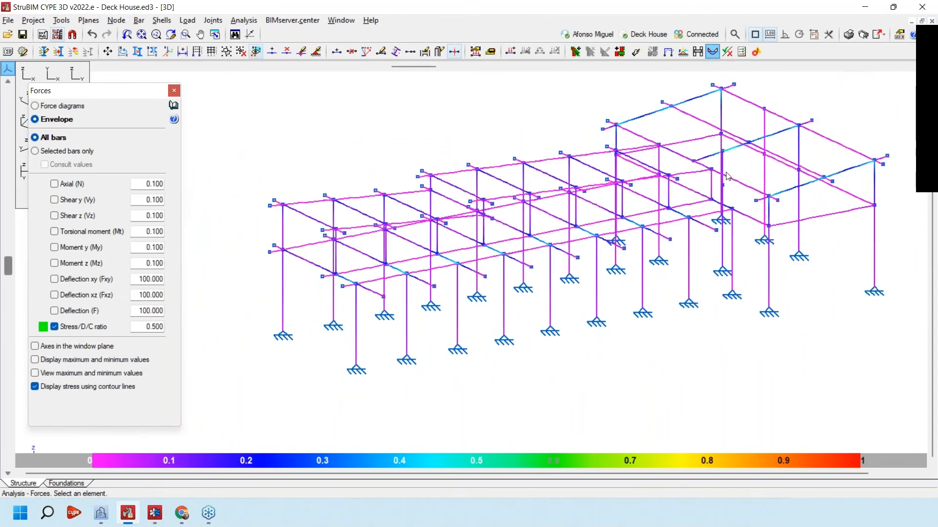
pyautogui.middleClick(652, 208)
pyautogui.keyDown('shift'); pyautogui.moveTo(518, 288); pyautogui.dragTo(458, 295, button='middle'); pyautogui.keyUp('shift')
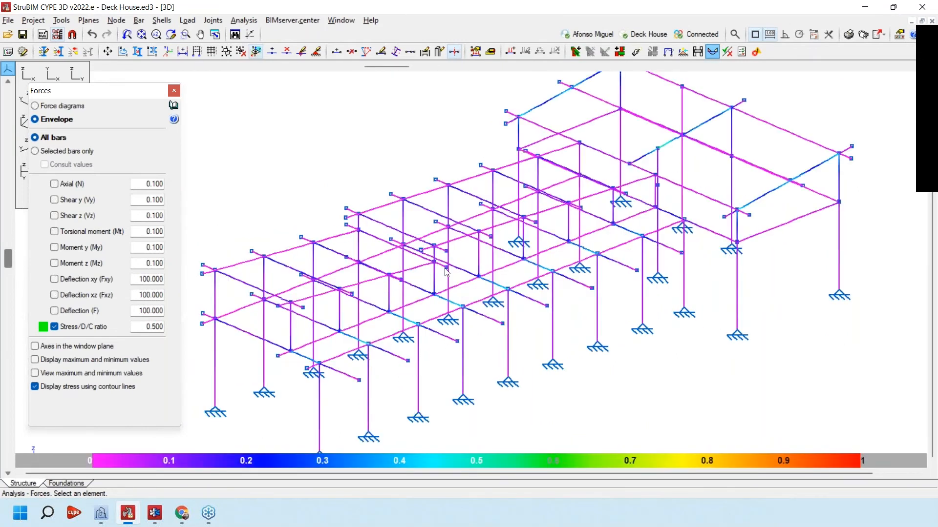
pyautogui.moveTo(445, 272); pyautogui.dragTo(446, 246, button='middle')
pyautogui.middleClick(446, 246)
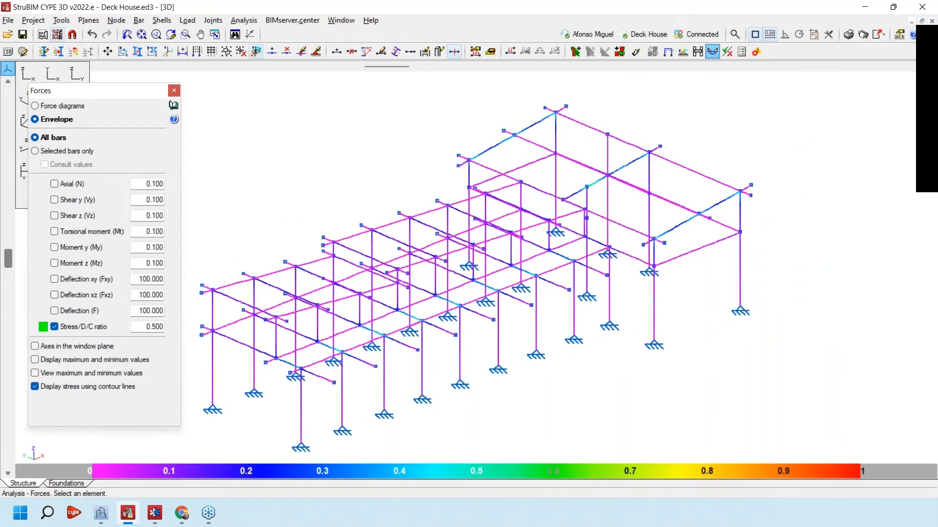
pyautogui.scroll(-2, 474, 274)
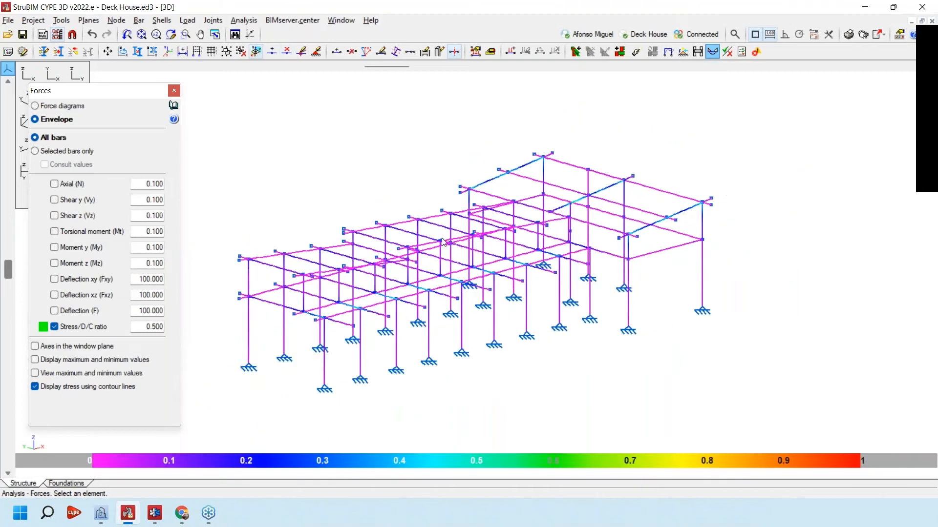
# - Share the results with the BIMserver.center project under the name Structure, with Export forces to design connections enabled
pyautogui.click(244, 20)
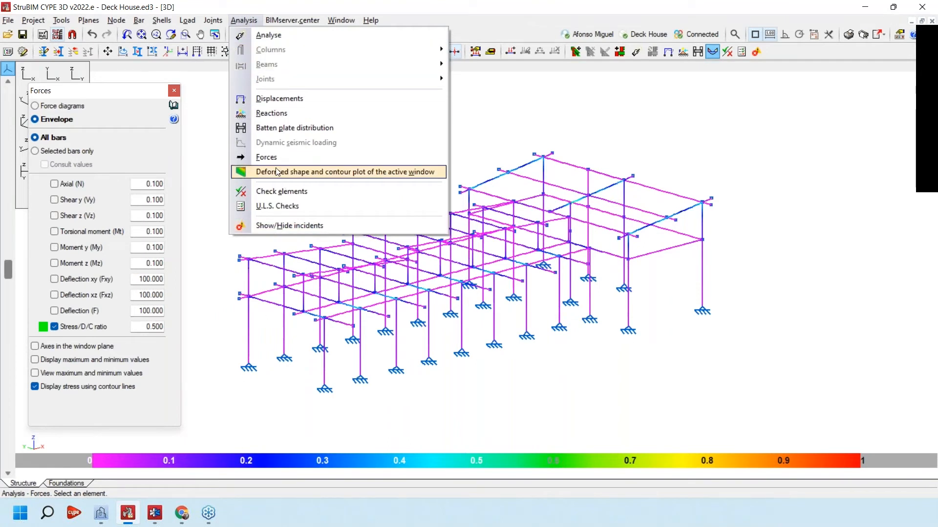
pyautogui.moveTo(282, 23)
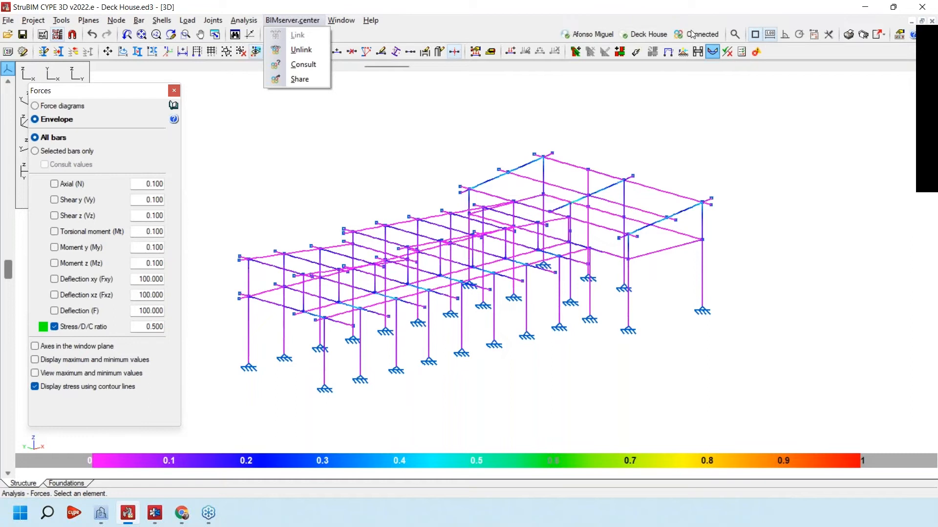
pyautogui.click(301, 81)
pyautogui.click(390, 227)
pyautogui.doubleClick(370, 229)
pyautogui.click(377, 230)
pyautogui.doubleClick(377, 230)
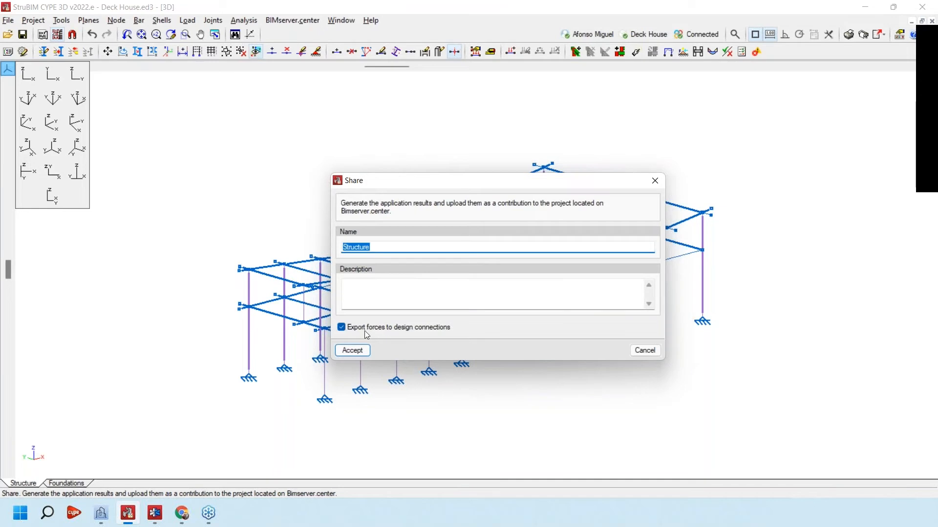
pyautogui.moveTo(441, 184); pyautogui.dragTo(652, 218)
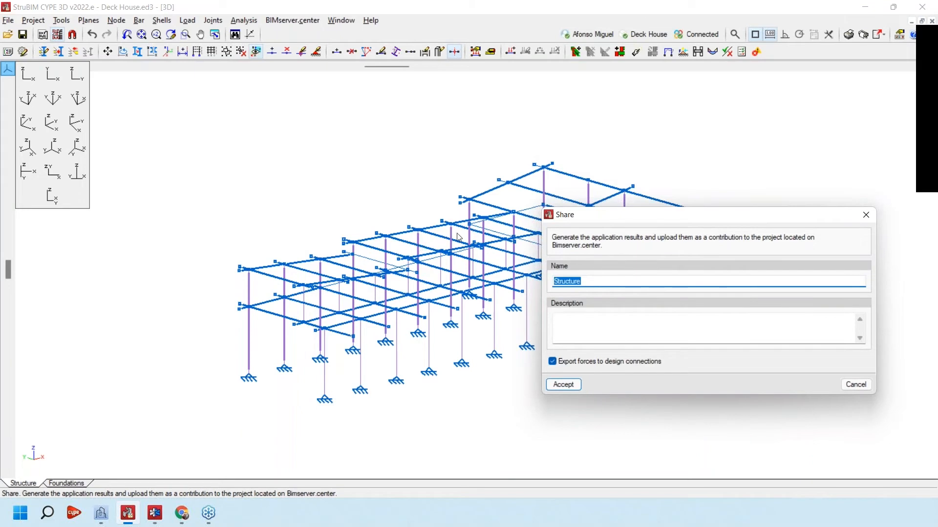
pyautogui.moveTo(614, 213); pyautogui.dragTo(431, 185)
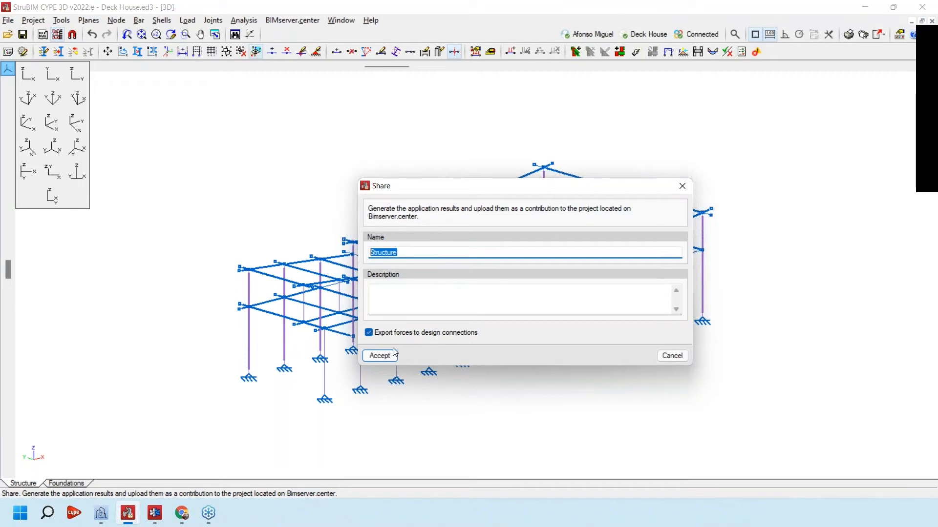
pyautogui.click(380, 357)
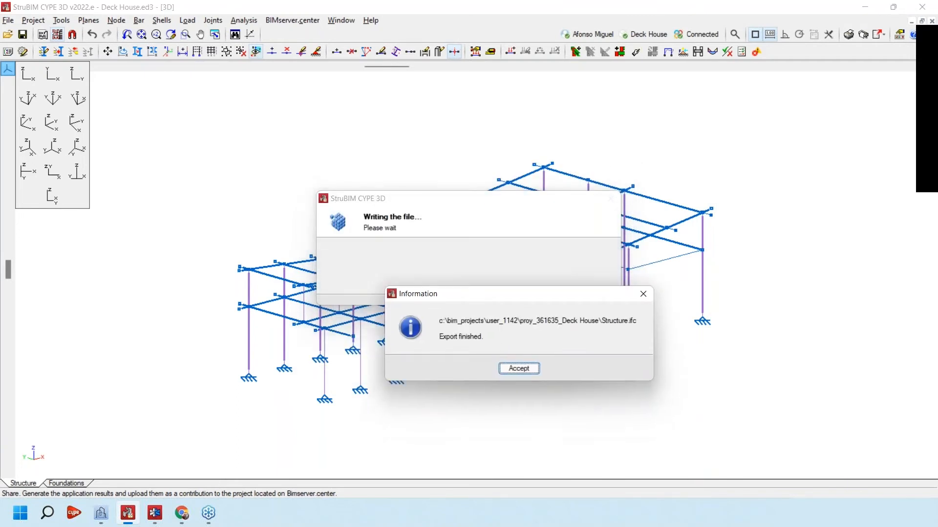
# - Check the path of the exported Structure.ifc file, acknowledge the finished export and return to the frame model
pyautogui.moveTo(493, 337); pyautogui.dragTo(439, 337)
pyautogui.click(467, 336)
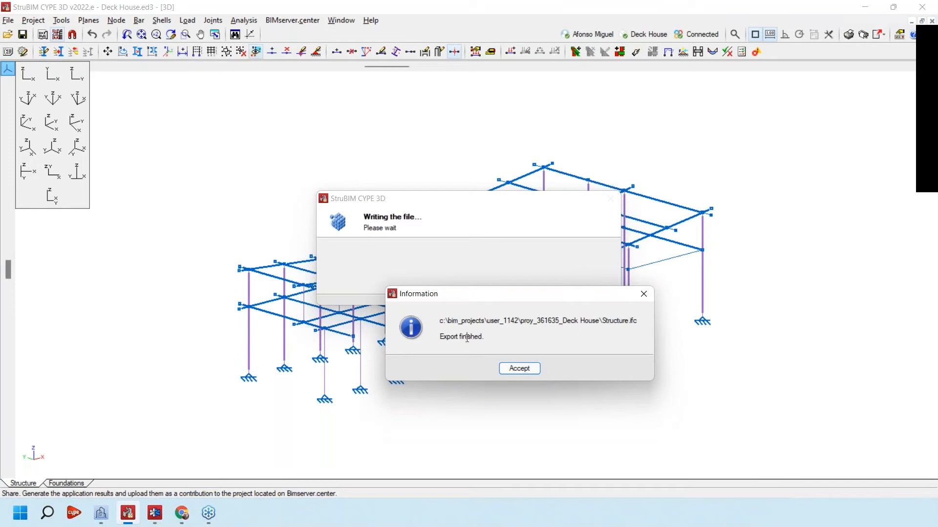
pyautogui.moveTo(451, 321); pyautogui.dragTo(634, 320)
pyautogui.moveTo(584, 321); pyautogui.dragTo(481, 316)
pyautogui.click(504, 332)
pyautogui.press('Return')
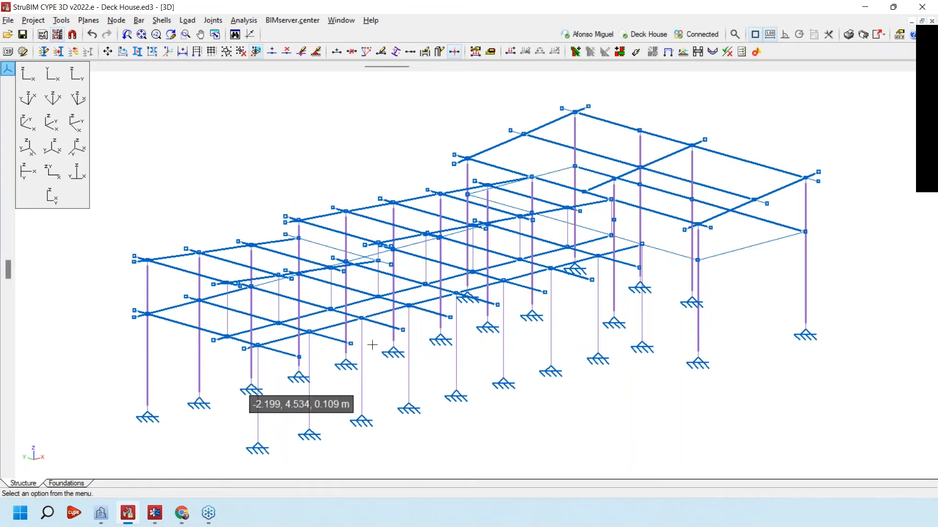
pyautogui.moveTo(421, 371); pyautogui.dragTo(441, 359, button='middle')
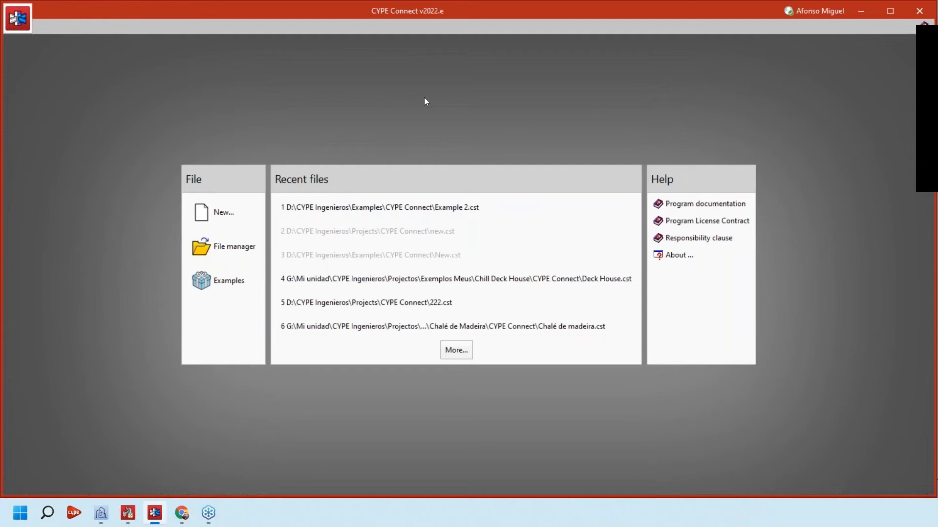
# - In CYPE Connect, create a new job named Deck House and link it to the Deck House project on BIMserver.center
pyautogui.click(218, 217)
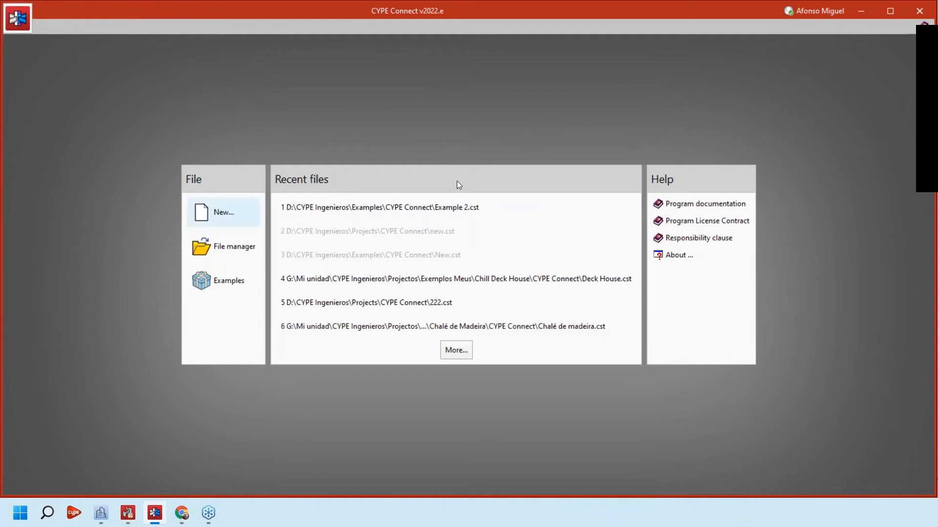
pyautogui.write('De')
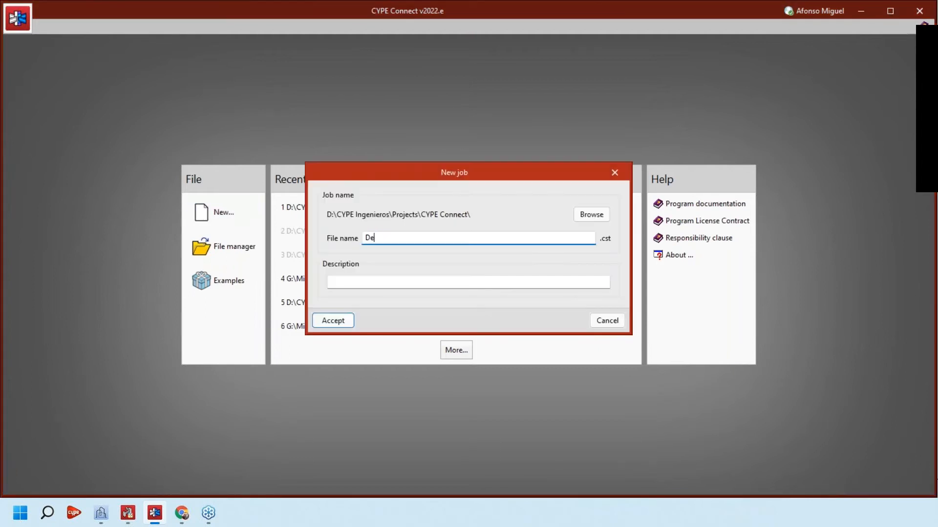
pyautogui.write('ck House')
pyautogui.press('Return')
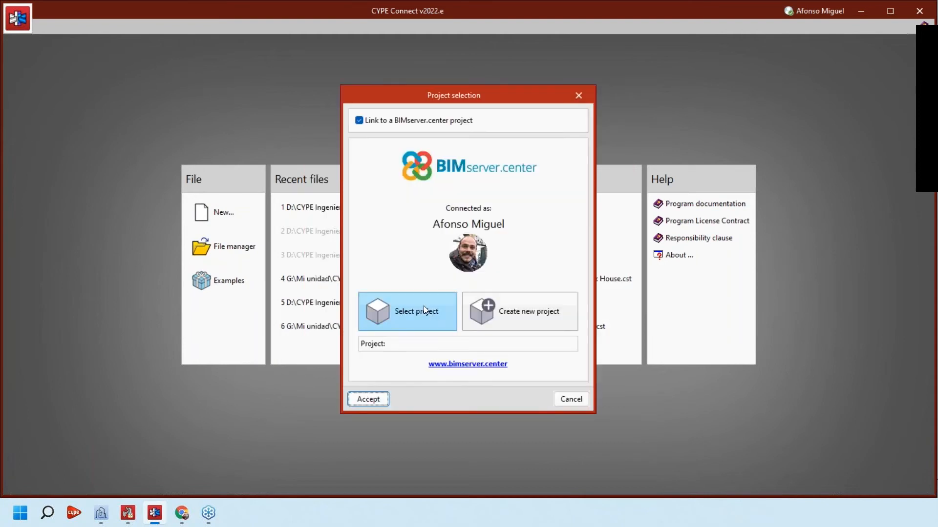
pyautogui.click(424, 306)
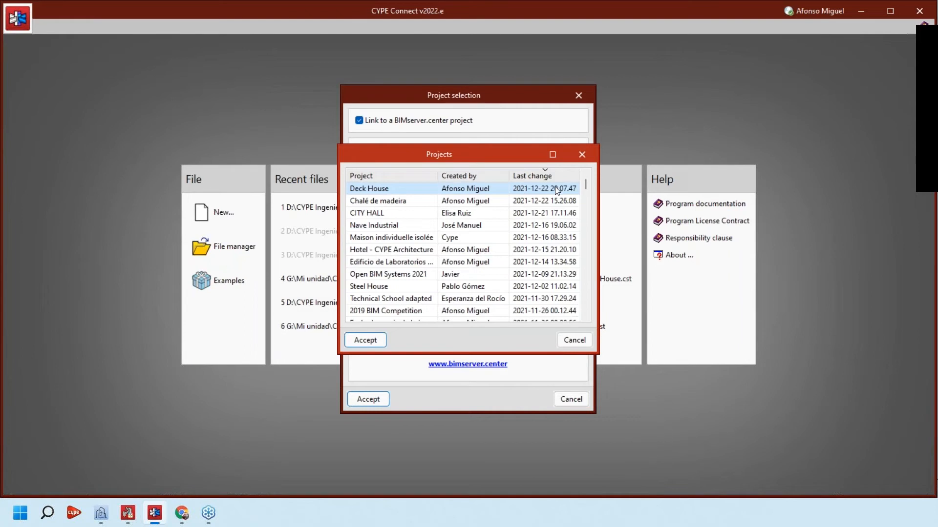
pyautogui.click(379, 341)
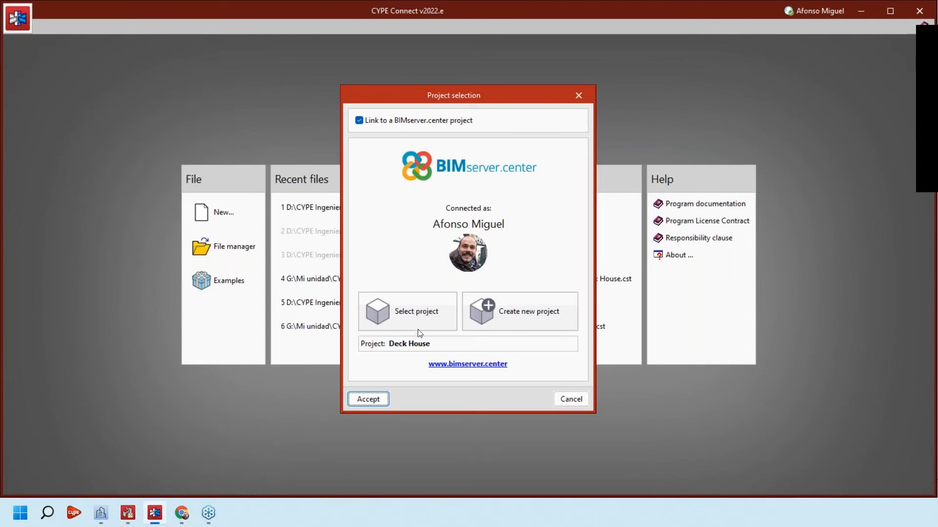
pyautogui.click(371, 397)
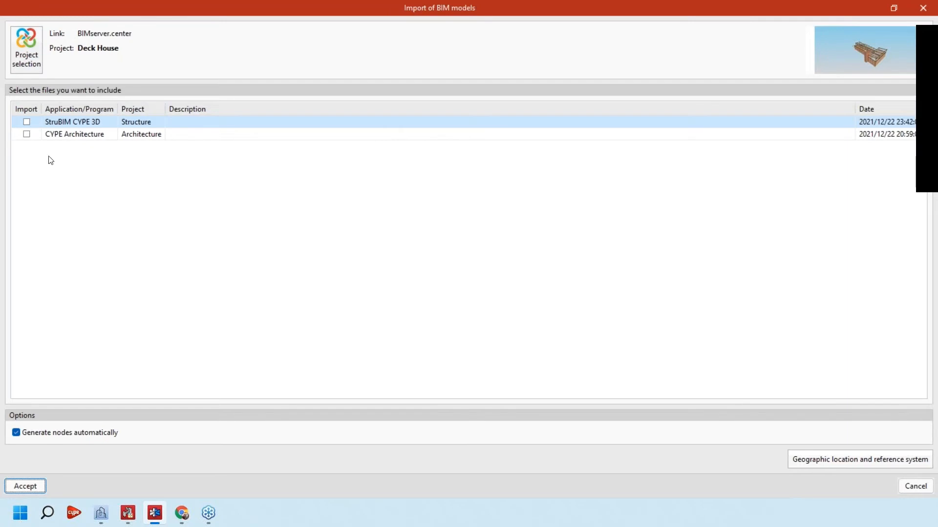
# - Import only the StruBIM CYPE 3D Structure model, excluding Architecture and keeping Generate nodes automatically enabled
pyautogui.click(27, 135)
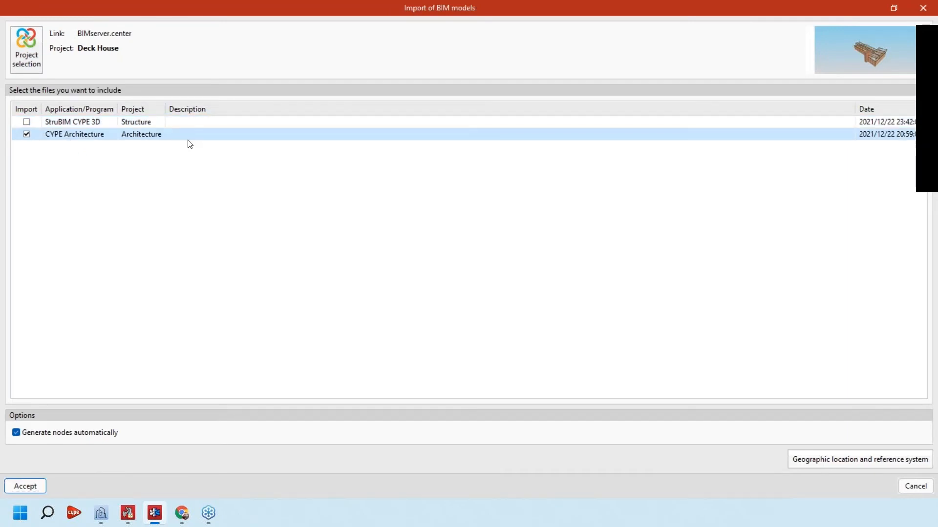
pyautogui.click(27, 122)
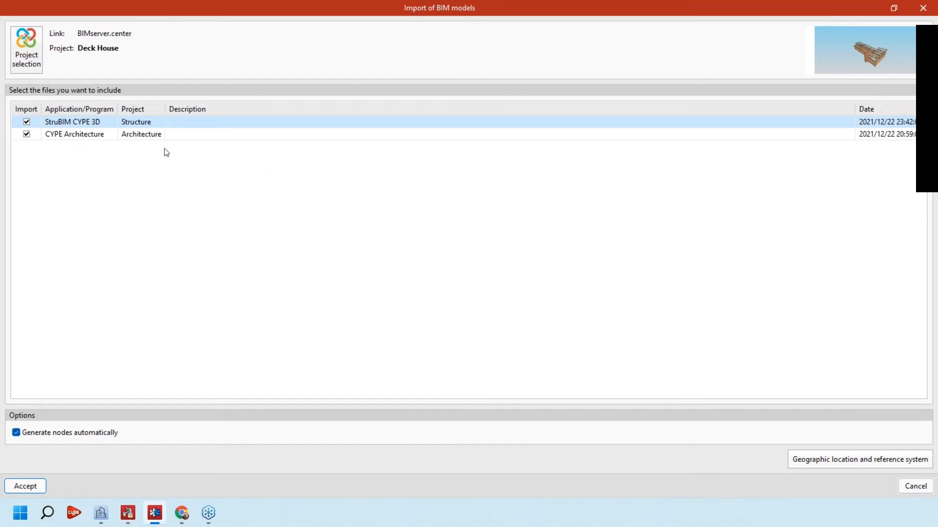
pyautogui.click(74, 136)
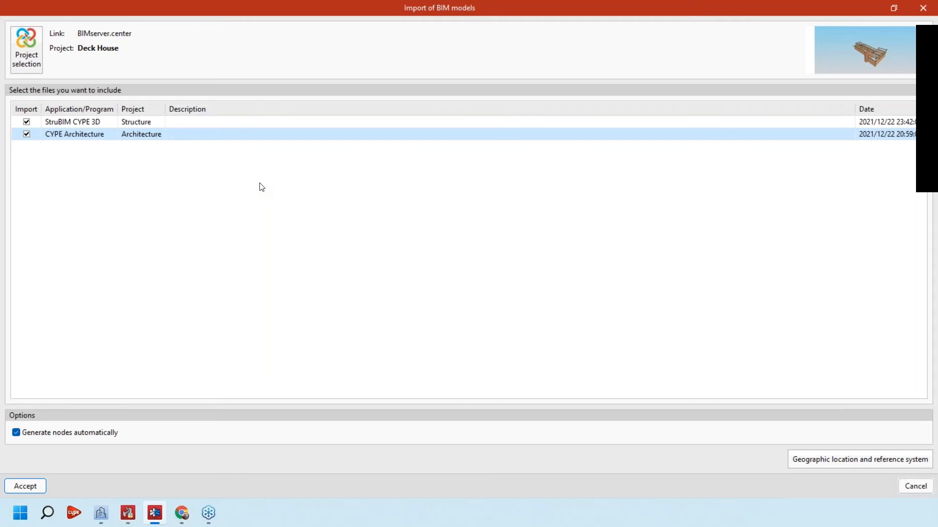
pyautogui.click(28, 134)
pyautogui.click(98, 125)
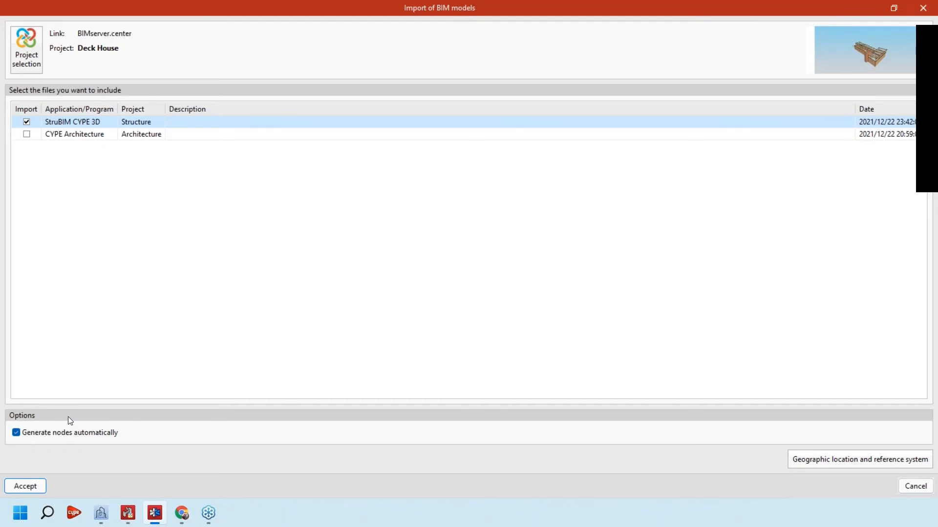
pyautogui.click(36, 483)
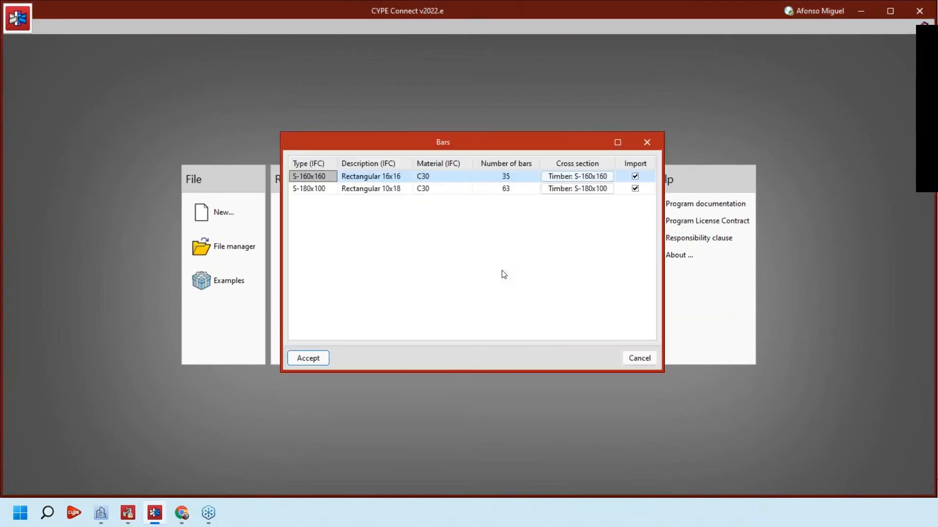
# - Enlarge and reposition the Bars dialog to review the section types, materials and cross sections of the imported bars
pyautogui.moveTo(372, 142); pyautogui.dragTo(243, 139)
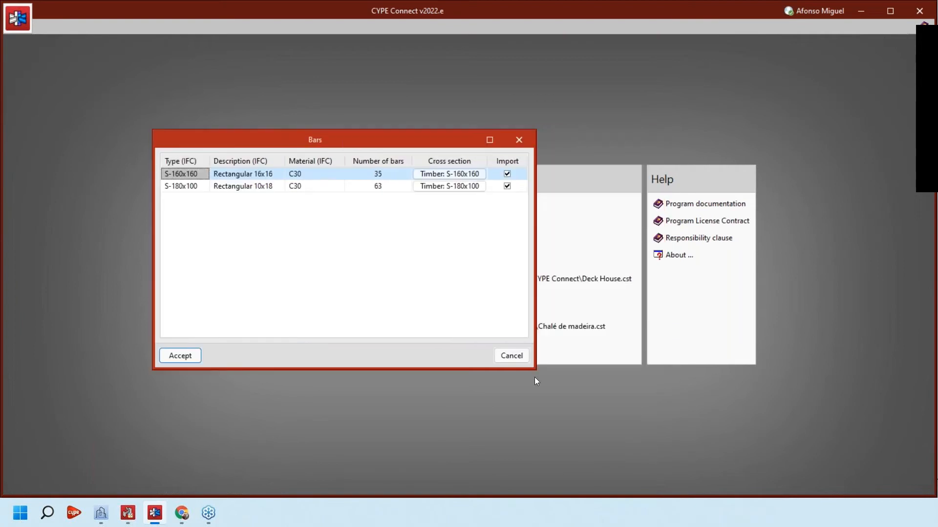
pyautogui.moveTo(534, 377); pyautogui.dragTo(534, 422)
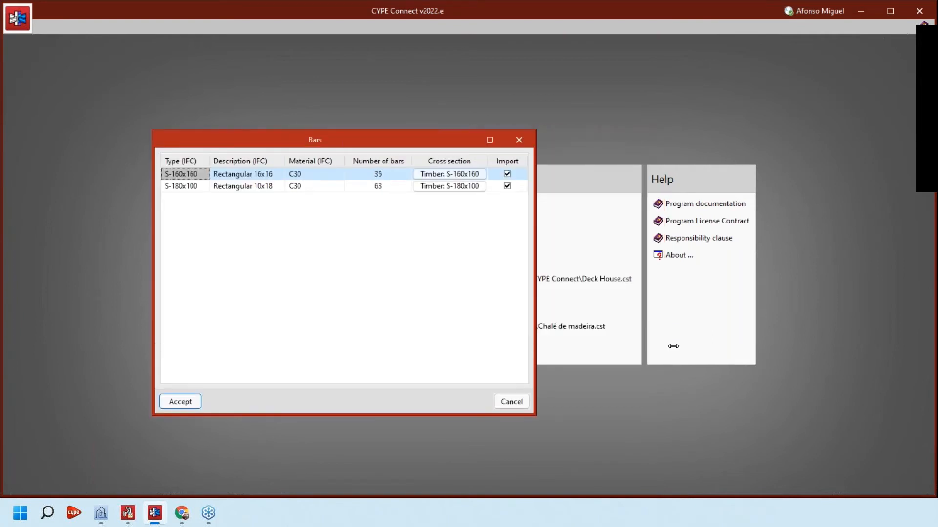
pyautogui.moveTo(673, 347); pyautogui.dragTo(679, 345)
pyautogui.moveTo(503, 141); pyautogui.dragTo(423, 147)
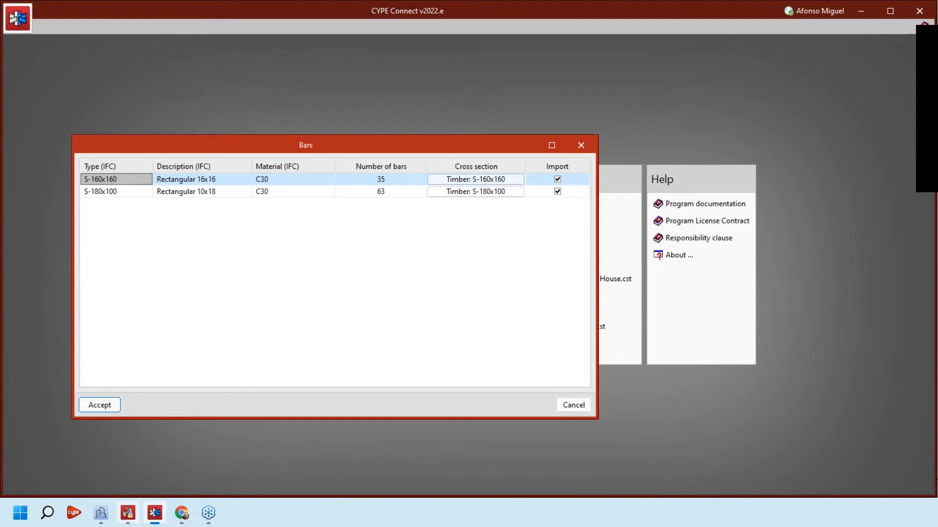
# - Switch to StruBIM CYPE 3D, open the Describe settings of a frame bar and view its available timber section series
pyautogui.click(128, 512)
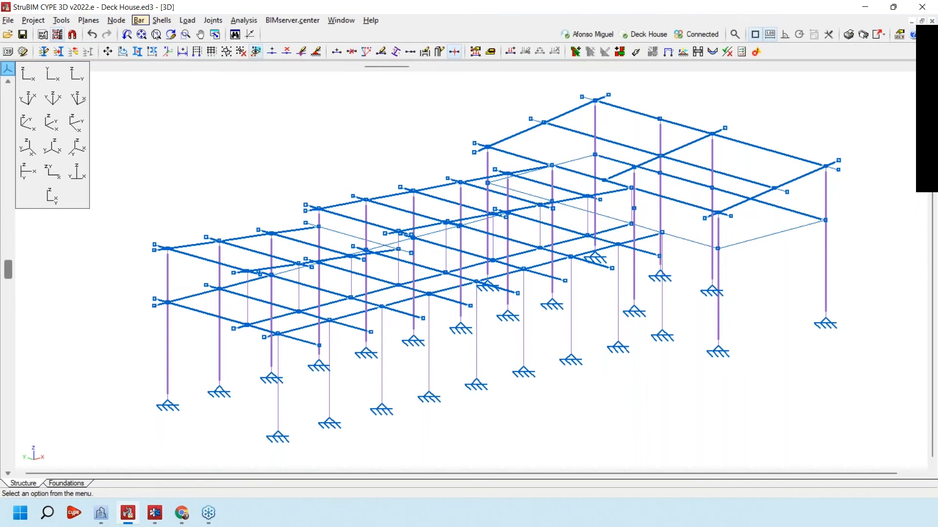
pyautogui.click(139, 20)
pyautogui.click(172, 113)
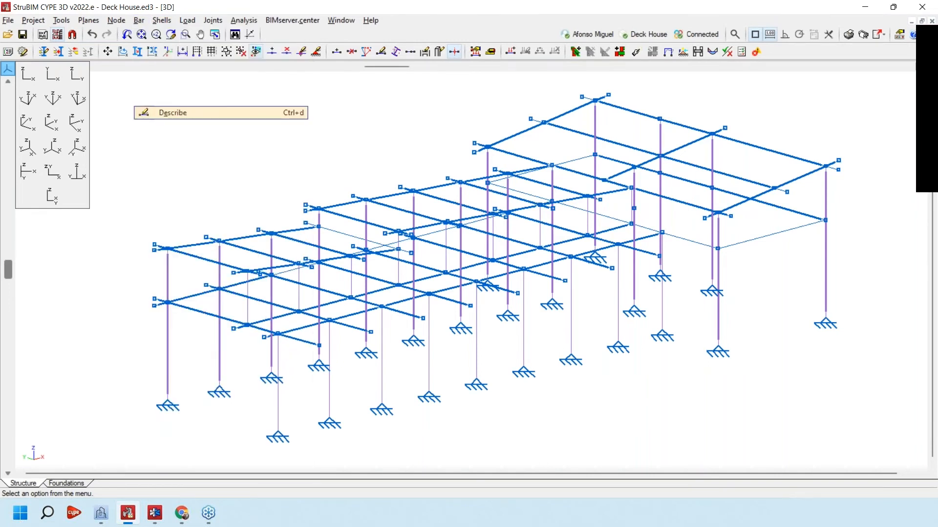
pyautogui.click(357, 220)
pyautogui.rightClick(356, 219)
pyautogui.click(362, 180)
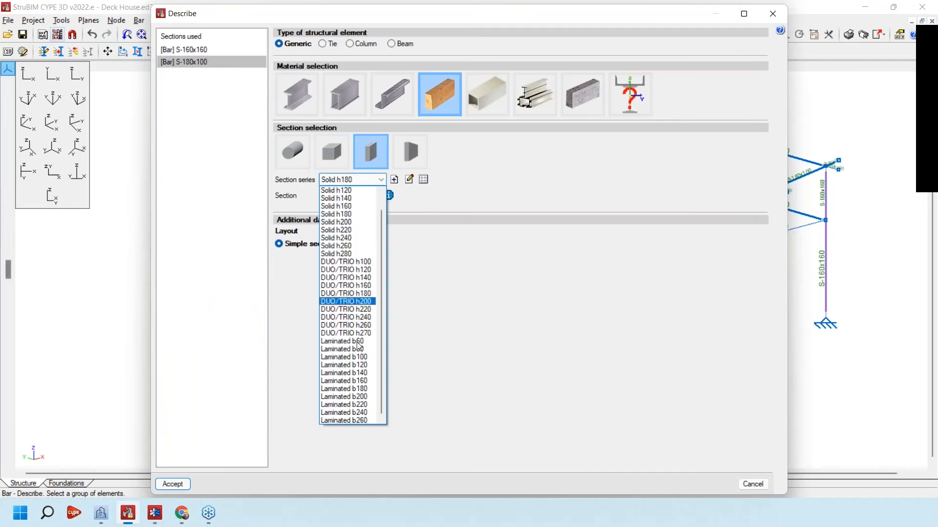
# - Inspect the Series of Sections library and the blank form for a new section series, closing both without changes
pyautogui.click(424, 180)
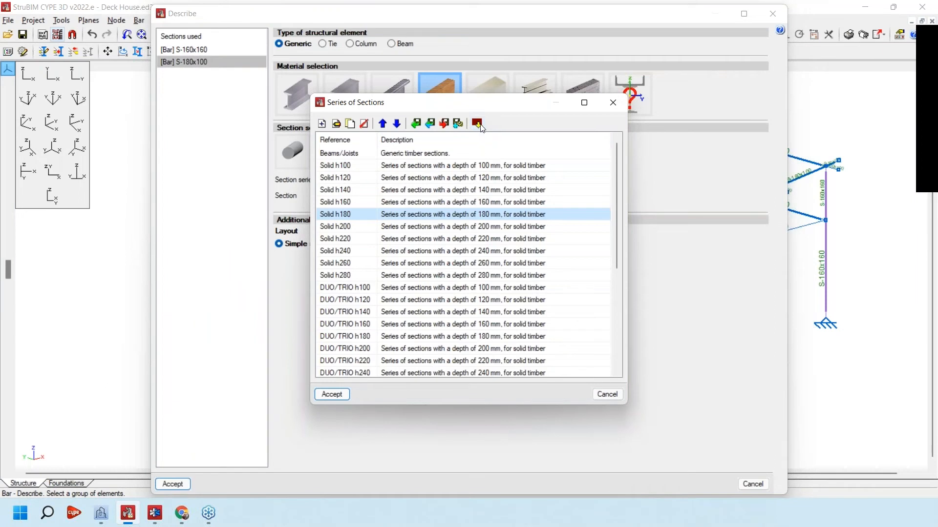
pyautogui.click(613, 102)
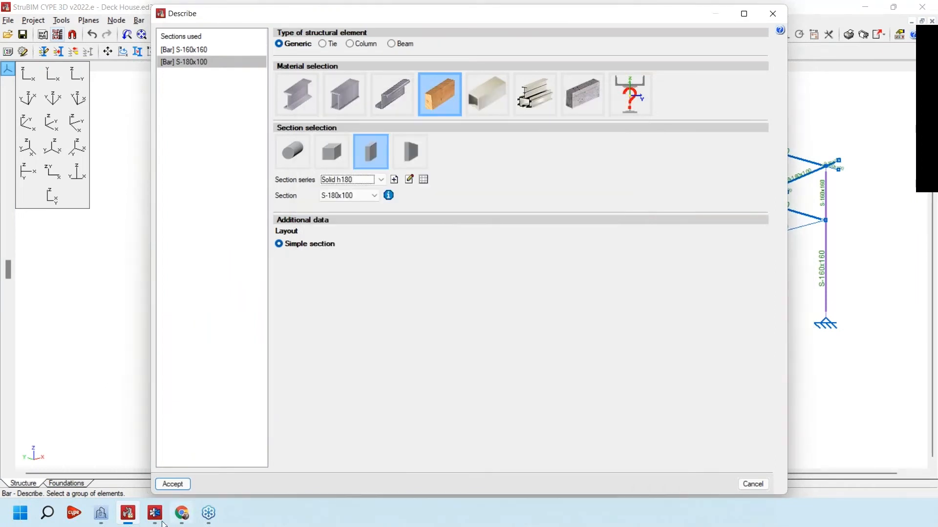
pyautogui.click(155, 514)
pyautogui.click(394, 179)
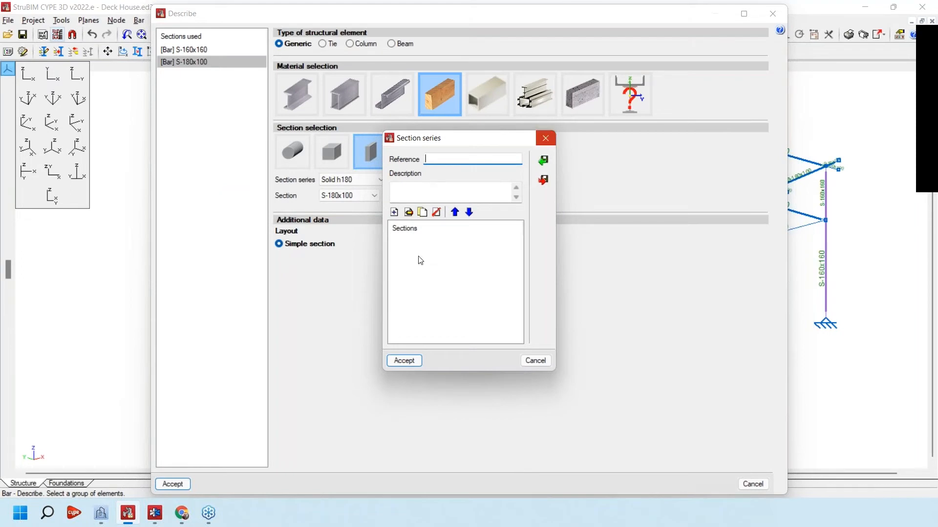
pyautogui.click(545, 138)
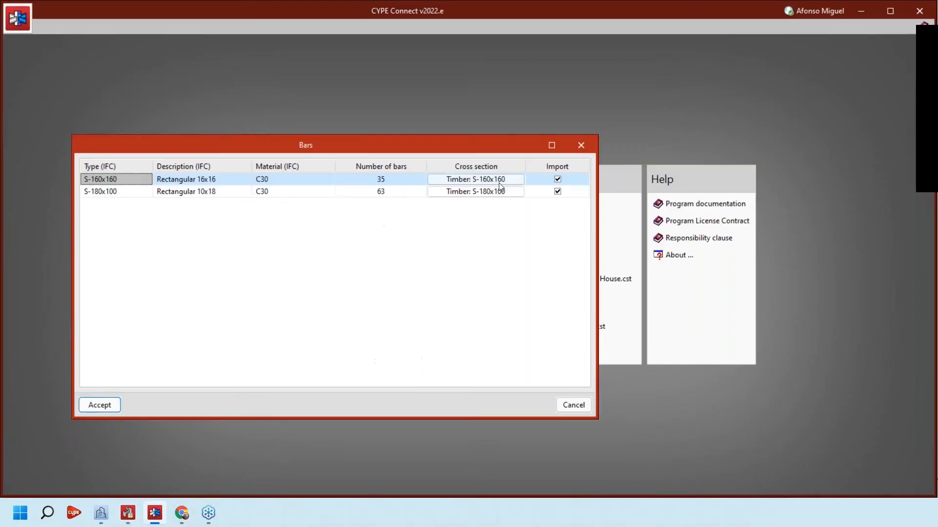
# - Inspect the cross section settings and section library for the S-160x160 timber bars, closing them without changes
pyautogui.click(499, 183)
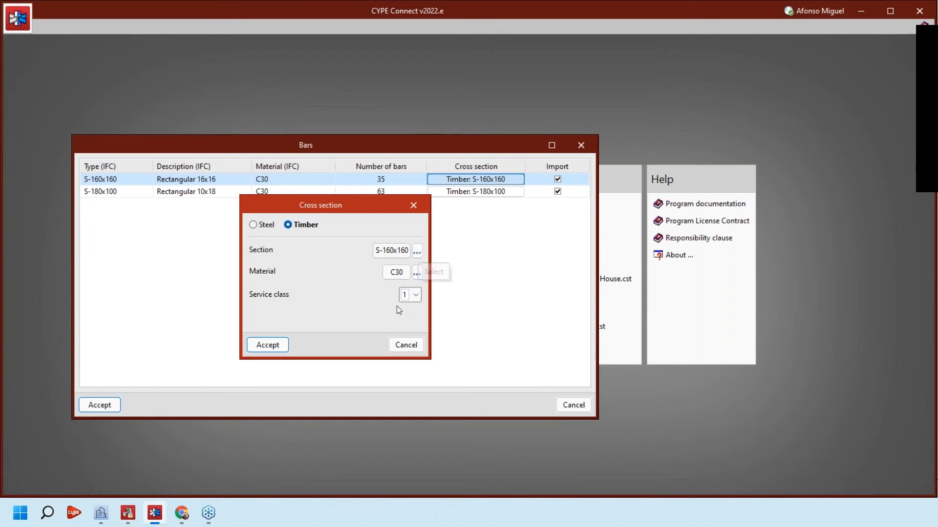
pyautogui.click(417, 253)
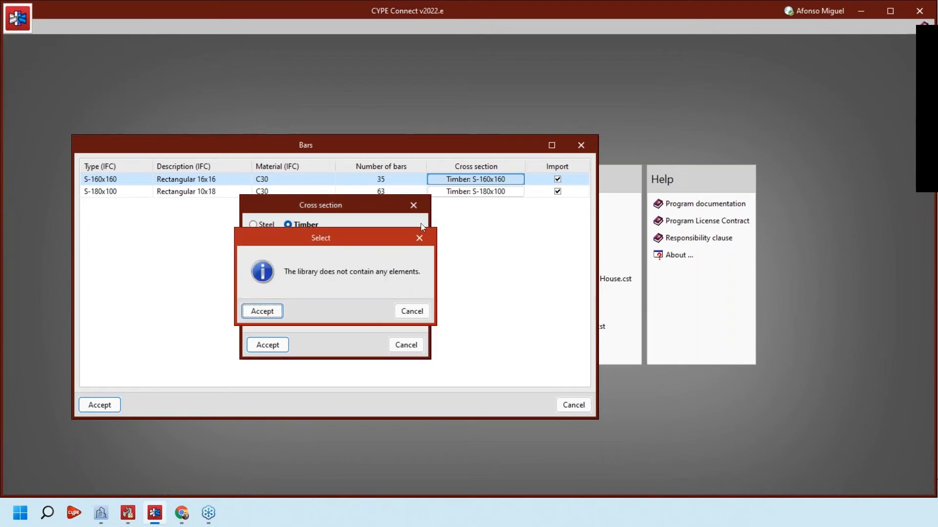
pyautogui.click(417, 246)
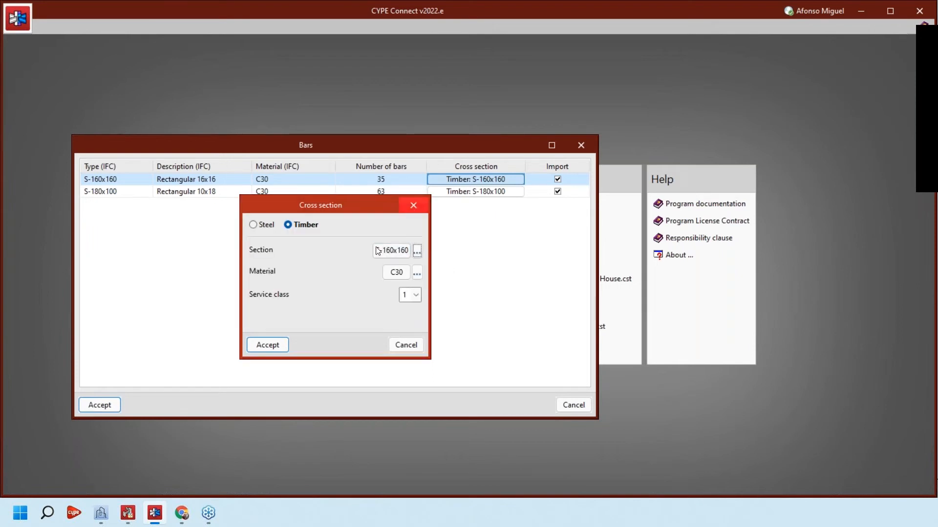
pyautogui.press('Escape')
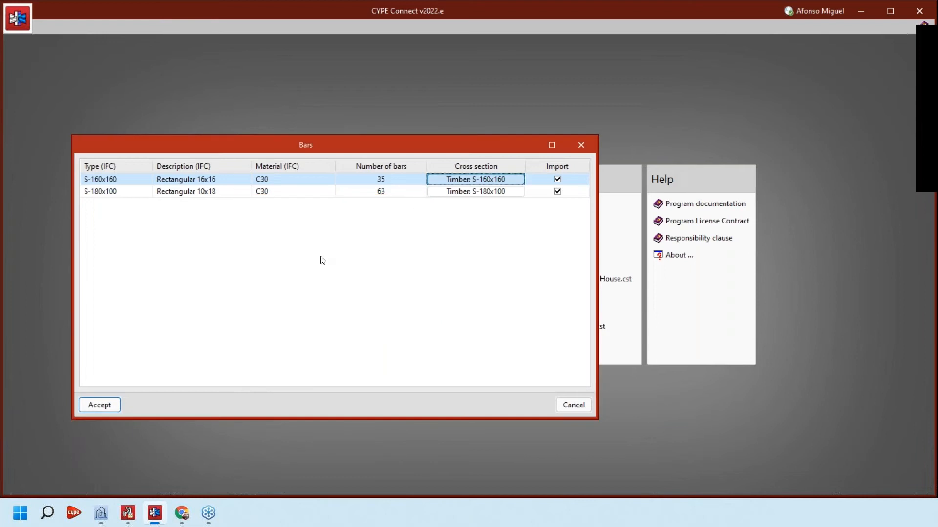
# - Complete the import of both timber bar types and slightly widen the 3D view beside the node list
pyautogui.moveTo(438, 156); pyautogui.dragTo(458, 158)
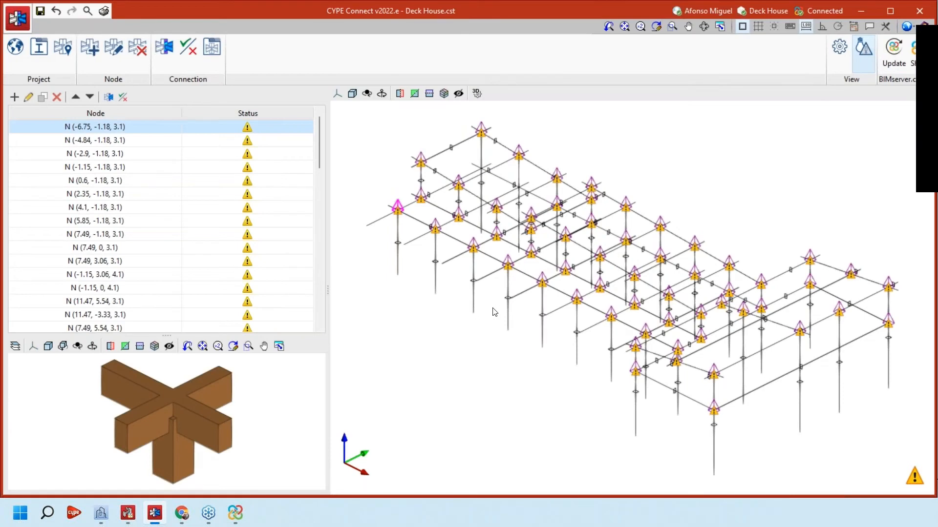
pyautogui.scroll(1, 495, 312)
pyautogui.scroll(-2, 494, 313)
pyautogui.keyDown('shift'); pyautogui.moveTo(495, 312); pyautogui.dragTo(771, 288, button='middle'); pyautogui.keyUp('shift')
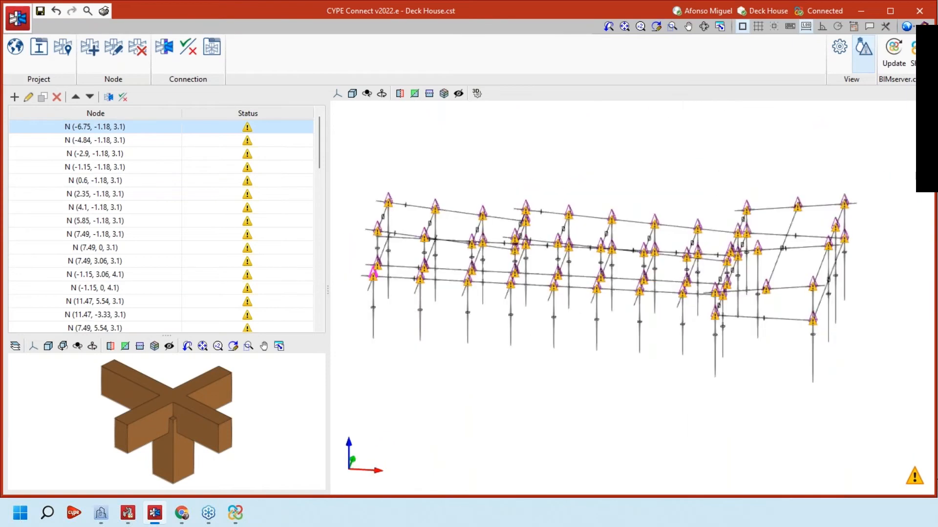
pyautogui.moveTo(328, 290); pyautogui.dragTo(315, 290)
pyautogui.keyDown('shift'); pyautogui.moveTo(590, 273); pyautogui.dragTo(560, 287, button='middle'); pyautogui.keyUp('shift')
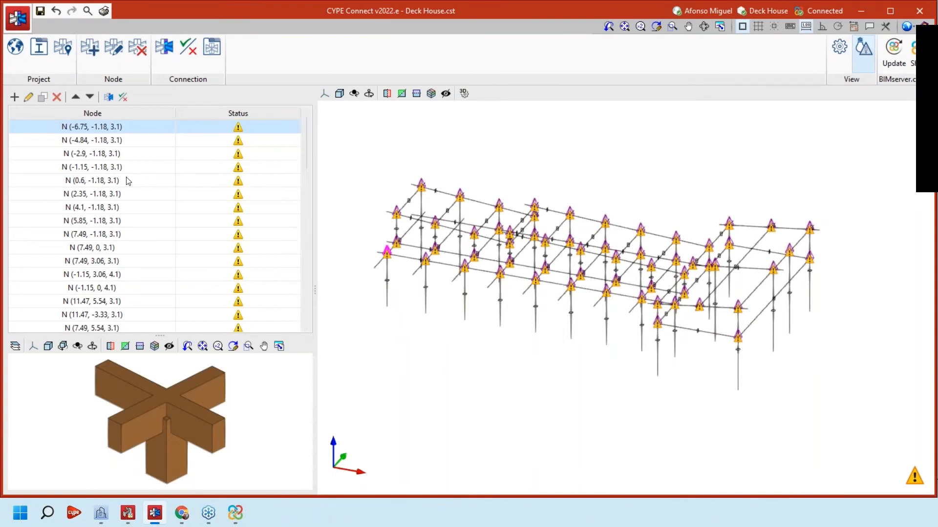
# - Browse the node list and preview several joints, including N (-1.15, 0, 4.1), N (7.49, 3.06, 3.1) and N (-1.15, -1.18, 3.1)
pyautogui.scroll(-8, 127, 181)
pyautogui.scroll(-5, 81, 180)
pyautogui.scroll(12, 116, 230)
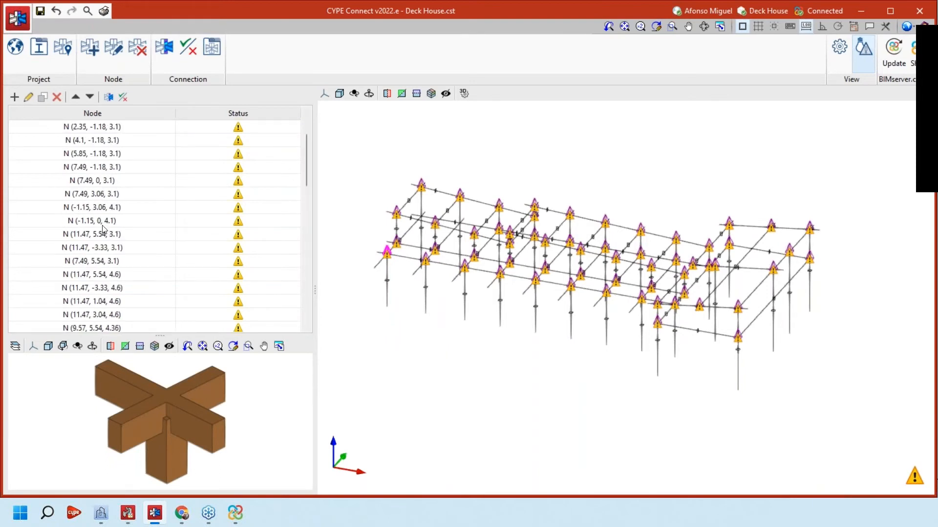
pyautogui.click(102, 226)
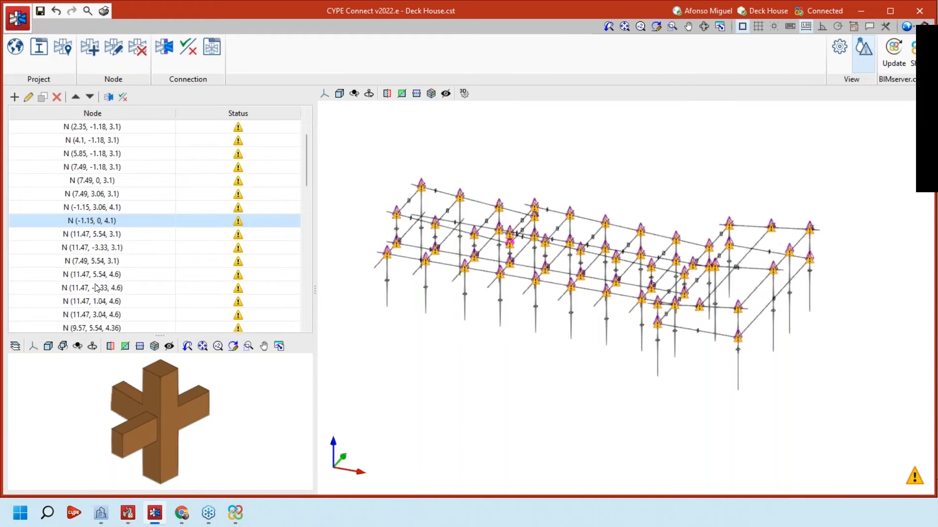
pyautogui.click(97, 288)
pyautogui.click(113, 261)
pyautogui.click(113, 194)
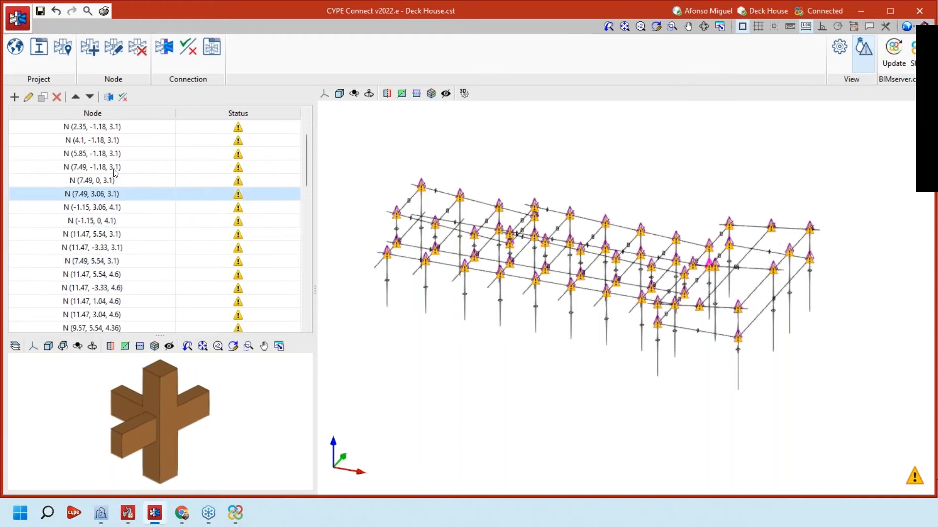
pyautogui.scroll(2, 115, 175)
pyautogui.click(116, 169)
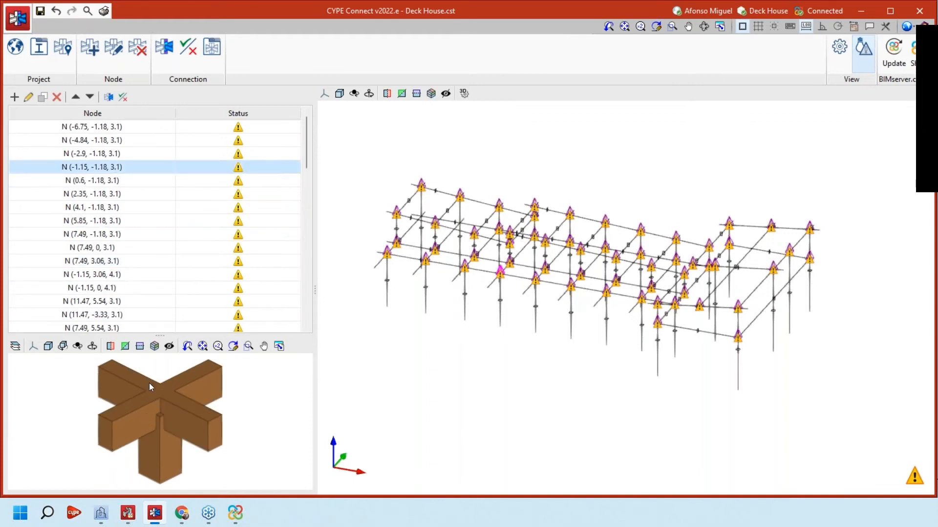
# - Enlarge the joint preview and examine node N (-1.15, -1.18, 3.1) both there and in the structure
pyautogui.moveTo(159, 336); pyautogui.dragTo(158, 260)
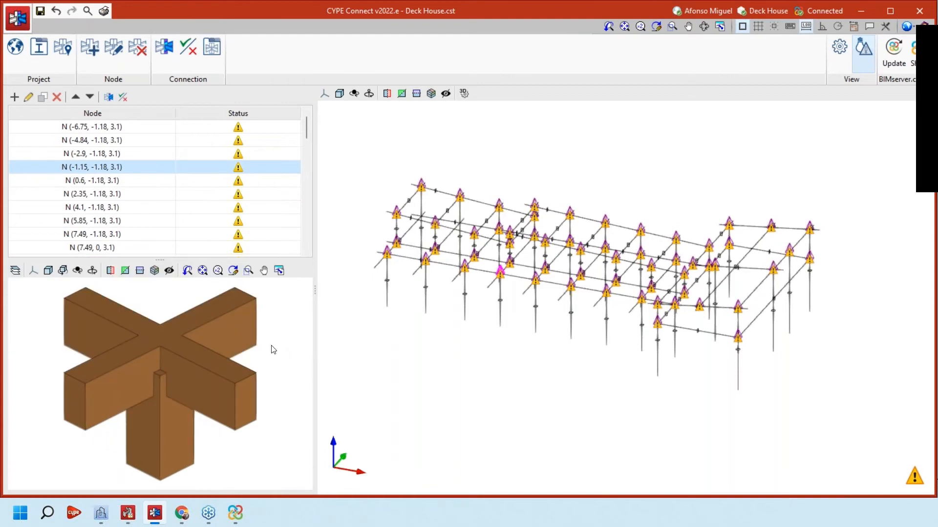
pyautogui.moveTo(272, 346); pyautogui.dragTo(337, 331)
pyautogui.scroll(2, 482, 281)
pyautogui.scroll(2, 571, 318)
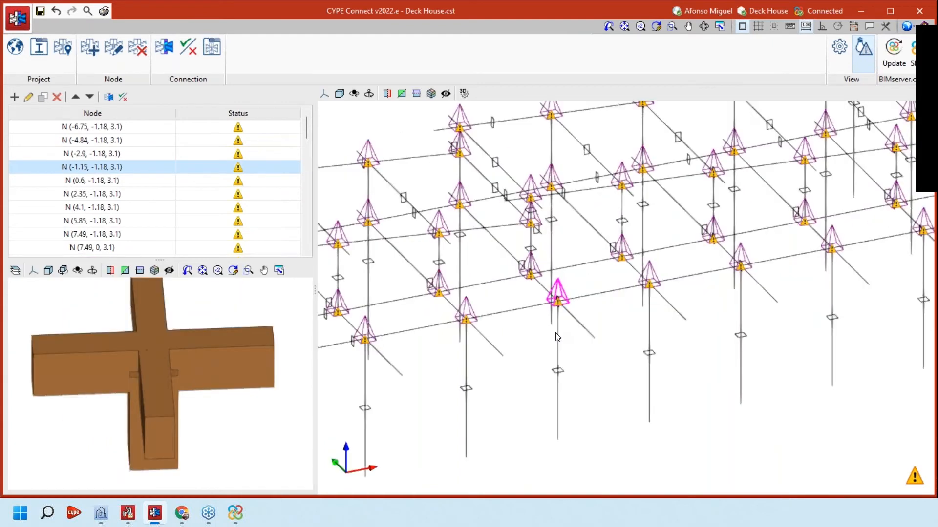
pyautogui.scroll(-1, 558, 337)
pyautogui.scroll(1, 588, 296)
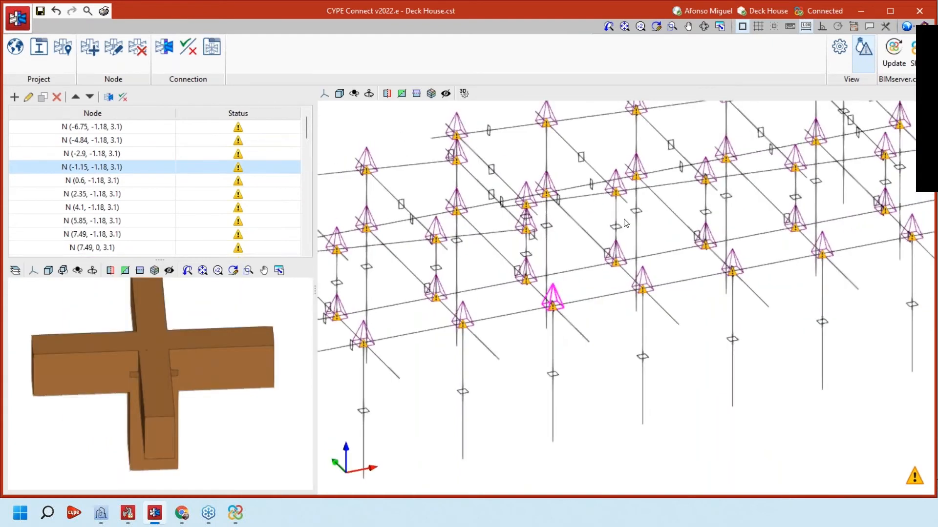
pyautogui.scroll(2, 678, 276)
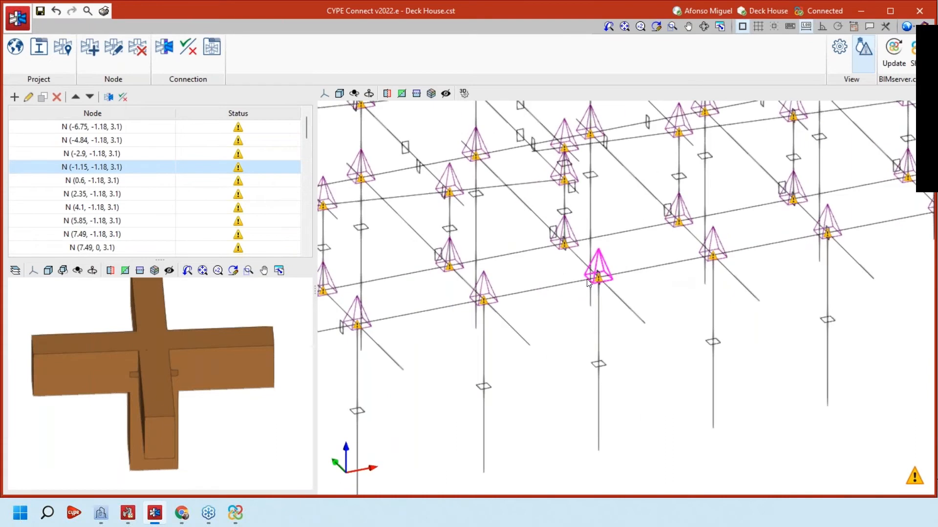
pyautogui.scroll(-5, 678, 277)
# - Preview the joints at nodes N (5.85, -1.18, 3.1), N (-4.84, 0, 4.43) and N (-2.9, 3.06, 4.26)
pyautogui.click(118, 210)
pyautogui.click(122, 224)
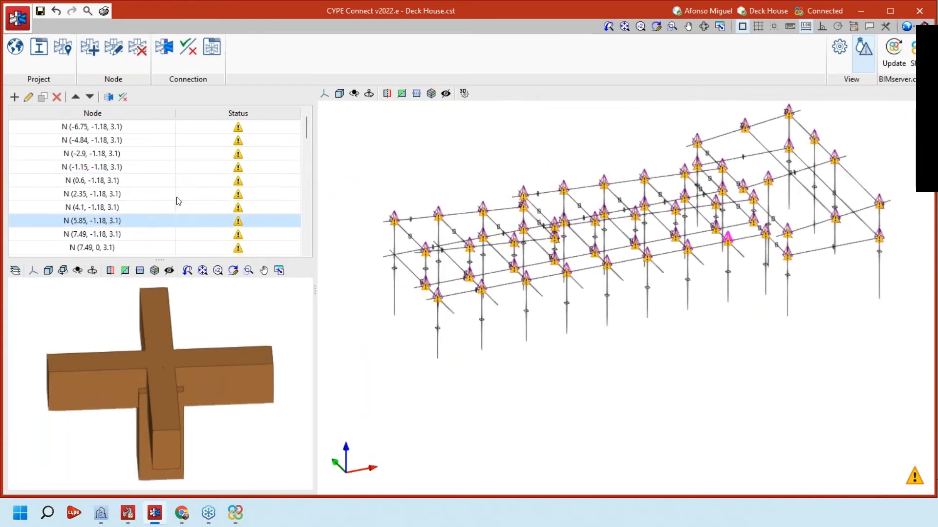
pyautogui.moveTo(128, 386)
pyautogui.mouseDown(button='middle')
pyautogui.moveTo(122, 342)
pyautogui.moveTo(157, 382)
pyautogui.moveTo(161, 362)
pyautogui.moveTo(152, 358)
pyautogui.mouseUp(button='middle')
pyautogui.click(469, 244)
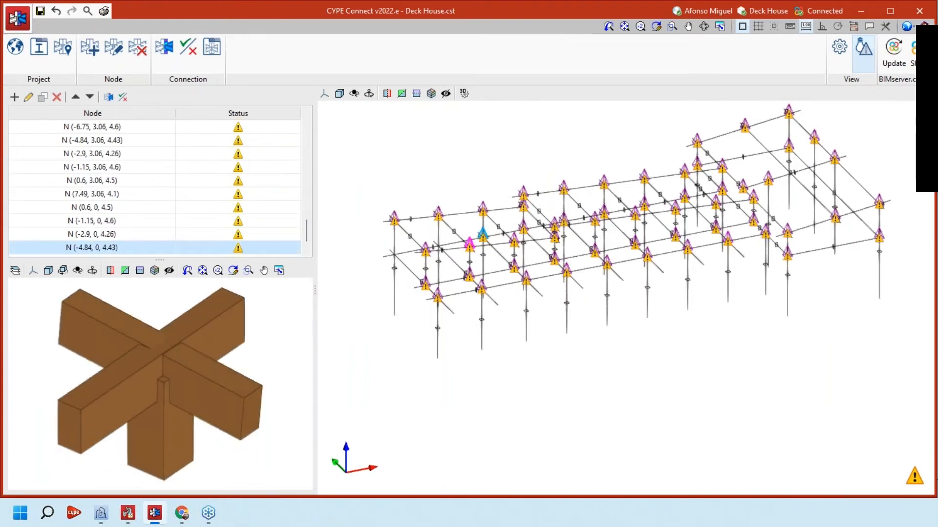
pyautogui.click(483, 208)
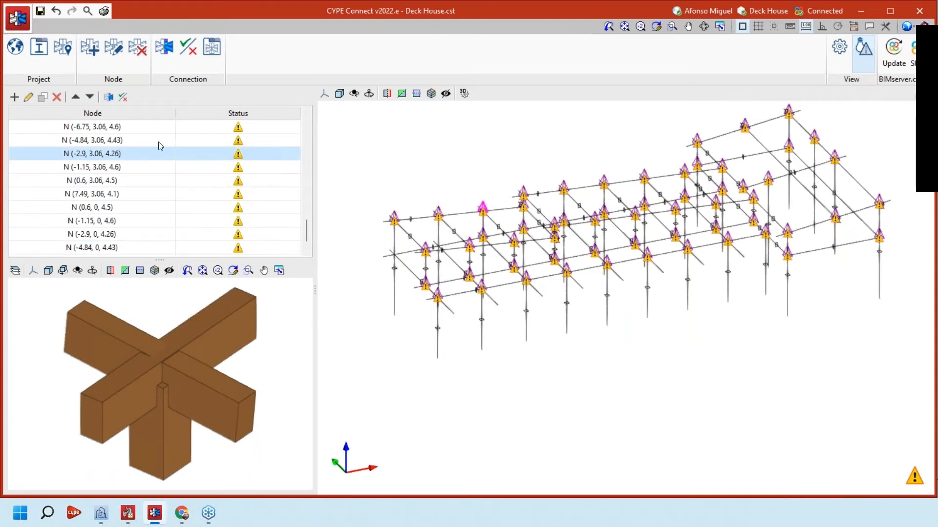
pyautogui.scroll(1, 543, 378)
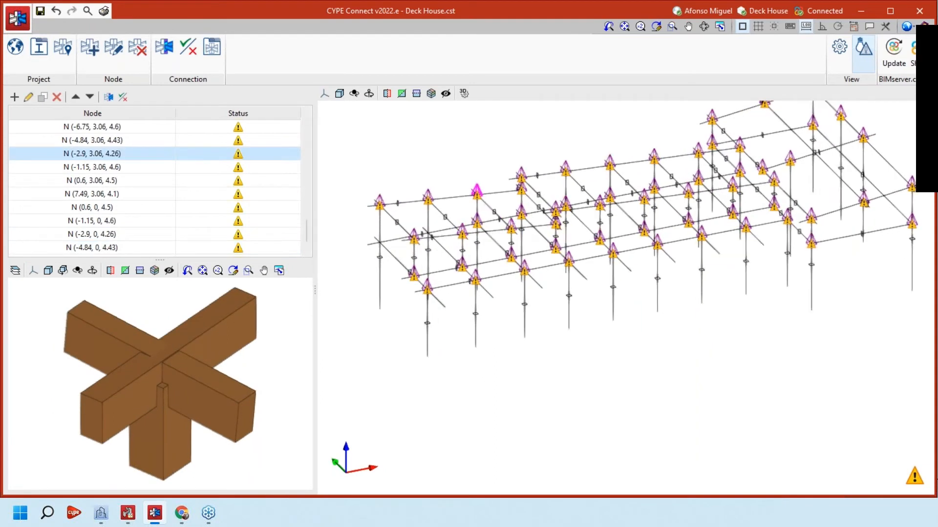
pyautogui.scroll(-5, 488, 383)
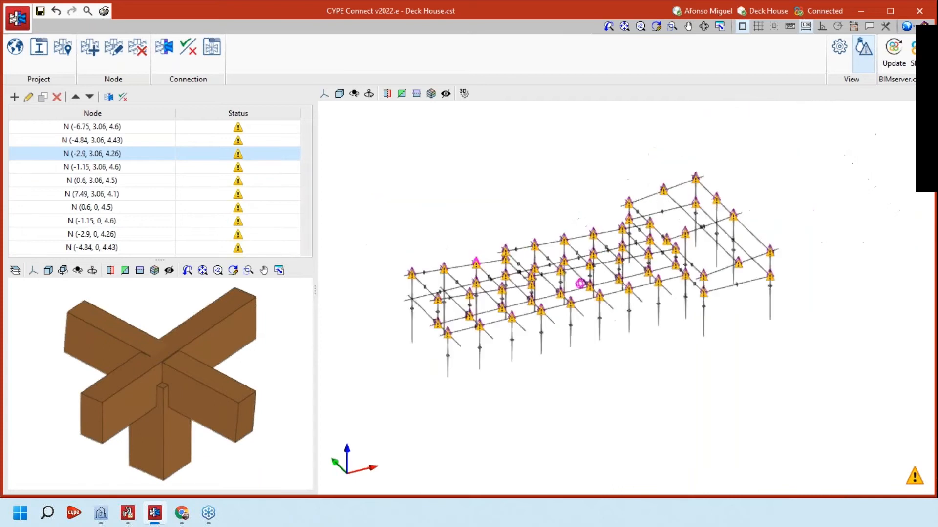
# - Set the section representation of the structure to 3D Model, keeping the connections drawn
pyautogui.click(839, 47)
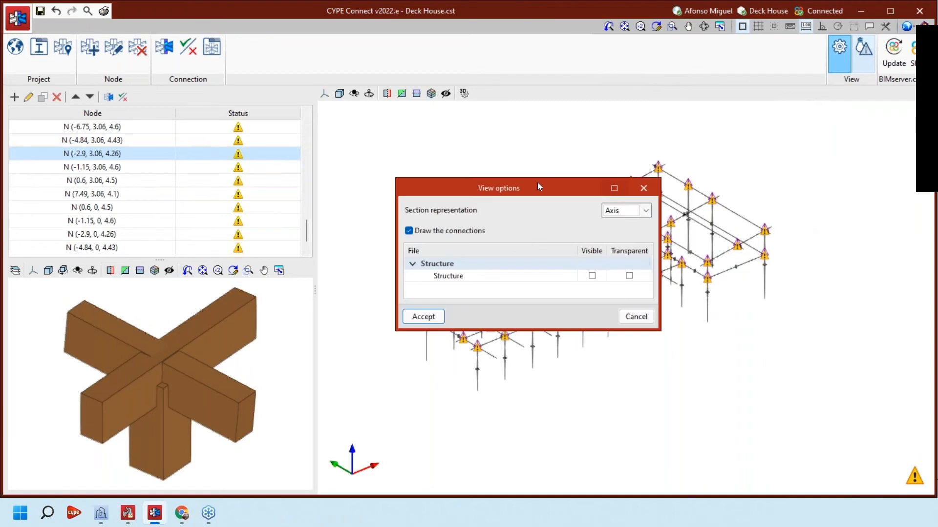
pyautogui.moveTo(539, 186); pyautogui.dragTo(530, 174)
pyautogui.click(608, 198)
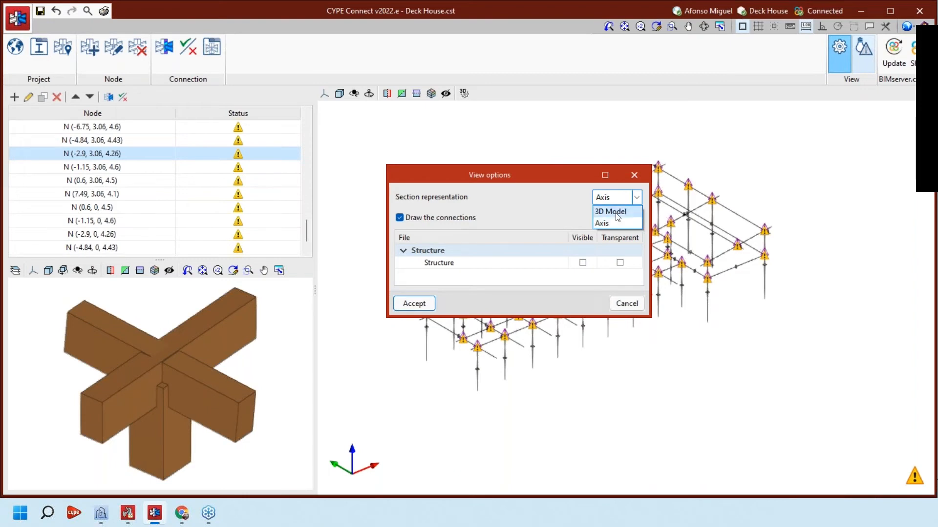
pyautogui.click(611, 211)
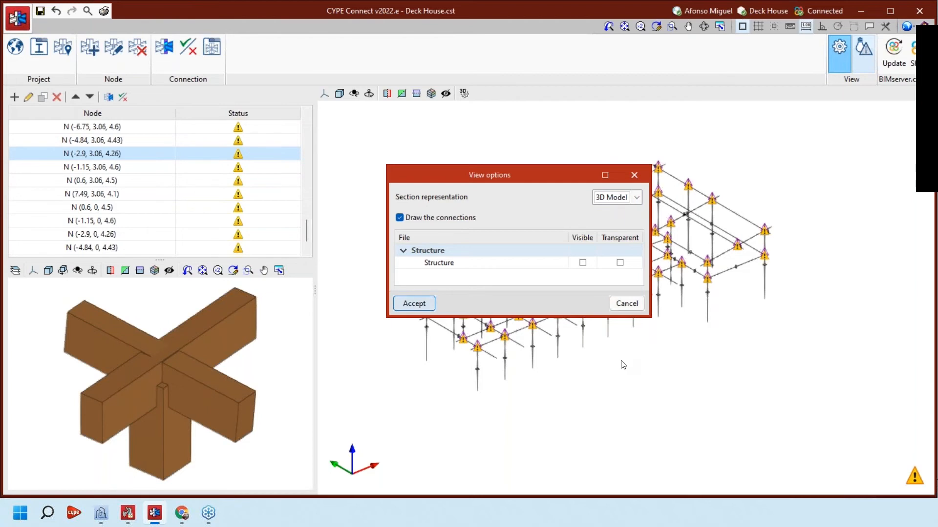
pyautogui.click(414, 303)
pyautogui.scroll(2, 450, 383)
pyautogui.moveTo(809, 369)
pyautogui.keyDown('shift'); pyautogui.mouseDown(button='middle')
pyautogui.moveTo(879, 362)
pyautogui.moveTo(645, 349)
pyautogui.mouseUp(button='middle'); pyautogui.keyUp('shift')
pyautogui.scroll(-2, 663, 354)
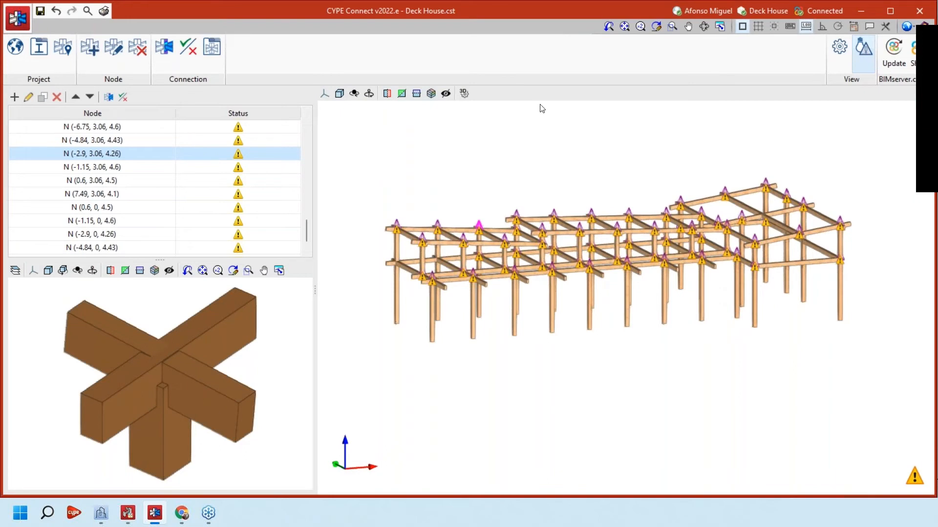
pyautogui.click(561, 122)
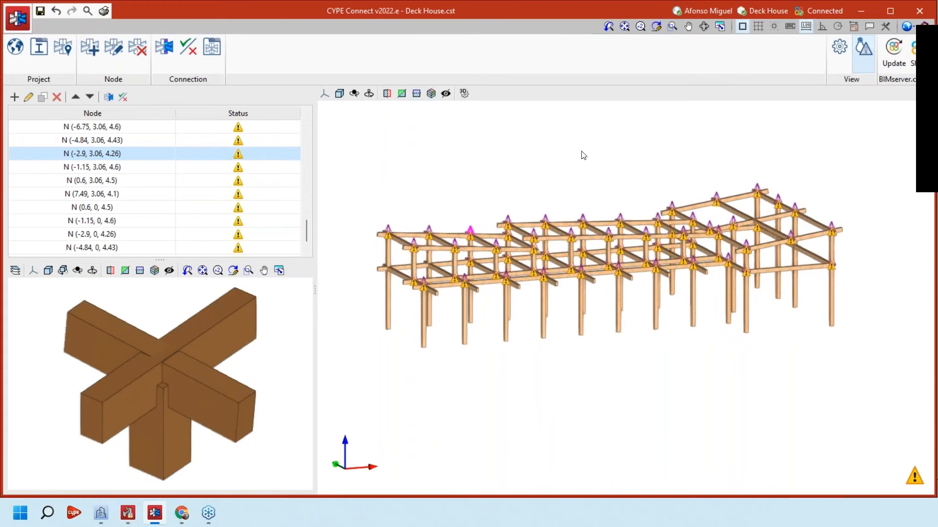
# - View the frame in the XZ and YZ elevations and switch it to an isometric view
pyautogui.click(324, 93)
pyautogui.click(330, 115)
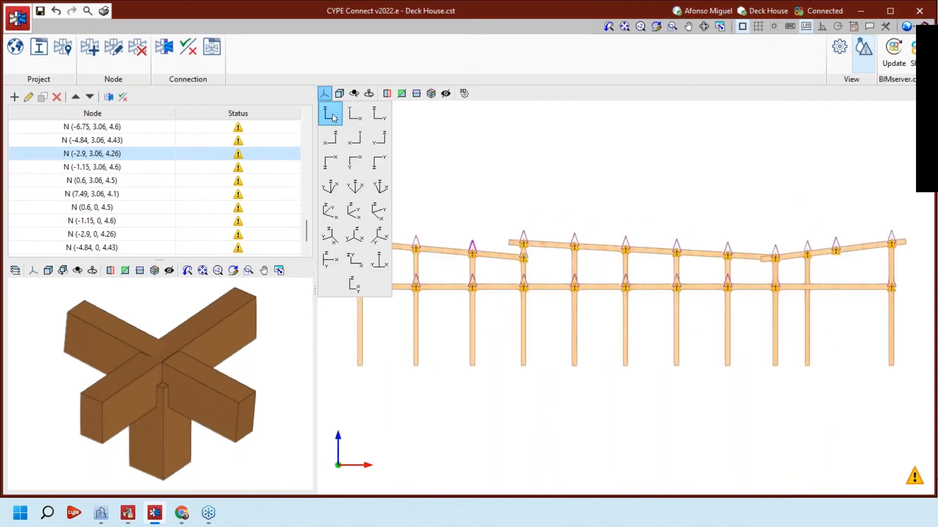
pyautogui.click(374, 115)
pyautogui.click(363, 188)
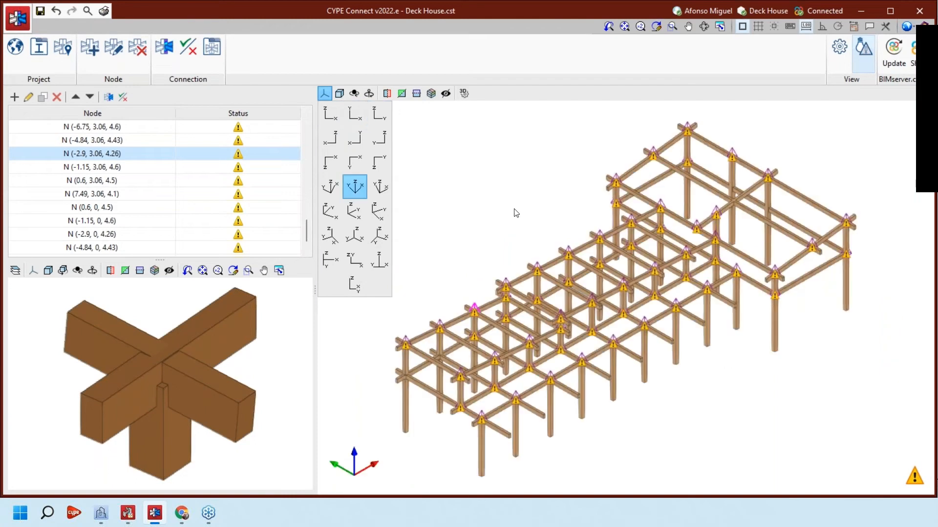
# - Examine the solid timber frame and the node positions along the beams and columns from several angles
pyautogui.scroll(-2, 613, 302)
pyautogui.moveTo(630, 329)
pyautogui.keyDown('shift'); pyautogui.mouseDown(button='middle')
pyautogui.moveTo(706, 344)
pyautogui.moveTo(635, 338)
pyautogui.mouseUp(button='middle'); pyautogui.keyUp('shift')
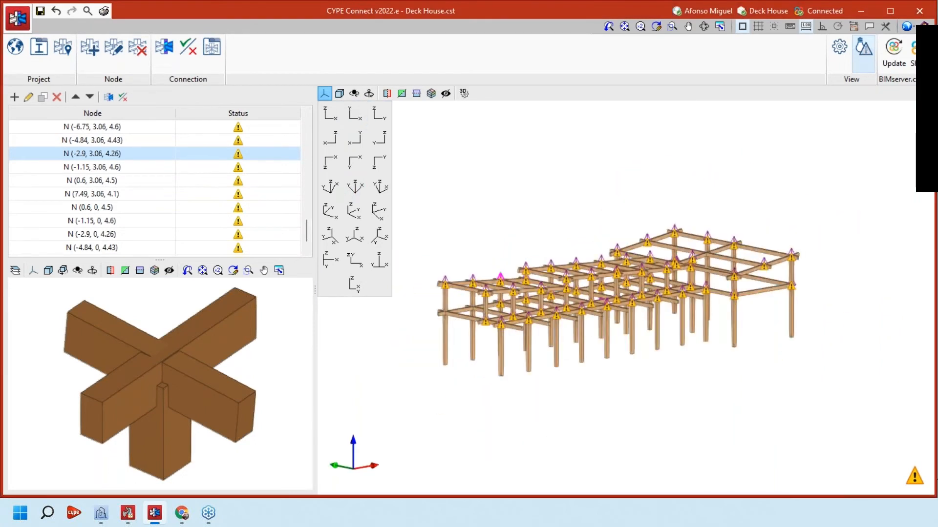
pyautogui.scroll(-2, 618, 300)
pyautogui.scroll(3, 621, 358)
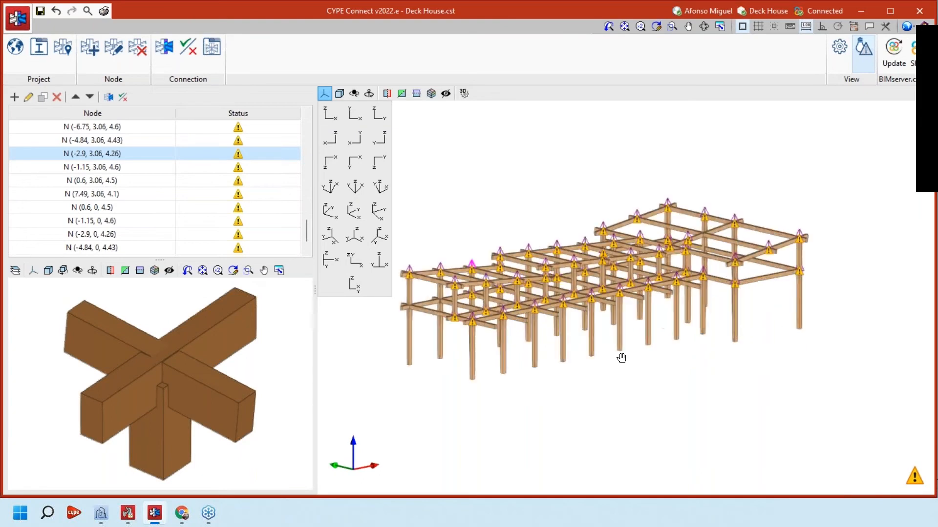
pyautogui.scroll(-1, 621, 358)
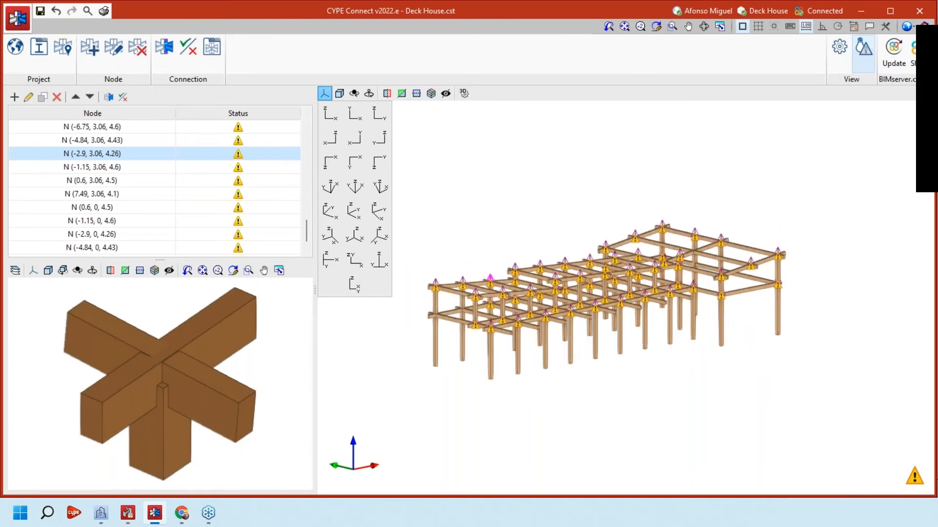
pyautogui.keyDown('shift'); pyautogui.moveTo(622, 358); pyautogui.dragTo(625, 390, button='middle'); pyautogui.keyUp('shift')
pyautogui.moveTo(750, 177); pyautogui.dragTo(743, 203, button='middle')
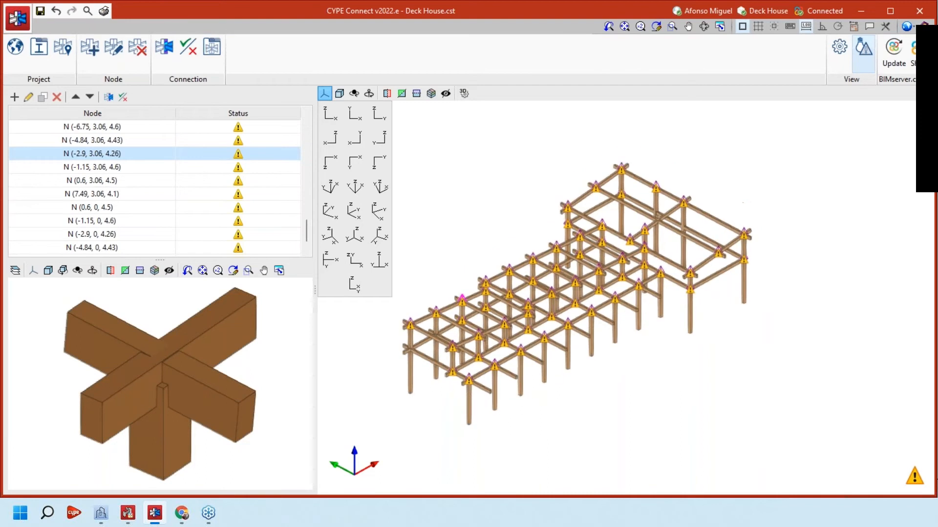
pyautogui.keyDown('shift'); pyautogui.moveTo(615, 371); pyautogui.dragTo(565, 352, button='middle'); pyautogui.keyUp('shift')
pyautogui.scroll(2, 565, 353)
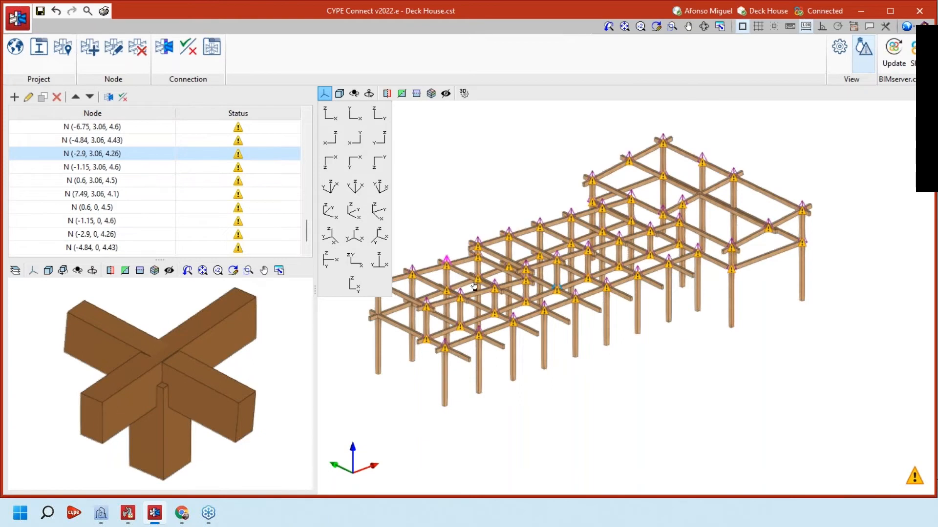
pyautogui.scroll(2, 473, 287)
pyautogui.scroll(-1, 473, 286)
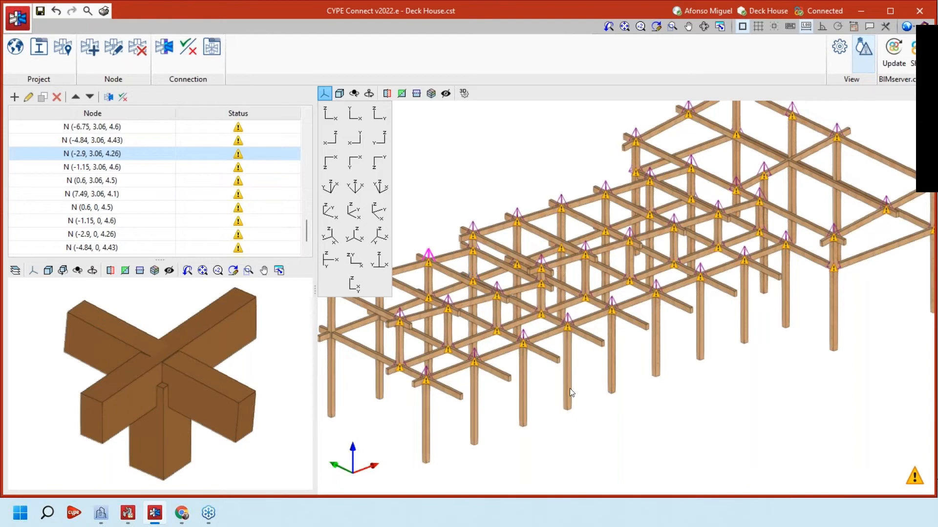
pyautogui.moveTo(570, 392); pyautogui.dragTo(609, 375, button='middle')
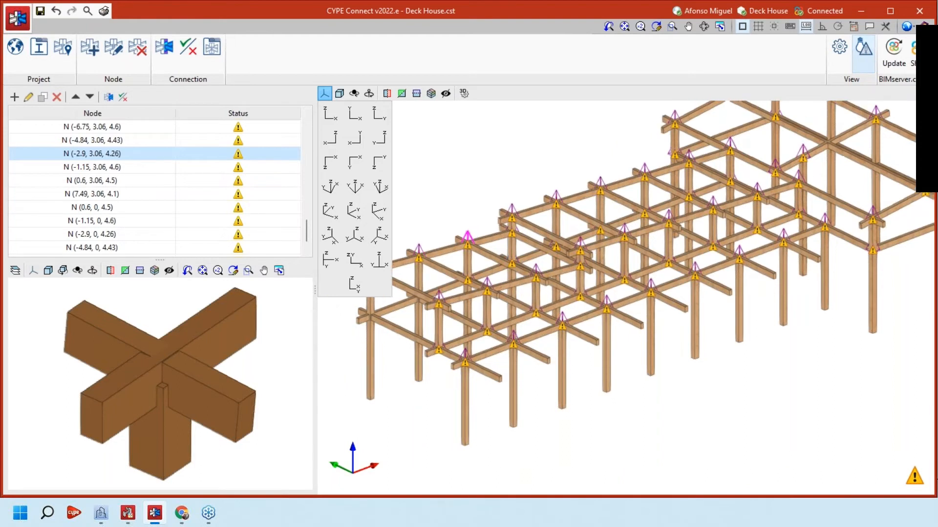
pyautogui.scroll(-3, 770, 263)
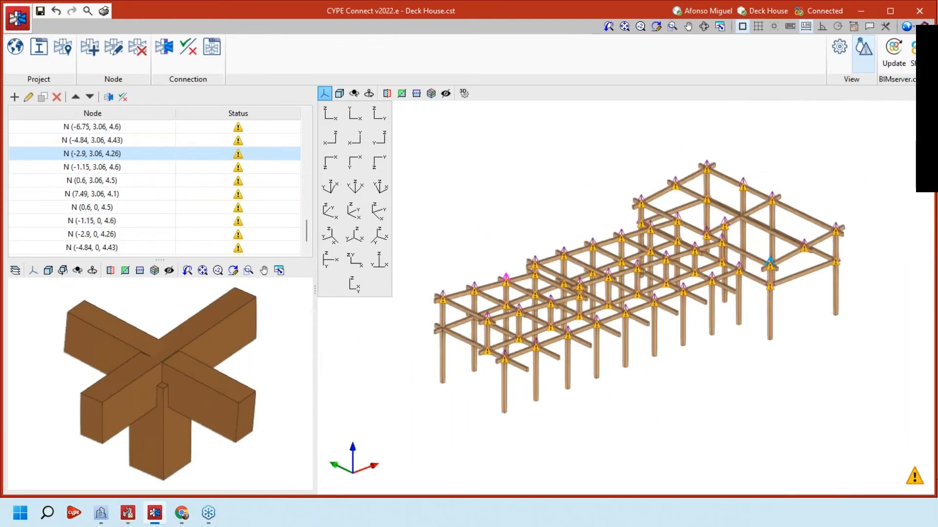
# - Examine the beam-to-column intersections and their node positions closely along the lower part of the deck frame
pyautogui.moveTo(769, 264); pyautogui.dragTo(750, 284, button='middle')
pyautogui.scroll(-1, 645, 396)
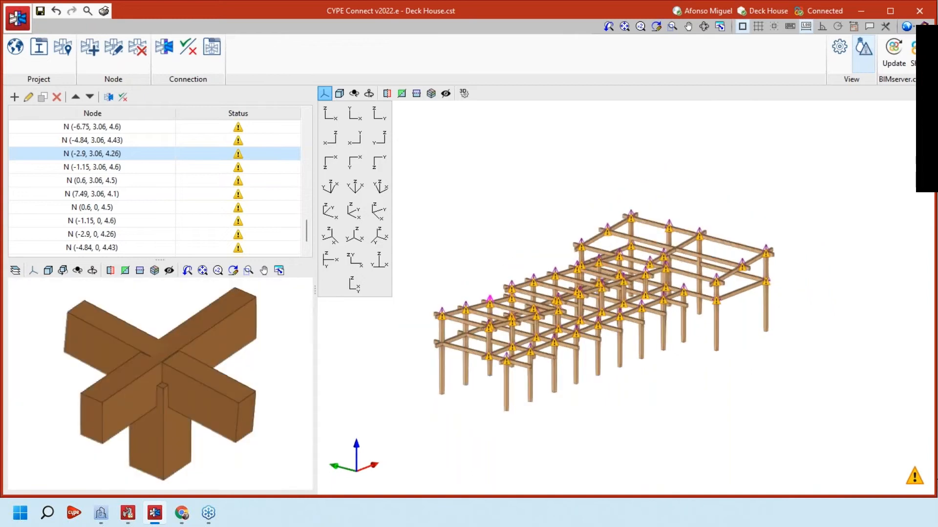
pyautogui.keyDown('shift'); pyautogui.moveTo(645, 396); pyautogui.dragTo(580, 375, button='middle'); pyautogui.keyUp('shift')
pyautogui.scroll(1, 484, 352)
pyautogui.scroll(3, 503, 339)
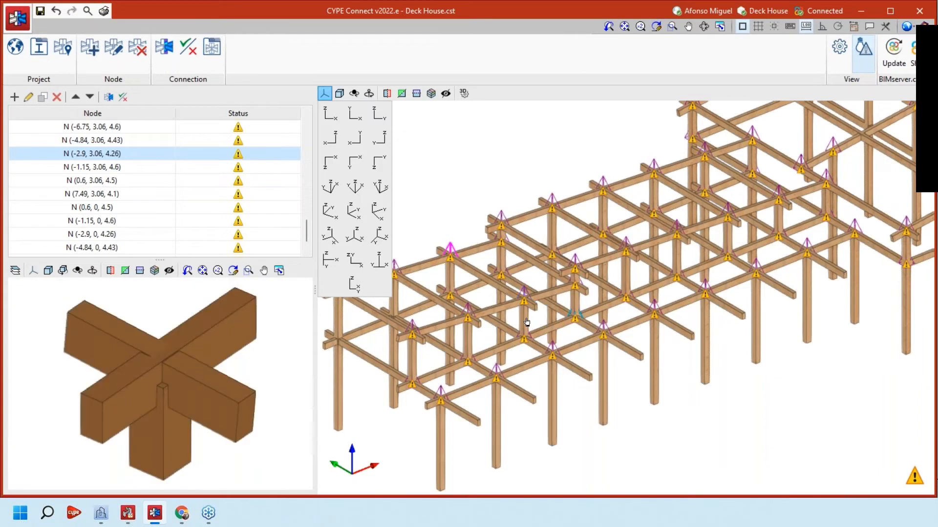
pyautogui.scroll(2, 527, 322)
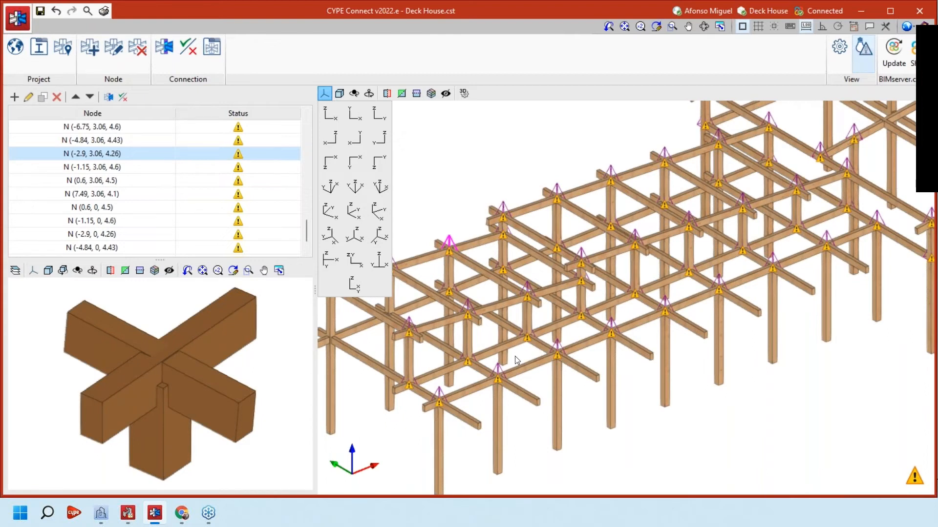
pyautogui.scroll(-3, 515, 356)
pyautogui.moveTo(515, 356)
pyautogui.keyDown('shift'); pyautogui.mouseDown(button='middle')
pyautogui.moveTo(521, 342)
pyautogui.moveTo(518, 359)
pyautogui.mouseUp(button='middle'); pyautogui.keyUp('shift')
pyautogui.scroll(5, 518, 337)
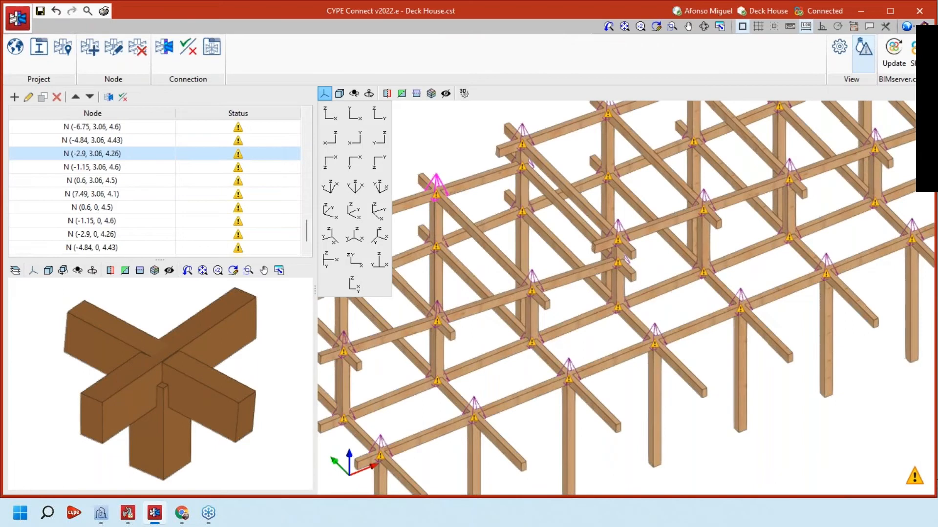
pyautogui.scroll(4, 531, 298)
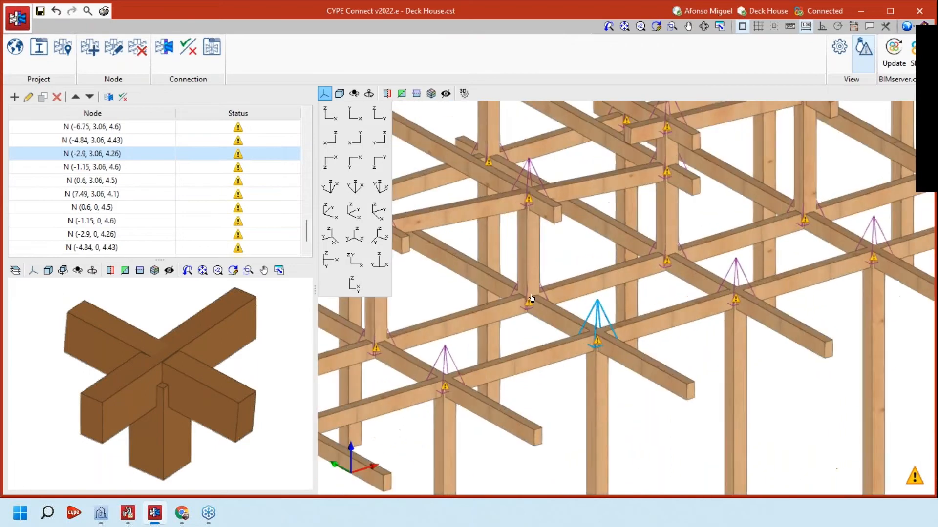
pyautogui.moveTo(556, 308); pyautogui.dragTo(624, 299, button='middle')
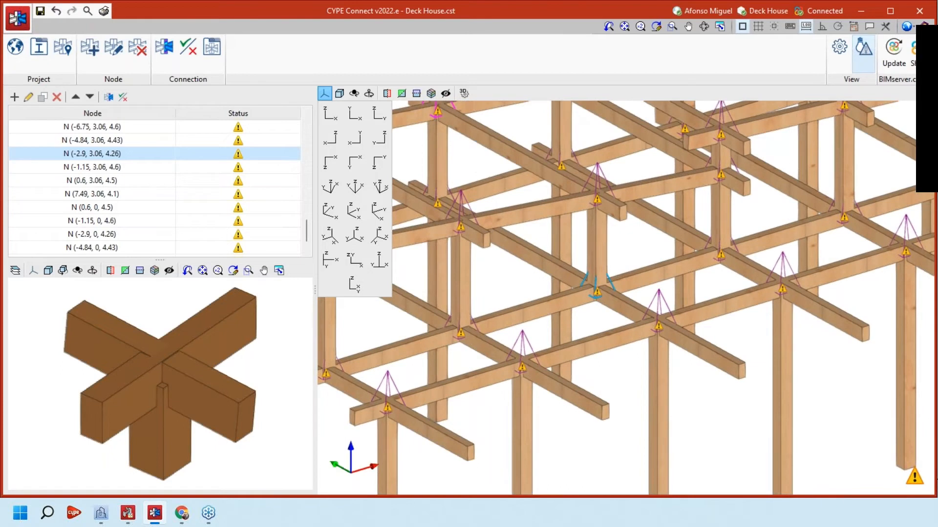
pyautogui.scroll(2, 641, 269)
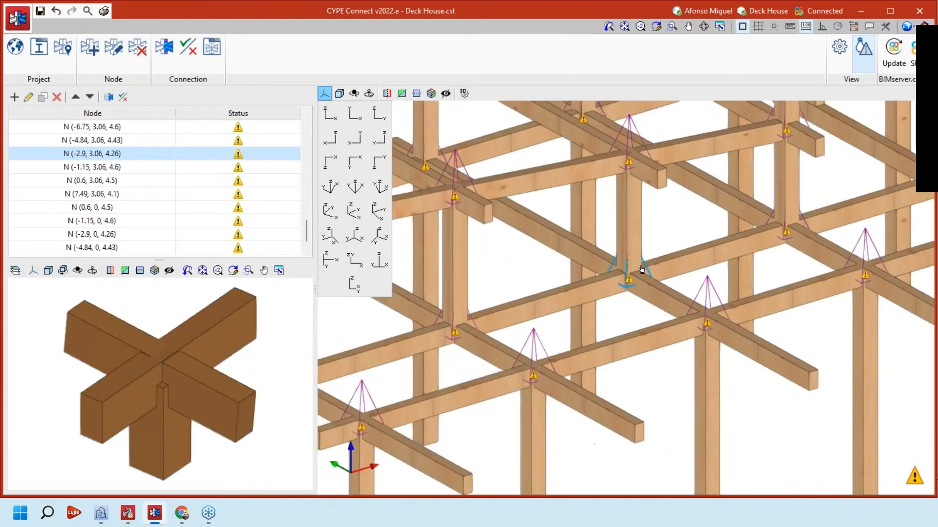
pyautogui.moveTo(641, 269); pyautogui.dragTo(686, 253, button='middle')
pyautogui.scroll(2, 615, 274)
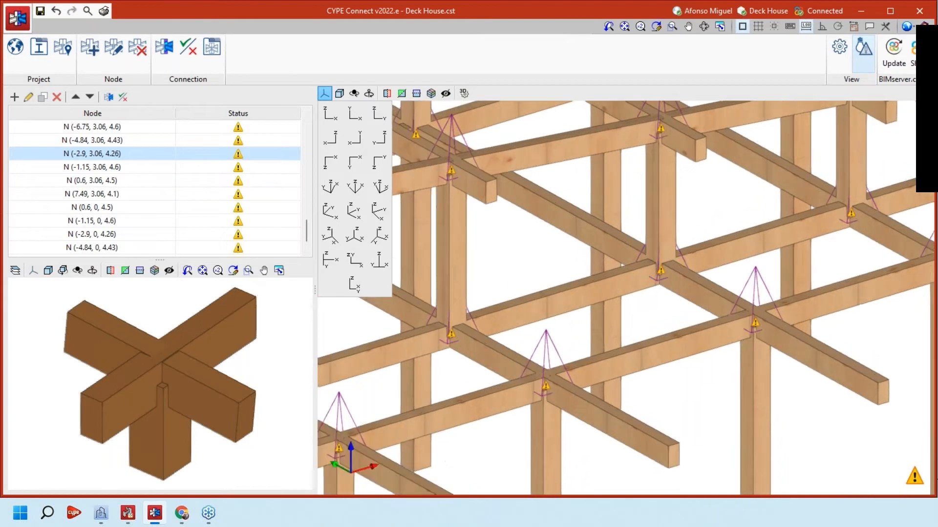
pyautogui.click(355, 187)
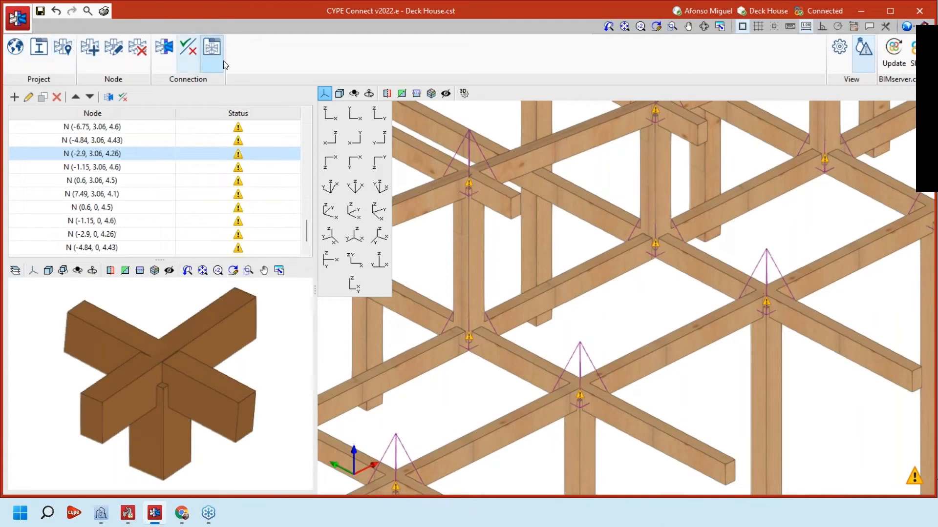
# - Review the steel design codes available in the project's code settings
pyautogui.click(164, 54)
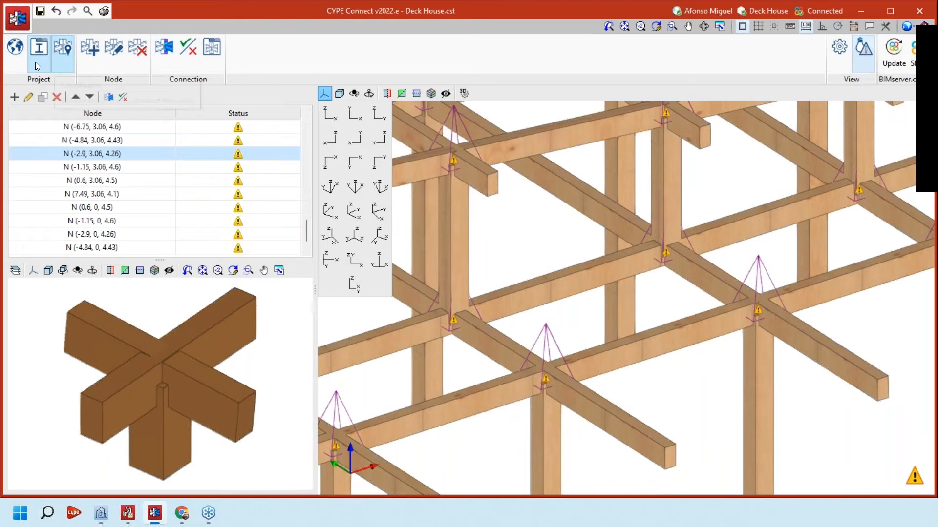
pyautogui.click(39, 49)
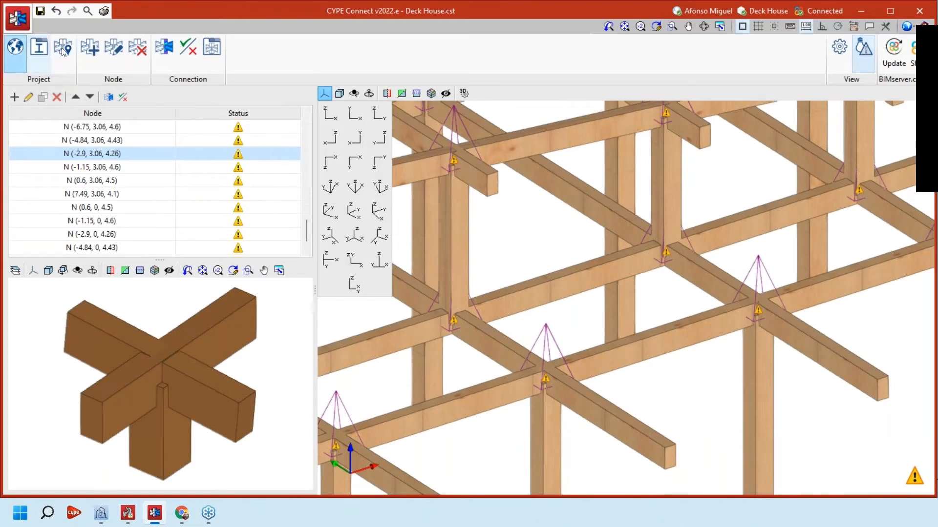
pyautogui.click(18, 51)
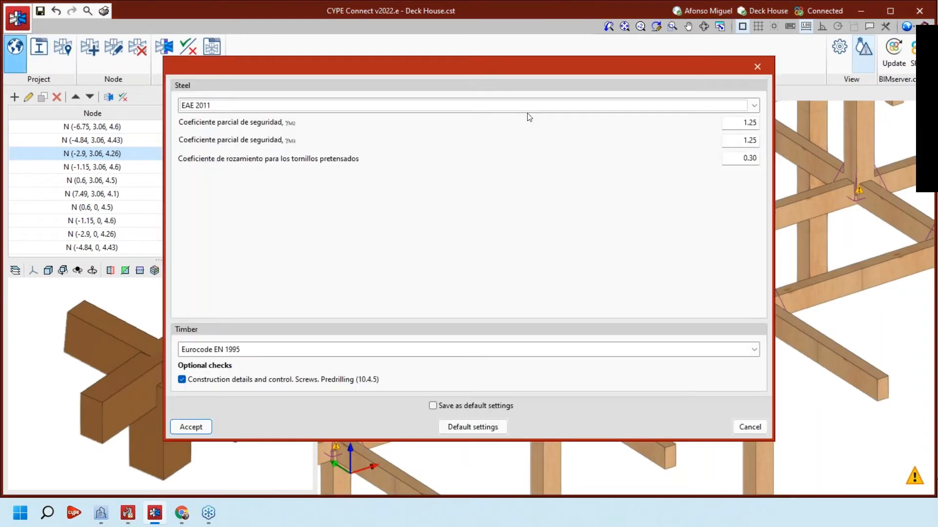
pyautogui.click(532, 106)
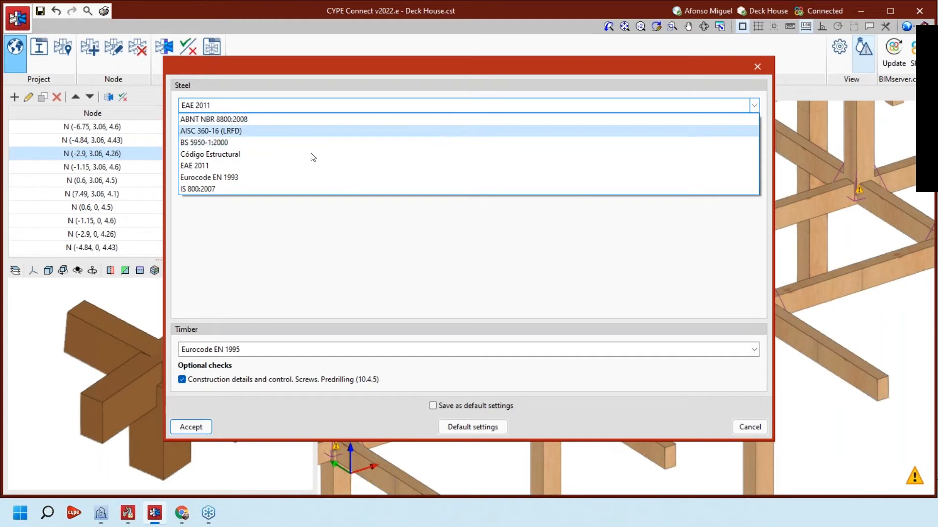
pyautogui.click(315, 110)
pyautogui.click(304, 110)
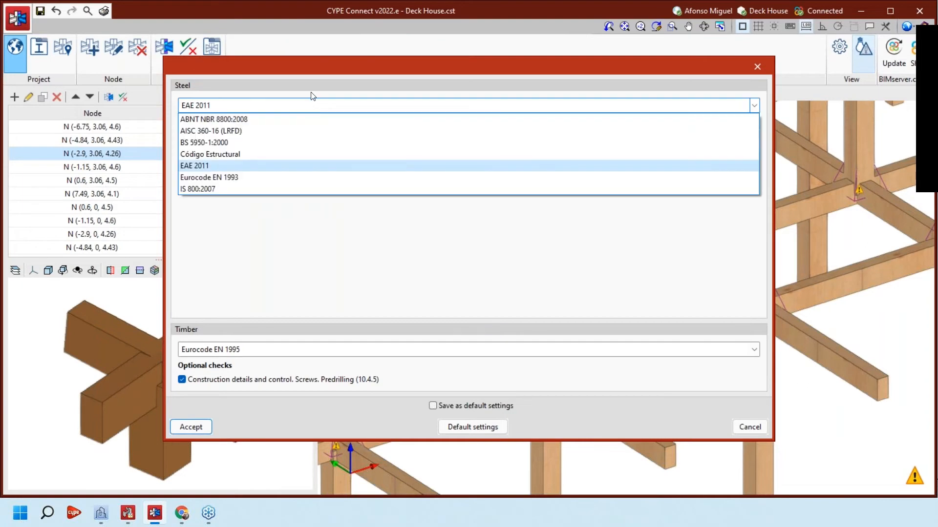
pyautogui.click(217, 110)
# - Check the available timber design codes and accept the code settings with EAE 2011 and Eurocode EN 1995
pyautogui.click(242, 350)
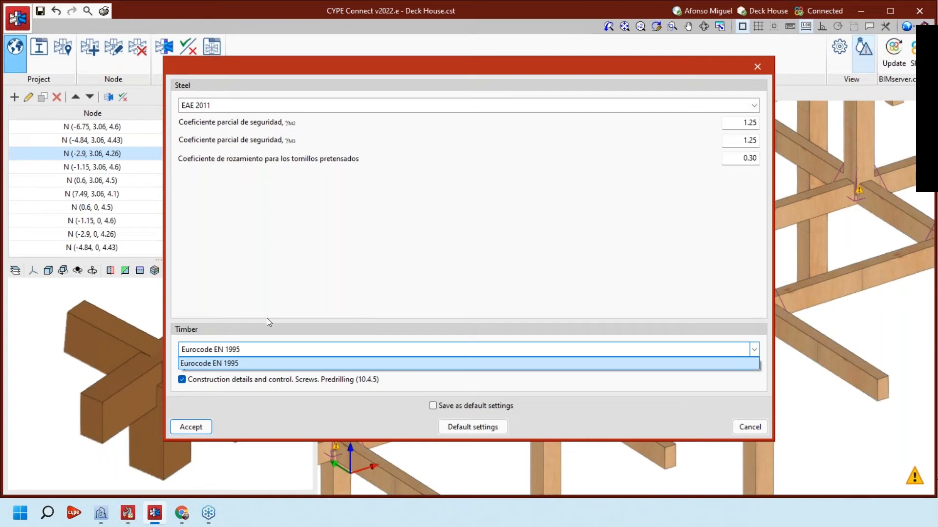
pyautogui.click(314, 338)
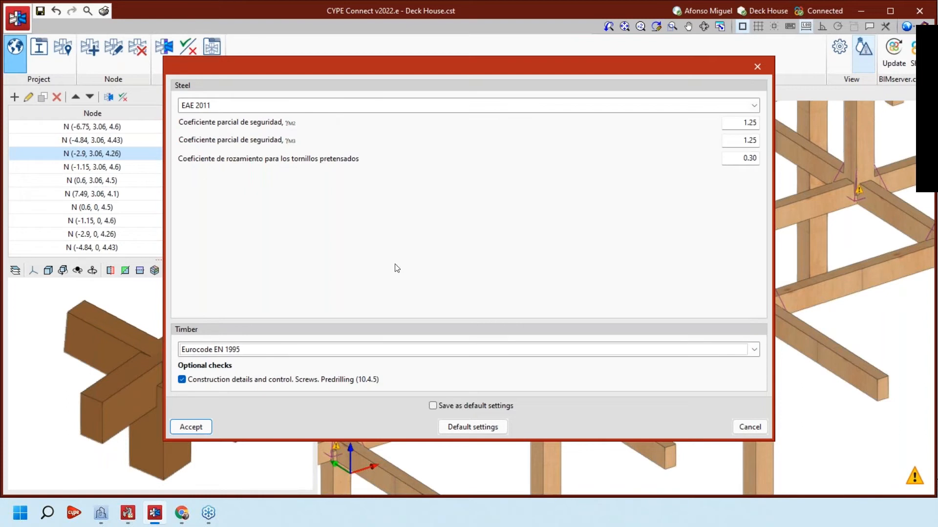
pyautogui.click(205, 430)
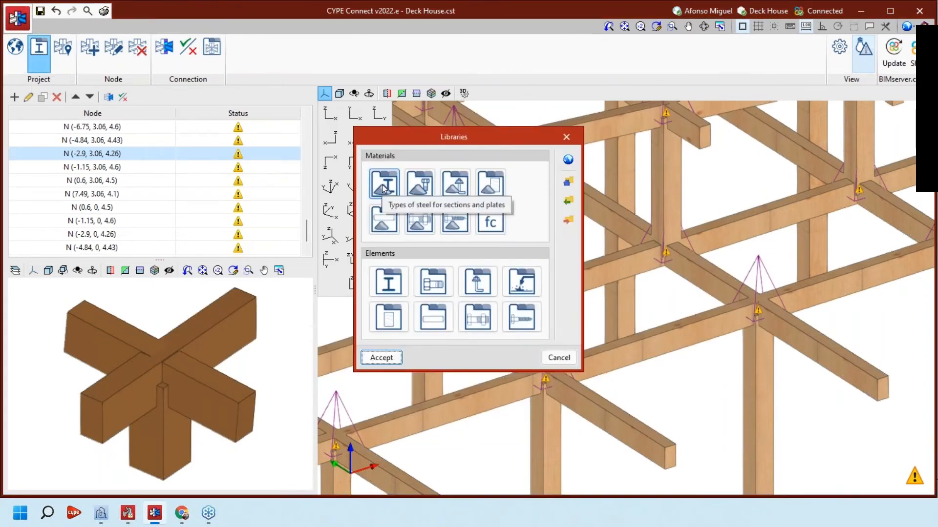
# - Review the material libraries of steel types for sections and plates, for bolts and for anchors
pyautogui.click(382, 184)
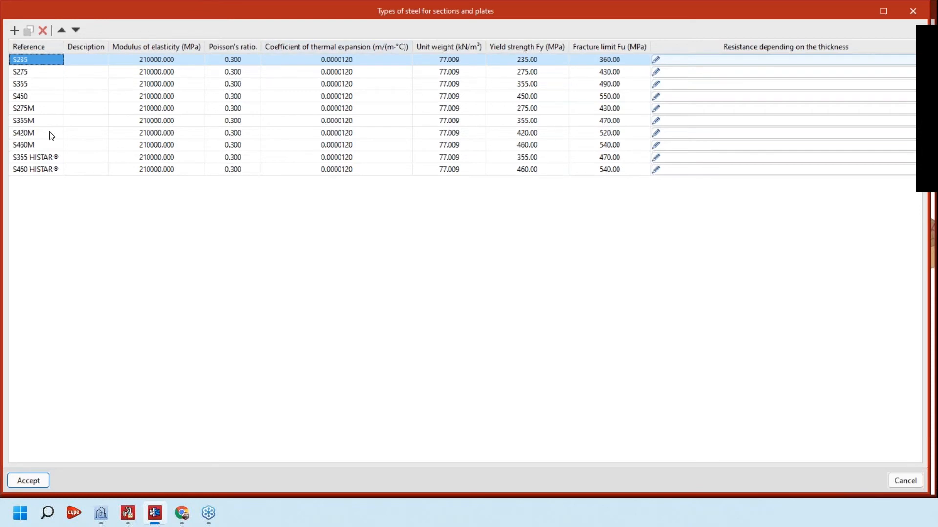
pyautogui.click(52, 181)
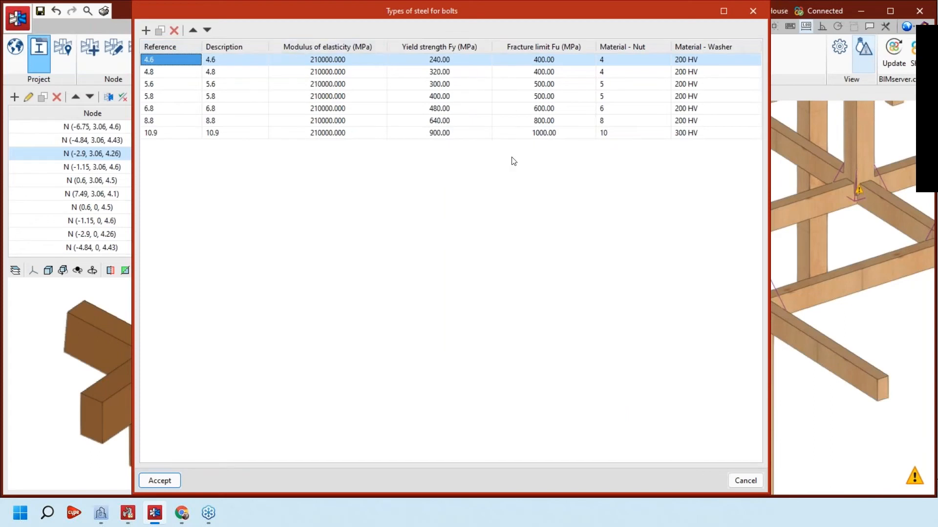
pyautogui.press('Escape')
pyautogui.click(461, 186)
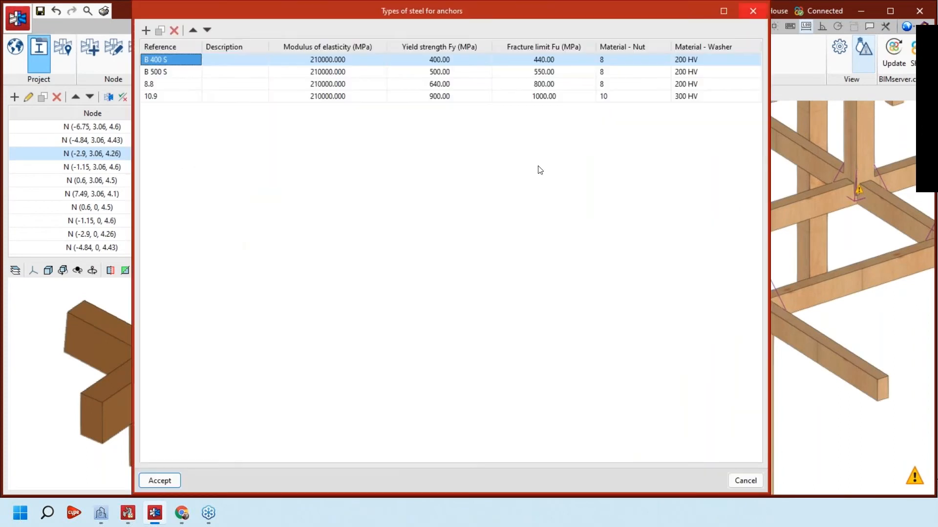
pyautogui.press('Escape')
# - Review the material libraries for timber types and dowels
pyautogui.click(494, 172)
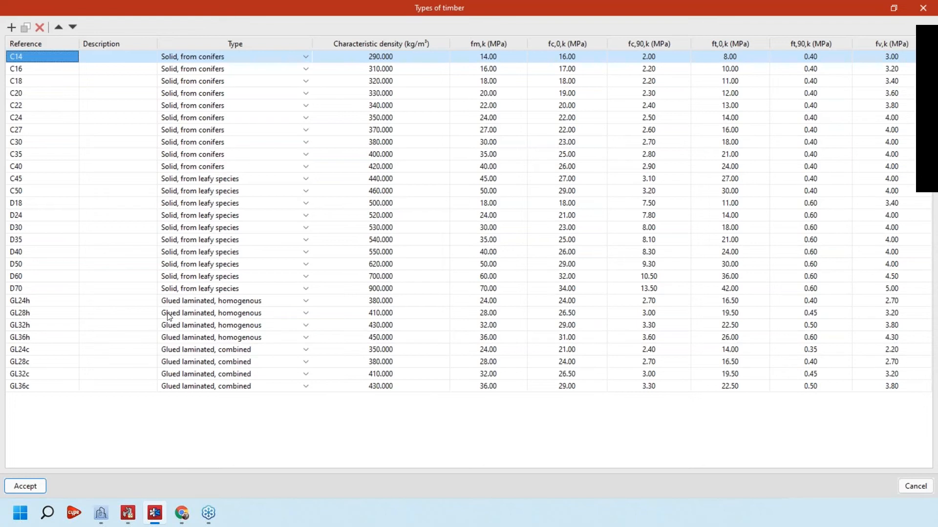
pyautogui.click(923, 8)
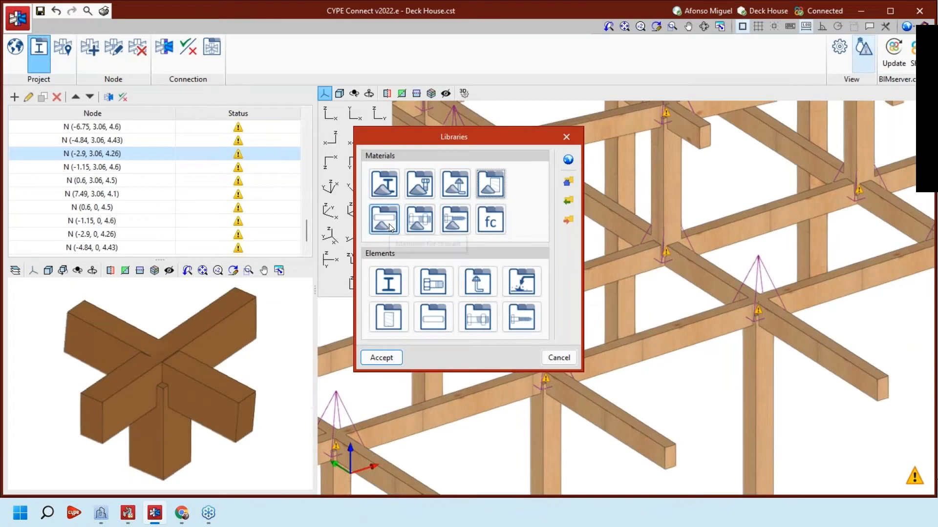
pyautogui.click(390, 227)
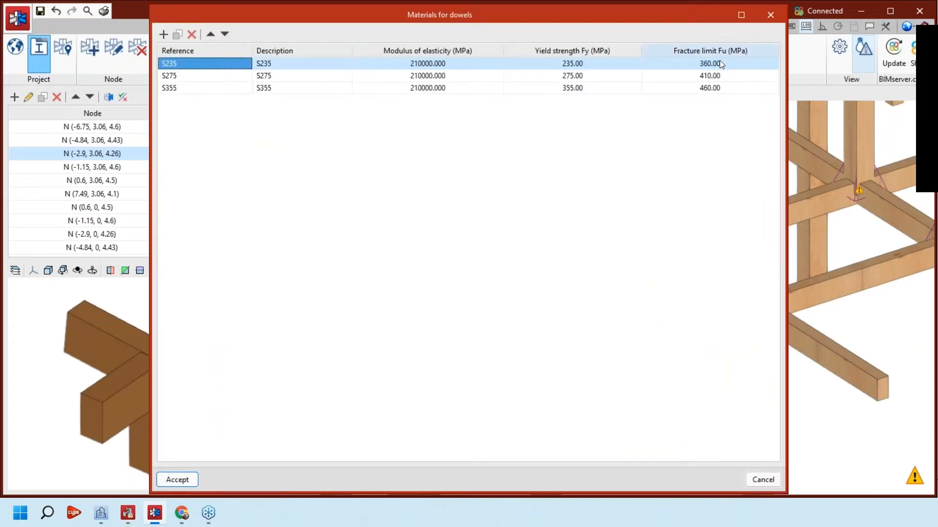
pyautogui.click(770, 14)
# - Review the bolt and screw materials used for timber connections and the library of concrete types
pyautogui.click(428, 217)
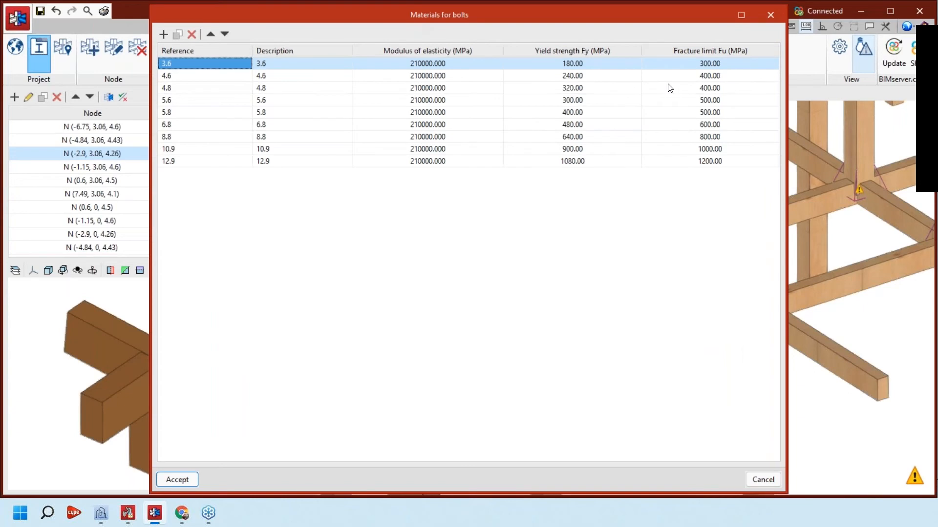
pyautogui.click(770, 15)
pyautogui.click(459, 217)
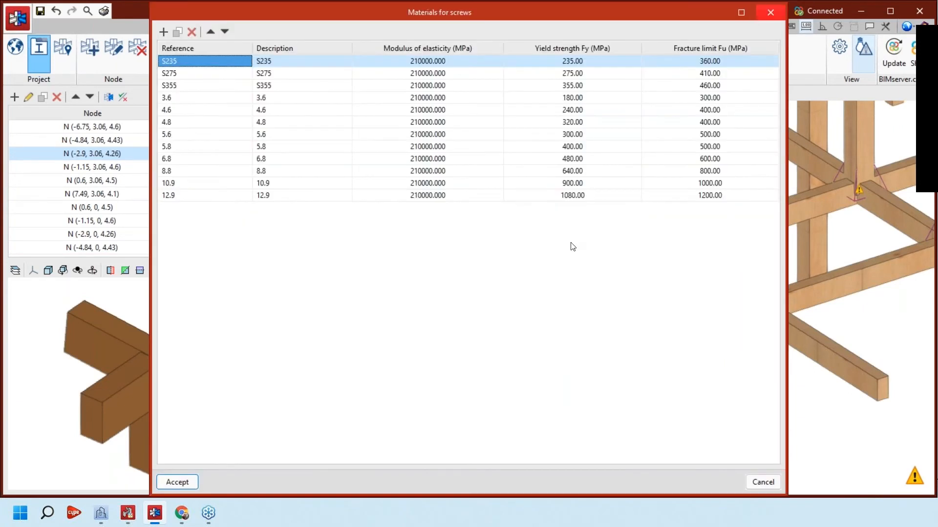
pyautogui.press('Escape')
pyautogui.click(491, 220)
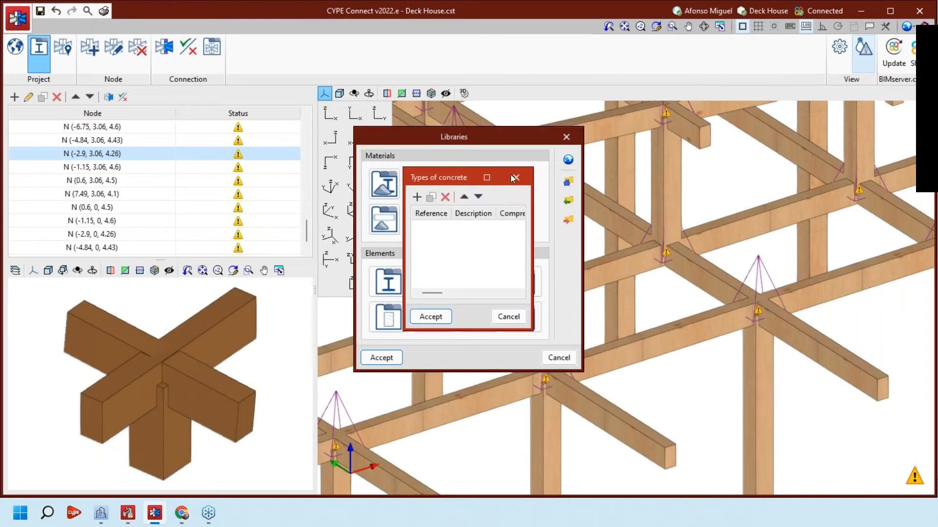
pyautogui.press('Escape')
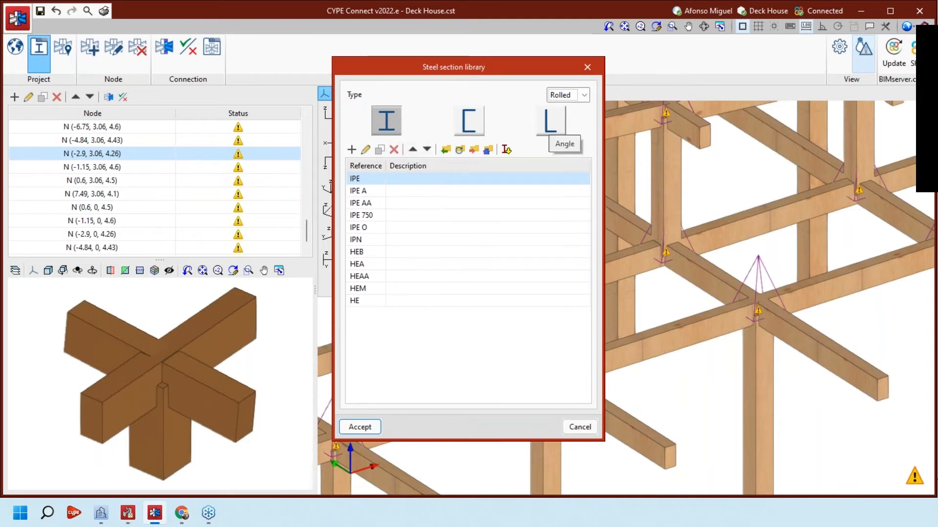
# - Look at the Tubular section type in the steel section library and return to the Rolled type
pyautogui.click(583, 95)
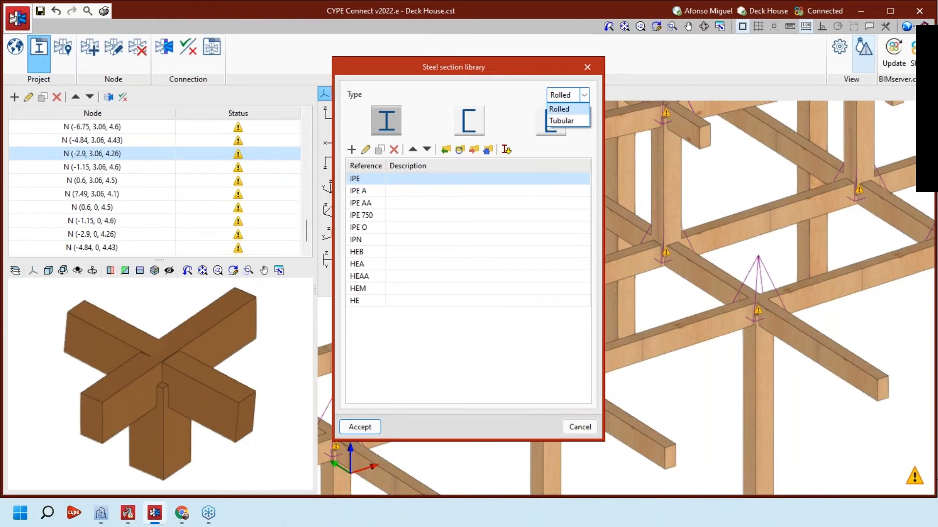
pyautogui.click(584, 95)
pyautogui.click(584, 96)
pyautogui.click(562, 121)
pyautogui.click(584, 95)
pyautogui.click(561, 105)
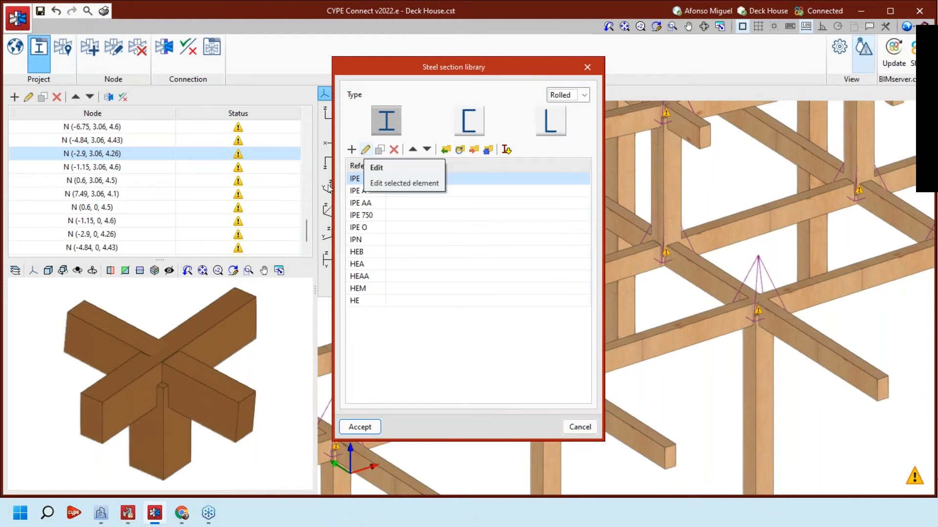
# - Inspect the dimensions of the IPE section series and the predefined section series offered for import
pyautogui.click(365, 150)
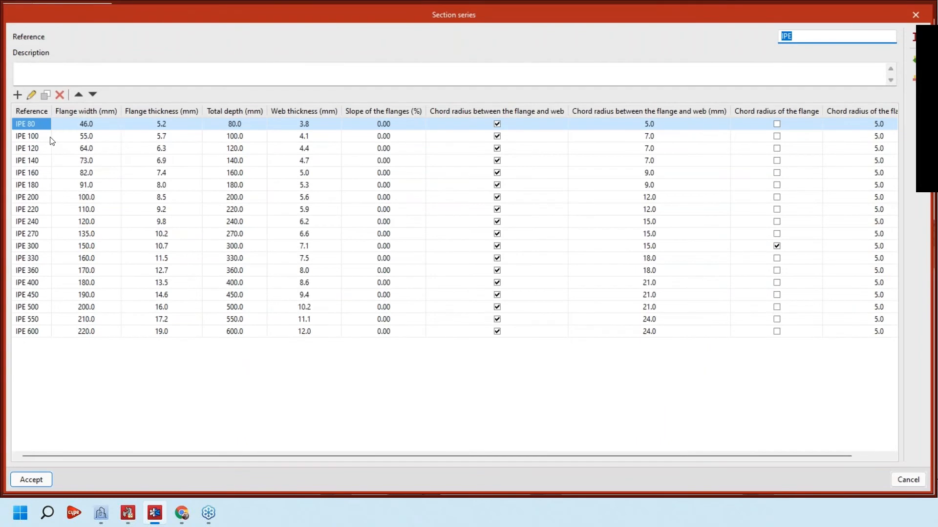
pyautogui.click(915, 15)
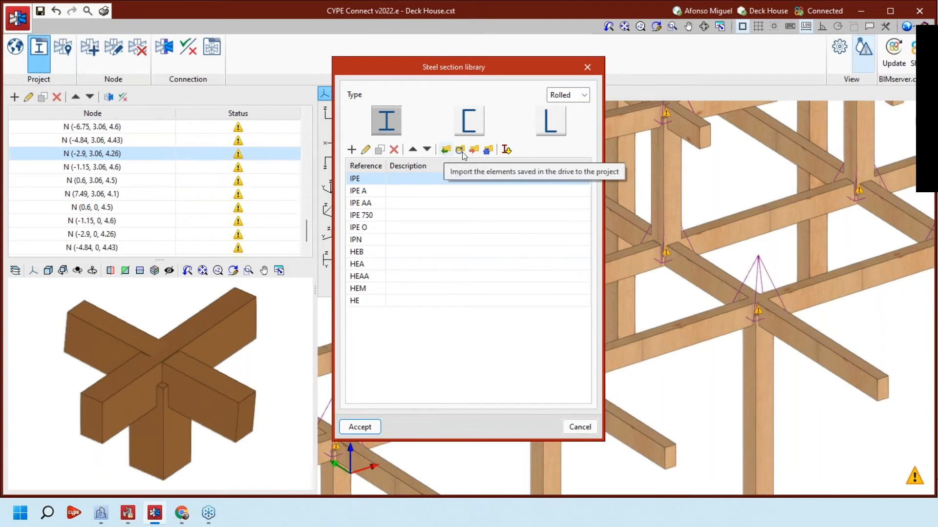
pyautogui.click(506, 150)
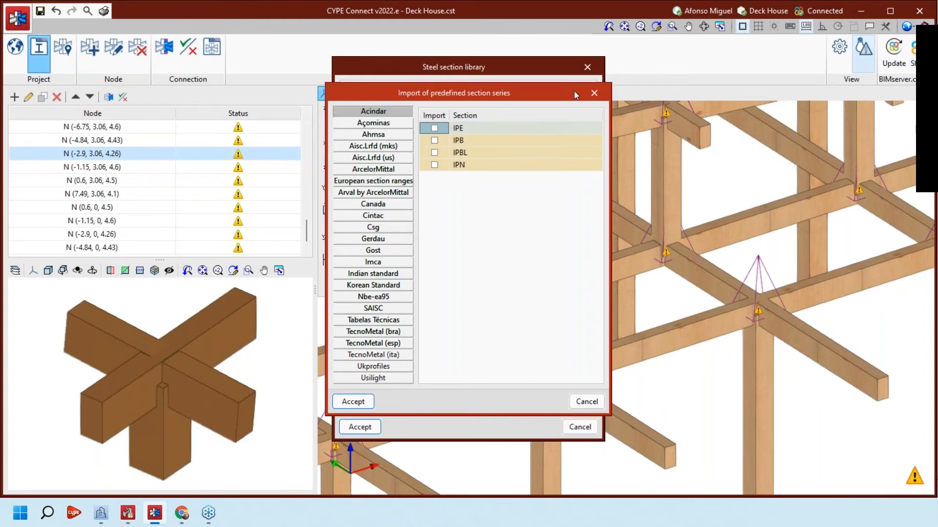
pyautogui.click(594, 93)
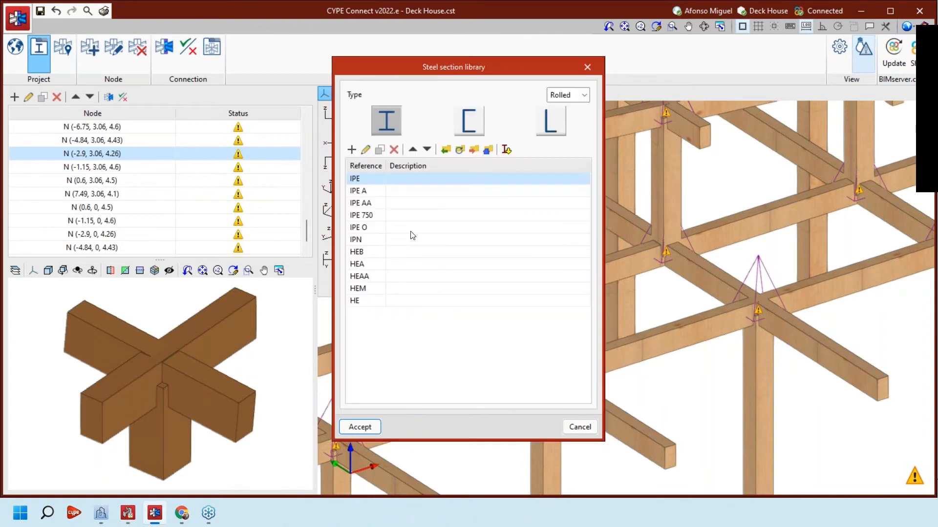
# - Accept the steel section library and view the timber sections library
pyautogui.click(362, 427)
pyautogui.click(389, 317)
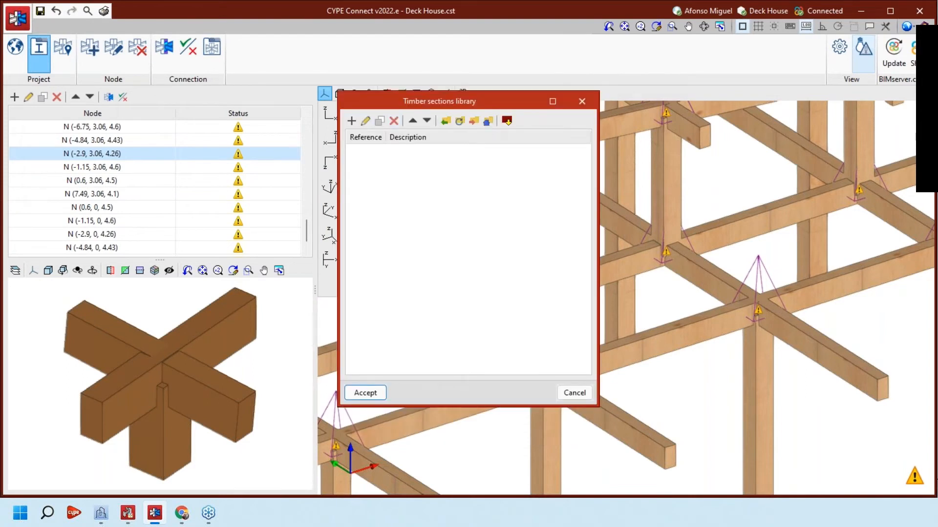
pyautogui.click(582, 102)
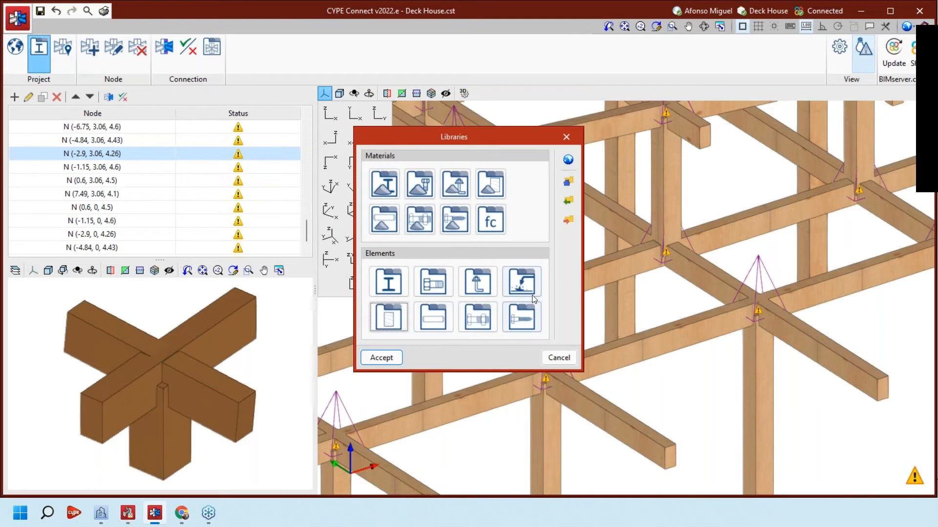
# - View the electrode library, then close it and leave the libraries
pyautogui.click(433, 282)
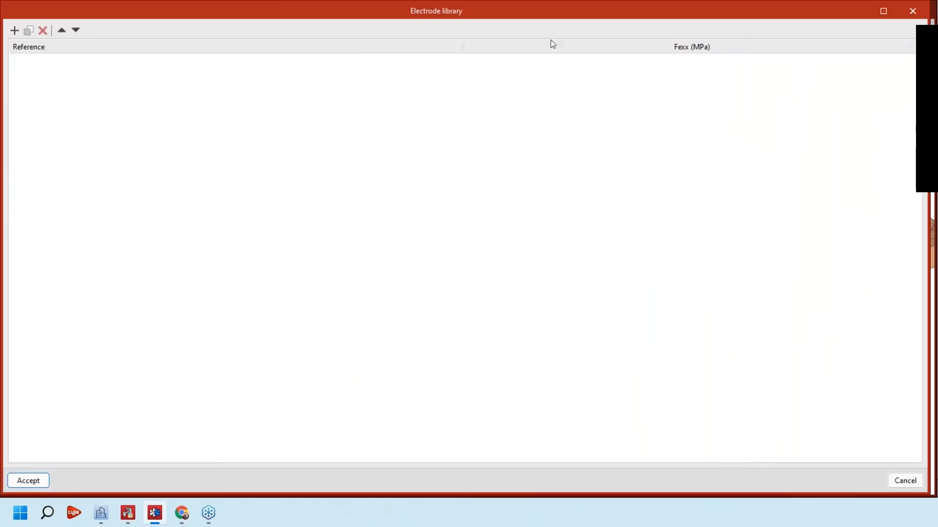
pyautogui.click(911, 11)
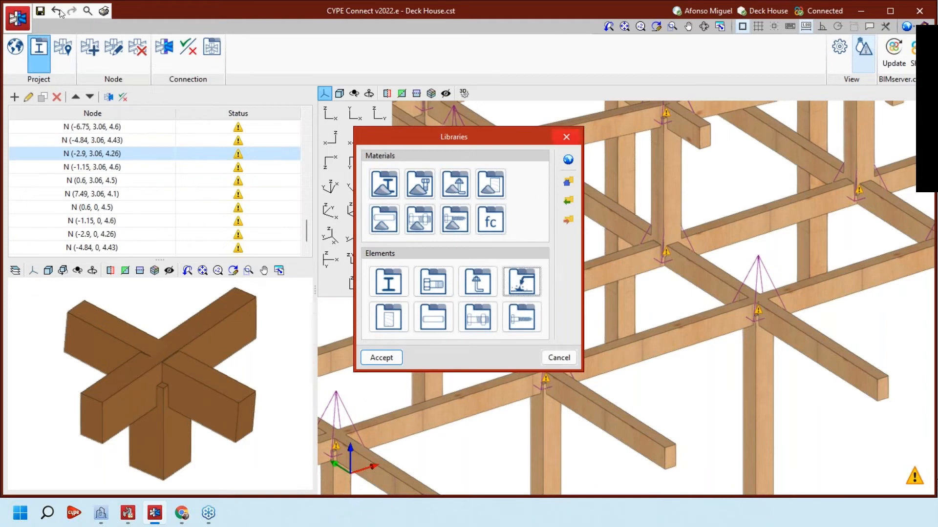
pyautogui.press('Escape')
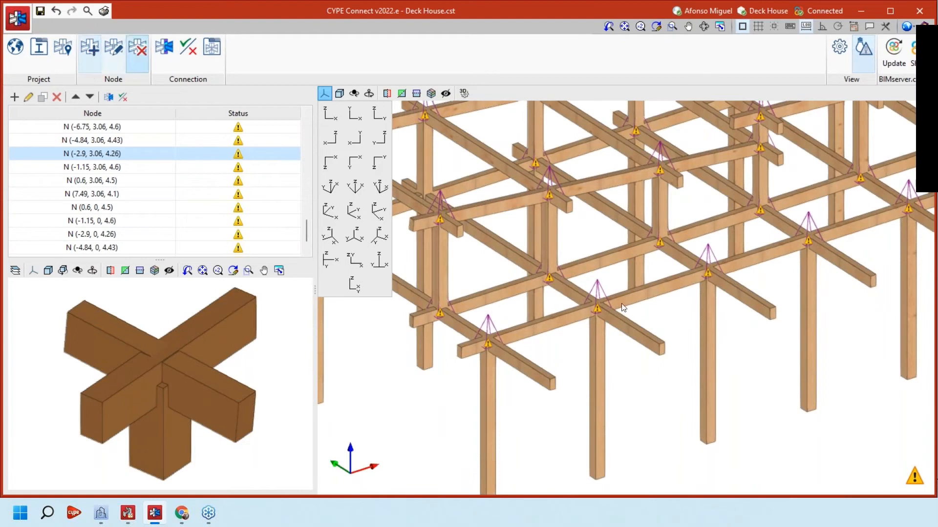
# - Switch to StruBIM CYPE 3D to compare the Deck House bar model, and return to CYPE Connect
pyautogui.scroll(4, 571, 301)
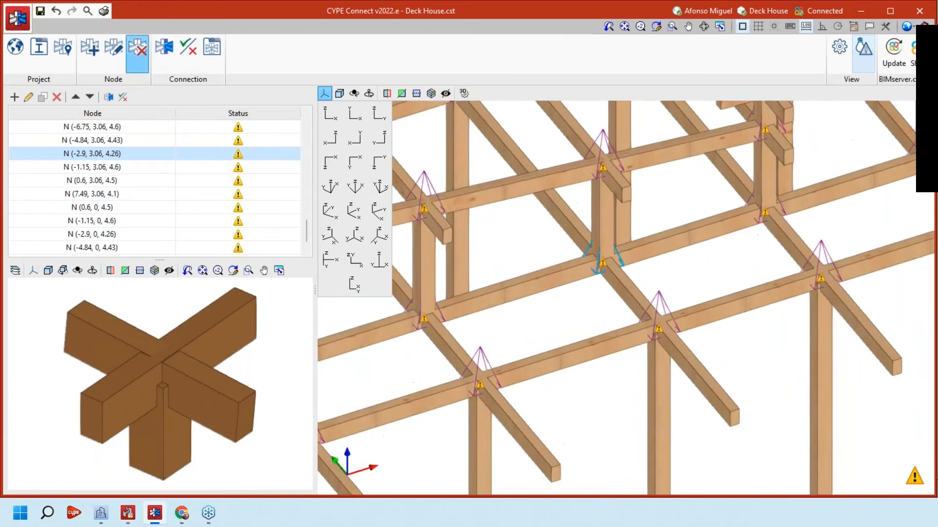
pyautogui.scroll(2, 608, 277)
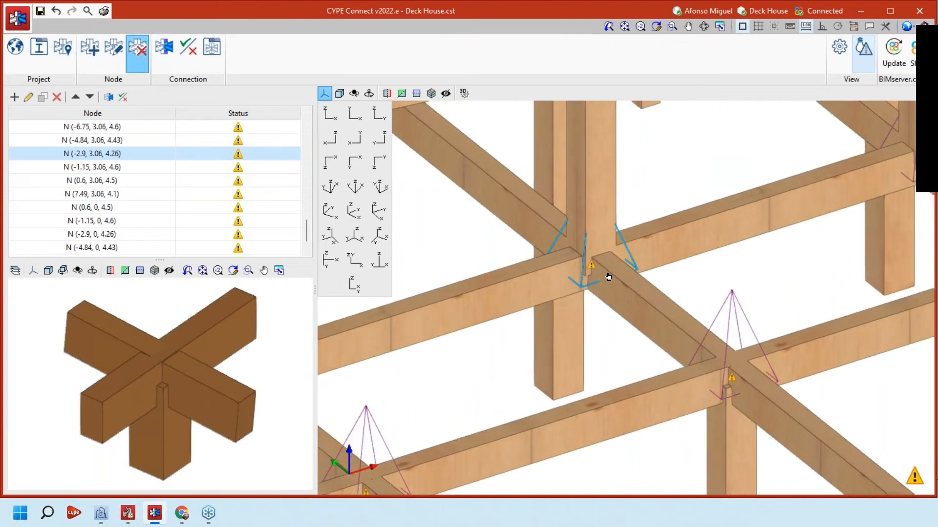
pyautogui.scroll(-2, 622, 259)
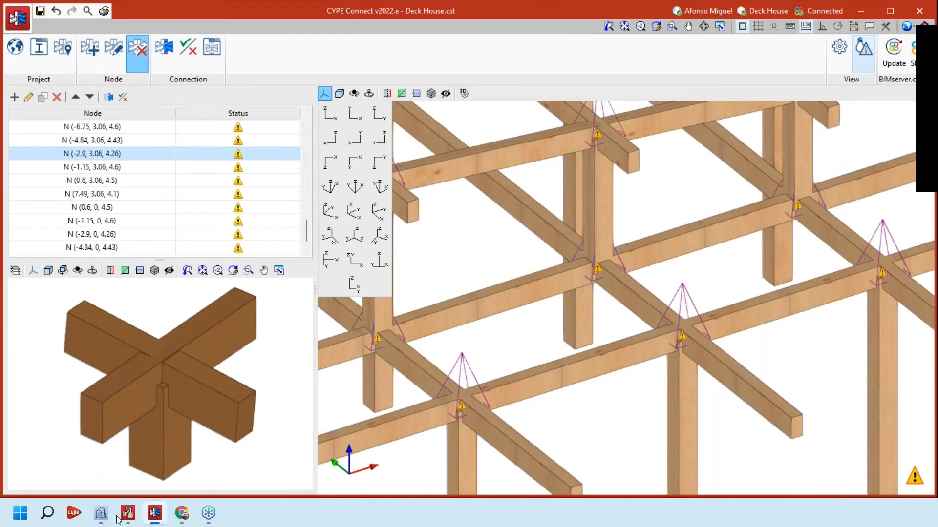
pyautogui.moveTo(127, 519)
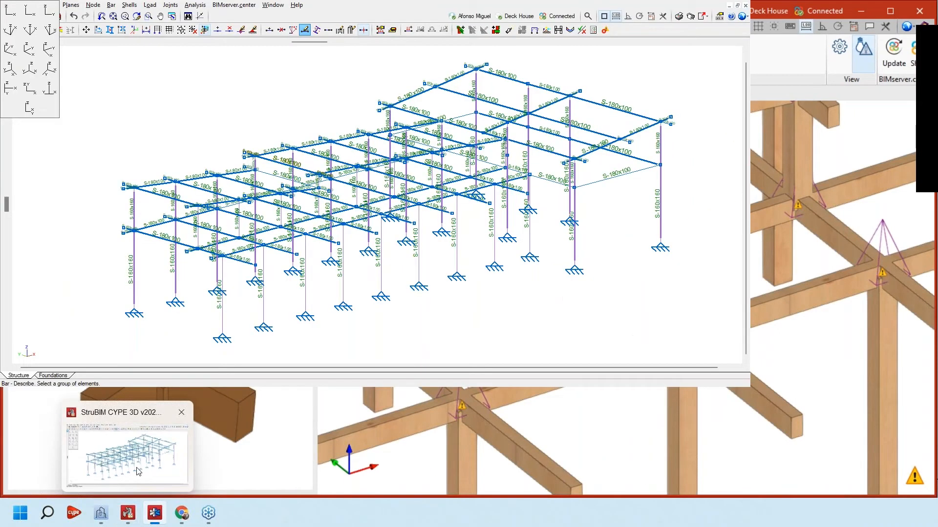
pyautogui.click(138, 471)
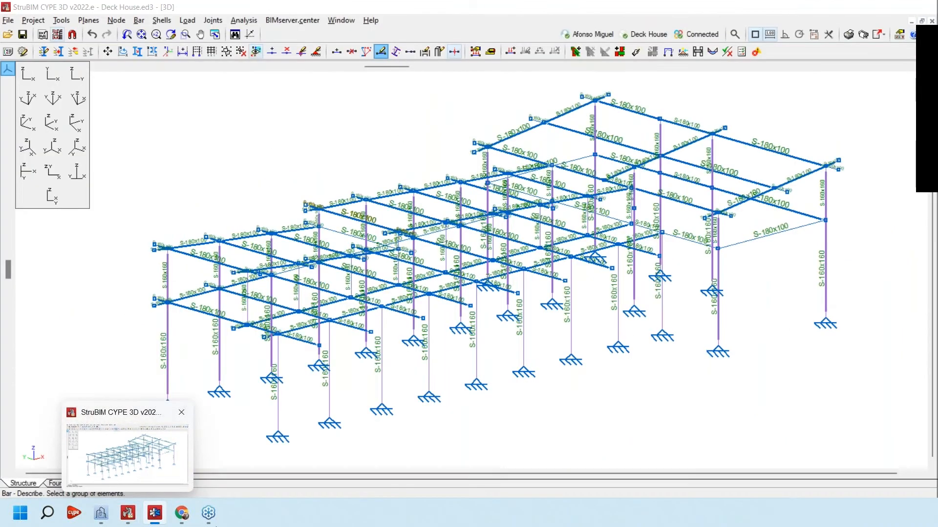
pyautogui.click(154, 513)
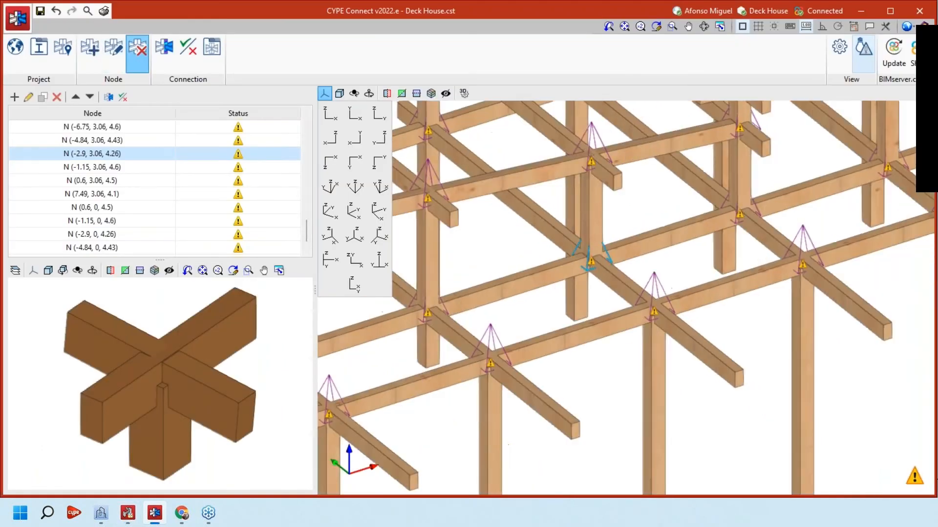
# - Delete the node where an upper post meets two crossing deck beams near the corner of the timber frame
pyautogui.moveTo(671, 288); pyautogui.dragTo(760, 281, button='middle')
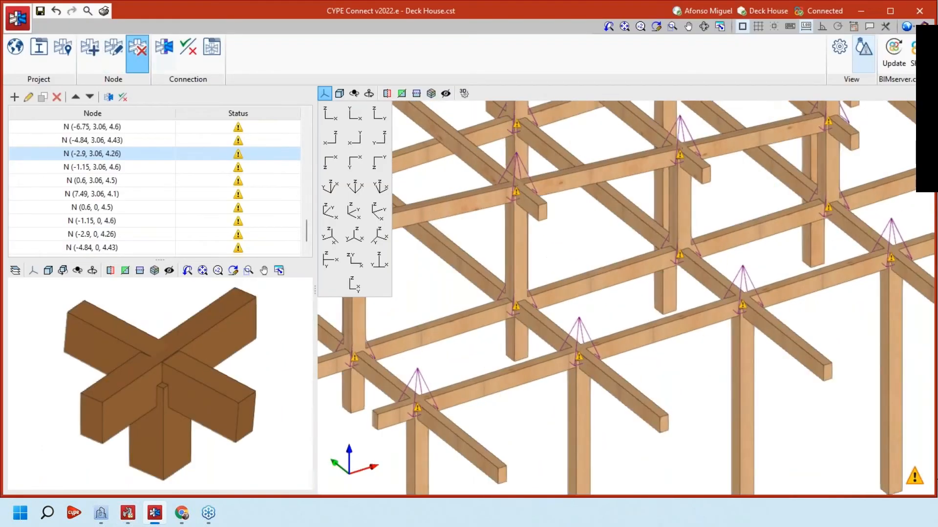
pyautogui.click(515, 310)
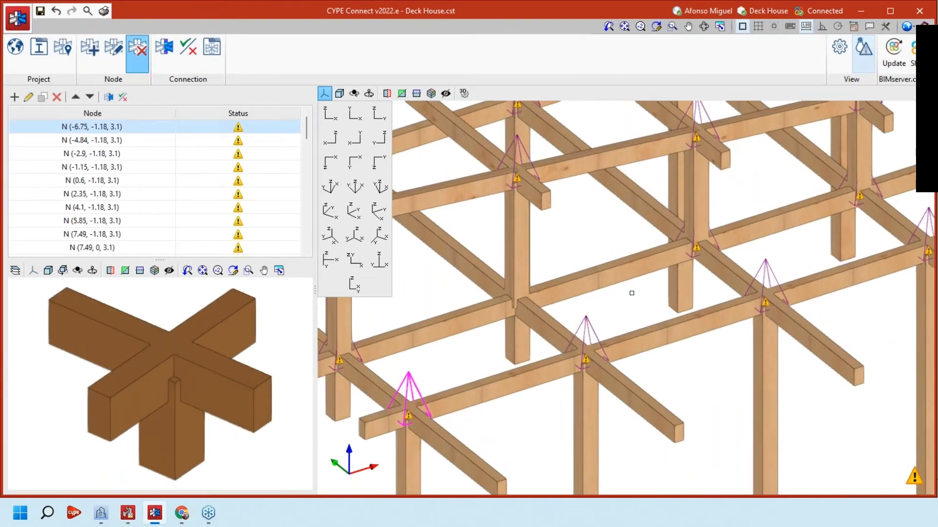
pyautogui.scroll(-1, 632, 293)
pyautogui.scroll(2, 637, 332)
pyautogui.moveTo(637, 333); pyautogui.dragTo(709, 365, button='middle')
pyautogui.scroll(-1, 709, 365)
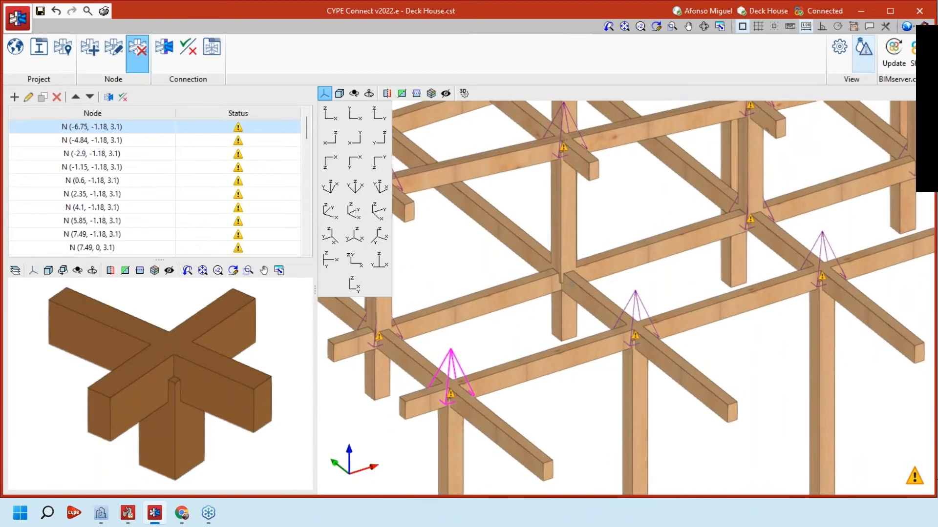
pyautogui.scroll(1, 568, 266)
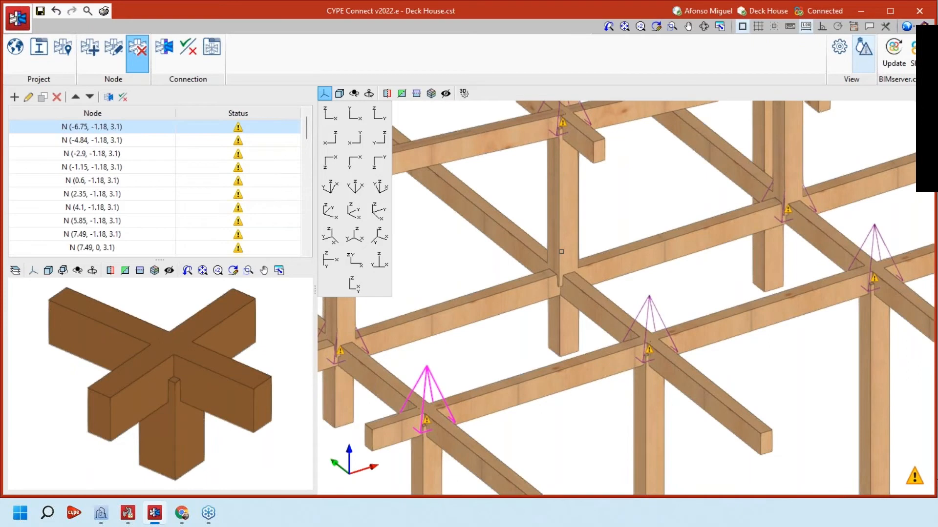
pyautogui.scroll(1, 561, 252)
pyautogui.scroll(-2, 563, 258)
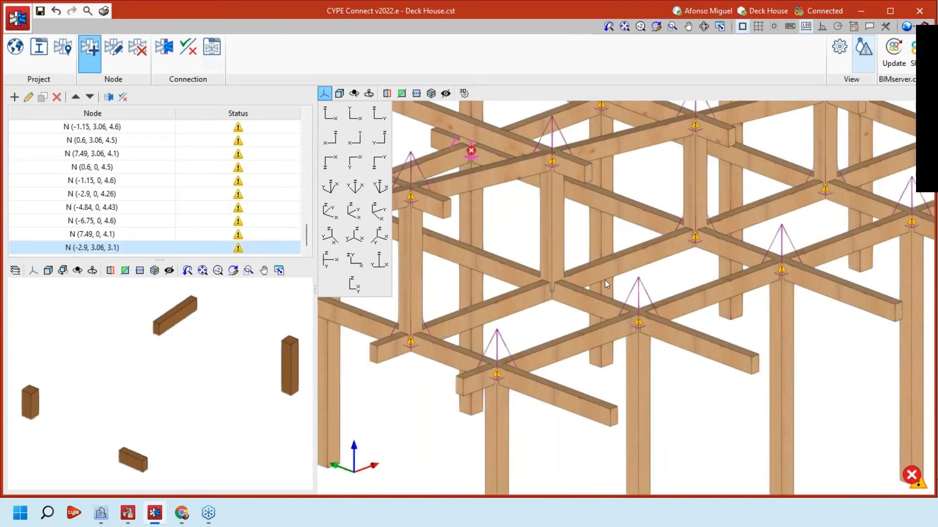
# - Add a node joining the two crossing beams and the post at the emptied crossing, with the reference s
pyautogui.rightClick(605, 279)
pyautogui.click(97, 54)
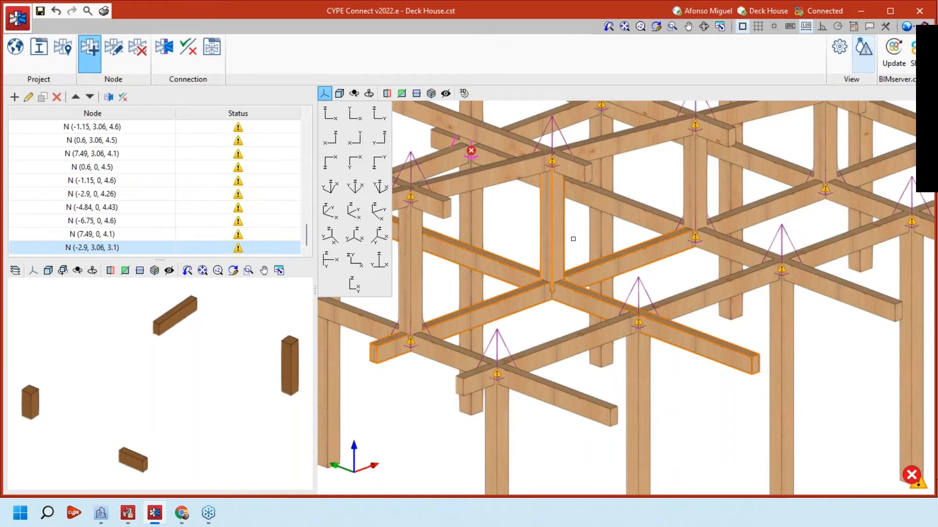
pyautogui.click(573, 238)
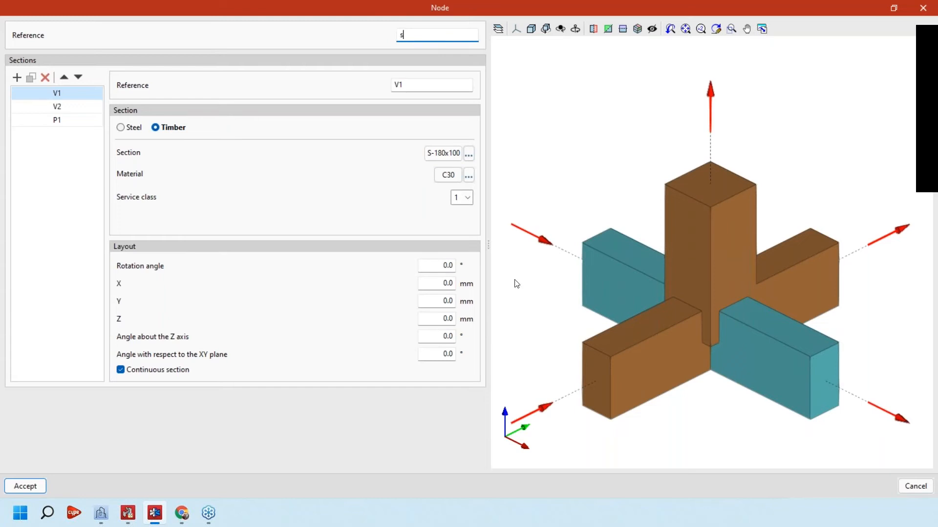
pyautogui.scroll(-1, 802, 321)
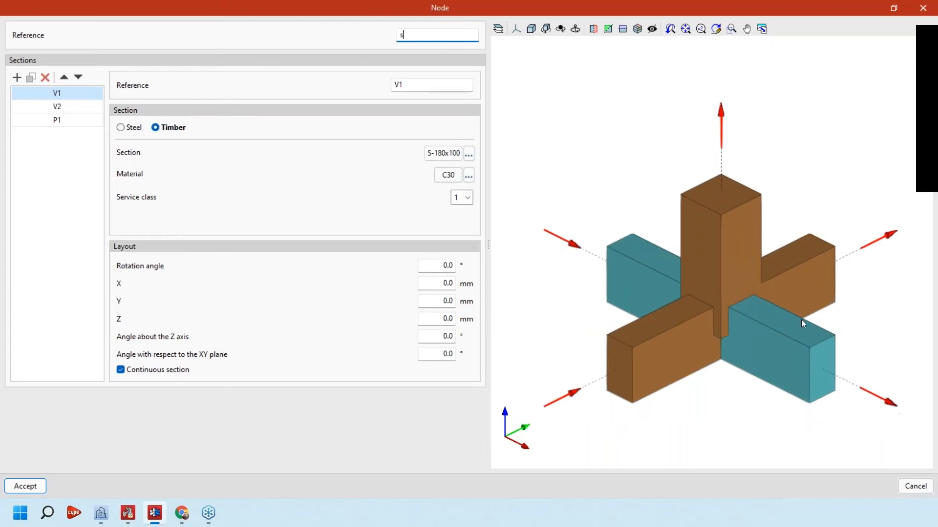
pyautogui.scroll(2, 801, 322)
pyautogui.moveTo(802, 321); pyautogui.dragTo(684, 306, button='middle')
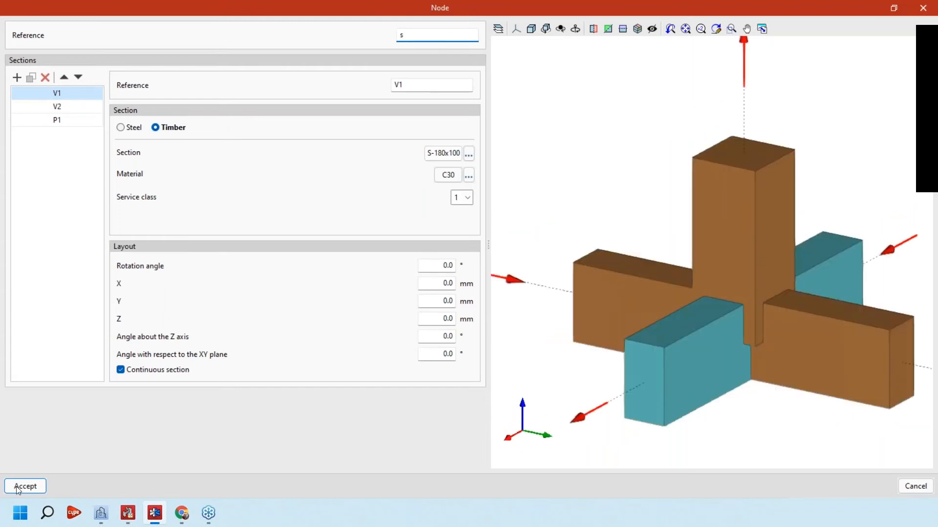
pyautogui.click(24, 486)
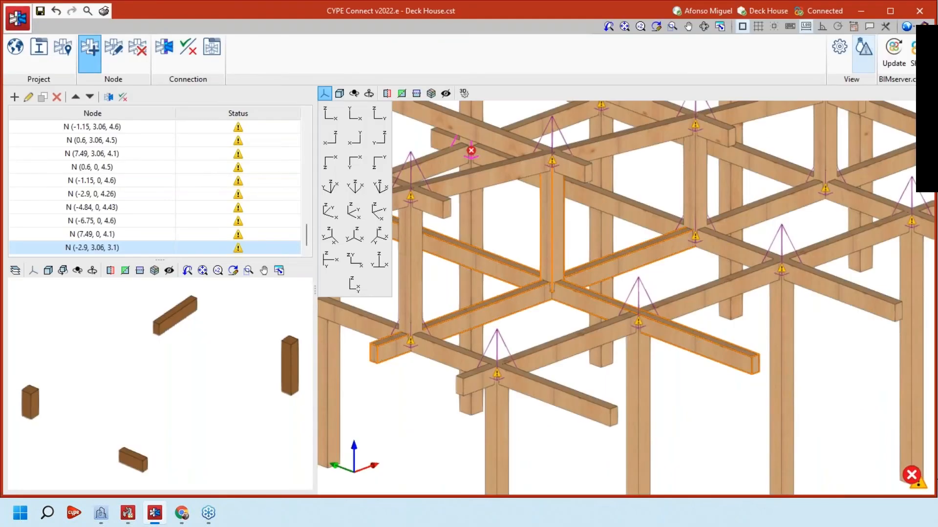
# - Examine node s and the neighbouring beam and post nodes of the timber frame
pyautogui.scroll(-1, 564, 280)
pyautogui.moveTo(564, 279); pyautogui.dragTo(533, 281, button='middle')
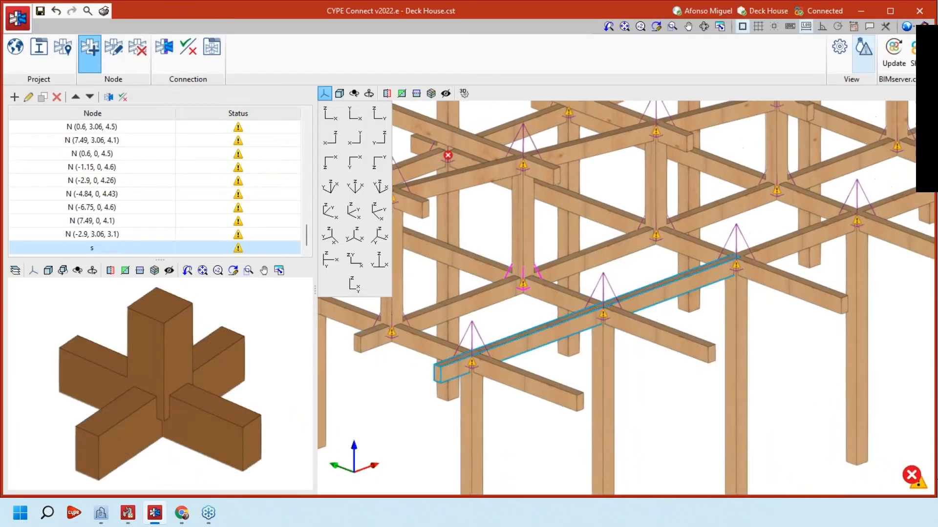
pyautogui.scroll(-3, 530, 279)
pyautogui.scroll(3, 531, 279)
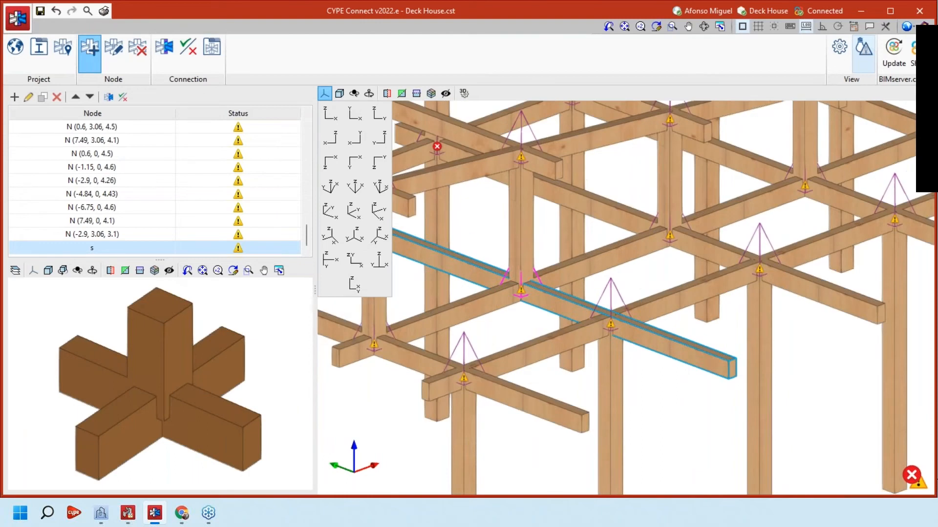
pyautogui.scroll(2, 530, 280)
pyautogui.scroll(-1, 547, 291)
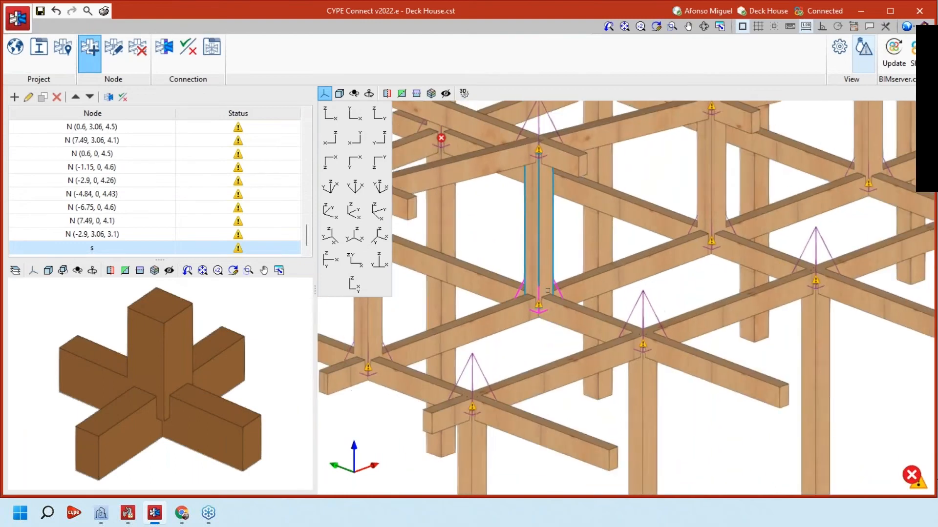
pyautogui.scroll(-3, 542, 318)
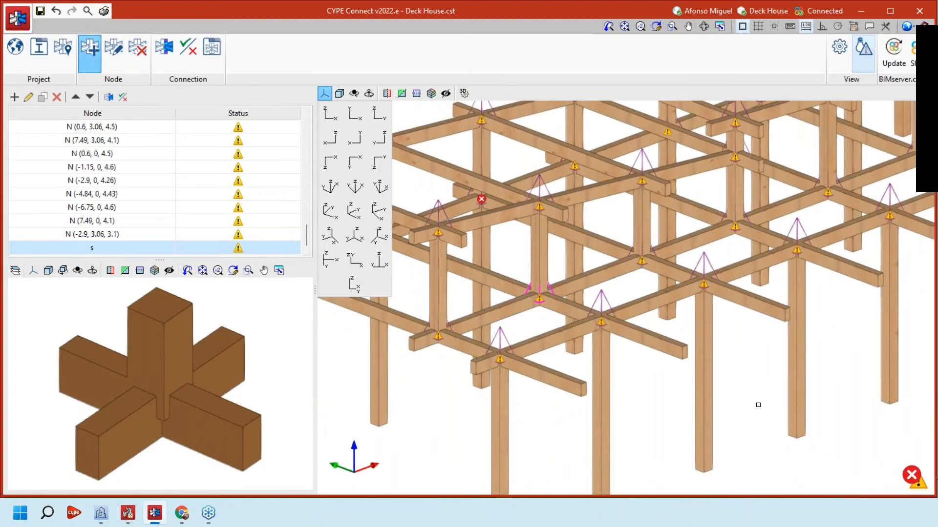
pyautogui.scroll(-1, 749, 405)
pyautogui.keyDown('shift'); pyautogui.moveTo(746, 405); pyautogui.dragTo(648, 445, button='middle'); pyautogui.keyUp('shift')
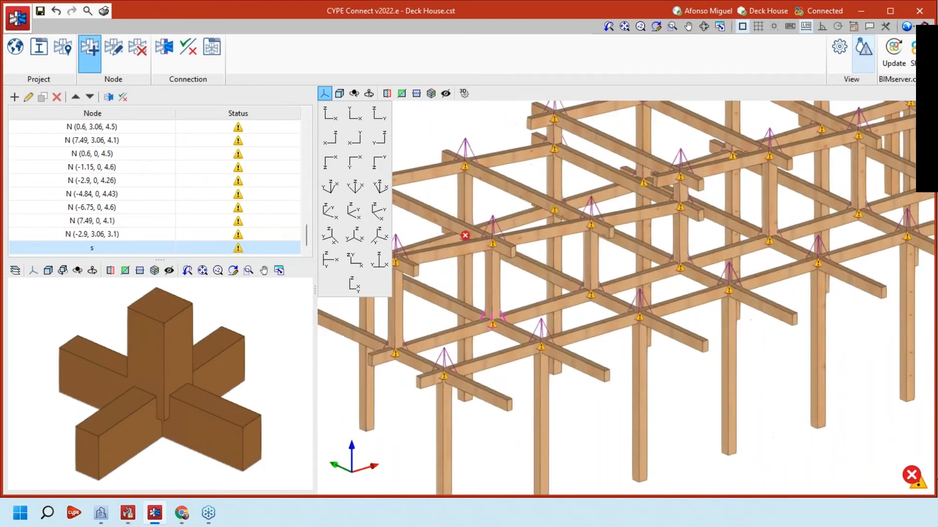
pyautogui.moveTo(584, 291); pyautogui.dragTo(529, 309, button='middle')
pyautogui.scroll(-1, 529, 309)
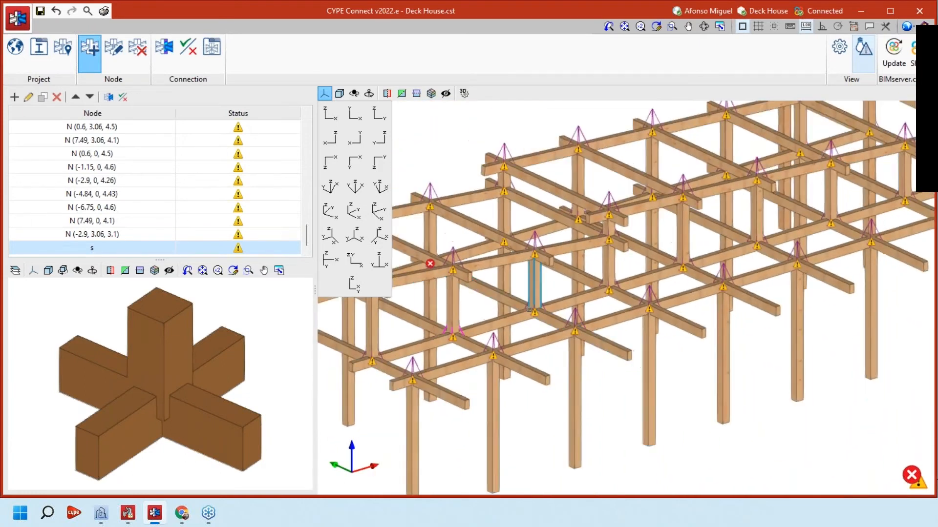
pyautogui.scroll(1, 529, 309)
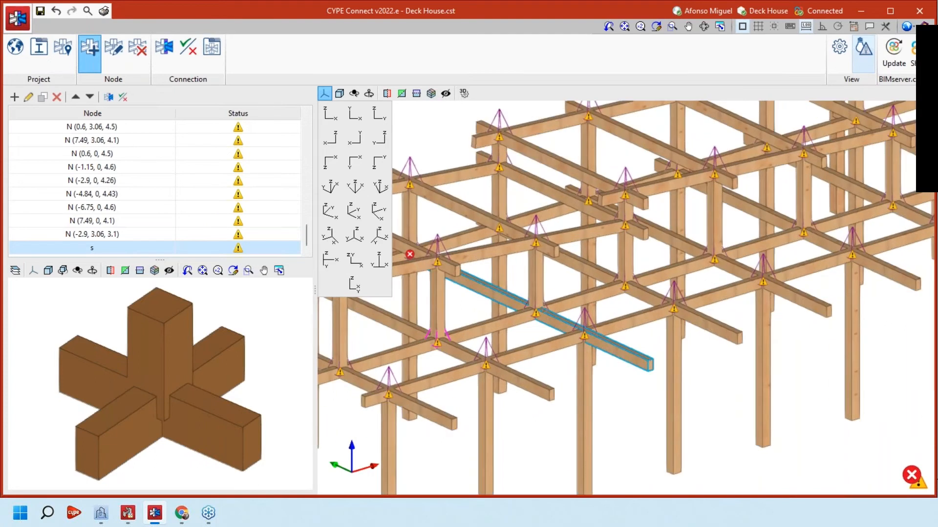
pyautogui.scroll(2, 570, 305)
pyautogui.moveTo(570, 305); pyautogui.dragTo(595, 292, button='middle')
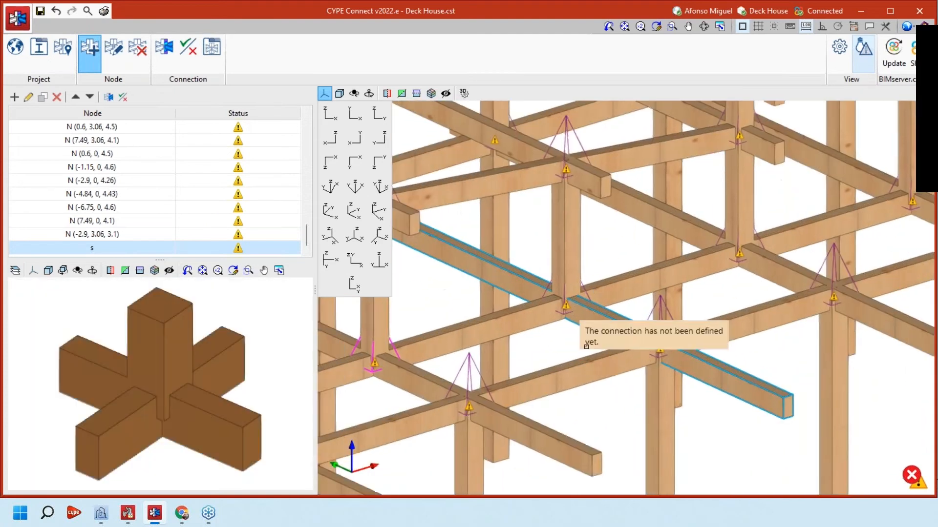
# - Open the undefined connection at the post base next to node s for editing and inspect its timber sections
pyautogui.scroll(-3, 586, 346)
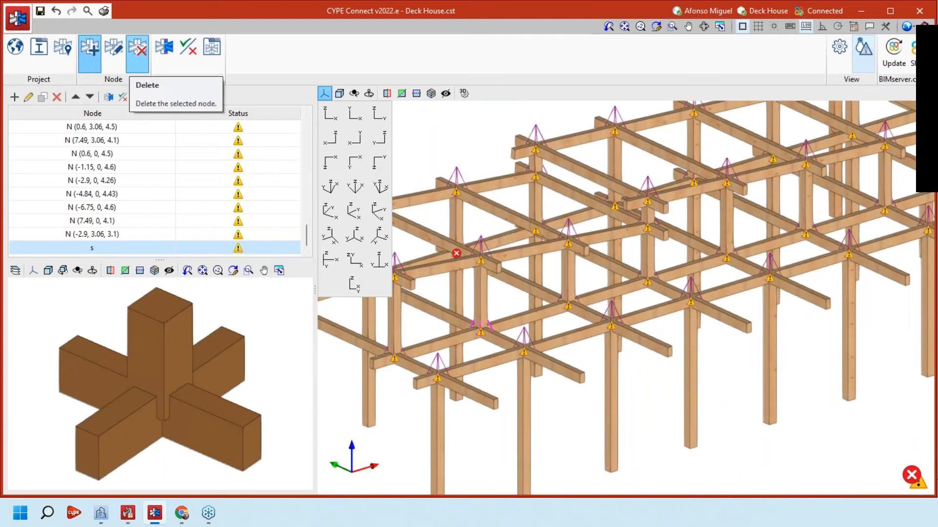
pyautogui.scroll(-3, 538, 330)
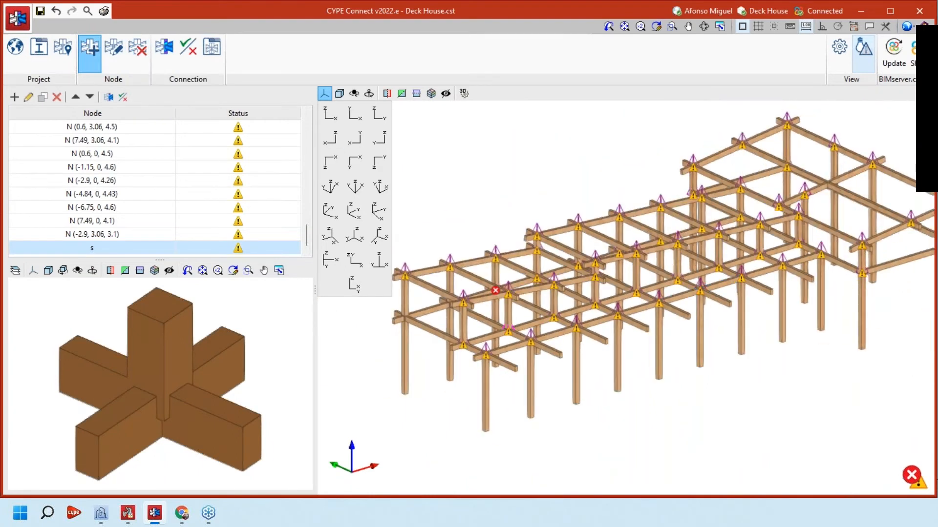
pyautogui.scroll(2, 541, 256)
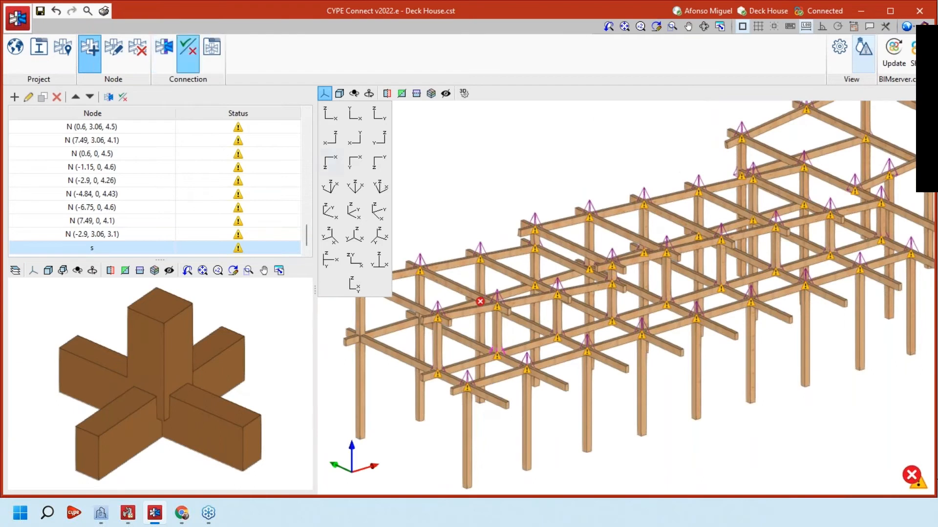
pyautogui.scroll(3, 577, 355)
pyautogui.keyDown('shift'); pyautogui.moveTo(578, 355); pyautogui.dragTo(577, 376, button='middle'); pyautogui.keyUp('shift')
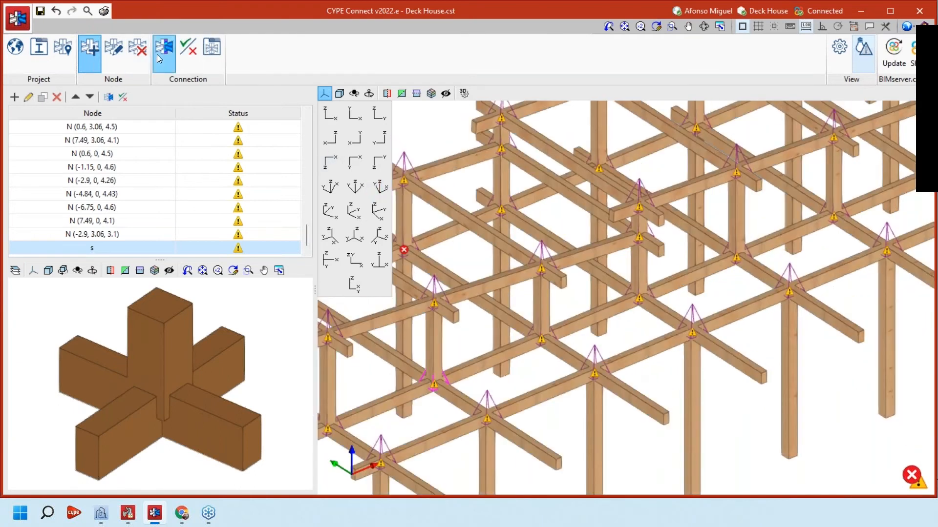
pyautogui.click(157, 54)
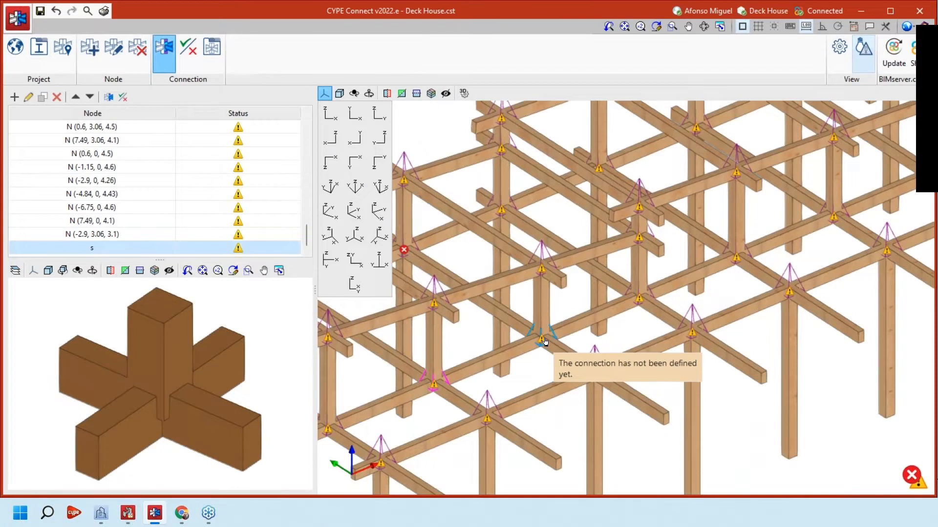
pyautogui.click(543, 340)
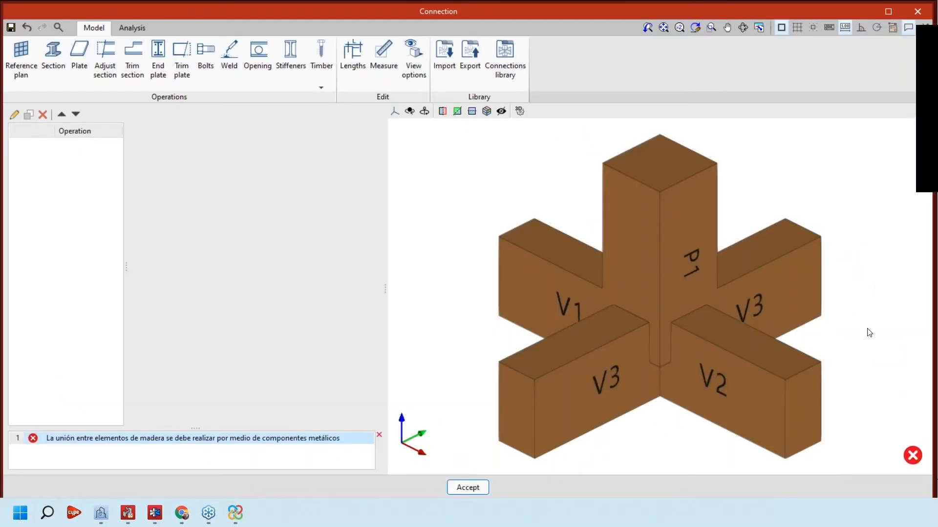
pyautogui.moveTo(781, 299)
pyautogui.mouseDown(button='middle')
pyautogui.moveTo(752, 288)
pyautogui.moveTo(780, 307)
pyautogui.mouseUp(button='middle')
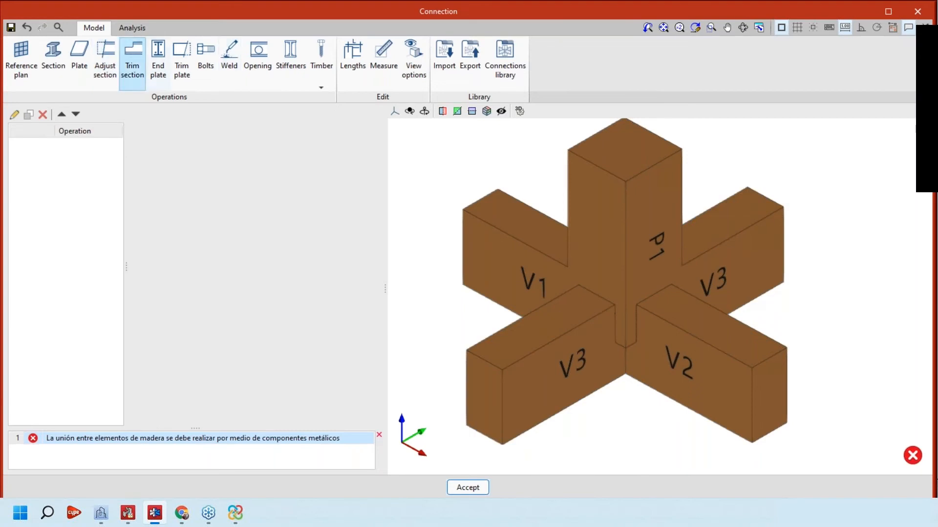
pyautogui.moveTo(781, 228); pyautogui.dragTo(771, 208, button='middle')
pyautogui.scroll(-2, 732, 310)
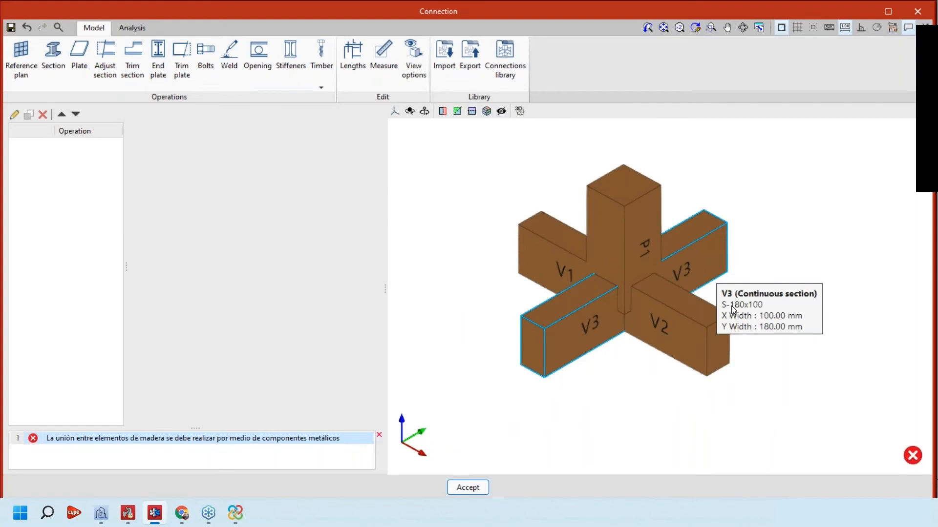
# - Examine the continuous beam V3 and the adjoining beams V1 and V2 of the connection from several sides
pyautogui.moveTo(731, 310); pyautogui.dragTo(703, 287, button='middle')
pyautogui.moveTo(743, 369); pyautogui.dragTo(481, 326, button='middle')
pyautogui.scroll(-1, 481, 326)
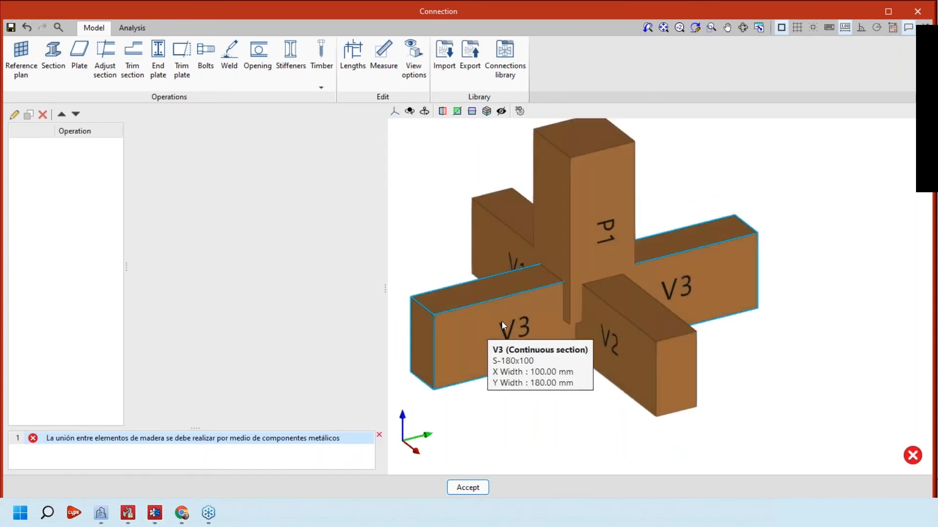
pyautogui.scroll(1, 502, 321)
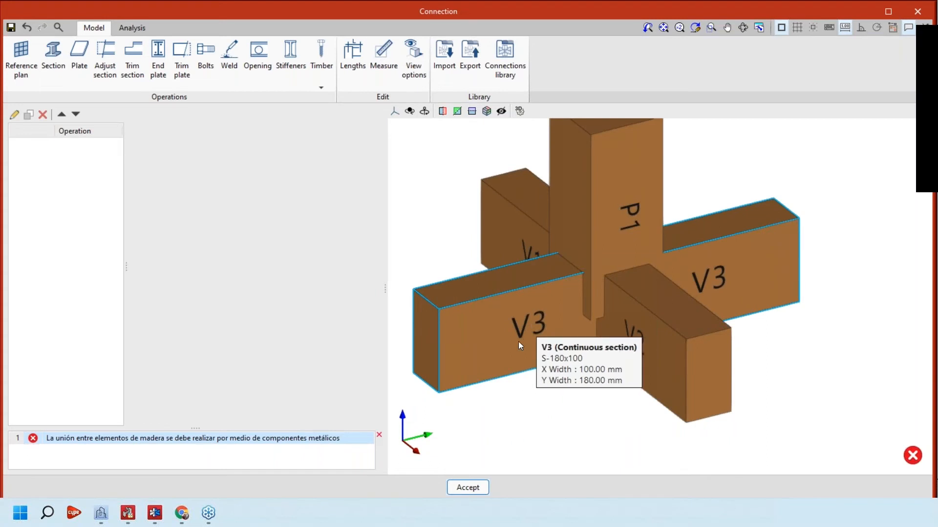
pyautogui.moveTo(535, 303); pyautogui.dragTo(728, 295, button='middle')
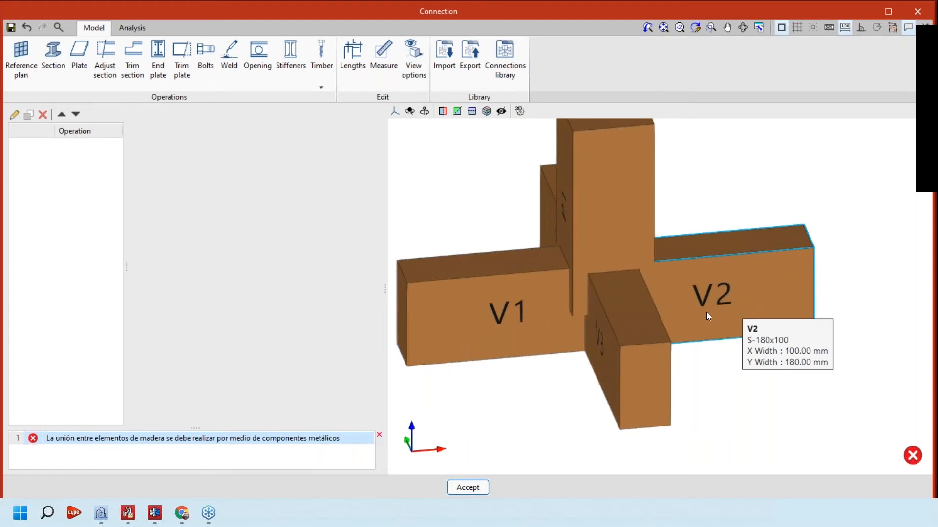
pyautogui.moveTo(706, 312); pyautogui.dragTo(617, 353, button='middle')
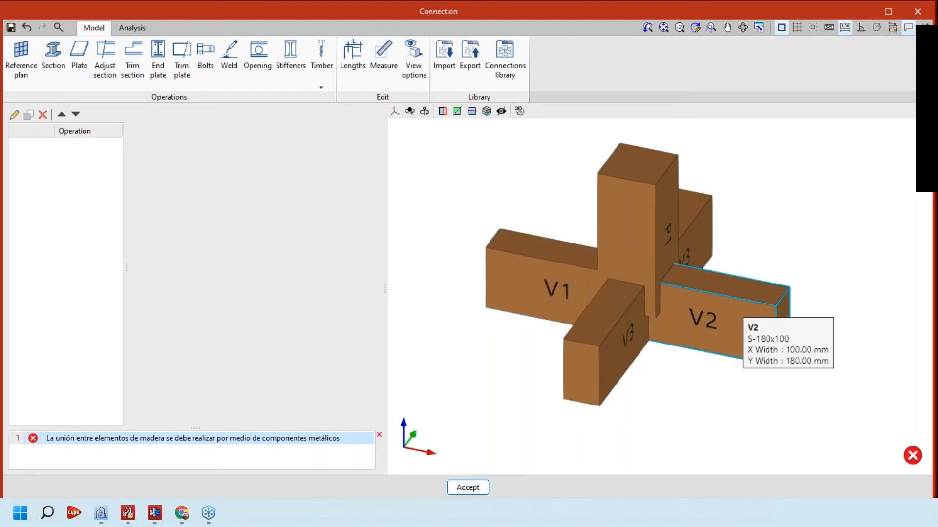
pyautogui.moveTo(735, 310); pyautogui.dragTo(733, 354, button='middle')
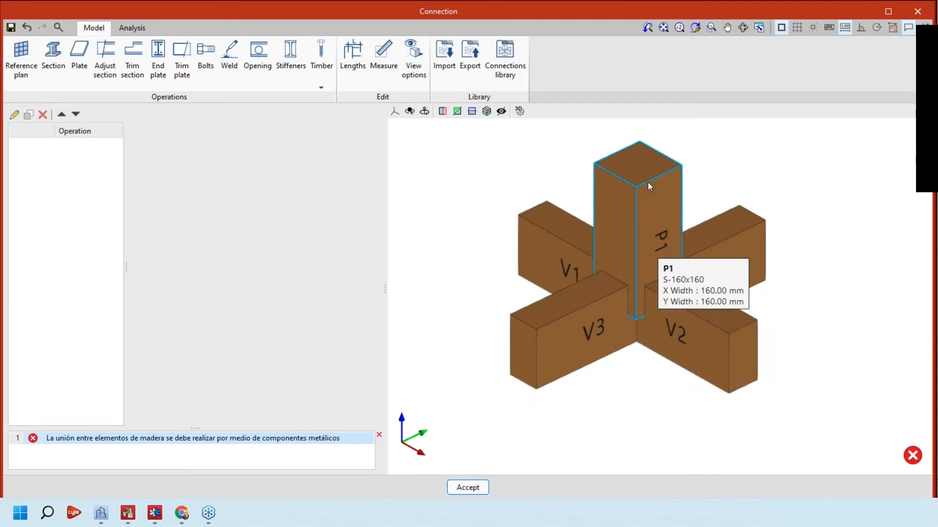
# - Inspect post P1 and where its lower end overlaps the crossing beams V2 and V3
pyautogui.moveTo(648, 183); pyautogui.dragTo(638, 270, button='middle')
pyautogui.scroll(1, 638, 197)
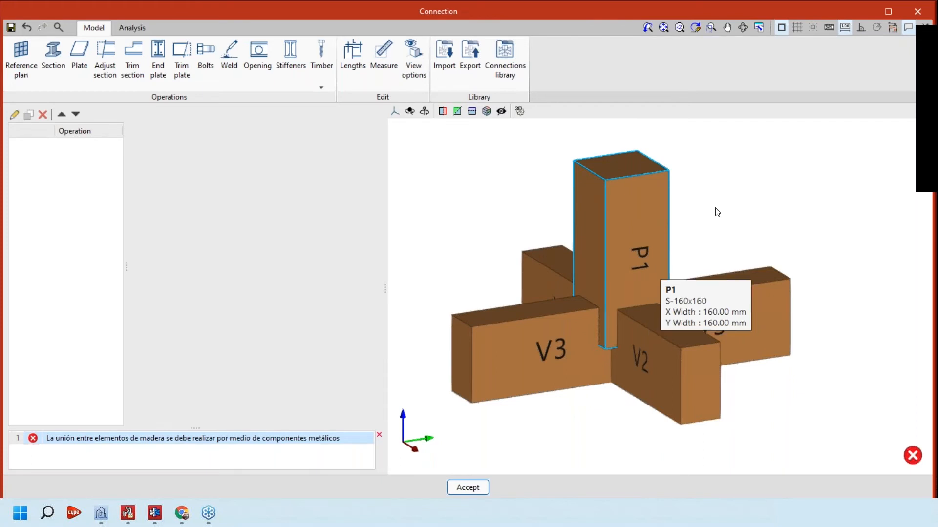
pyautogui.scroll(-2, 717, 212)
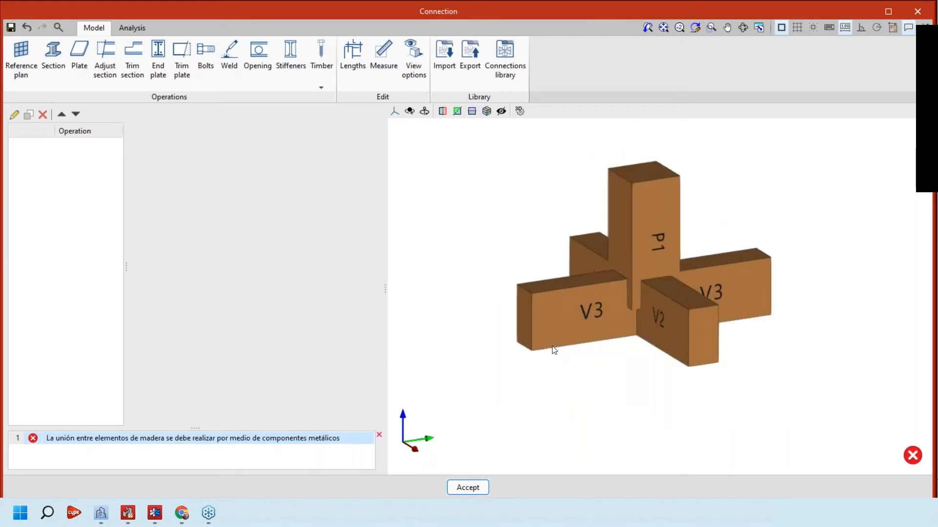
pyautogui.scroll(2, 556, 349)
pyautogui.scroll(1, 575, 345)
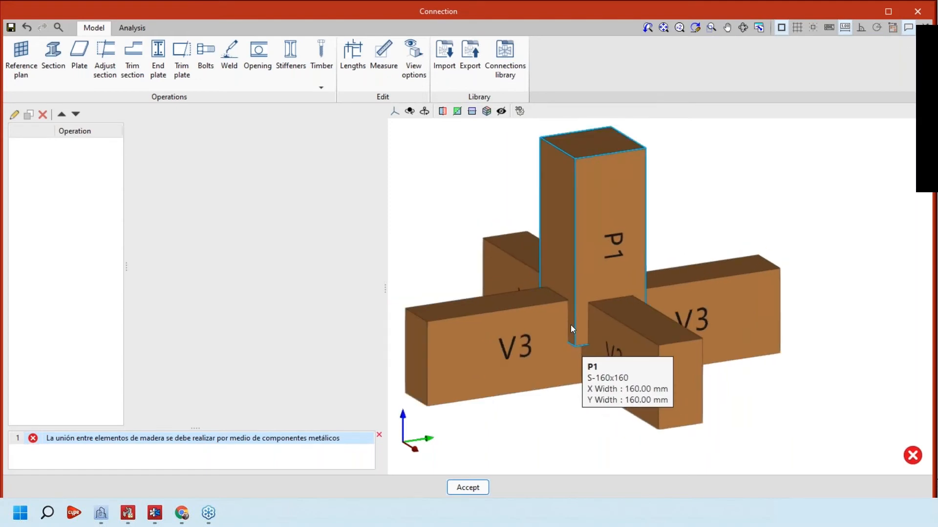
pyautogui.scroll(-1, 570, 324)
pyautogui.scroll(1, 575, 333)
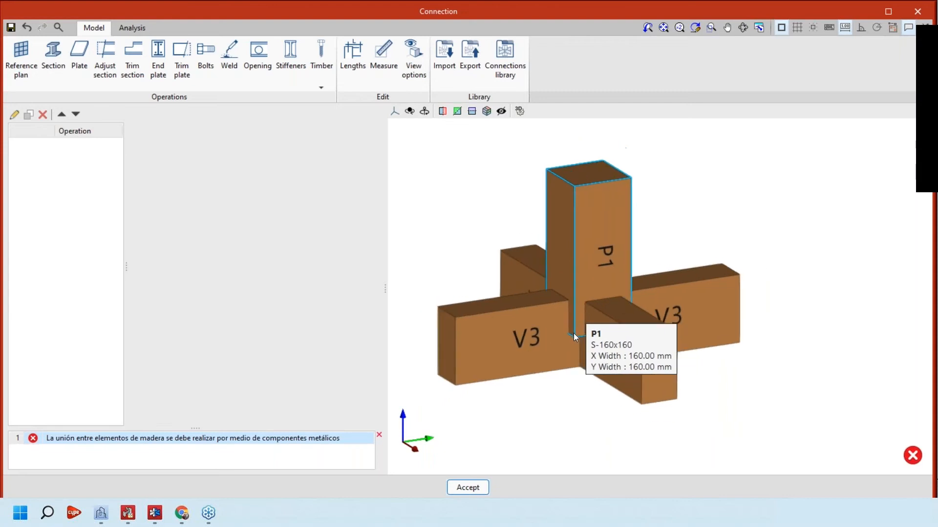
pyautogui.scroll(1, 577, 335)
pyautogui.scroll(-2, 577, 337)
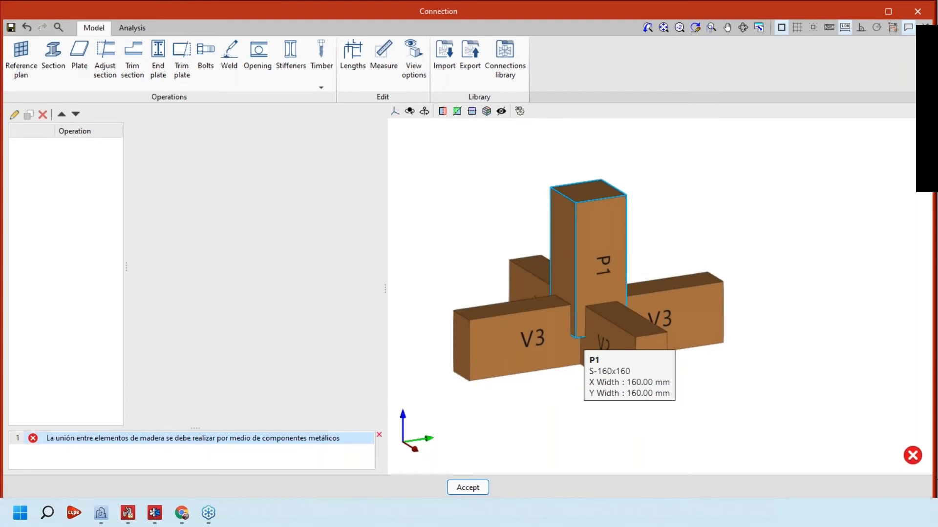
pyautogui.scroll(2, 577, 337)
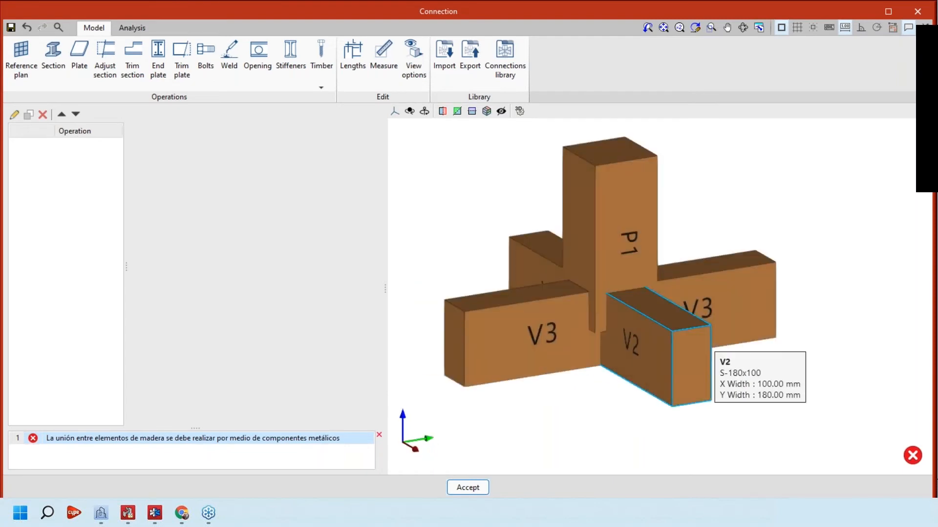
pyautogui.keyDown('shift'); pyautogui.moveTo(705, 342); pyautogui.dragTo(693, 348, button='middle'); pyautogui.keyUp('shift')
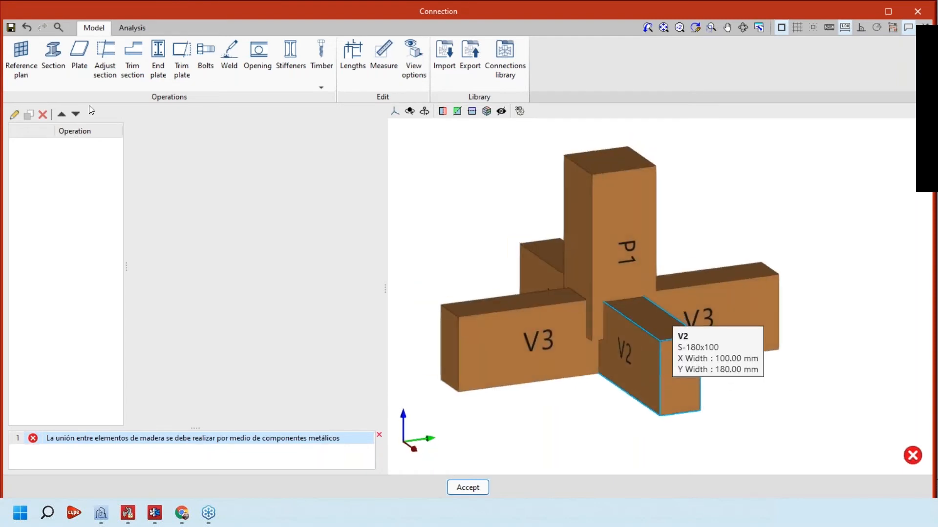
# - Add an Adjust section operation that fits post P1 to the section V3
pyautogui.click(107, 78)
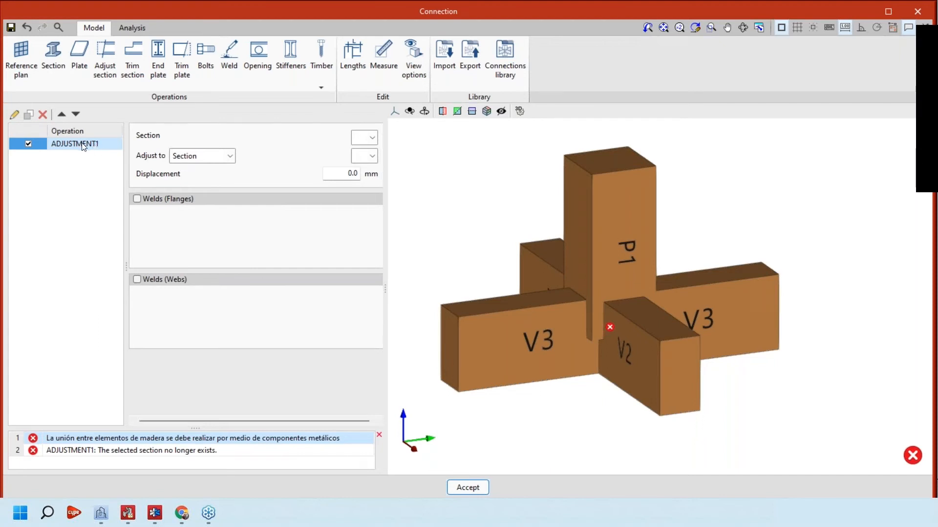
pyautogui.click(371, 139)
pyautogui.click(369, 178)
pyautogui.keyDown('shift'); pyautogui.moveTo(521, 292); pyautogui.dragTo(544, 295, button='middle'); pyautogui.keyUp('shift')
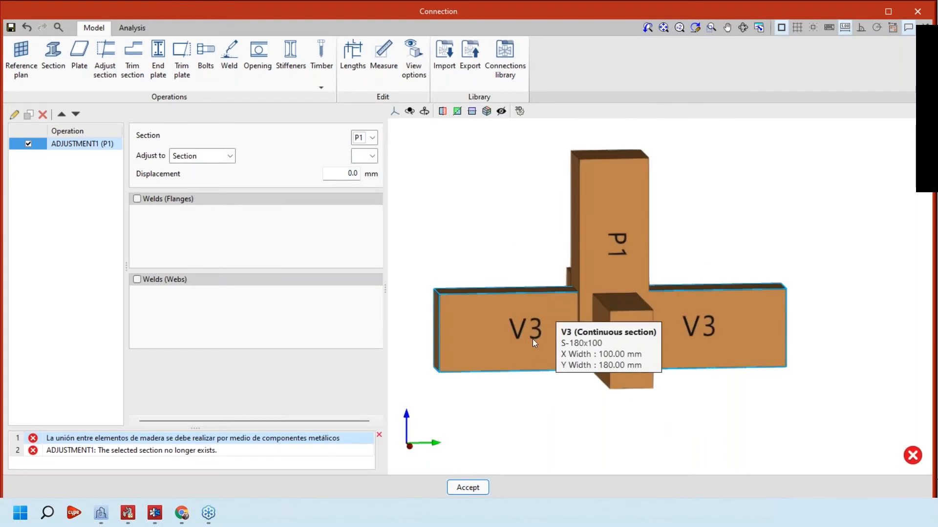
pyautogui.keyDown('shift'); pyautogui.moveTo(524, 337); pyautogui.dragTo(695, 324, button='middle'); pyautogui.keyUp('shift')
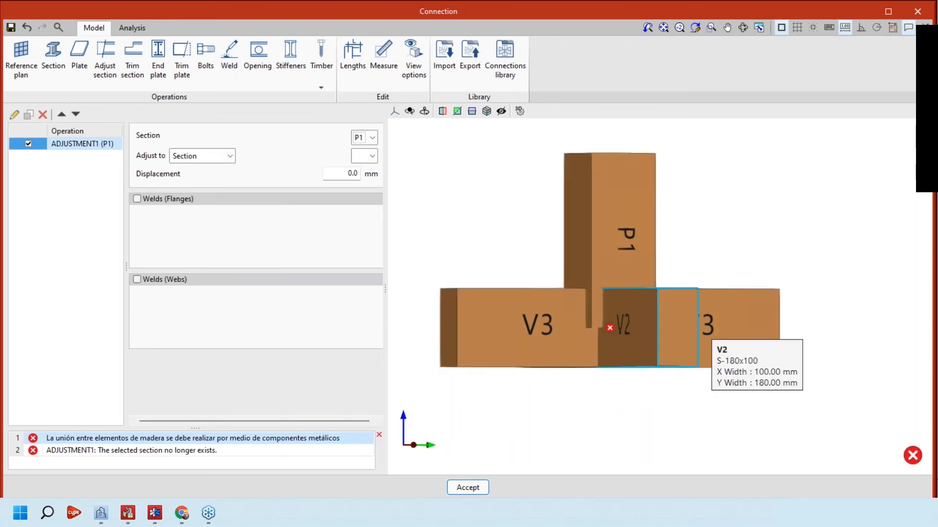
pyautogui.click(214, 156)
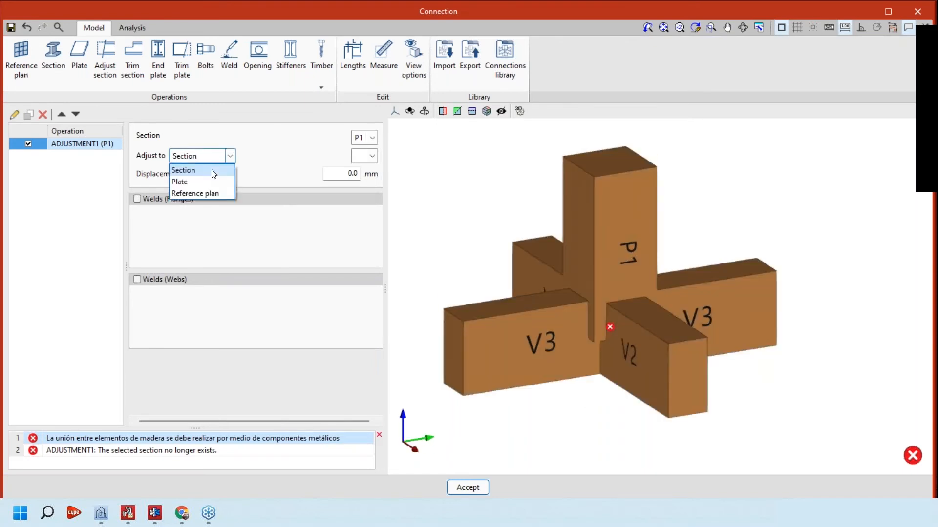
pyautogui.click(370, 156)
pyautogui.click(370, 157)
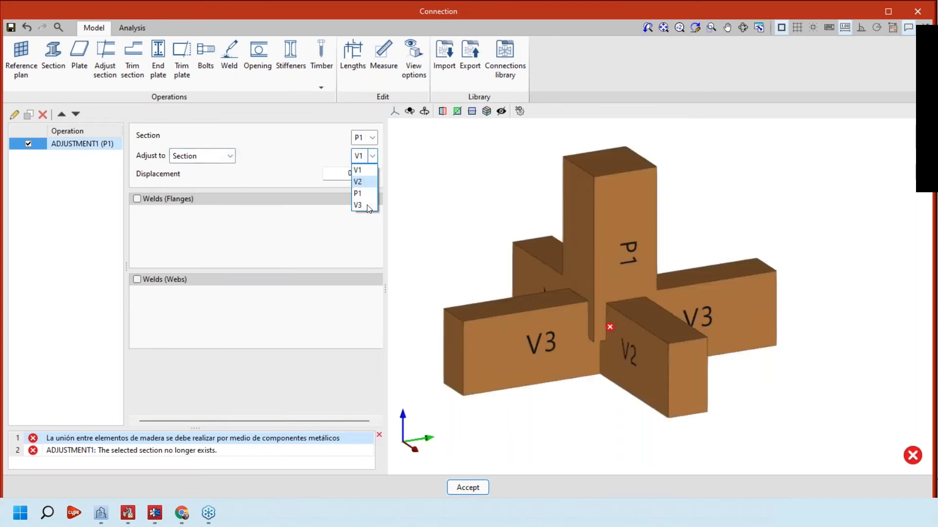
pyautogui.click(369, 206)
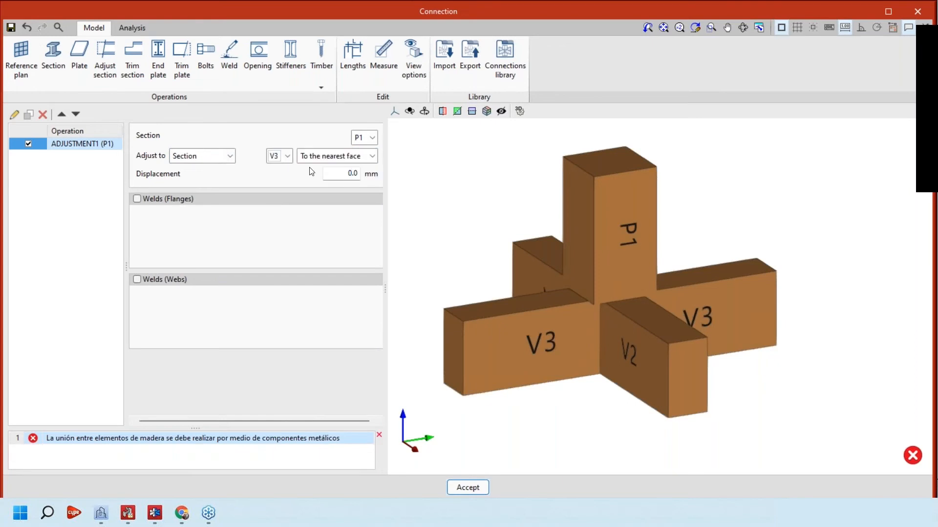
# - Review the face options for adjusting P1 to V3 and keep To the nearest face
pyautogui.click(356, 159)
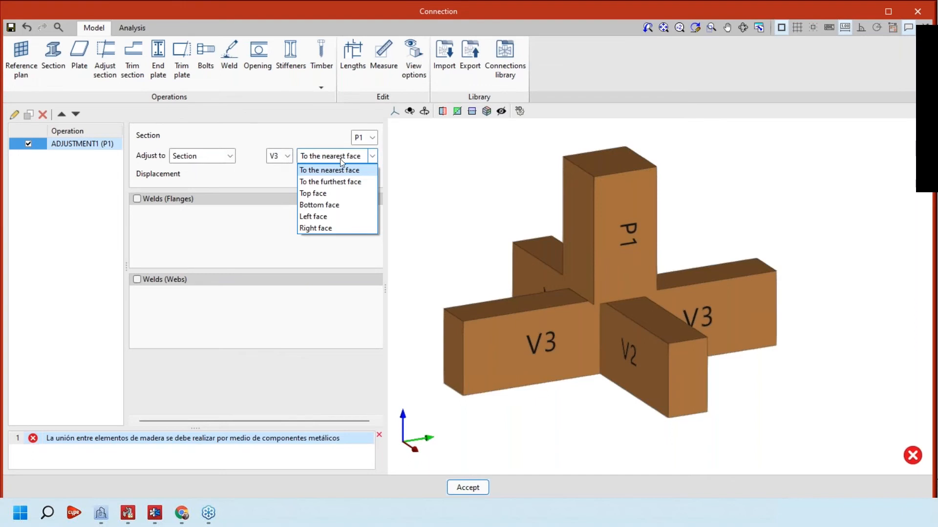
pyautogui.click(354, 183)
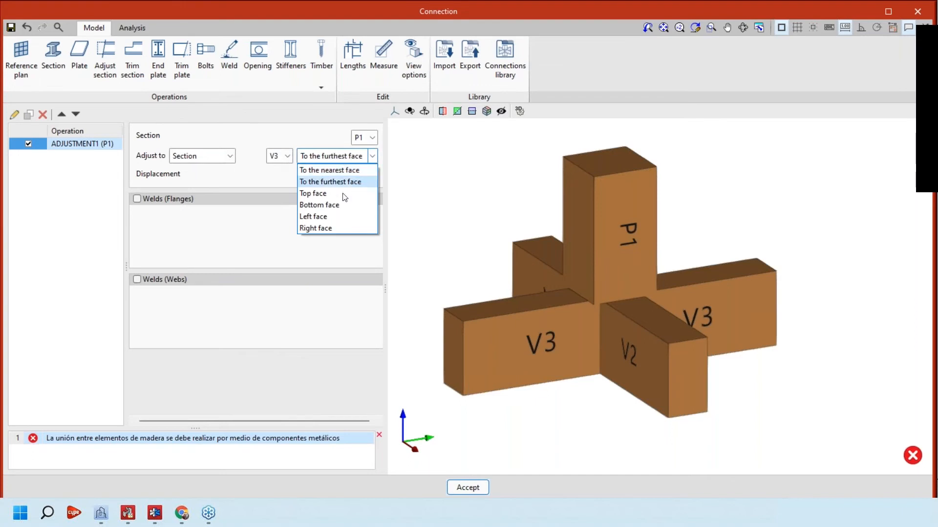
pyautogui.press('Down')
pyautogui.press('Down')
pyautogui.press('Down')
pyautogui.press('Down')
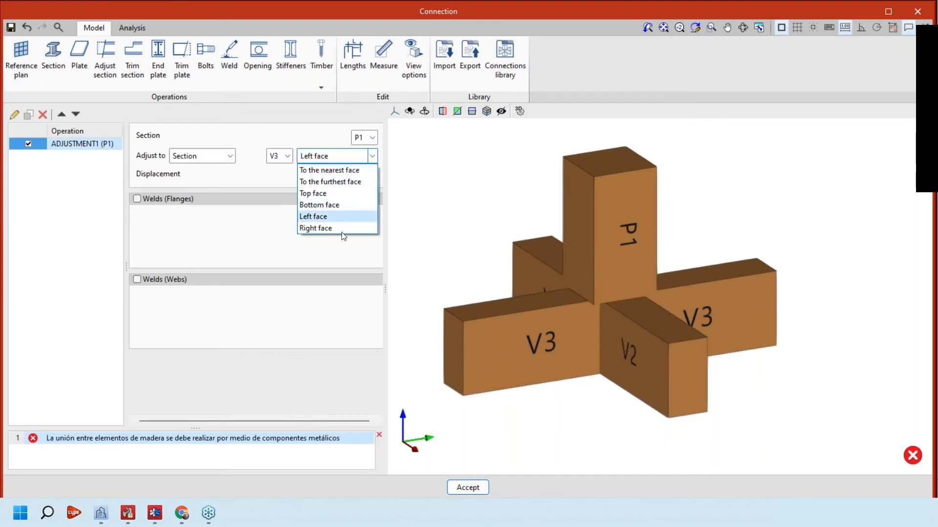
pyautogui.click(345, 171)
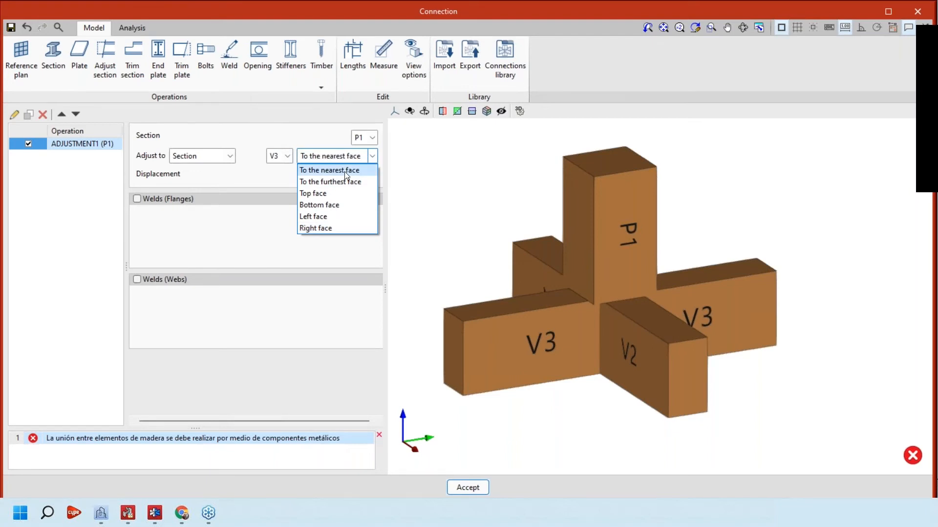
pyautogui.click(345, 172)
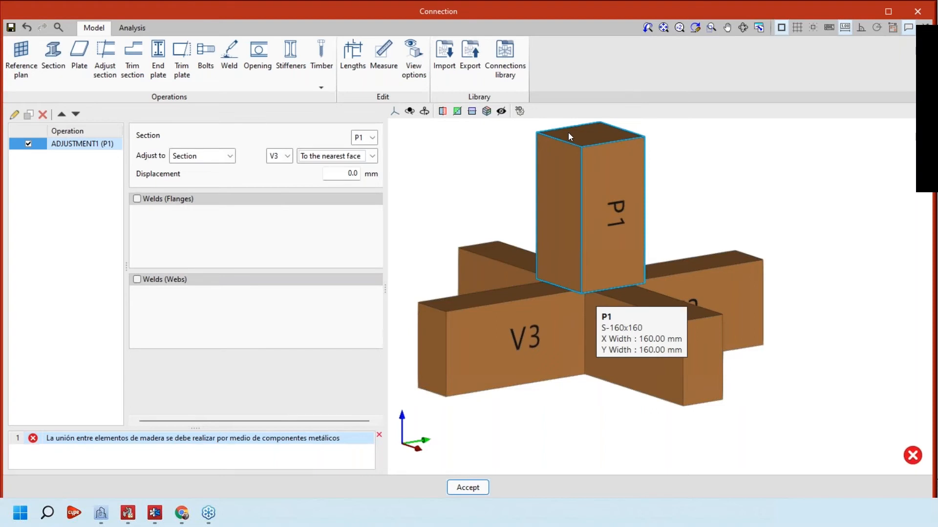
# - Set the displacement of the P1 adjustment to 8 mm from the nearest face of V3
pyautogui.moveTo(567, 132); pyautogui.dragTo(581, 271, button='middle')
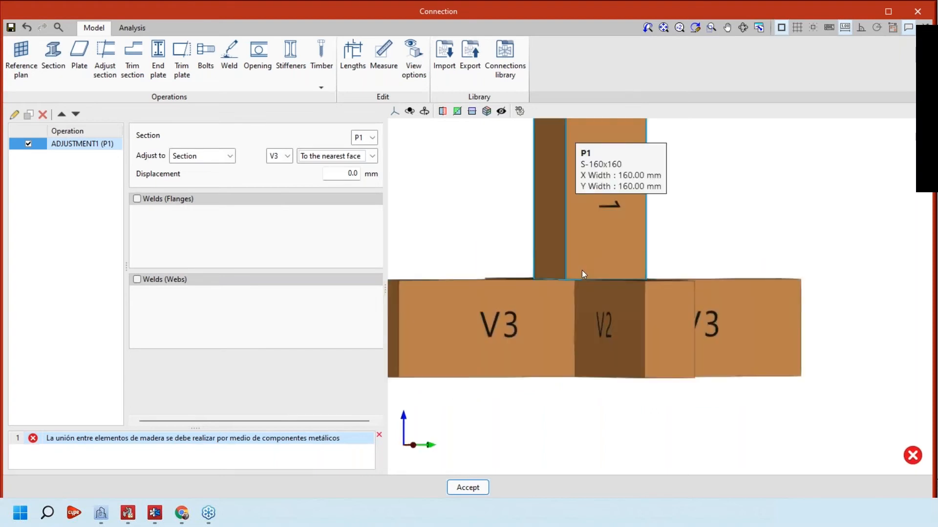
pyautogui.scroll(-1, 582, 271)
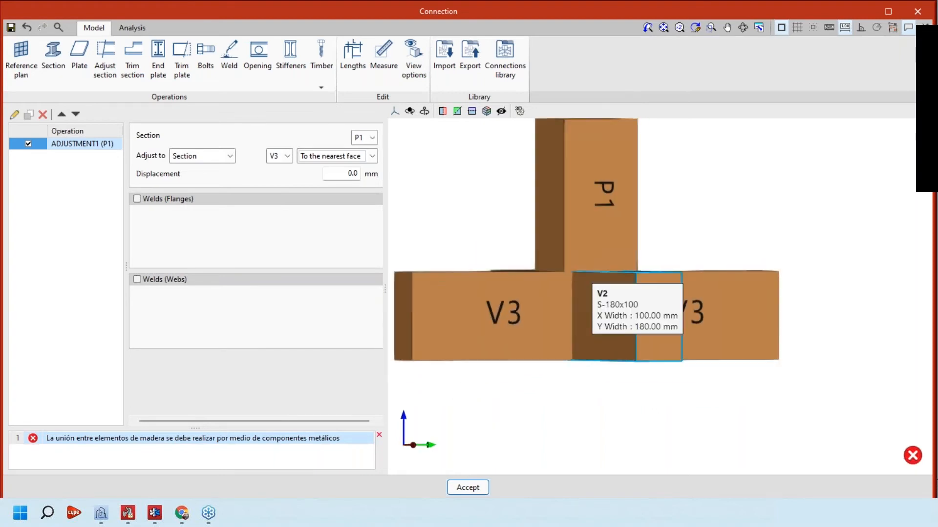
pyautogui.moveTo(581, 270); pyautogui.dragTo(581, 234, button='middle')
pyautogui.scroll(-2, 581, 235)
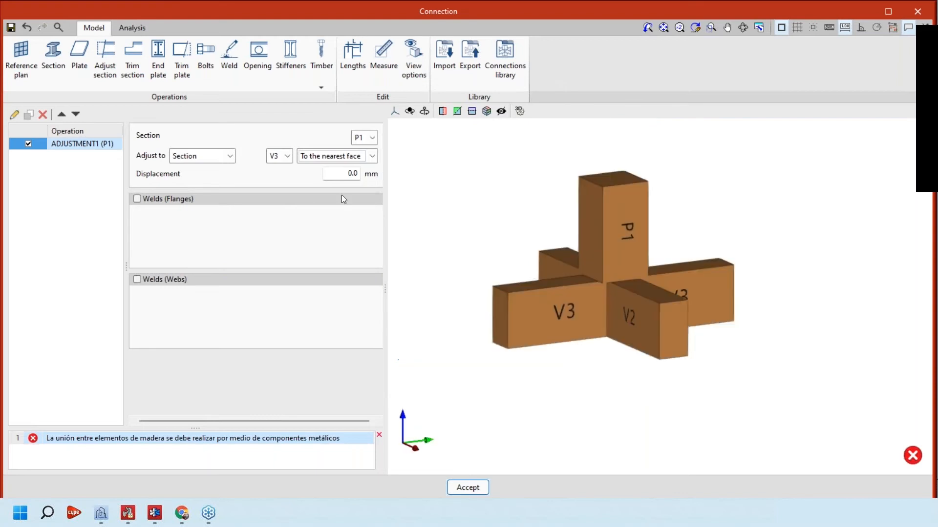
pyautogui.moveTo(610, 274); pyautogui.dragTo(606, 276, button='middle')
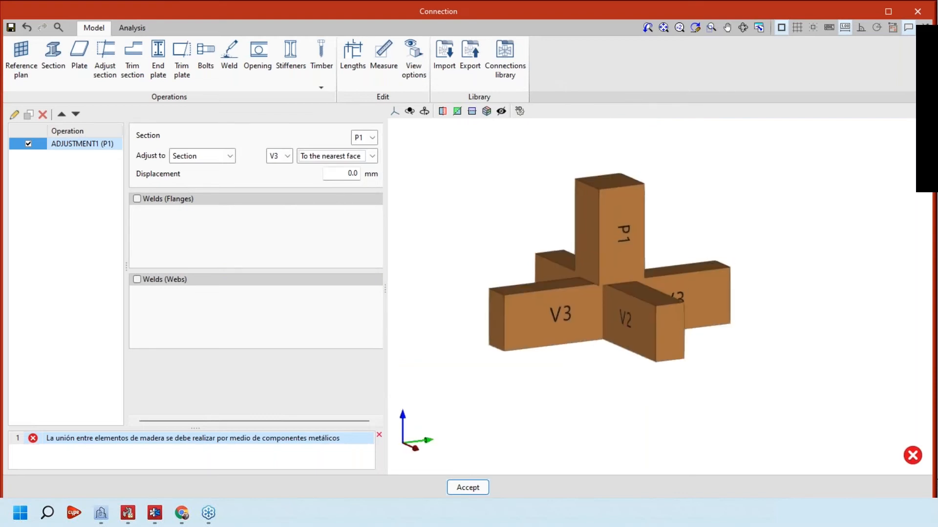
pyautogui.press('Tab')
pyautogui.scroll(1, 612, 284)
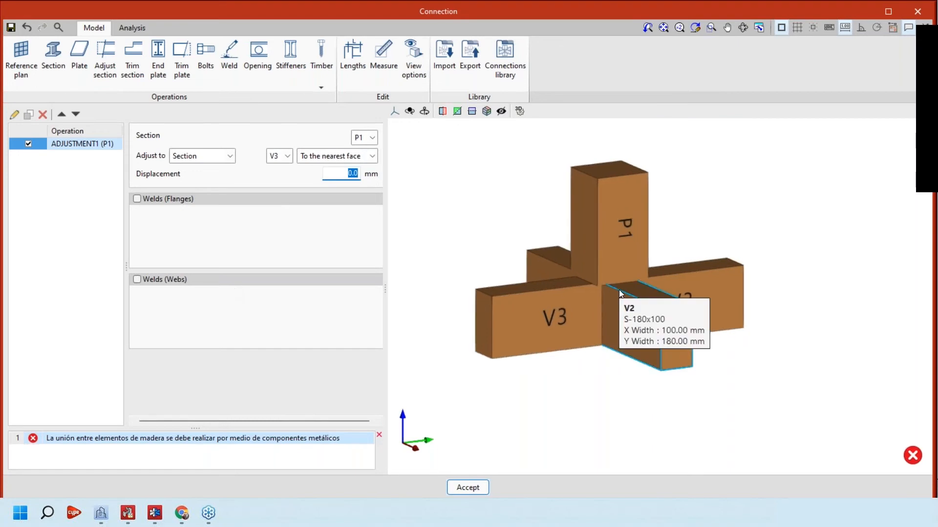
pyautogui.scroll(2, 619, 292)
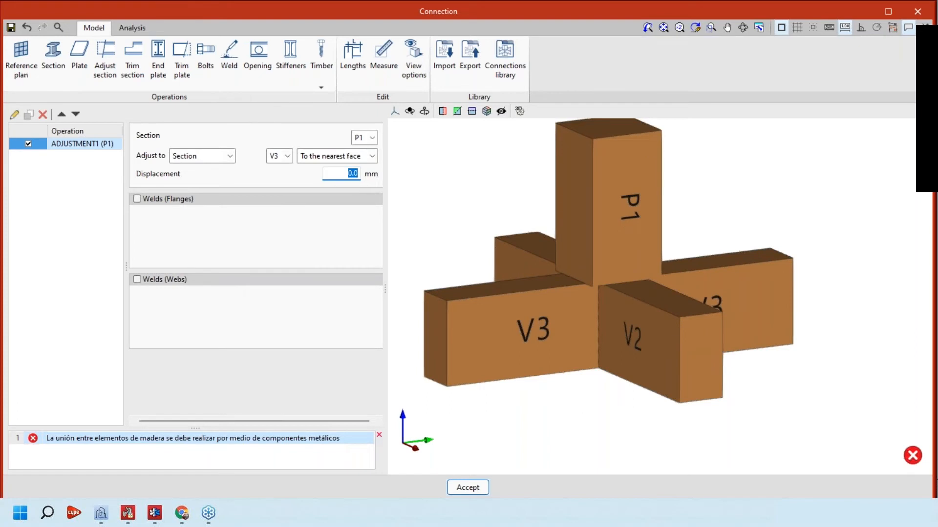
pyautogui.write('8')
pyautogui.click(586, 149)
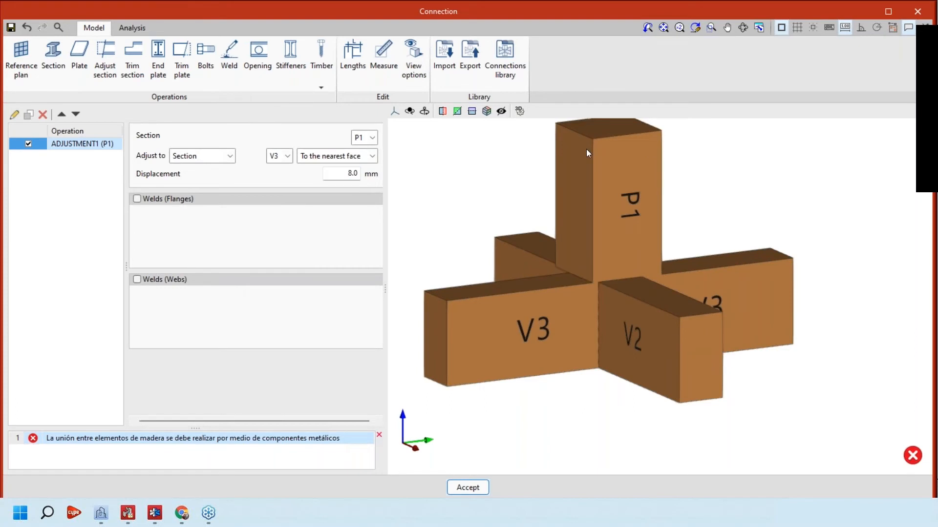
# - View the gap between post and beams in front elevation and try a displacement of 2 mm
pyautogui.scroll(-1, 586, 148)
pyautogui.moveTo(586, 149); pyautogui.dragTo(539, 131, button='middle')
pyautogui.click(396, 113)
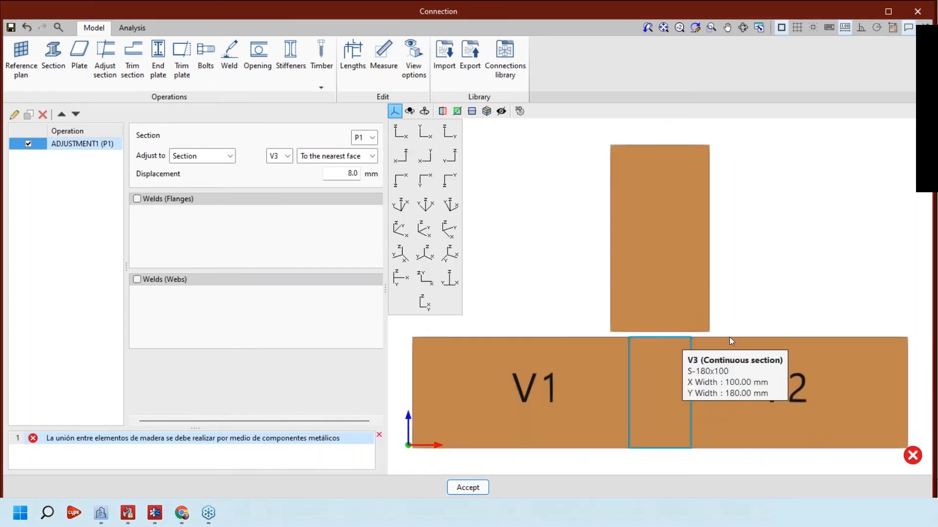
pyautogui.scroll(4, 728, 337)
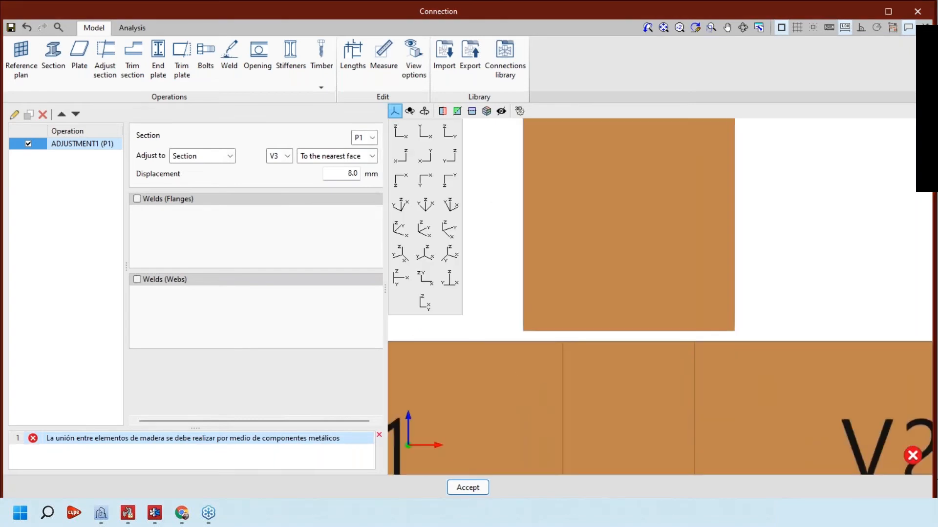
pyautogui.moveTo(359, 173); pyautogui.dragTo(321, 189)
pyautogui.write('2')
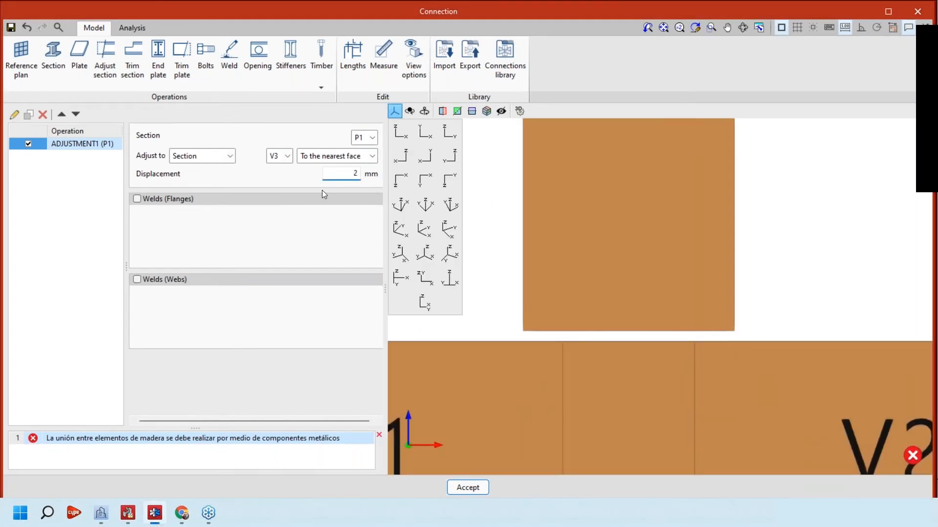
pyautogui.press('Return')
# - Restore the post adjustment's displacement to 8 mm and inspect the gap between P1 and the beams
pyautogui.moveTo(359, 174); pyautogui.dragTo(323, 175)
pyautogui.write('8')
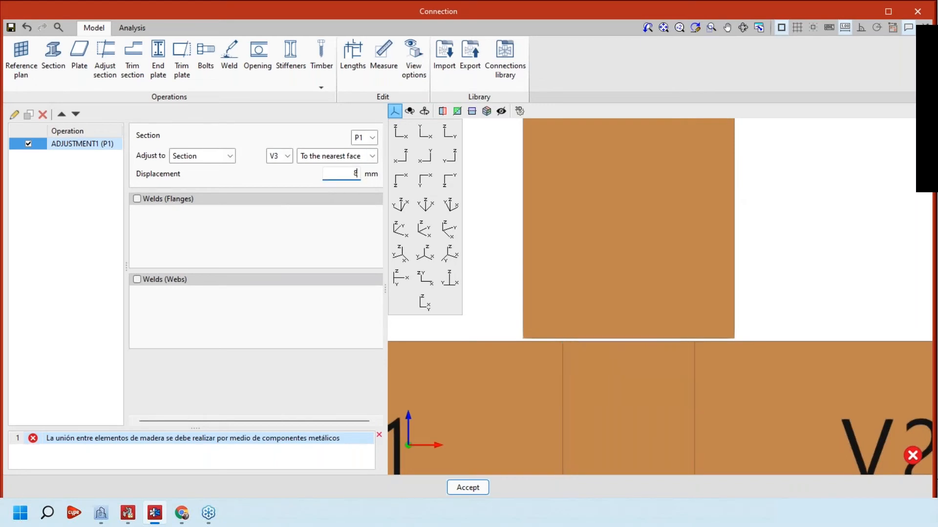
pyautogui.press('Return')
pyautogui.moveTo(666, 286); pyautogui.dragTo(671, 304, button='middle')
pyautogui.scroll(2, 668, 295)
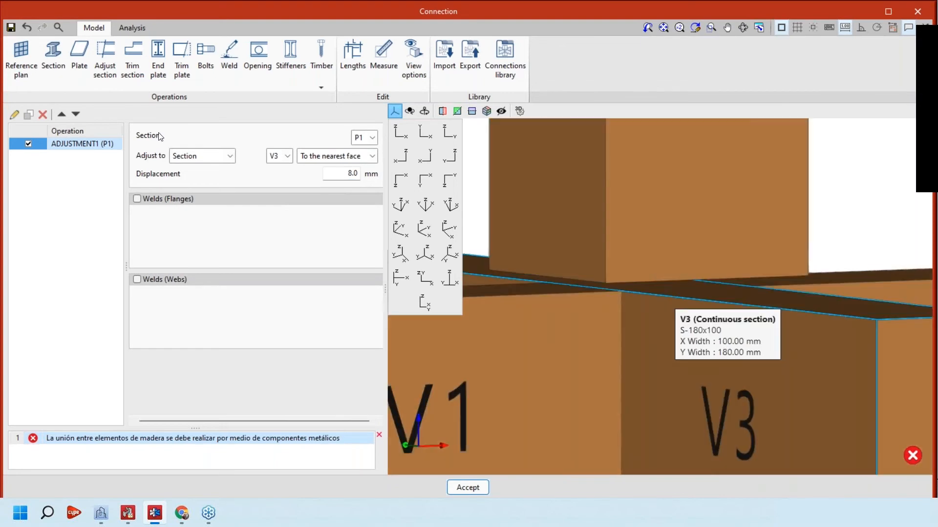
# - Duplicate the P1 adjustment and assign the copy to beam V1, adjusted to the nearest face of V3 with 8 mm displacement
pyautogui.click(401, 205)
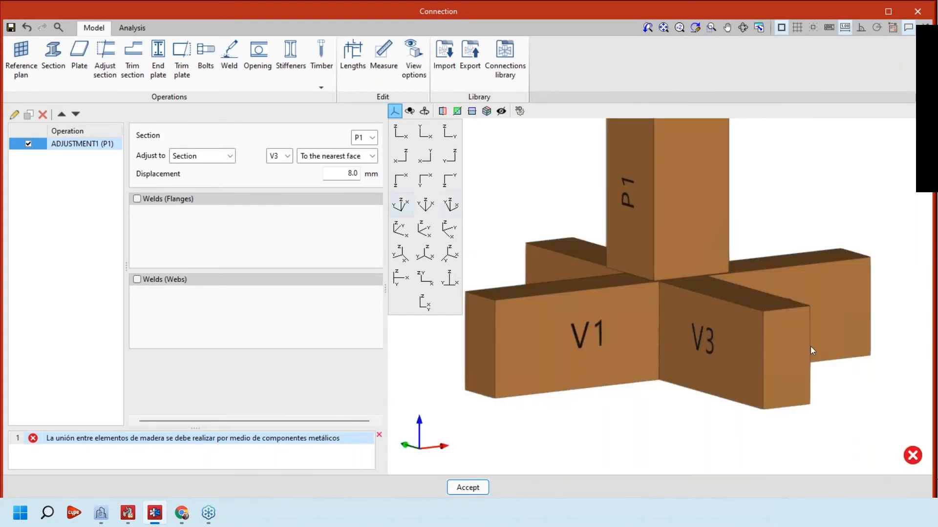
pyautogui.scroll(-2, 811, 347)
pyautogui.moveTo(810, 347); pyautogui.dragTo(810, 352, button='middle')
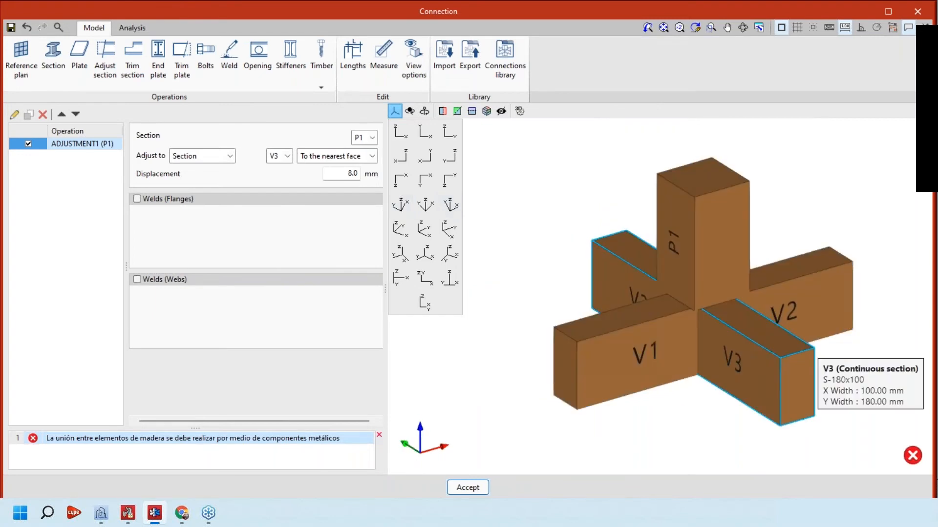
pyautogui.moveTo(811, 348); pyautogui.dragTo(653, 405, button='middle')
pyautogui.scroll(-2, 653, 405)
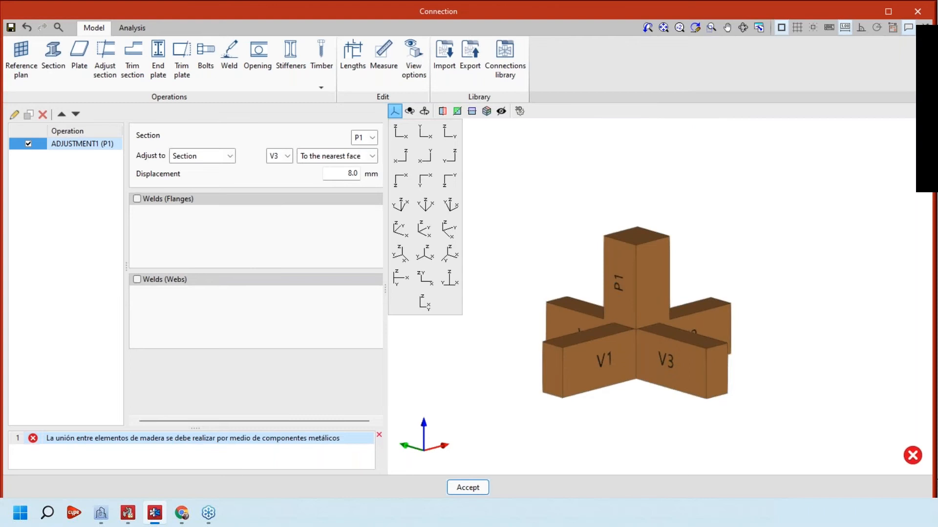
pyautogui.scroll(1, 661, 383)
pyautogui.scroll(1, 609, 364)
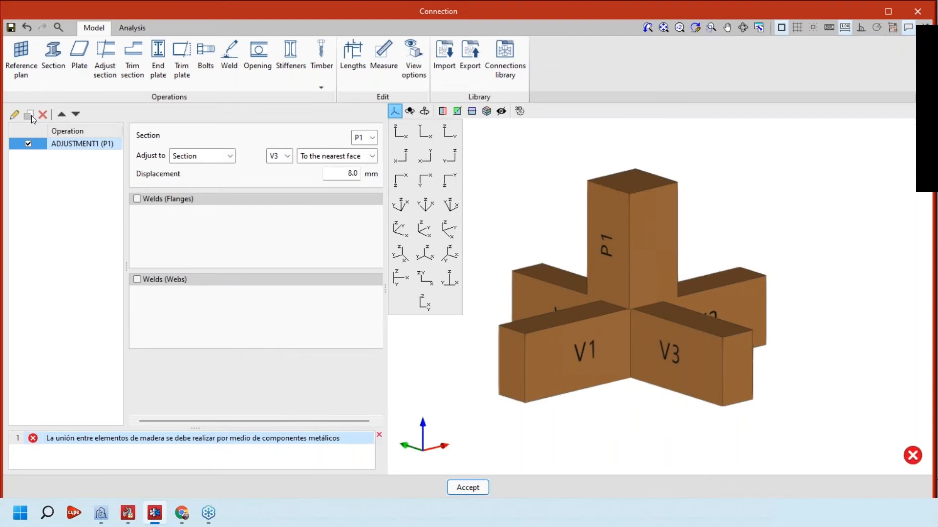
pyautogui.click(373, 139)
pyautogui.click(309, 229)
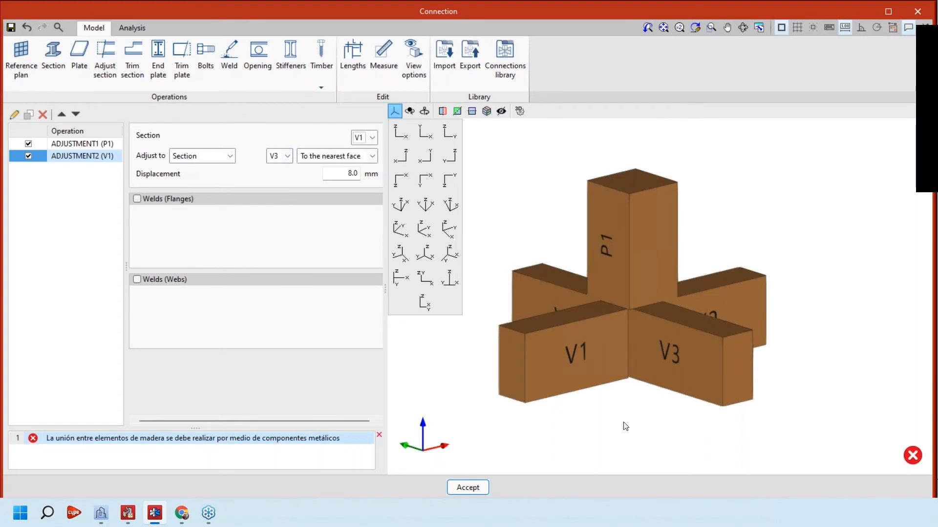
# - Check V1's gap in front elevation and duplicate its adjustment for beam V2, keeping V3's nearest face and 8 mm displacement
pyautogui.click(401, 133)
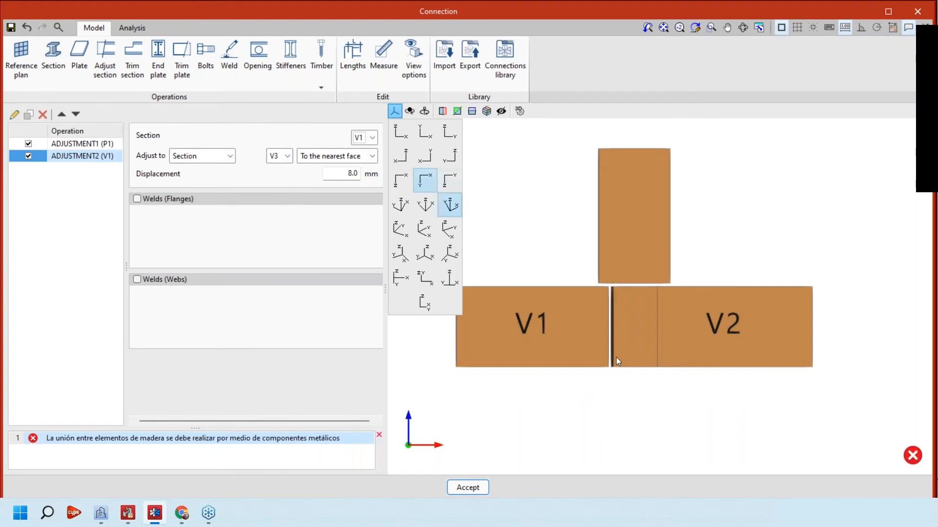
pyautogui.scroll(3, 616, 356)
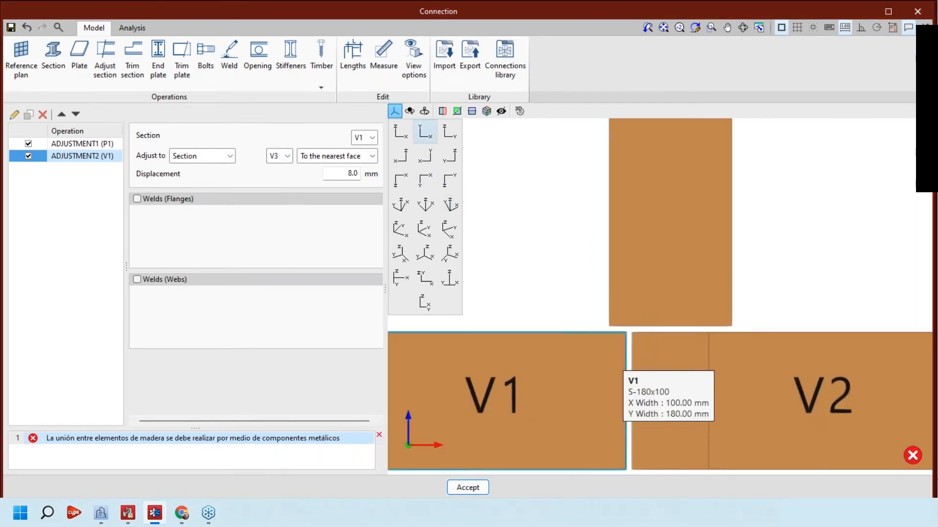
pyautogui.scroll(-2, 569, 355)
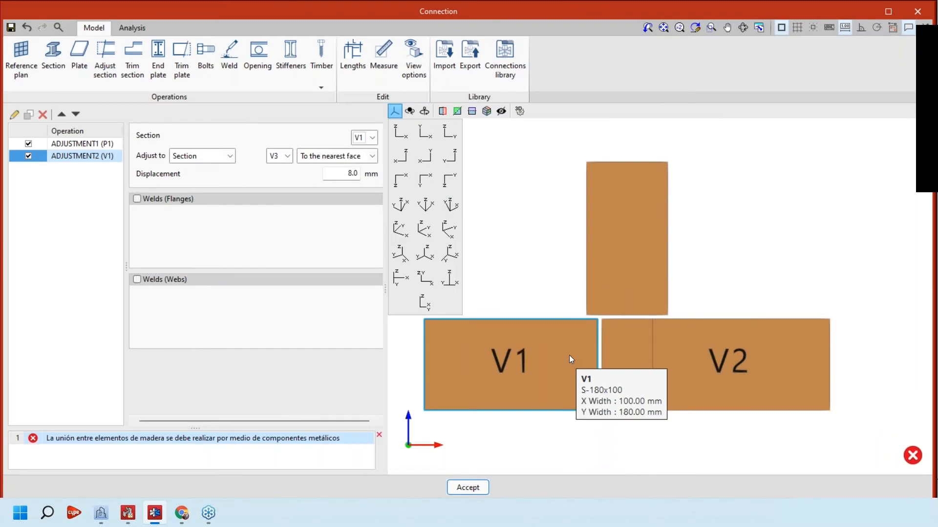
pyautogui.scroll(-1, 570, 355)
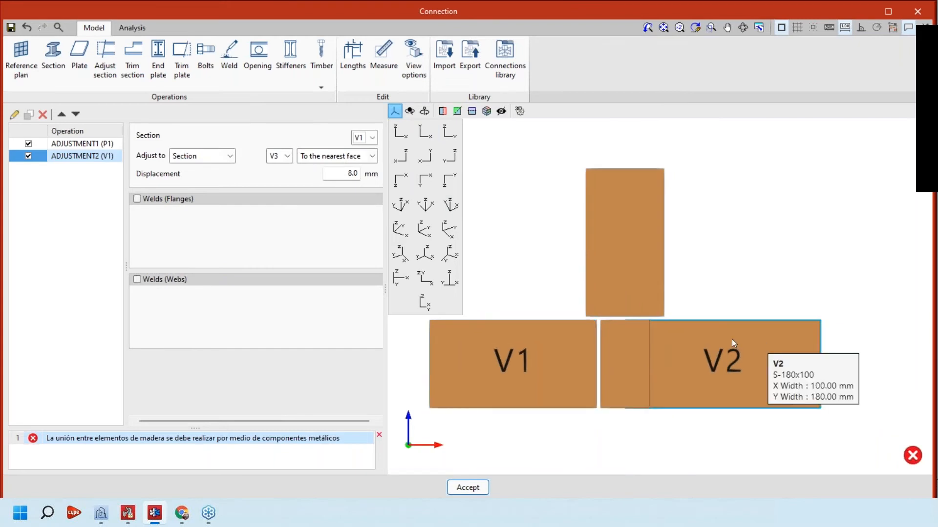
pyautogui.moveTo(763, 353); pyautogui.dragTo(732, 339, button='middle')
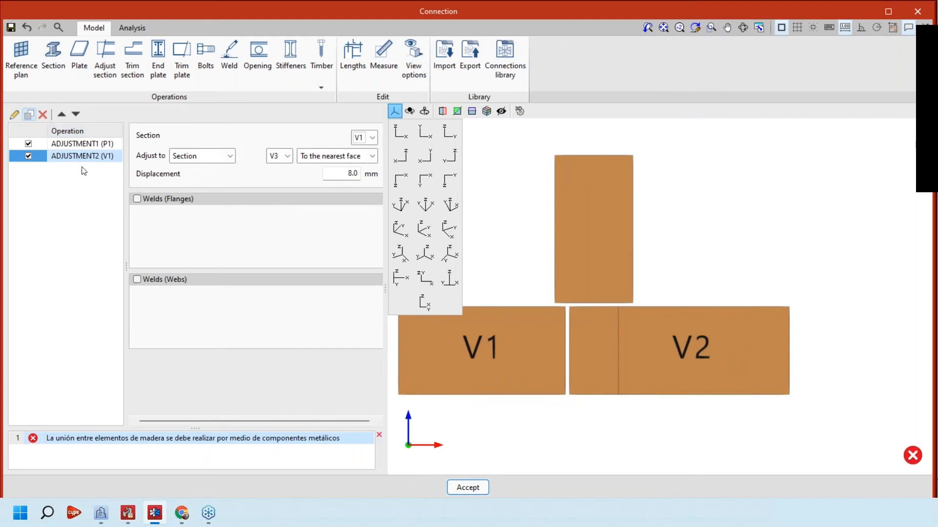
pyautogui.click(372, 138)
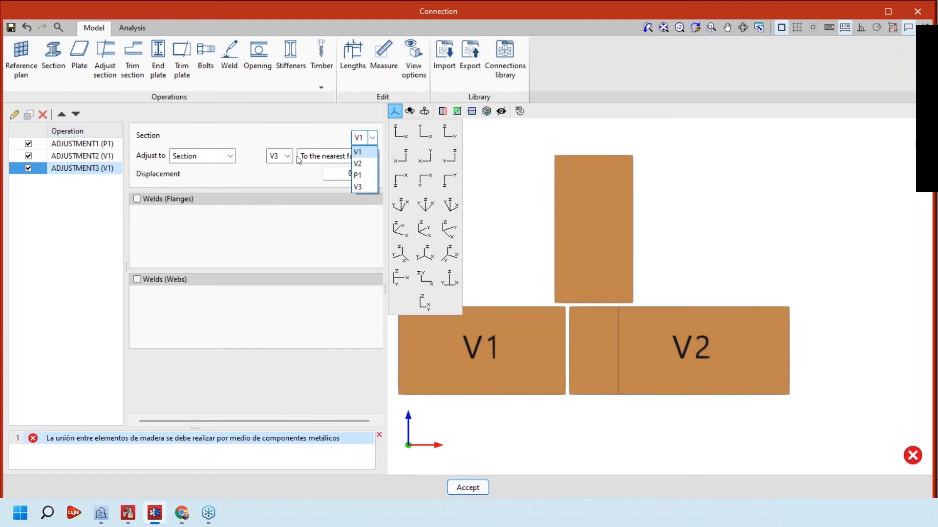
pyautogui.press('Down')
pyautogui.press('Return')
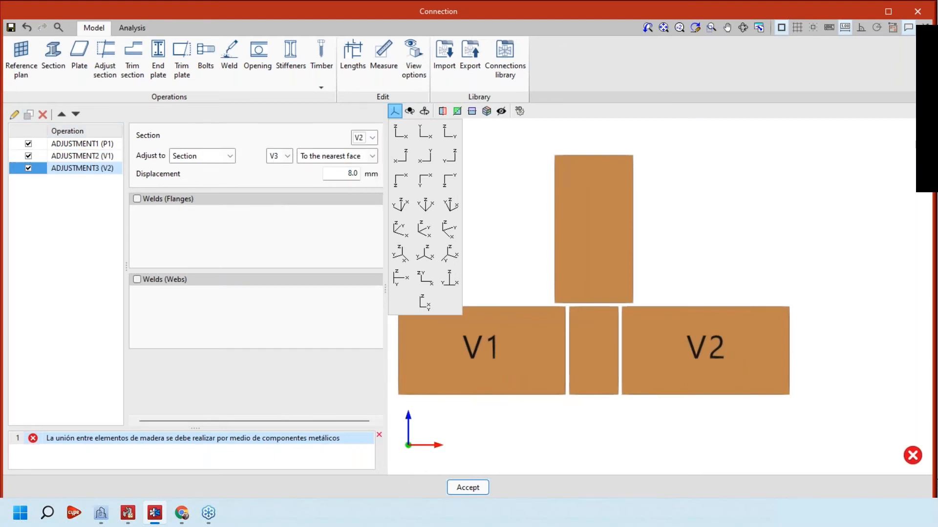
pyautogui.press('Tab')
# - Examine in 3D how post P1 and beams V1 and V2 meet the continuous beam V3
pyautogui.scroll(-1, 614, 430)
pyautogui.keyDown('shift'); pyautogui.moveTo(752, 401); pyautogui.dragTo(806, 410, button='middle'); pyautogui.keyUp('shift')
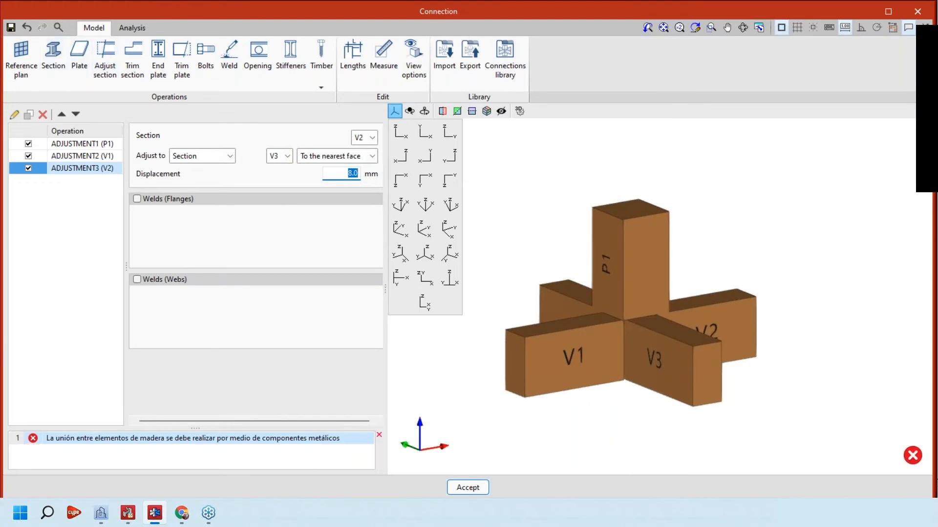
pyautogui.moveTo(789, 396); pyautogui.dragTo(797, 392, button='middle')
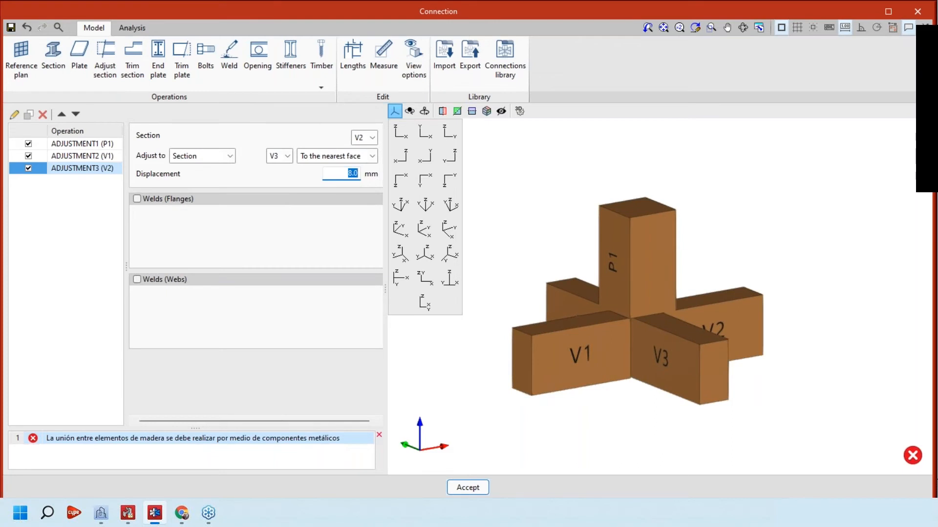
pyautogui.keyDown('shift'); pyautogui.moveTo(764, 386); pyautogui.dragTo(729, 385, button='middle'); pyautogui.keyUp('shift')
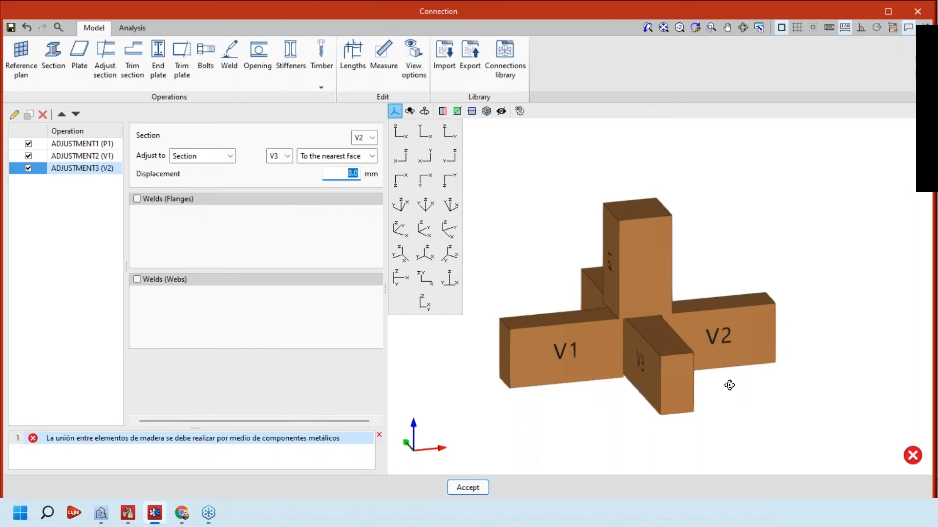
pyautogui.scroll(2, 729, 385)
pyautogui.keyDown('shift'); pyautogui.moveTo(729, 385); pyautogui.dragTo(787, 383, button='middle'); pyautogui.keyUp('shift')
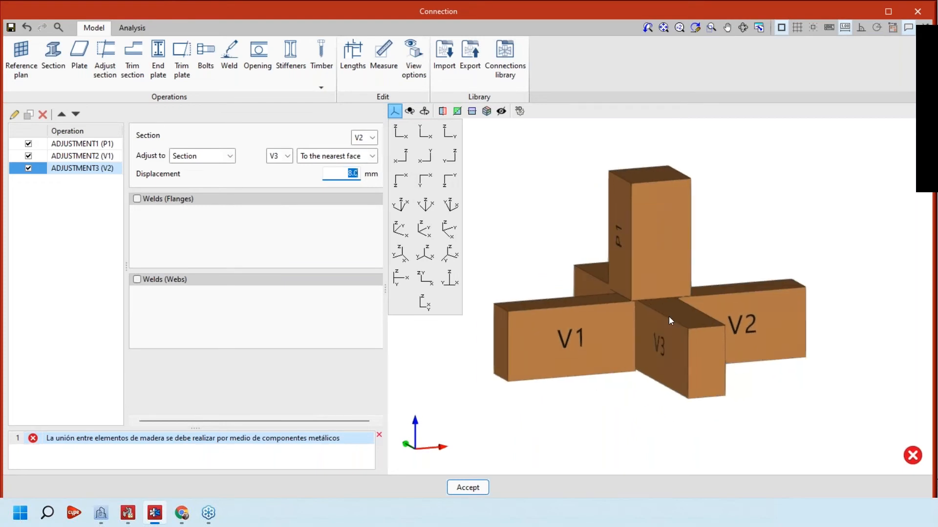
pyautogui.scroll(1, 669, 317)
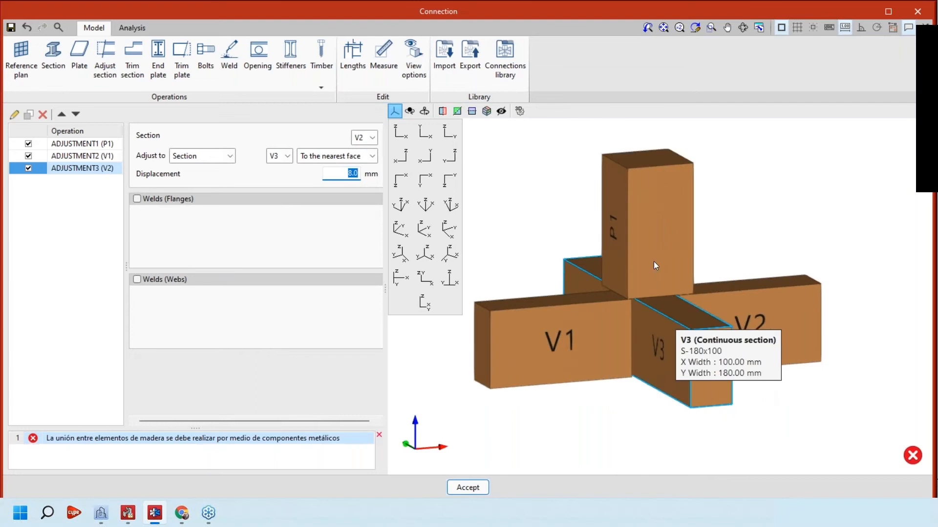
pyautogui.scroll(1, 672, 317)
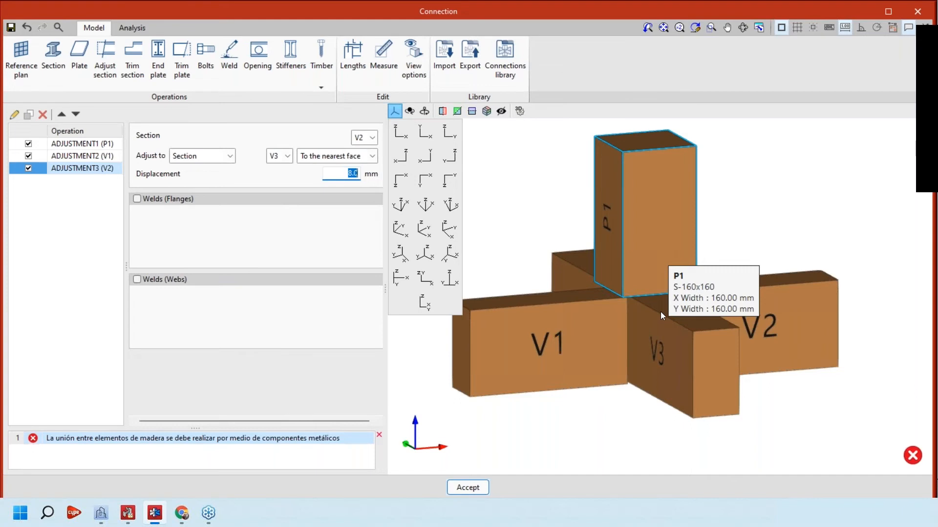
pyautogui.scroll(2, 660, 311)
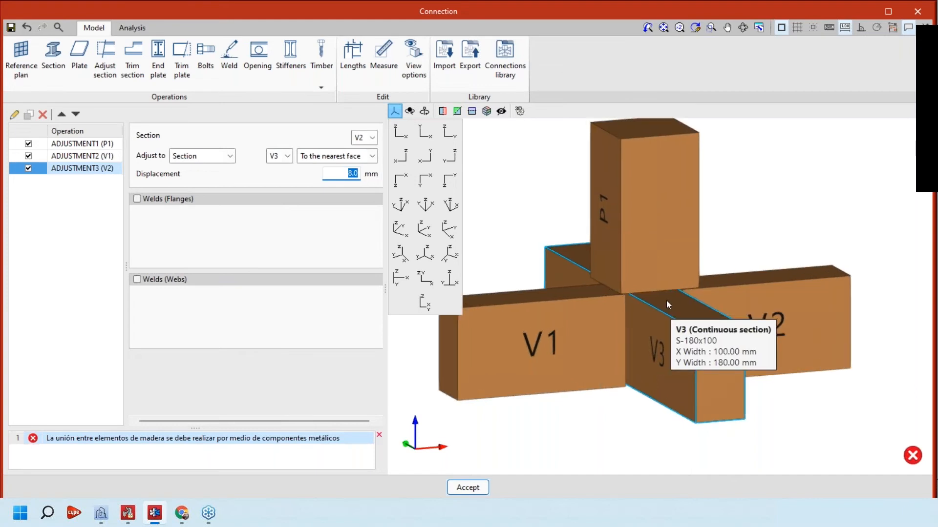
pyautogui.scroll(-1, 666, 301)
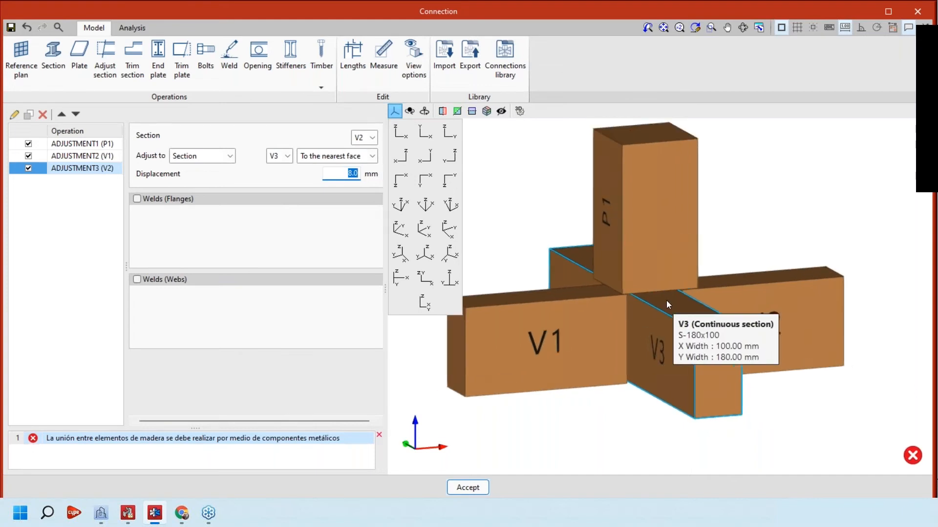
pyautogui.scroll(-1, 629, 305)
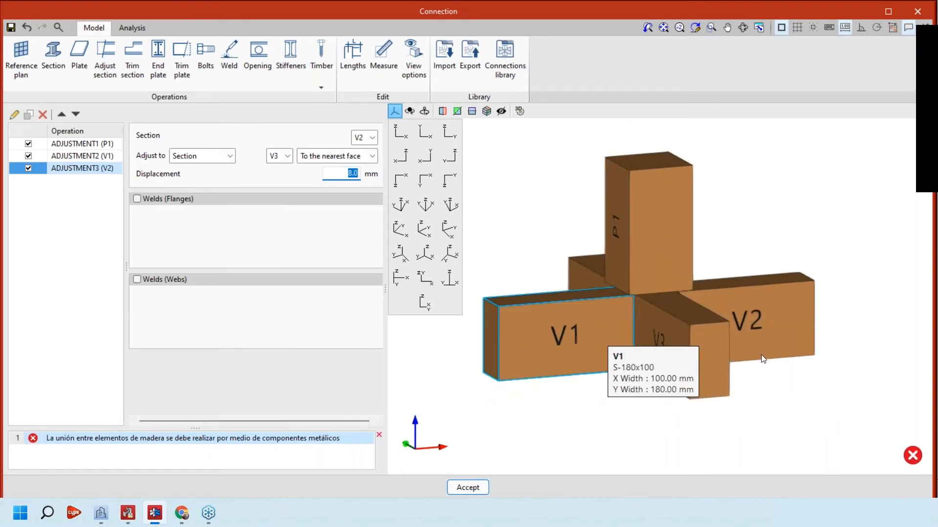
pyautogui.moveTo(628, 373)
pyautogui.mouseDown(button='middle')
pyautogui.moveTo(552, 372)
pyautogui.moveTo(635, 383)
pyautogui.mouseUp(button='middle')
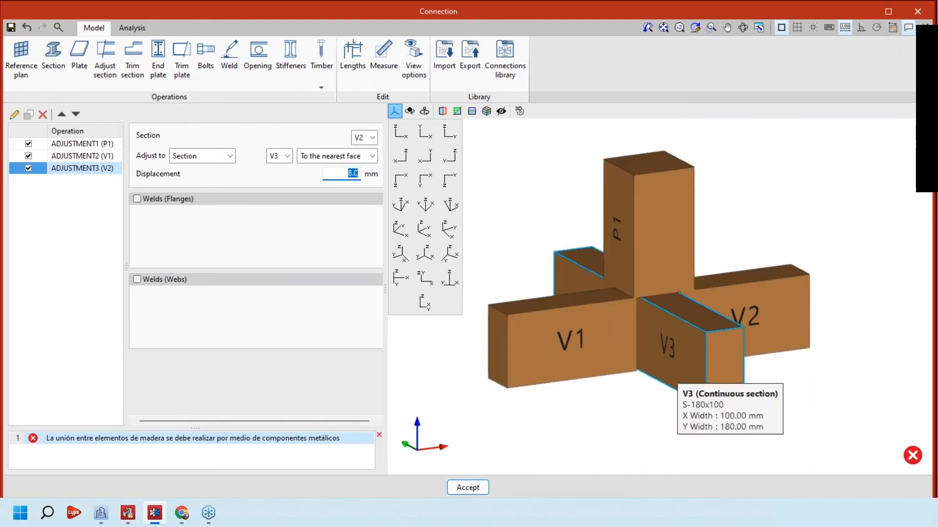
pyautogui.scroll(2, 676, 383)
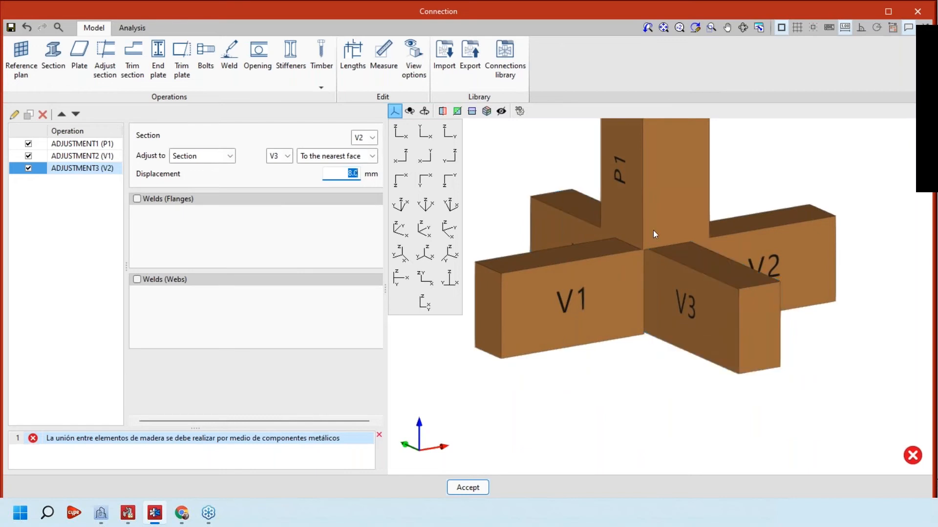
pyautogui.moveTo(653, 231); pyautogui.dragTo(641, 233, button='middle')
pyautogui.scroll(-2, 694, 341)
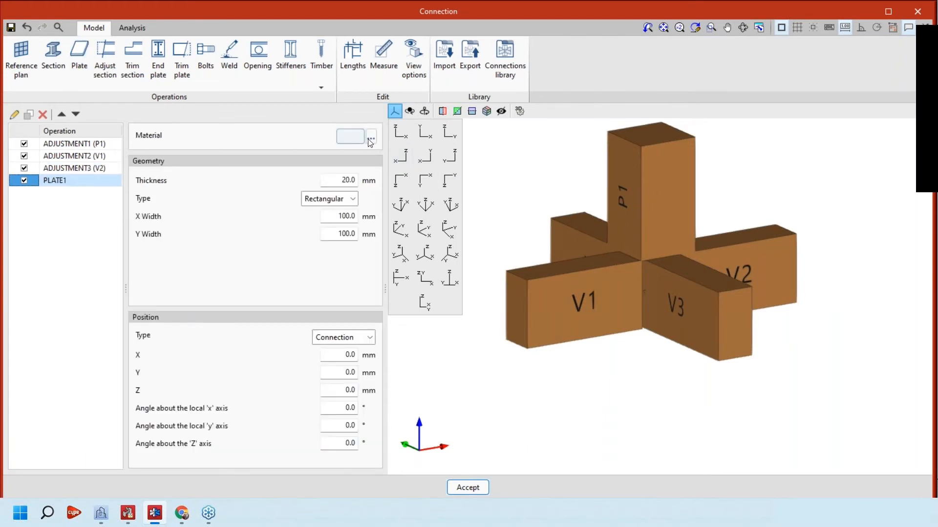
# - Add a plate operation with material S235 and a thickness of 8 mm
pyautogui.click(370, 139)
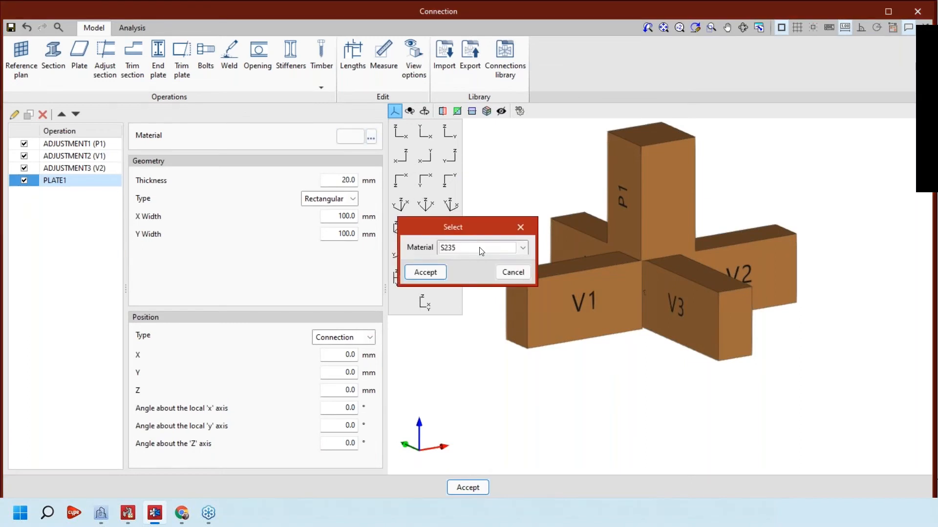
pyautogui.click(481, 249)
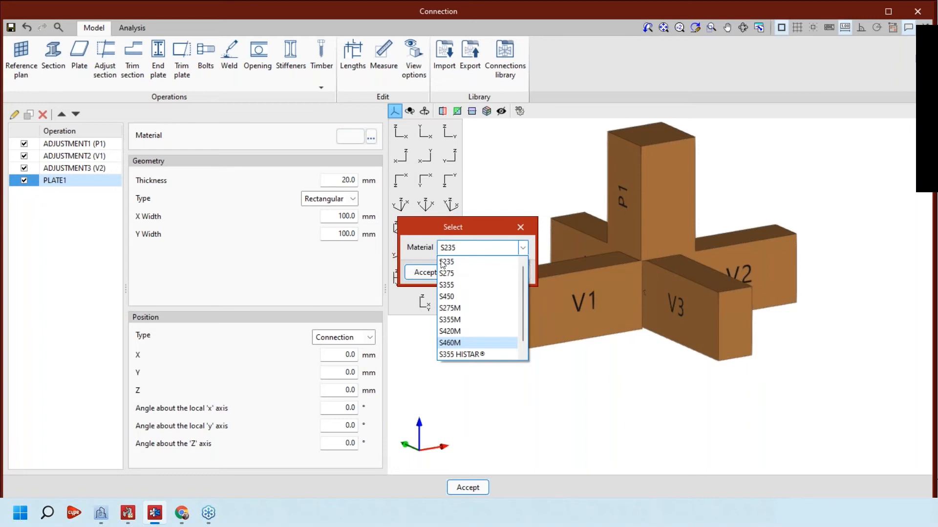
pyautogui.click(441, 262)
pyautogui.click(425, 272)
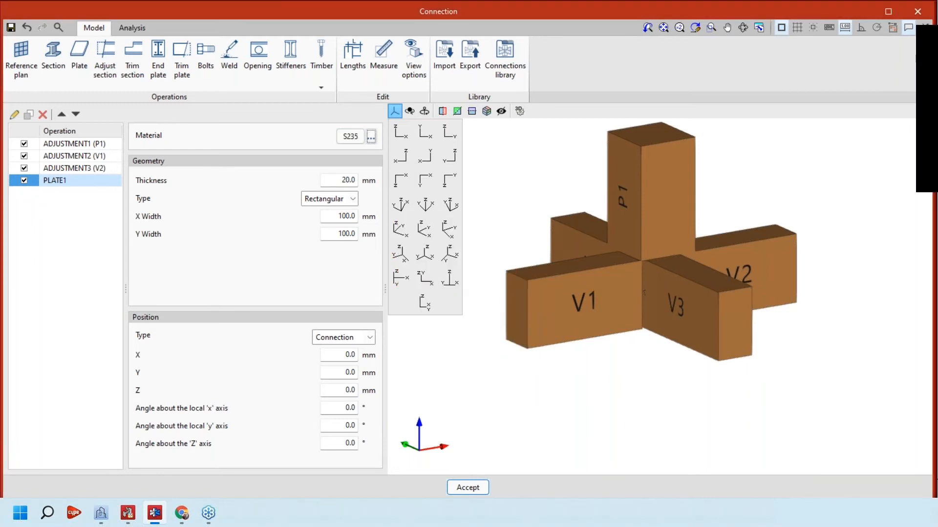
pyautogui.press('Tab')
pyautogui.write('8')
pyautogui.press('Tab')
# - Compare the Rectangular and Polygonal geometry types and set the plate to Polygonal
pyautogui.click(353, 199)
pyautogui.click(351, 224)
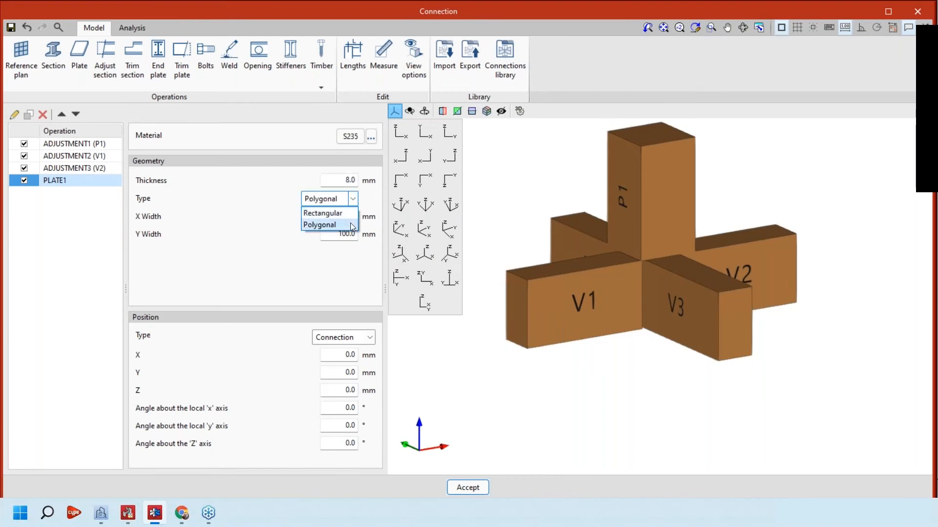
pyautogui.click(351, 212)
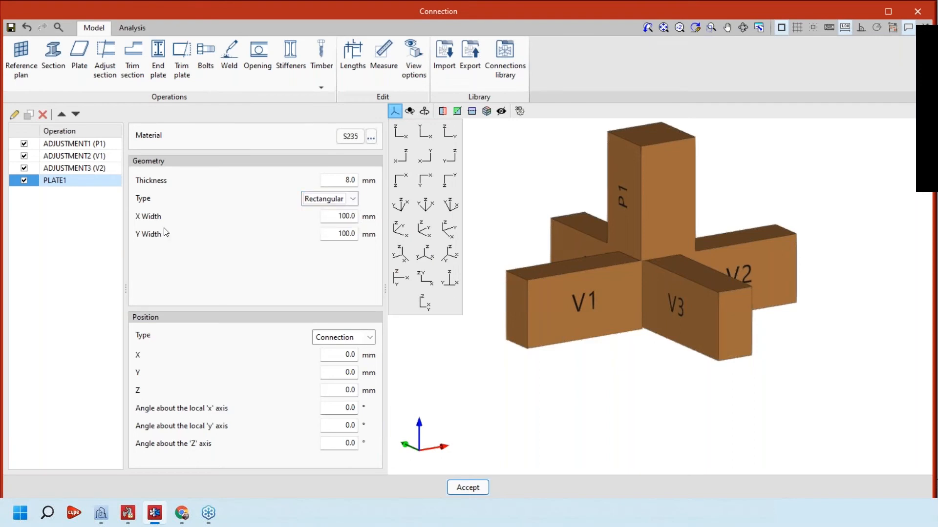
pyautogui.click(340, 222)
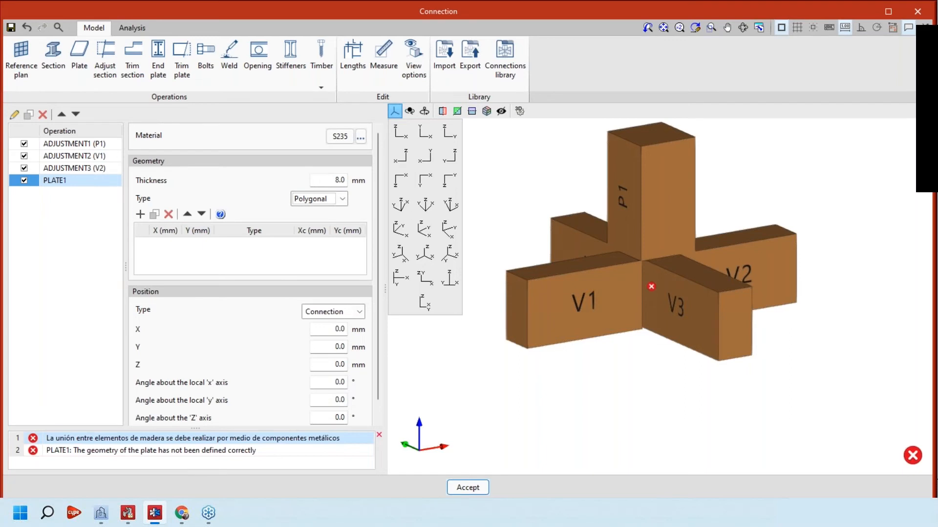
# - Add three vertices to the polygonal plate's outline, reviewing the segment types and keeping Straight duct
pyautogui.click(140, 214)
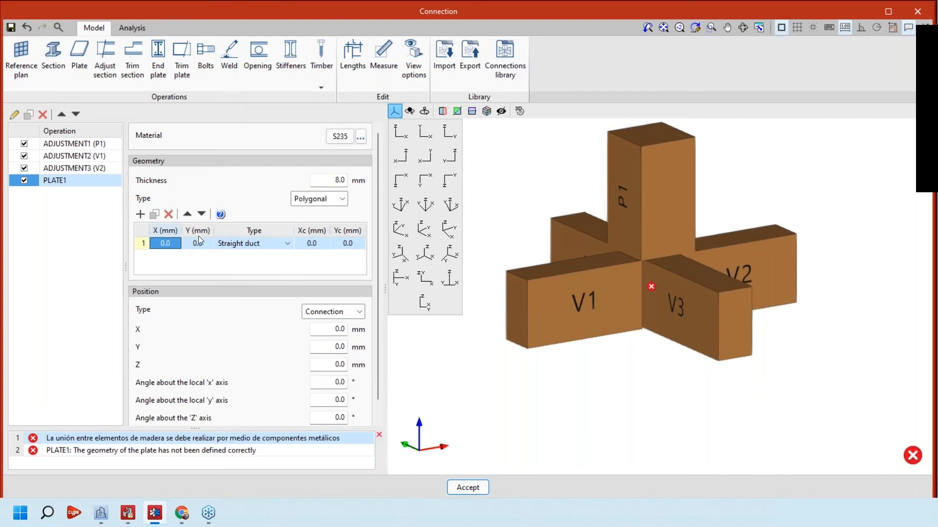
pyautogui.click(286, 246)
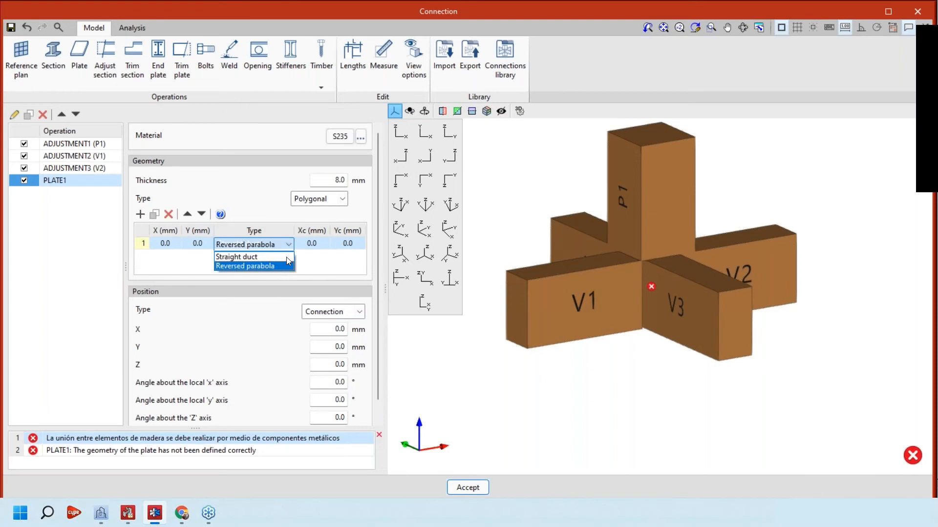
pyautogui.click(286, 257)
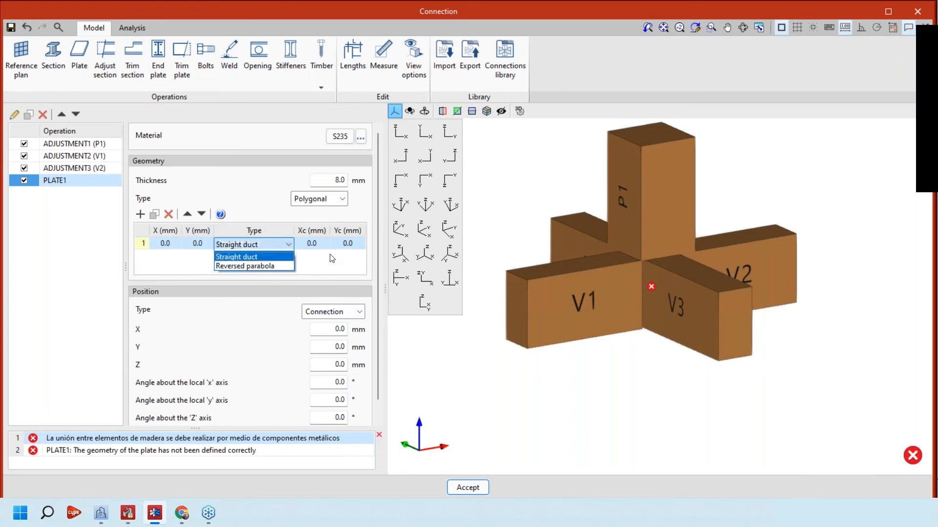
pyautogui.click(290, 245)
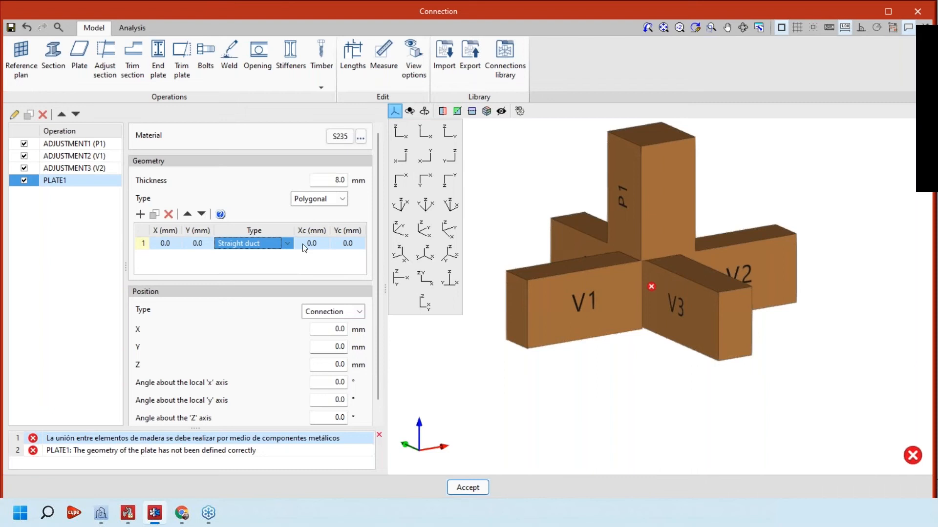
pyautogui.click(141, 215)
pyautogui.click(141, 214)
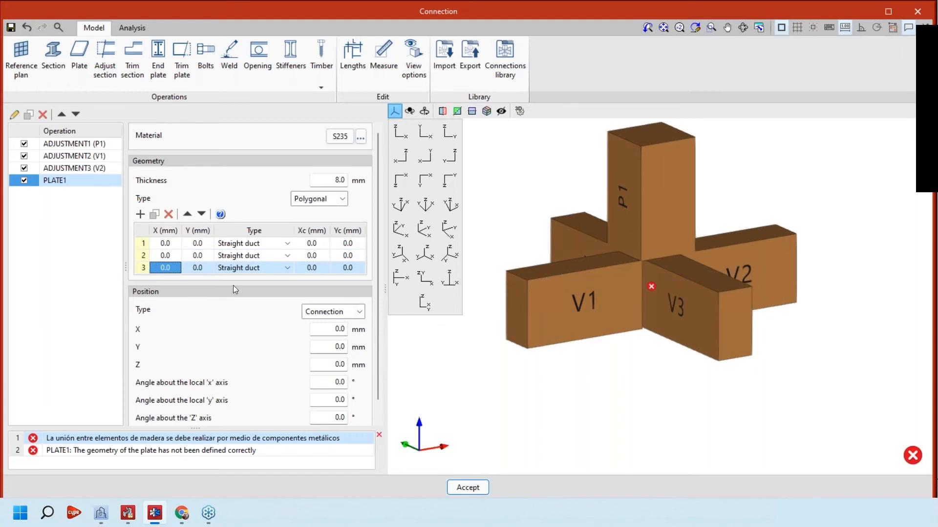
# - Delete all vertices of the plate's polygonal outline and set its geometry type to Rectangular
pyautogui.rightClick(199, 245)
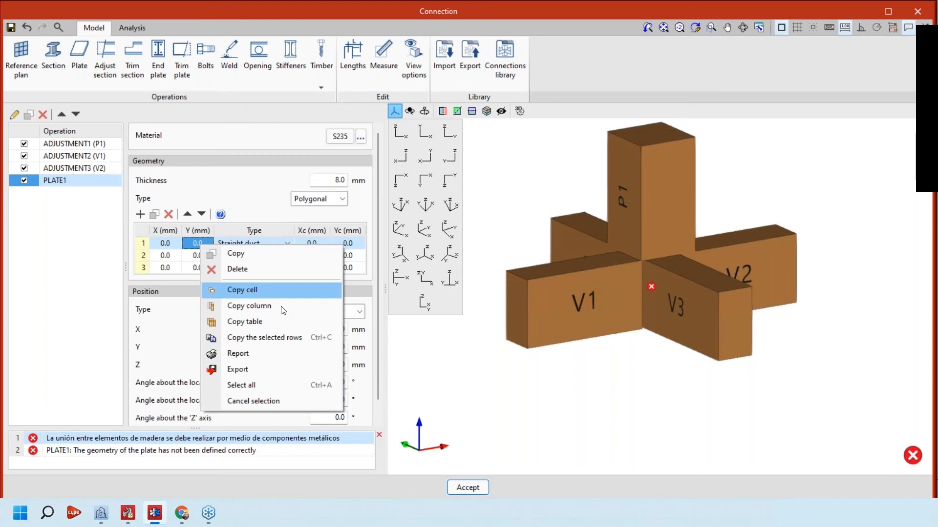
pyautogui.click(191, 263)
pyautogui.press('Down')
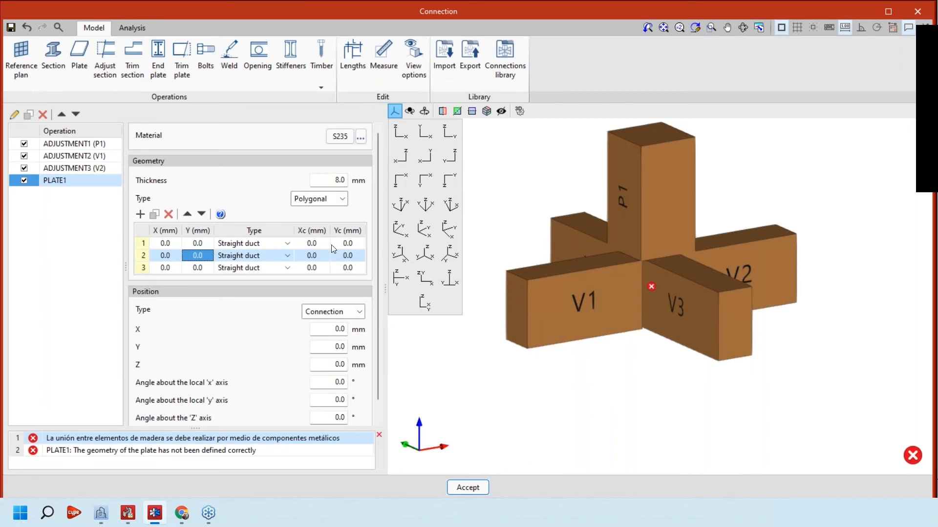
pyautogui.click(169, 214)
pyautogui.click(342, 199)
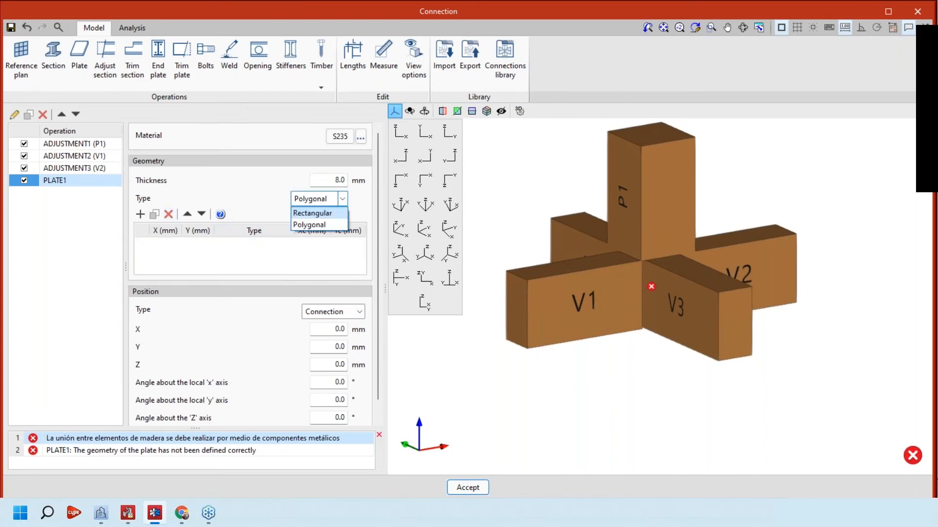
pyautogui.click(313, 213)
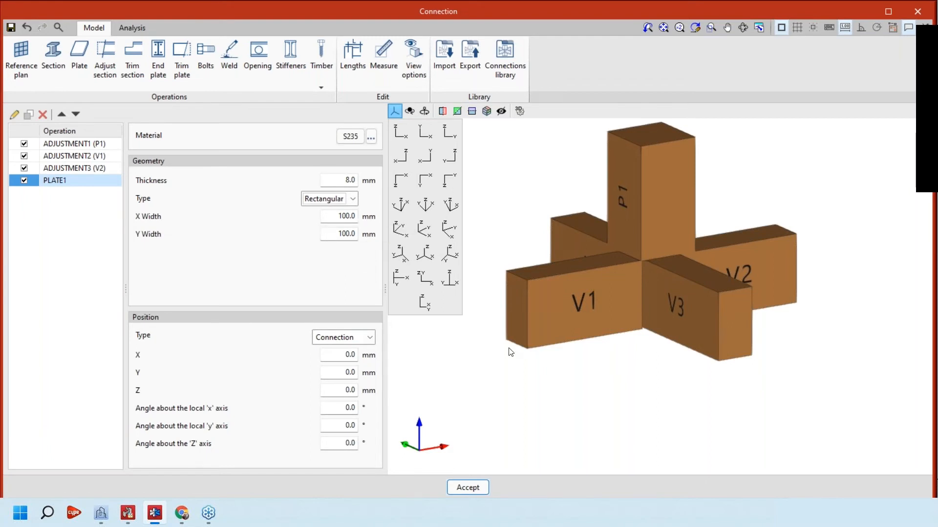
pyautogui.moveTo(731, 260); pyautogui.dragTo(703, 265, button='middle')
pyautogui.click(342, 215)
pyautogui.doubleClick(342, 215)
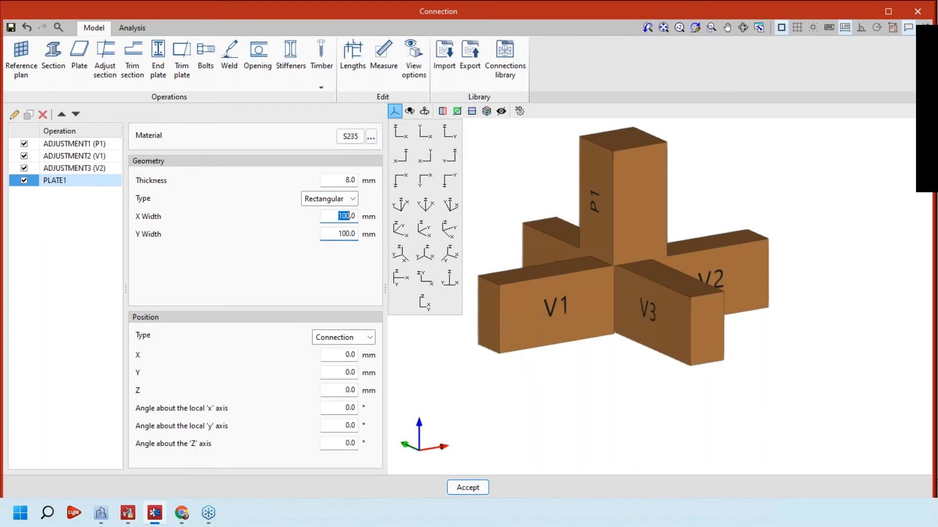
pyautogui.moveTo(567, 405); pyautogui.dragTo(535, 396, button='middle')
pyautogui.scroll(1, 535, 395)
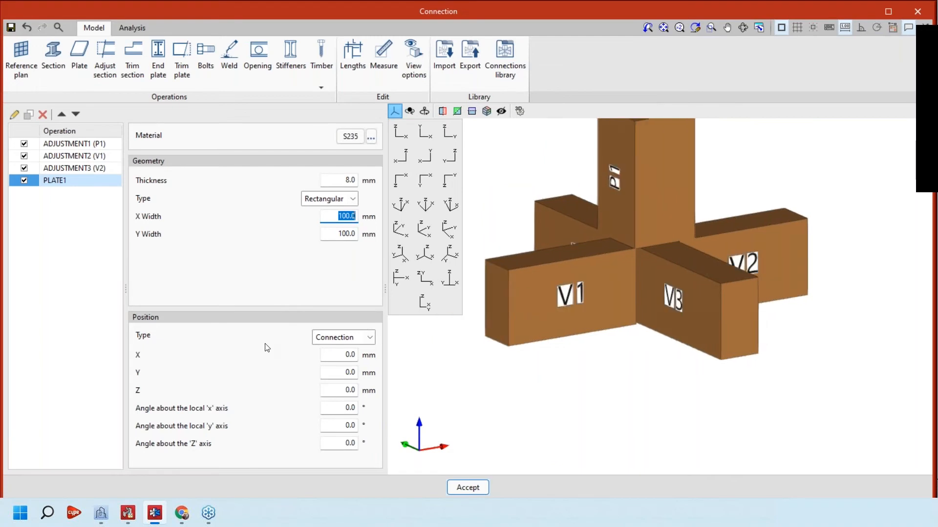
# - Compare the Connection, Attached and Perpendicular position types and set the plate's position to Attached
pyautogui.click(369, 337)
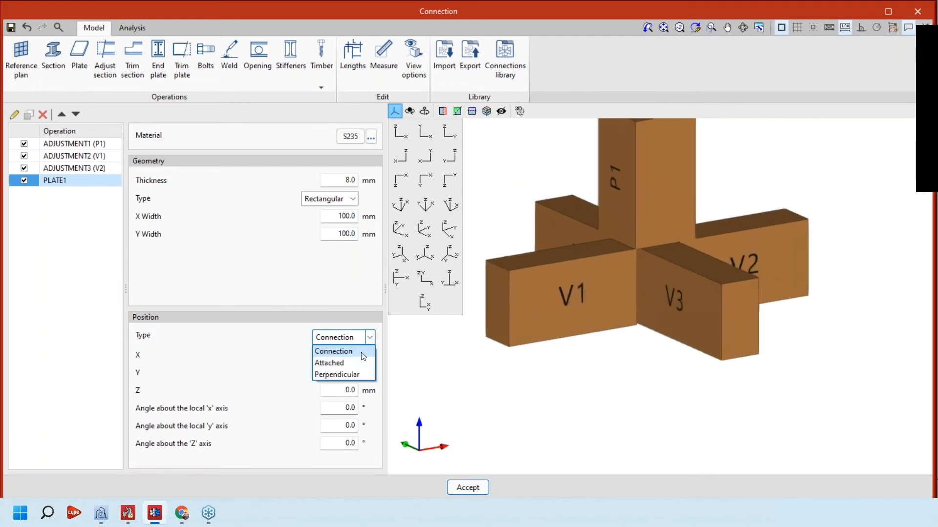
pyautogui.click(362, 364)
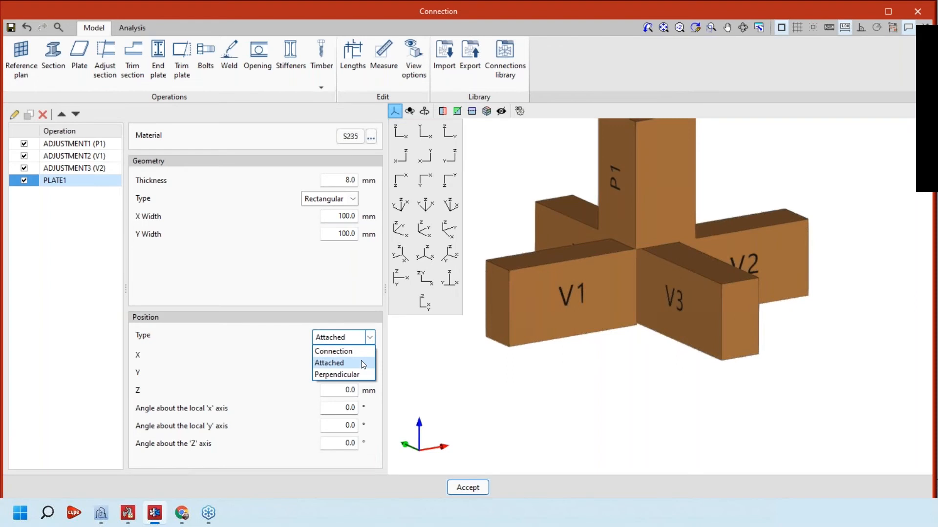
pyautogui.click(361, 375)
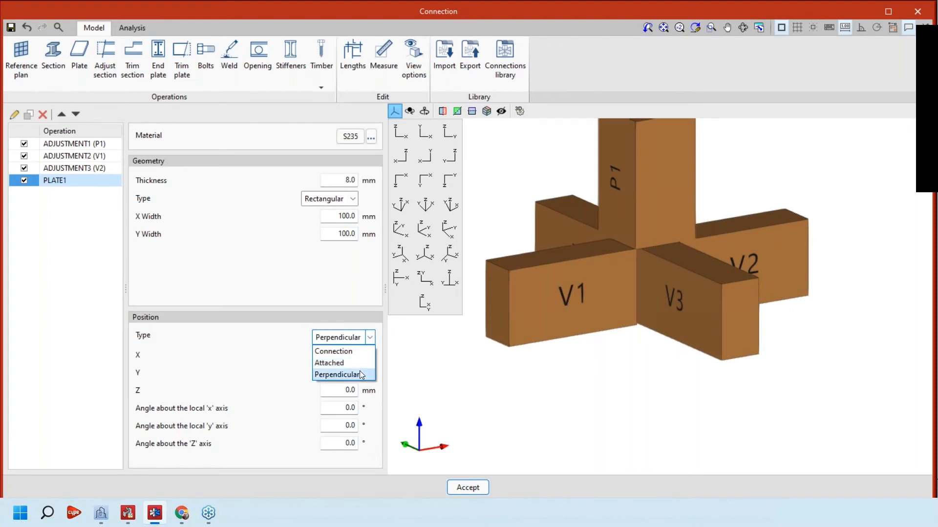
pyautogui.click(583, 394)
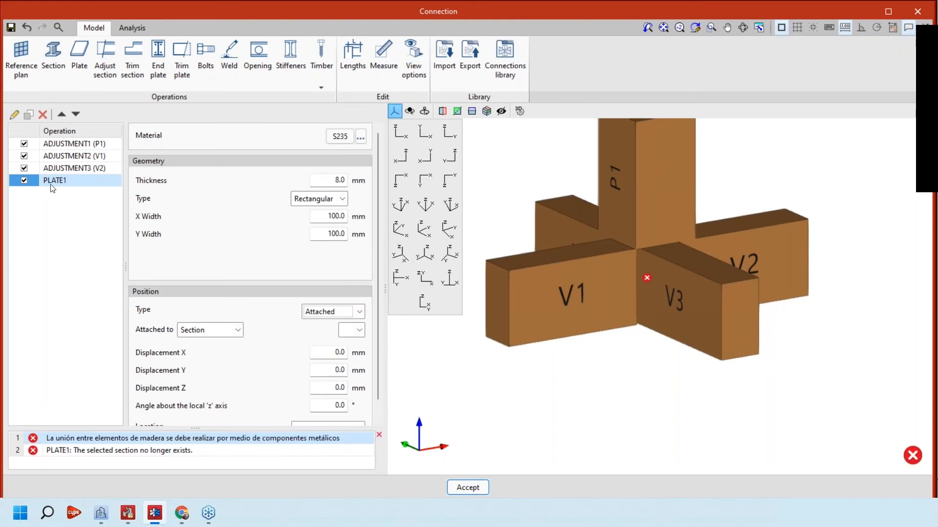
# - Attach the plate to the section V3 on its Top face, reviewing the other attachment targets and faces
pyautogui.click(204, 329)
pyautogui.click(285, 331)
pyautogui.click(220, 332)
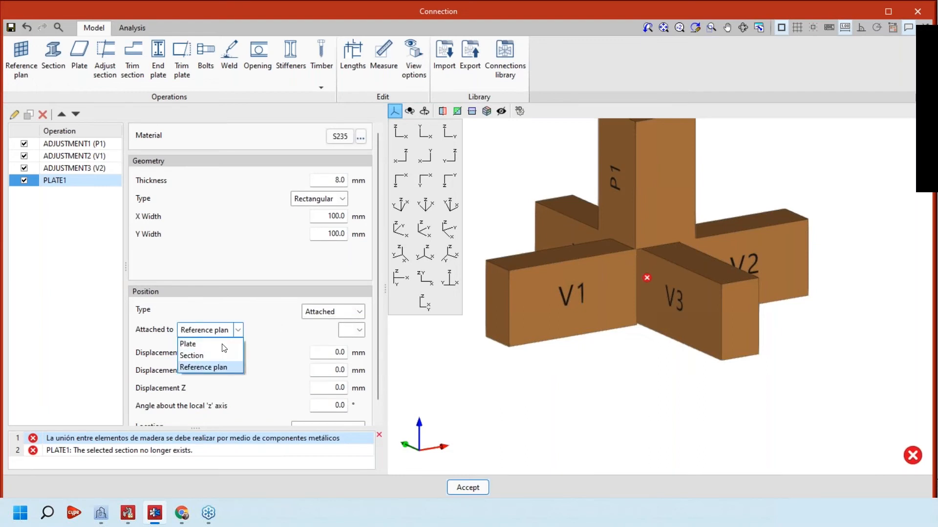
pyautogui.click(351, 330)
pyautogui.click(352, 330)
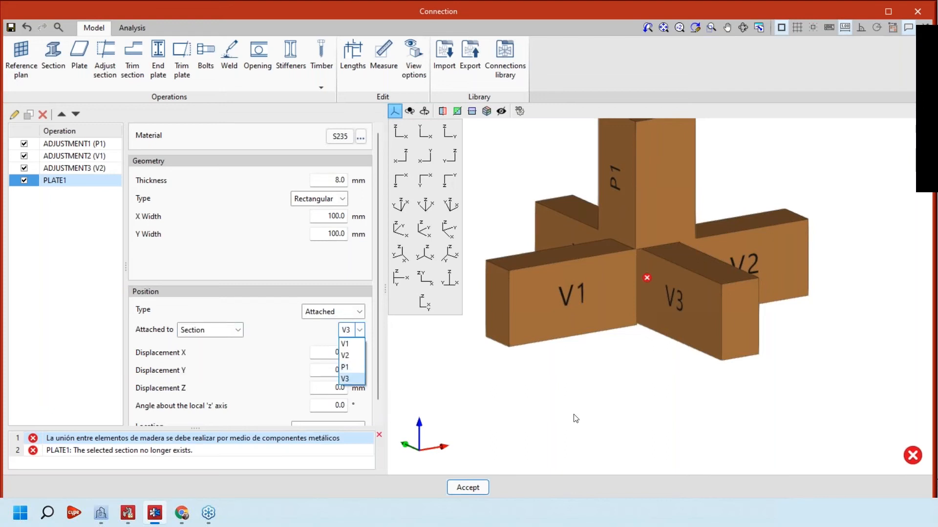
pyautogui.click(347, 379)
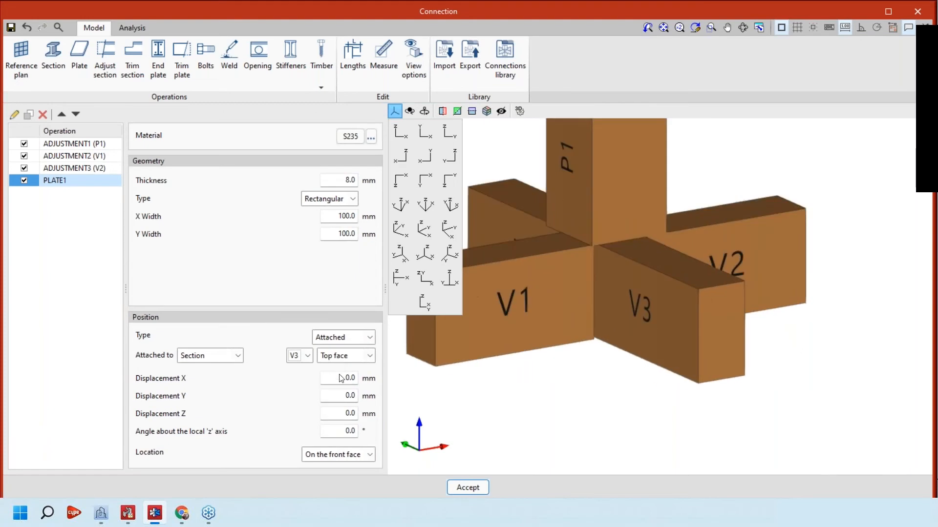
pyautogui.click(340, 358)
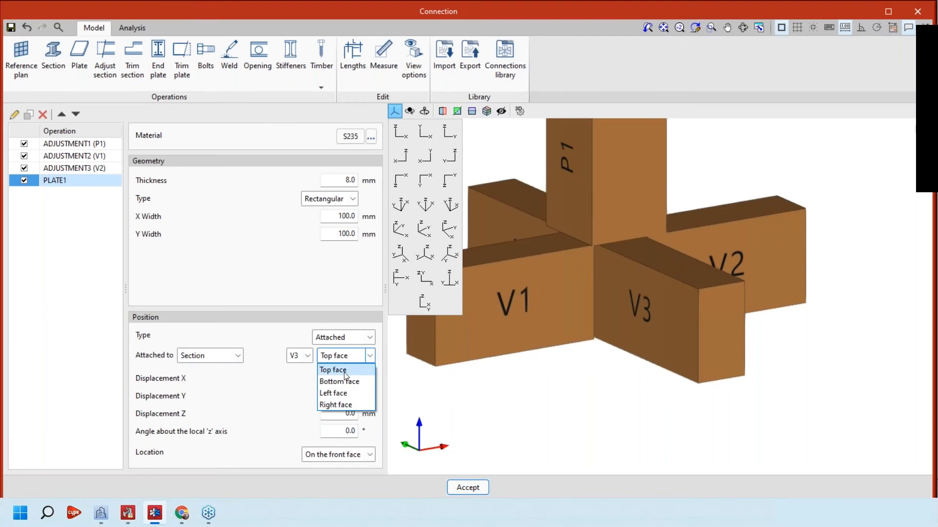
pyautogui.click(605, 429)
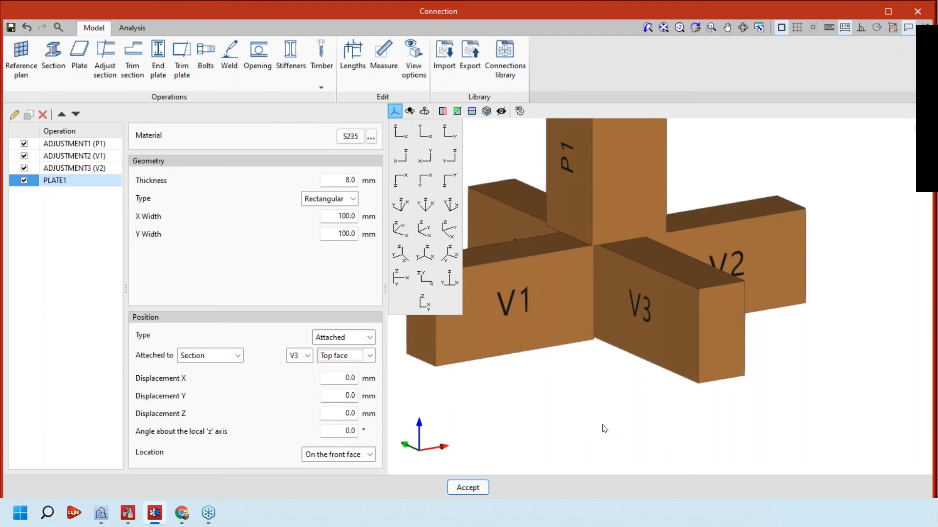
# - Examine in 3D how the plate sits between the base of post P1 and the top of beam V3
pyautogui.scroll(-1, 603, 424)
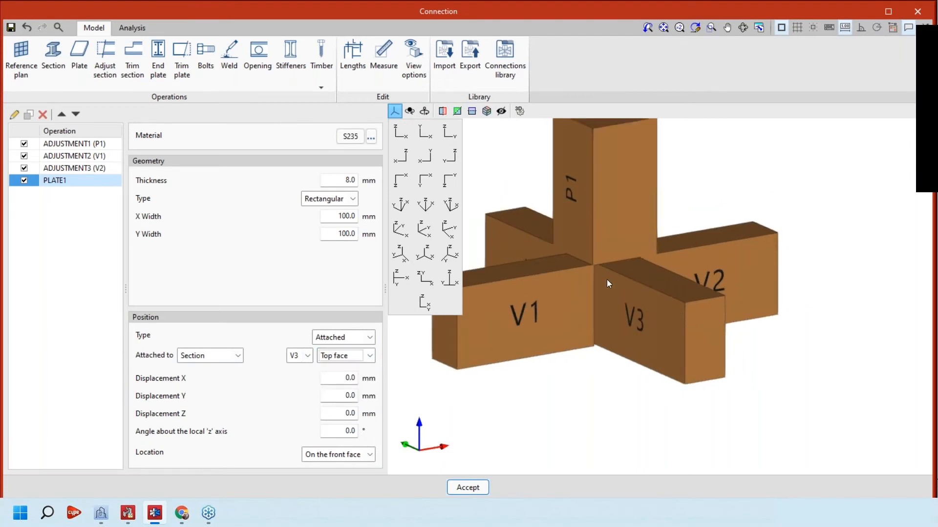
pyautogui.moveTo(613, 279); pyautogui.dragTo(566, 251, button='middle')
pyautogui.scroll(5, 559, 286)
pyautogui.scroll(-1, 559, 286)
pyautogui.scroll(3, 566, 251)
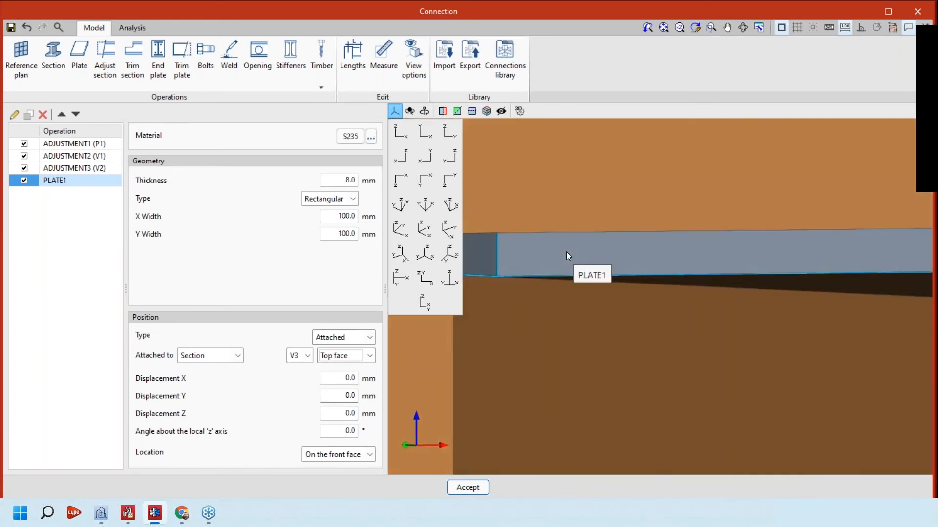
pyautogui.scroll(-2, 566, 251)
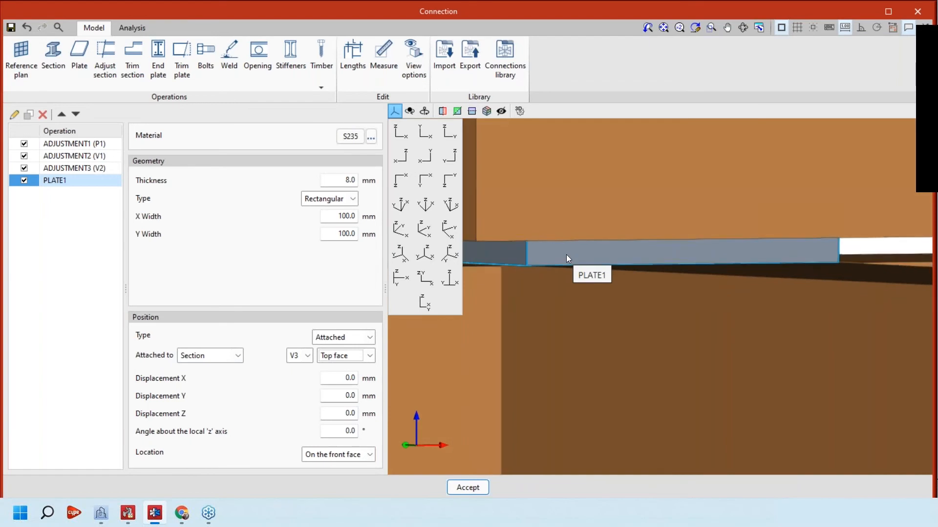
pyautogui.scroll(-2, 567, 254)
pyautogui.moveTo(567, 254); pyautogui.dragTo(619, 296, button='middle')
pyautogui.scroll(-5, 620, 296)
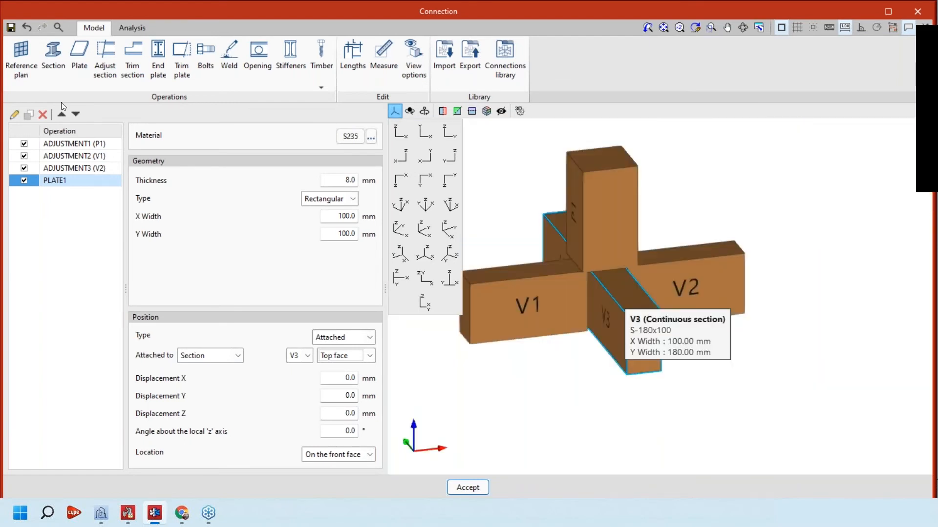
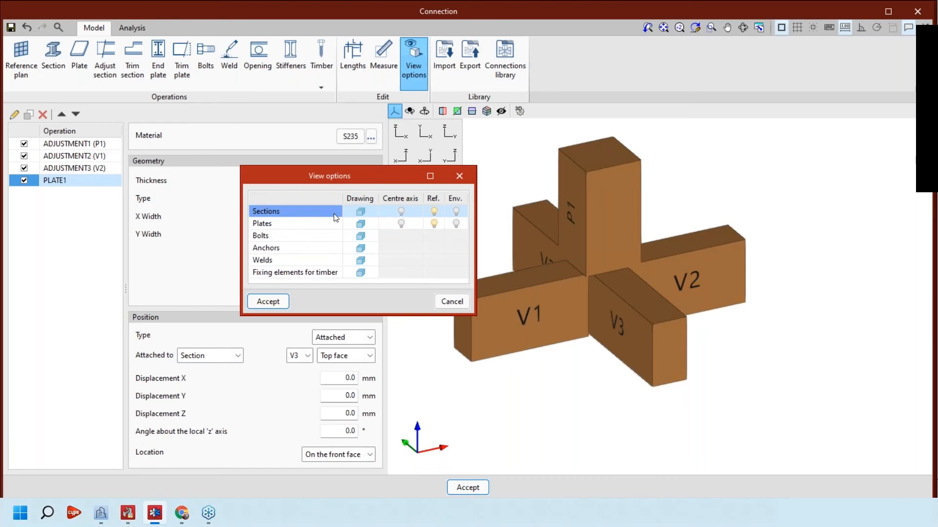
# - Switch the drawing of Sections to transparent in the view options and inspect the plate under post P1
pyautogui.click(361, 212)
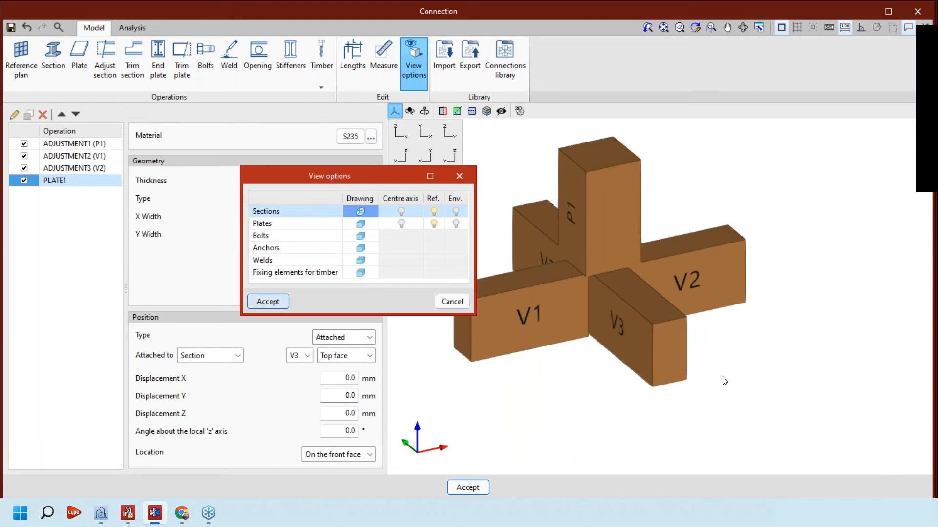
pyautogui.press('Return')
pyautogui.scroll(5, 626, 237)
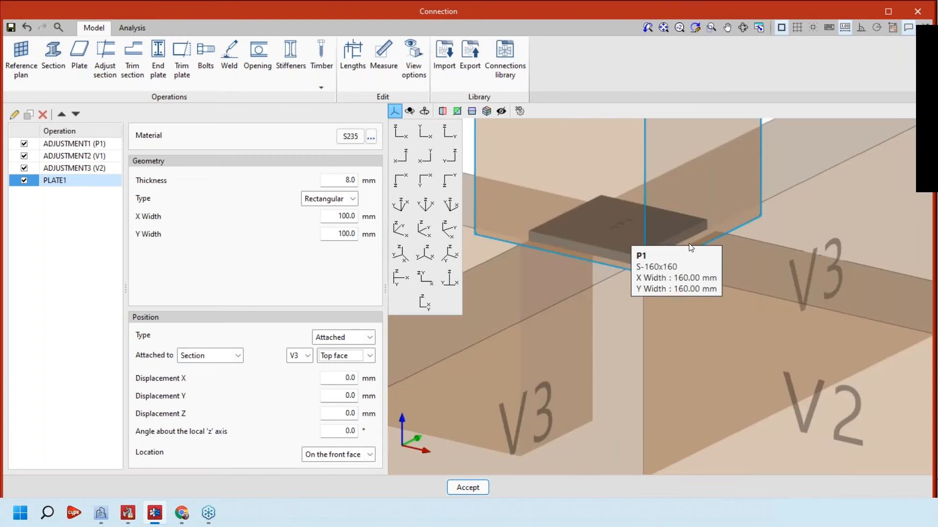
pyautogui.scroll(2, 699, 291)
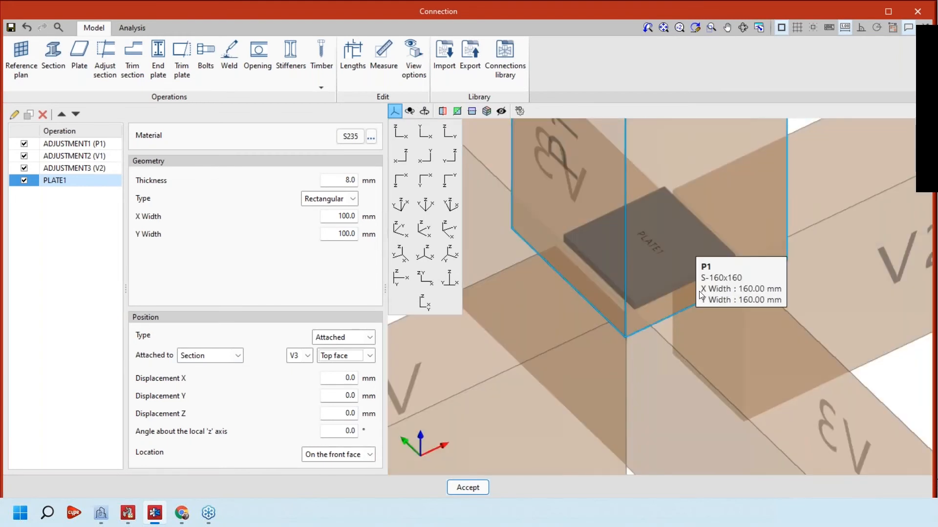
pyautogui.scroll(-5, 699, 291)
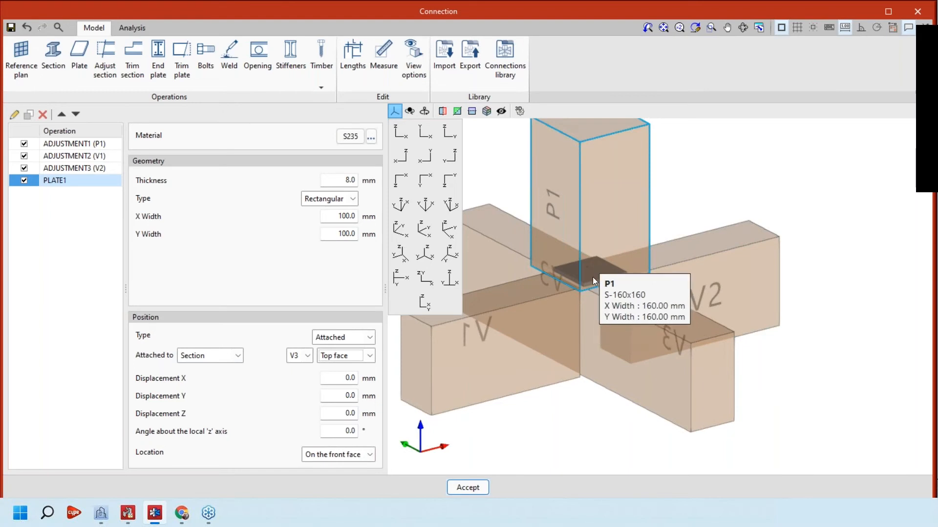
pyautogui.scroll(1, 595, 281)
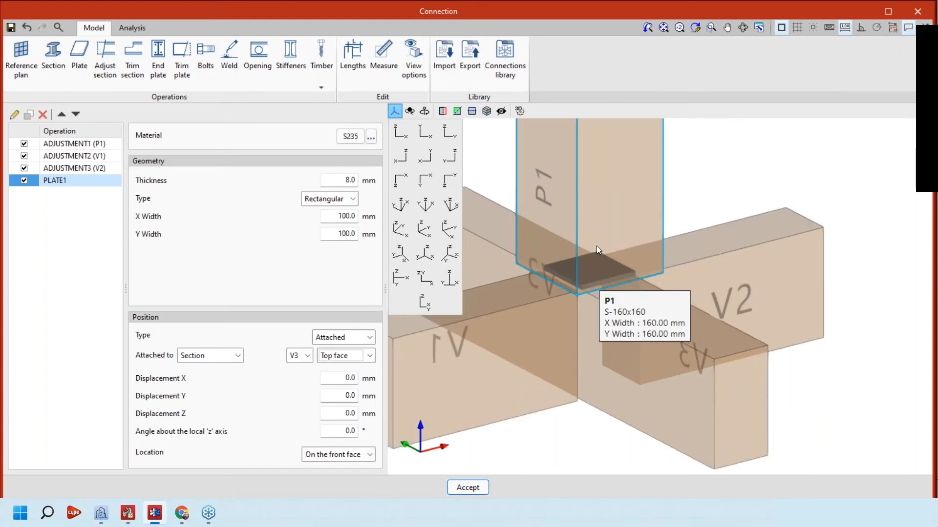
pyautogui.scroll(-1, 610, 276)
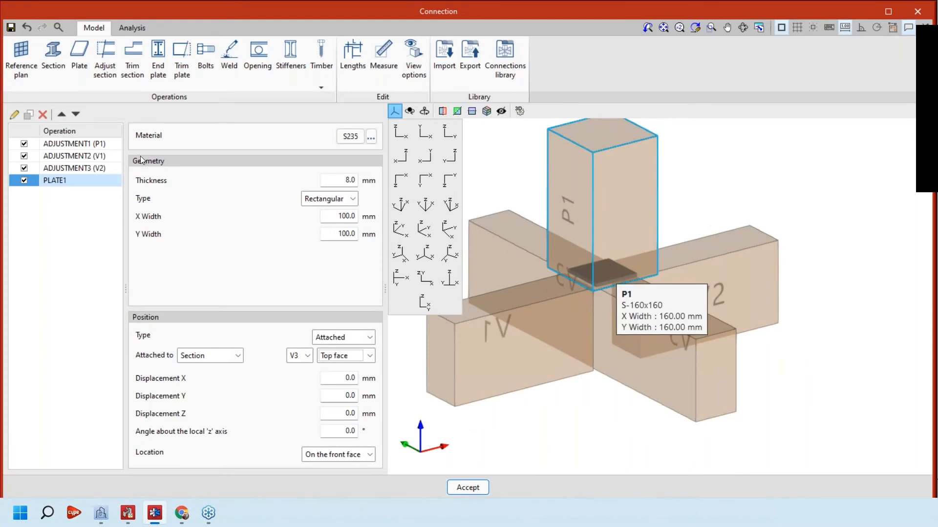
# - Duplicate the plate and set the copy's position type to Connection
pyautogui.click(28, 118)
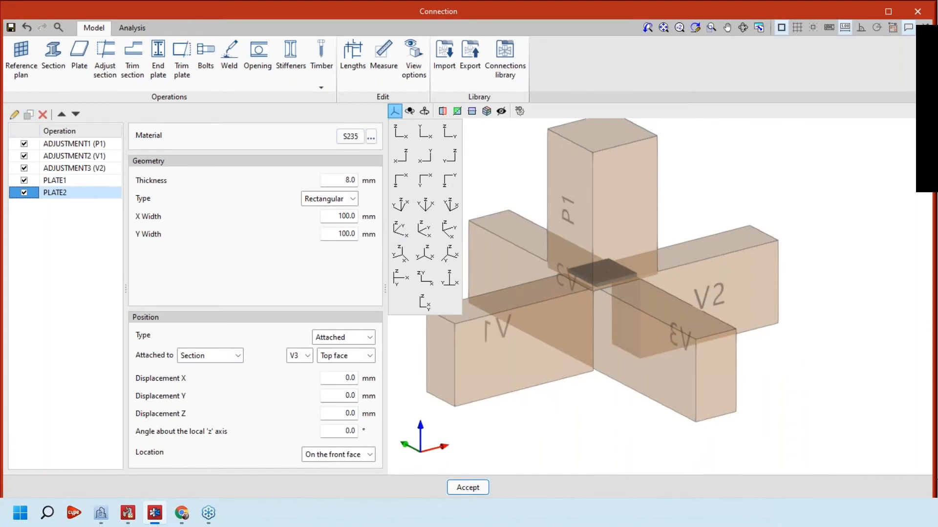
pyautogui.click(364, 338)
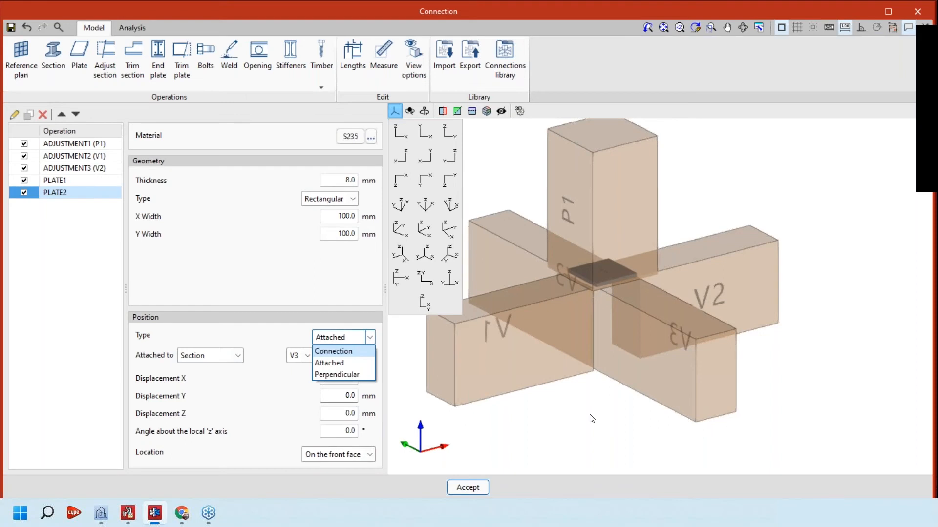
pyautogui.click(335, 351)
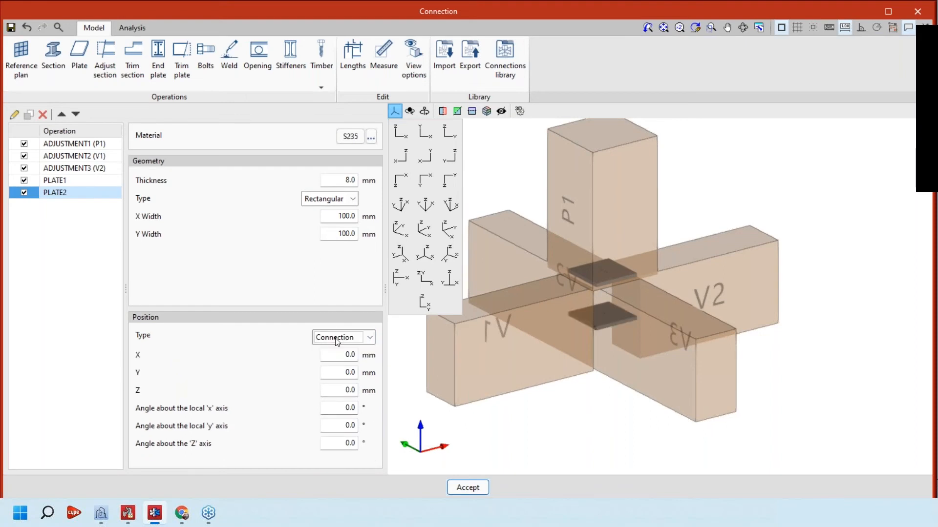
pyautogui.moveTo(540, 361); pyautogui.dragTo(537, 342, button='middle')
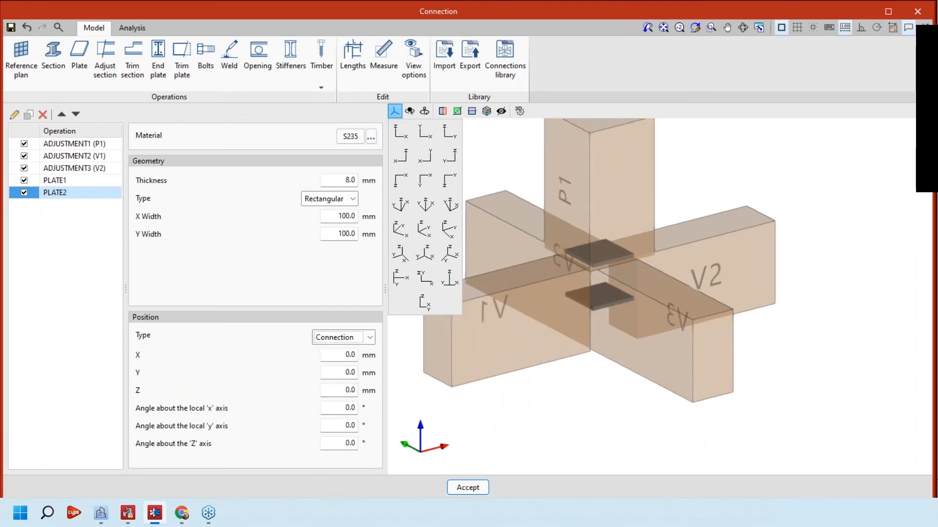
# - Examine in 3D where the copied plate lies inside beam V3 relative to the node
pyautogui.press('Tab')
pyautogui.press('Tab')
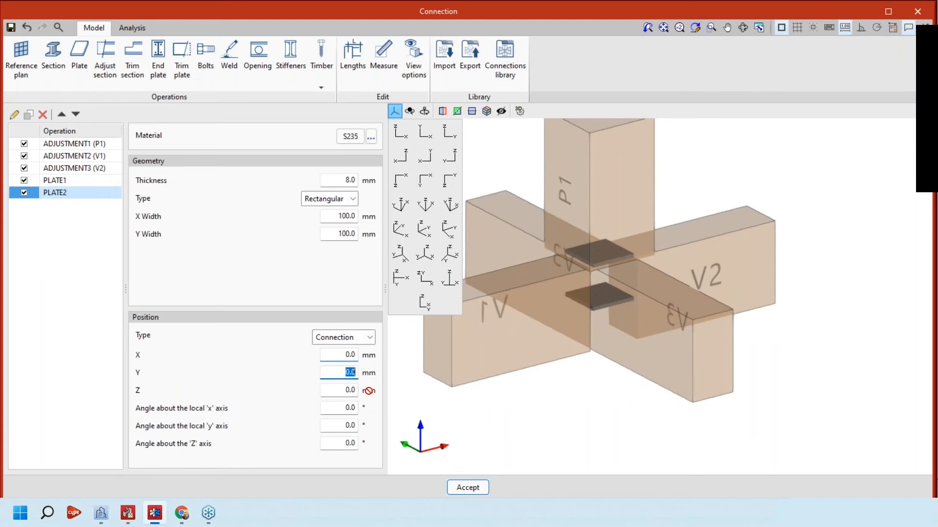
pyautogui.press('Tab')
pyautogui.scroll(3, 624, 309)
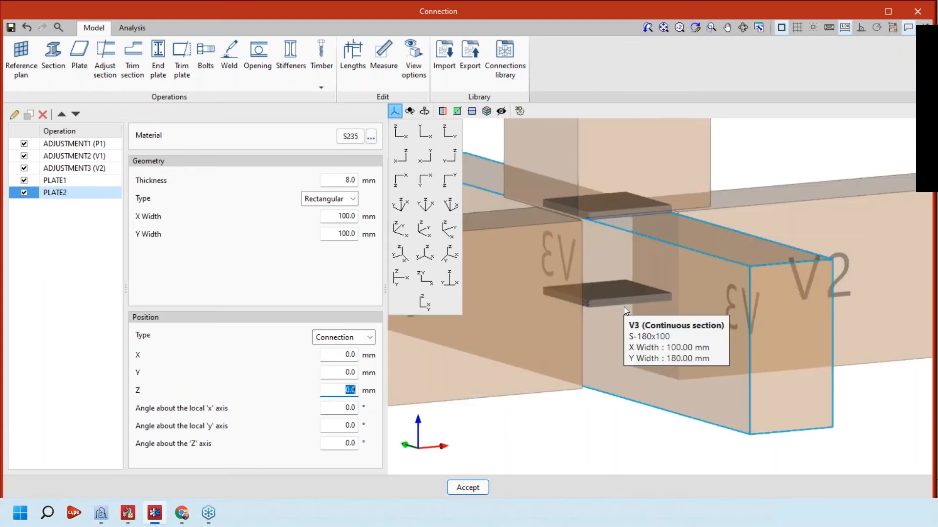
pyautogui.scroll(-3, 620, 310)
pyautogui.scroll(-1, 612, 312)
pyautogui.keyDown('shift'); pyautogui.moveTo(611, 312); pyautogui.dragTo(600, 317, button='middle'); pyautogui.keyUp('shift')
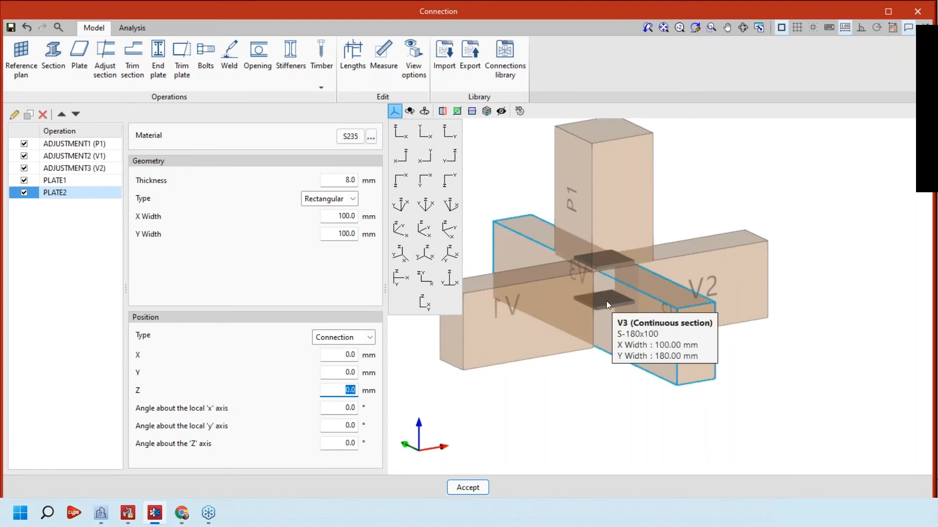
pyautogui.scroll(1, 605, 301)
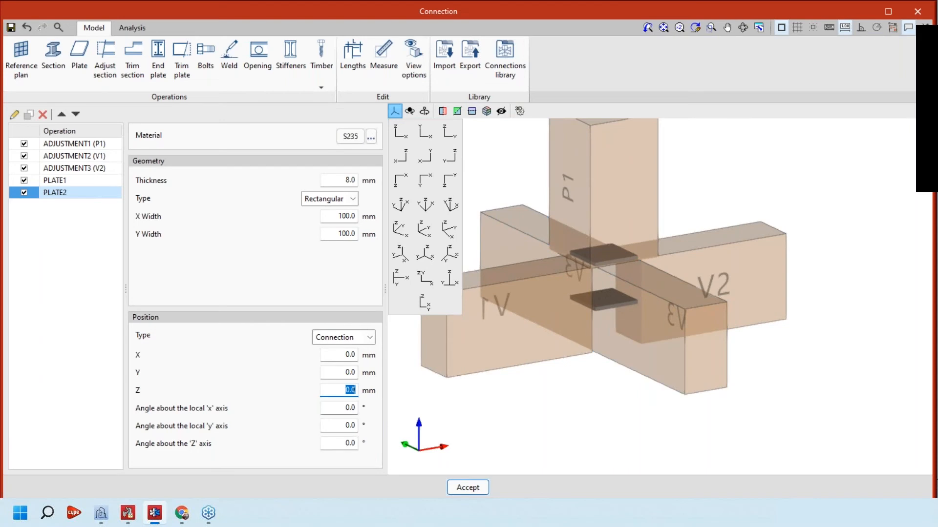
# - Set the copied plate's angle about the local x axis to 90°
pyautogui.click(339, 408)
pyautogui.moveTo(345, 443); pyautogui.dragTo(352, 443)
pyautogui.click(339, 408)
pyautogui.write('90')
pyautogui.press('Tab')
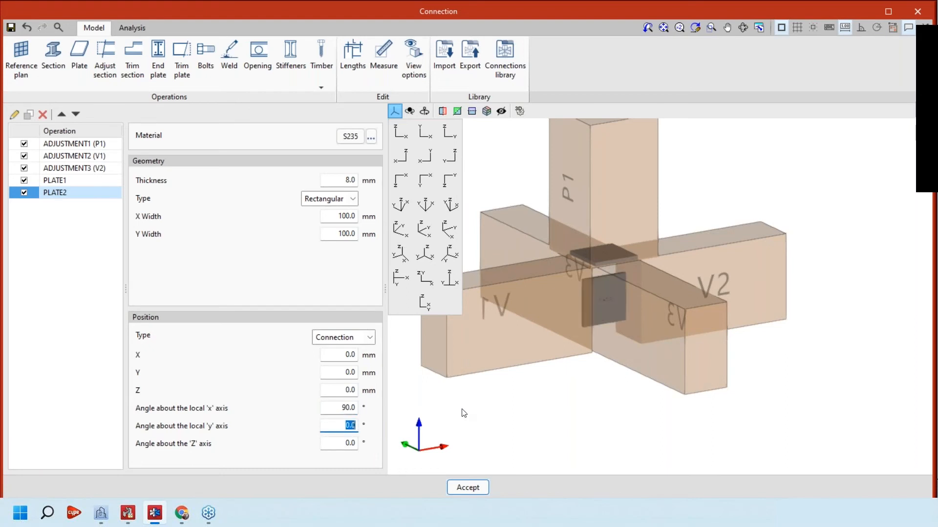
# - Reset the copied plate's angle about the local x axis to 0° and set its angle about the local y axis to 90°
pyautogui.moveTo(462, 410)
pyautogui.mouseDown(button='middle')
pyautogui.moveTo(445, 396)
pyautogui.moveTo(465, 411)
pyautogui.mouseUp(button='middle')
pyautogui.hotkey('shift', 'Tab')
pyautogui.write('0')
pyautogui.press('Tab')
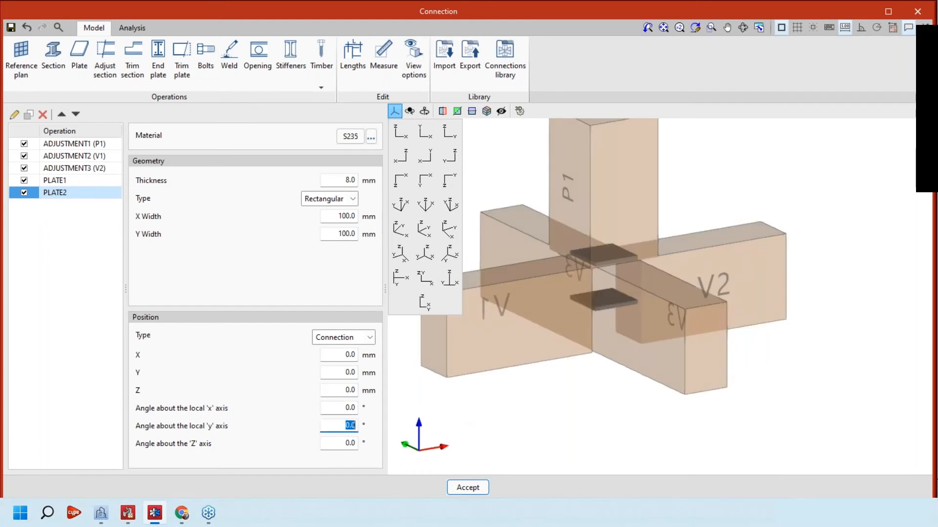
pyautogui.write('90')
pyautogui.press('Tab')
pyautogui.moveTo(562, 440); pyautogui.dragTo(581, 442, button='middle')
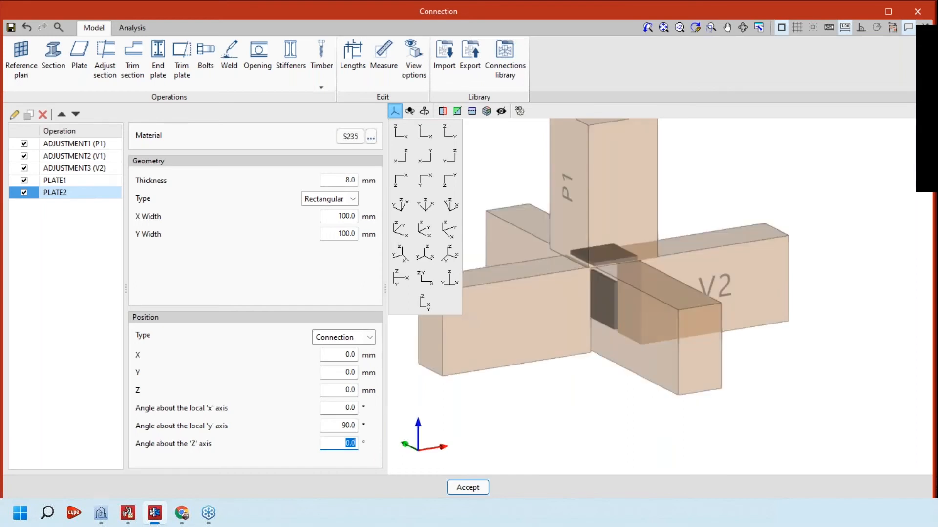
pyautogui.scroll(1, 597, 310)
pyautogui.scroll(-1, 597, 310)
pyautogui.moveTo(597, 310); pyautogui.dragTo(586, 299, button='middle')
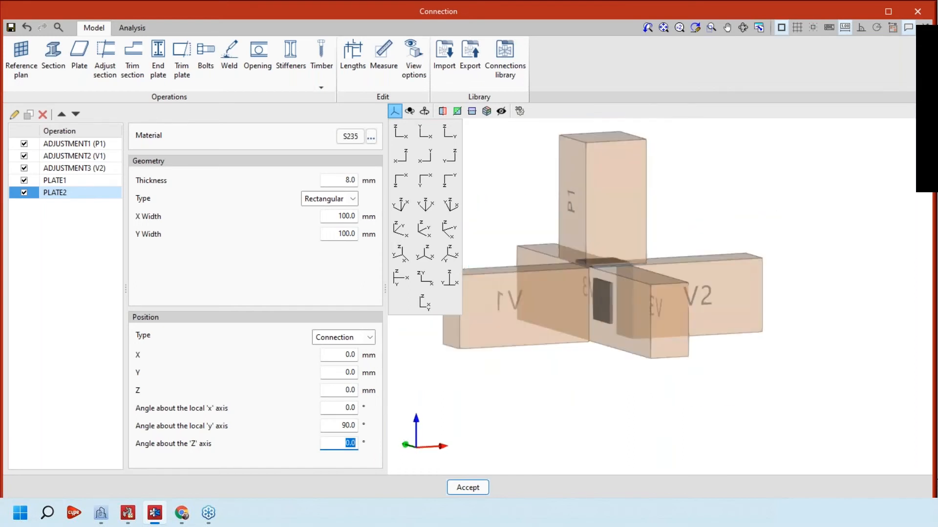
pyautogui.scroll(2, 605, 307)
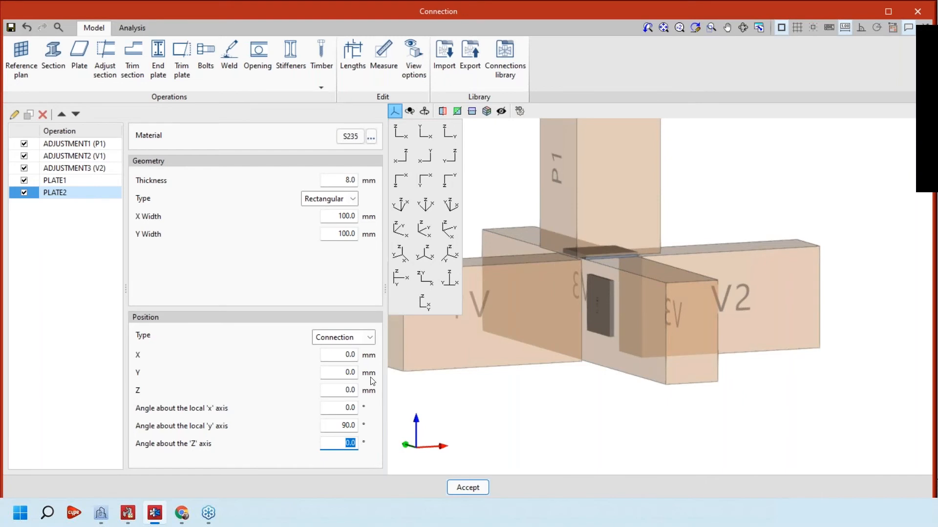
# - Try a Y position of 100 mm for the copied plate and reset it to 0 mm
pyautogui.click(344, 372)
pyautogui.write('100')
pyautogui.press('Tab')
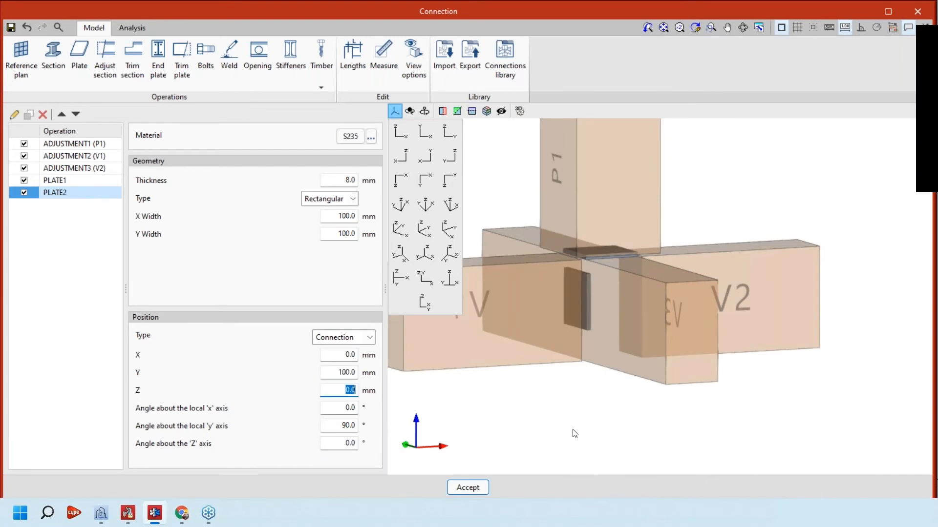
pyautogui.hotkey('shift', 'Tab')
pyautogui.write('0')
# - Try raising the upright plate to a Z position of 100 mm and then 120 mm
pyautogui.press('Tab')
pyautogui.write('10')
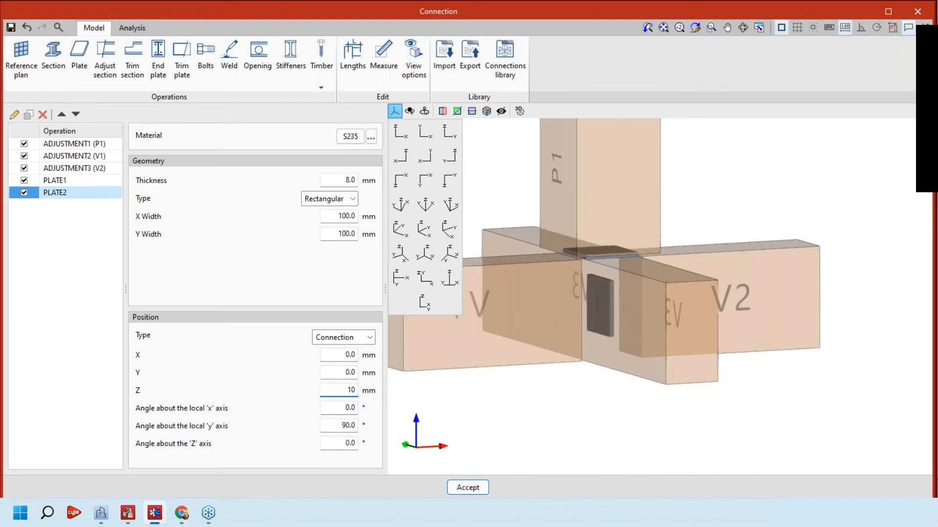
pyautogui.write('0')
pyautogui.press('Tab')
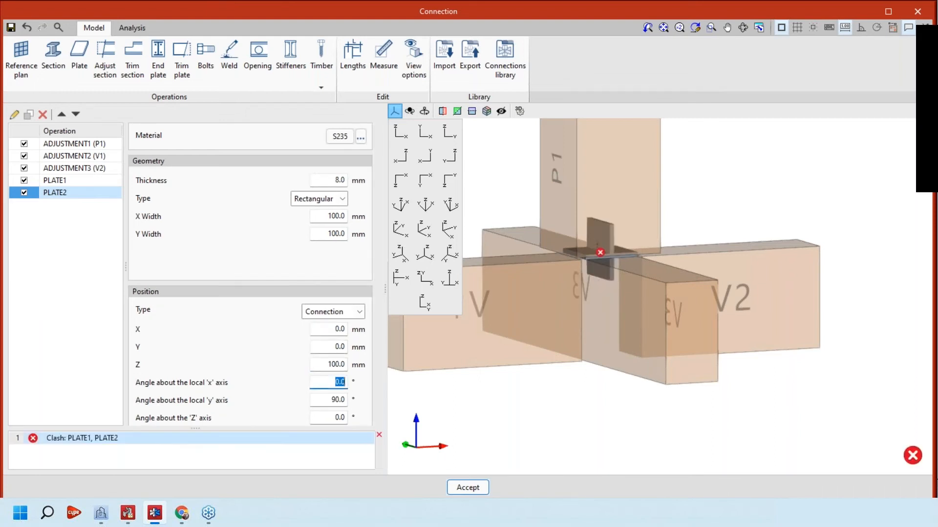
pyautogui.moveTo(650, 313); pyautogui.dragTo(552, 303, button='middle')
pyautogui.moveTo(335, 368); pyautogui.dragTo(322, 365)
pyautogui.write('12')
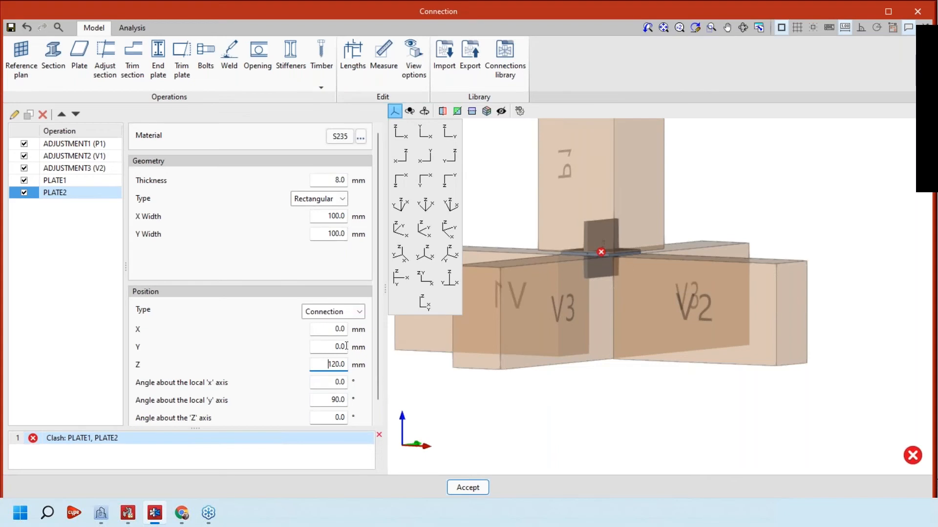
pyautogui.click(347, 346)
pyautogui.scroll(5, 573, 243)
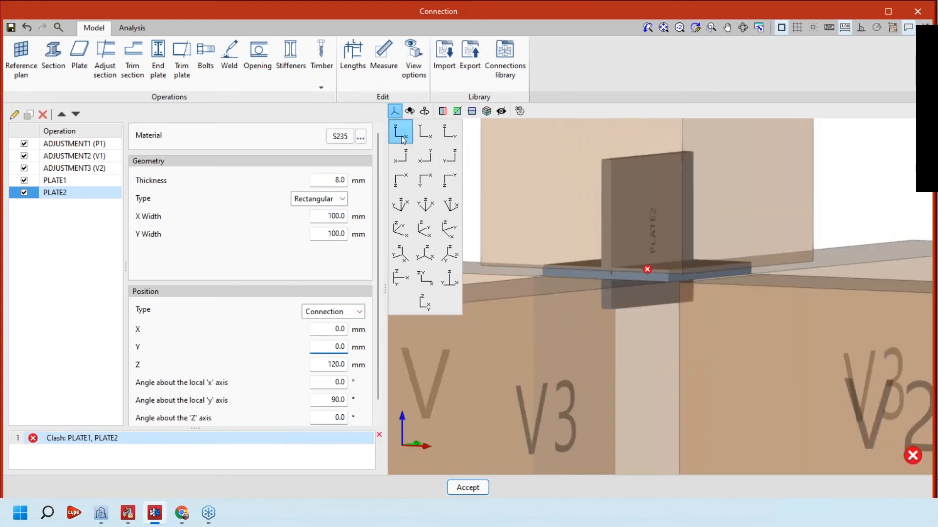
# - Switch to the XZ elevation view and set the upright plate's Z position to 140 mm
pyautogui.click(401, 137)
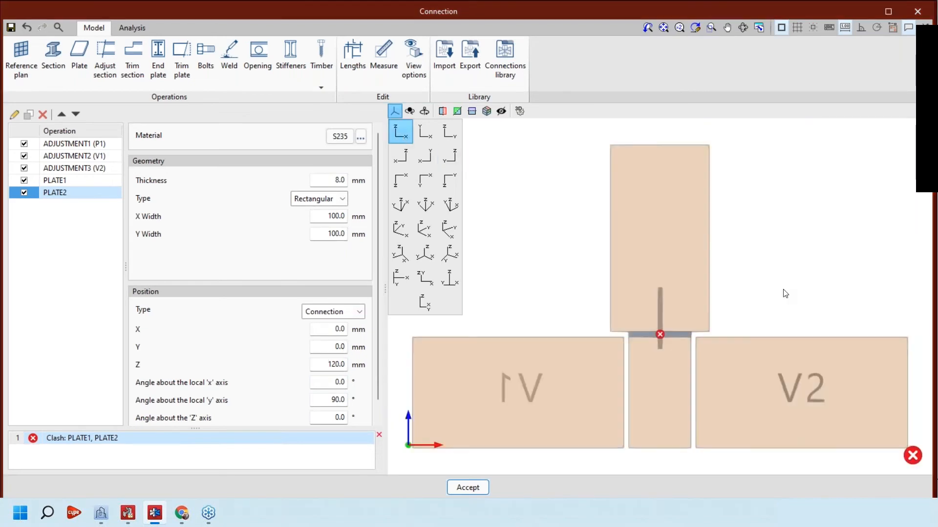
pyautogui.scroll(5, 694, 306)
pyautogui.moveTo(694, 306); pyautogui.dragTo(705, 297, button='middle')
pyautogui.click(333, 365)
pyautogui.write('4')
pyautogui.press('Tab')
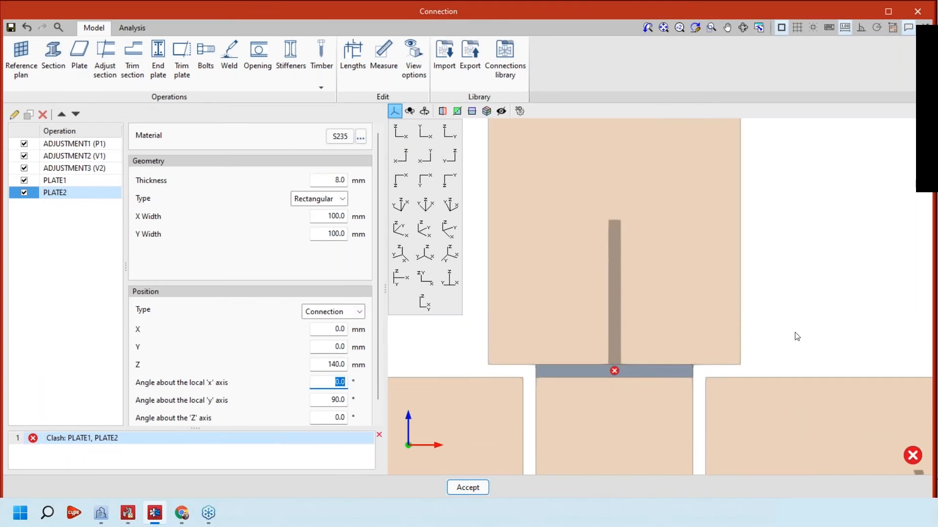
# - Examine in 3D where the upright plate clashes with the horizontal plate under post P1
pyautogui.scroll(-2, 797, 337)
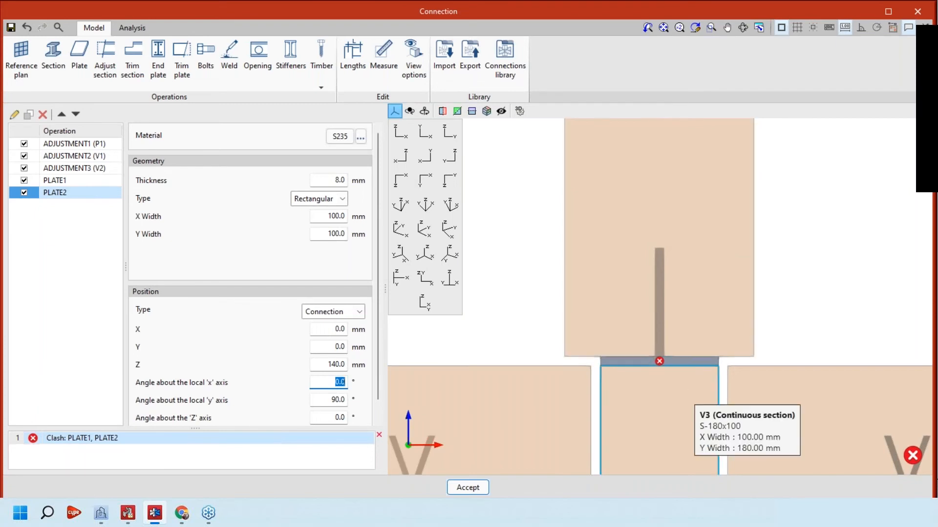
pyautogui.keyDown('shift'); pyautogui.moveTo(686, 397); pyautogui.dragTo(657, 413, button='middle'); pyautogui.keyUp('shift')
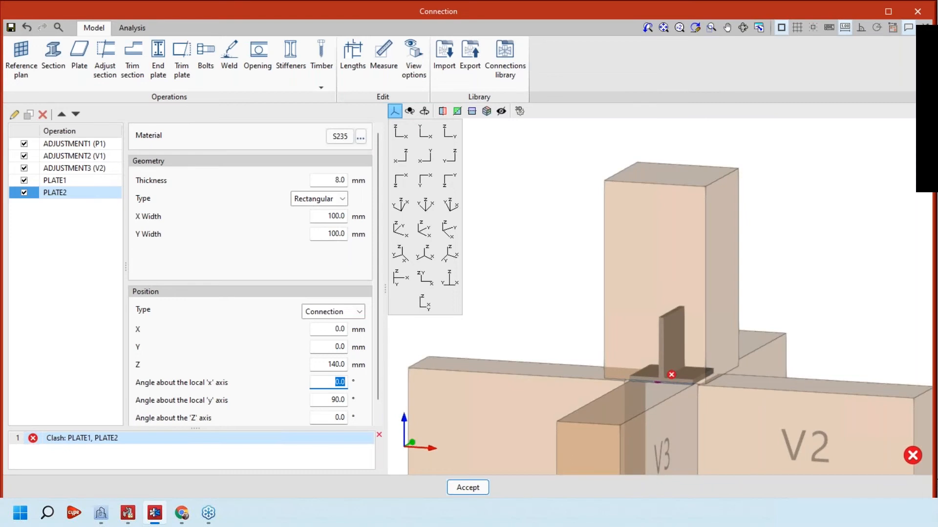
pyautogui.scroll(3, 644, 344)
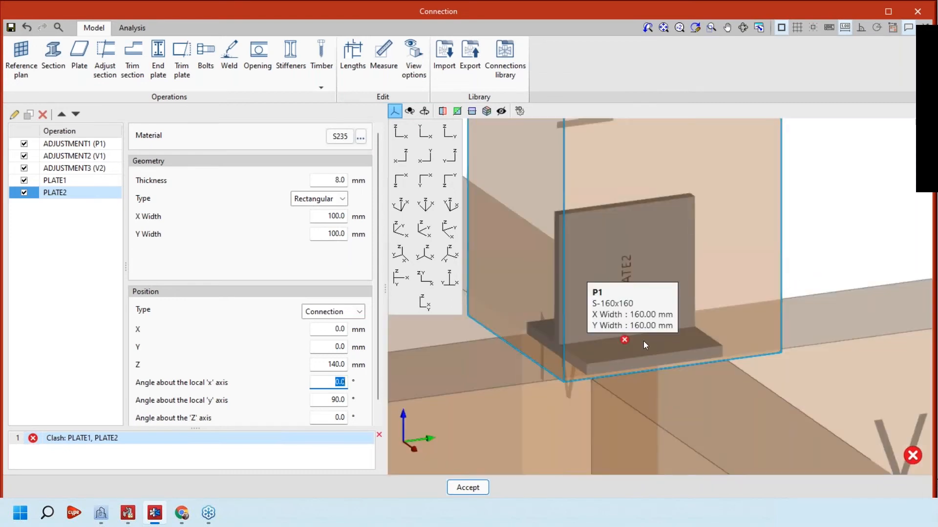
pyautogui.scroll(4, 643, 341)
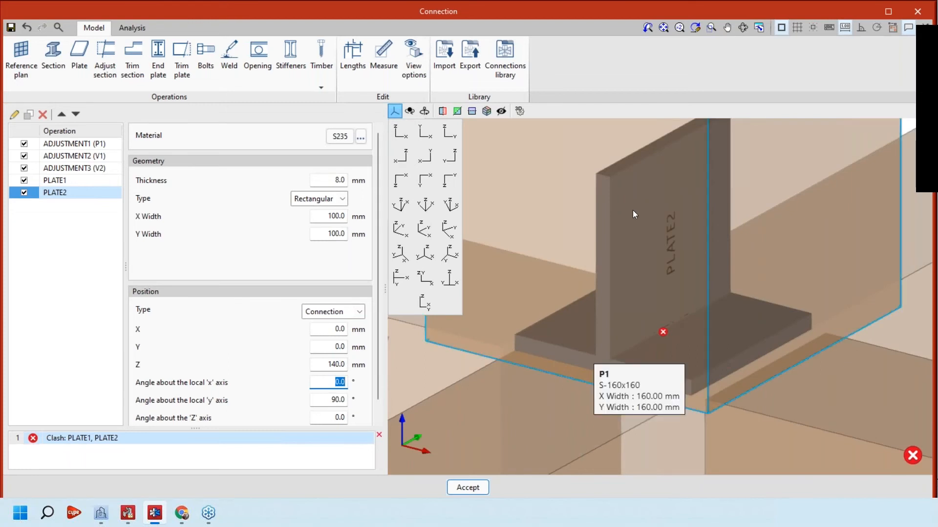
pyautogui.scroll(-1, 565, 267)
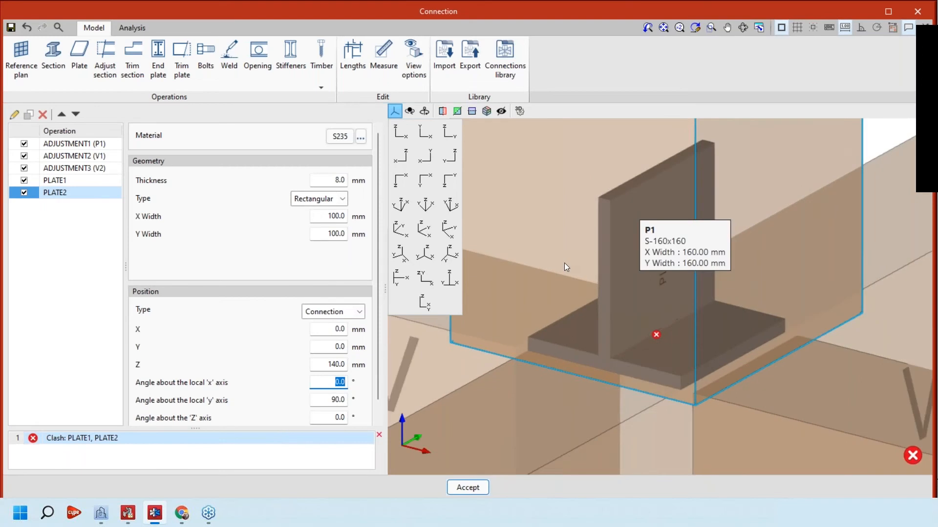
pyautogui.scroll(2, 570, 361)
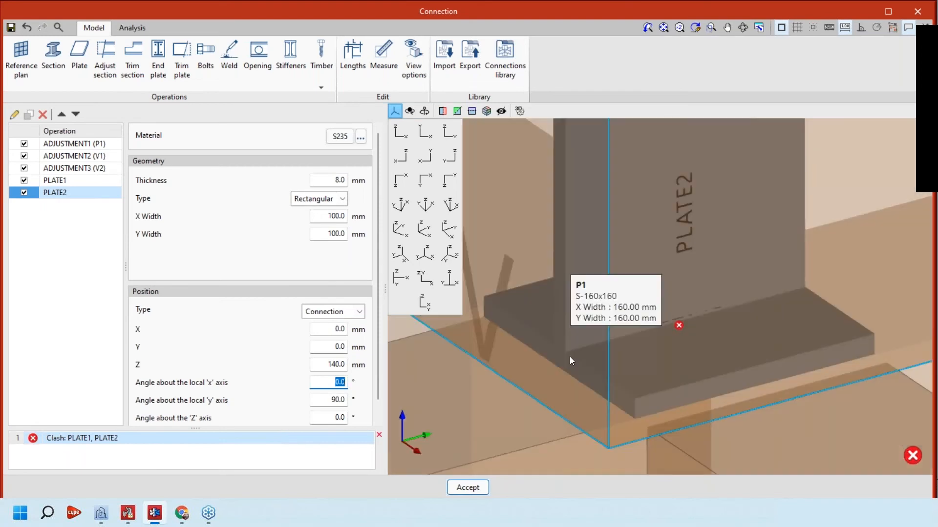
pyautogui.scroll(-1, 570, 361)
pyautogui.scroll(1, 562, 315)
pyautogui.scroll(-2, 638, 283)
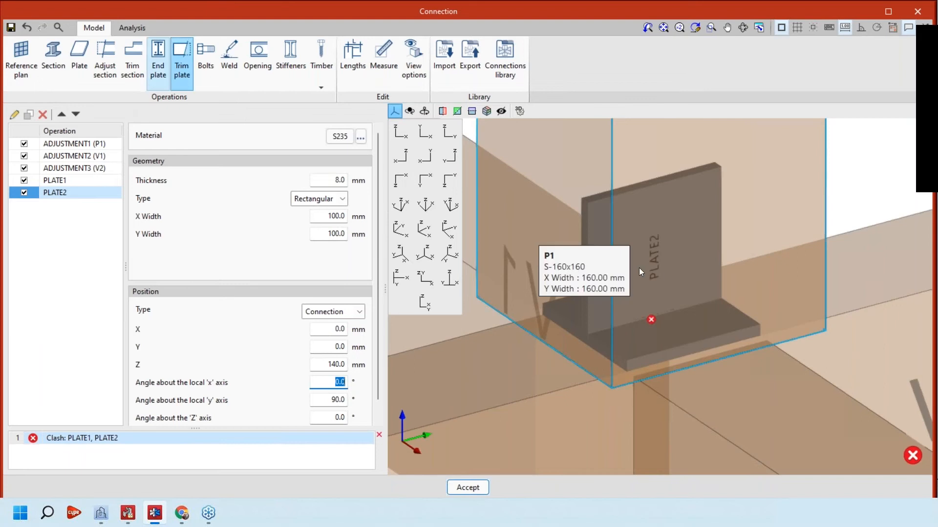
pyautogui.moveTo(639, 267); pyautogui.dragTo(613, 344, button='middle')
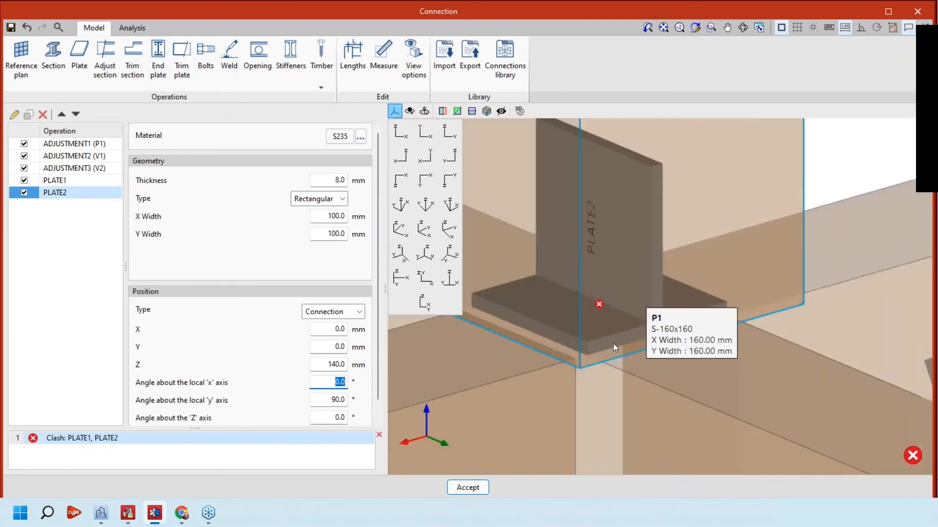
pyautogui.scroll(1, 613, 344)
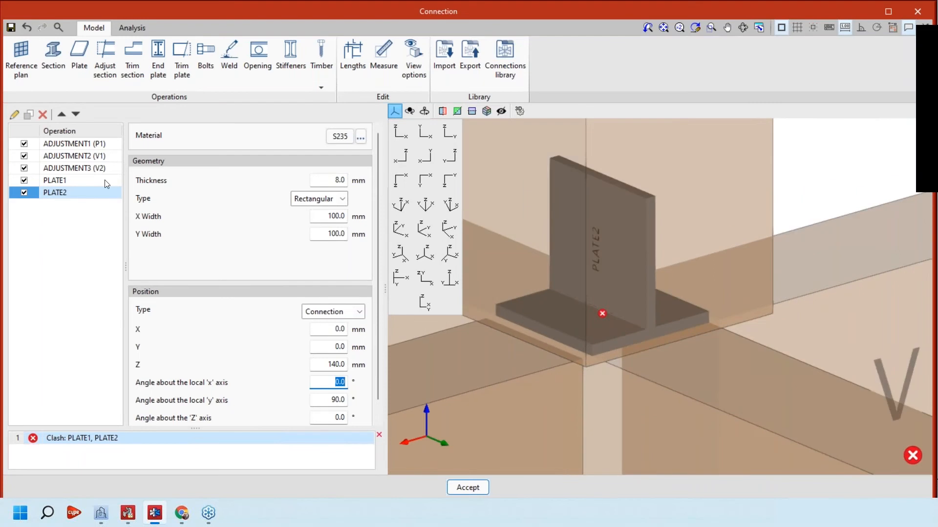
# - Add a plate trim that slices PLATE2 with PLATE1 on the front face
pyautogui.click(181, 82)
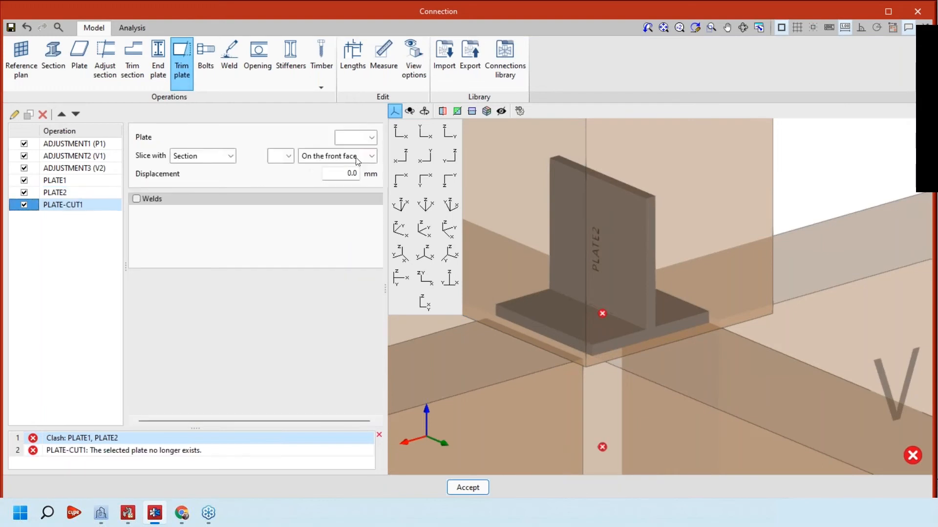
pyautogui.click(360, 138)
pyautogui.click(361, 162)
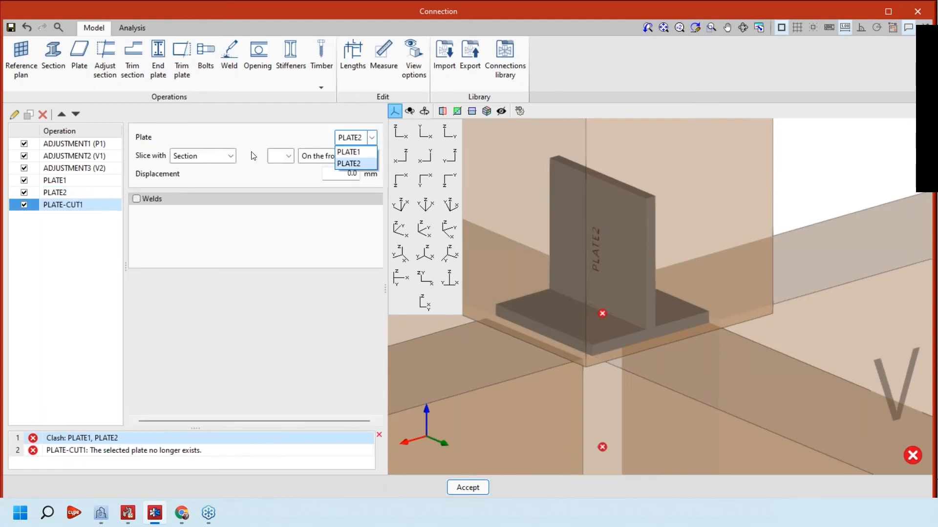
pyautogui.click(226, 156)
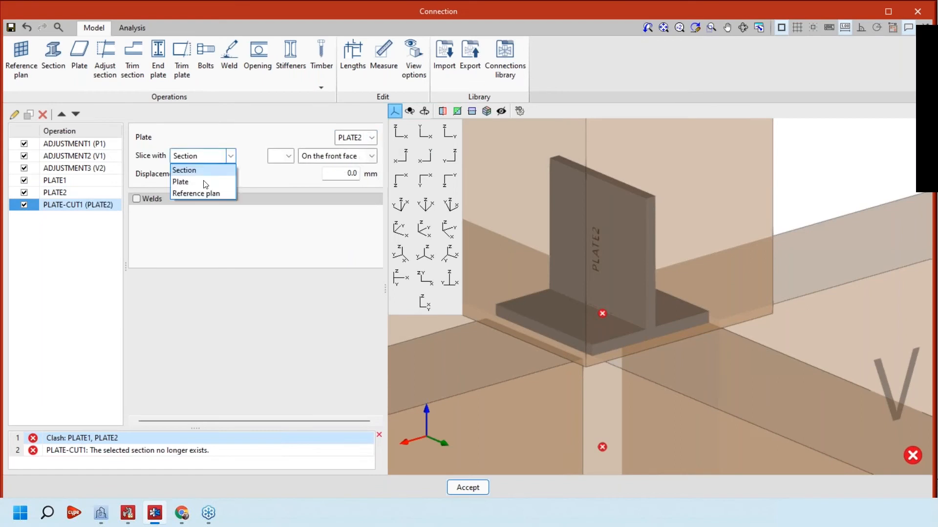
pyautogui.click(204, 182)
pyautogui.click(288, 156)
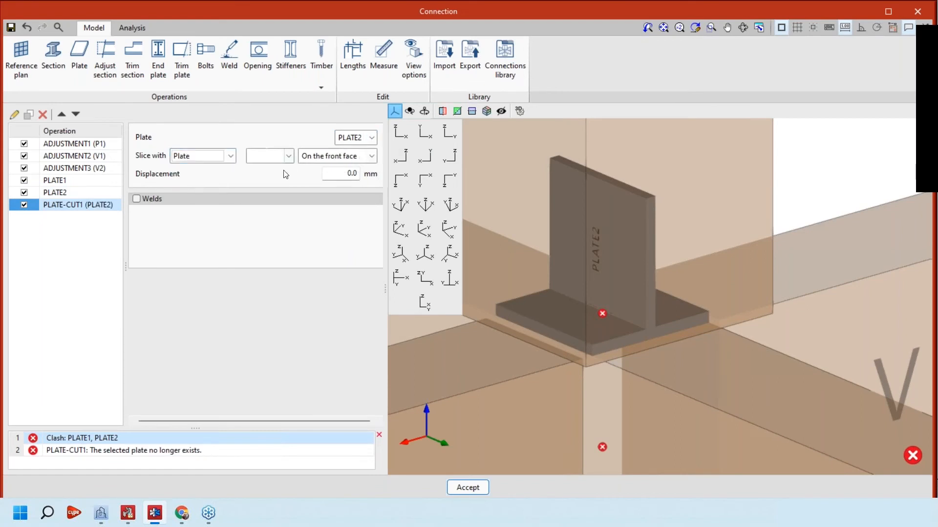
pyautogui.click(289, 156)
pyautogui.click(280, 182)
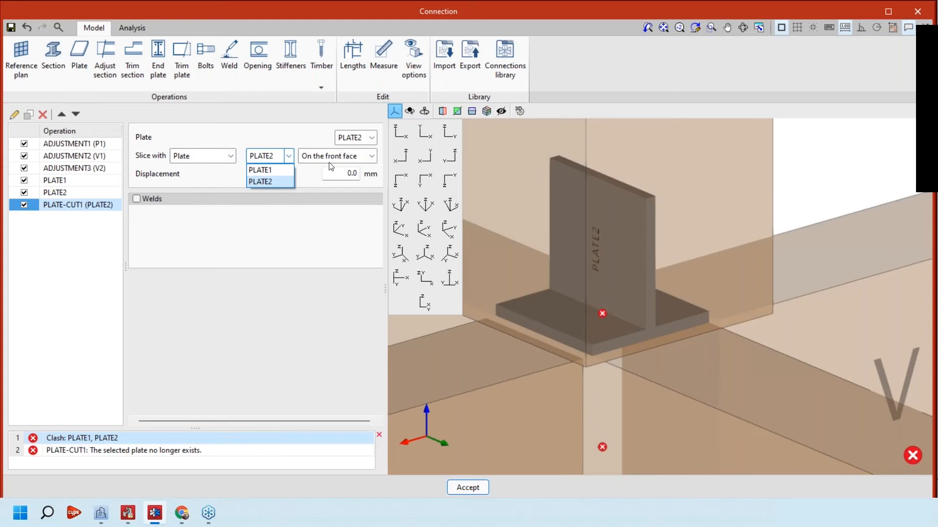
pyautogui.press('Up')
pyautogui.press('Return')
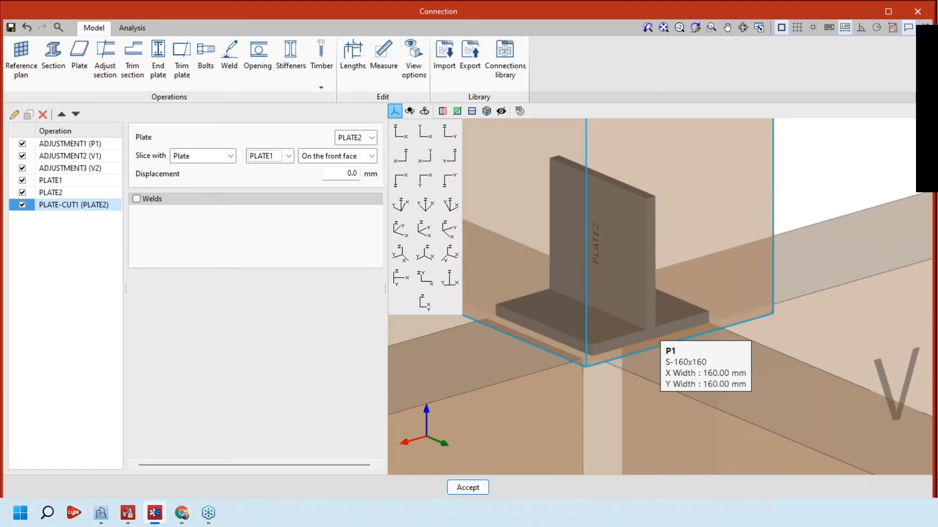
# - Enable welds in the plate trim along the joint between the upright and horizontal plates
pyautogui.moveTo(608, 341); pyautogui.dragTo(666, 332, button='middle')
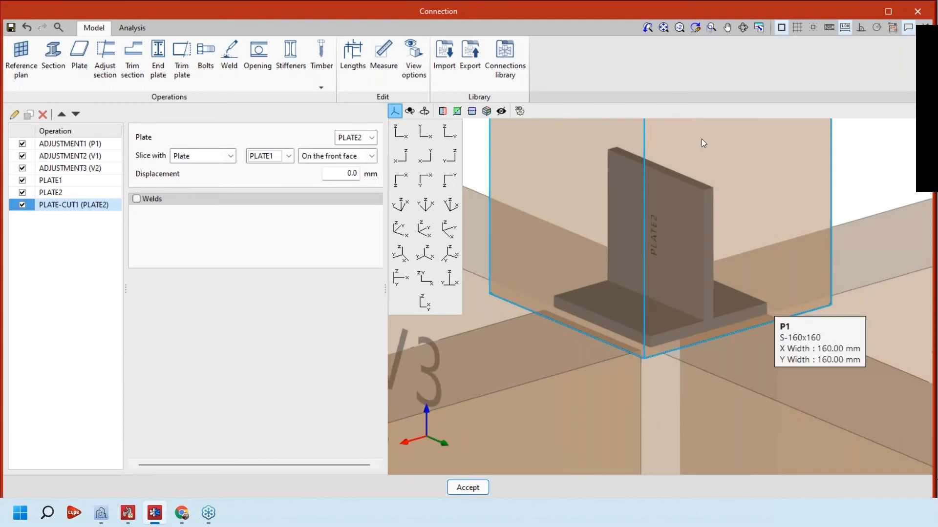
pyautogui.scroll(2, 702, 309)
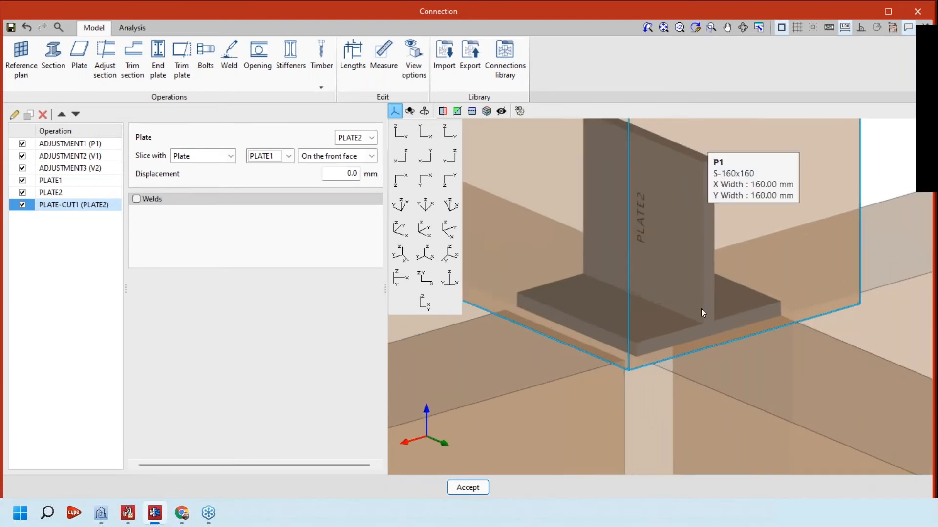
pyautogui.scroll(-1, 717, 311)
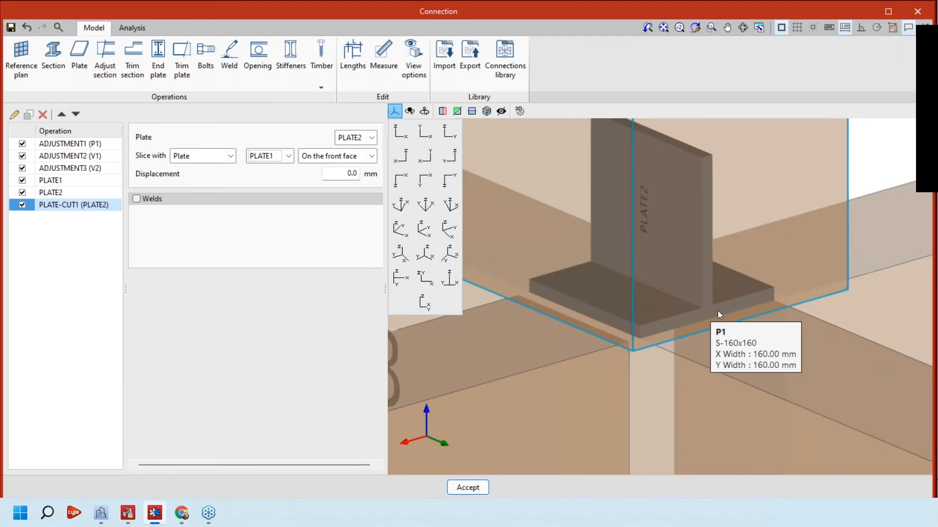
pyautogui.scroll(-2, 717, 311)
pyautogui.keyDown('shift'); pyautogui.moveTo(717, 311); pyautogui.dragTo(791, 348, button='middle'); pyautogui.keyUp('shift')
pyautogui.scroll(2, 607, 212)
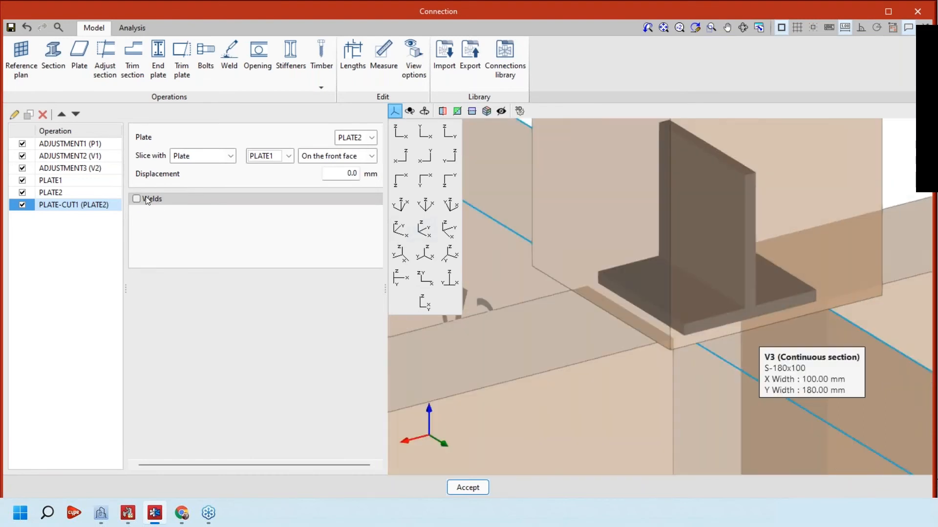
pyautogui.click(136, 199)
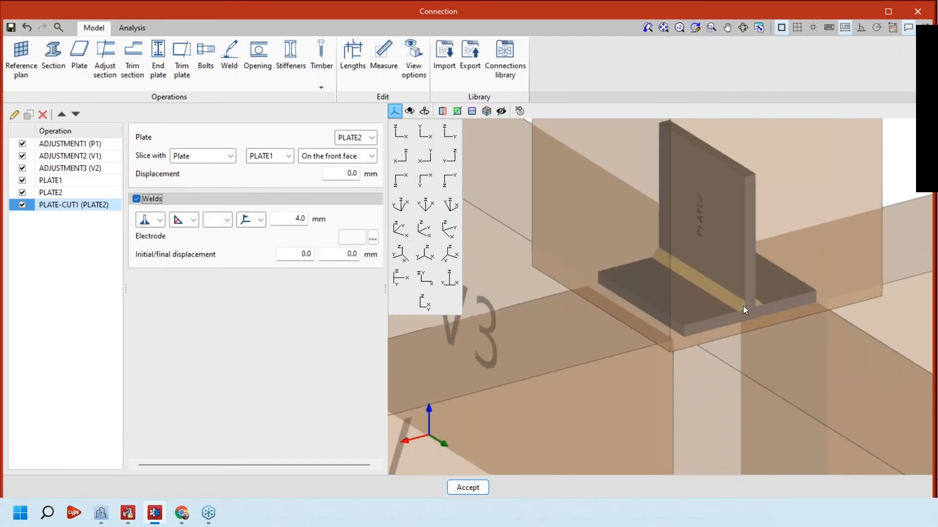
pyautogui.scroll(3, 743, 306)
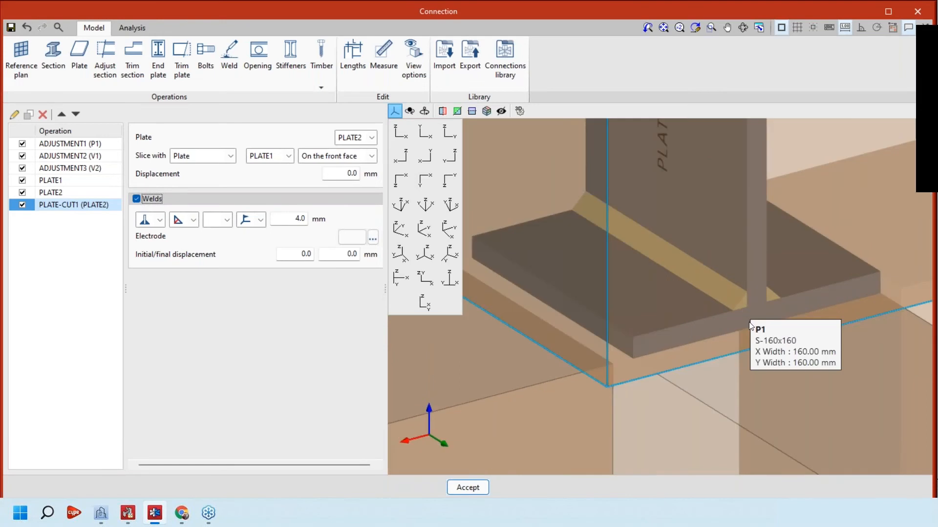
pyautogui.scroll(-2, 751, 325)
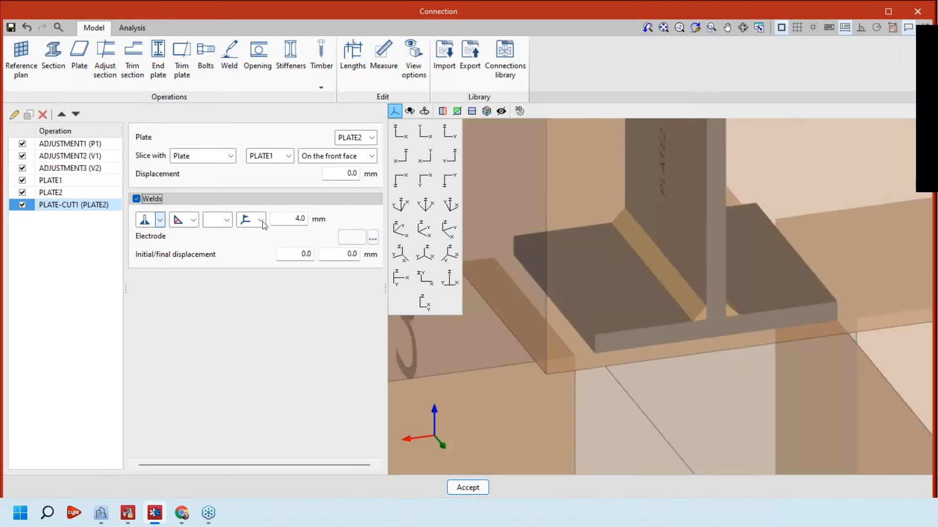
# - Try the one-sided weld options for the plate joint and restore the weld on both sides of the upright plate
pyautogui.click(159, 220)
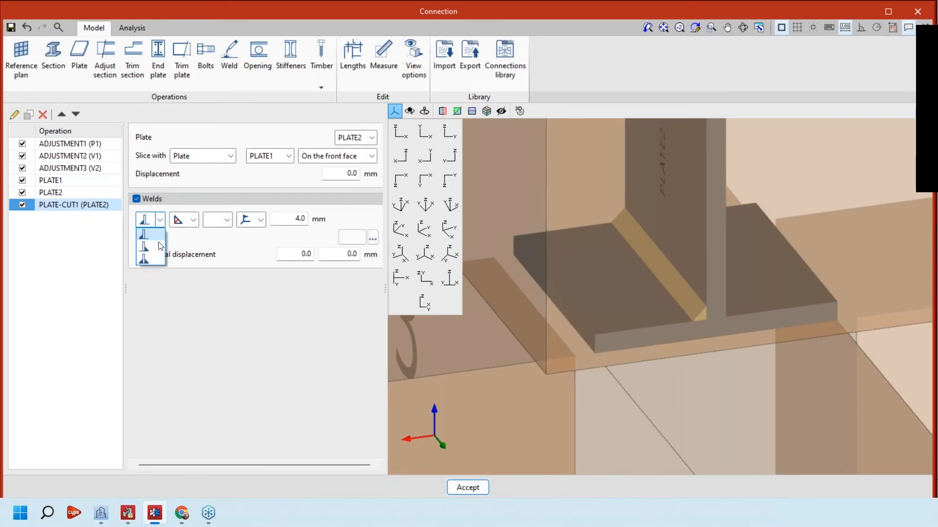
pyautogui.click(161, 245)
pyautogui.click(159, 219)
pyautogui.click(145, 258)
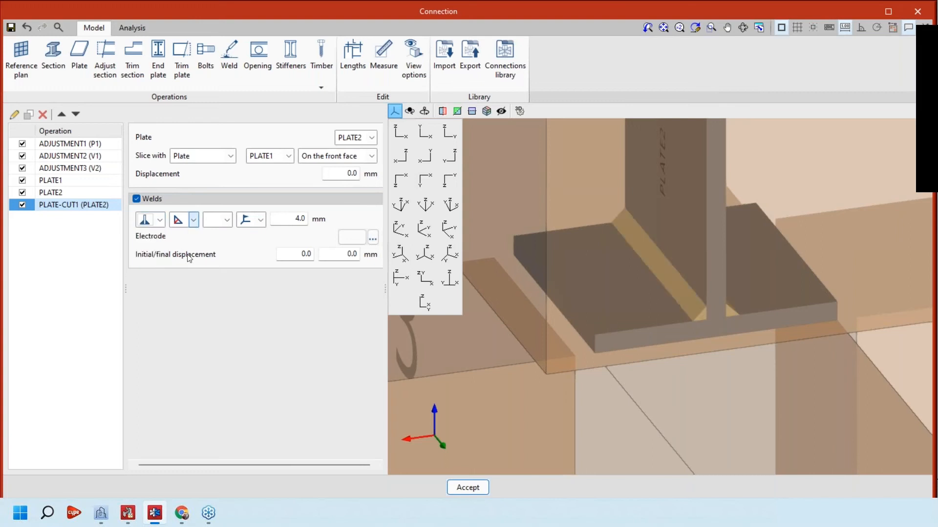
# - Choose the triangular fillet weld type with a concave surface finish for the weld between the two plates
pyautogui.click(193, 220)
pyautogui.click(186, 246)
pyautogui.click(227, 219)
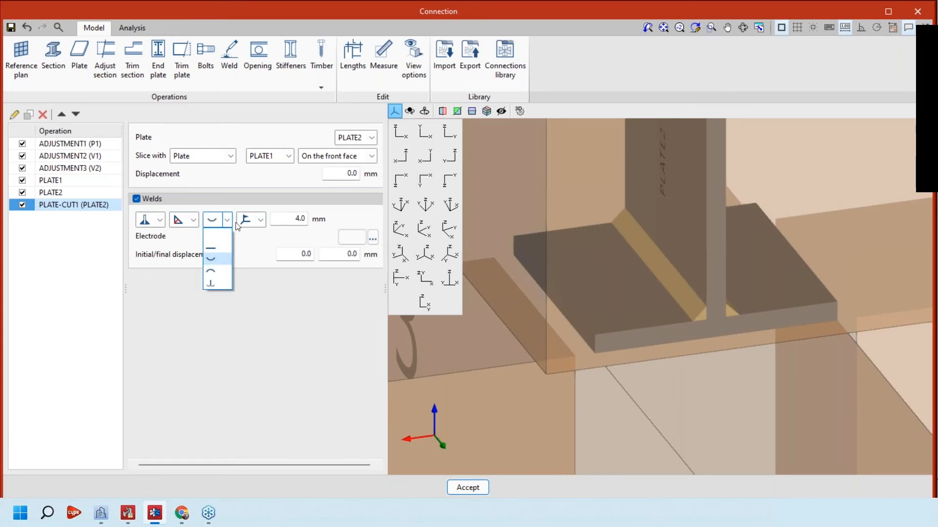
pyautogui.click(224, 260)
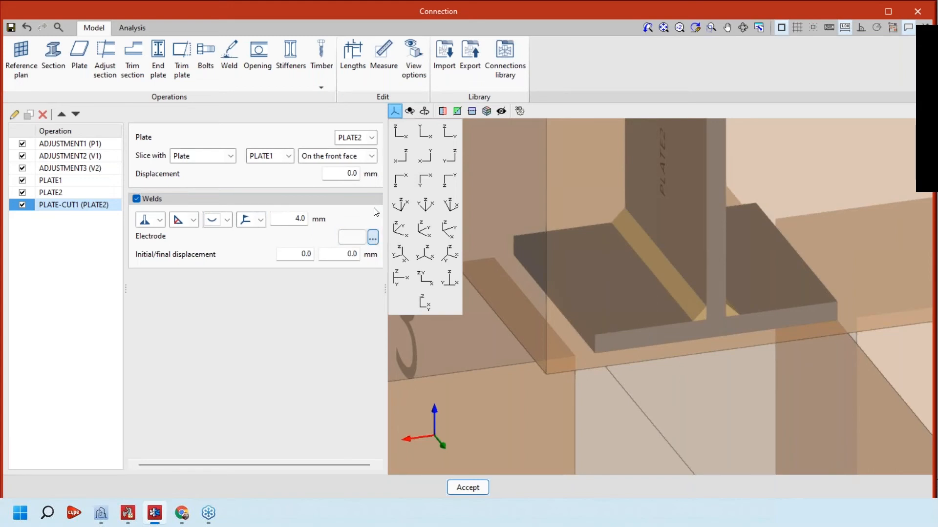
# - Set the reference of the plate weld's electrode to E1
pyautogui.click(373, 238)
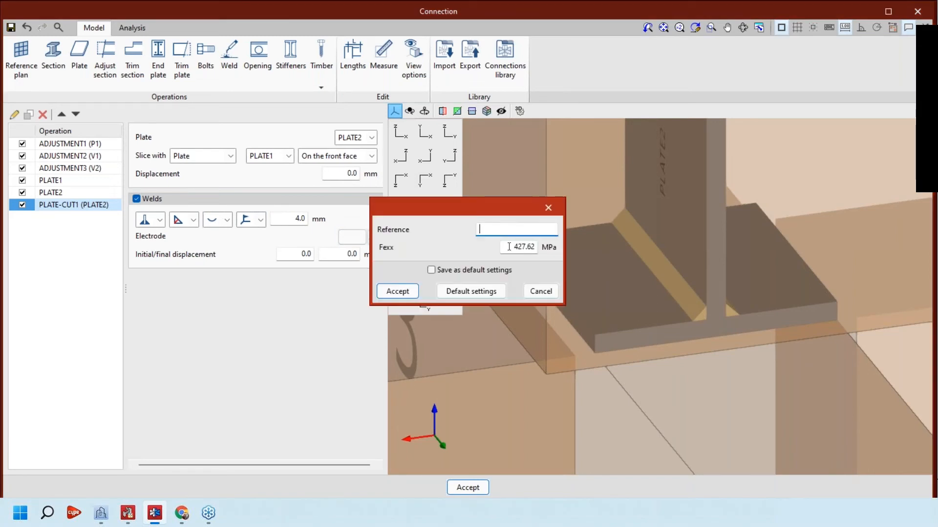
pyautogui.write('E1')
pyautogui.press('Tab')
pyautogui.press('Return')
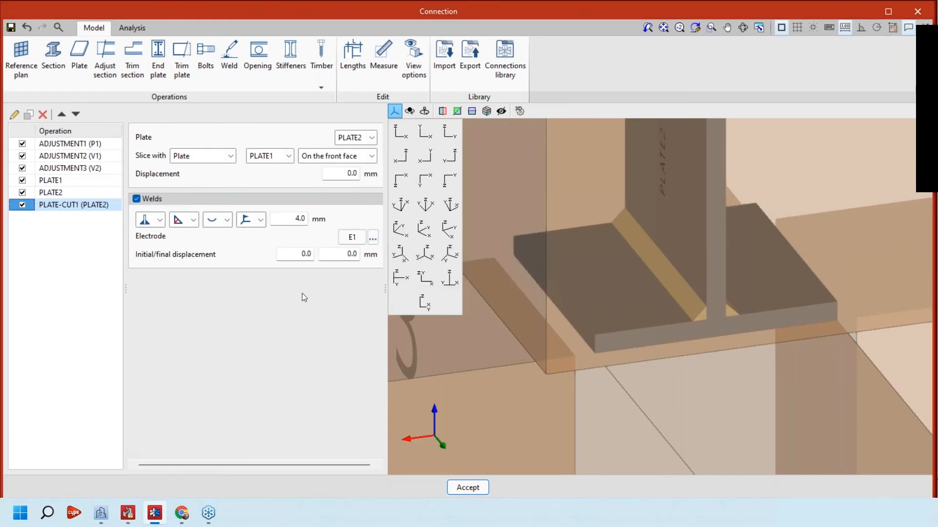
# - Set the initial and final displacements of the plate weld to 10 mm each and inspect the shortened weld
pyautogui.press('Tab')
pyautogui.write('10')
pyautogui.press('Tab')
pyautogui.write('10')
pyautogui.press('Tab')
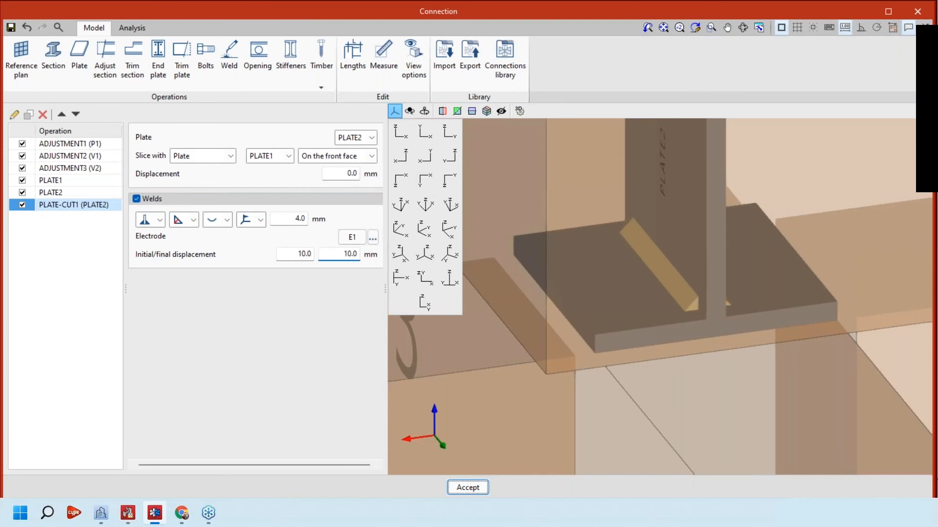
pyautogui.keyDown('shift'); pyautogui.moveTo(619, 347); pyautogui.dragTo(816, 262, button='middle'); pyautogui.keyUp('shift')
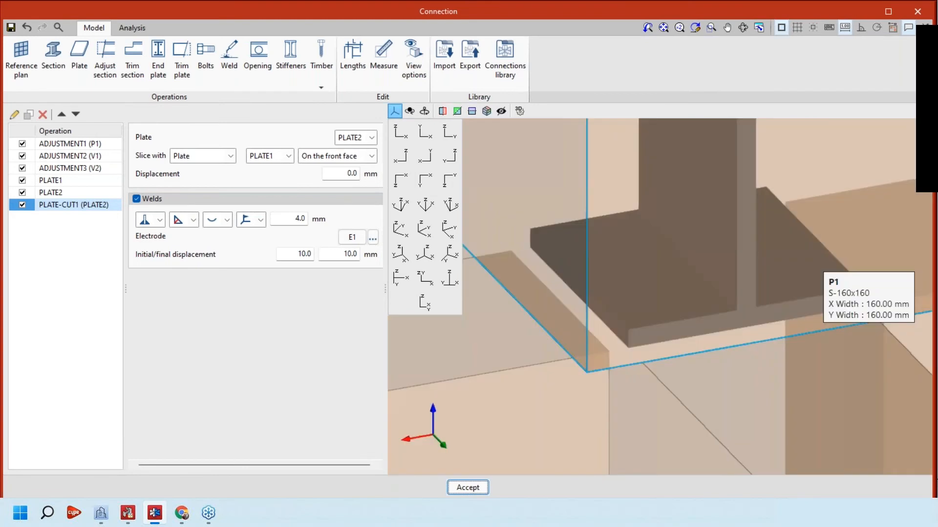
pyautogui.scroll(3, 746, 309)
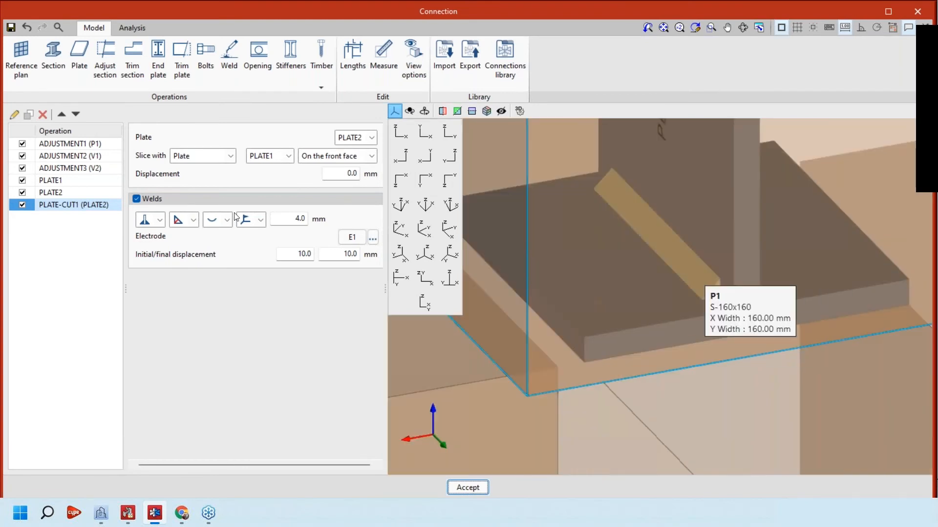
# - Reset the plate weld's initial and final displacements to 0 mm
pyautogui.doubleClick(299, 254)
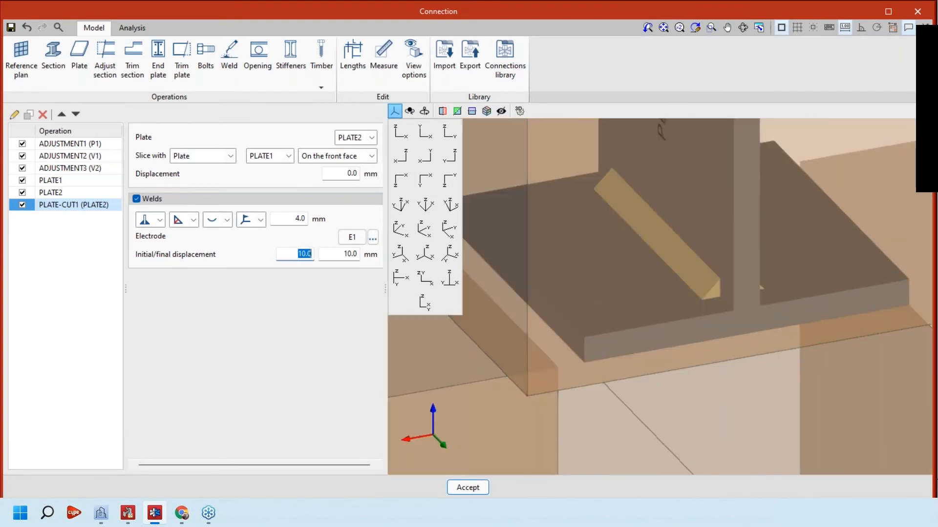
pyautogui.press('Tab')
pyautogui.hotkey('shift', 'Tab')
pyautogui.press('Tab')
pyautogui.hotkey('shift', 'Tab')
pyautogui.write('0')
pyautogui.press('Tab')
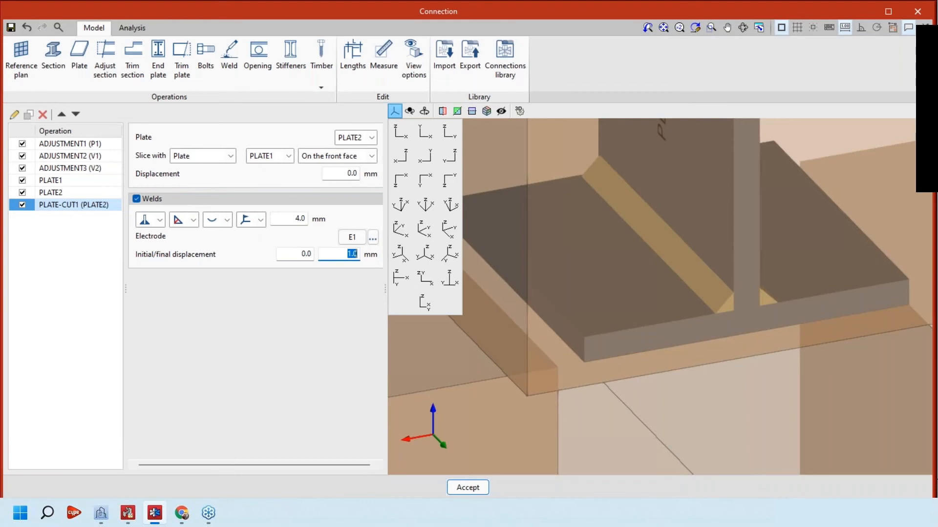
pyautogui.write('0')
pyautogui.press('Tab')
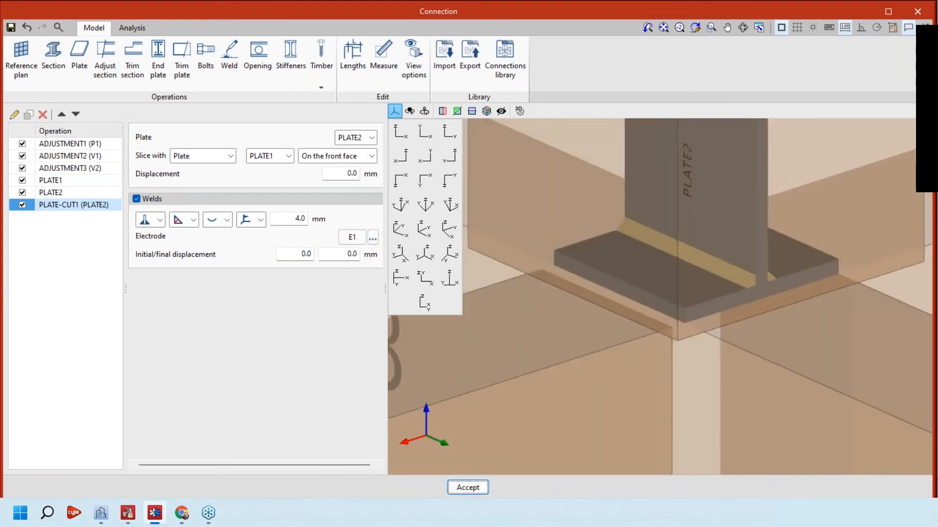
# - Examine in 3D the welded plates under post P1 and how beams V1, V2 and V3 meet at the node
pyautogui.scroll(-3, 769, 351)
pyautogui.moveTo(798, 352); pyautogui.dragTo(769, 352, button='middle')
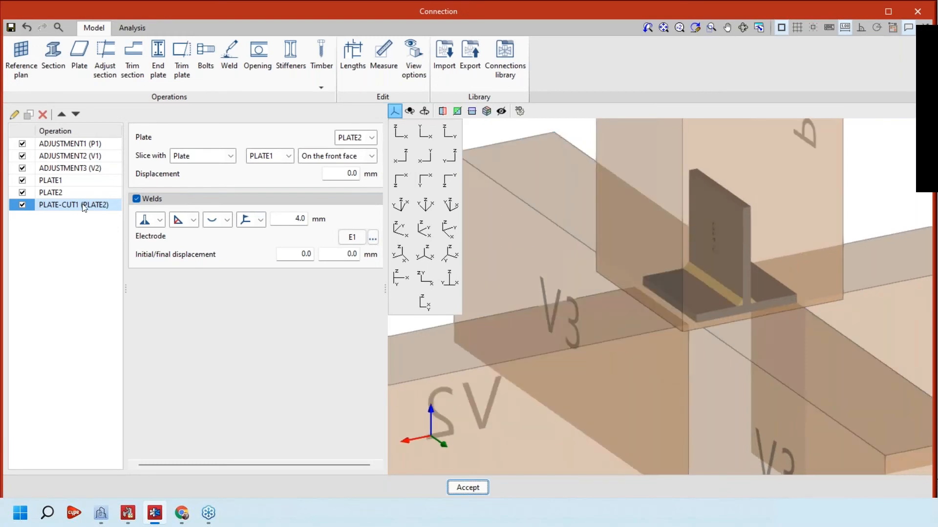
pyautogui.scroll(-3, 741, 305)
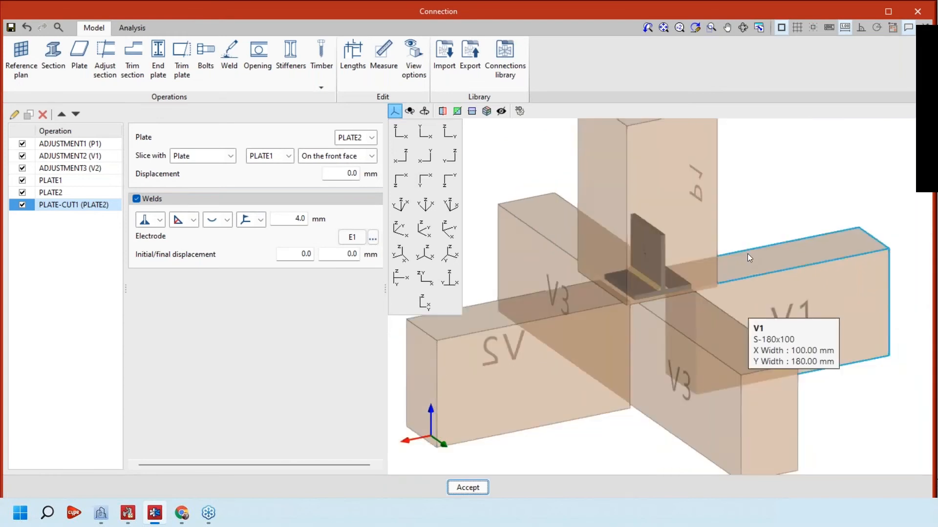
pyautogui.scroll(3, 748, 253)
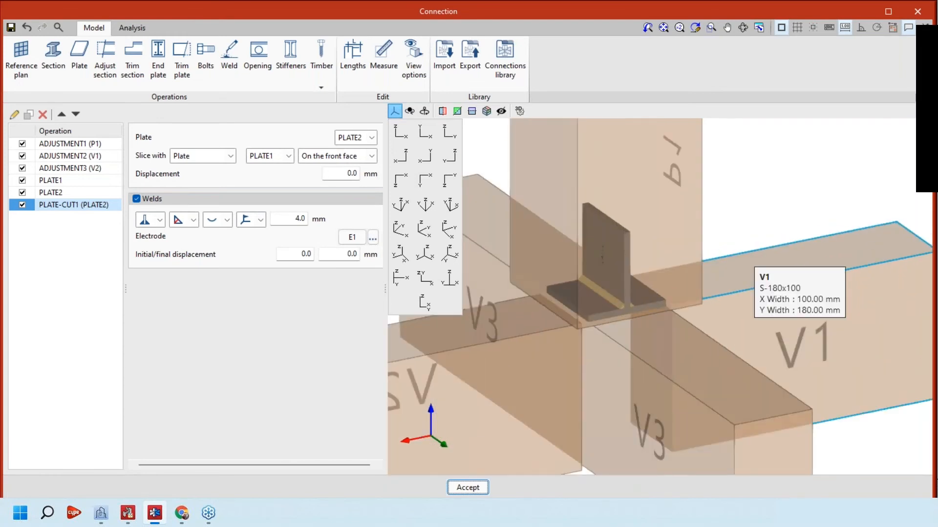
pyautogui.scroll(-1, 747, 260)
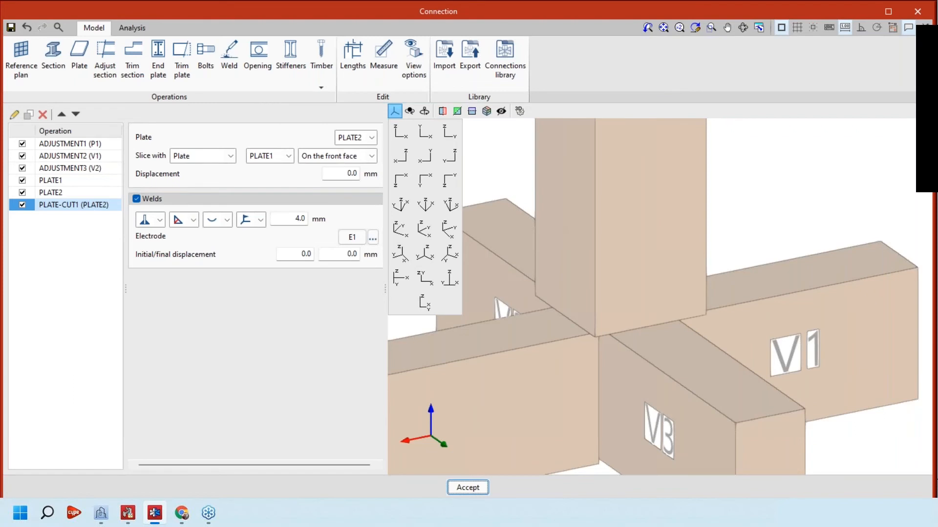
pyautogui.scroll(-3, 827, 126)
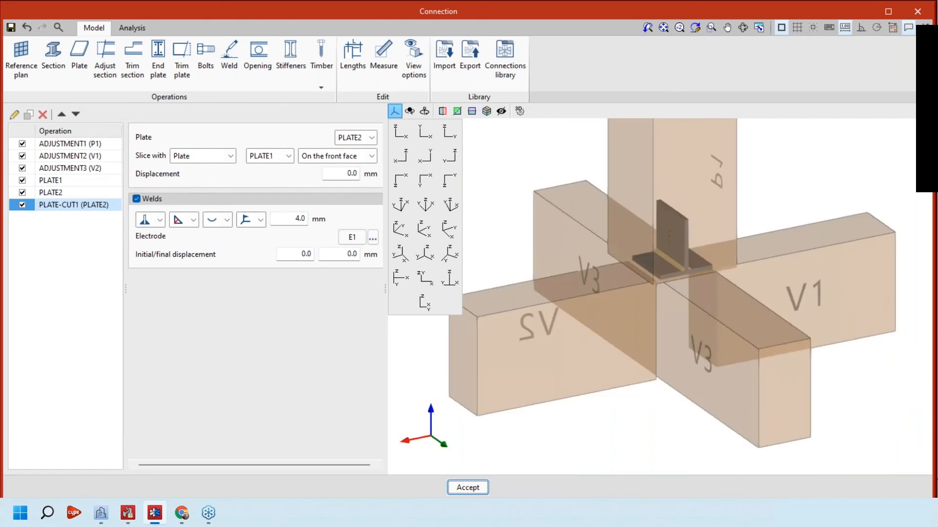
pyautogui.moveTo(733, 267); pyautogui.dragTo(714, 286, button='middle')
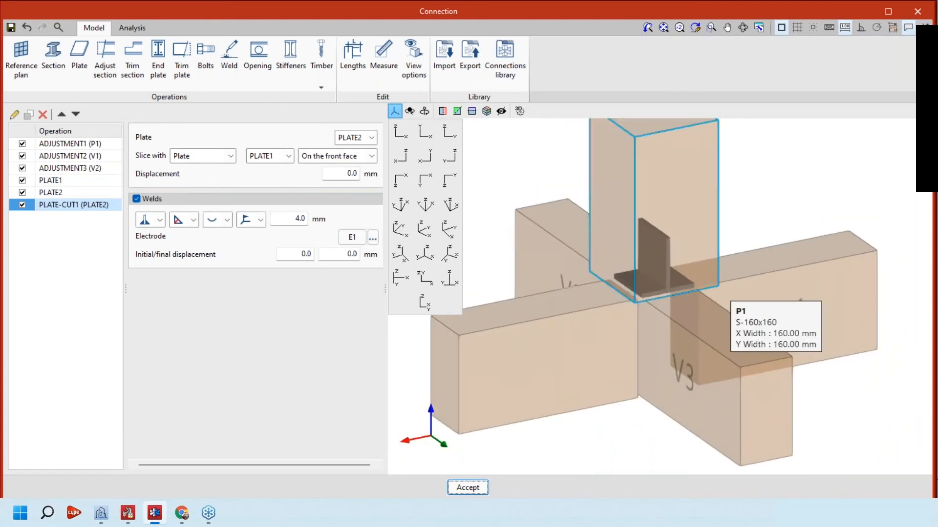
pyautogui.scroll(2, 683, 272)
pyautogui.moveTo(671, 268); pyautogui.dragTo(649, 289, button='middle')
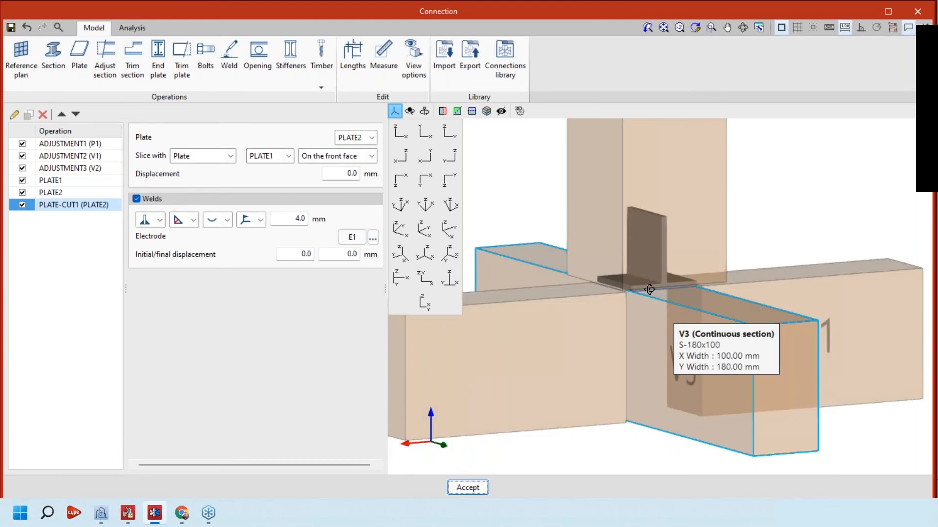
pyautogui.scroll(4, 649, 290)
pyautogui.scroll(-5, 675, 279)
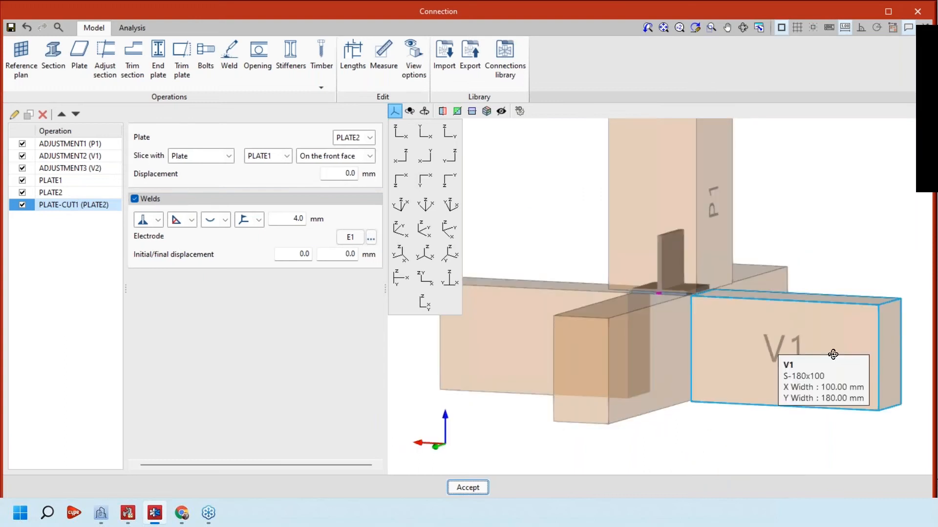
pyautogui.moveTo(833, 355); pyautogui.dragTo(713, 372, button='middle')
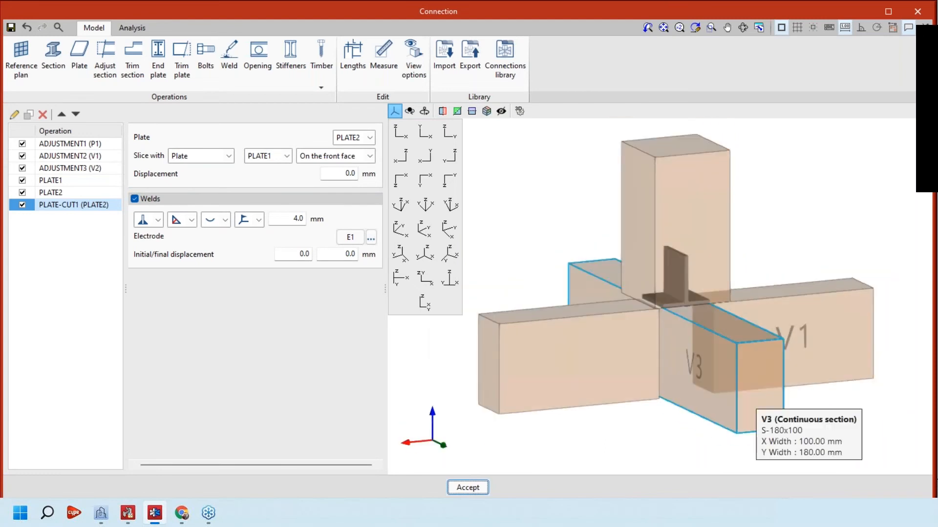
# - Make a copy of PLATE1 and attach it to the right face of section V3
pyautogui.moveTo(750, 402); pyautogui.dragTo(552, 397, button='middle')
pyautogui.click(79, 186)
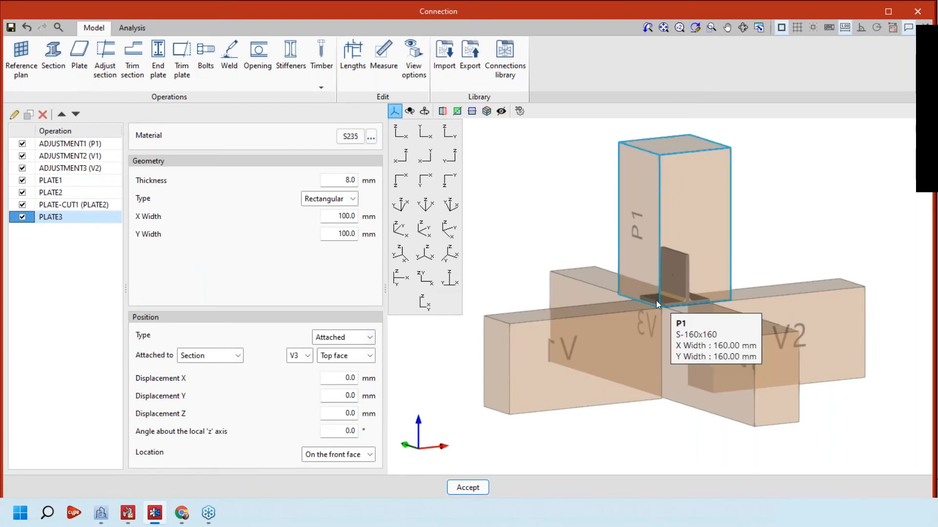
pyautogui.click(346, 355)
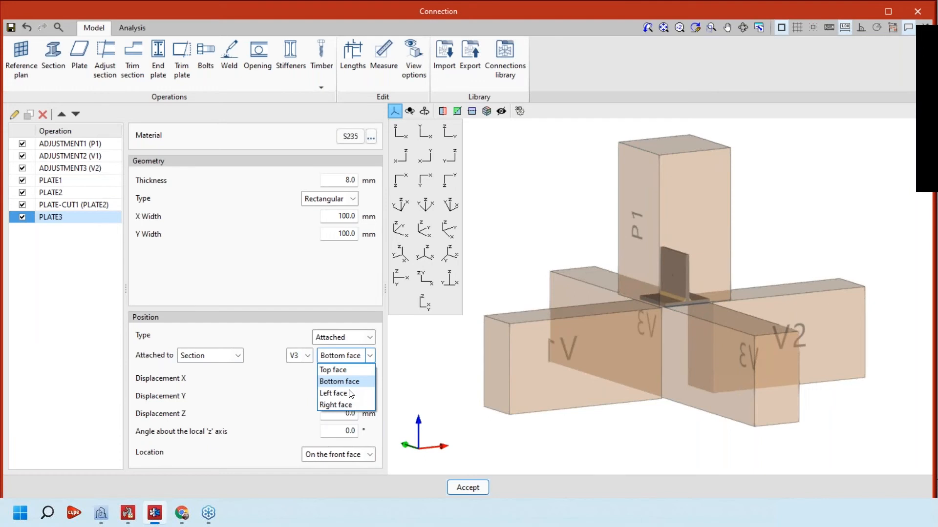
pyautogui.click(351, 394)
pyautogui.click(346, 361)
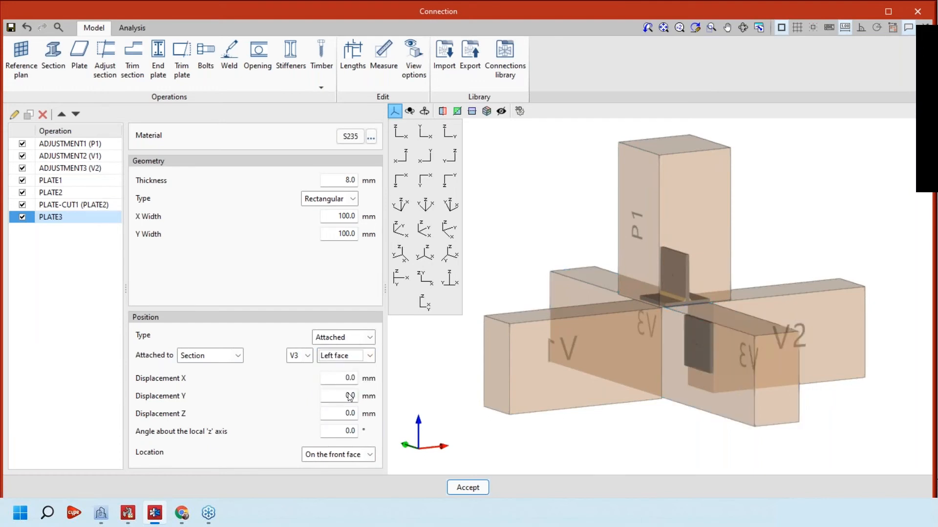
pyautogui.press('Down')
pyautogui.press('Return')
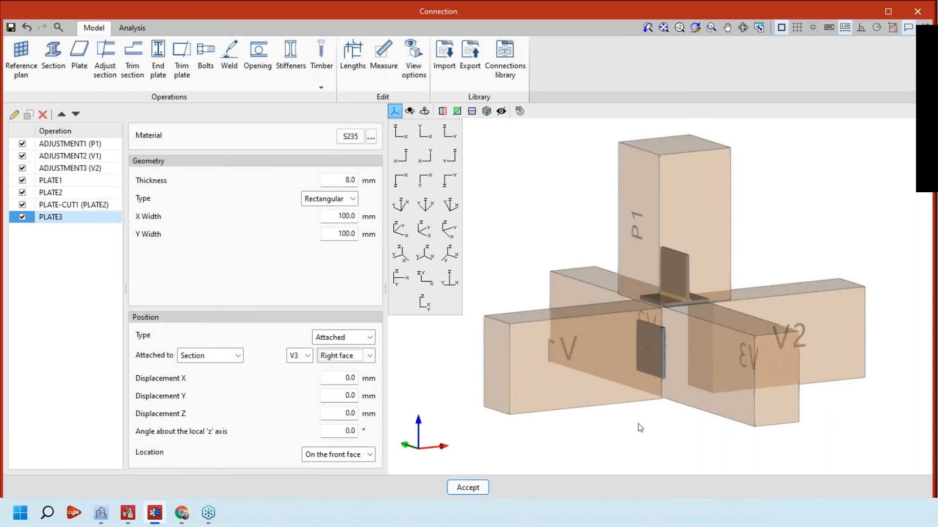
pyautogui.moveTo(640, 428); pyautogui.dragTo(576, 400, button='middle')
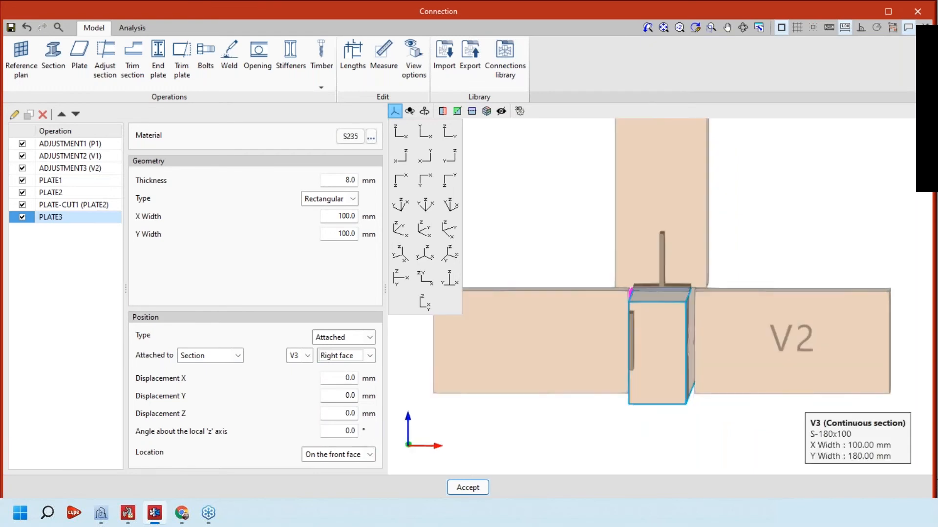
pyautogui.click(401, 133)
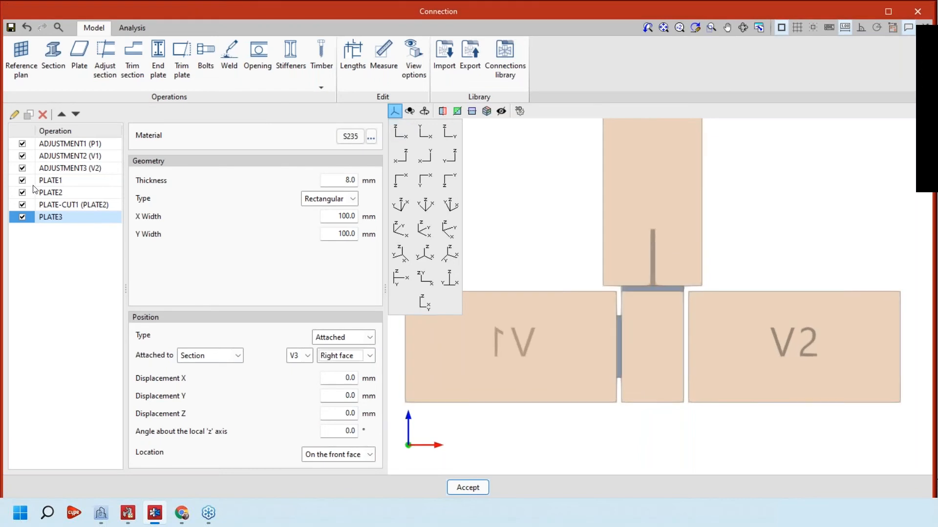
# - Make a copy of PLATE2 with its angle about the local y axis and its Z position both set to 0
pyautogui.click(49, 193)
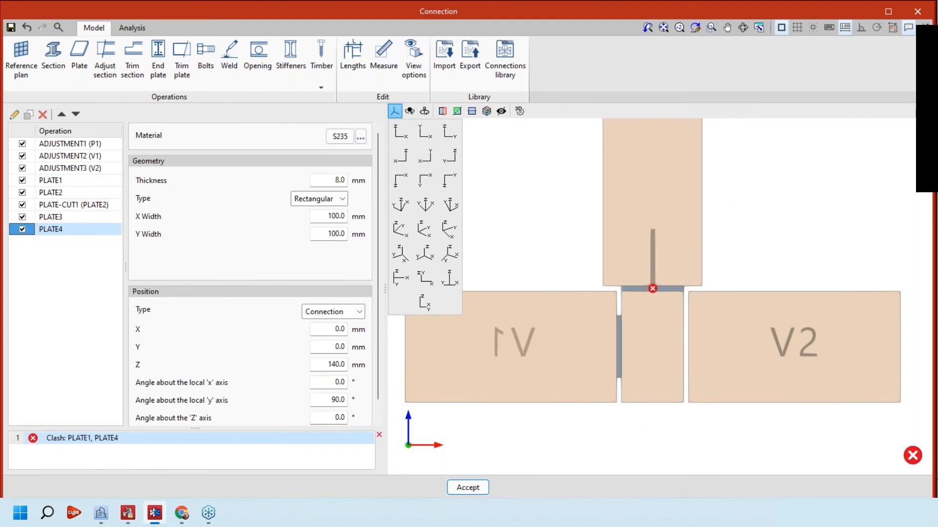
pyautogui.doubleClick(338, 400)
pyautogui.write('0')
pyautogui.press('Tab')
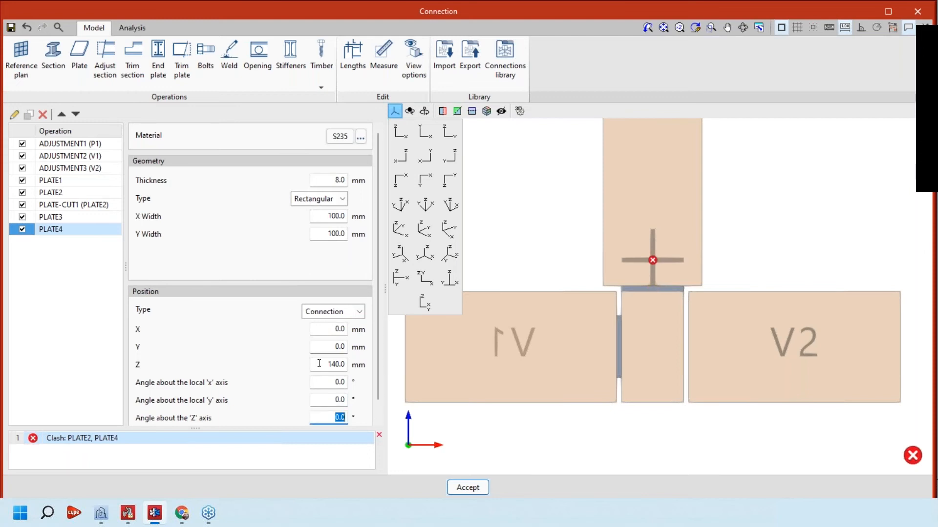
pyautogui.click(336, 365)
pyautogui.write('0')
pyautogui.press('Tab')
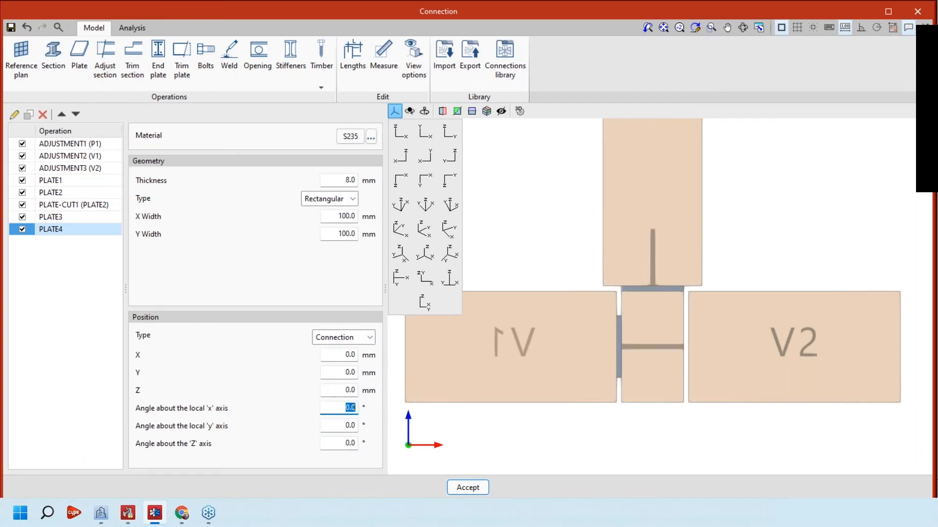
# - Try a Y position of 140 mm for the copied horizontal plate and reset it to 0 mm
pyautogui.click(345, 372)
pyautogui.write('140')
pyautogui.press('Tab')
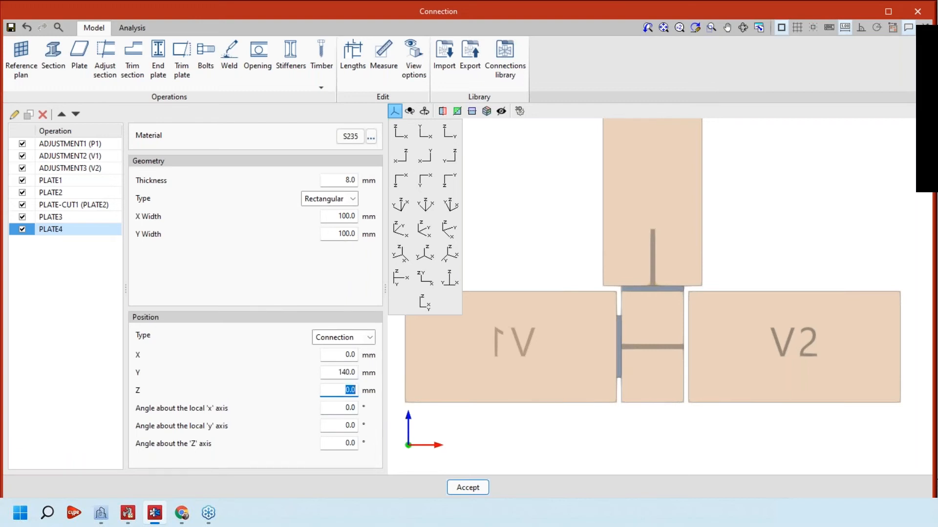
pyautogui.click(346, 373)
pyautogui.write('0')
pyautogui.press('Tab')
# - Move the copied horizontal plate into beam V1 against the plate on V3 by setting its X position to -100 mm
pyautogui.click(346, 355)
pyautogui.write('140')
pyautogui.press('Tab')
pyautogui.click(335, 352)
pyautogui.write('-')
pyautogui.press('Tab')
pyautogui.click(346, 353)
pyautogui.press('BackSpace')
pyautogui.write('2')
pyautogui.press('Tab')
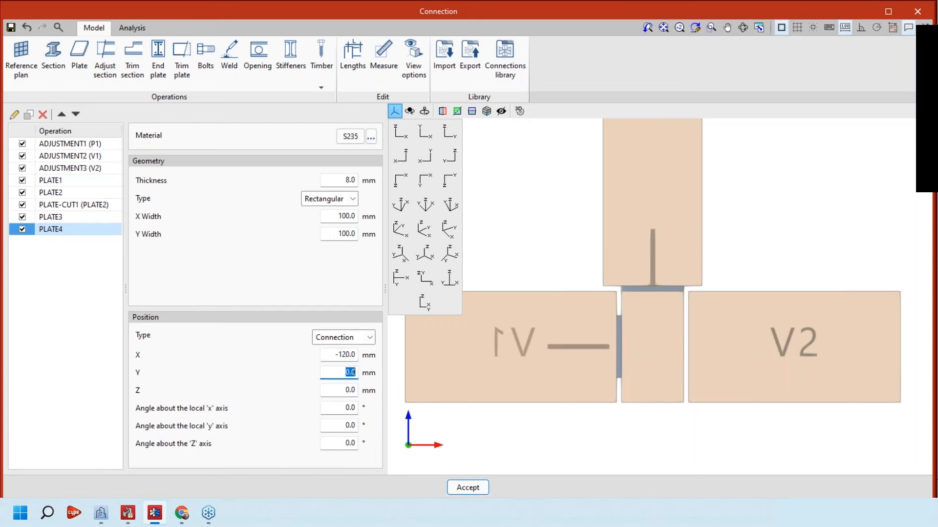
pyautogui.click(347, 355)
pyautogui.press('BackSpace')
pyautogui.write('0')
pyautogui.press('Tab')
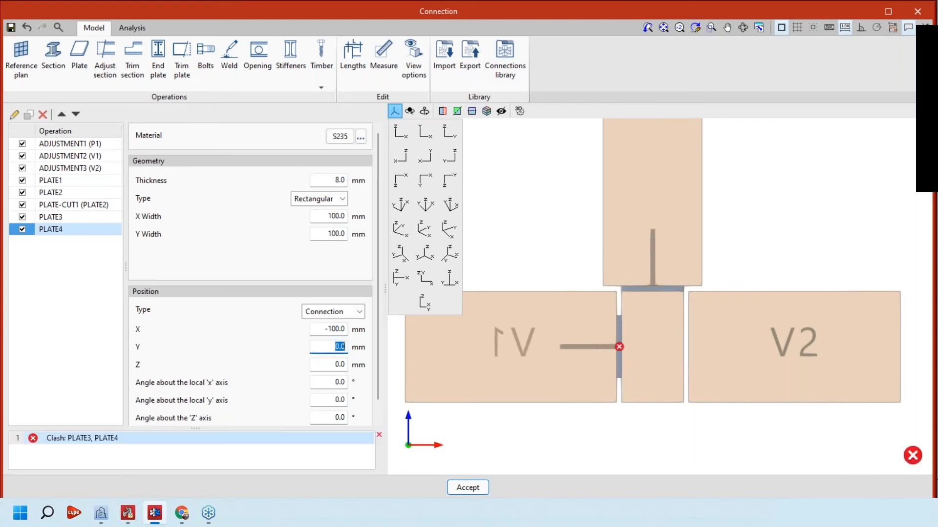
# - Make a copy of PLATE-CUT1 and set it to slice PLATE4 with PLATE3 on the front face
pyautogui.keyDown('shift'); pyautogui.moveTo(581, 348); pyautogui.dragTo(651, 342, button='middle'); pyautogui.keyUp('shift')
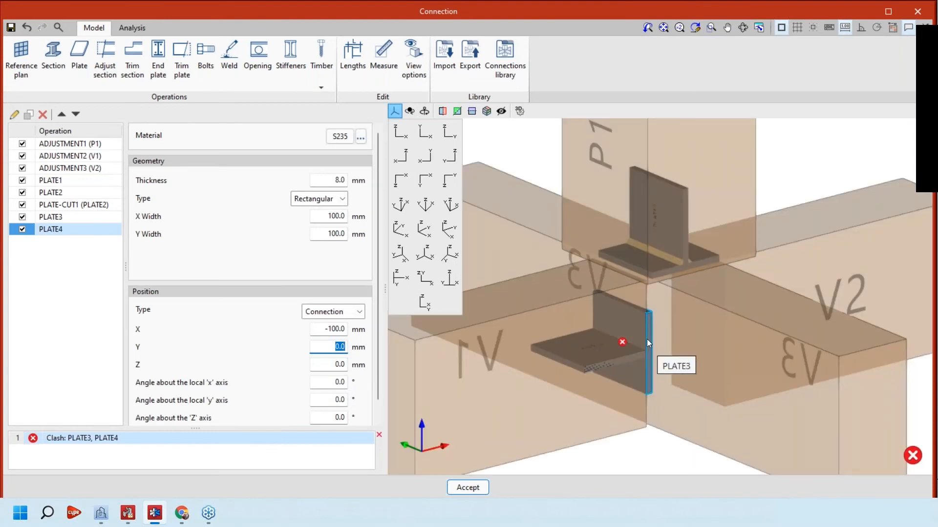
pyautogui.scroll(2, 646, 339)
pyautogui.scroll(-2, 618, 364)
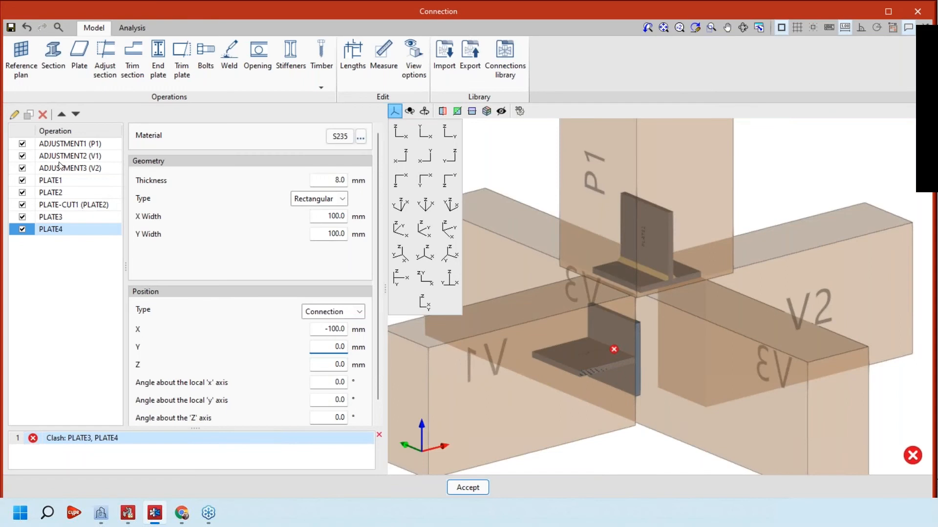
pyautogui.click(60, 204)
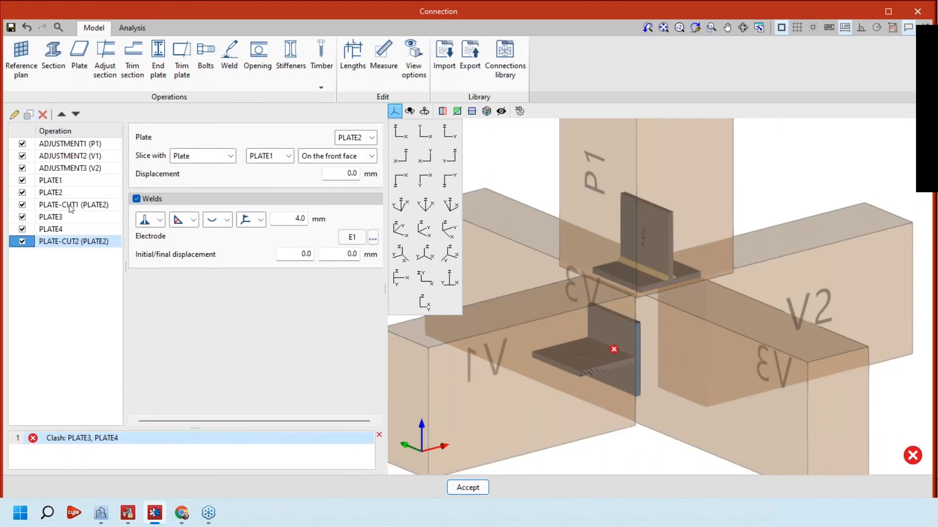
pyautogui.click(352, 139)
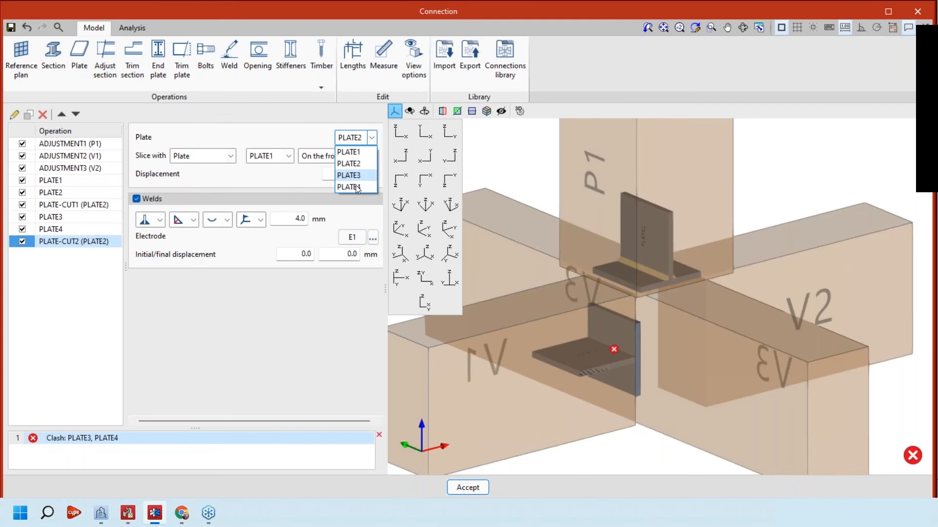
pyautogui.click(356, 187)
pyautogui.click(279, 159)
pyautogui.click(282, 192)
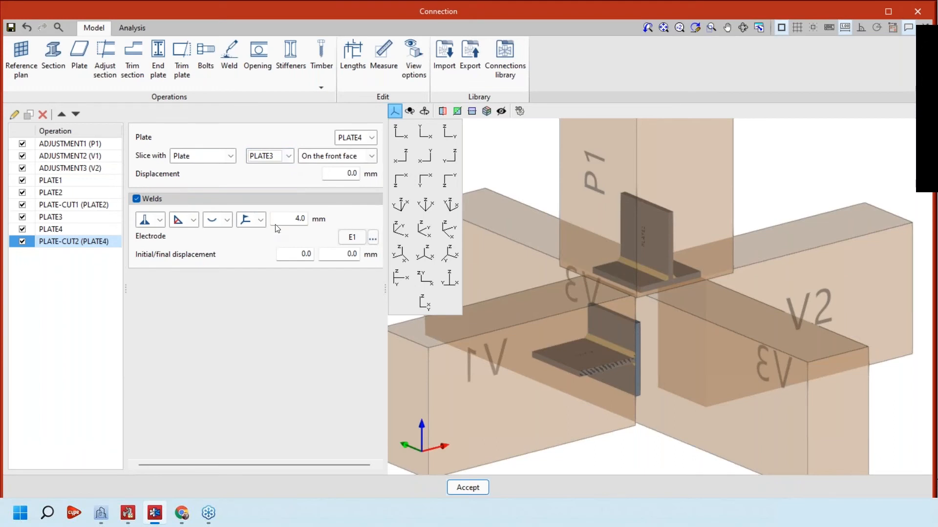
# - Make a copy of the vertical plate PLATE3 and attach it to the left face of section V3
pyautogui.moveTo(849, 365); pyautogui.dragTo(808, 357, button='middle')
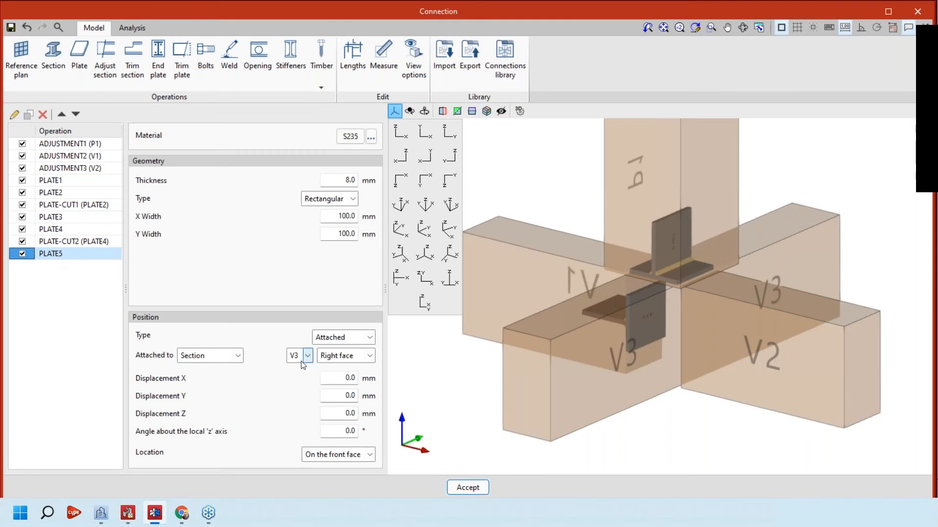
pyautogui.click(337, 358)
pyautogui.click(342, 384)
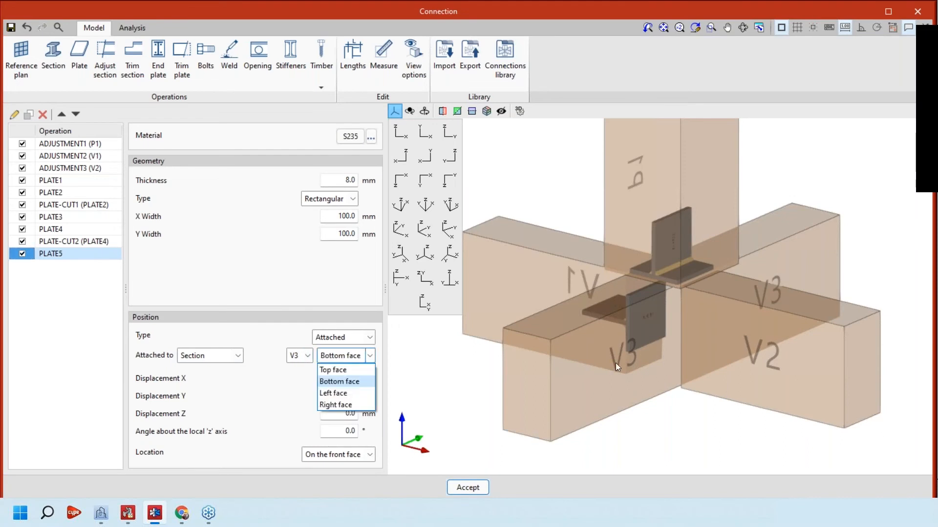
pyautogui.scroll(3, 678, 309)
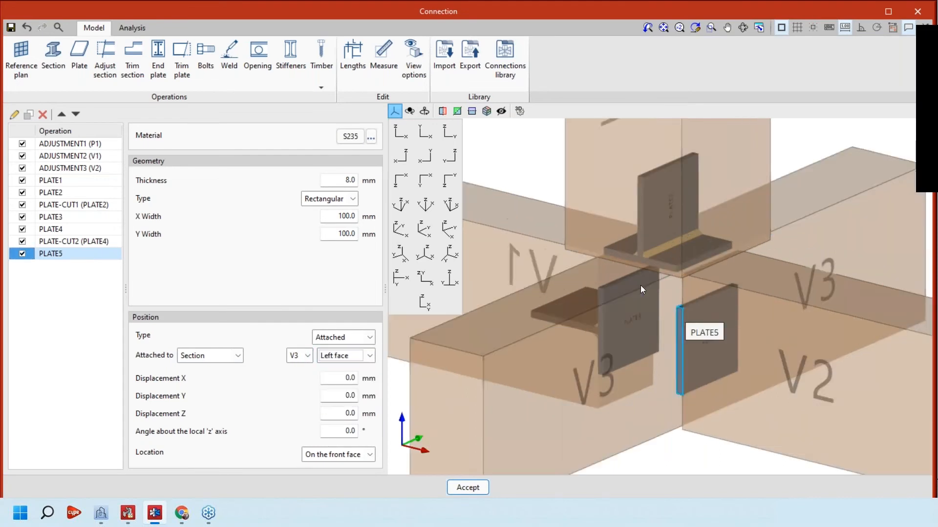
pyautogui.scroll(-2, 499, 176)
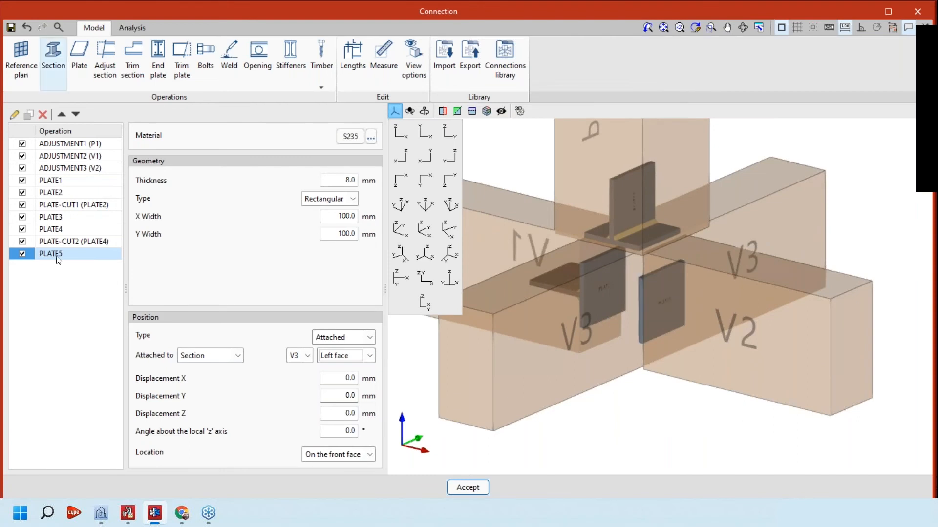
# - Make a copy of PLATE4 and move it into beam V2 by setting its X position to 100 mm
pyautogui.click(28, 114)
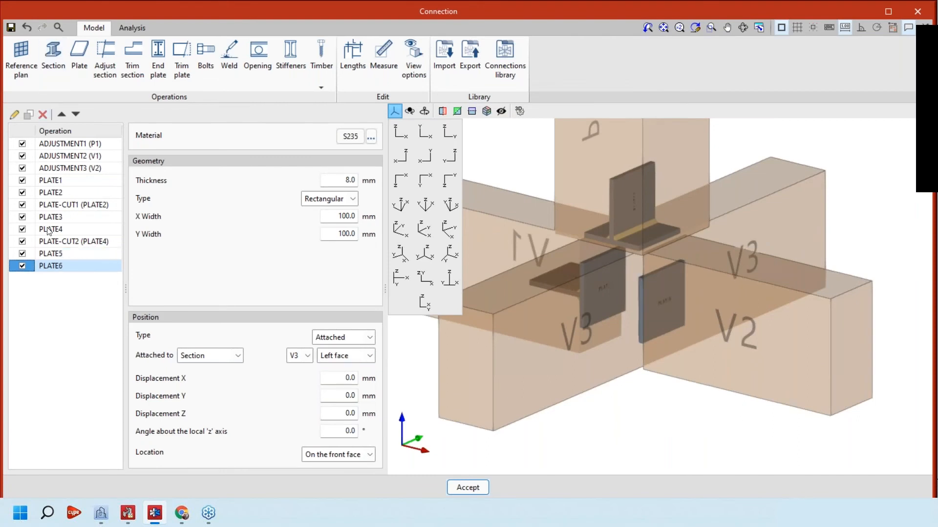
pyautogui.click(60, 228)
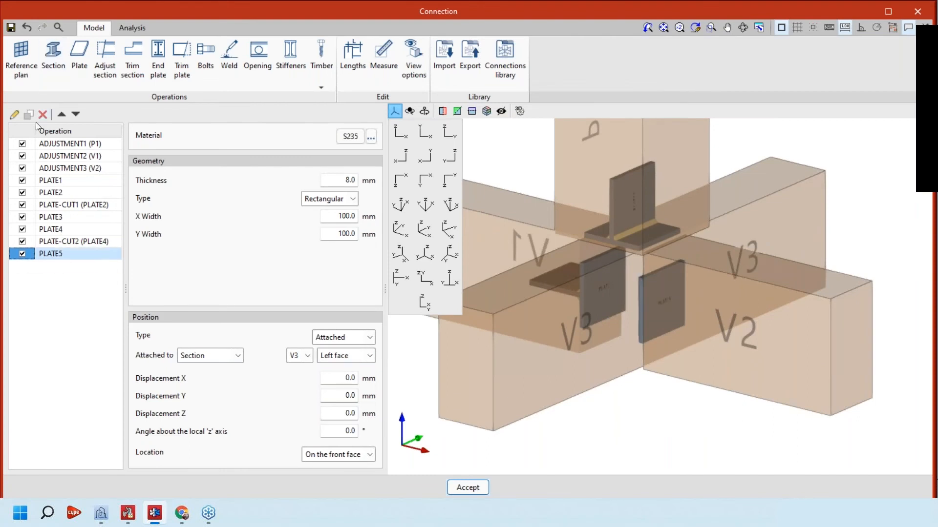
pyautogui.click(32, 115)
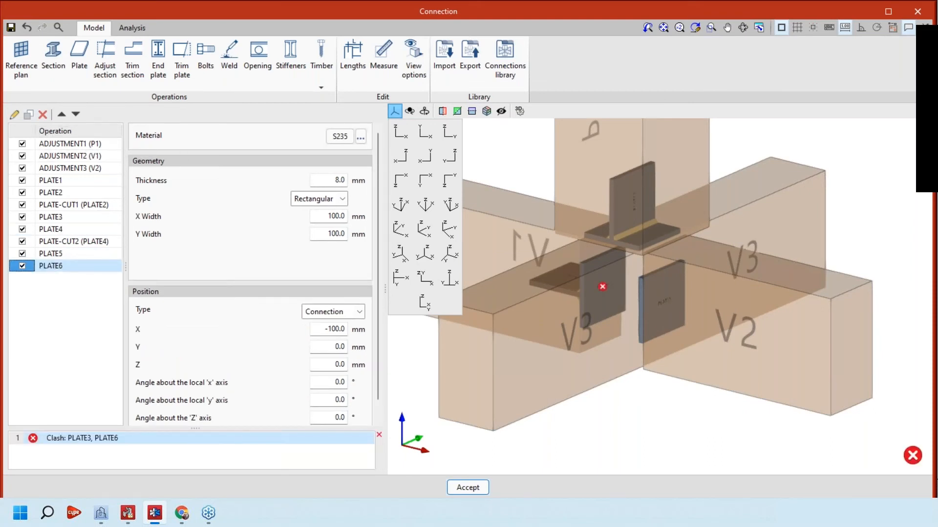
pyautogui.moveTo(329, 329); pyautogui.dragTo(325, 330)
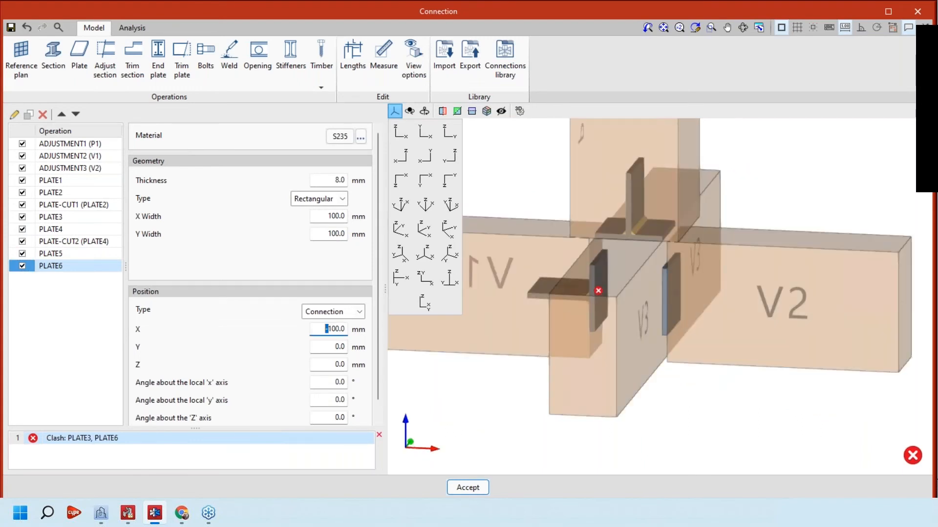
pyautogui.press('Delete')
pyautogui.press('Tab')
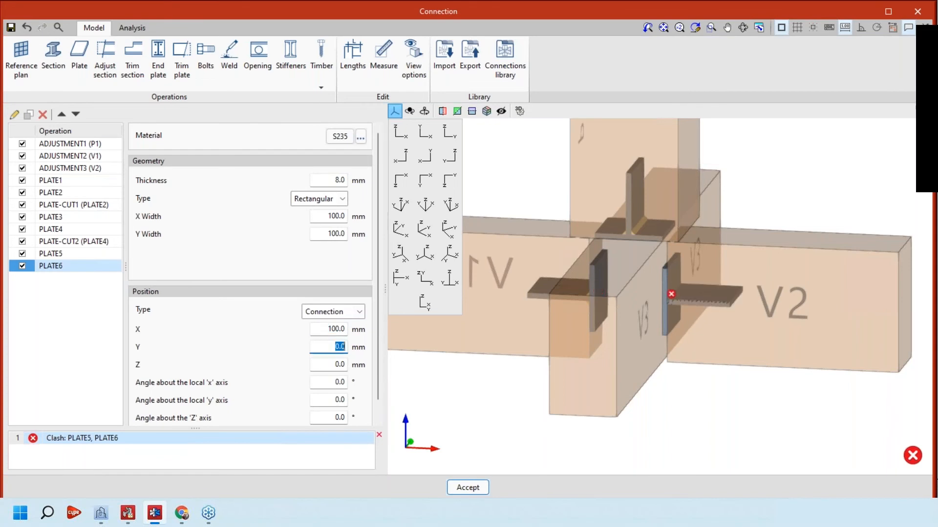
# - Make a copy of PLATE-CUT2 and set it to slice PLATE6 with PLATE5
pyautogui.keyDown('shift'); pyautogui.moveTo(708, 313); pyautogui.dragTo(527, 324, button='middle'); pyautogui.keyUp('shift')
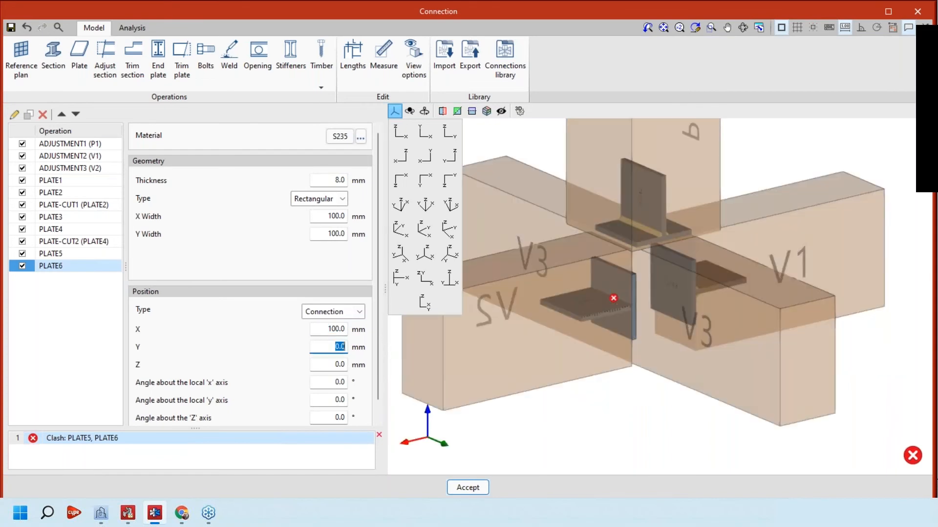
pyautogui.click(82, 245)
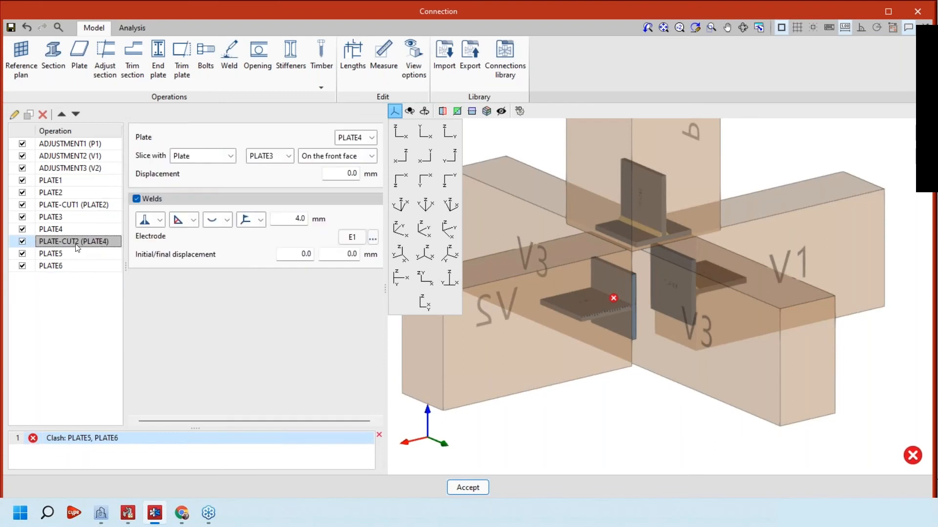
pyautogui.click(29, 116)
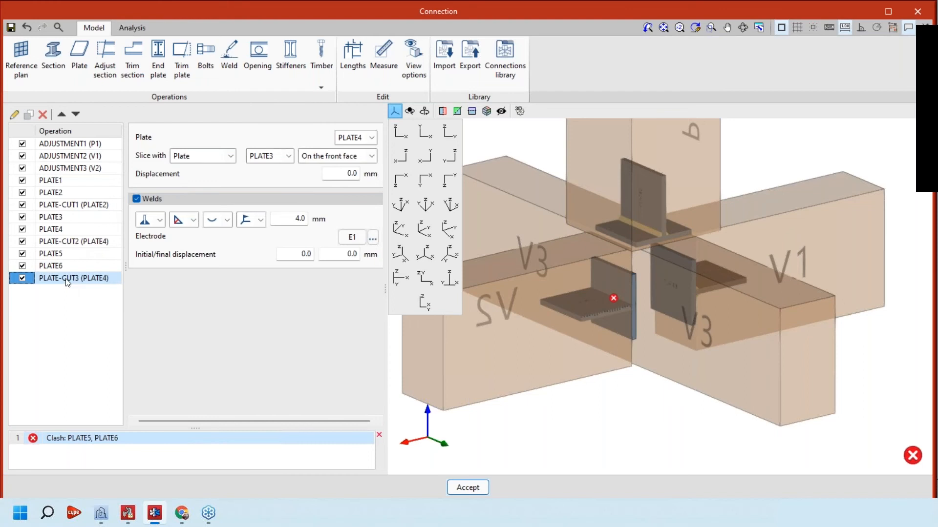
pyautogui.click(370, 143)
pyautogui.click(349, 210)
pyautogui.click(288, 155)
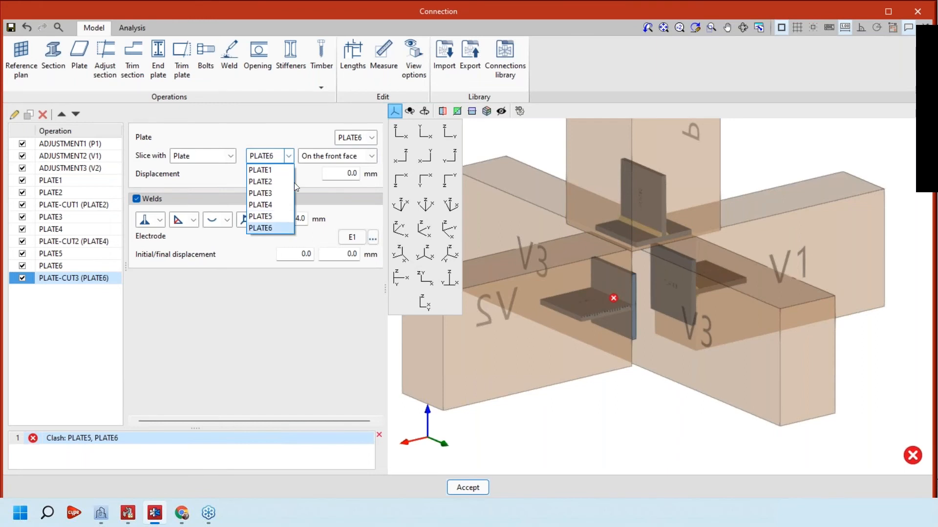
pyautogui.click(263, 216)
# - Examine the welded plates between post P1 and beams V1, V2 and V3 from several angles and distances
pyautogui.scroll(-2, 673, 331)
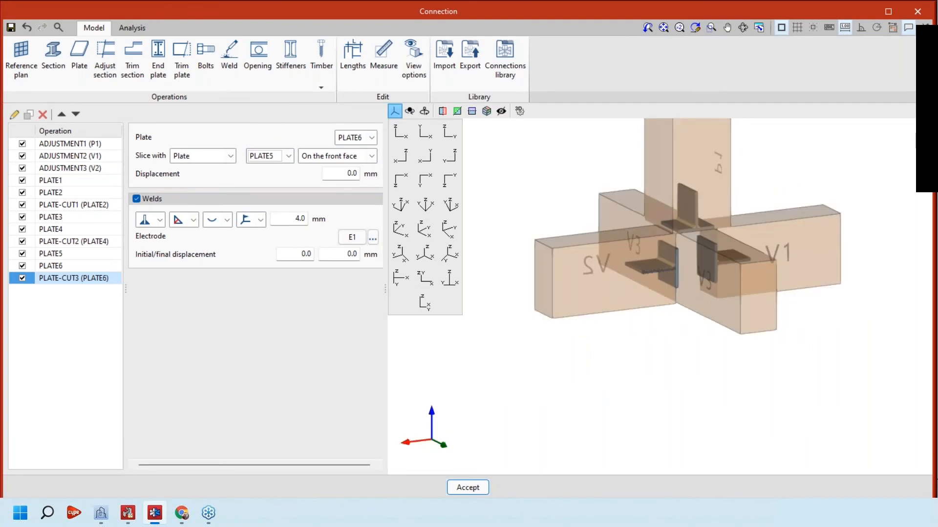
pyautogui.scroll(-2, 659, 302)
pyautogui.scroll(3, 818, 194)
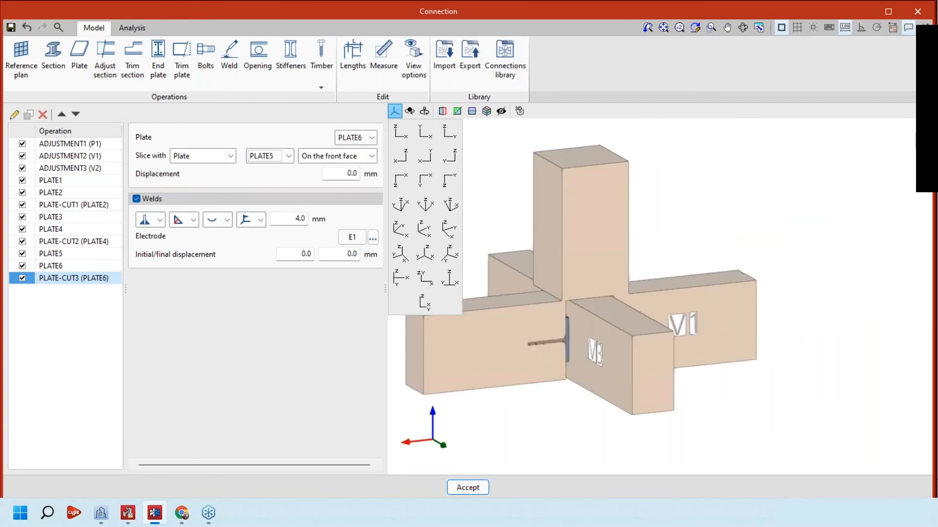
pyautogui.scroll(-2, 638, 406)
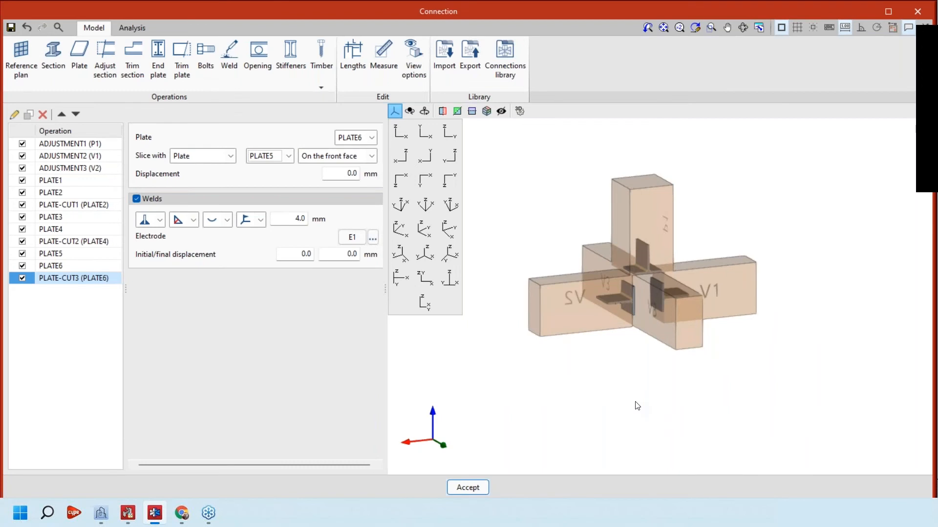
pyautogui.scroll(2, 632, 406)
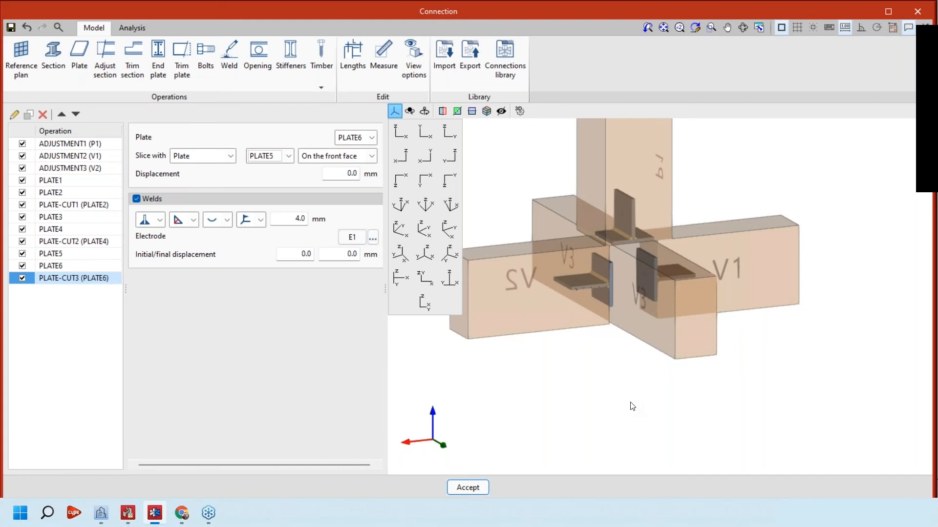
pyautogui.scroll(-1, 632, 406)
pyautogui.keyDown('shift'); pyautogui.moveTo(633, 407); pyautogui.dragTo(624, 413, button='middle'); pyautogui.keyUp('shift')
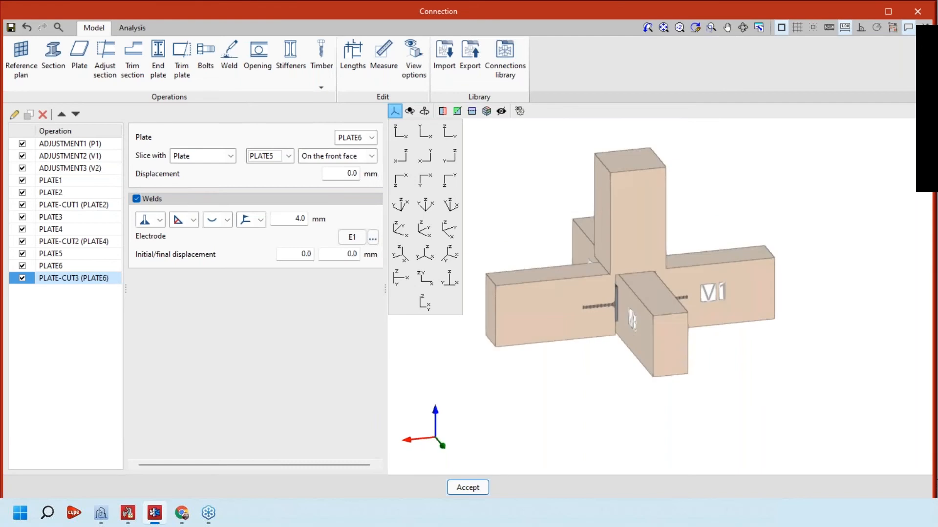
pyautogui.scroll(3, 674, 283)
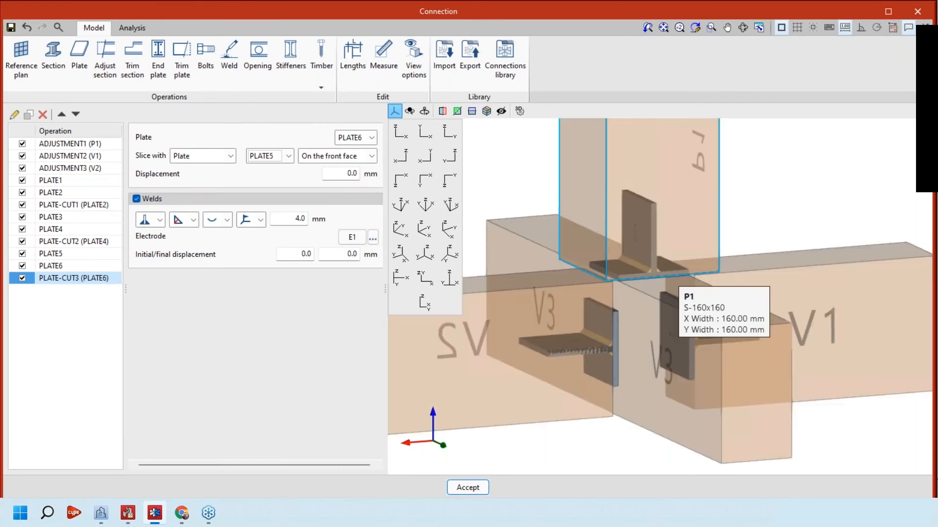
# - Examine the welded plates at the joint between P1, V1, V2 and V3 from several angles
pyautogui.scroll(-3, 674, 283)
pyautogui.keyDown('shift'); pyautogui.moveTo(674, 282); pyautogui.dragTo(761, 408, button='middle'); pyautogui.keyUp('shift')
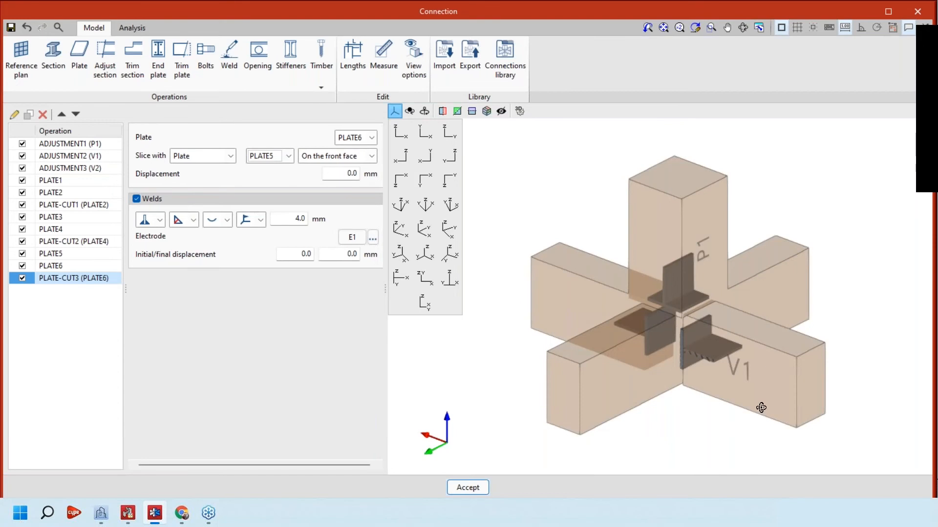
pyautogui.keyDown('shift'); pyautogui.moveTo(761, 408); pyautogui.dragTo(717, 362, button='middle'); pyautogui.keyUp('shift')
pyautogui.scroll(2, 716, 361)
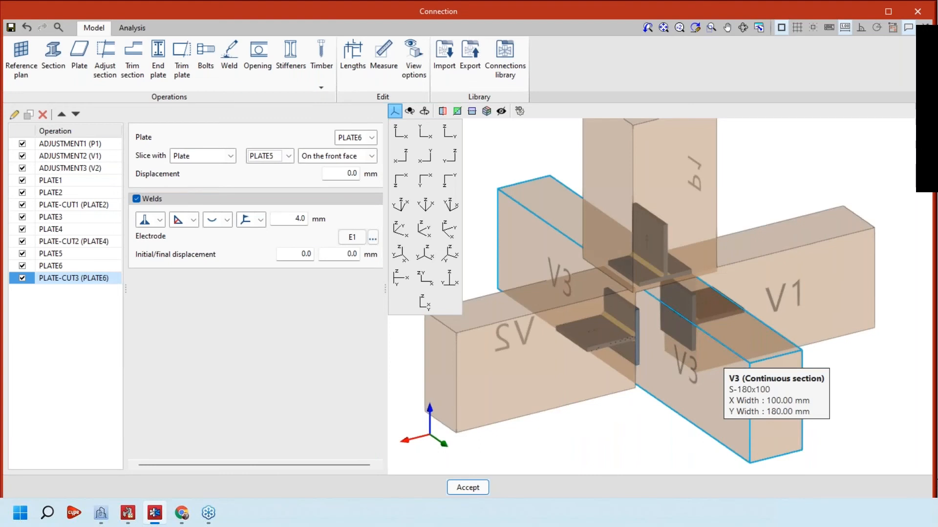
pyautogui.scroll(-1, 717, 361)
pyautogui.moveTo(708, 386); pyautogui.dragTo(650, 375, button='middle')
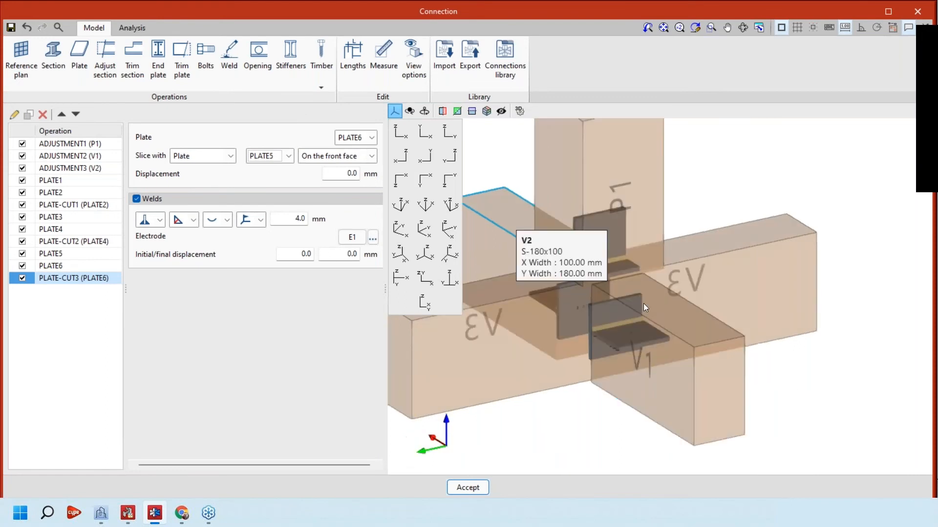
pyautogui.keyDown('shift'); pyautogui.moveTo(643, 304); pyautogui.dragTo(493, 166, button='middle'); pyautogui.keyUp('shift')
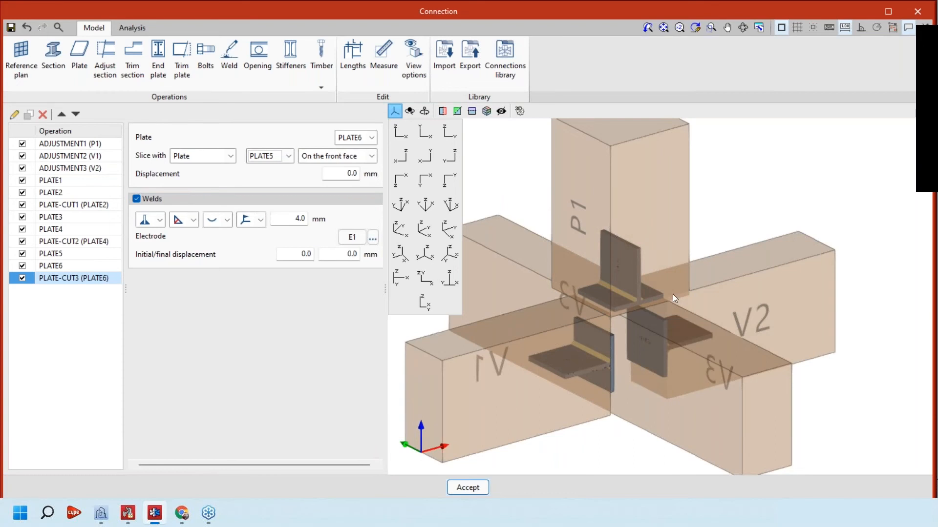
pyautogui.scroll(4, 673, 294)
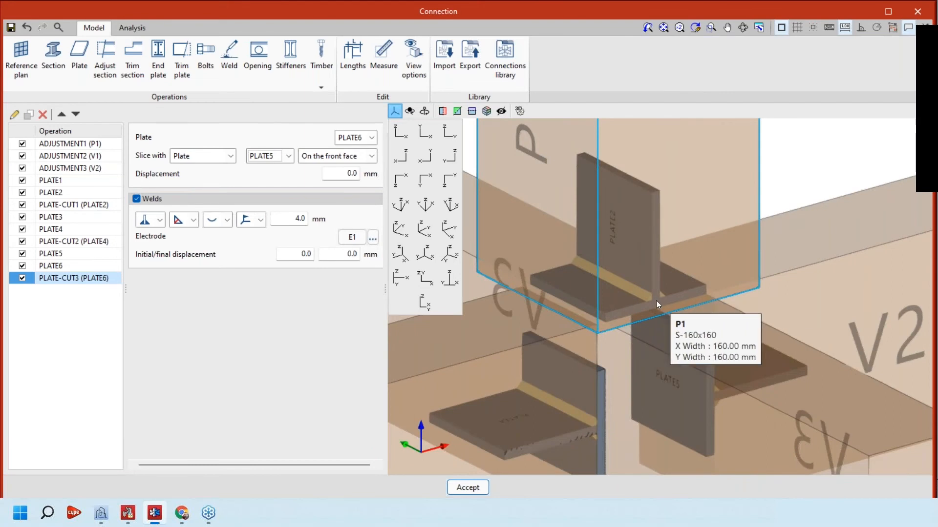
pyautogui.scroll(-1, 655, 300)
pyautogui.scroll(-2, 731, 331)
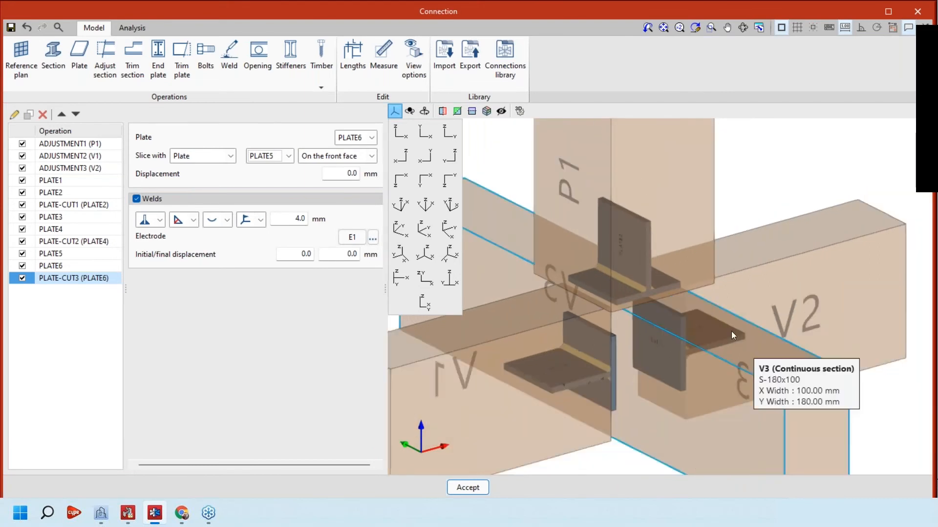
pyautogui.scroll(1, 731, 331)
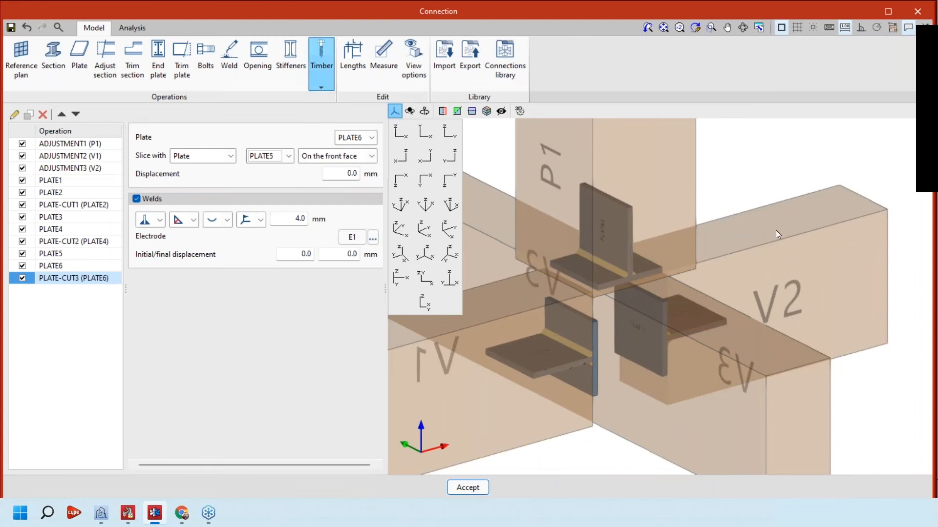
pyautogui.scroll(-1, 776, 230)
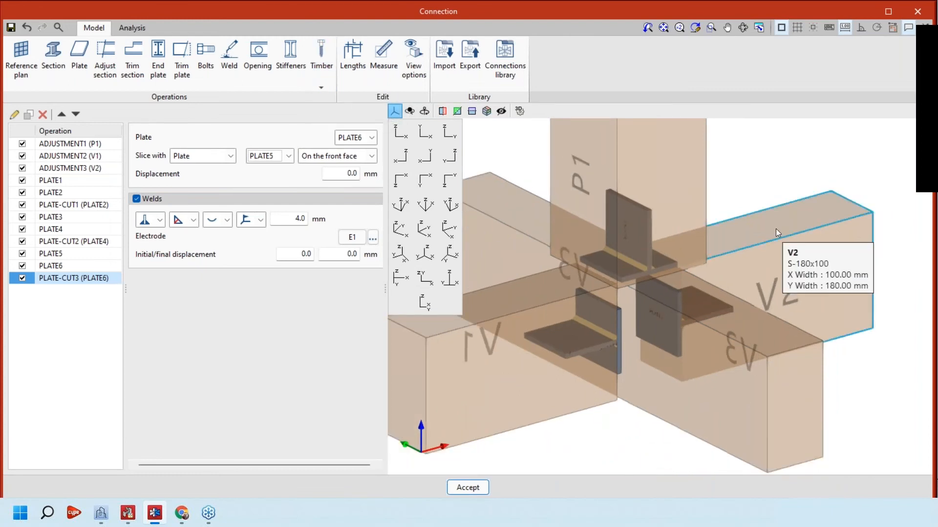
# - Add a timber bolts operation joining the steel plate PLATE1 to the timber section V3
pyautogui.click(322, 85)
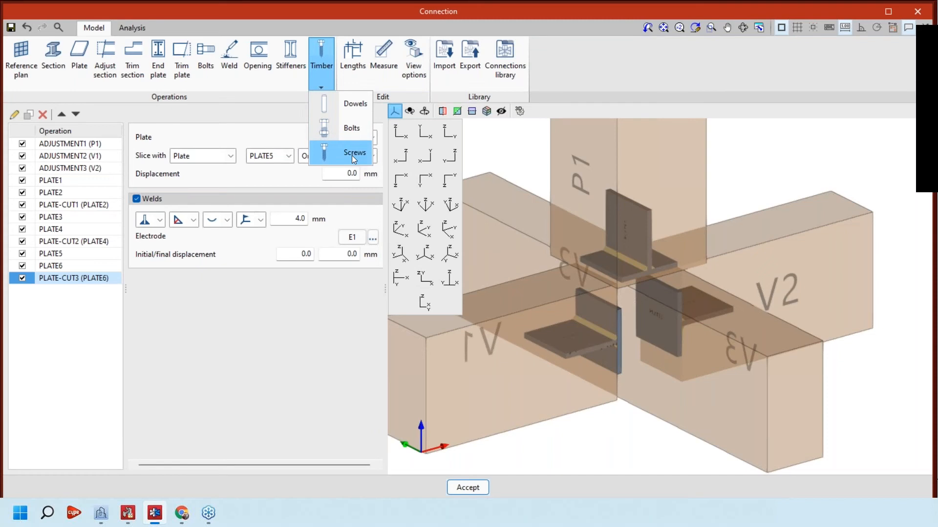
pyautogui.click(344, 128)
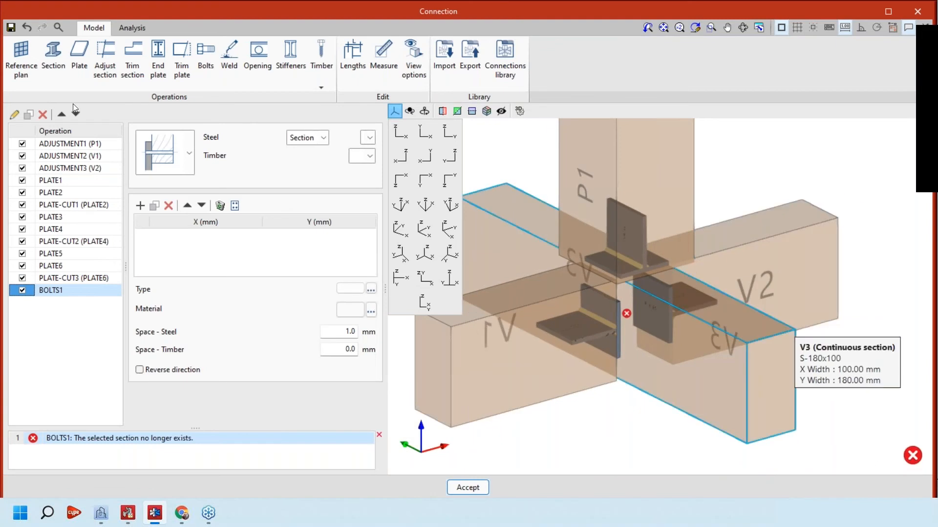
pyautogui.keyDown('shift'); pyautogui.moveTo(751, 371); pyautogui.dragTo(605, 378, button='middle'); pyautogui.keyUp('shift')
pyautogui.keyDown('shift'); pyautogui.moveTo(494, 337); pyautogui.dragTo(561, 324, button='middle'); pyautogui.keyUp('shift')
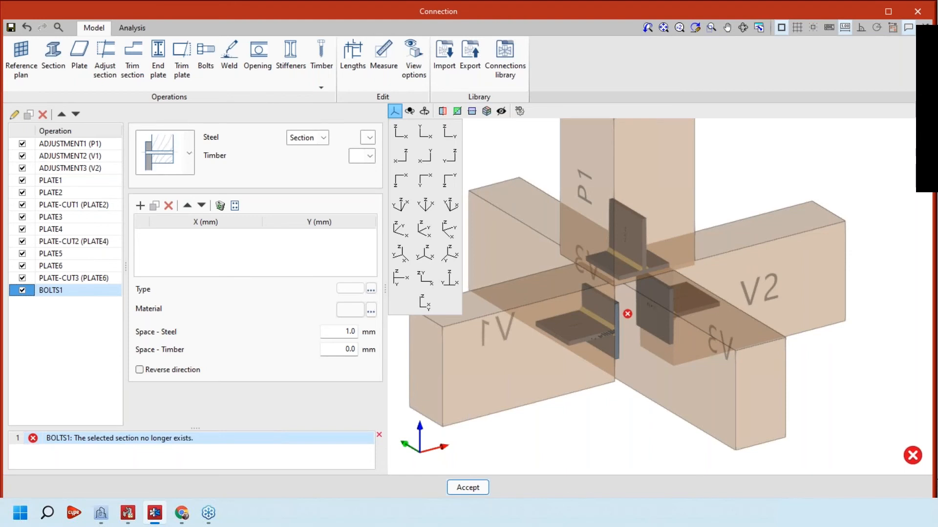
pyautogui.keyDown('shift'); pyautogui.moveTo(724, 348); pyautogui.dragTo(646, 275, button='middle'); pyautogui.keyUp('shift')
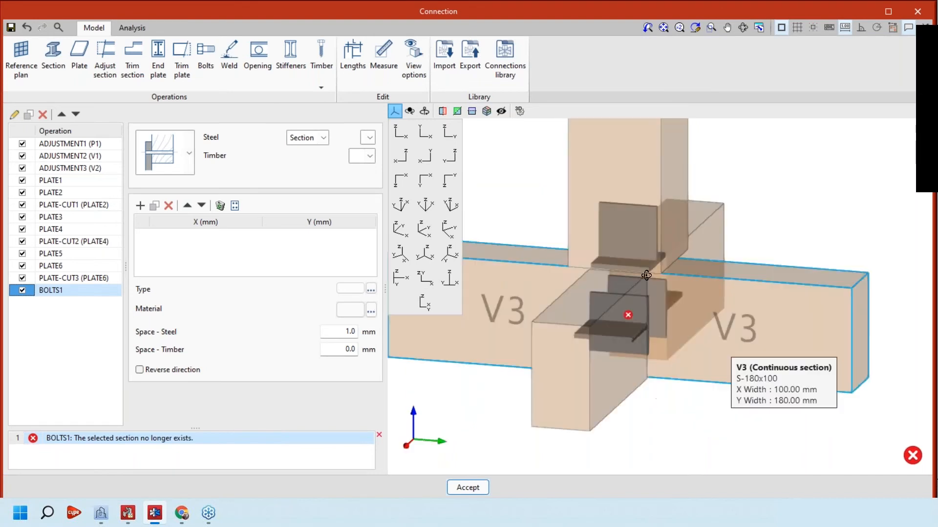
pyautogui.scroll(5, 646, 275)
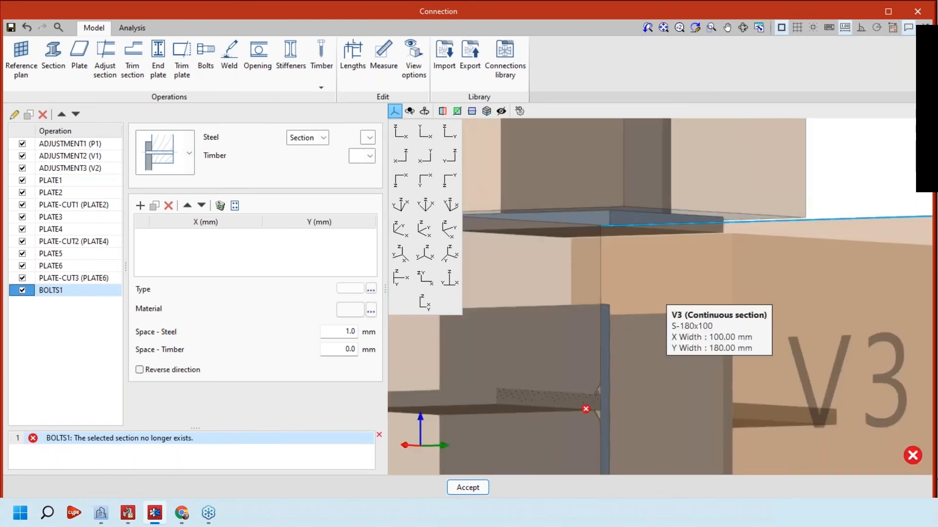
pyautogui.scroll(2, 605, 223)
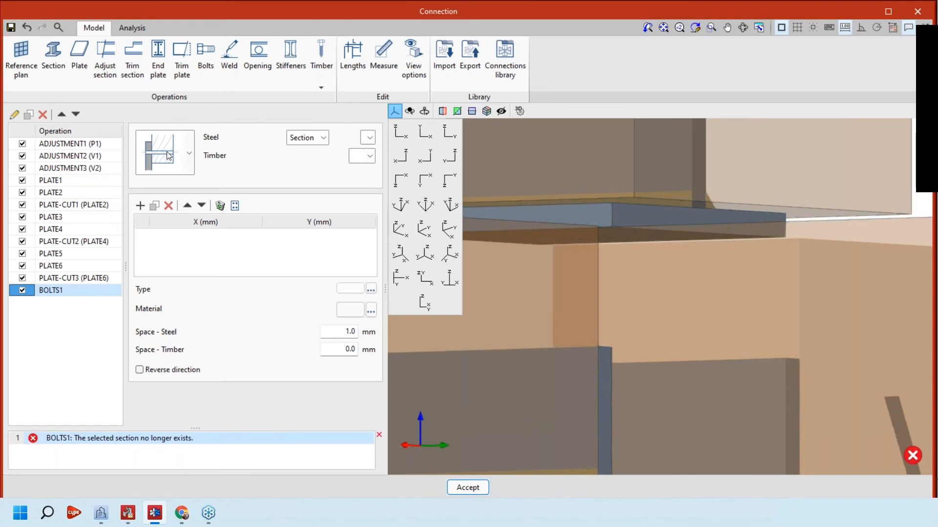
pyautogui.click(314, 167)
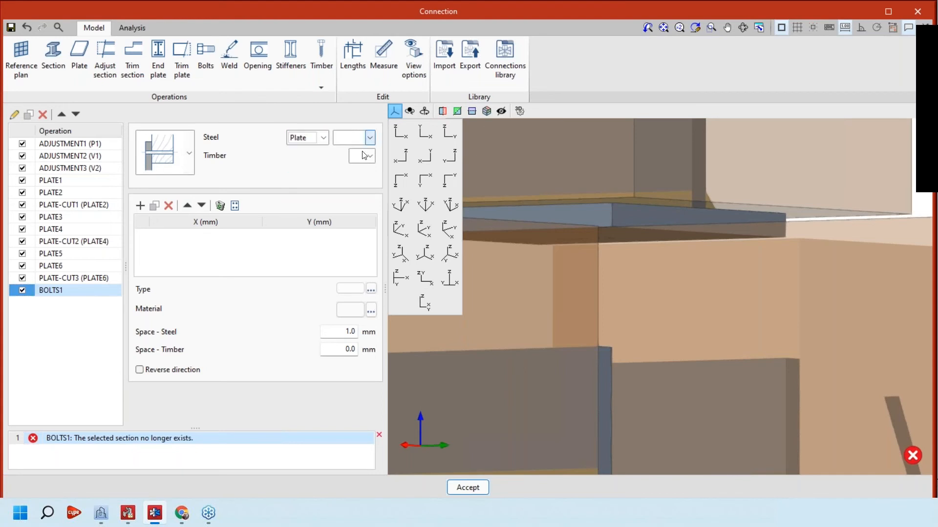
pyautogui.click(360, 151)
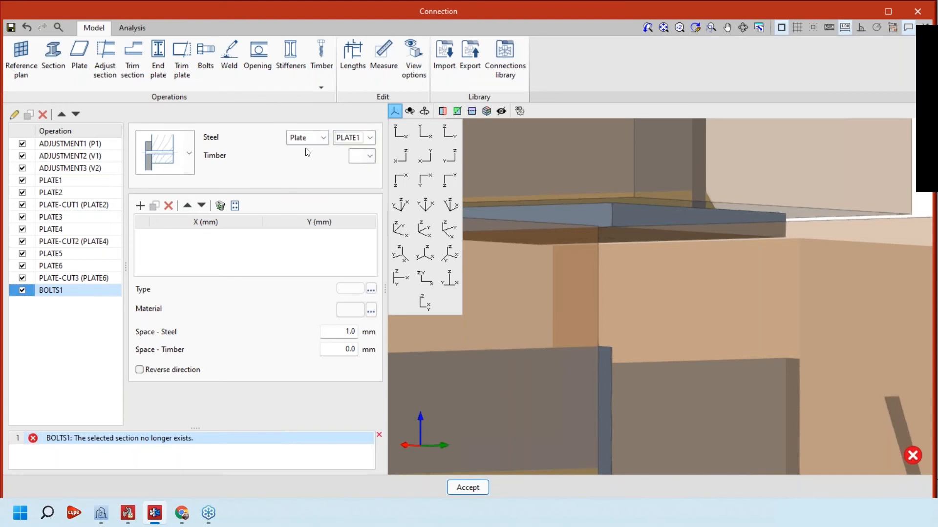
pyautogui.click(364, 162)
pyautogui.click(356, 207)
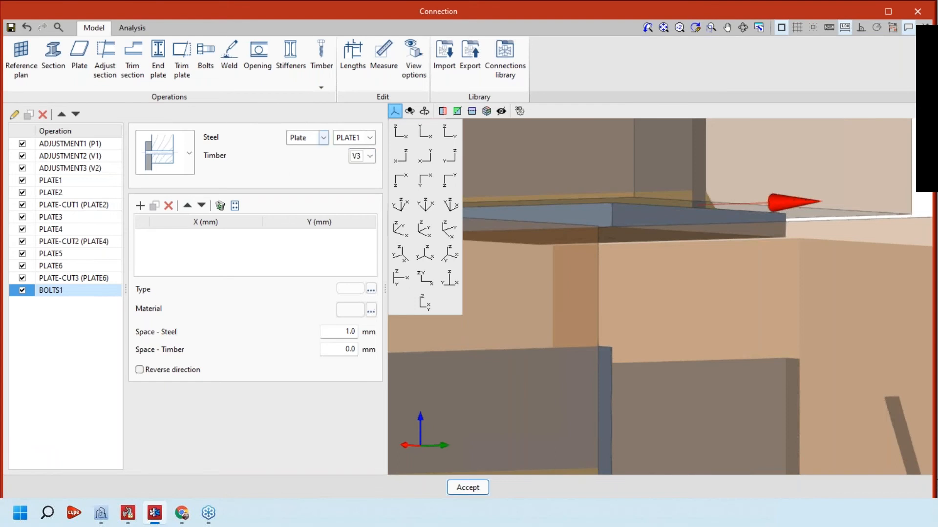
# - Add a first bolt position to the bolt group on PLATE1
pyautogui.scroll(-5, 654, 275)
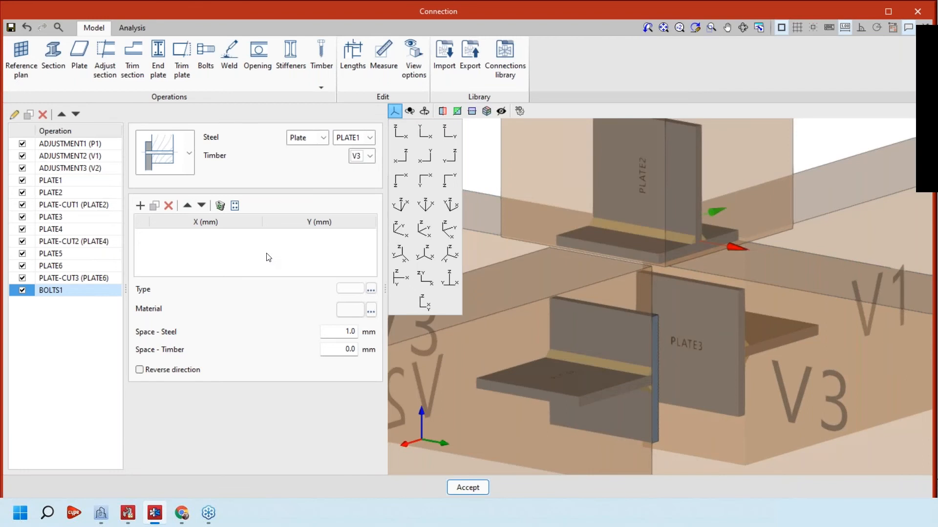
pyautogui.keyDown('shift'); pyautogui.moveTo(744, 235); pyautogui.dragTo(729, 257, button='middle'); pyautogui.keyUp('shift')
pyautogui.click(729, 257)
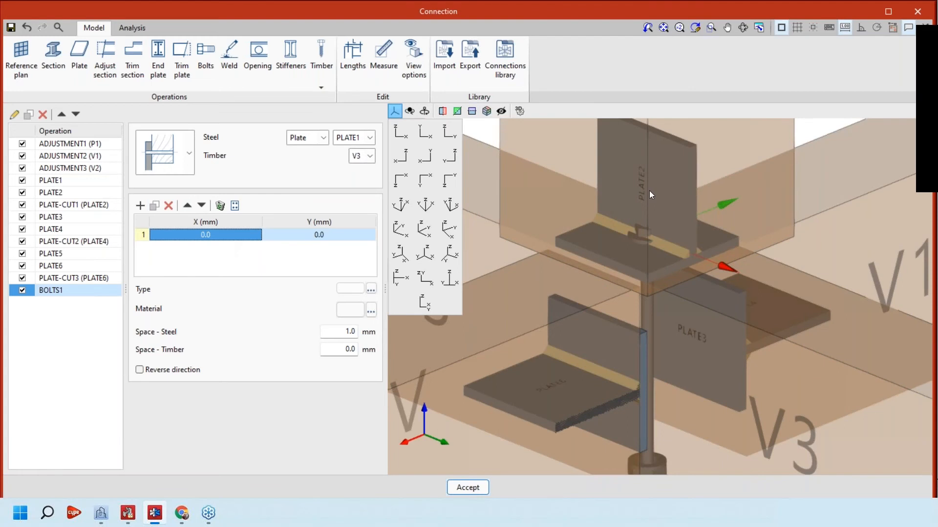
pyautogui.scroll(1, 649, 195)
pyautogui.scroll(1, 650, 195)
pyautogui.moveTo(650, 195)
pyautogui.mouseDown(button='middle')
pyautogui.moveTo(711, 268)
pyautogui.moveTo(658, 208)
pyautogui.mouseUp(button='middle')
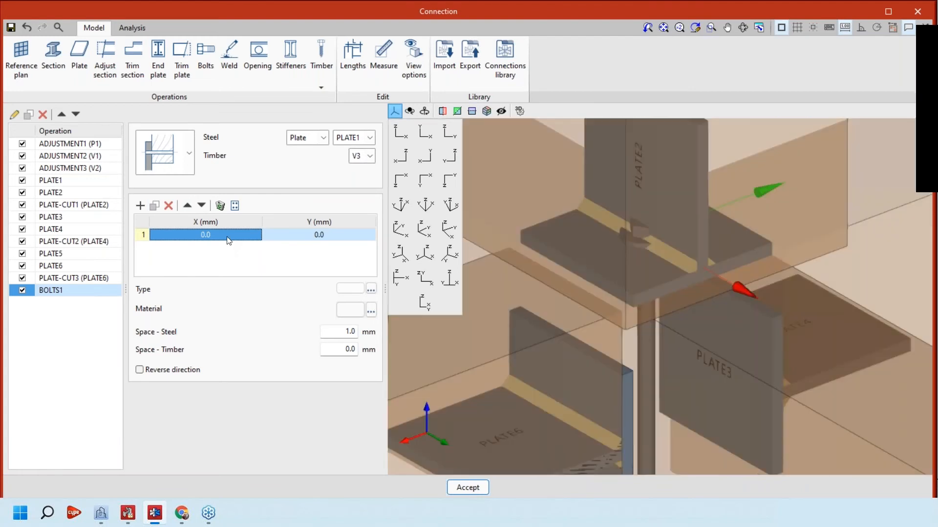
pyautogui.doubleClick(227, 237)
pyautogui.write('30')
pyautogui.press('Tab')
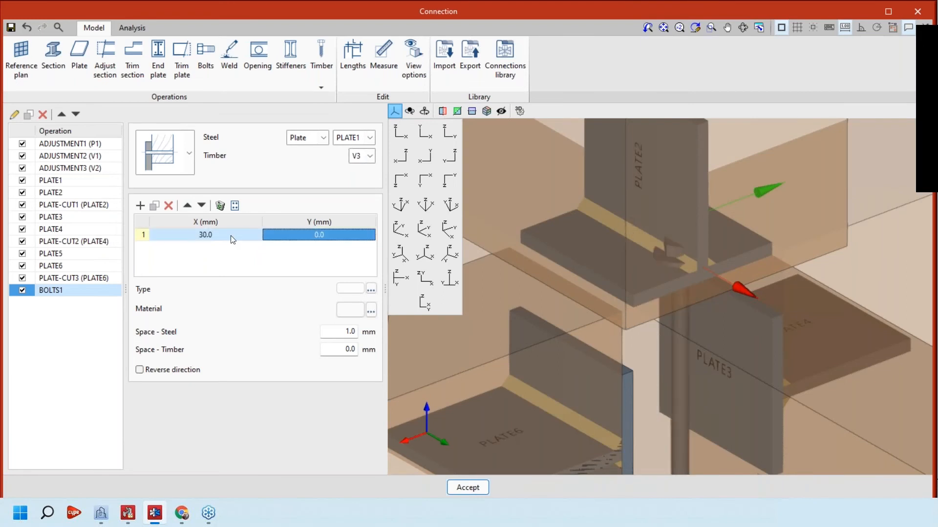
pyautogui.click(234, 235)
pyautogui.write('0')
pyautogui.press('Tab')
# - Set the first bolt's Y position to 30 mm and add a second bolt at X 0, Y -30 mm
pyautogui.click(302, 235)
pyautogui.write('30')
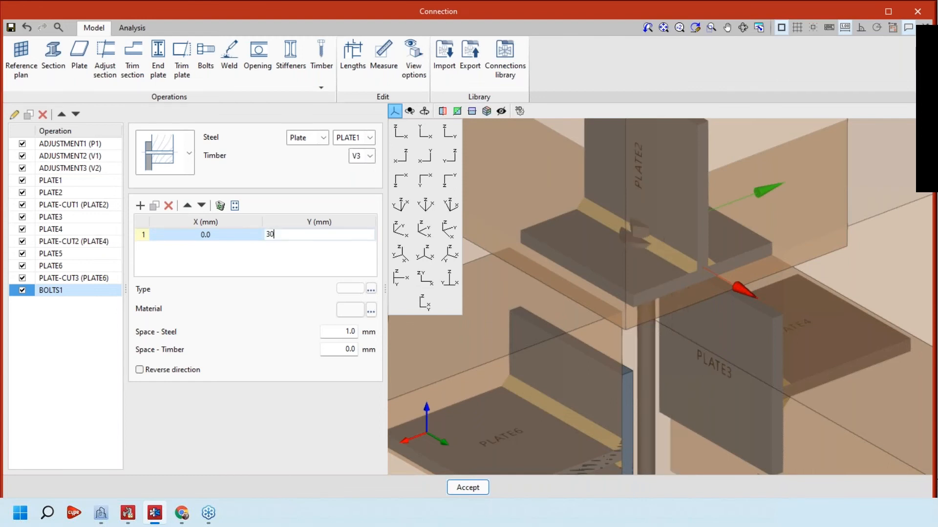
pyautogui.press('Tab')
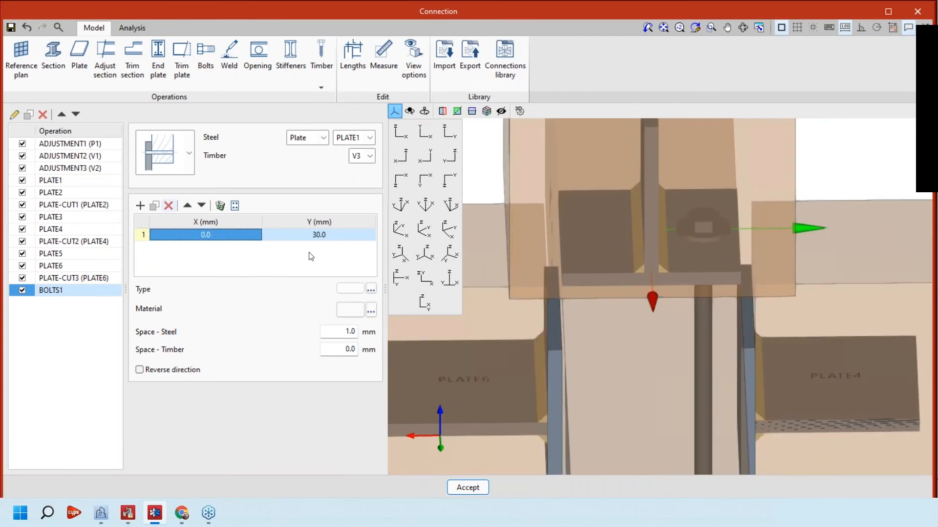
pyautogui.click(315, 247)
pyautogui.write('-')
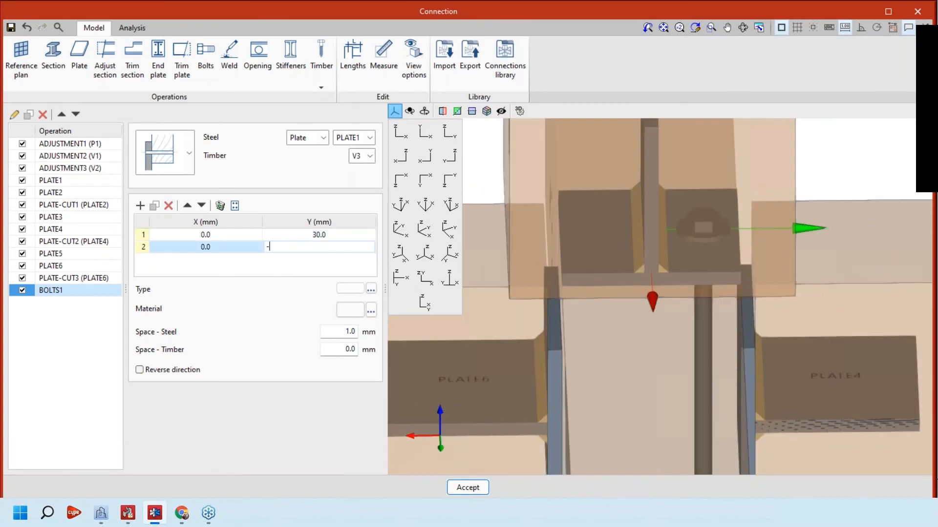
pyautogui.write('30')
pyautogui.press('Return')
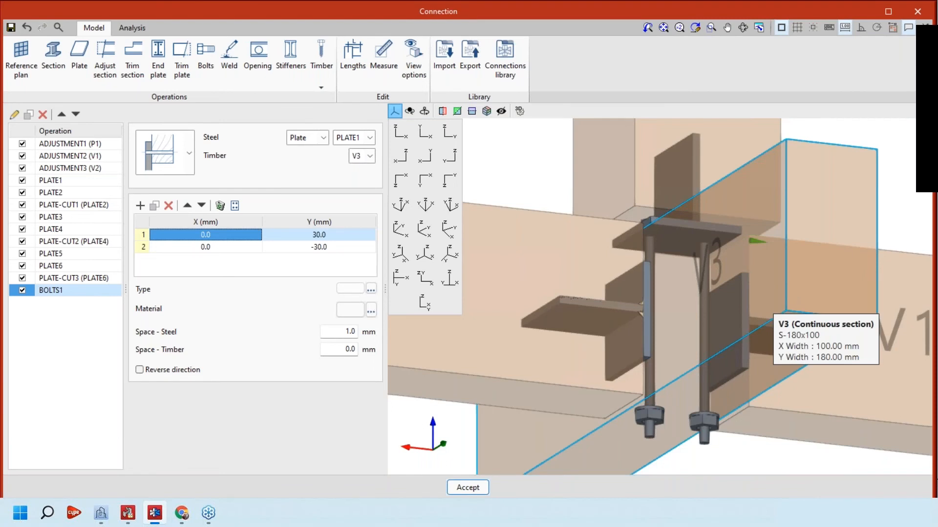
# - Assign the bolt type from the EN - 14592 - Bolts series with a nominal diameter of 8
pyautogui.moveTo(766, 304); pyautogui.dragTo(764, 265, button='middle')
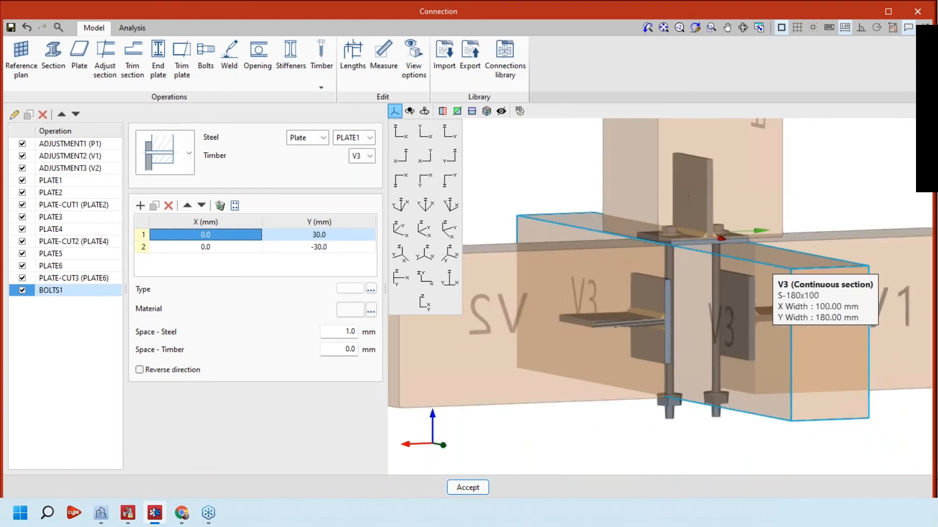
pyautogui.moveTo(769, 271); pyautogui.dragTo(756, 383, button='middle')
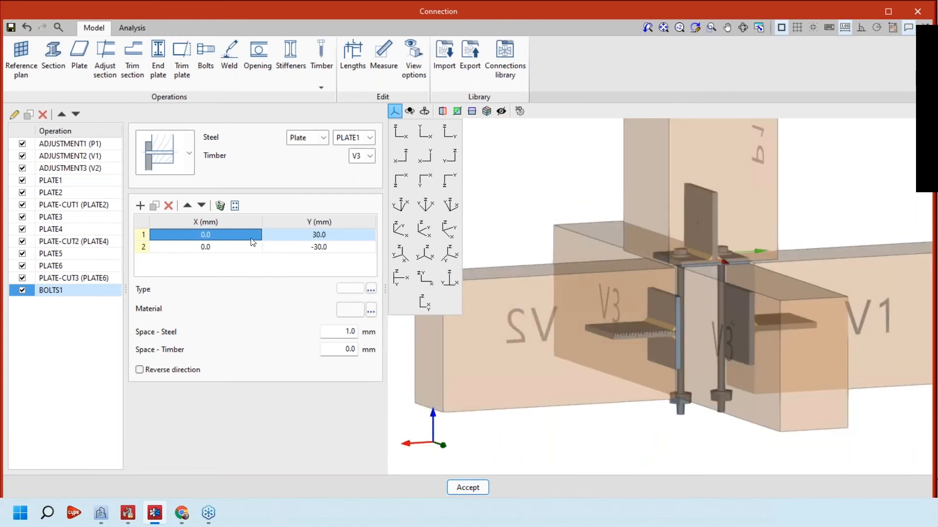
pyautogui.click(371, 289)
pyautogui.click(511, 242)
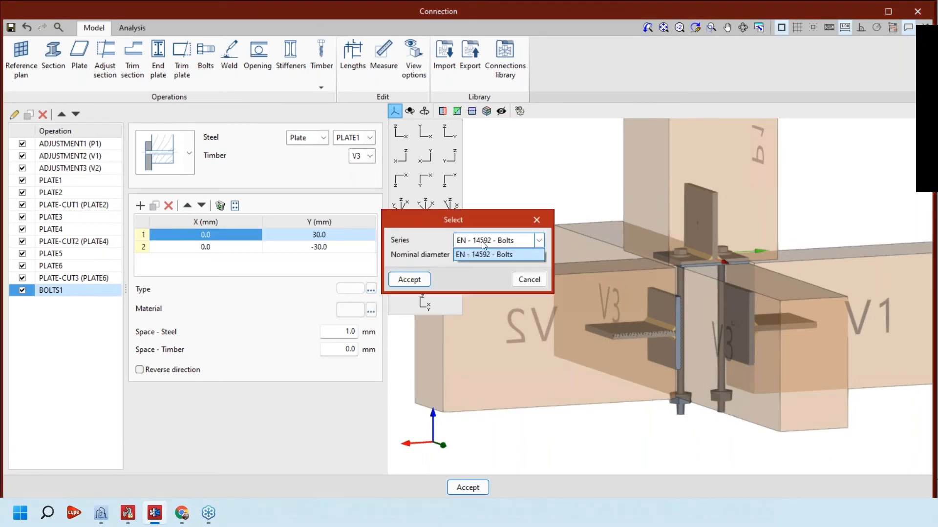
pyautogui.click(481, 241)
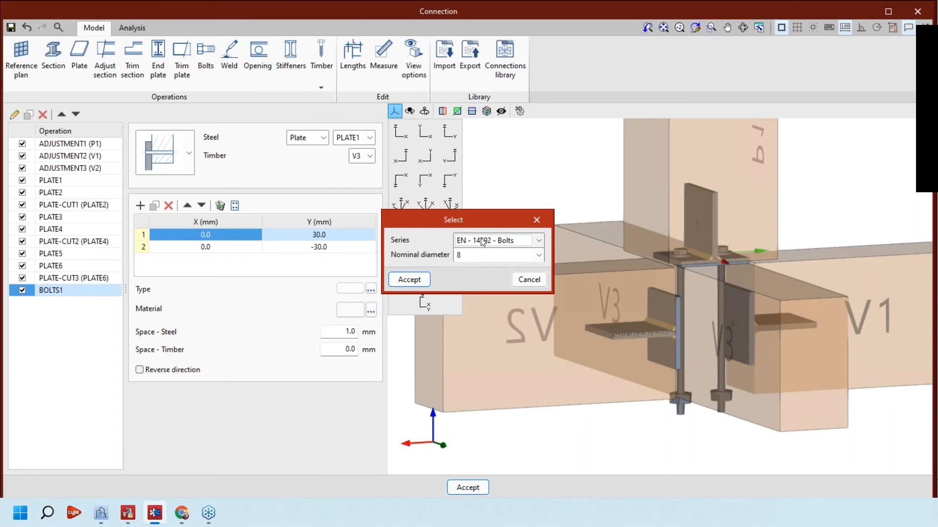
pyautogui.click(488, 255)
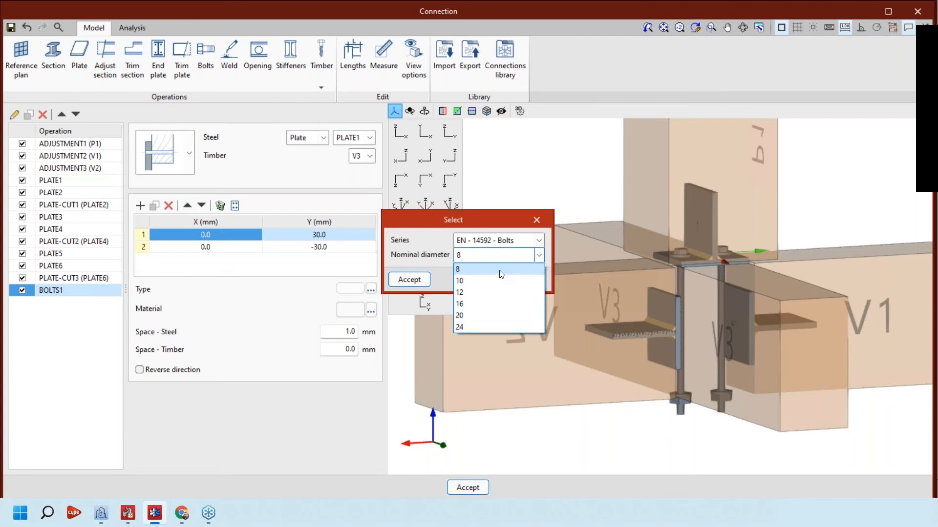
pyautogui.click(530, 248)
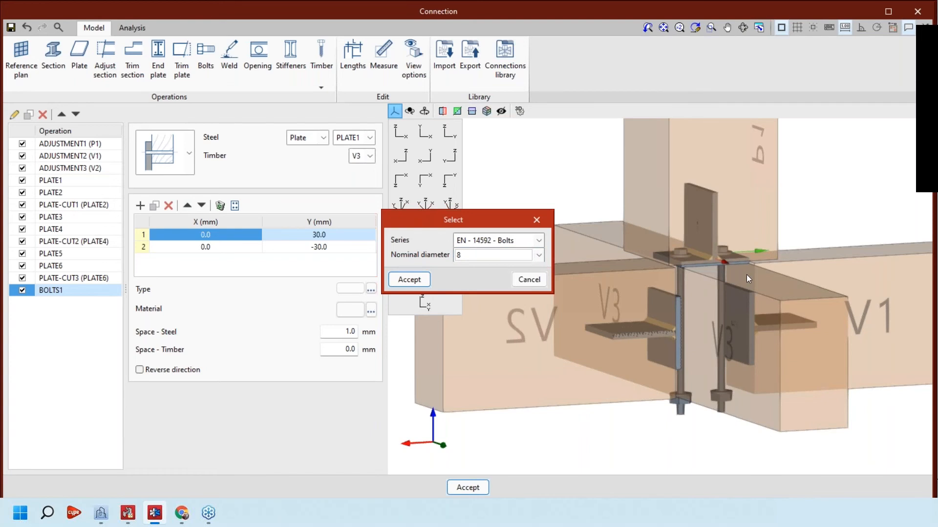
pyautogui.click(409, 279)
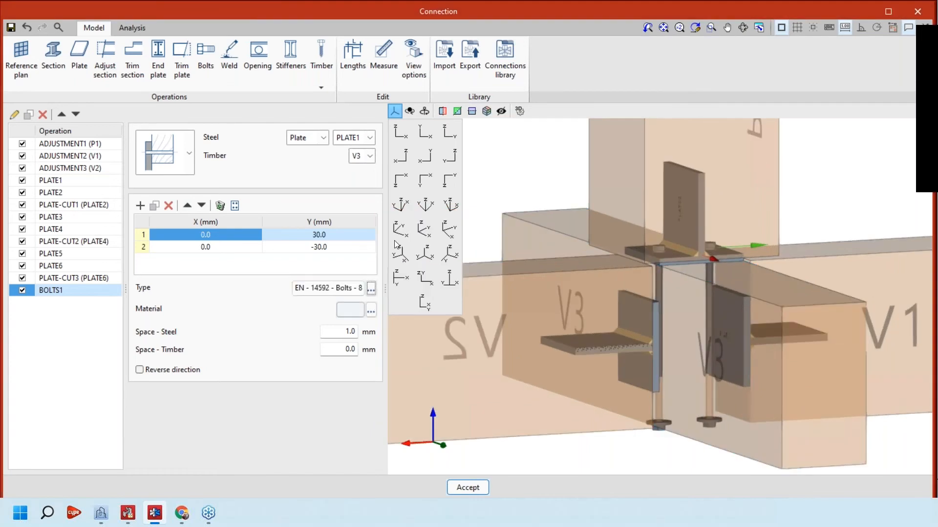
# - Set the bolts' material to 3.6 and enable the Reverse direction option
pyautogui.click(371, 311)
pyautogui.click(477, 248)
pyautogui.click(283, 334)
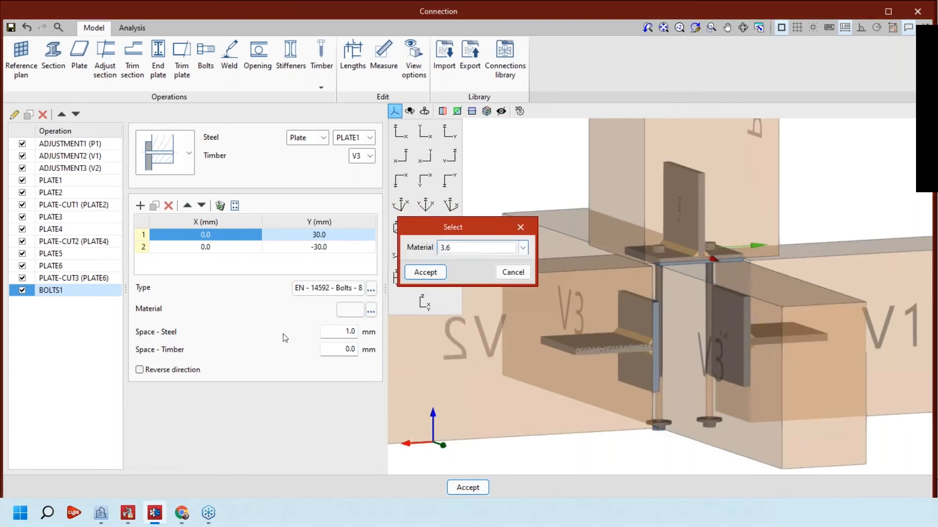
pyautogui.press('Return')
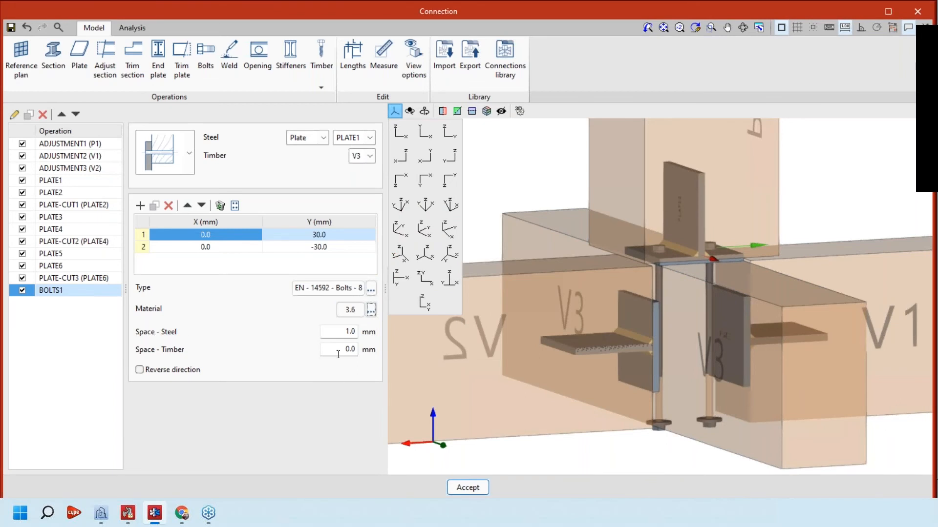
pyautogui.click(140, 370)
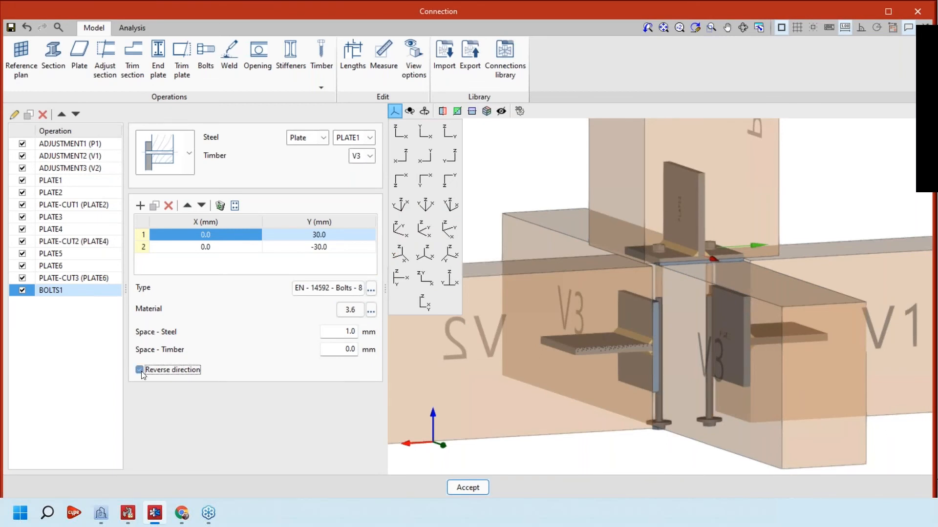
# - Toggle the Reverse direction option of BOLTS1 and leave it disabled
pyautogui.click(139, 370)
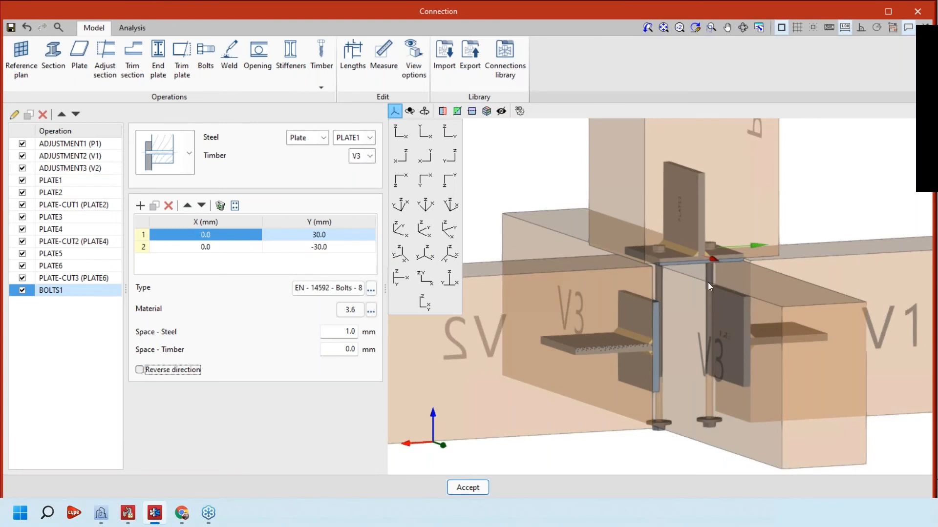
pyautogui.click(140, 370)
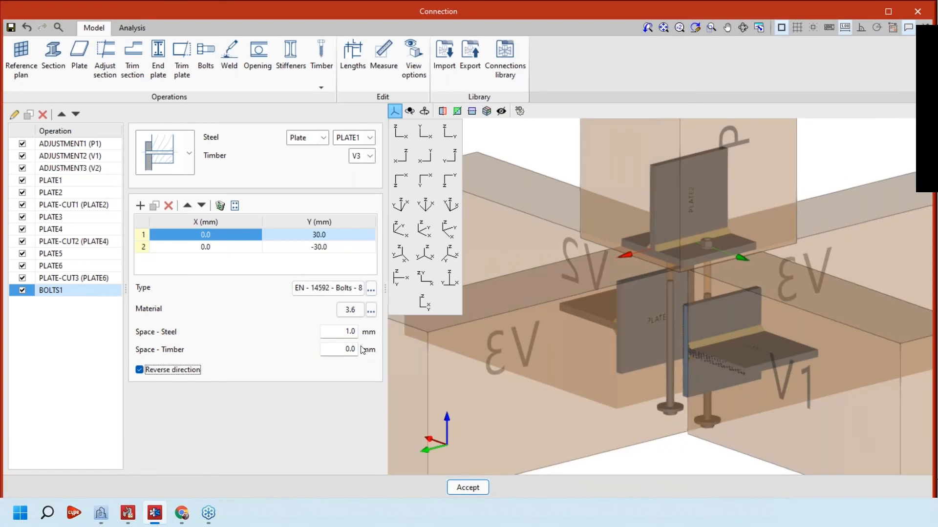
pyautogui.press('space')
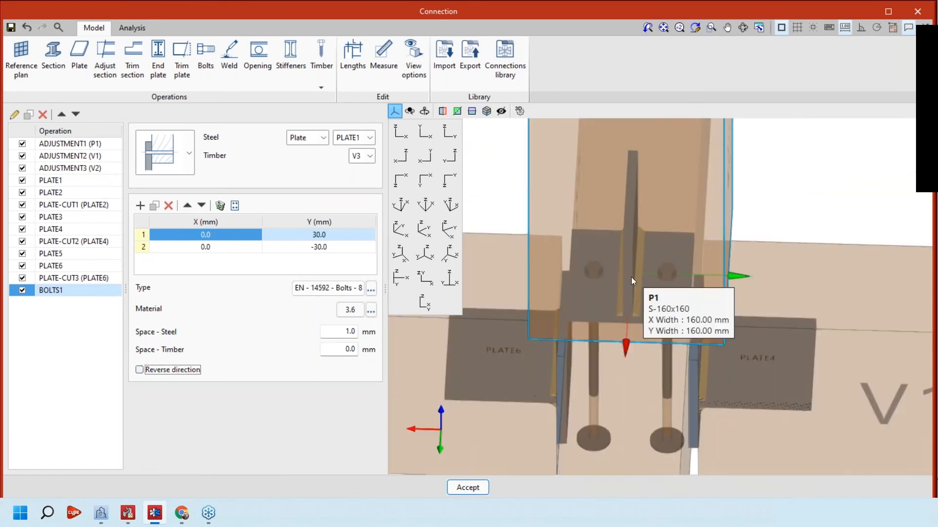
# - Examine the bolts running from PLATE1 through beam V3 from several angles and save the connection
pyautogui.moveTo(631, 277); pyautogui.dragTo(598, 274, button='middle')
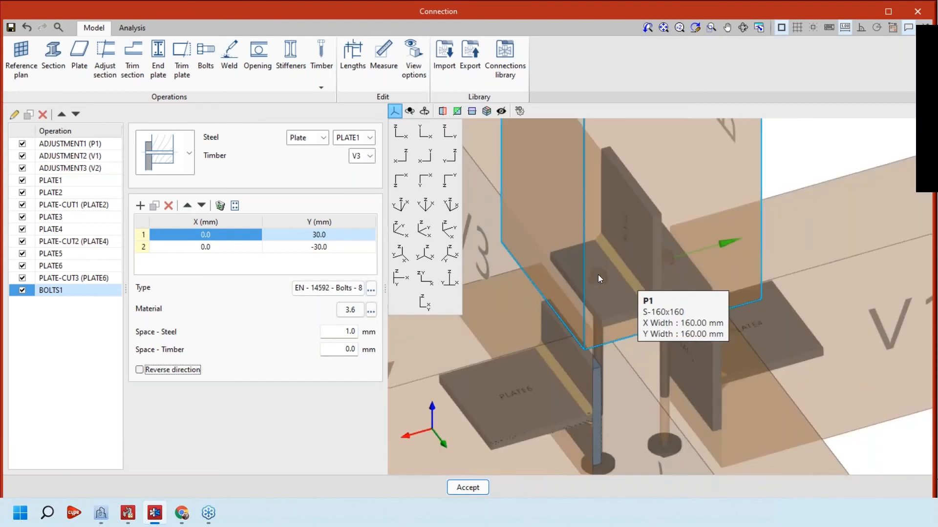
pyautogui.scroll(-1, 598, 275)
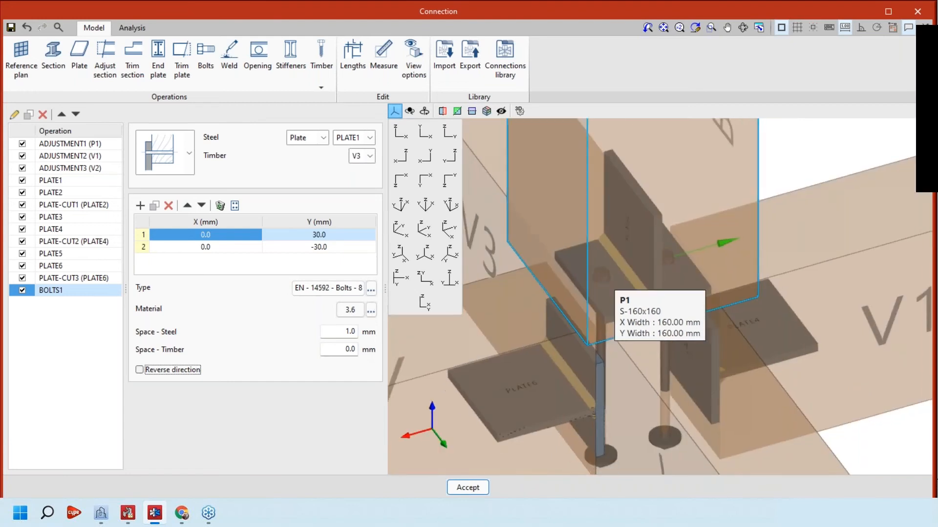
pyautogui.scroll(-1, 597, 275)
pyautogui.moveTo(597, 274); pyautogui.dragTo(625, 256, button='middle')
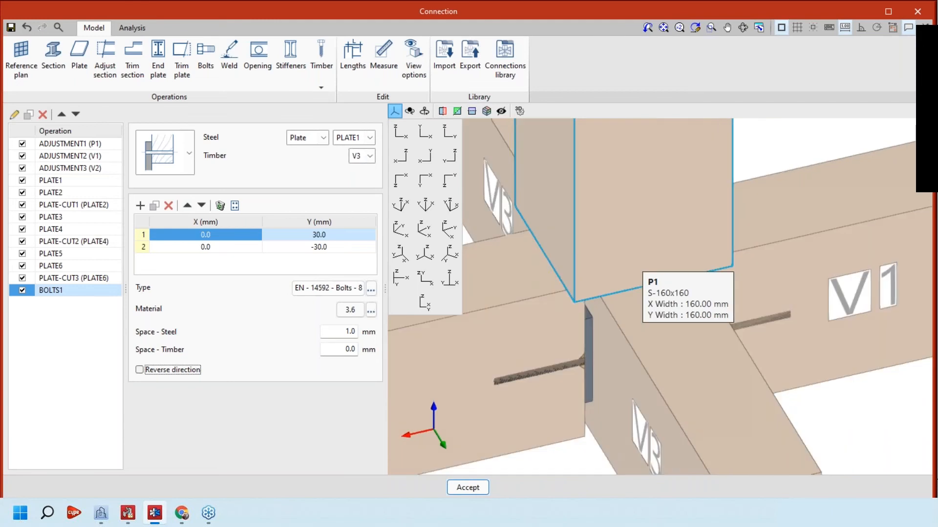
pyautogui.moveTo(707, 268); pyautogui.dragTo(660, 224, button='middle')
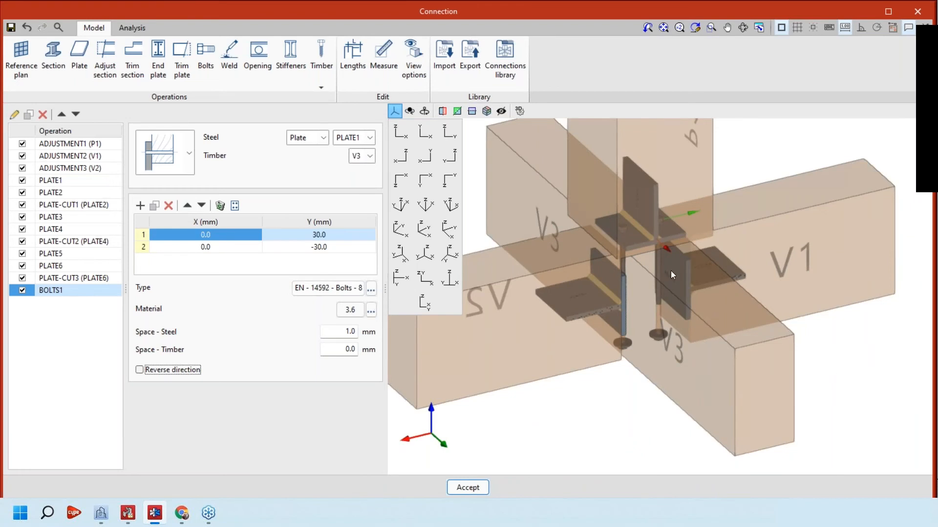
pyautogui.scroll(2, 670, 270)
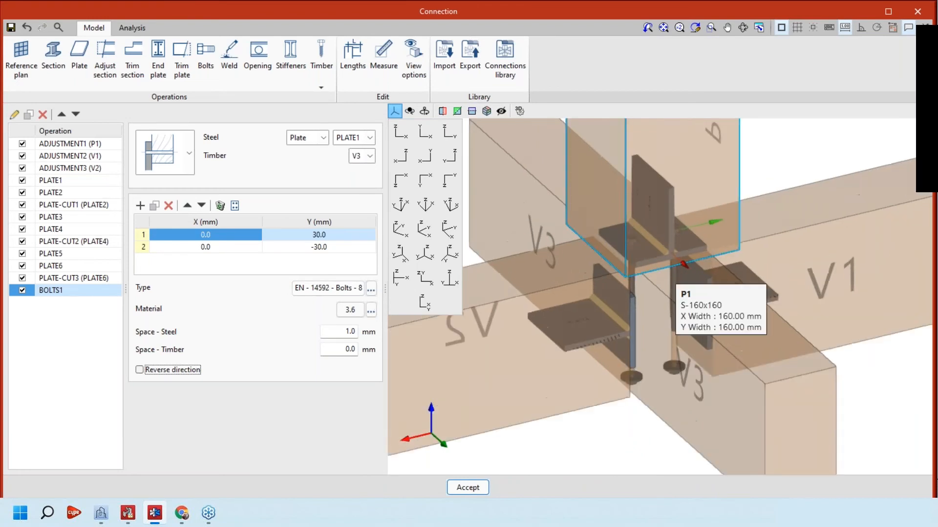
pyautogui.scroll(-2, 637, 325)
pyautogui.click(15, 28)
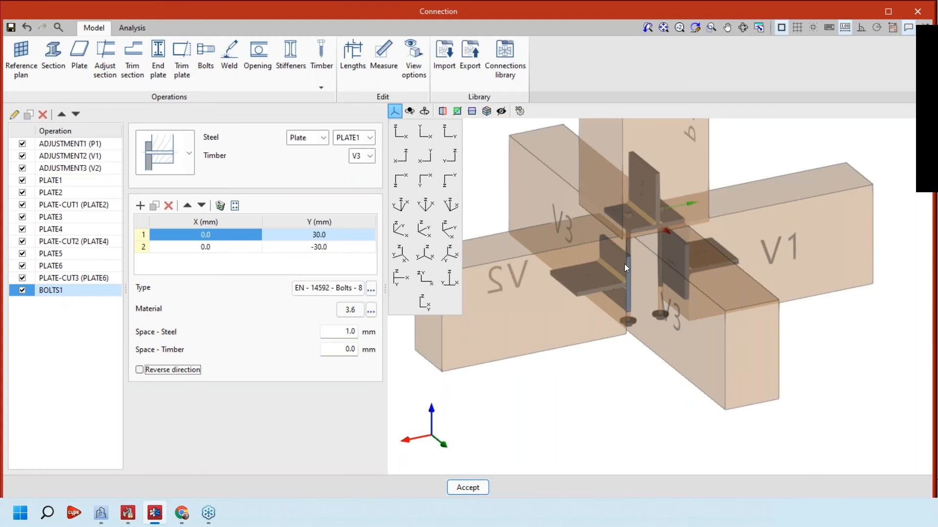
pyautogui.scroll(3, 624, 263)
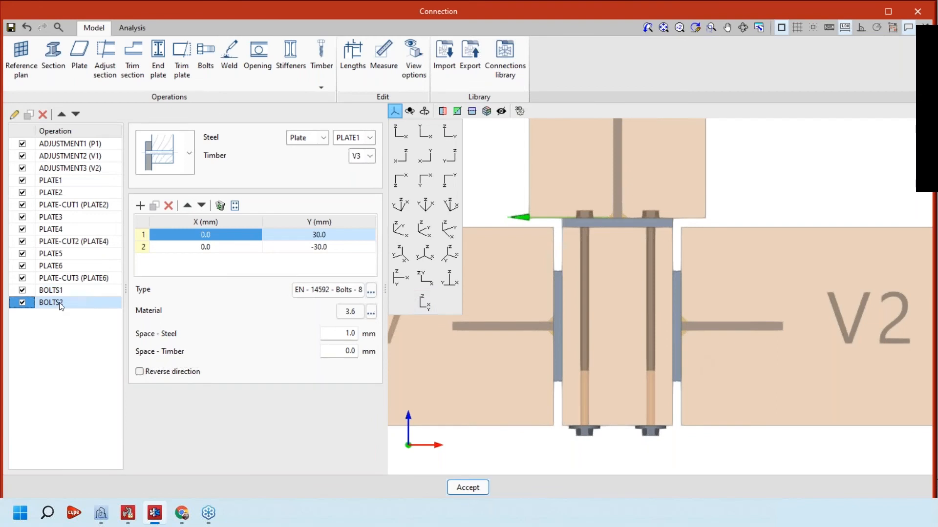
# - Switch BOLTS2 to the steel-timber-steel layout and set its first steel element to plate PLATE5
pyautogui.click(190, 153)
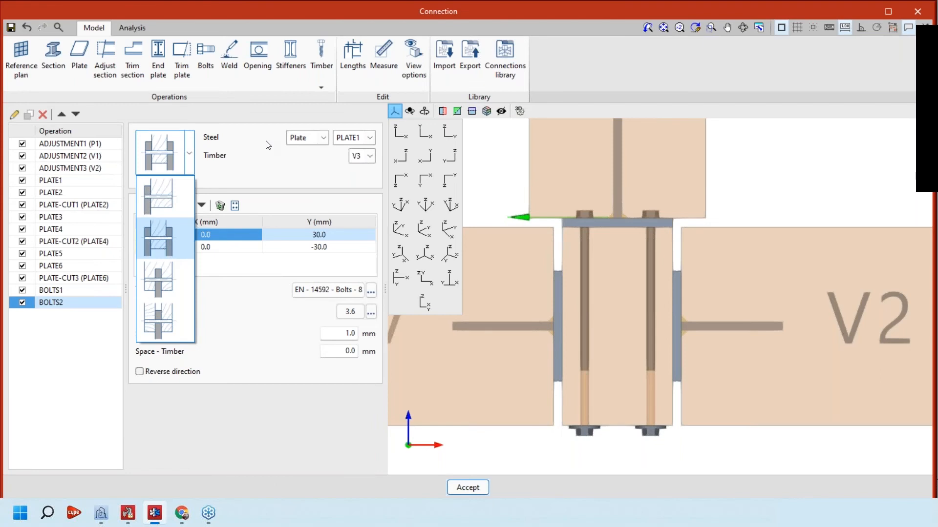
pyautogui.click(323, 137)
pyautogui.click(301, 161)
pyautogui.click(370, 137)
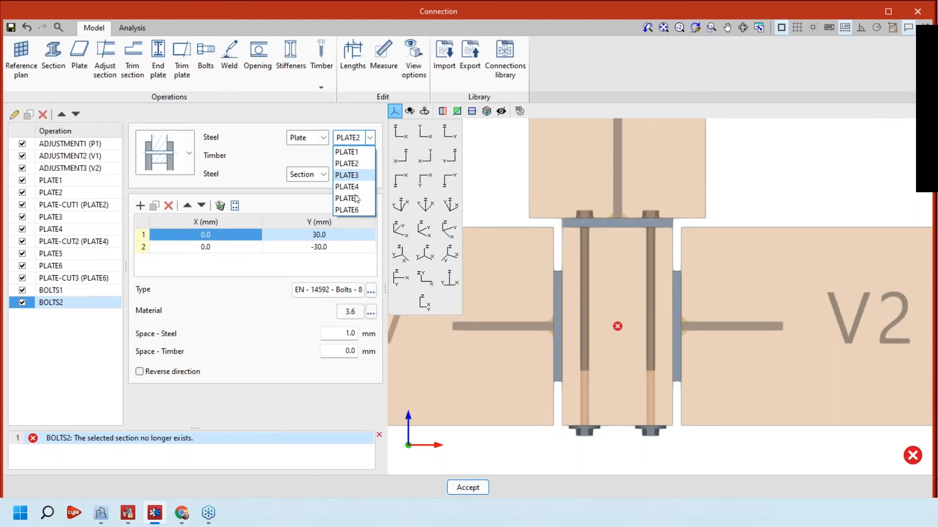
pyautogui.click(356, 198)
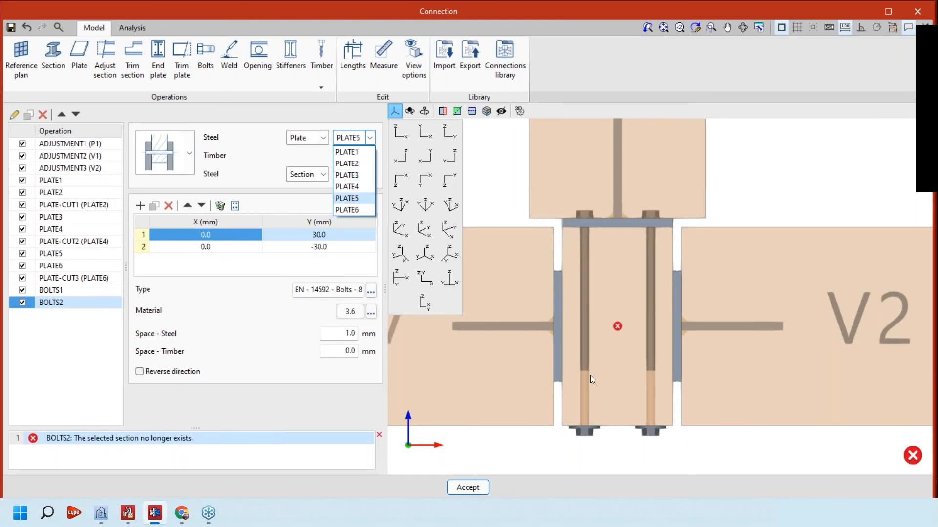
# - Identify the plates on both sides of V3 and set the second steel element of BOLTS2 to plate PLATE3
pyautogui.moveTo(590, 375); pyautogui.dragTo(411, 191, button='middle')
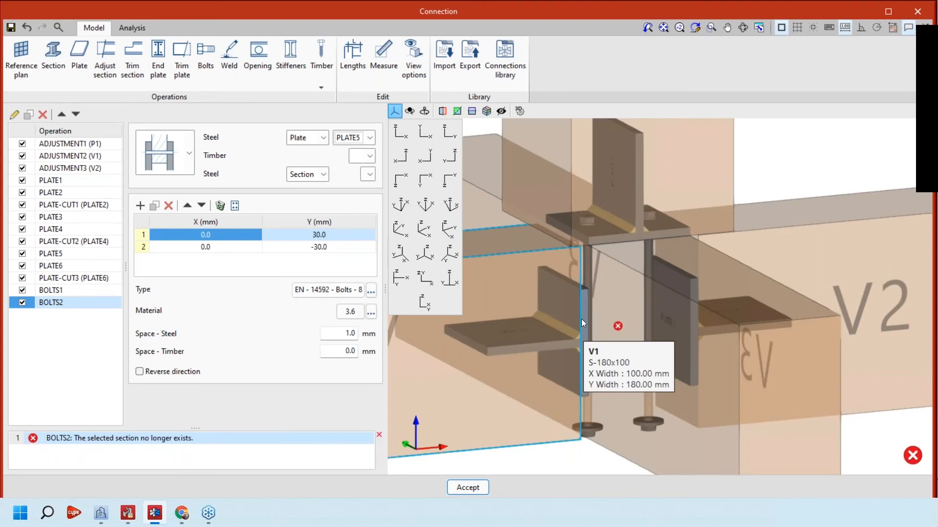
pyautogui.scroll(3, 581, 319)
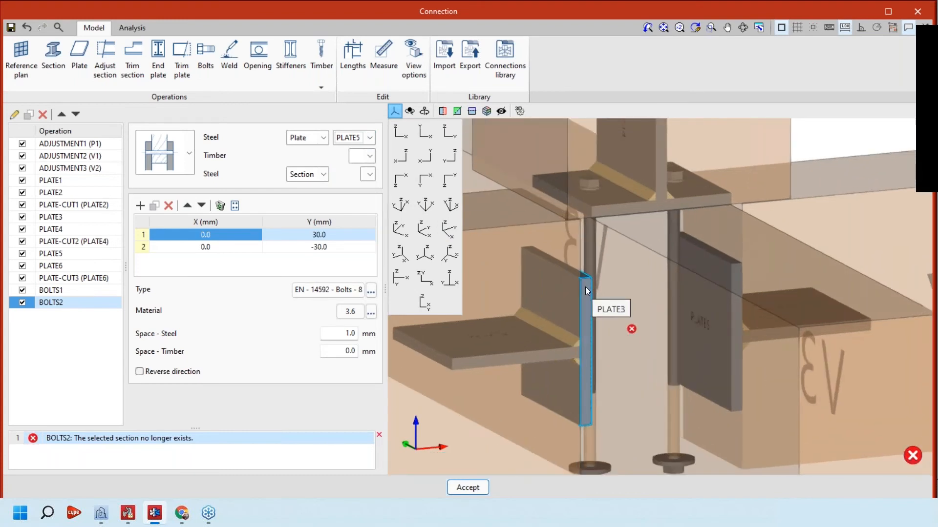
pyautogui.scroll(2, 586, 291)
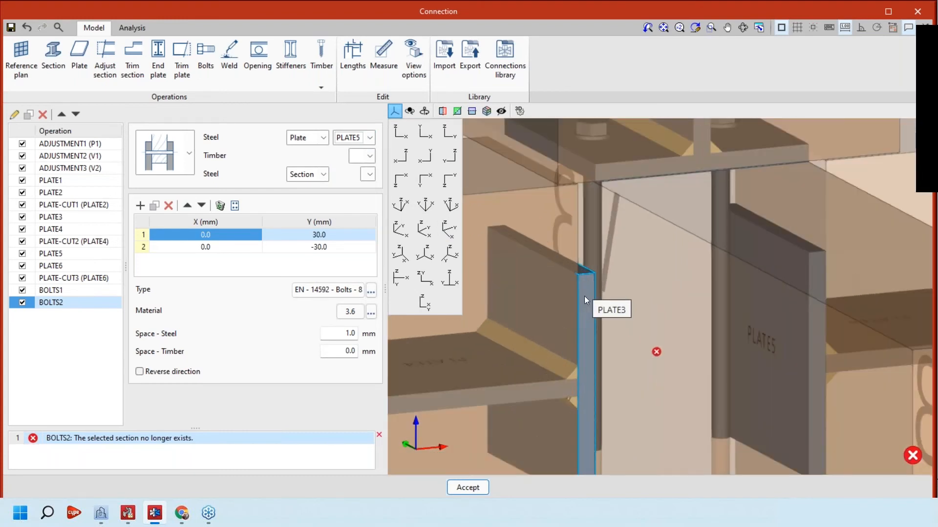
pyautogui.scroll(-2, 584, 296)
pyautogui.moveTo(584, 296); pyautogui.dragTo(676, 315, button='middle')
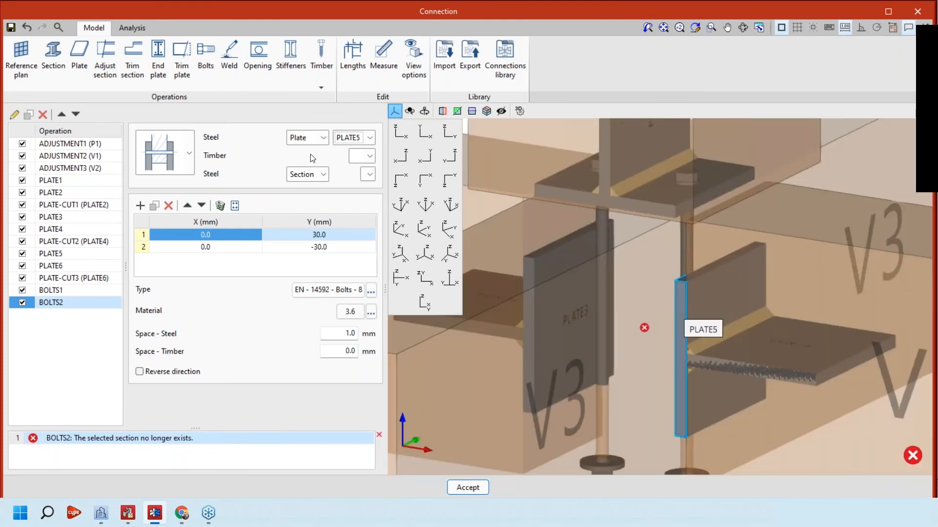
pyautogui.click(307, 174)
pyautogui.click(300, 200)
pyautogui.click(369, 174)
pyautogui.click(361, 214)
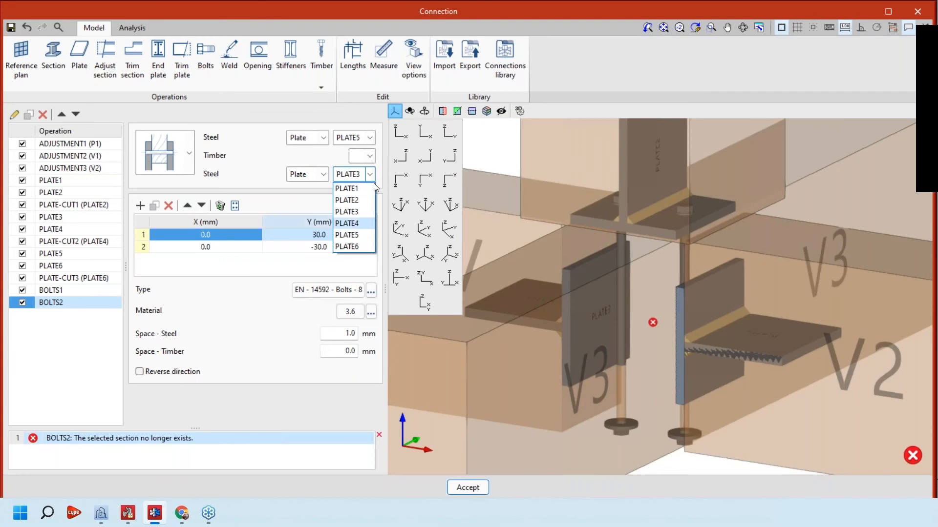
# - Change the second steel element of BOLTS2 to PLATE5 and assign V3 as its timber element
pyautogui.click(349, 235)
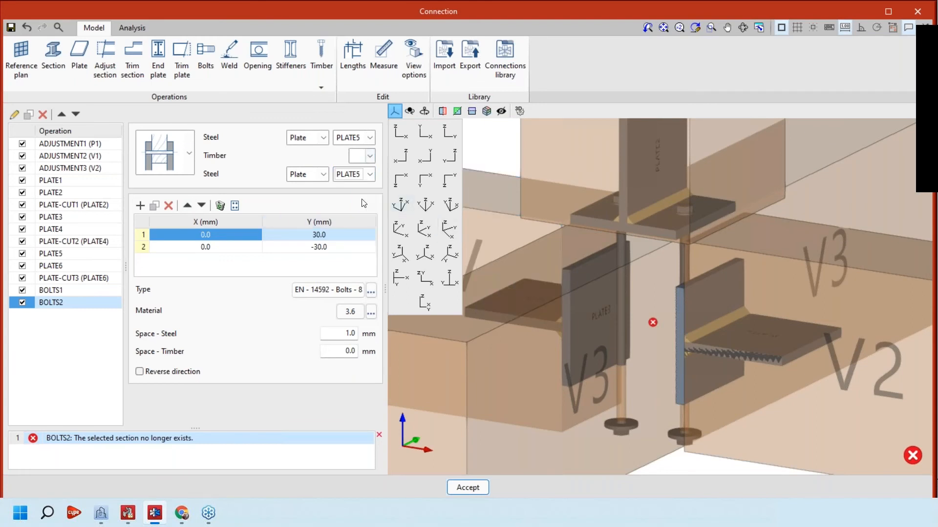
pyautogui.click(359, 182)
# - Check the plates beside V3 and replace the second steel element of BOLTS2 with PLATE3
pyautogui.moveTo(664, 352); pyautogui.dragTo(576, 334, button='middle')
pyautogui.scroll(-2, 649, 338)
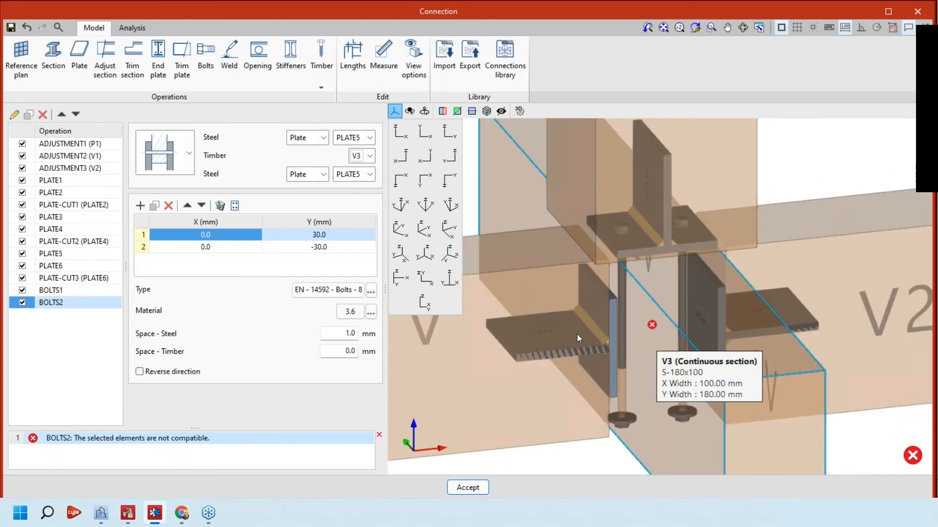
pyautogui.scroll(3, 566, 333)
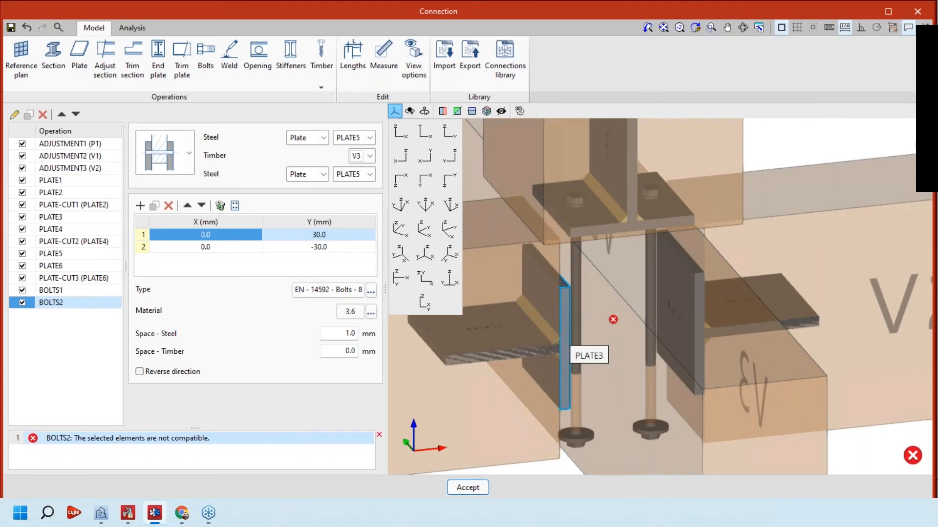
pyautogui.moveTo(613, 320); pyautogui.dragTo(614, 319, button='middle')
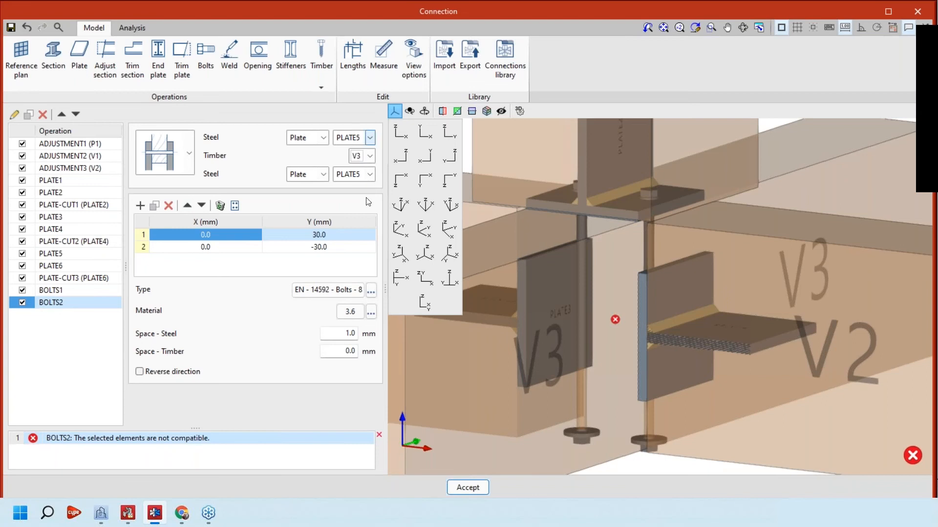
pyautogui.click(369, 175)
pyautogui.click(352, 211)
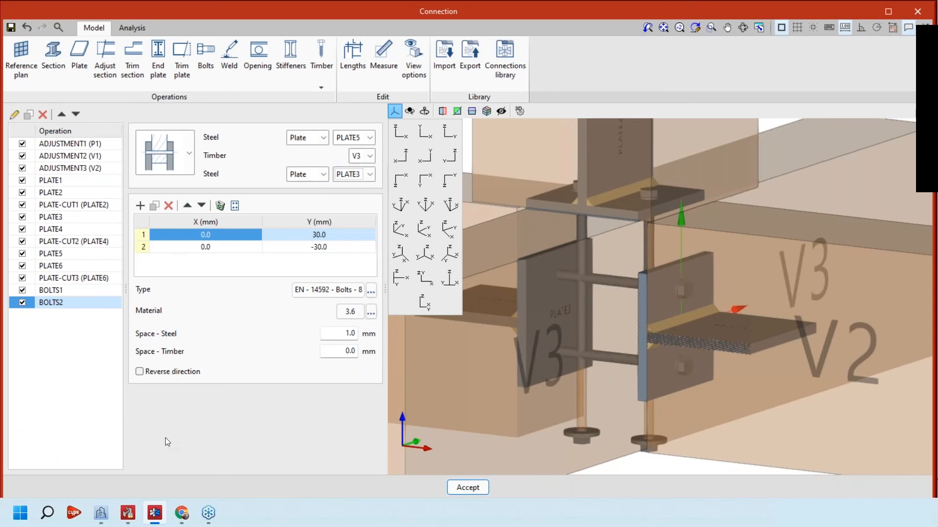
# - Set the X position of both bolts in BOLTS2 to 20 mm
pyautogui.keyDown('shift'); pyautogui.moveTo(637, 303); pyautogui.dragTo(662, 316, button='middle'); pyautogui.keyUp('shift')
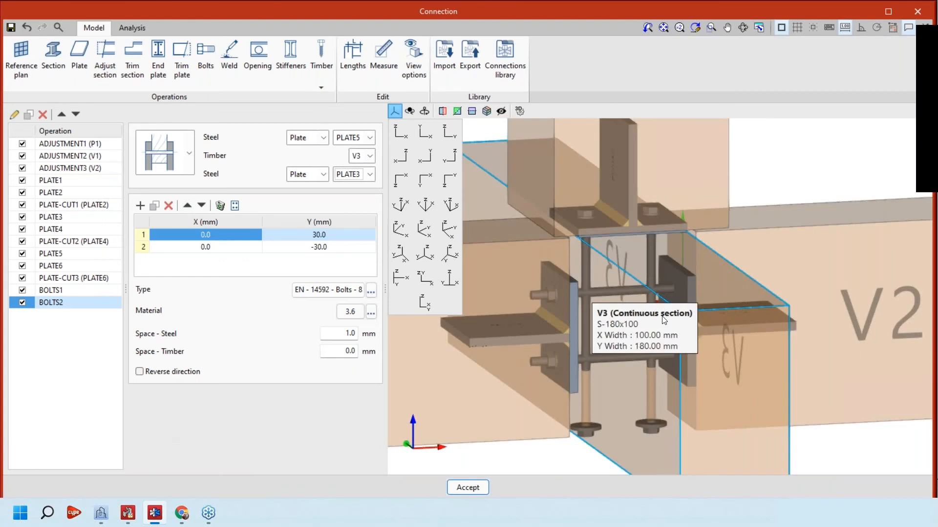
pyautogui.scroll(5, 664, 320)
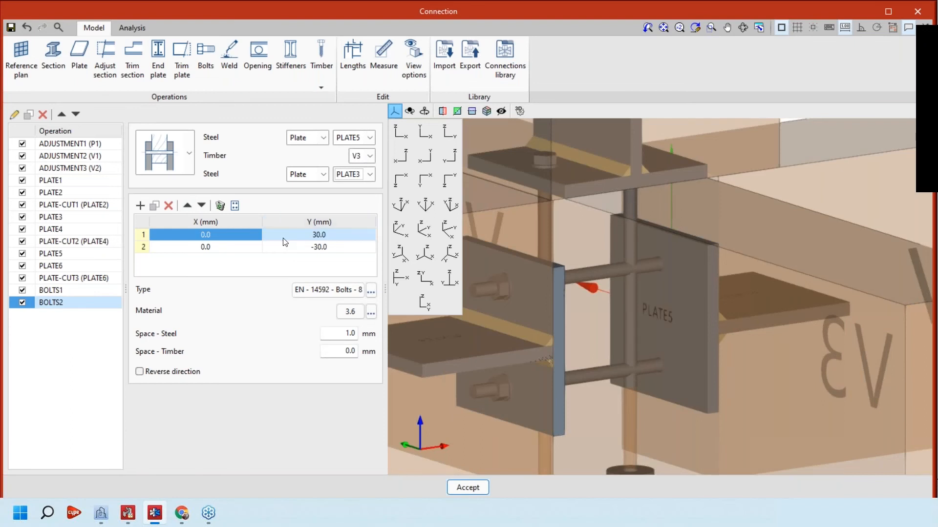
pyautogui.scroll(2, 660, 333)
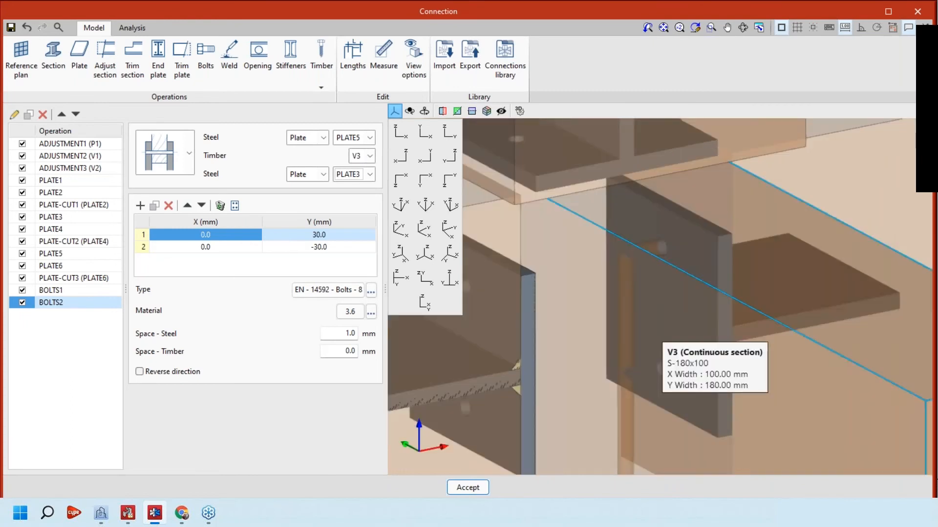
pyautogui.scroll(-2, 626, 198)
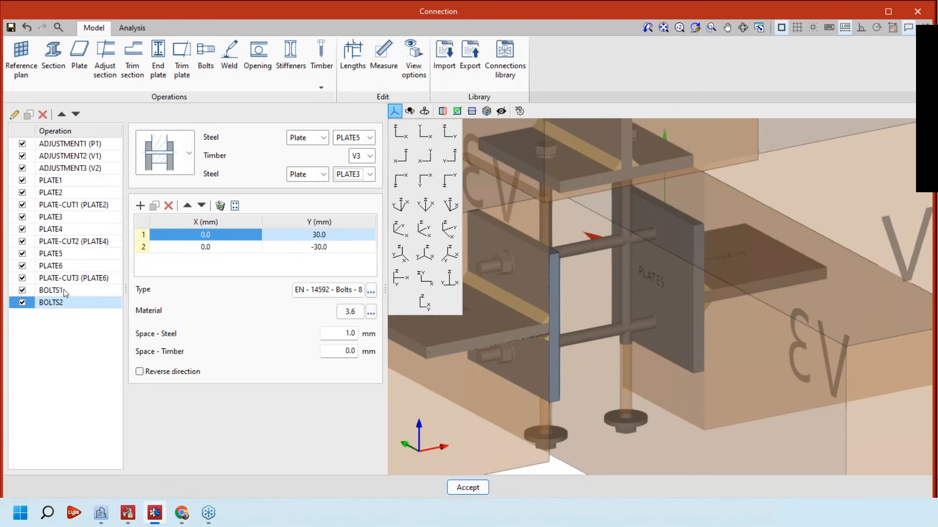
pyautogui.scroll(2, 657, 276)
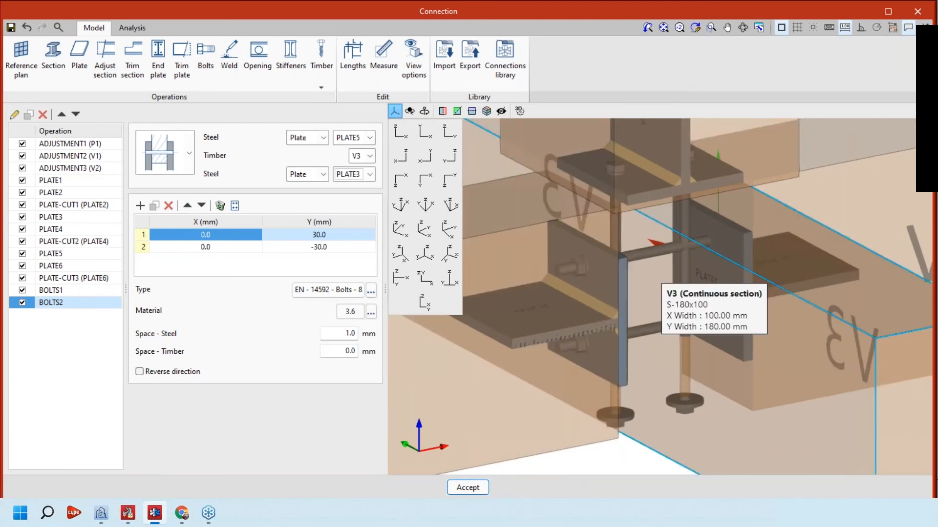
pyautogui.click(210, 236)
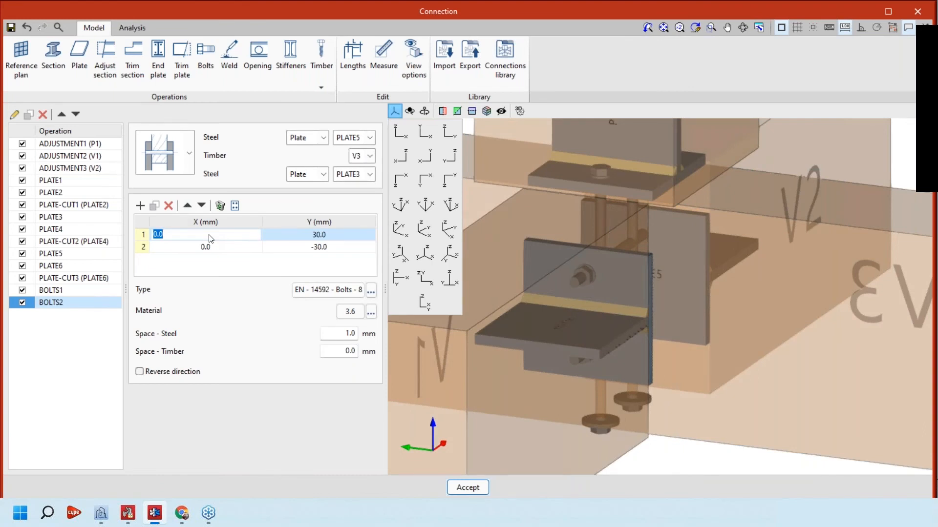
pyautogui.write('20')
pyautogui.press('Tab')
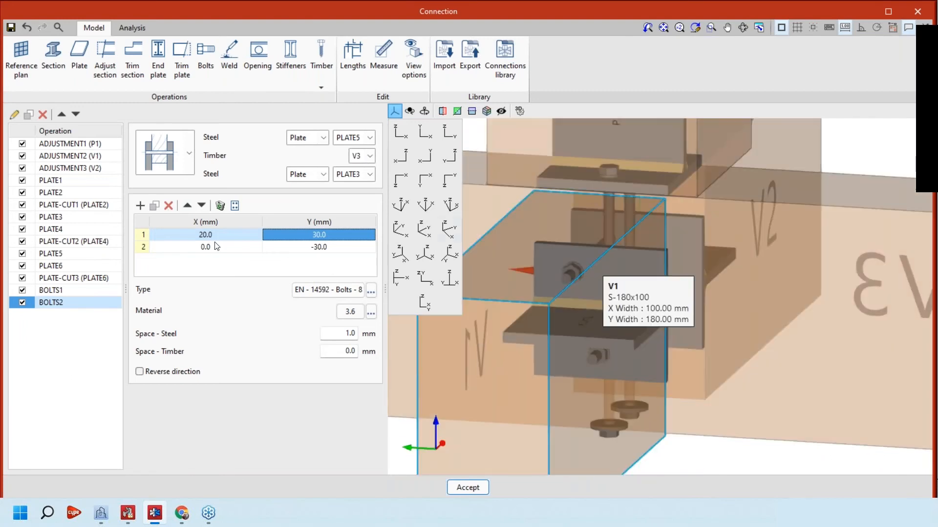
pyautogui.click(215, 247)
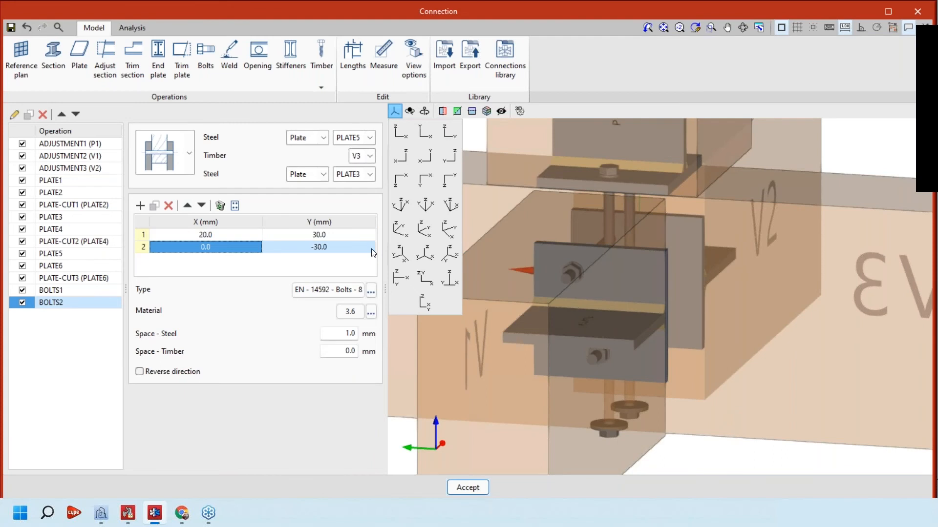
pyautogui.write('20')
pyautogui.press('Tab')
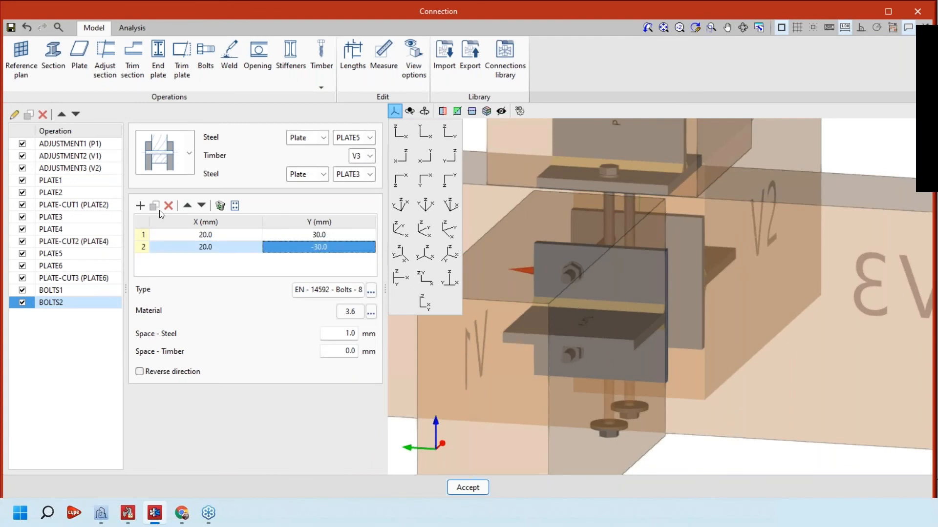
# - Duplicate the first bolt of BOLTS2 and set the copy's X position to -20 mm
pyautogui.click(159, 210)
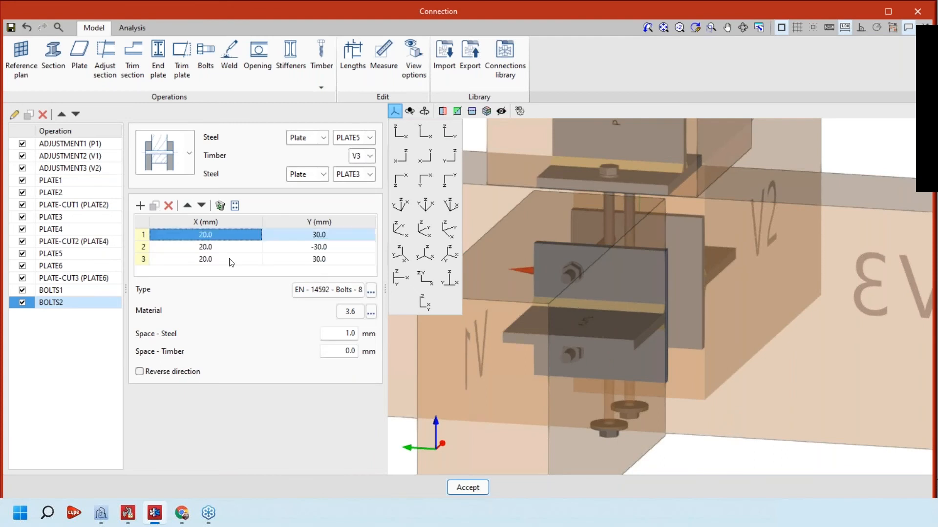
pyautogui.click(298, 263)
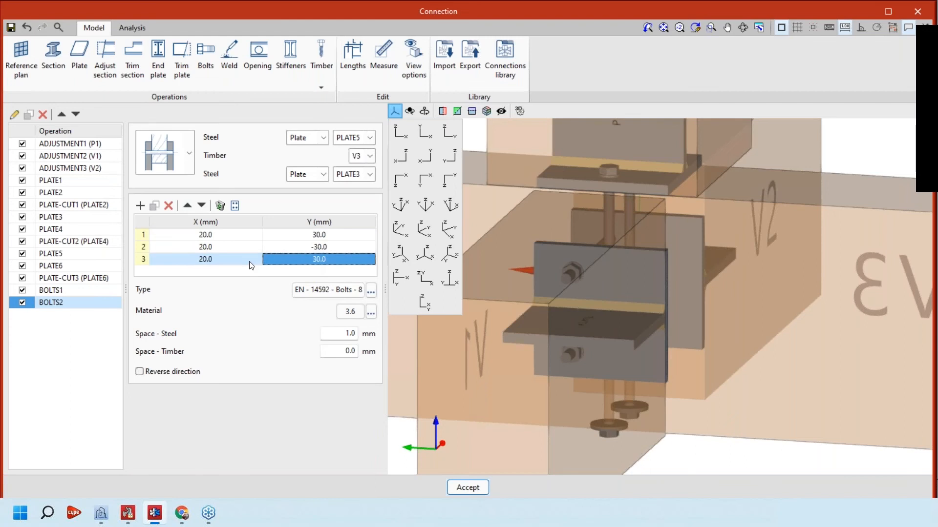
pyautogui.click(247, 260)
pyautogui.write('-20')
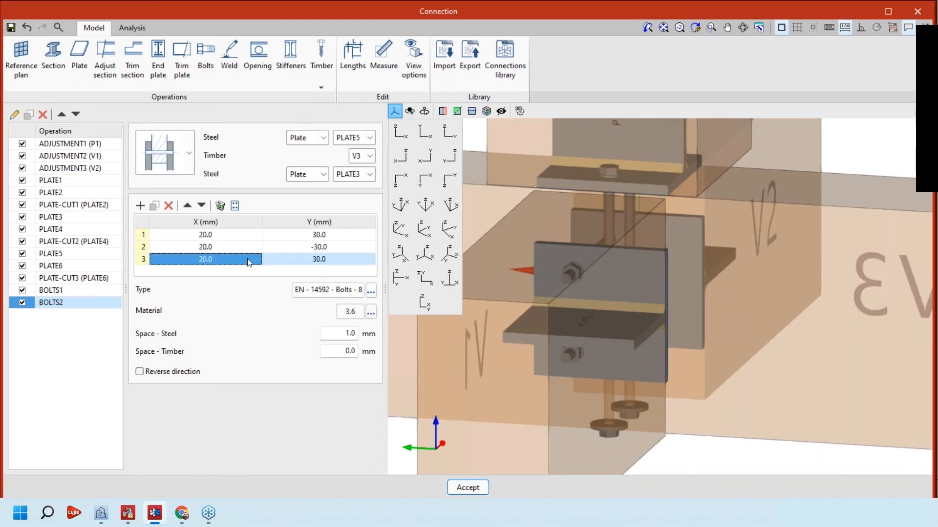
pyautogui.press('Tab')
# - Duplicate the second bolt of BOLTS2, at Y -30 mm, and set the copy's X position to -20 mm
pyautogui.click(209, 247)
pyautogui.click(155, 205)
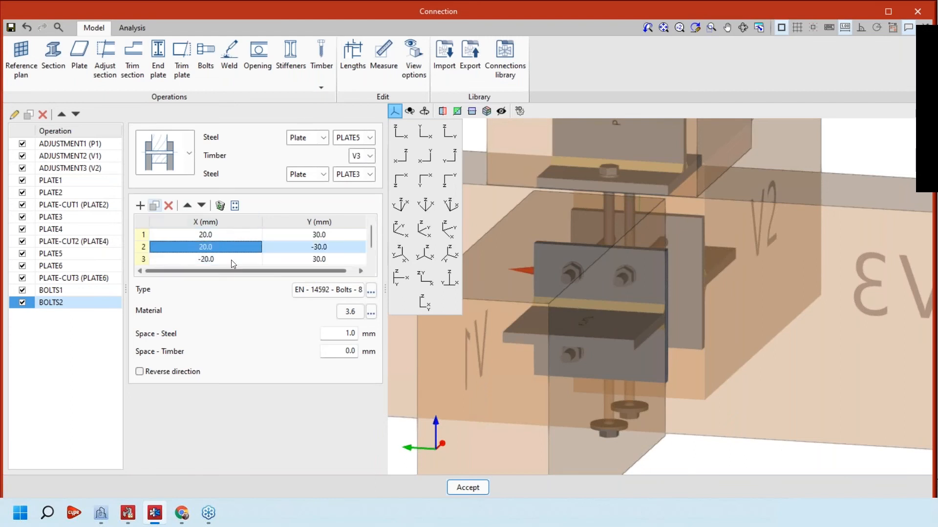
pyautogui.scroll(-1, 230, 264)
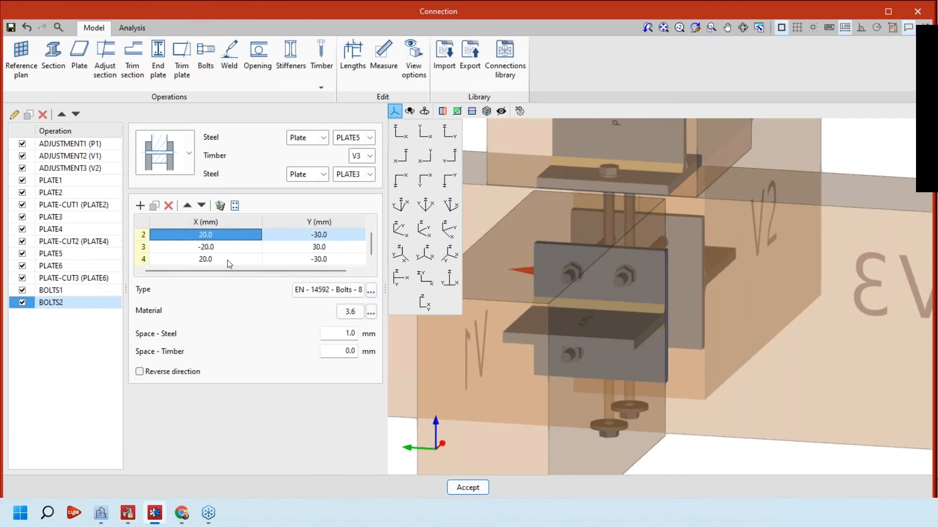
pyautogui.click(230, 263)
pyautogui.write('-')
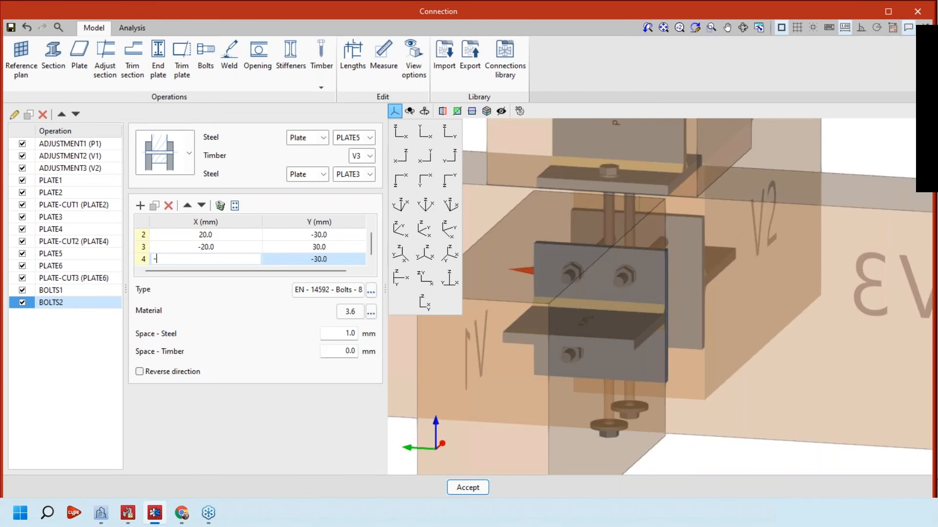
pyautogui.write('20')
pyautogui.press('Tab')
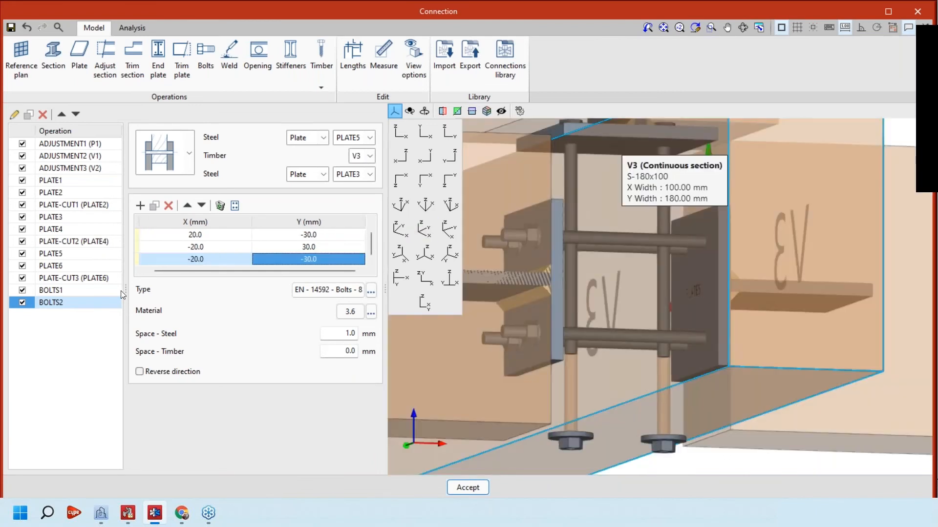
pyautogui.scroll(-3, 611, 158)
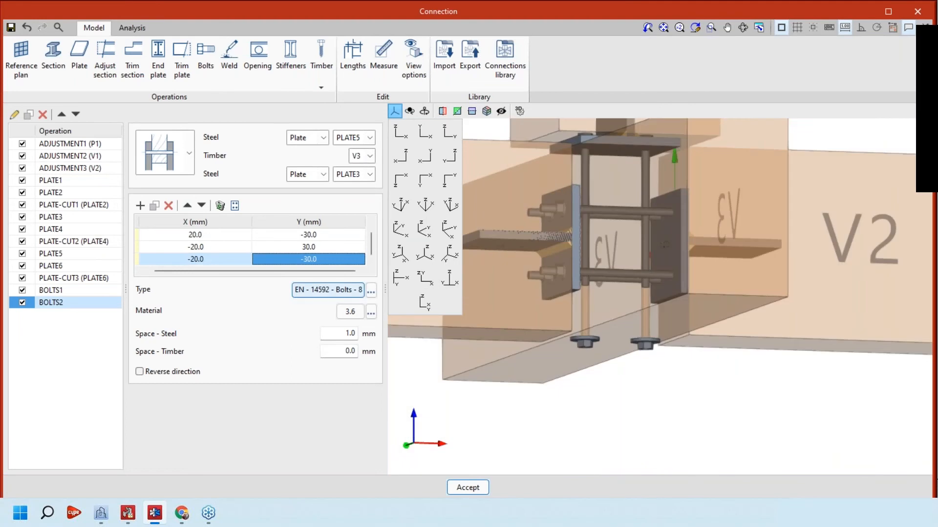
pyautogui.keyDown('shift'); pyautogui.moveTo(718, 206); pyautogui.dragTo(678, 308, button='middle'); pyautogui.keyUp('shift')
pyautogui.scroll(-2, 677, 308)
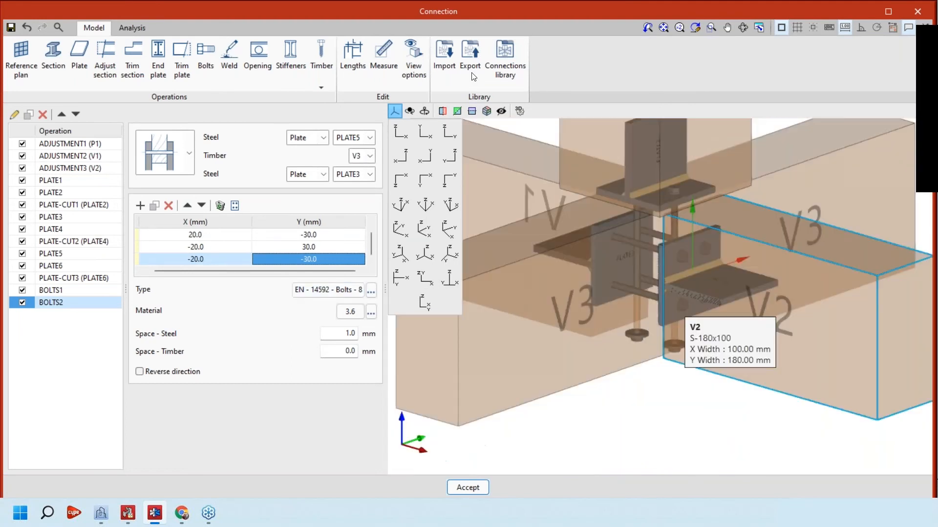
pyautogui.click(405, 86)
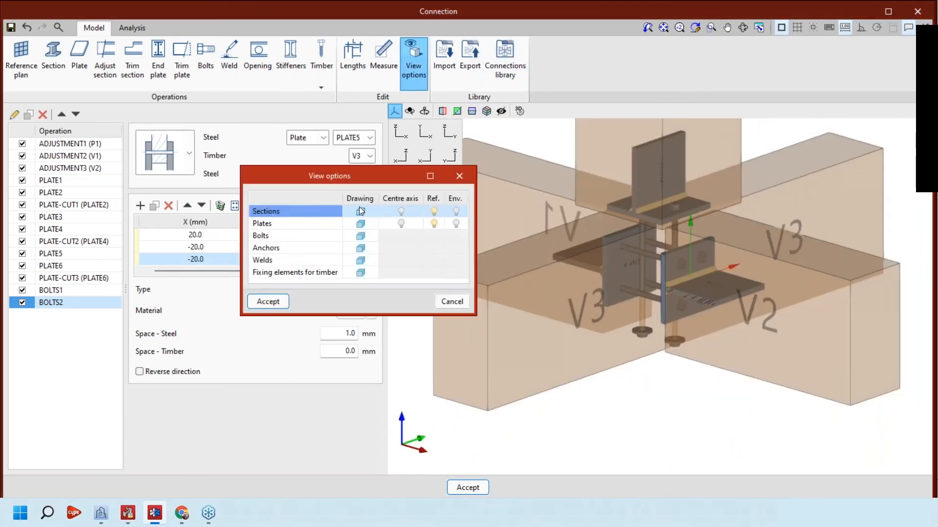
pyautogui.click(359, 211)
pyautogui.click(362, 211)
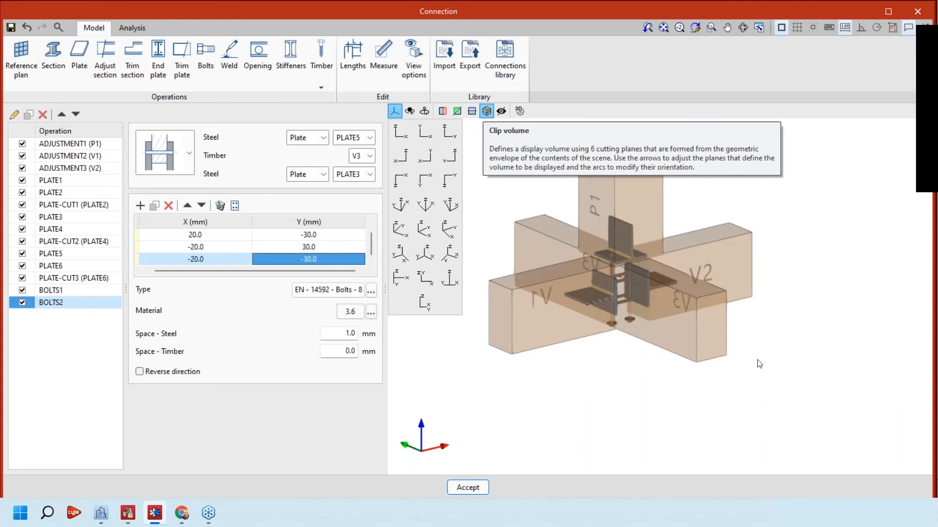
# - Clip the displayed volume along the green axis so V3 is cut just in front of the side plates, and hide the clip handles
pyautogui.scroll(-3, 758, 361)
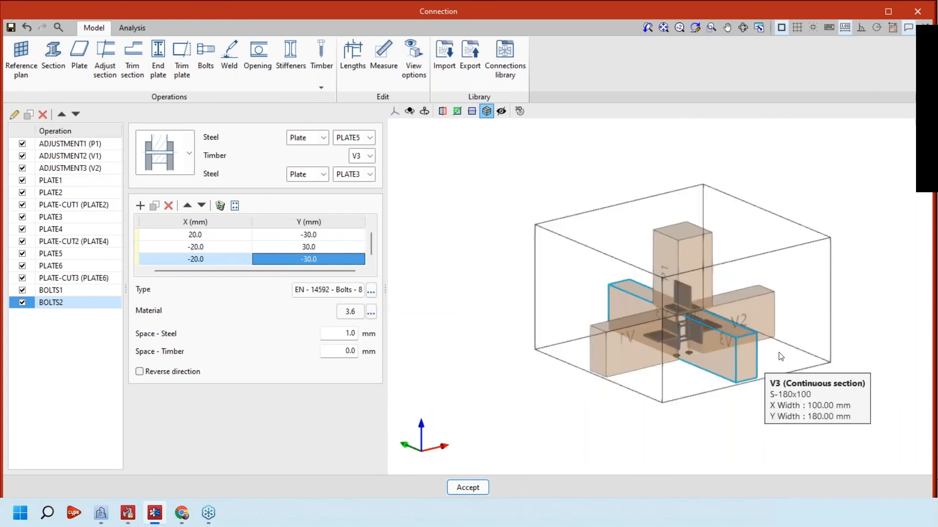
pyautogui.click(781, 357)
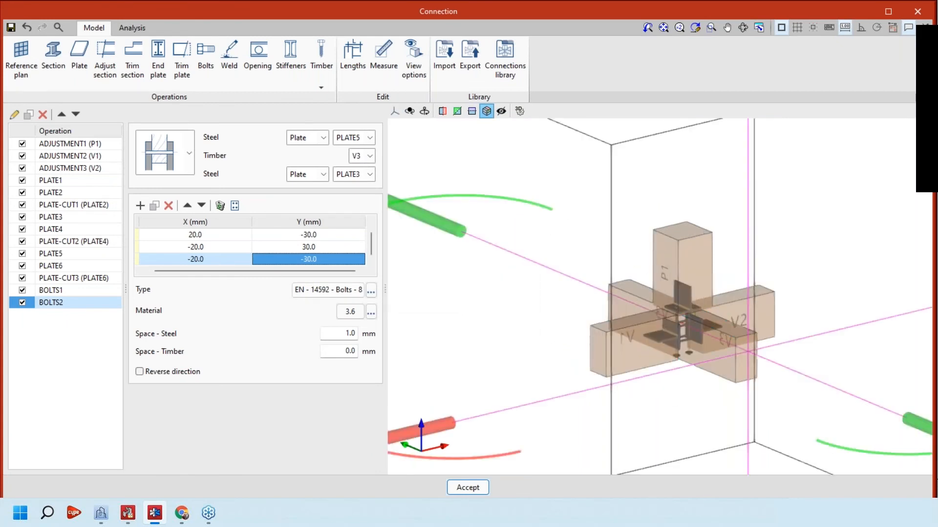
pyautogui.scroll(-3, 663, 319)
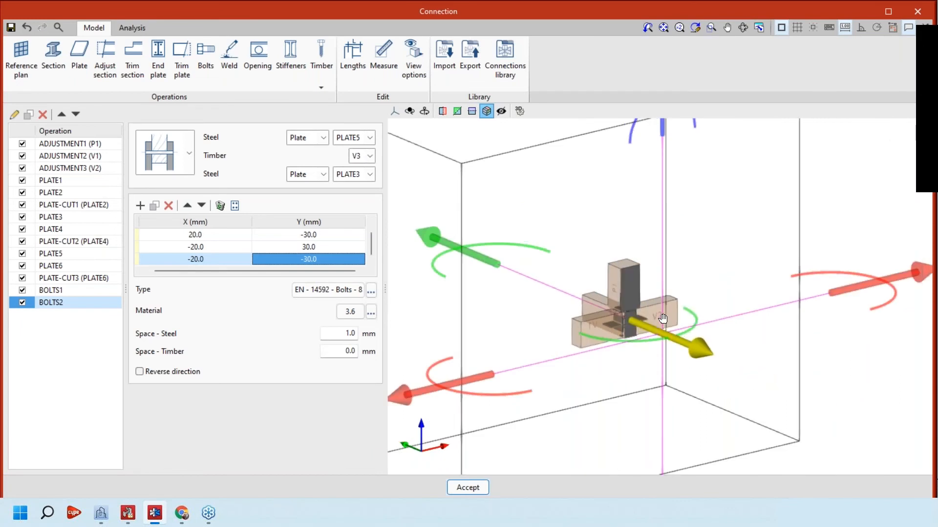
pyautogui.moveTo(663, 318); pyautogui.dragTo(663, 318)
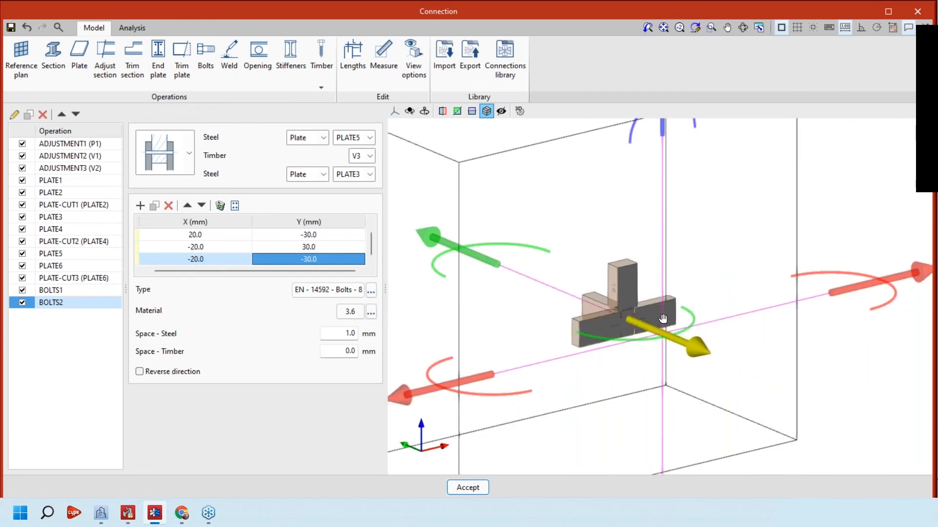
pyautogui.scroll(5, 600, 314)
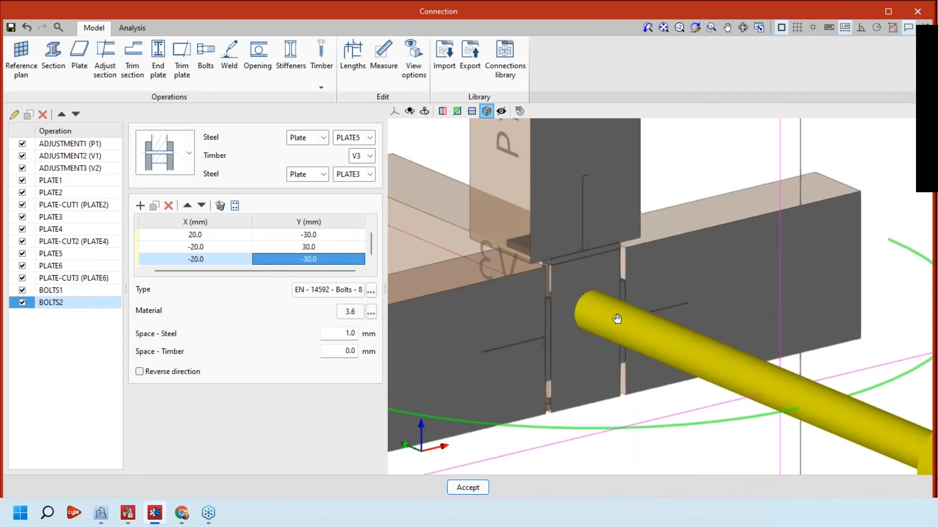
pyautogui.moveTo(617, 318); pyautogui.dragTo(613, 316)
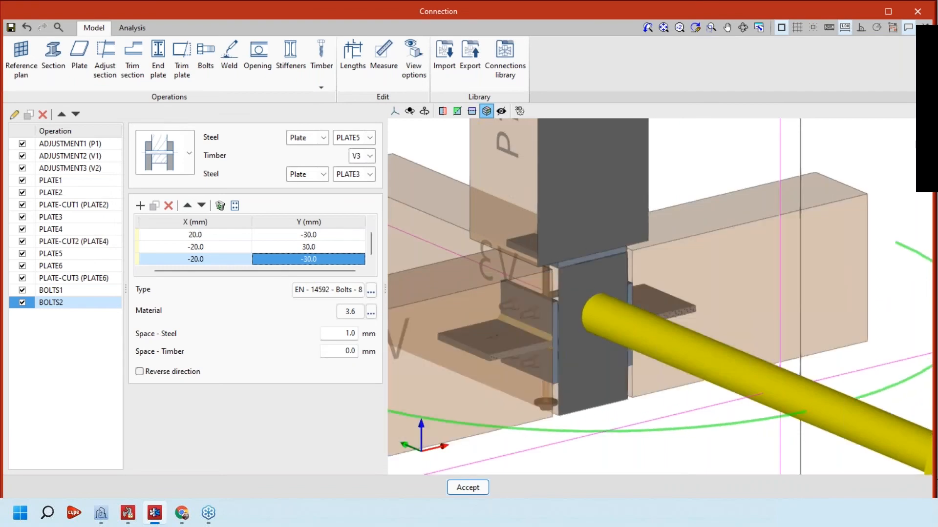
pyautogui.click(502, 111)
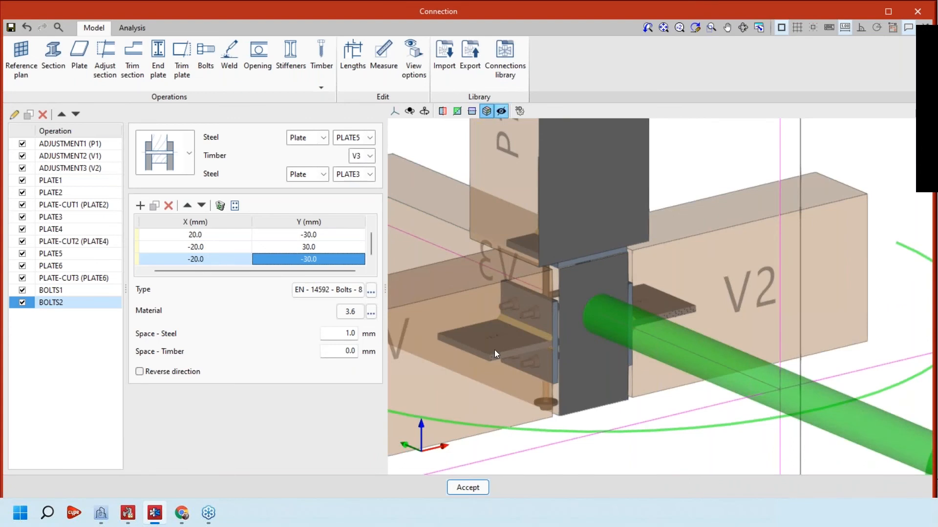
# - Examine the clipped joint from several sides, checking how BOLTS2 and the side plates meet V3
pyautogui.scroll(3, 494, 349)
pyautogui.moveTo(495, 350); pyautogui.dragTo(462, 300, button='middle')
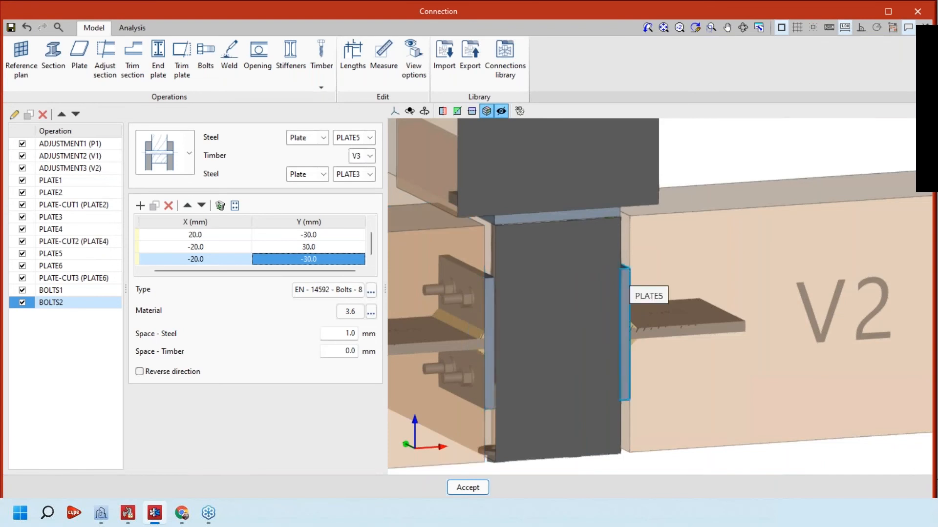
pyautogui.moveTo(625, 281); pyautogui.dragTo(541, 363, button='middle')
pyautogui.scroll(-3, 541, 362)
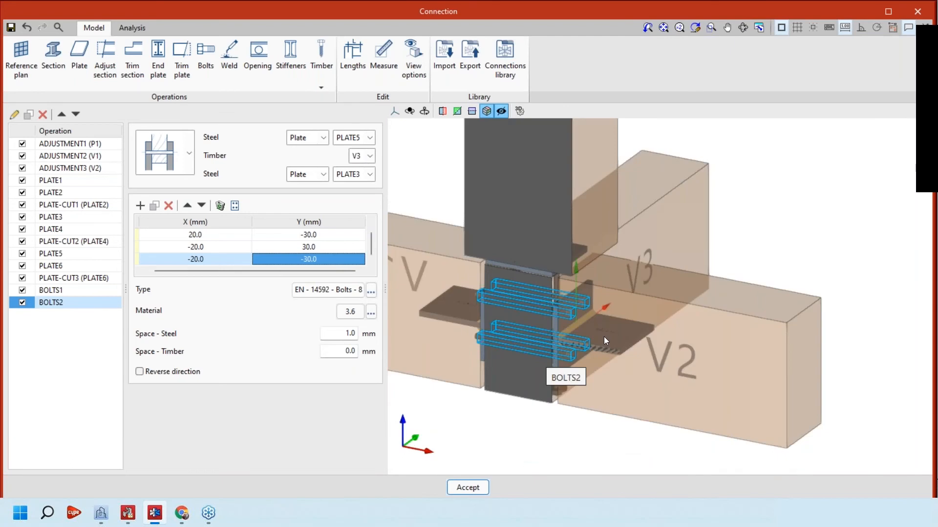
pyautogui.moveTo(604, 336); pyautogui.dragTo(666, 311, button='middle')
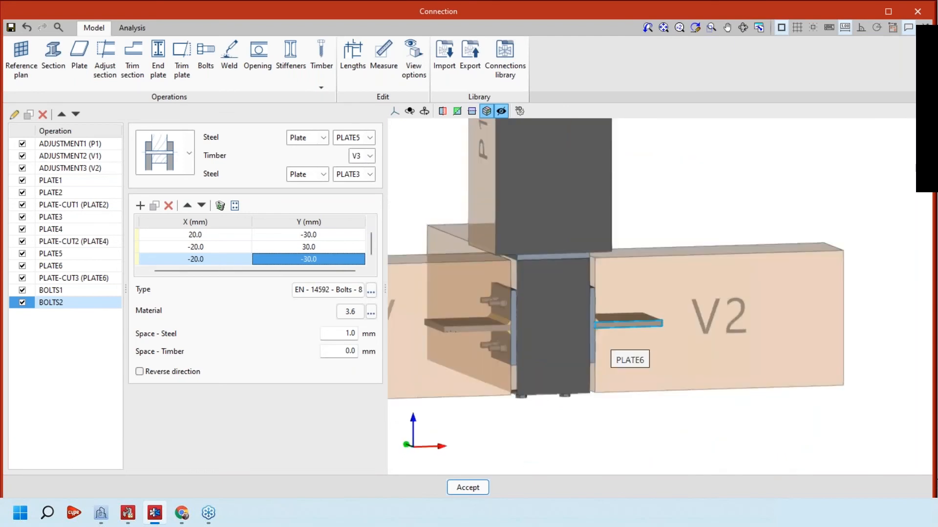
pyautogui.scroll(-2, 604, 324)
pyautogui.moveTo(603, 324); pyautogui.dragTo(669, 264, button='middle')
pyautogui.scroll(-2, 669, 264)
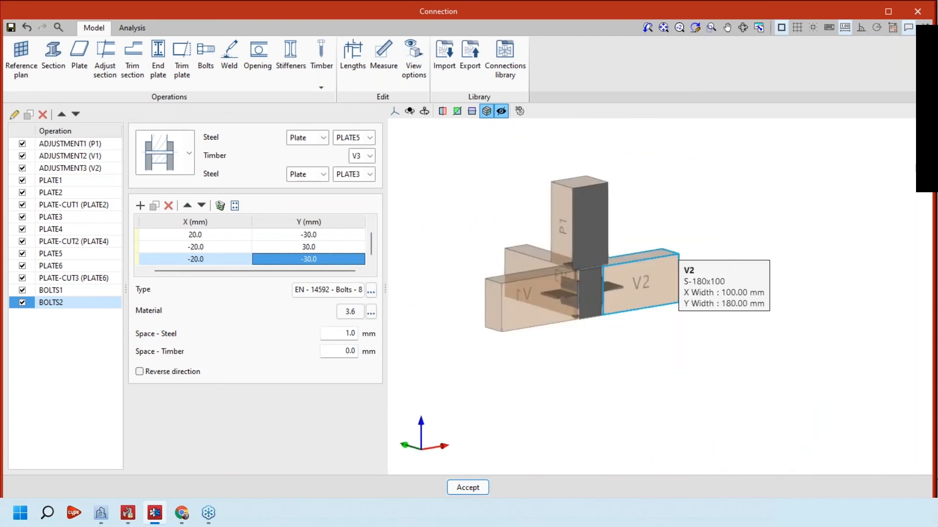
# - Turn off the clip volume and view the complete connection close up
pyautogui.click(501, 113)
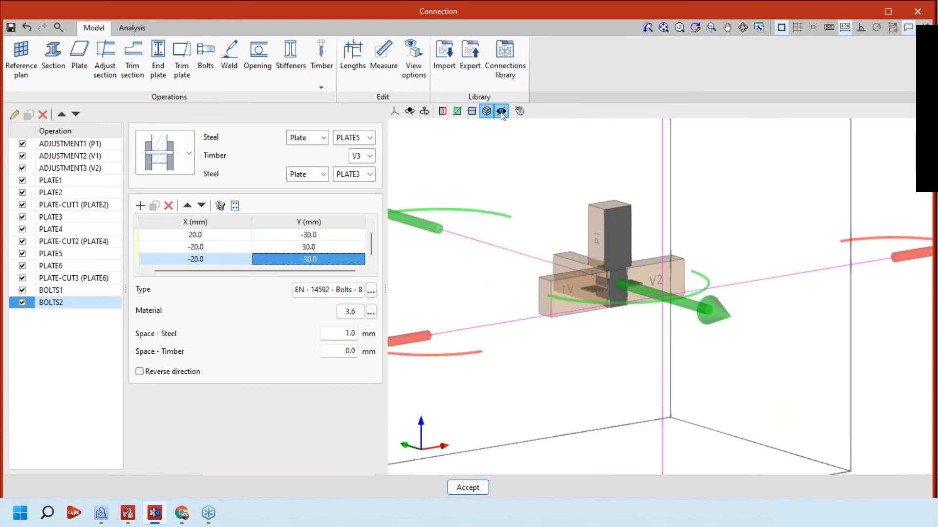
pyautogui.click(488, 112)
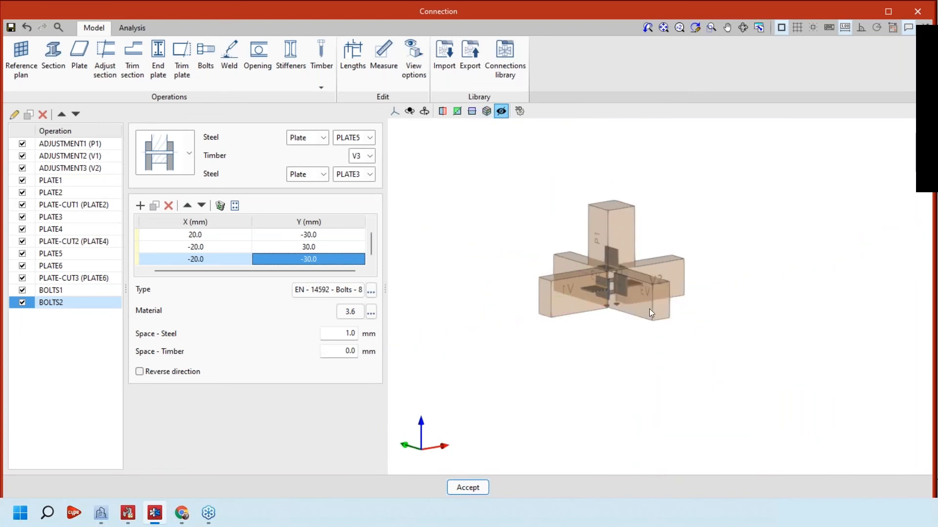
pyautogui.moveTo(649, 309); pyautogui.dragTo(620, 306, button='middle')
pyautogui.scroll(2, 649, 309)
pyautogui.moveTo(627, 206); pyautogui.dragTo(626, 200, button='middle')
pyautogui.scroll(3, 625, 200)
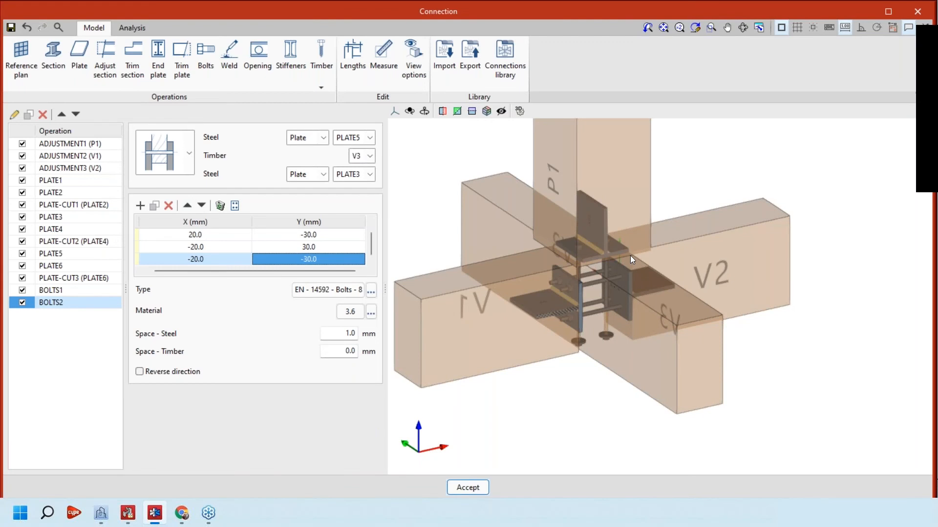
# - Examine the plates and bolts beneath post P1 and beside V3, including the spacing between PLATE1 and the side plates
pyautogui.moveTo(630, 256); pyautogui.dragTo(606, 408, button='middle')
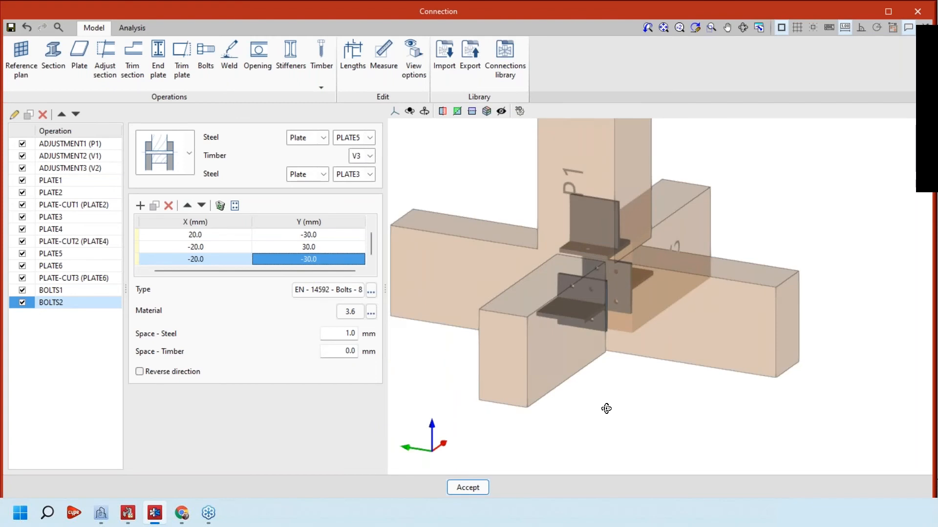
pyautogui.moveTo(606, 409); pyautogui.dragTo(620, 259, button='middle')
pyautogui.scroll(2, 591, 259)
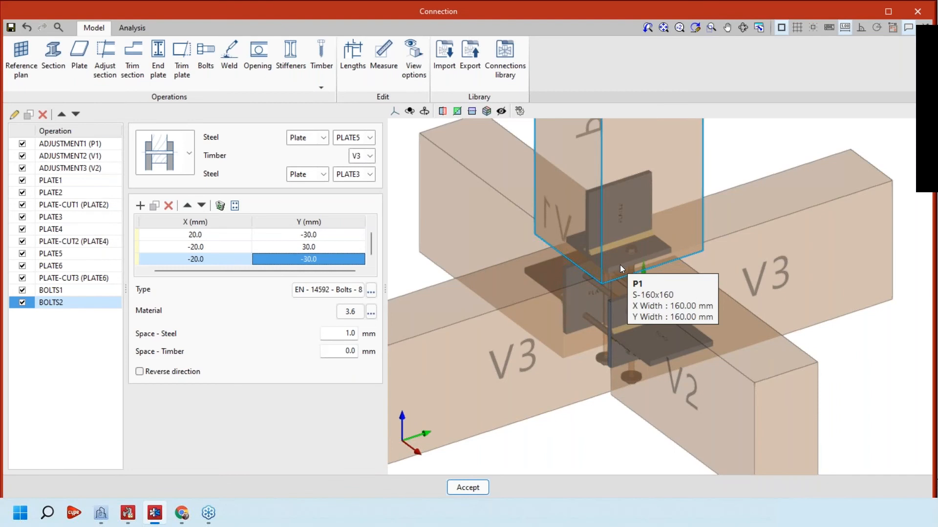
pyautogui.moveTo(619, 265); pyautogui.dragTo(668, 247, button='middle')
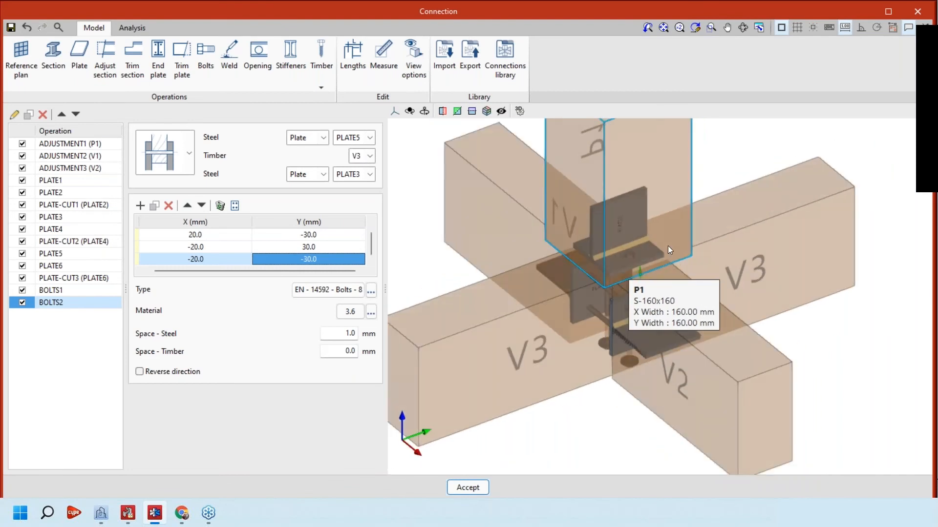
pyautogui.scroll(3, 619, 261)
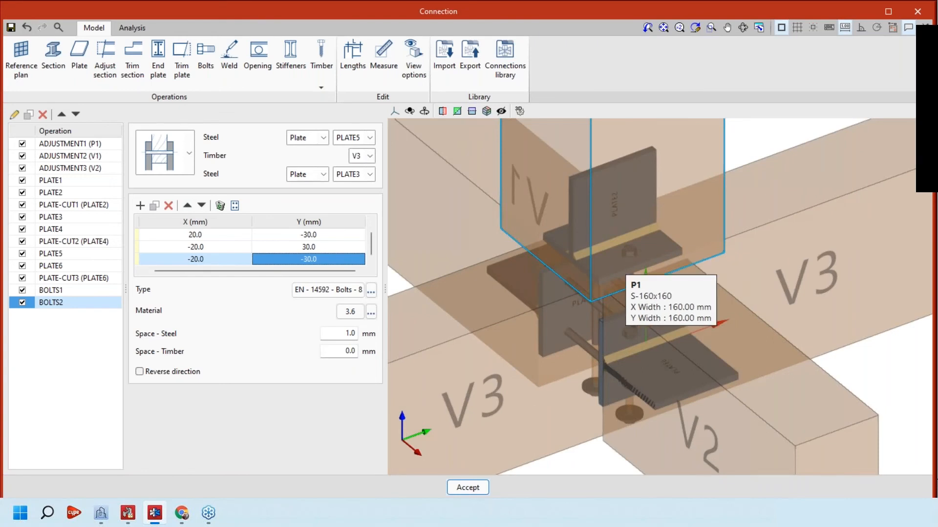
pyautogui.scroll(5, 620, 266)
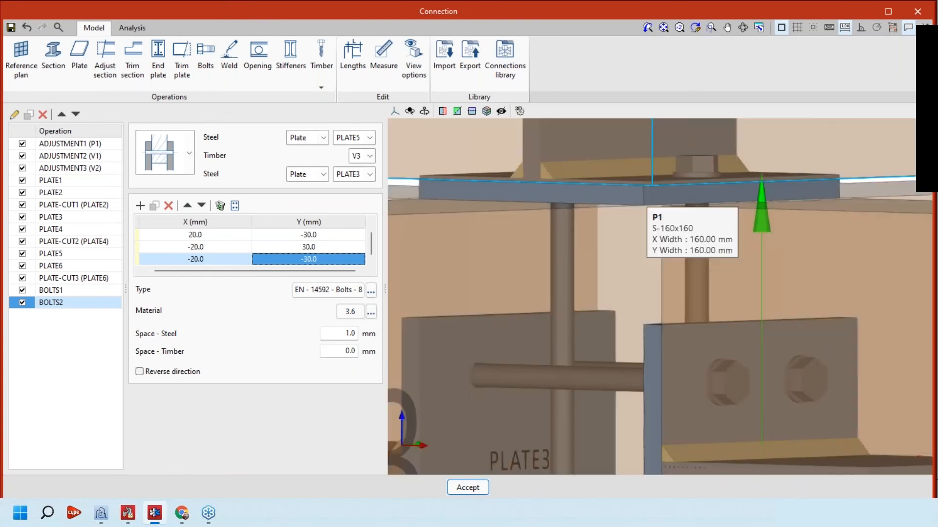
pyautogui.scroll(-5, 650, 236)
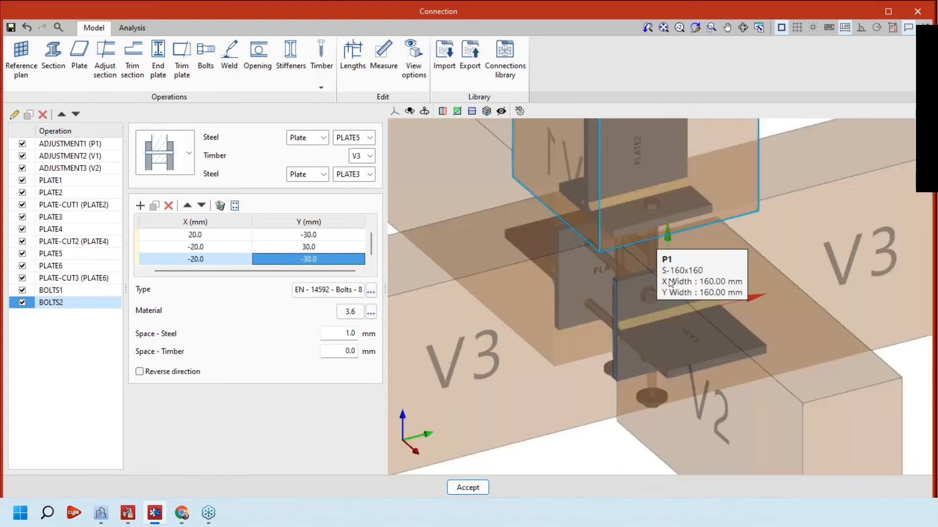
pyautogui.scroll(-3, 670, 284)
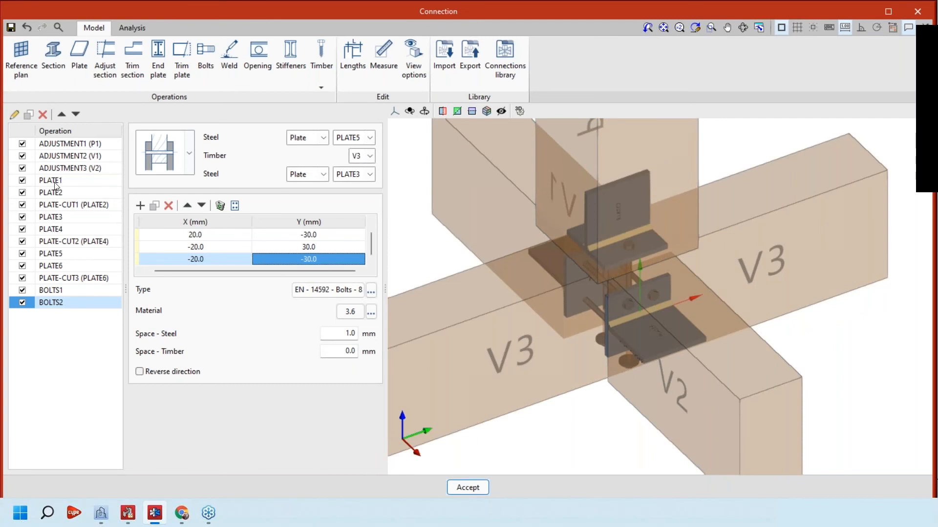
# - Set the Y width of PLATE1 to 200 mm and check which way the plate extends
pyautogui.click(56, 182)
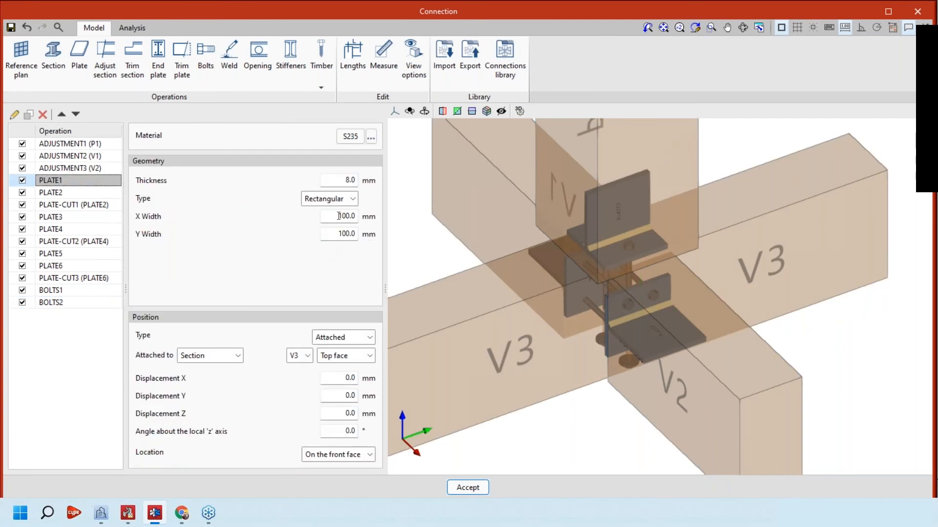
pyautogui.click(348, 216)
pyautogui.click(355, 234)
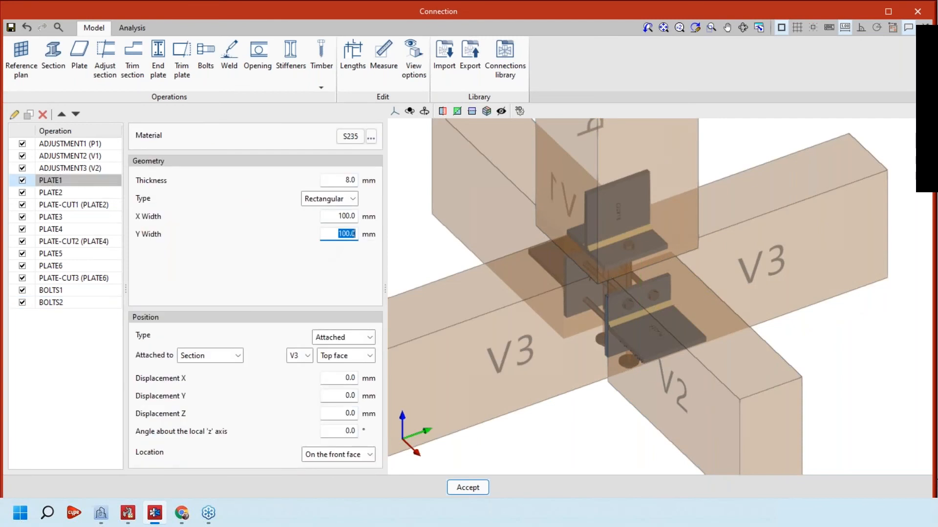
pyautogui.write('20')
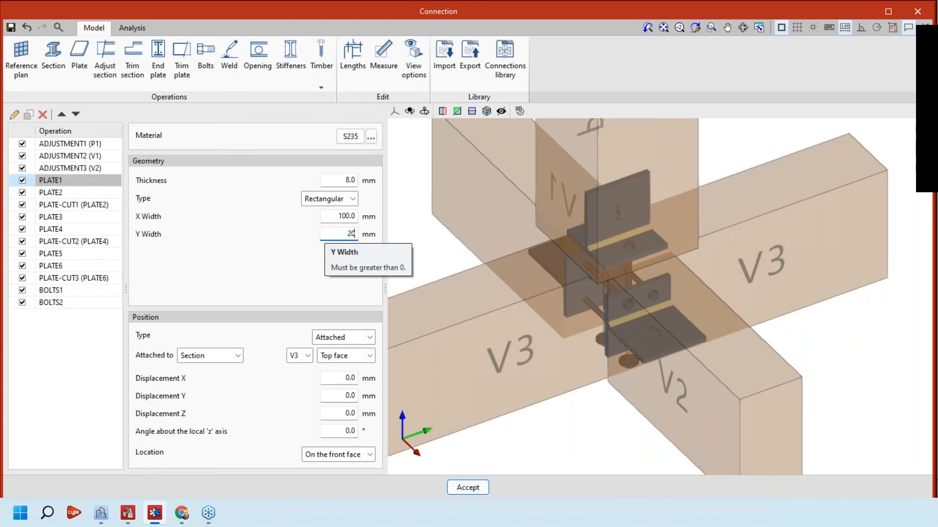
pyautogui.write('0')
pyautogui.press('Tab')
pyautogui.moveTo(528, 247); pyautogui.dragTo(638, 319, button='middle')
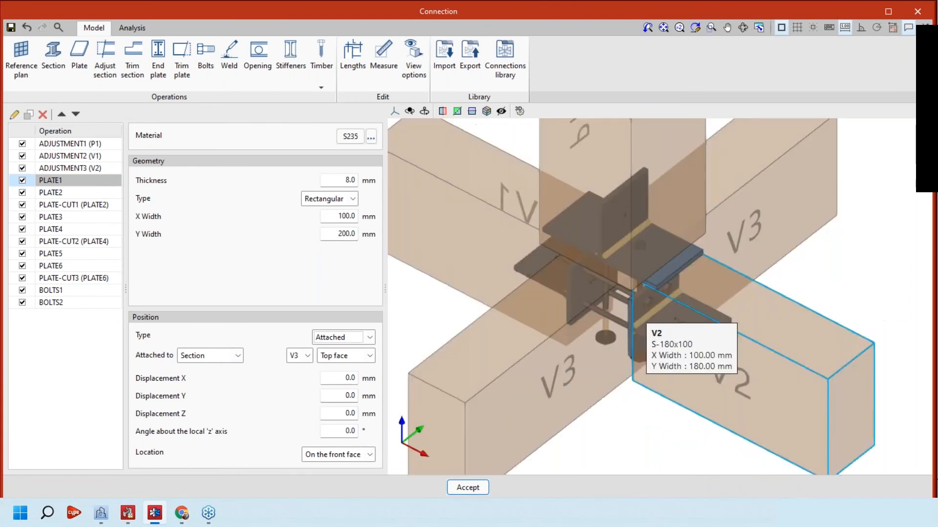
# - Set PLATE1's Y width back to 100 mm and its X width to 200 mm
pyautogui.click(346, 235)
pyautogui.write('100')
pyautogui.press('Tab')
pyautogui.click(346, 217)
pyautogui.write('2')
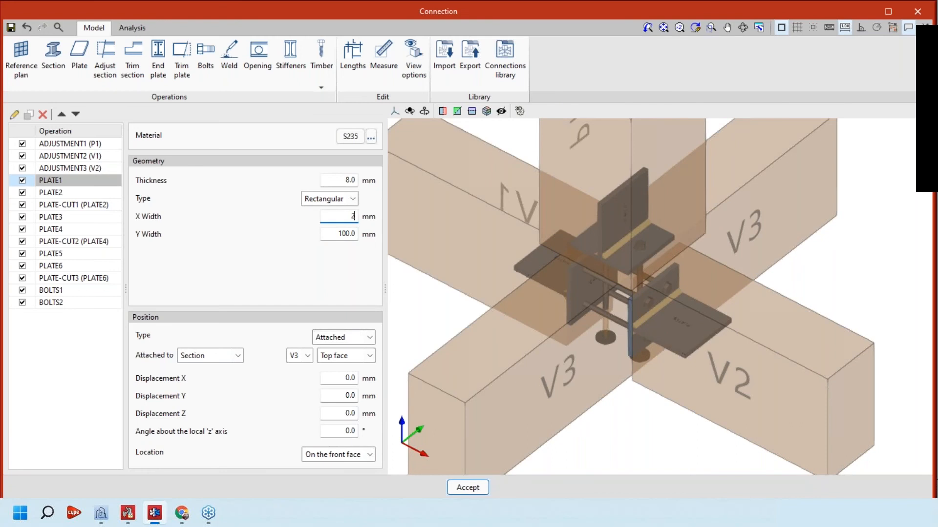
pyautogui.write('00')
pyautogui.press('Tab')
pyautogui.scroll(4, 525, 286)
pyautogui.keyDown('shift'); pyautogui.moveTo(562, 295); pyautogui.dragTo(526, 280, button='middle'); pyautogui.keyUp('shift')
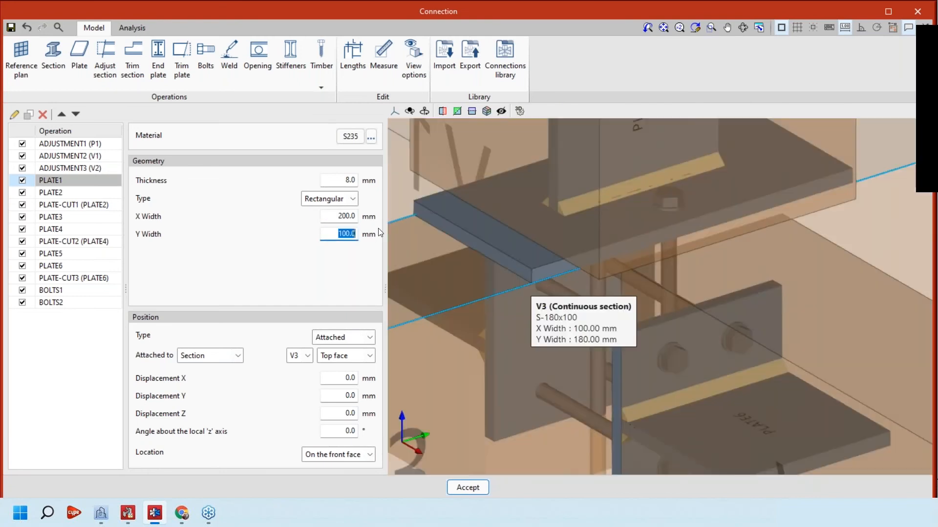
# - Set PLATE1's X width to 160 mm and check its fit beneath post P1
pyautogui.scroll(-2, 526, 278)
pyautogui.click(346, 216)
pyautogui.write('1')
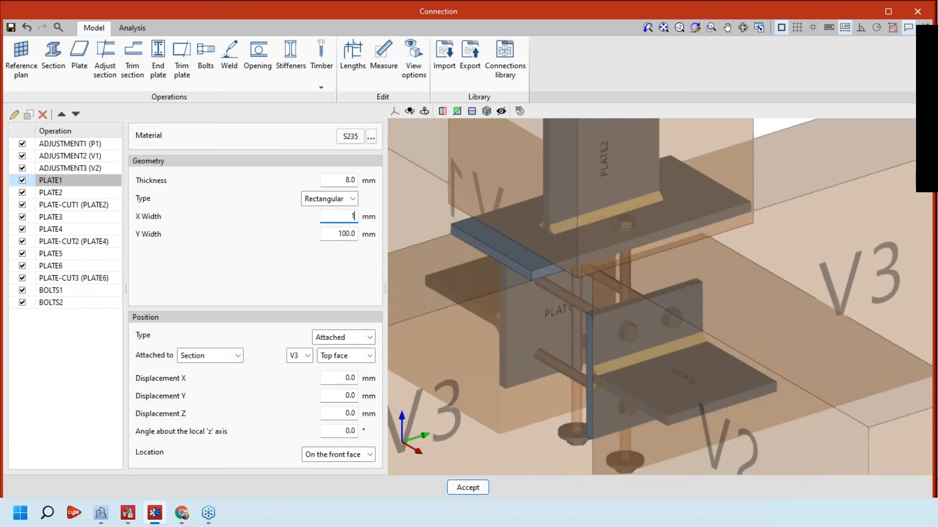
pyautogui.write('70')
pyautogui.press('BackSpace')
pyautogui.press('BackSpace')
pyautogui.write('60')
pyautogui.press('Tab')
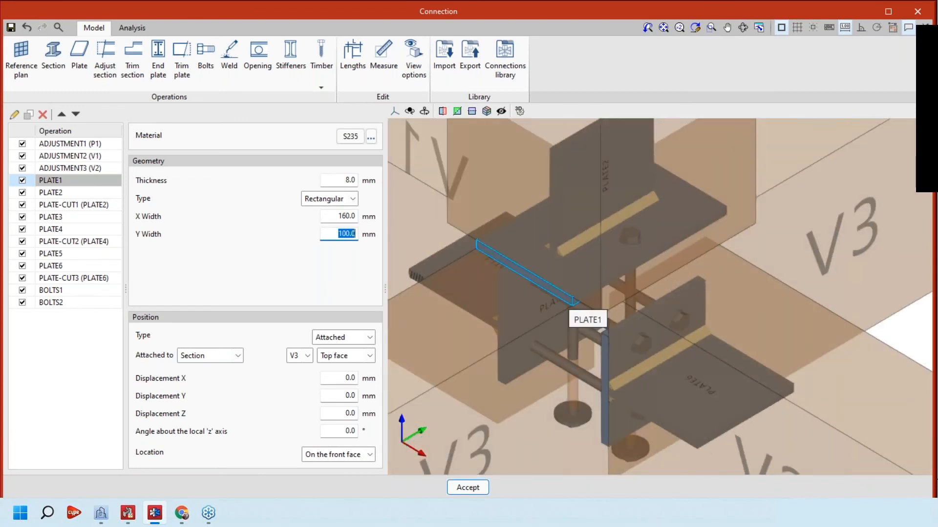
pyautogui.keyDown('shift'); pyautogui.moveTo(568, 300); pyautogui.dragTo(569, 290, button='middle'); pyautogui.keyUp('shift')
pyautogui.scroll(2, 591, 184)
pyautogui.keyDown('shift'); pyautogui.moveTo(591, 185); pyautogui.dragTo(600, 309, button='middle'); pyautogui.keyUp('shift')
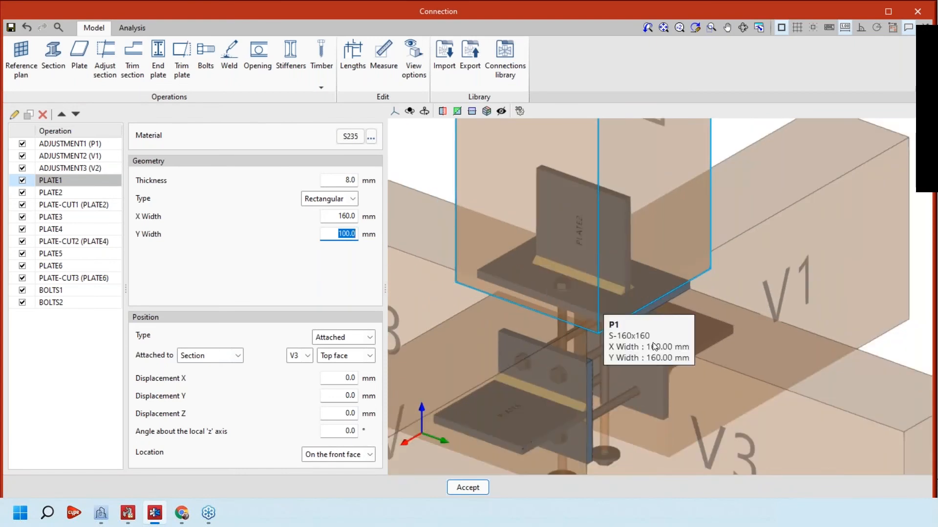
# - In plan view, duplicate the first bolt of BOLTS1 and place the copy at X 50 mm, Y 30 mm
pyautogui.click(395, 111)
pyautogui.click(425, 131)
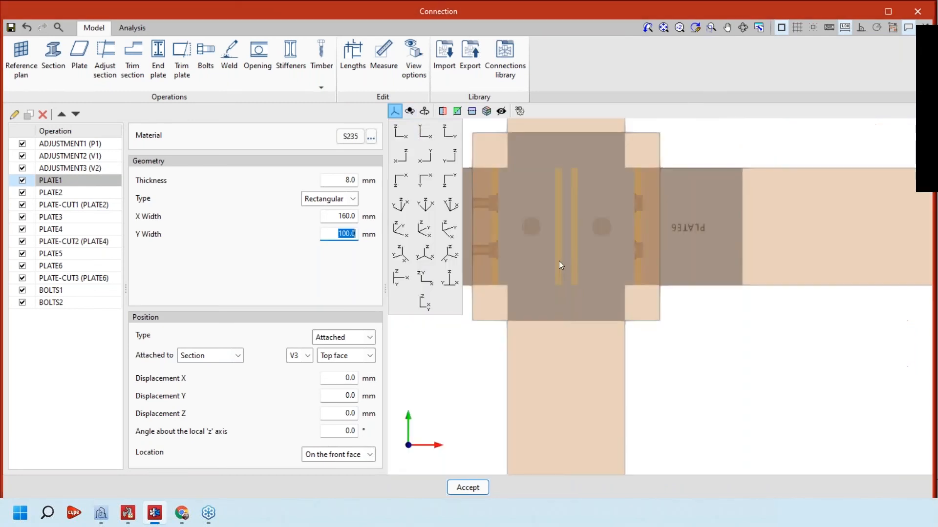
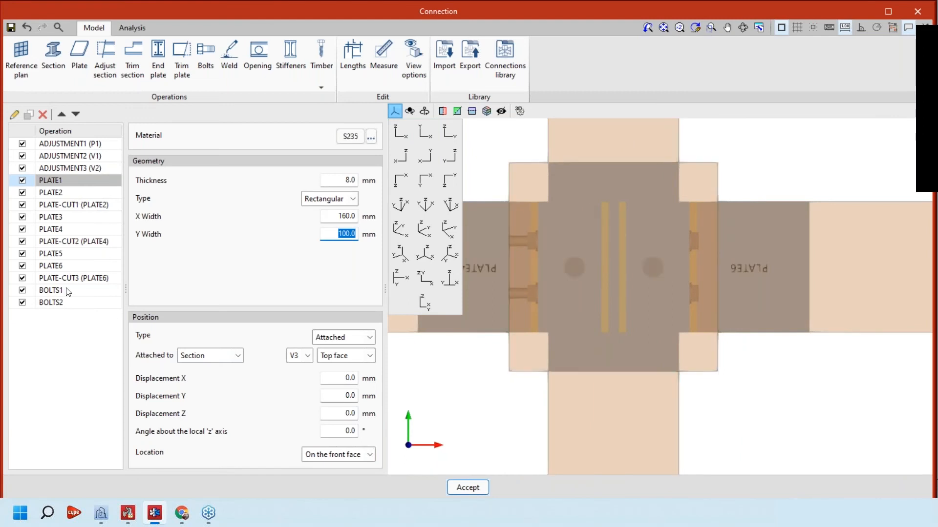
pyautogui.click(51, 290)
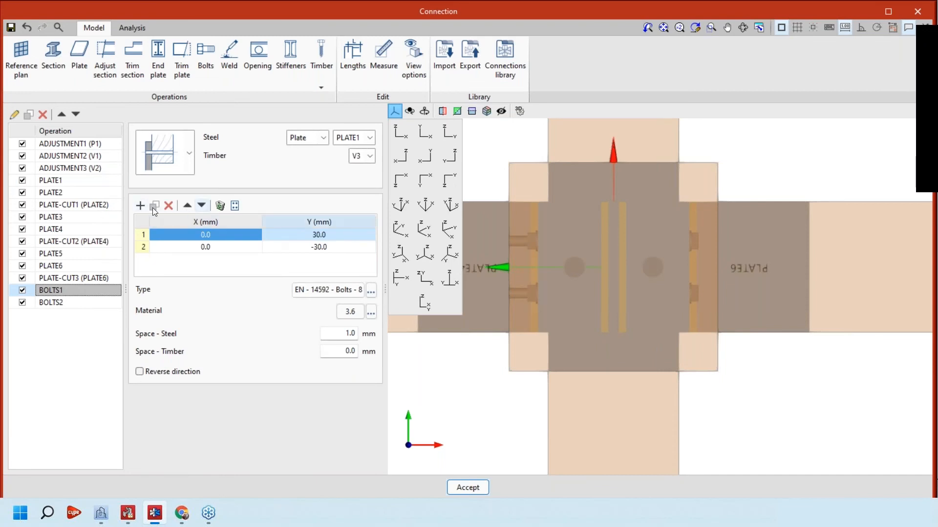
pyautogui.doubleClick(239, 262)
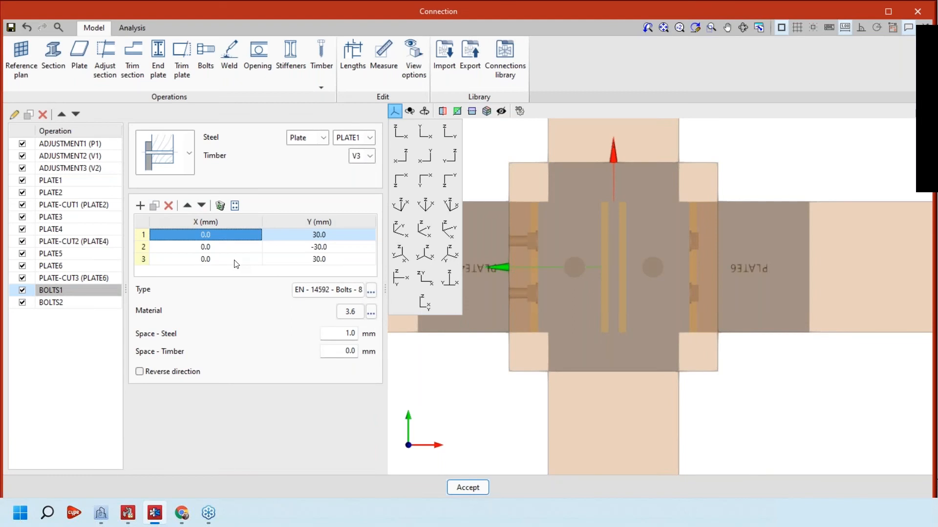
pyautogui.write('40')
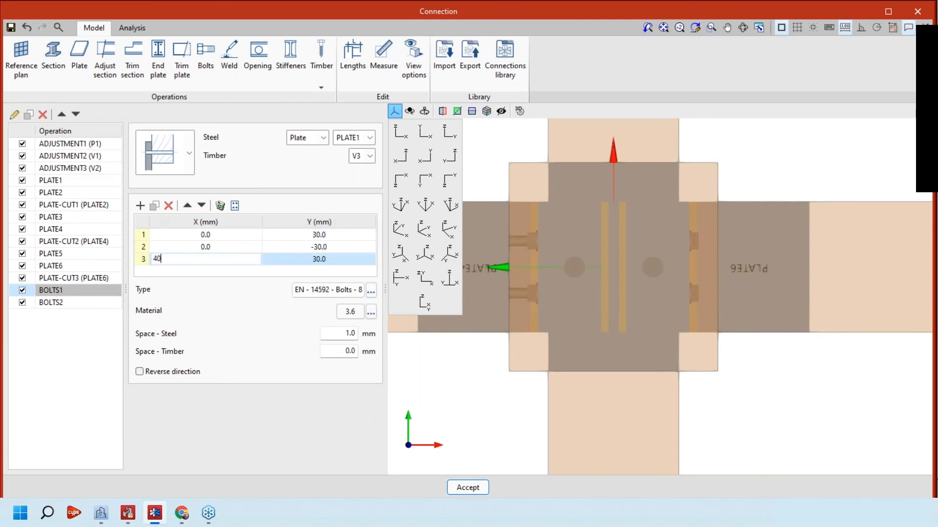
pyautogui.press('Tab')
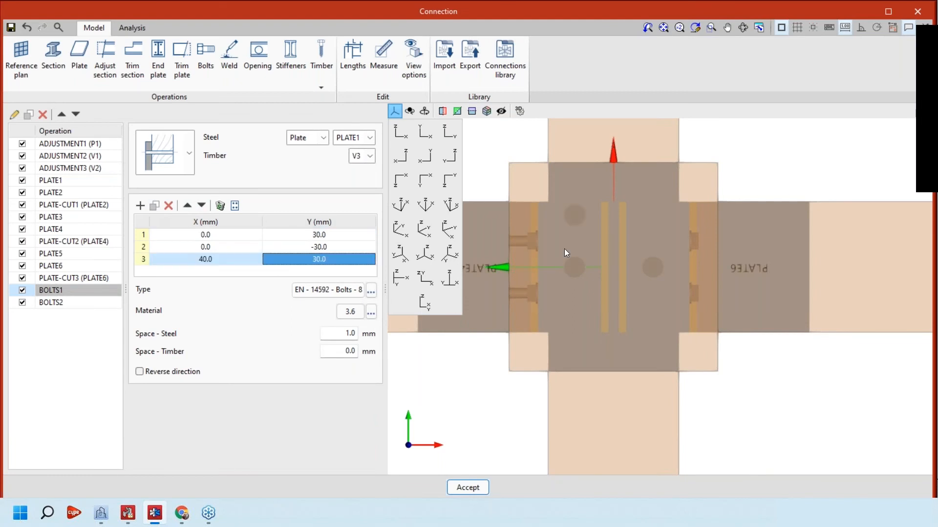
pyautogui.click(205, 261)
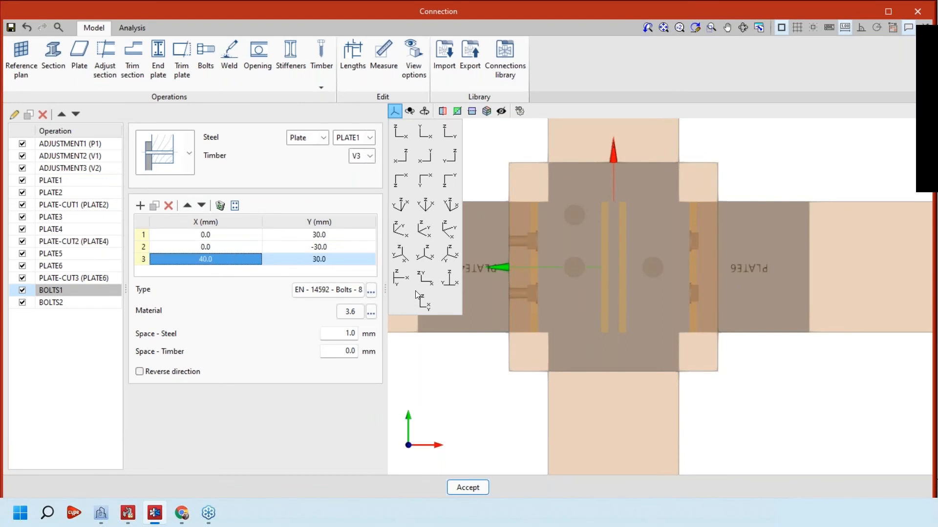
pyautogui.write('50')
pyautogui.press('Tab')
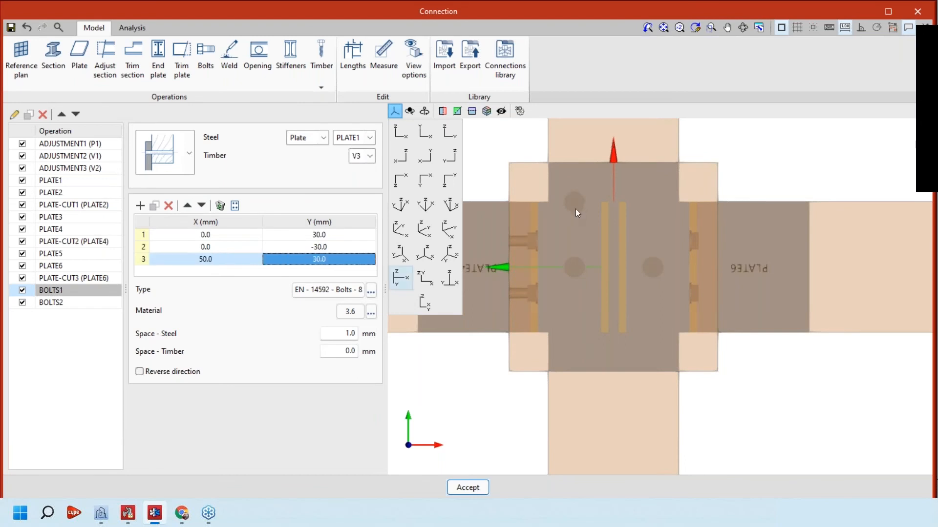
# - Duplicate the newest BOLTS1 bolt so there is also one at X 50 mm, Y -30 mm
pyautogui.click(157, 204)
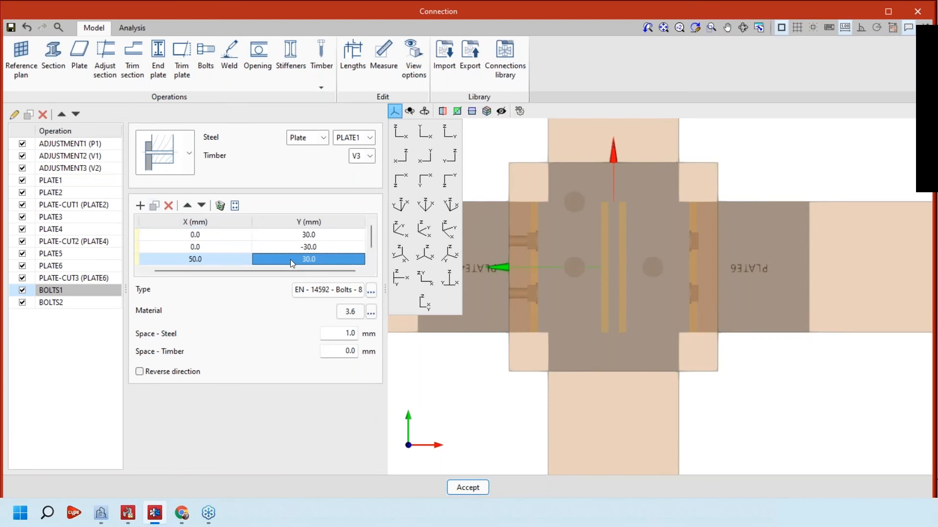
pyautogui.write('-30')
pyautogui.press('Tab')
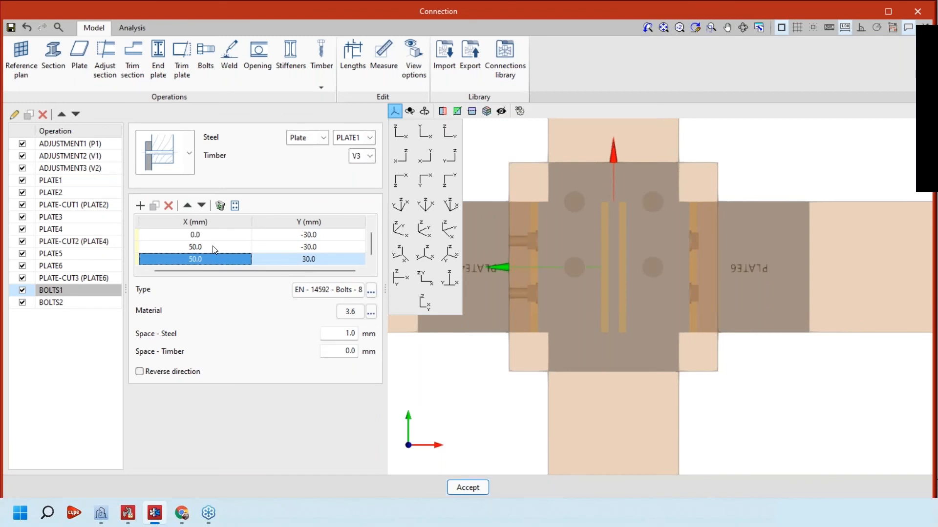
# - Duplicate the BOLTS1 bolt at X 50, Y -30 mm and set the copy's X coordinate to -50 mm
pyautogui.click(206, 249)
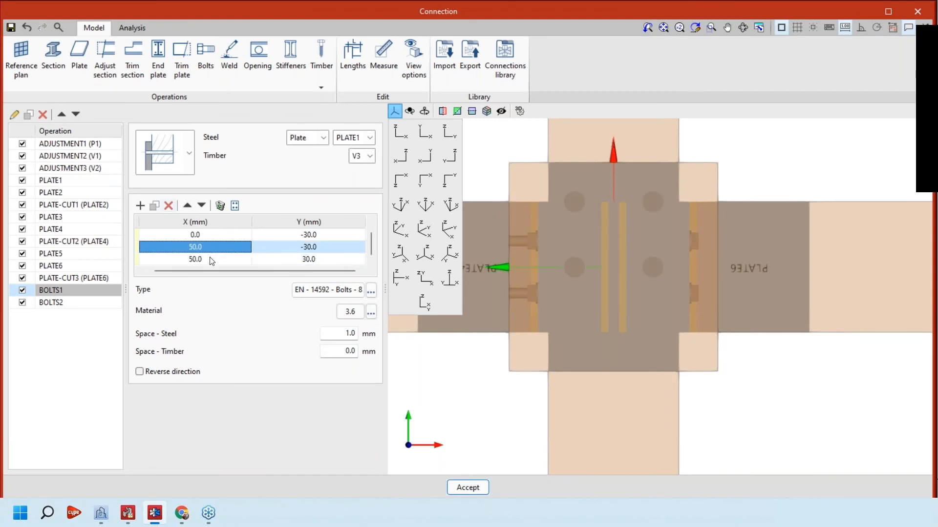
pyautogui.scroll(-1, 212, 260)
pyautogui.click(212, 260)
pyautogui.write('-4')
pyautogui.write('50')
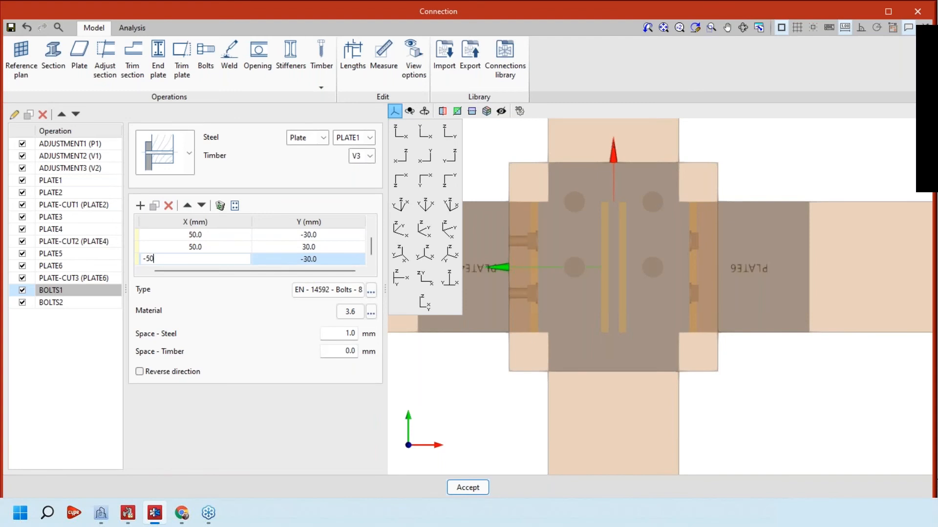
pyautogui.press('Tab')
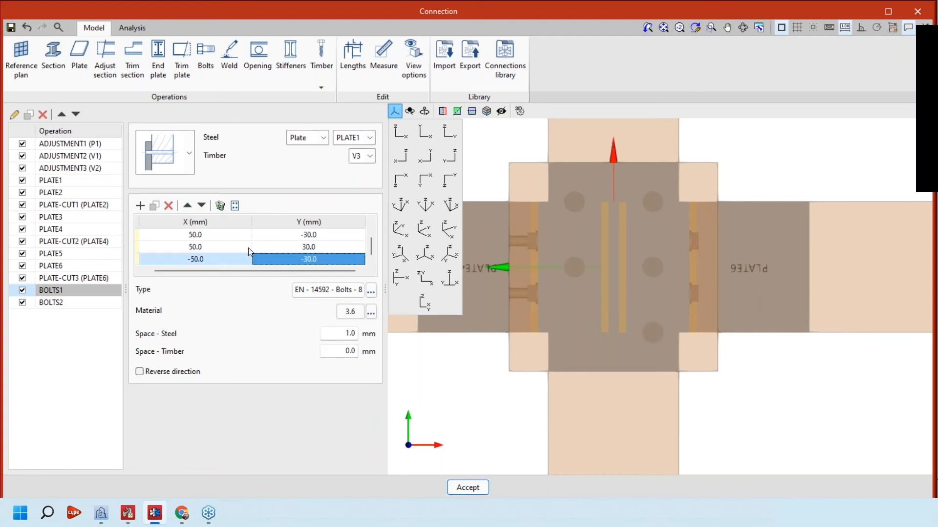
# - Duplicate the BOLTS1 bolt at X 50, Y 30 mm and set the copy's X coordinate to -50 mm
pyautogui.click(154, 206)
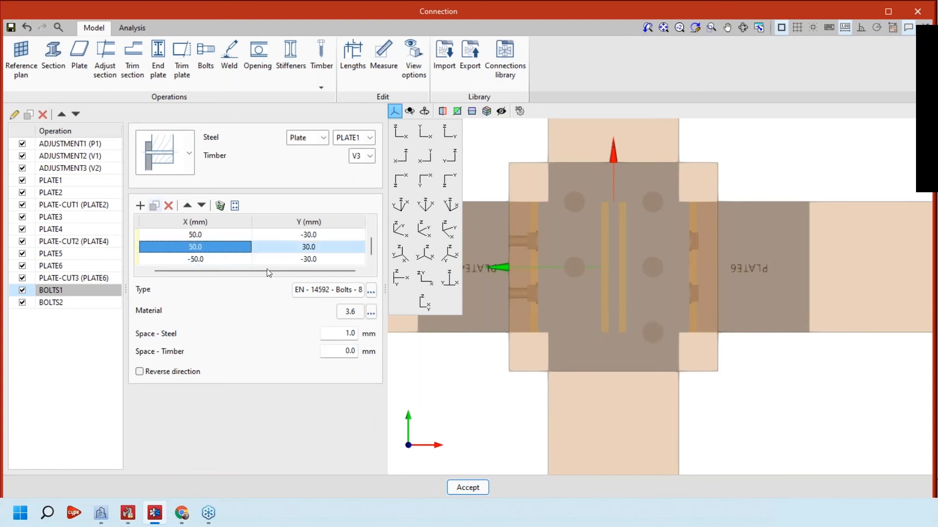
pyautogui.scroll(-1, 267, 269)
pyautogui.click(230, 259)
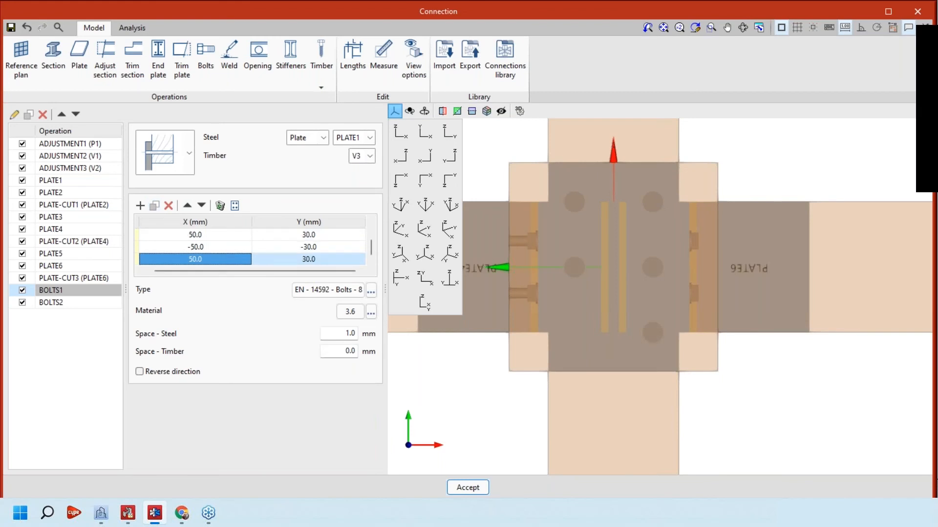
pyautogui.write('-5')
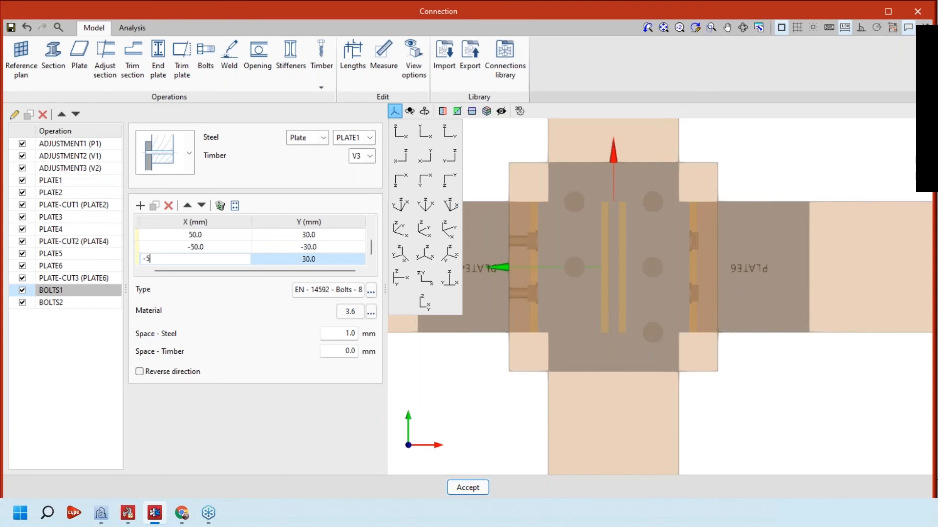
pyautogui.write('0')
pyautogui.press('Tab')
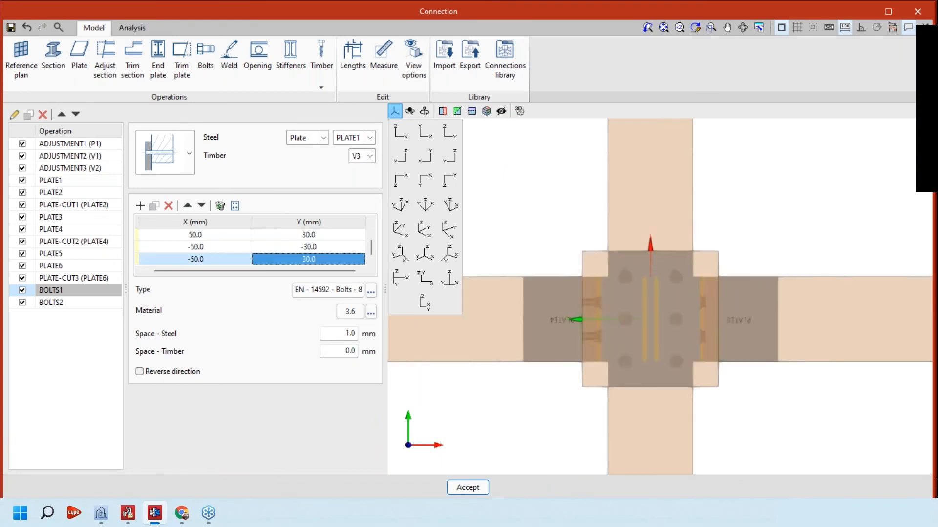
# - Examine the connection in 3D from several sides, checking how the BOLTS1 bolts pass through V3 between the side plates
pyautogui.moveTo(643, 392); pyautogui.dragTo(713, 284, button='middle')
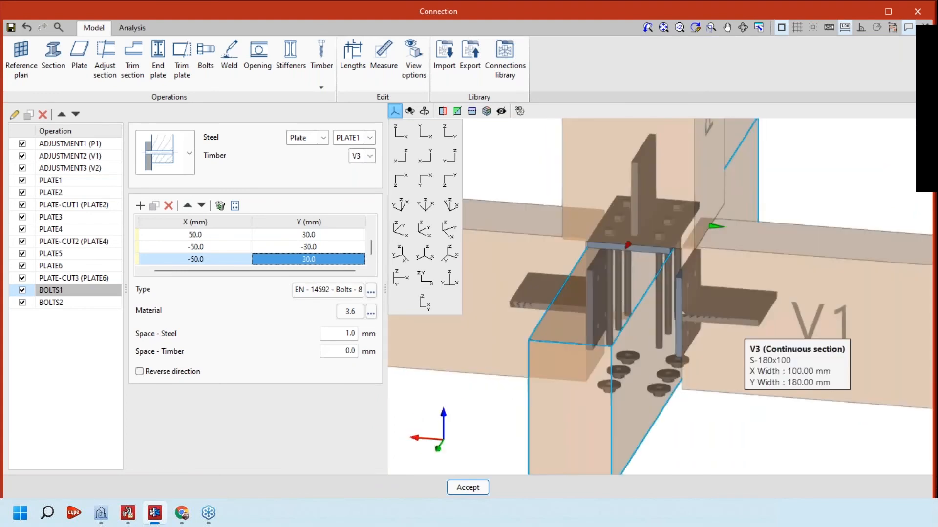
pyautogui.moveTo(728, 320); pyautogui.dragTo(757, 375, button='middle')
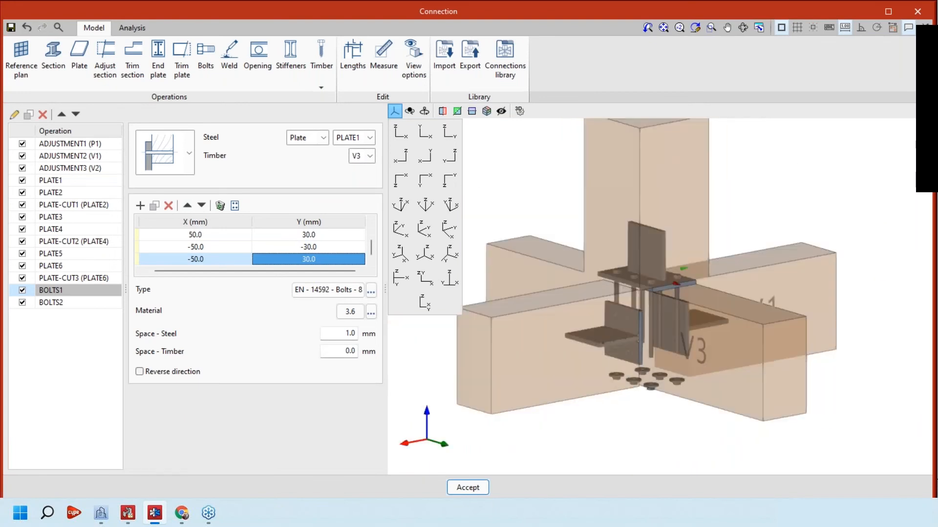
pyautogui.moveTo(802, 314); pyautogui.dragTo(806, 320, button='middle')
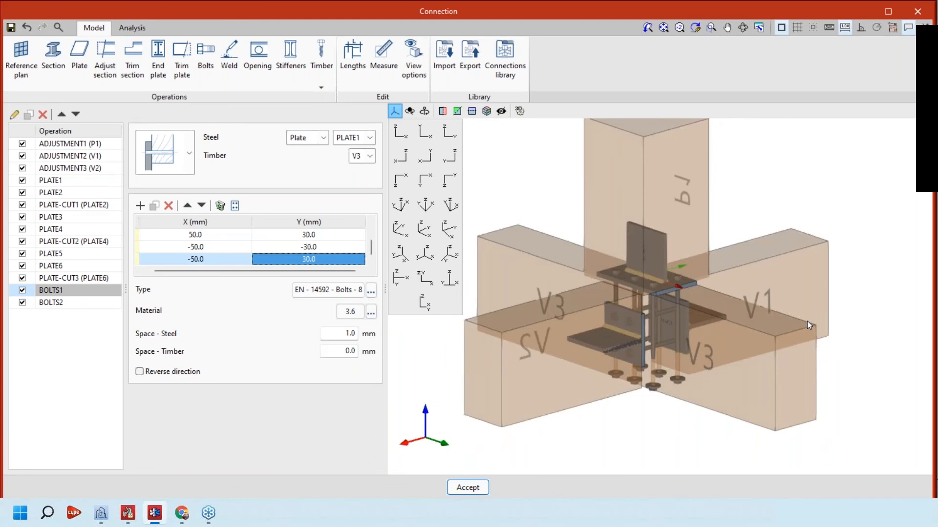
pyautogui.moveTo(806, 320); pyautogui.dragTo(650, 268, button='middle')
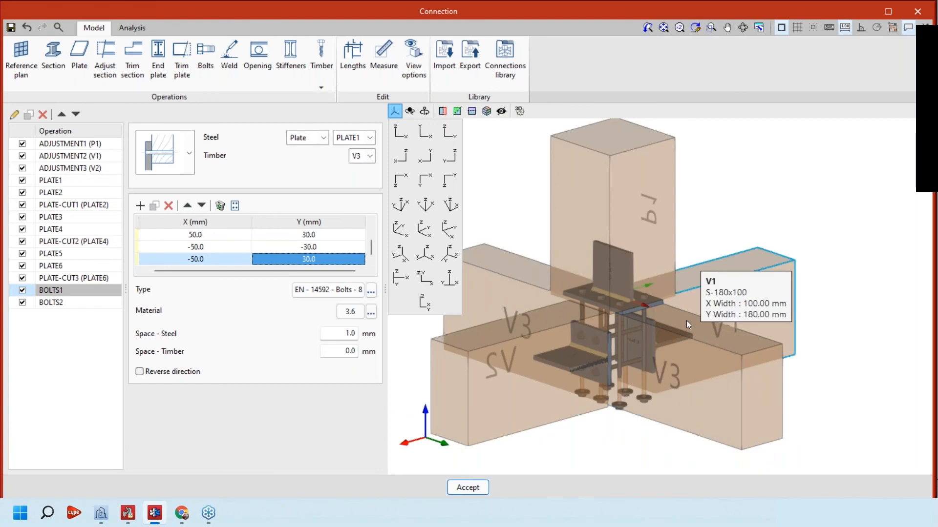
pyautogui.scroll(2, 687, 320)
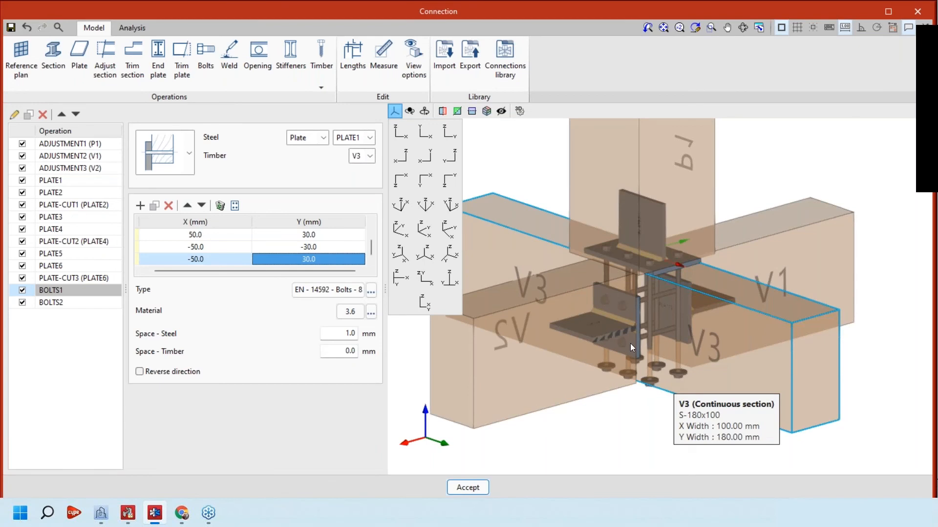
pyautogui.scroll(-3, 630, 344)
pyautogui.keyDown('shift'); pyautogui.moveTo(630, 344); pyautogui.dragTo(562, 353, button='middle'); pyautogui.keyUp('shift')
pyautogui.scroll(3, 673, 341)
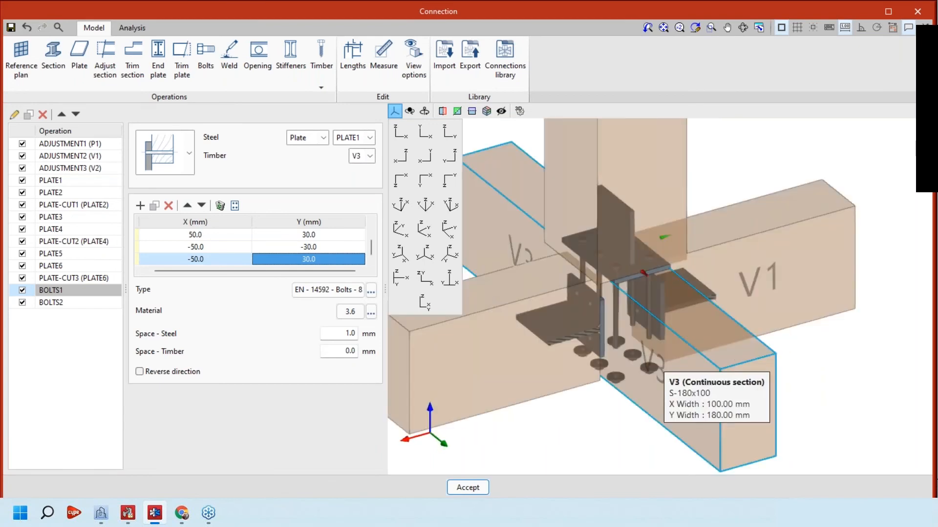
pyautogui.scroll(-3, 784, 358)
pyautogui.scroll(2, 784, 358)
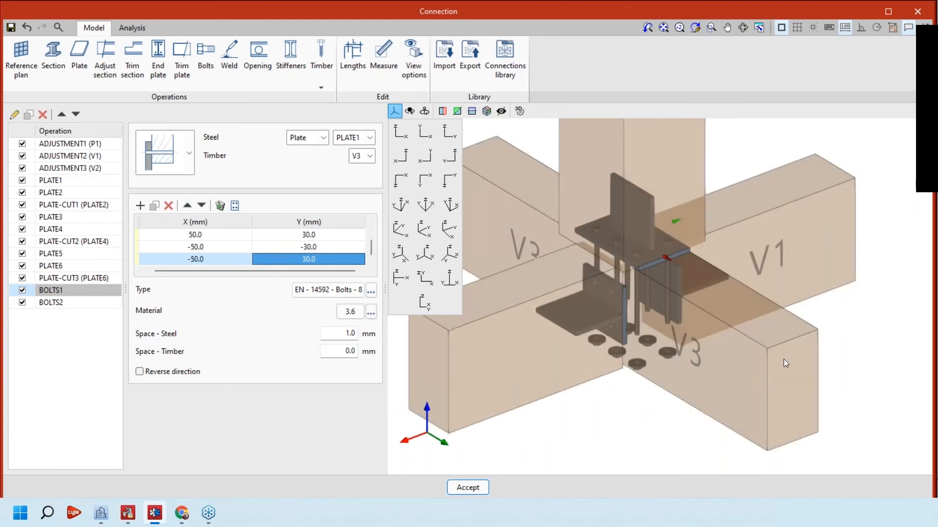
pyautogui.moveTo(783, 360); pyautogui.dragTo(757, 358, button='middle')
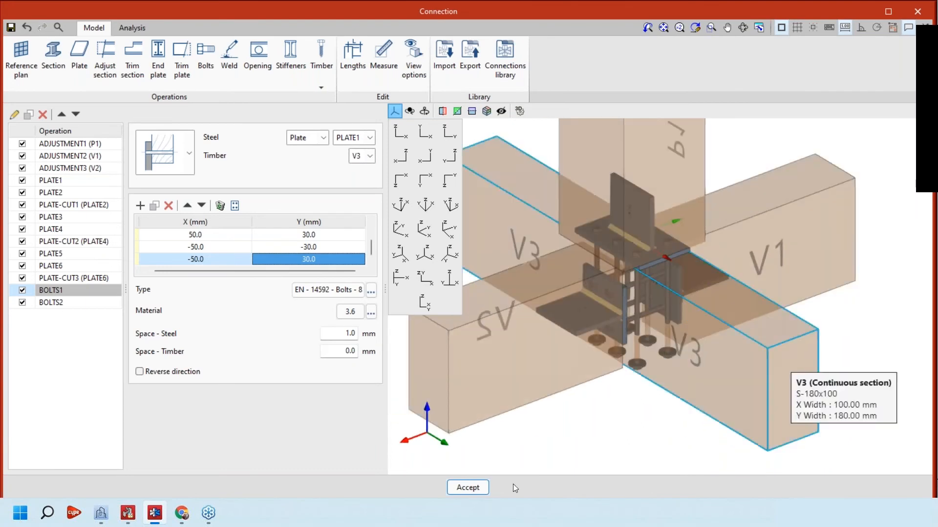
pyautogui.click(32, 44)
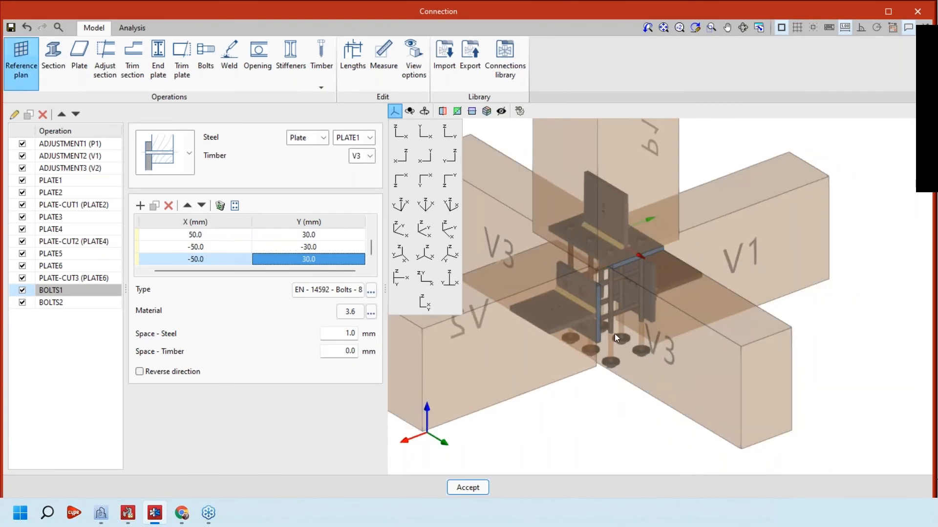
pyautogui.scroll(-3, 614, 334)
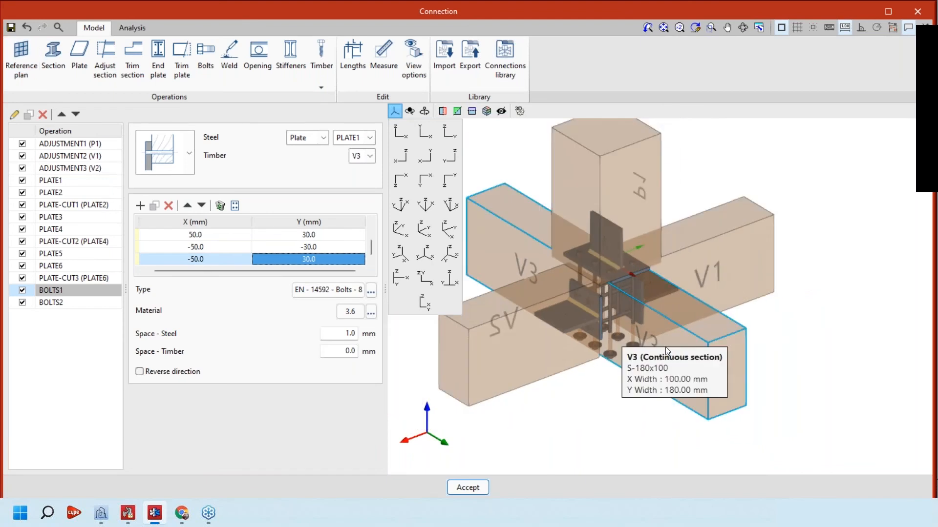
pyautogui.scroll(1, 665, 347)
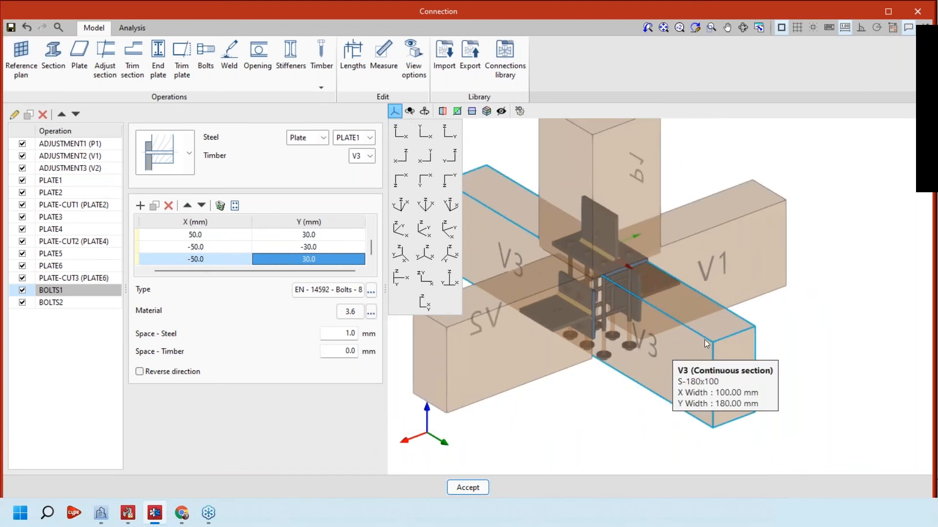
pyautogui.scroll(-2, 637, 254)
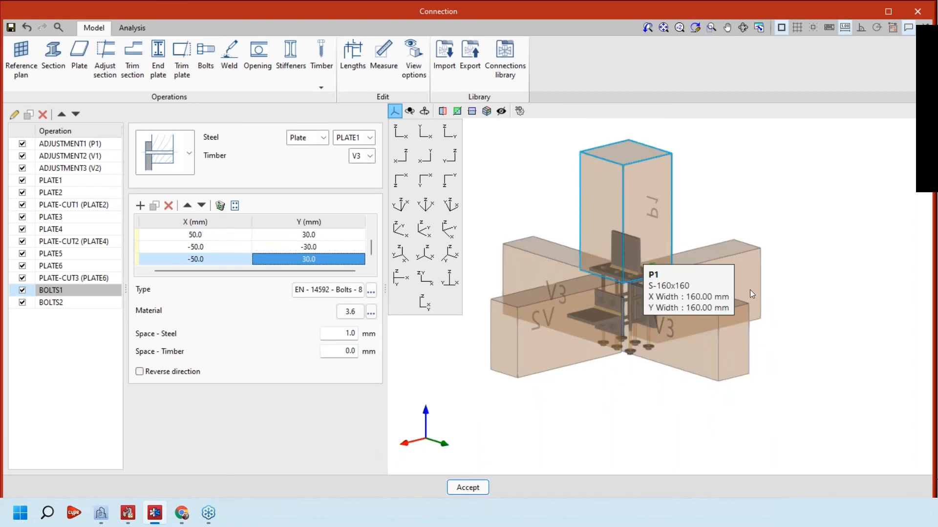
pyautogui.moveTo(749, 289); pyautogui.dragTo(688, 283, button='middle')
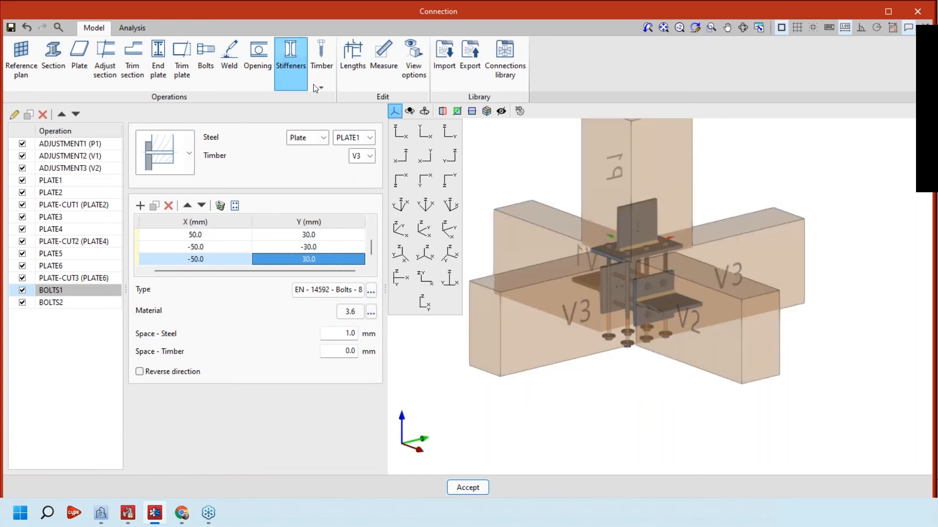
# - Add a timber dowels operation with the steel plate inside the timber, joining post P1 to plate PLATE2
pyautogui.click(320, 88)
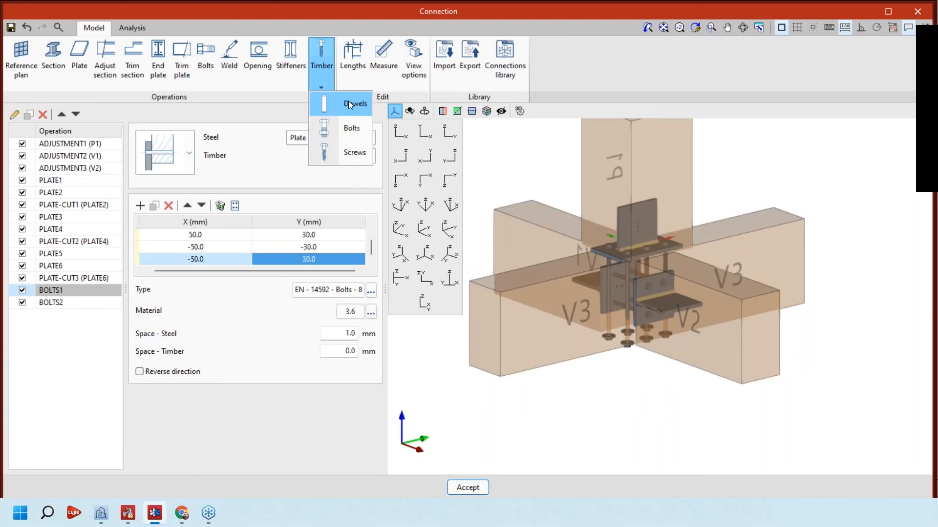
pyautogui.click(347, 100)
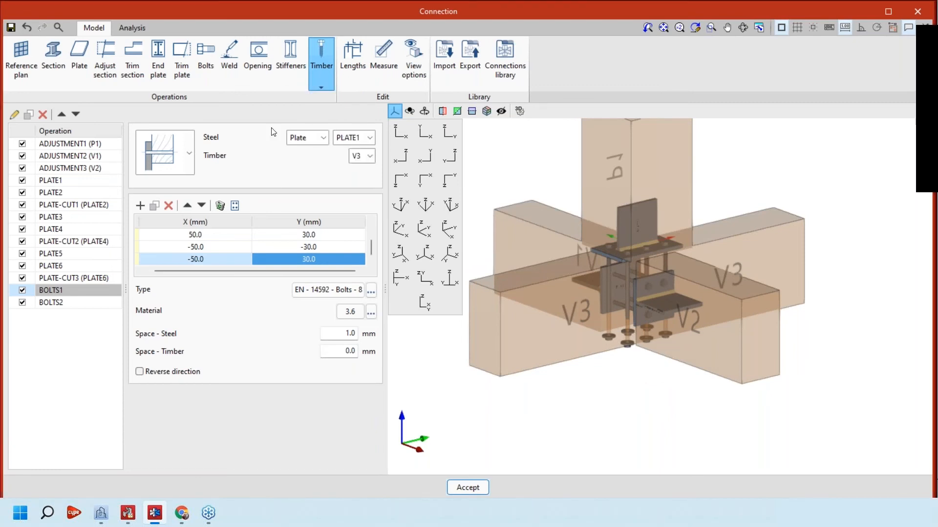
pyautogui.click(191, 152)
pyautogui.click(194, 148)
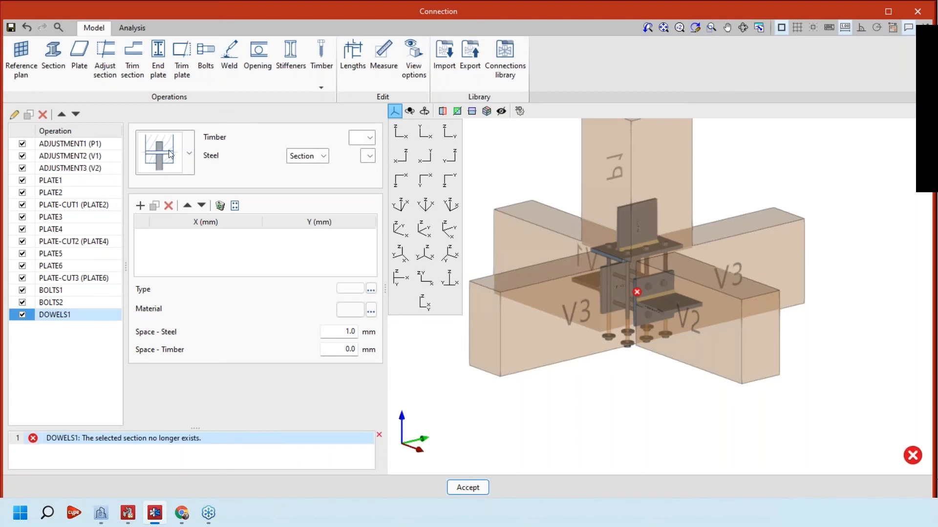
pyautogui.click(370, 139)
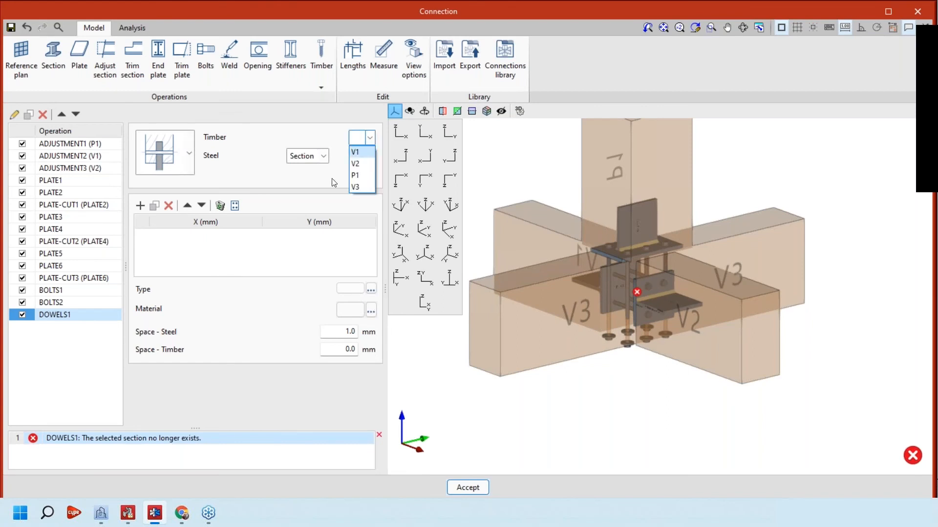
pyautogui.click(356, 176)
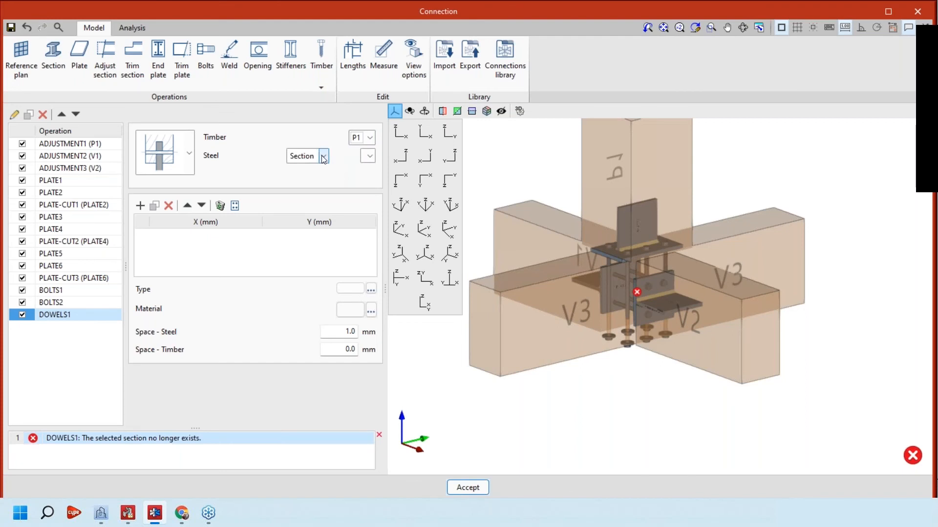
pyautogui.click(369, 156)
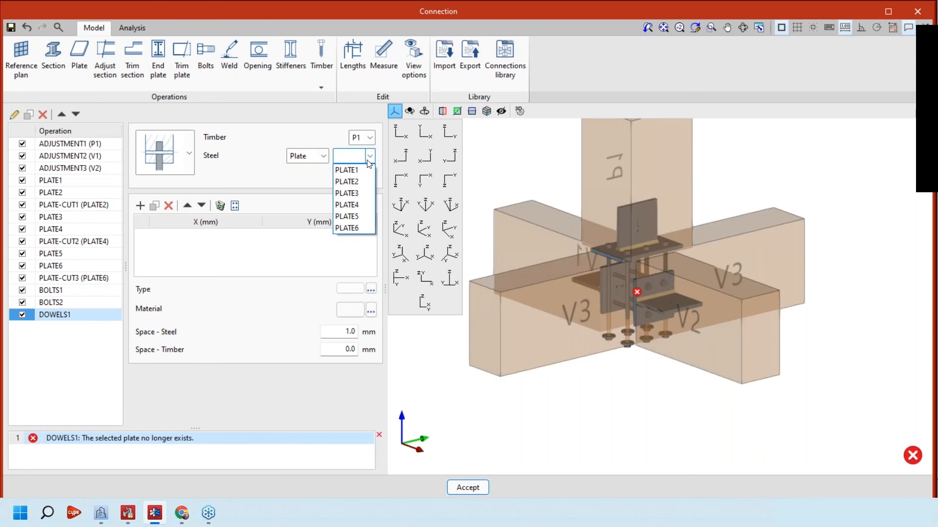
pyautogui.click(347, 181)
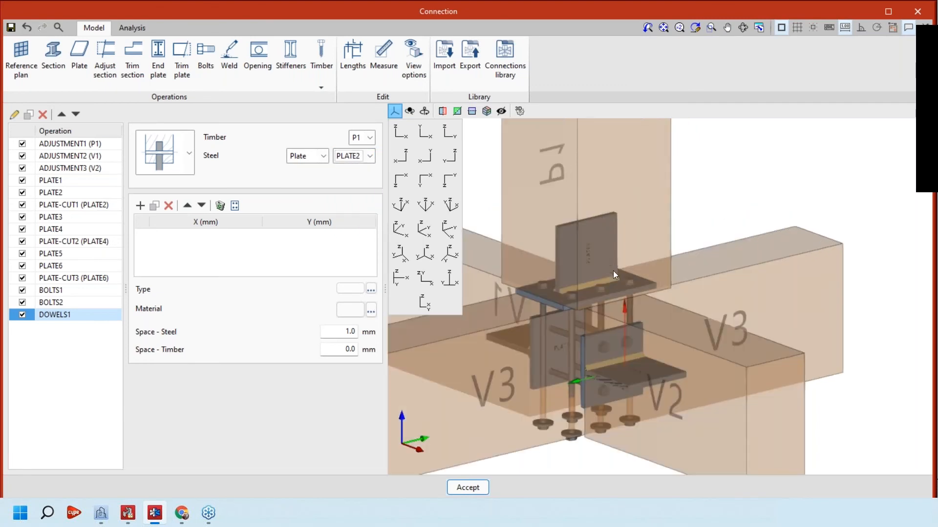
# - Add a first dowel to DOWELS1 and set its X coordinate to 200 mm
pyautogui.scroll(3, 613, 271)
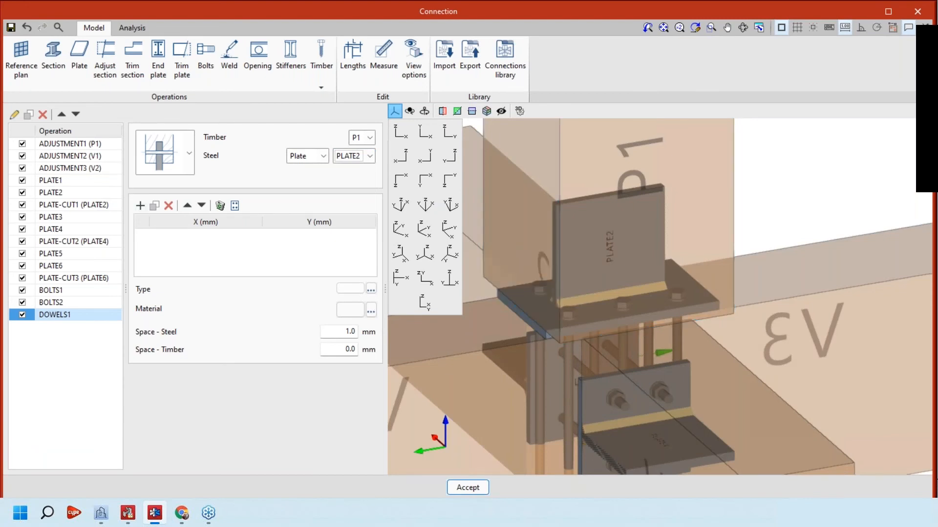
pyautogui.click(140, 206)
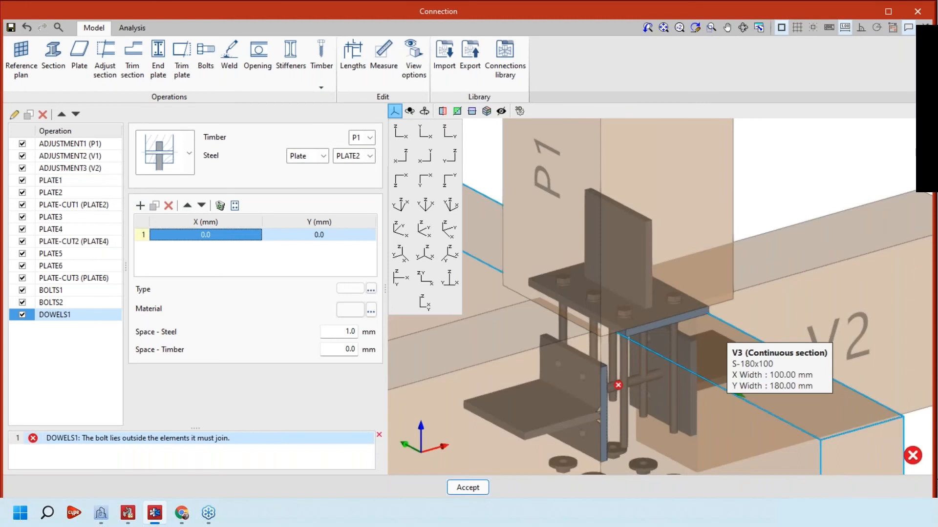
pyautogui.click(226, 236)
pyautogui.write('200')
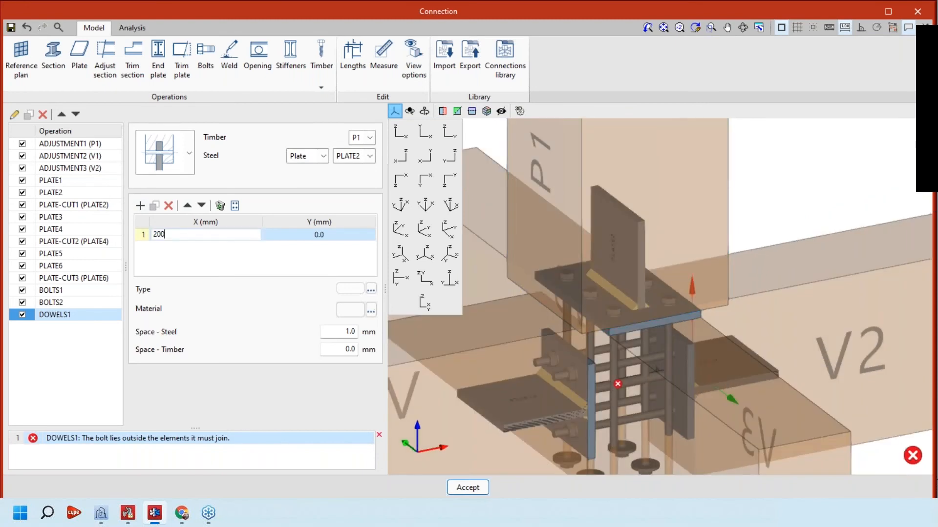
pyautogui.press('Tab')
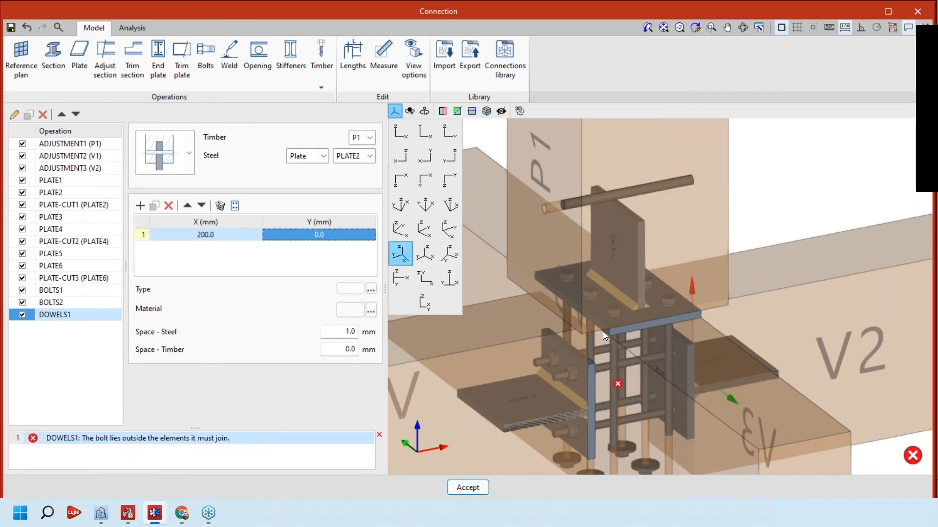
pyautogui.moveTo(603, 332); pyautogui.dragTo(640, 317, button='middle')
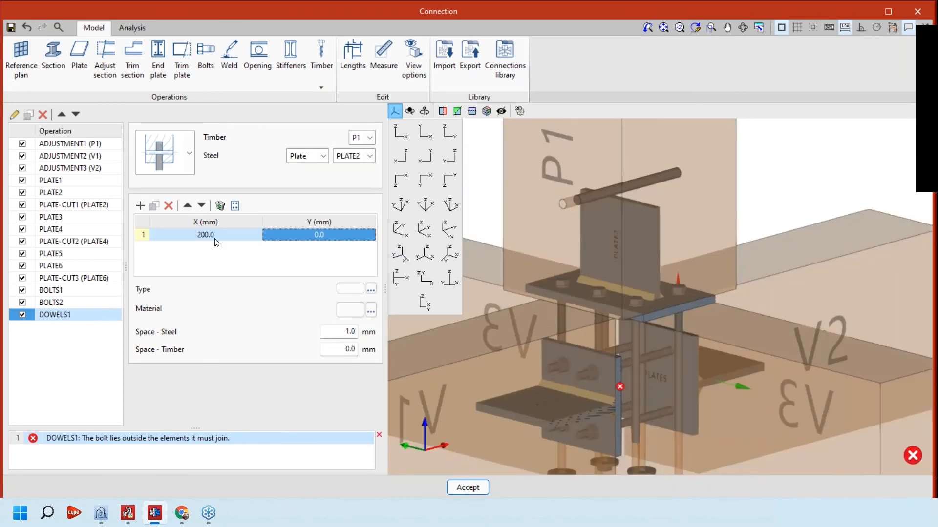
# - Try X coordinates of 140, 110 and 120 mm for the first dowel, checking its position on PLATE2
pyautogui.click(215, 235)
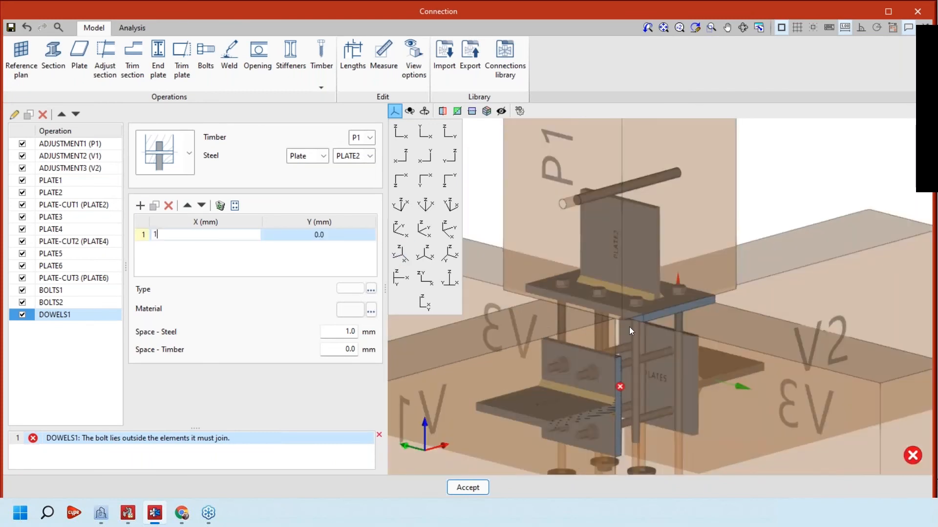
pyautogui.write('140')
pyautogui.press('Tab')
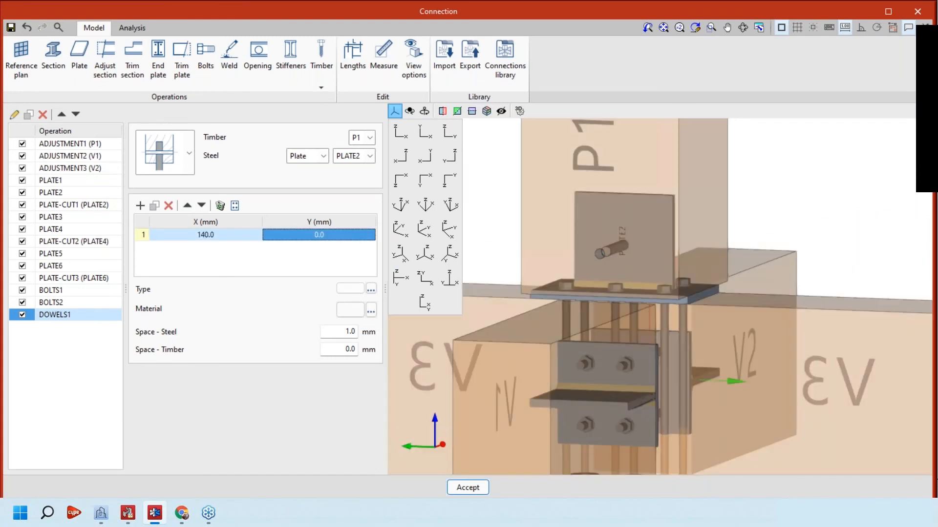
pyautogui.click(215, 235)
pyautogui.write('11')
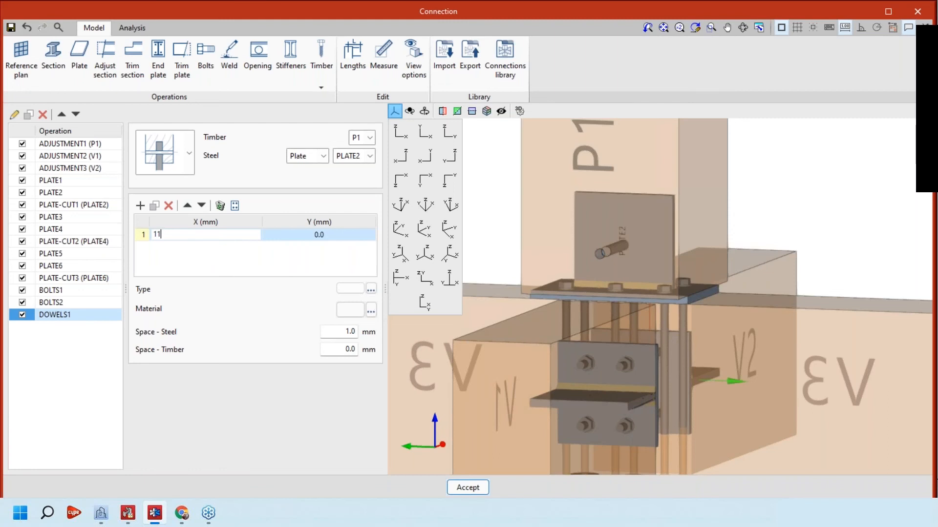
pyautogui.write('0')
pyautogui.press('Tab')
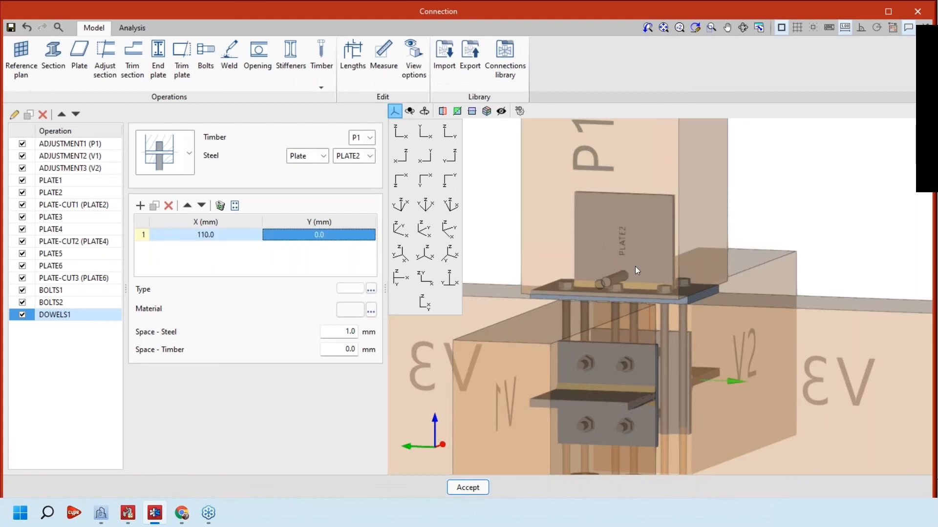
pyautogui.scroll(2, 622, 277)
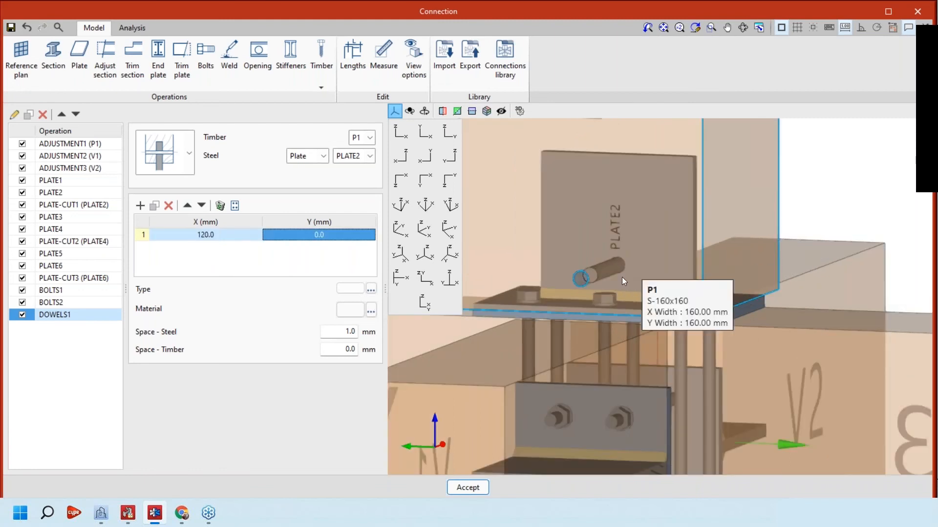
pyautogui.scroll(-3, 622, 277)
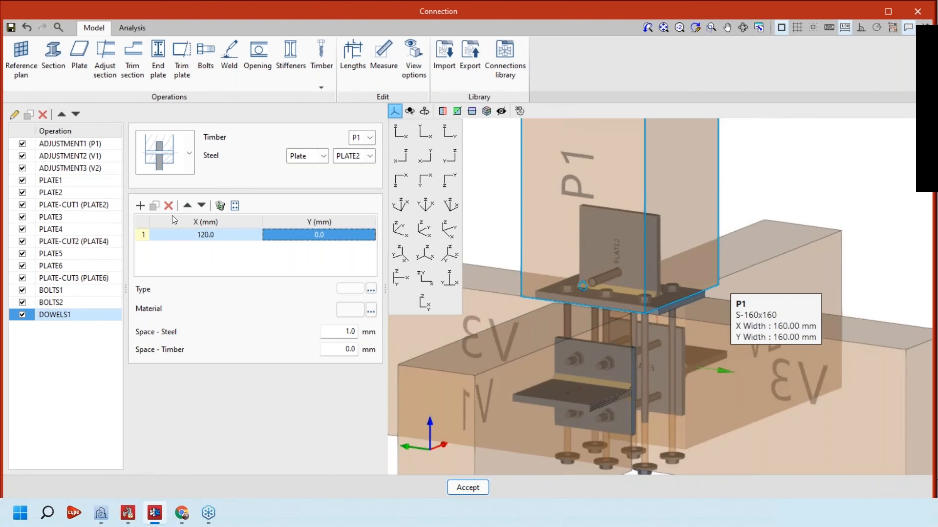
# - Add a second dowel to DOWELS1, trying X 160 mm and then setting it to 150 mm
pyautogui.click(218, 249)
pyautogui.write('15')
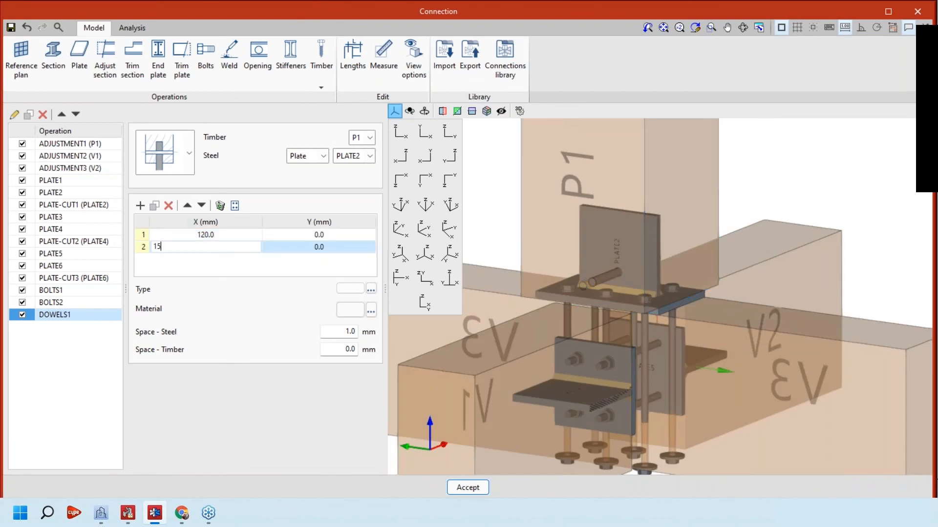
pyautogui.press('BackSpace')
pyautogui.write('60')
pyautogui.press('Tab')
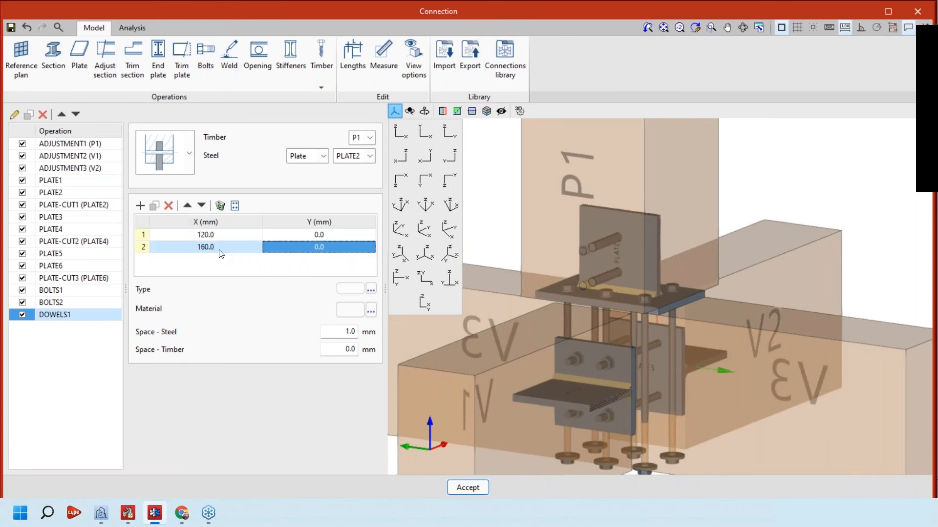
pyautogui.click(219, 247)
pyautogui.write('150')
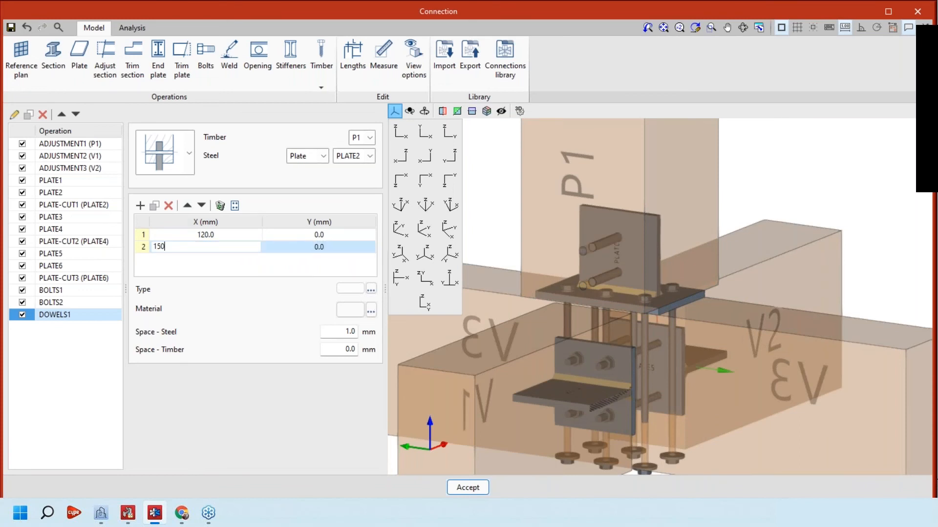
pyautogui.press('Tab')
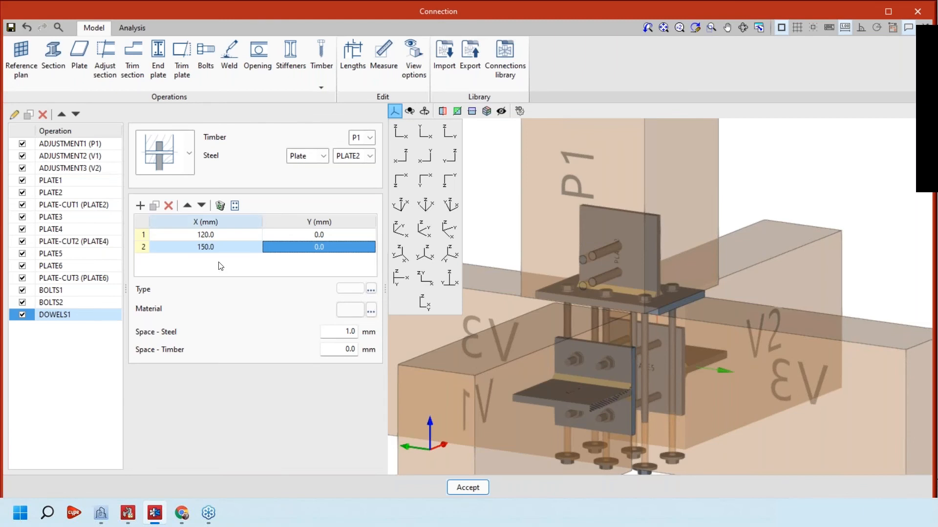
# - Add a third dowel to DOWELS1 and set its X coordinate to 180 mm
pyautogui.press('Tab')
pyautogui.write('18')
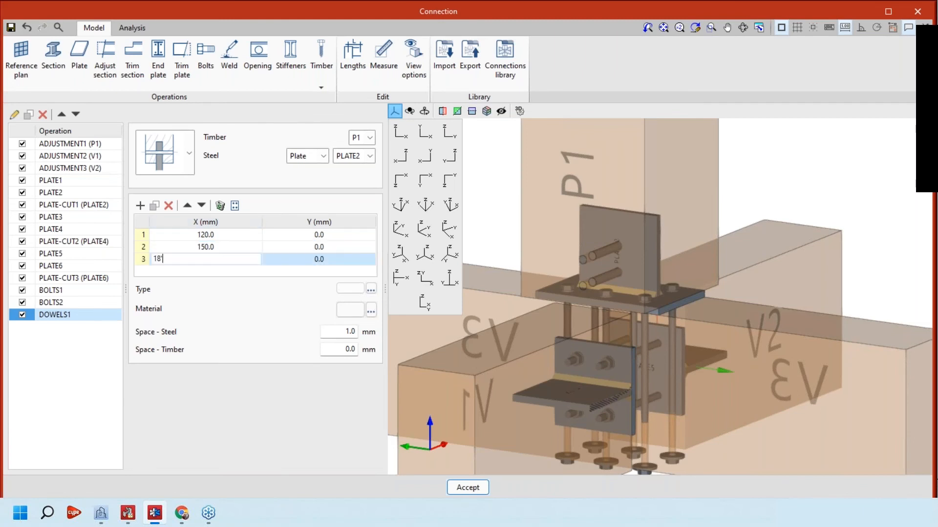
pyautogui.press('Return')
pyautogui.press('Return')
pyautogui.write('180')
pyautogui.press('Tab')
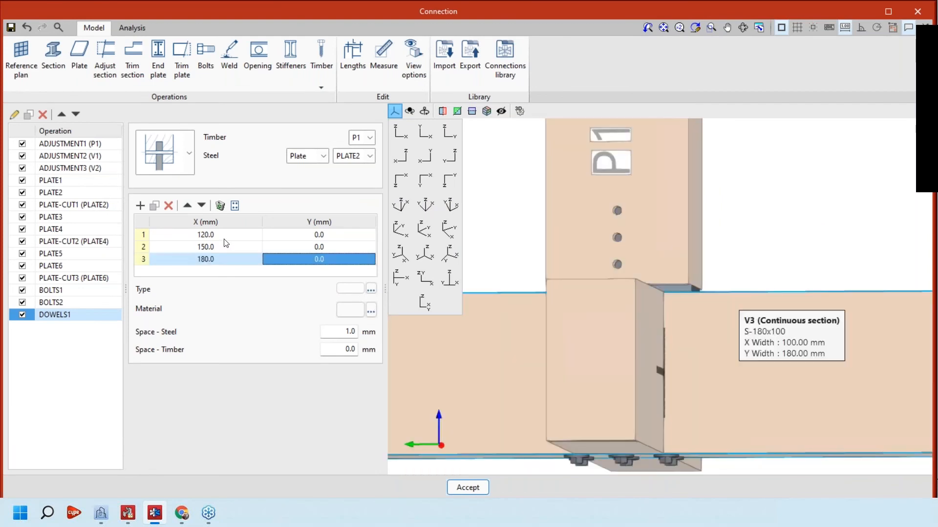
# - Set the X coordinates of the three DOWELS1 dowels to 115, 145 and 175 mm
pyautogui.click(224, 239)
pyautogui.write('115')
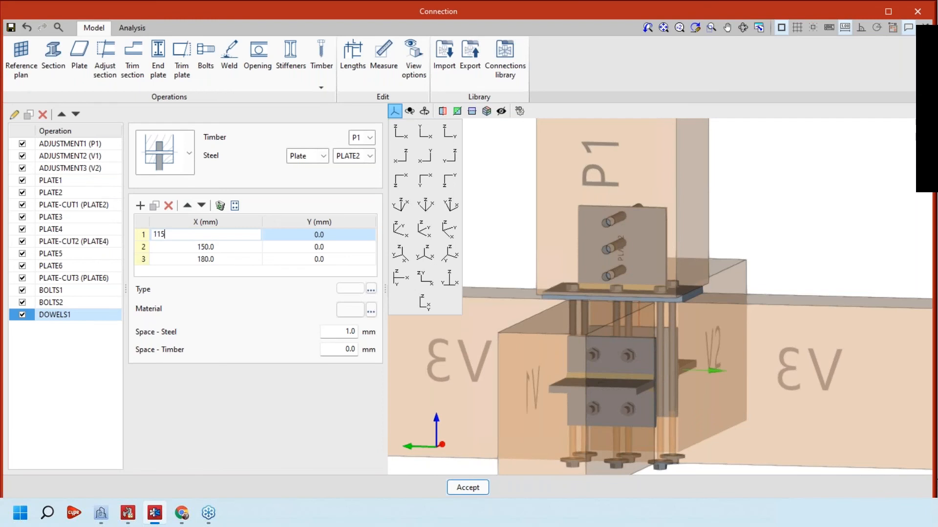
pyautogui.press('Return')
pyautogui.write('145')
pyautogui.press('Return')
pyautogui.write('1')
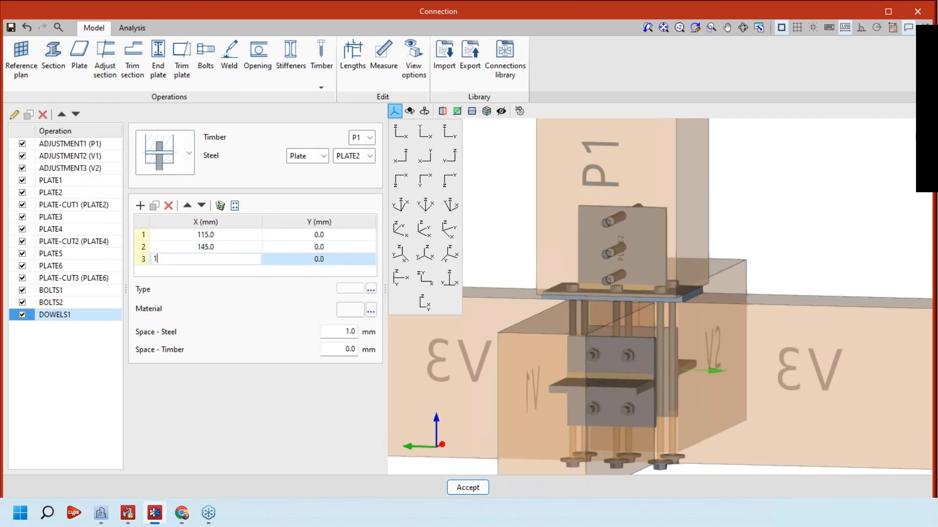
pyautogui.write('75')
pyautogui.press('Return')
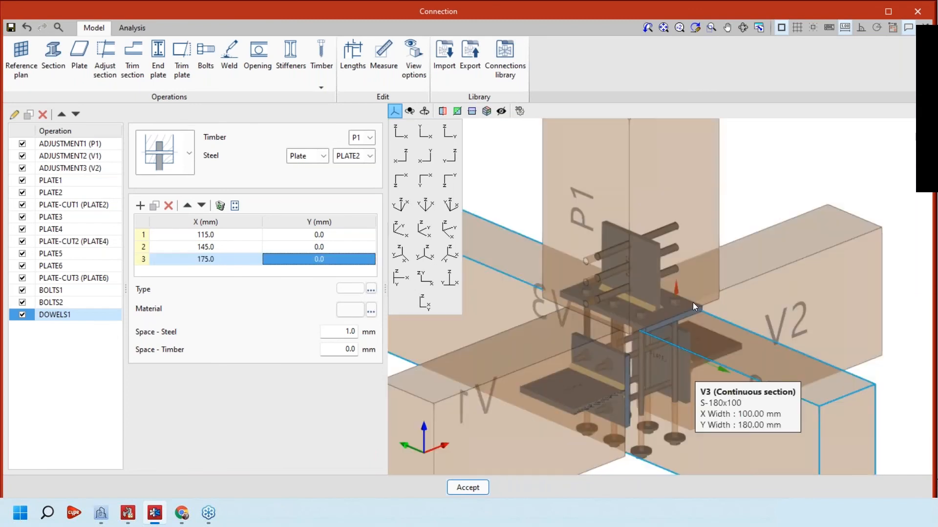
# - Assign the EN - 14592 - Dowels series with nominal diameter 8 as the type of DOWELS1
pyautogui.scroll(-2, 692, 302)
pyautogui.keyDown('shift'); pyautogui.moveTo(692, 303); pyautogui.dragTo(721, 278, button='middle'); pyautogui.keyUp('shift')
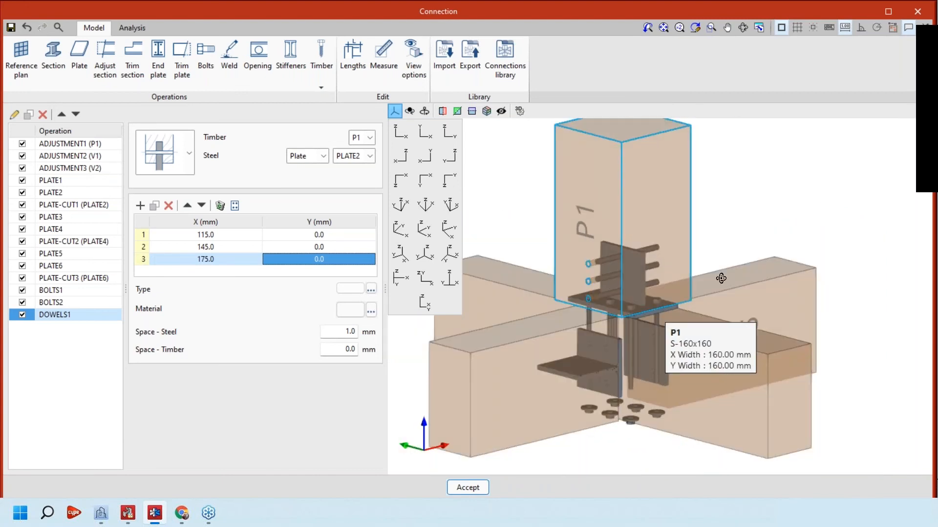
pyautogui.scroll(3, 721, 279)
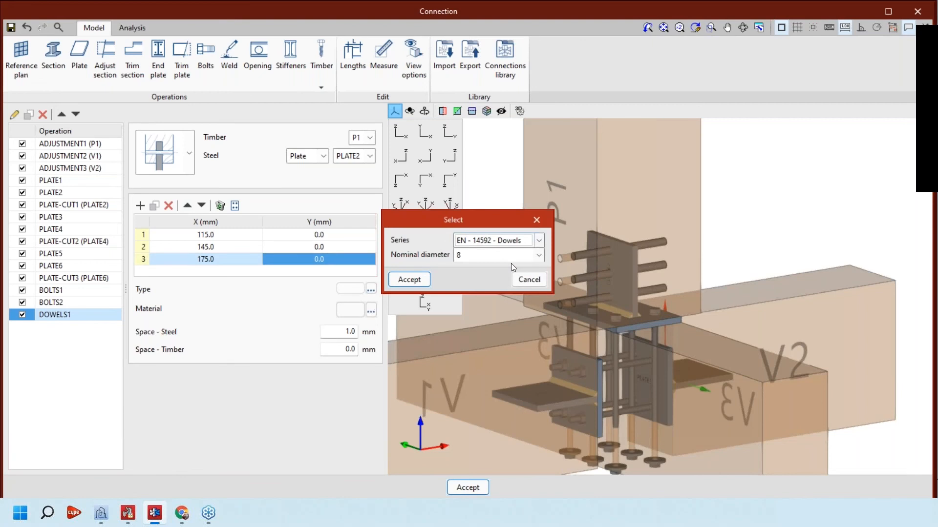
pyautogui.click(508, 261)
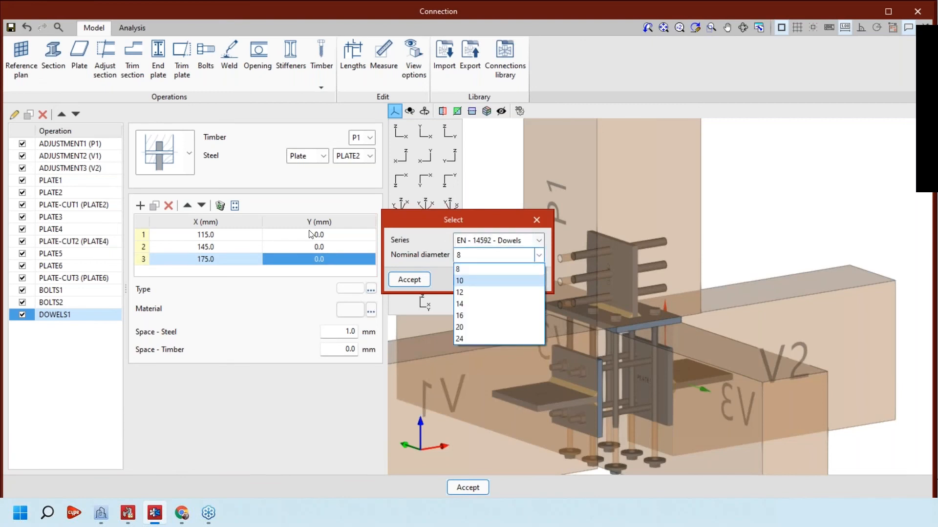
pyautogui.click(409, 286)
pyautogui.click(409, 284)
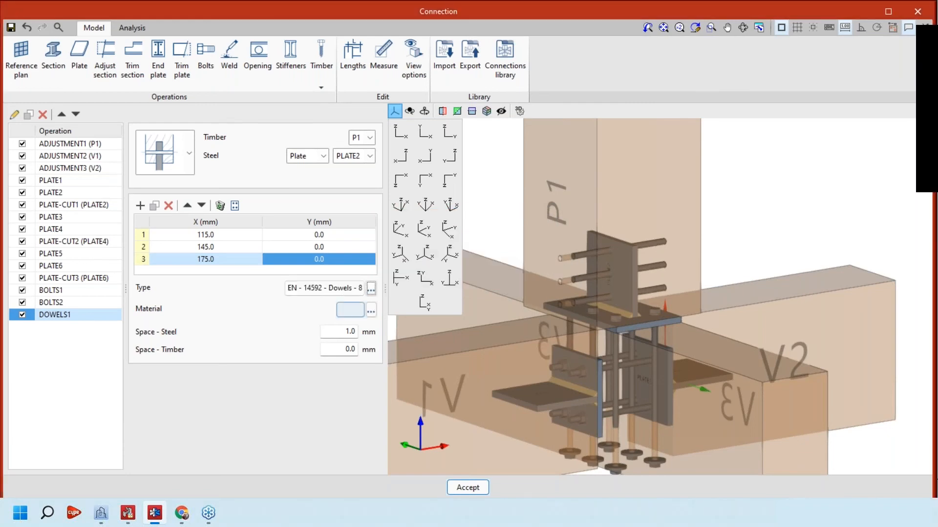
# - Assign S235 as the material of DOWELS1
pyautogui.click(371, 310)
pyautogui.click(457, 250)
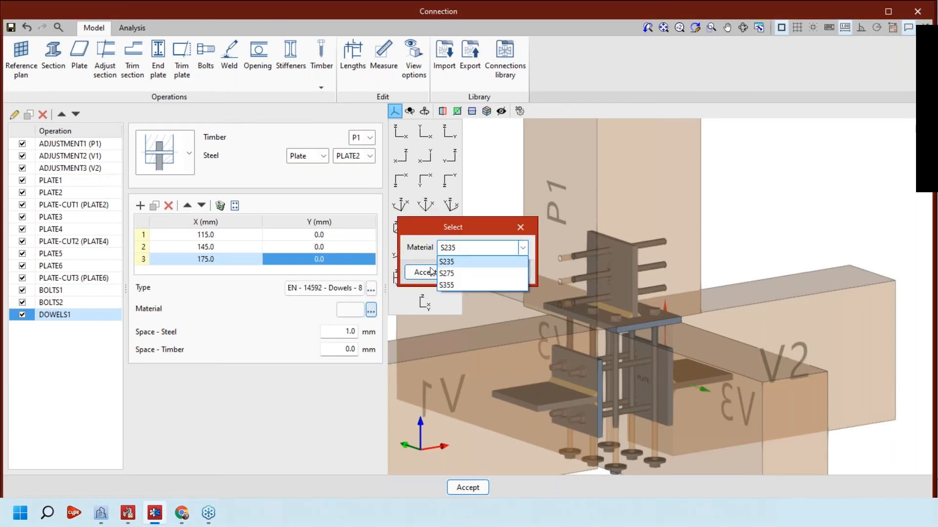
pyautogui.click(432, 272)
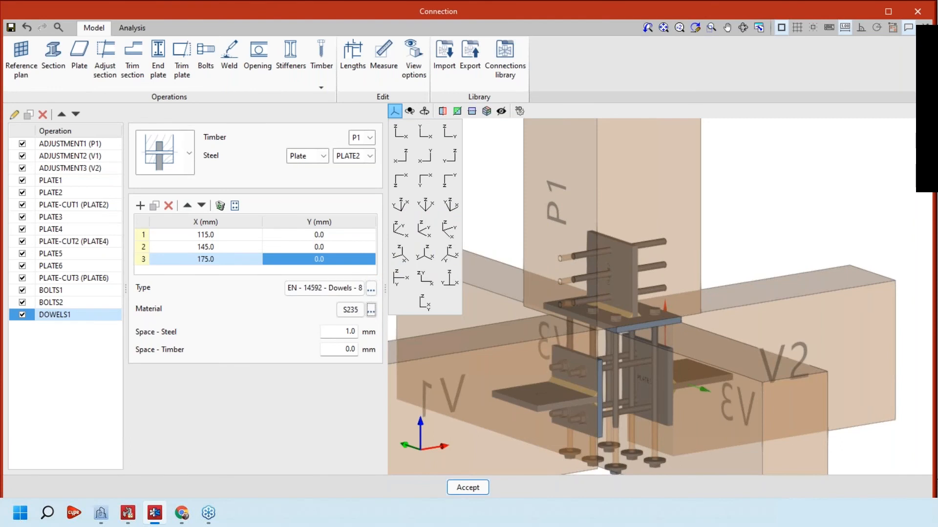
pyautogui.keyDown('shift'); pyautogui.moveTo(527, 332); pyautogui.dragTo(617, 325, button='middle'); pyautogui.keyUp('shift')
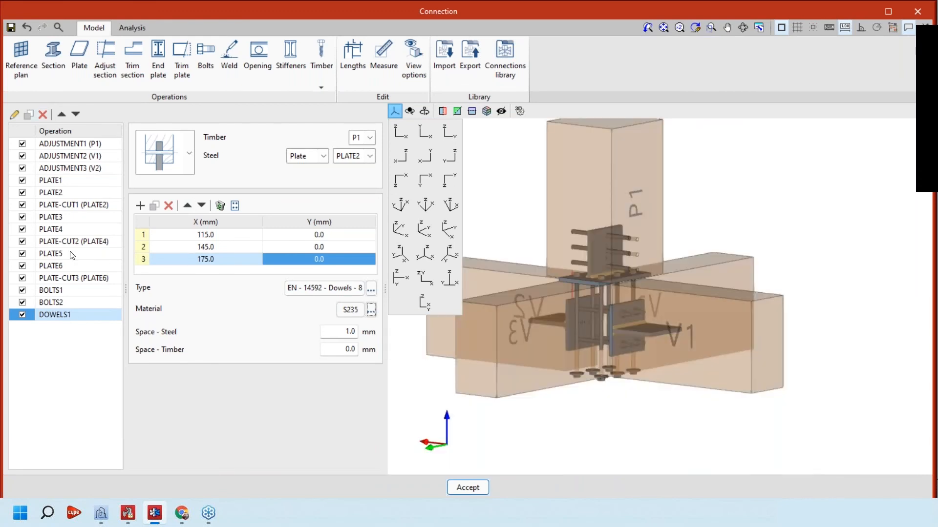
# - Duplicate DOWELS1 and assign the copy to timber V1 and steel plate PLATE4
pyautogui.click(29, 115)
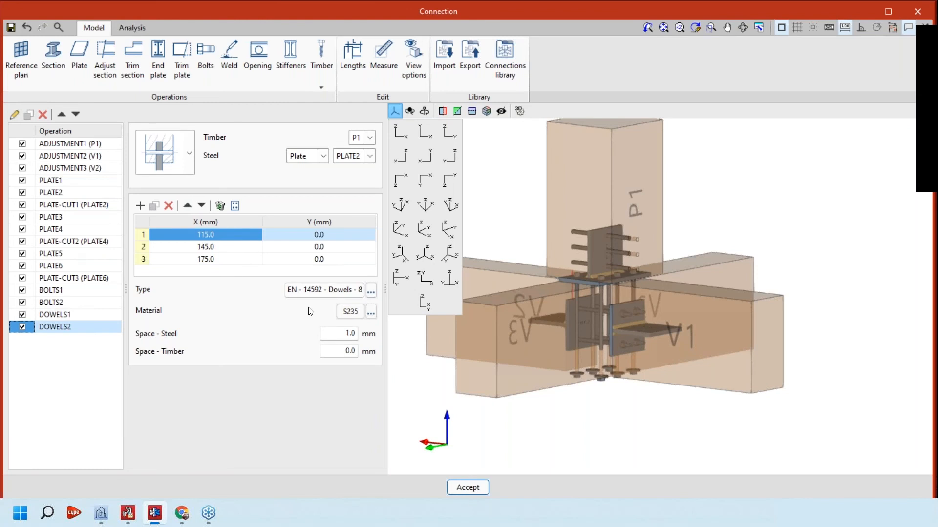
pyautogui.keyDown('shift'); pyautogui.moveTo(669, 320); pyautogui.dragTo(547, 331, button='middle'); pyautogui.keyUp('shift')
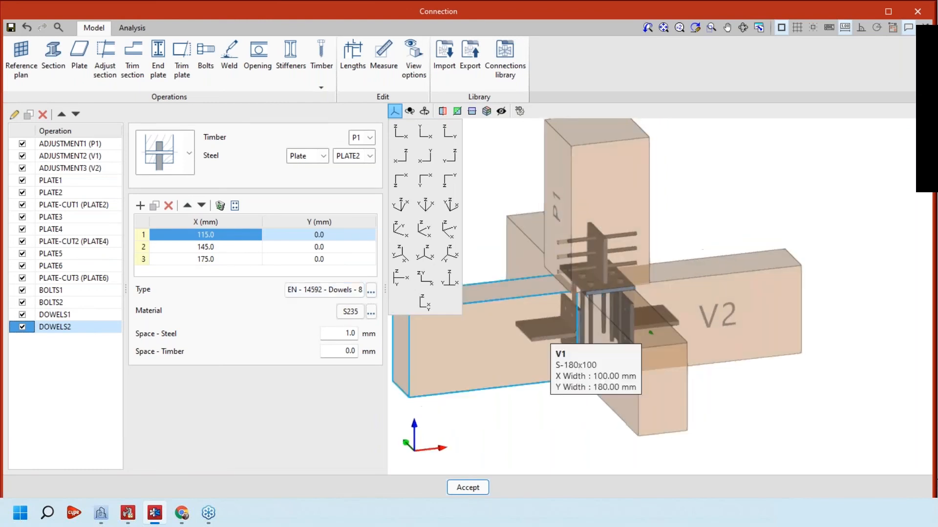
pyautogui.click(363, 140)
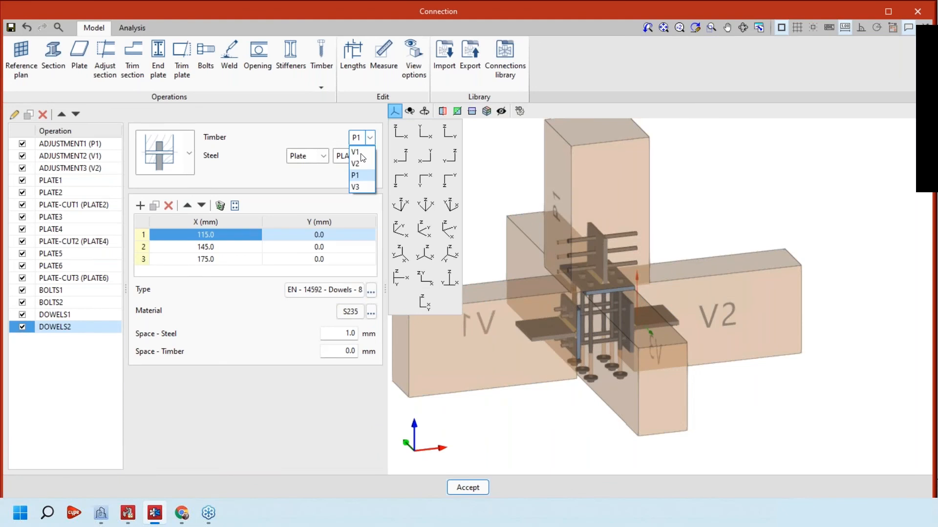
pyautogui.click(361, 153)
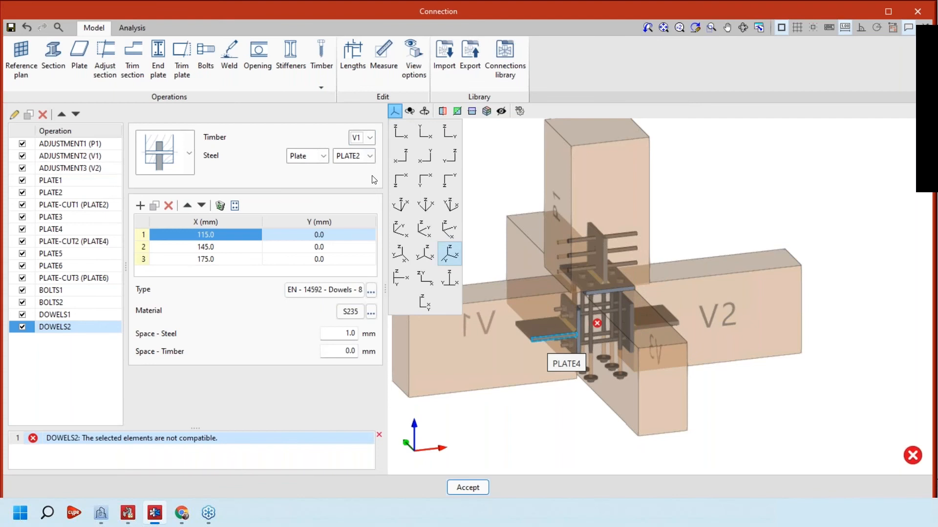
pyautogui.click(358, 156)
pyautogui.click(358, 196)
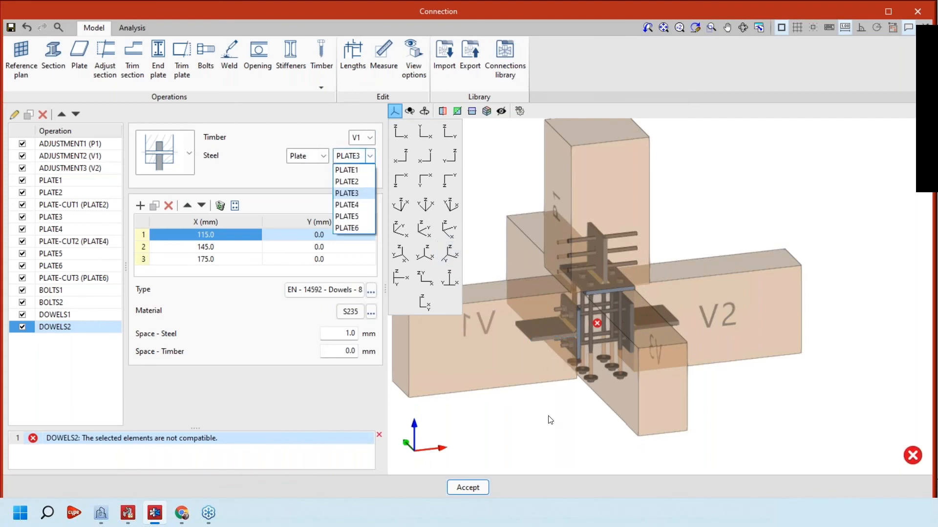
pyautogui.click(356, 206)
# - Try an X coordinate of 85 mm for the first DOWELS2 dowel
pyautogui.scroll(1, 550, 419)
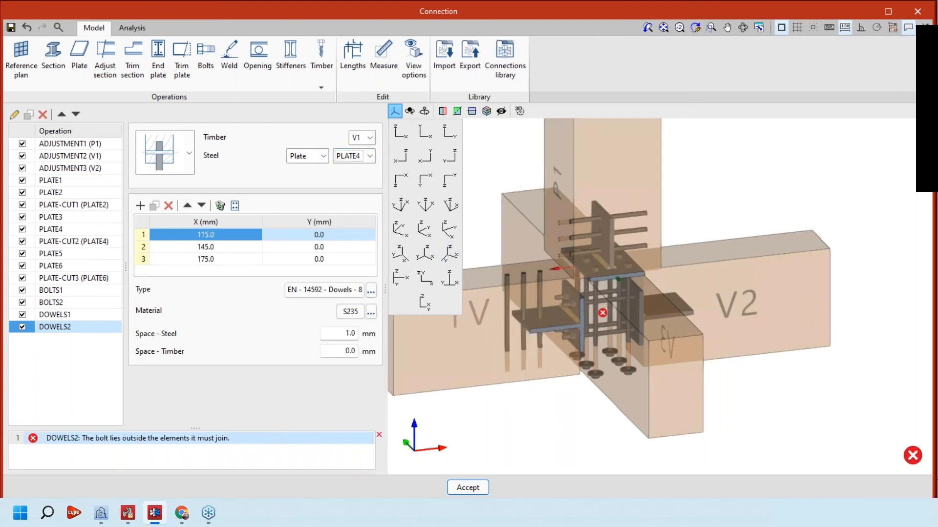
pyautogui.moveTo(624, 336); pyautogui.dragTo(605, 317, button='middle')
pyautogui.scroll(1, 604, 318)
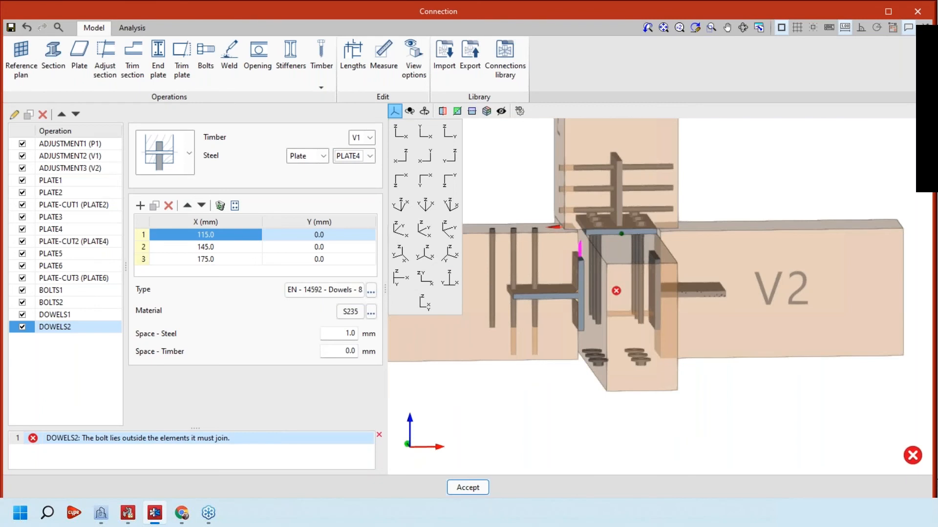
pyautogui.moveTo(617, 281); pyautogui.dragTo(652, 293, button='middle')
pyautogui.scroll(2, 652, 293)
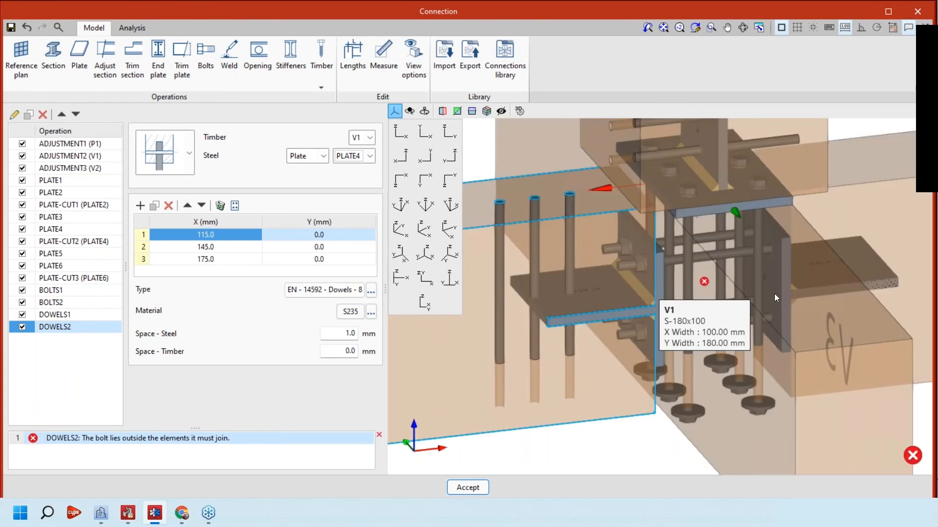
pyautogui.scroll(-2, 689, 288)
pyautogui.scroll(2, 591, 281)
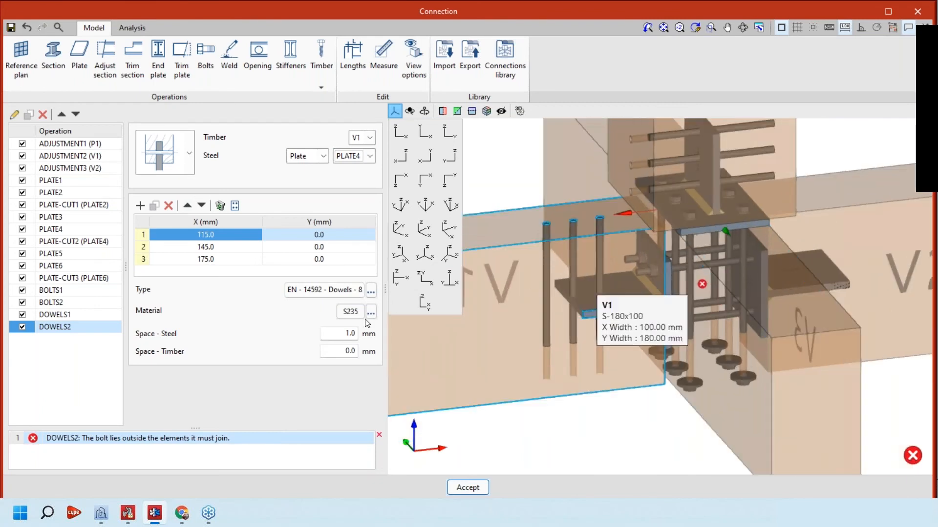
pyautogui.doubleClick(212, 236)
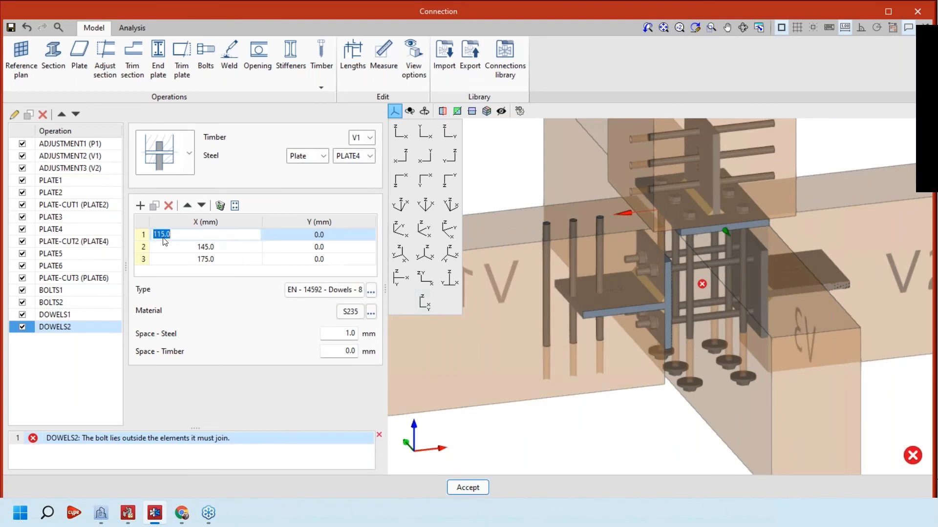
pyautogui.press('End')
pyautogui.hotkey('shift', 'Left')
pyautogui.press('BackSpace')
pyautogui.press('BackSpace')
pyautogui.press('BackSpace')
pyautogui.press('BackSpace')
pyautogui.press('BackSpace')
pyautogui.write('85')
pyautogui.press('Return')
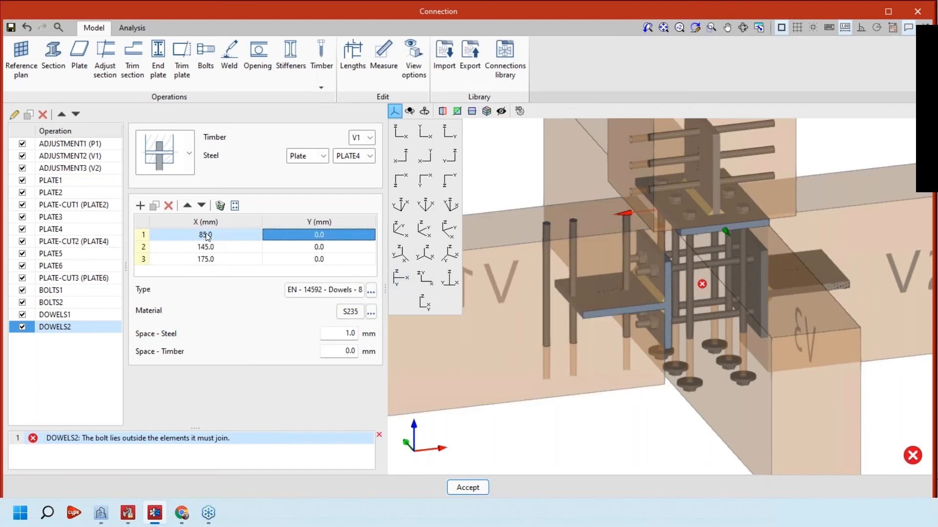
# - Set the X coordinates of the first and second DOWELS2 dowels to 75 and 105 mm
pyautogui.click(207, 235)
pyautogui.write('7')
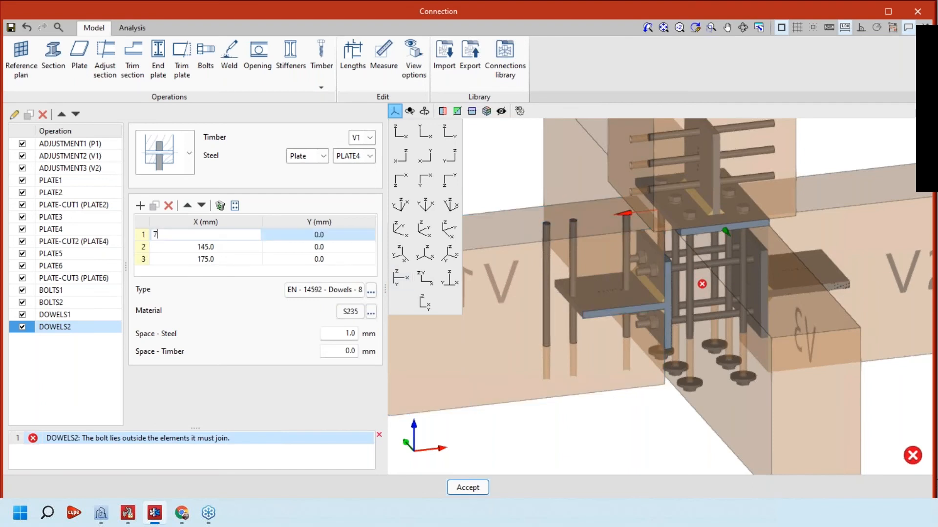
pyautogui.write('5')
pyautogui.press('Return')
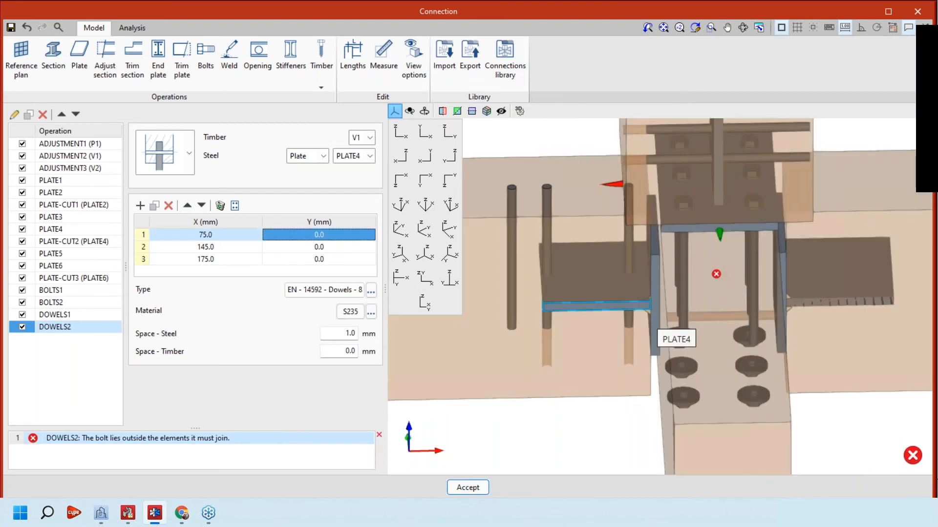
pyautogui.click(208, 247)
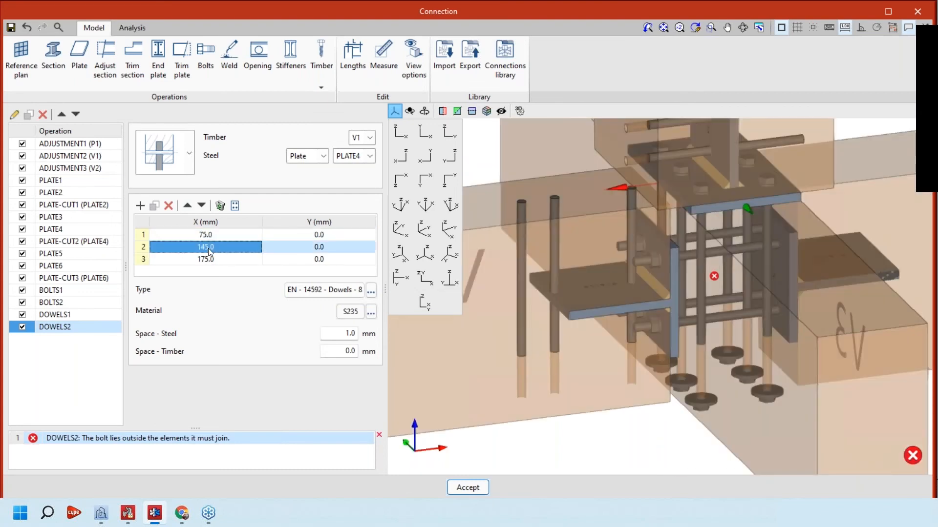
pyautogui.click(208, 247)
pyautogui.write('10')
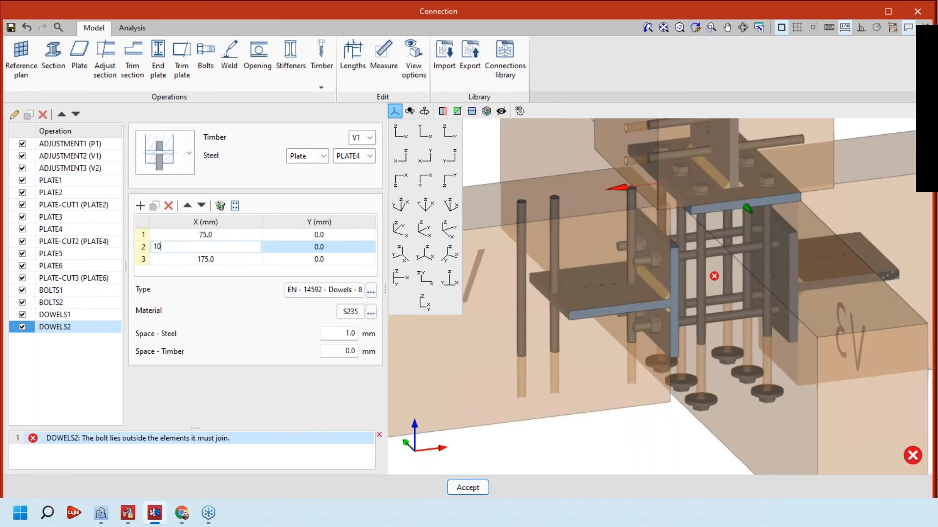
pyautogui.write('5')
pyautogui.press('Return')
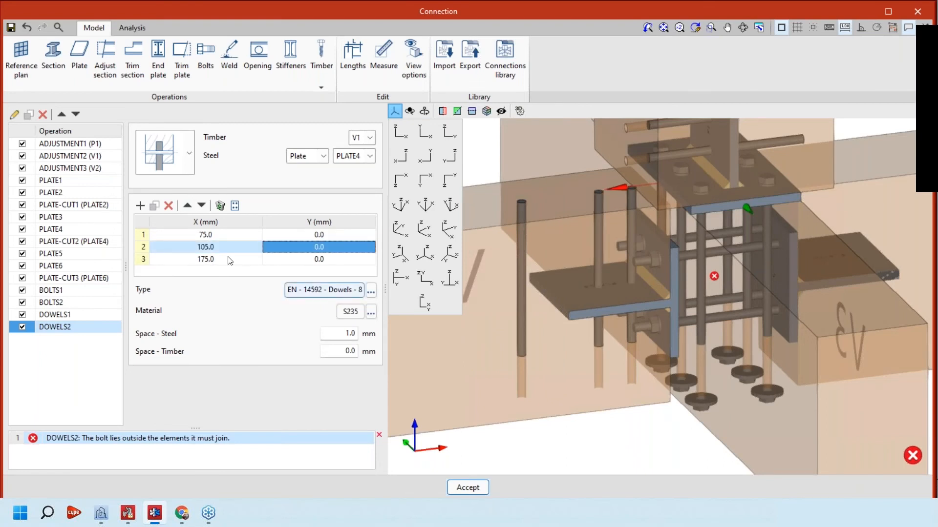
# - Set the third DOWELS2 dowel's X coordinate to 145 mm, then correct it to 135 mm
pyautogui.click(229, 259)
pyautogui.write('1')
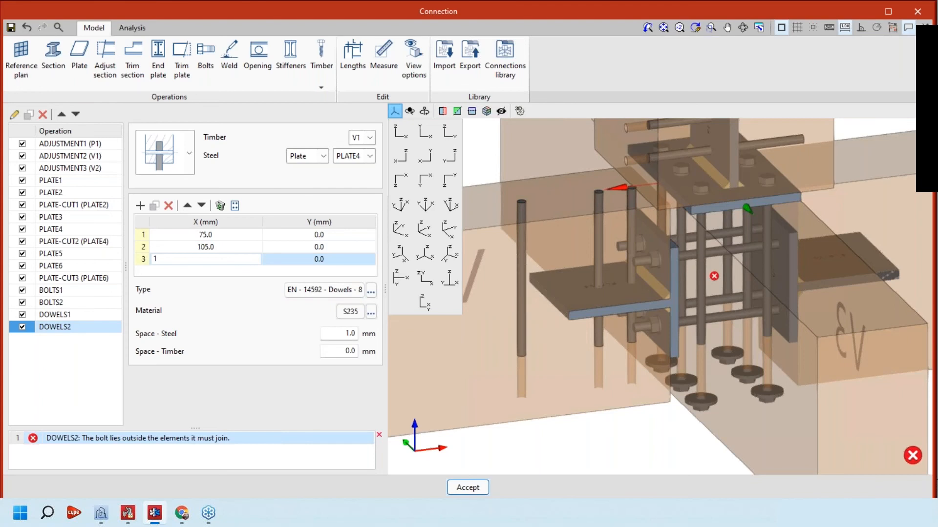
pyautogui.write('45')
pyautogui.press('Return')
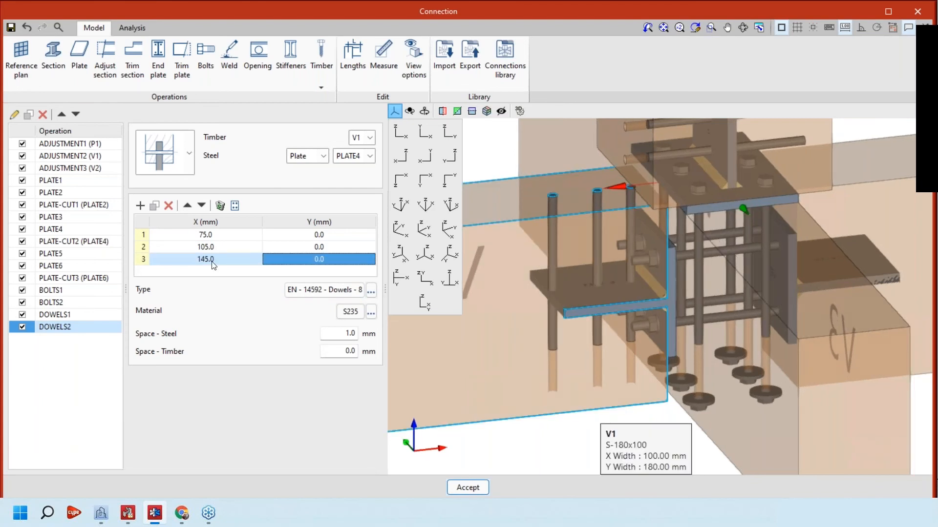
pyautogui.click(212, 261)
pyautogui.write('1')
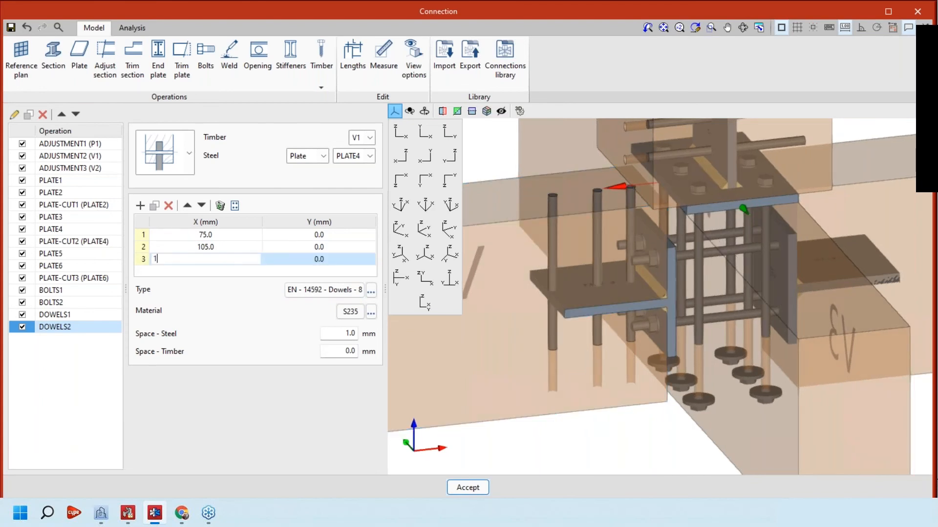
pyautogui.write('35')
pyautogui.press('Return')
# - Duplicate DOWELS2 and assign the copy to timber V2 and steel plate PLATE6
pyautogui.keyDown('shift'); pyautogui.moveTo(633, 432); pyautogui.dragTo(576, 400, button='middle'); pyautogui.keyUp('shift')
pyautogui.scroll(-2, 576, 391)
pyautogui.click(19, 54)
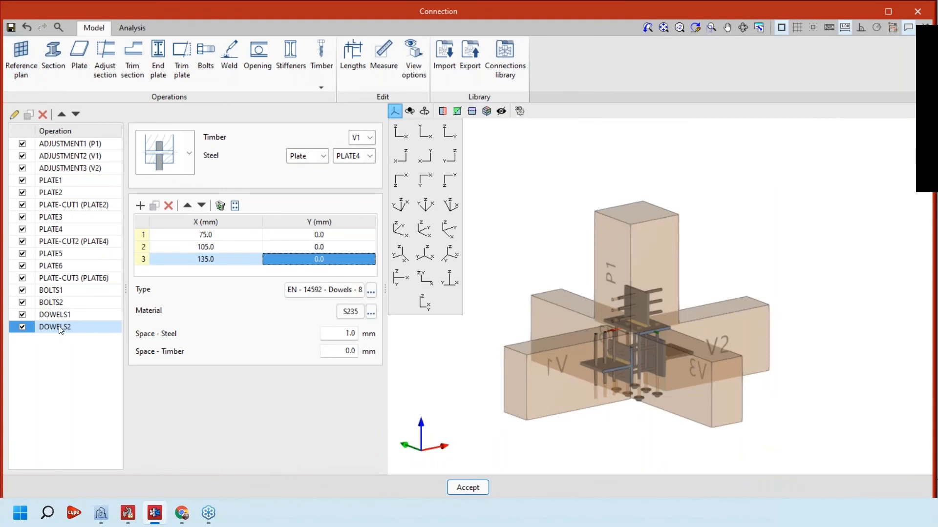
pyautogui.click(28, 114)
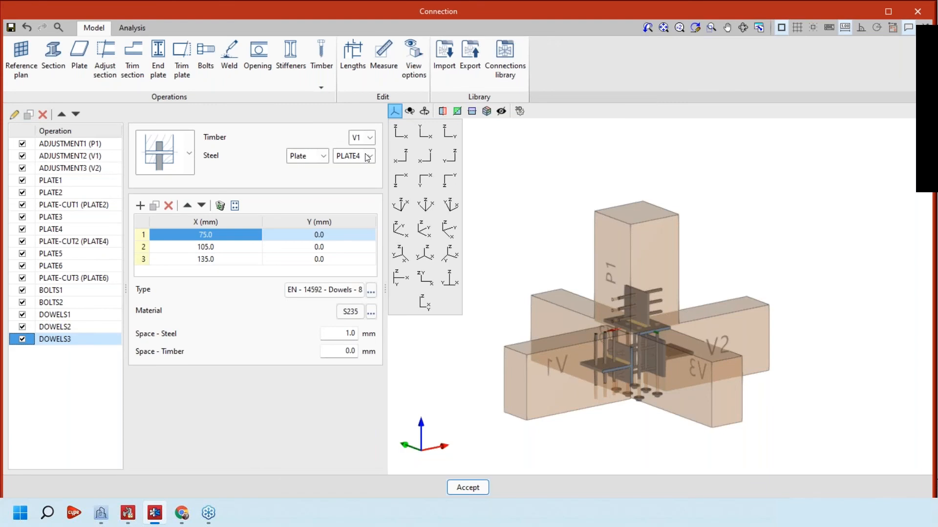
pyautogui.click(363, 138)
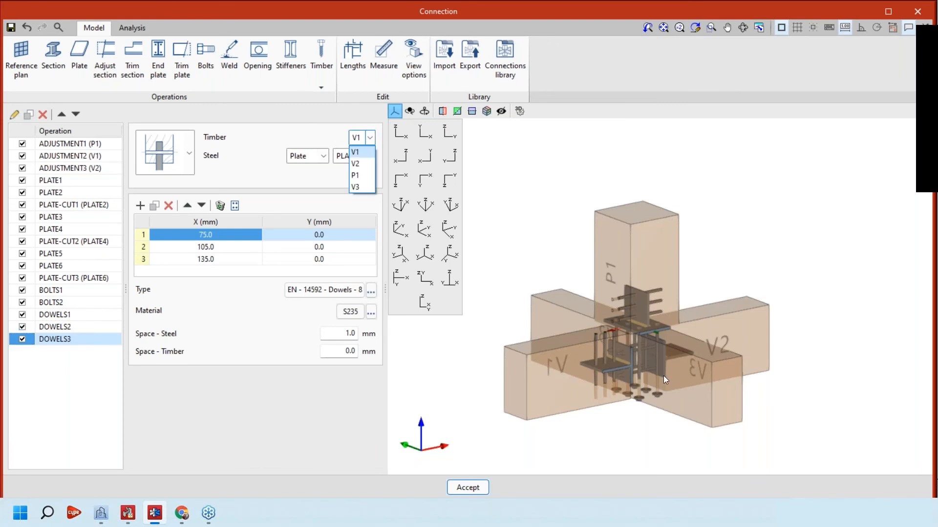
pyautogui.click(360, 175)
pyautogui.click(356, 157)
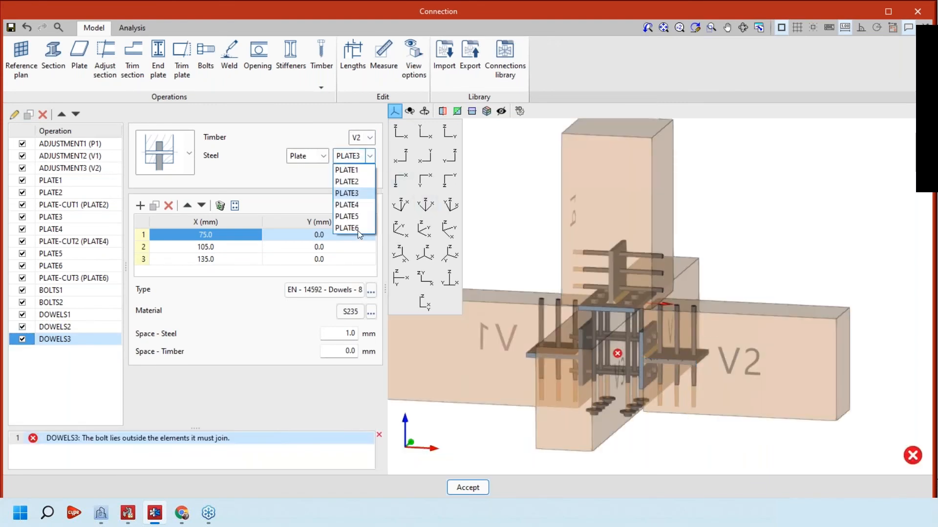
pyautogui.click(357, 218)
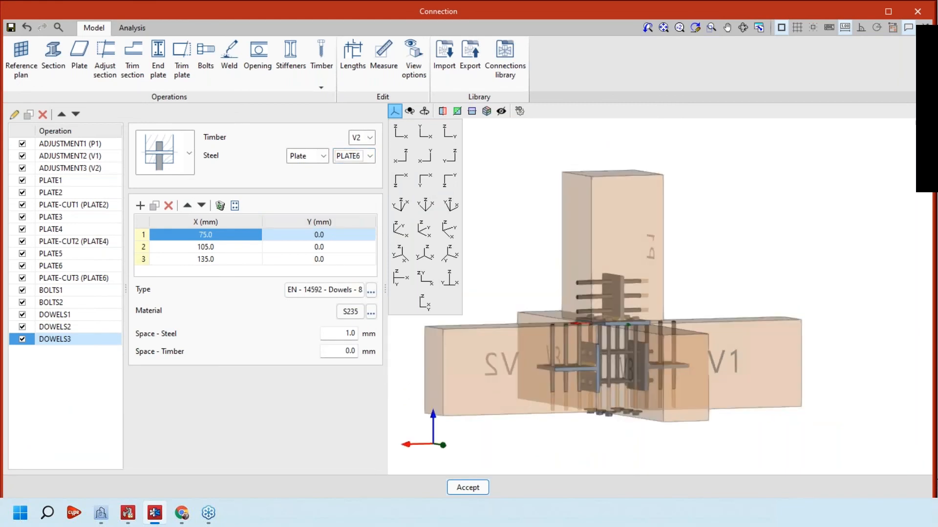
# - Examine the connection from several sides, checking the dowels, bolts and plates in P1, V1, V2 and V3
pyautogui.moveTo(576, 433); pyautogui.dragTo(579, 446, button='middle')
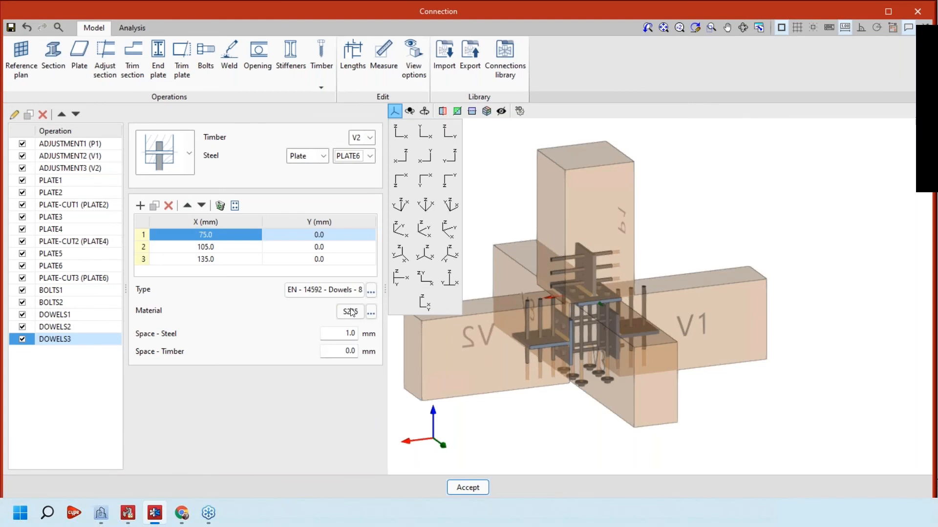
pyautogui.moveTo(630, 312); pyautogui.dragTo(542, 337, button='middle')
pyautogui.moveTo(703, 353); pyautogui.dragTo(833, 276, button='middle')
pyautogui.scroll(2, 733, 345)
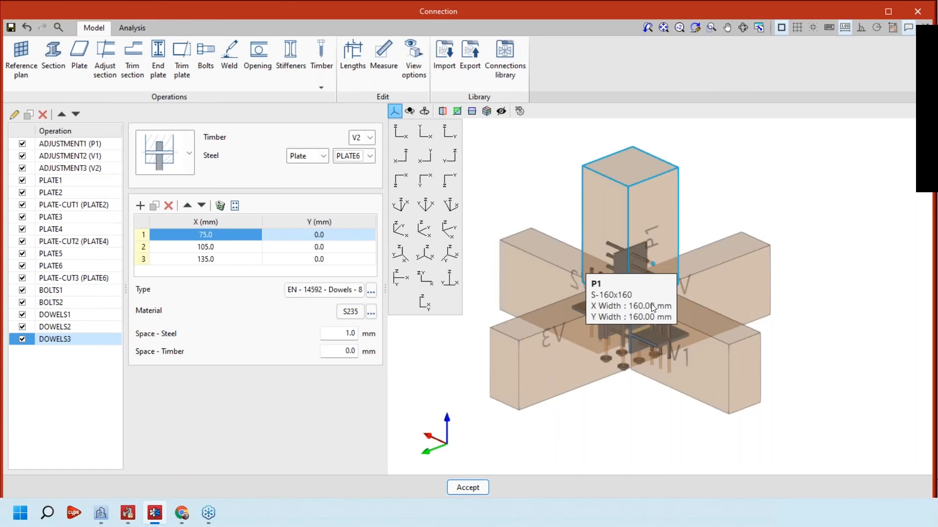
pyautogui.moveTo(652, 304); pyautogui.dragTo(670, 325, button='middle')
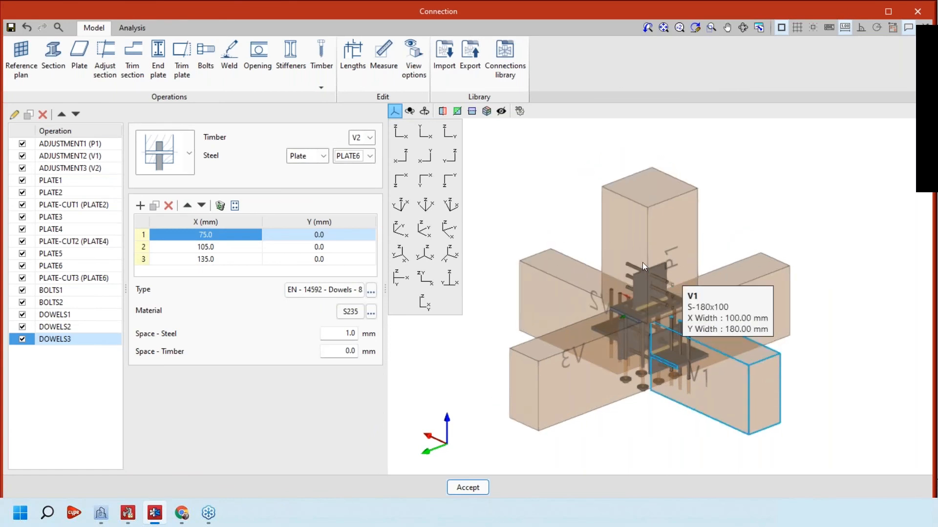
pyautogui.scroll(-1, 642, 262)
pyautogui.moveTo(642, 263); pyautogui.dragTo(605, 230, button='middle')
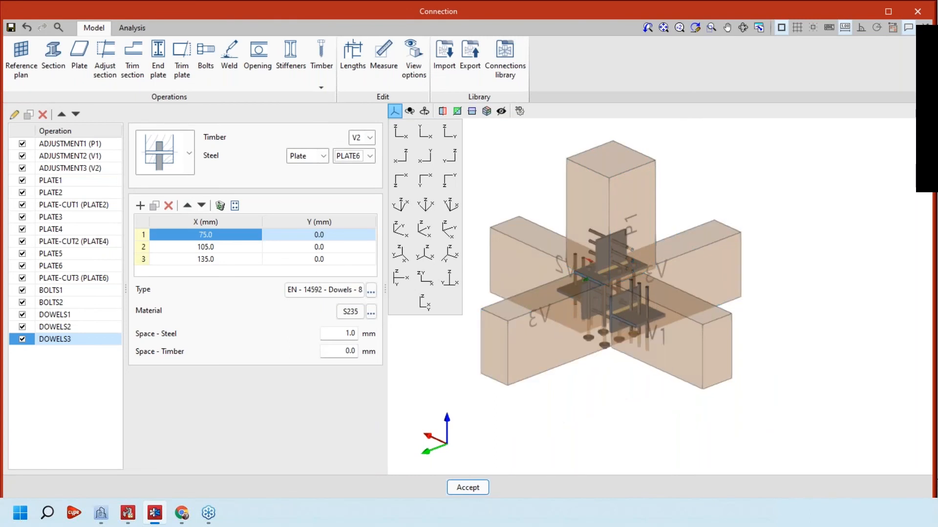
pyautogui.keyDown('shift'); pyautogui.moveTo(728, 352); pyautogui.dragTo(532, 342, button='middle'); pyautogui.keyUp('shift')
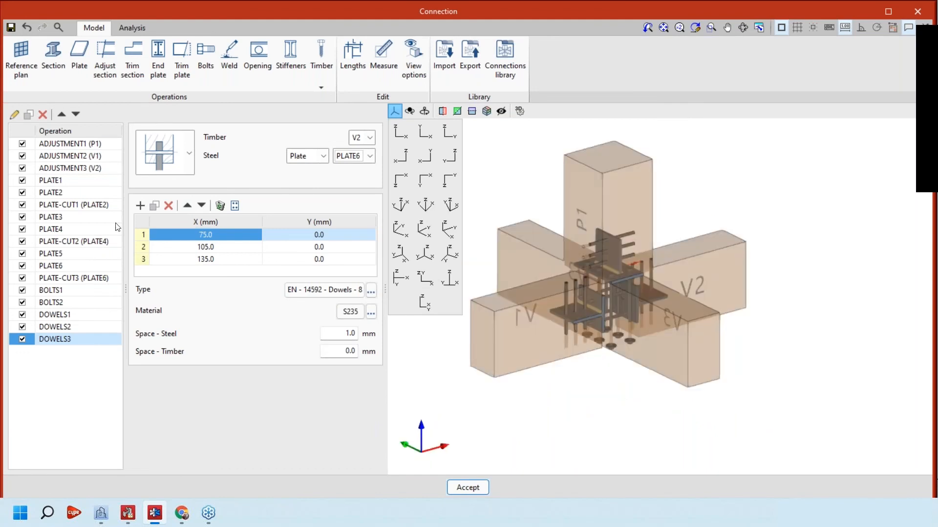
pyautogui.scroll(-3, 574, 377)
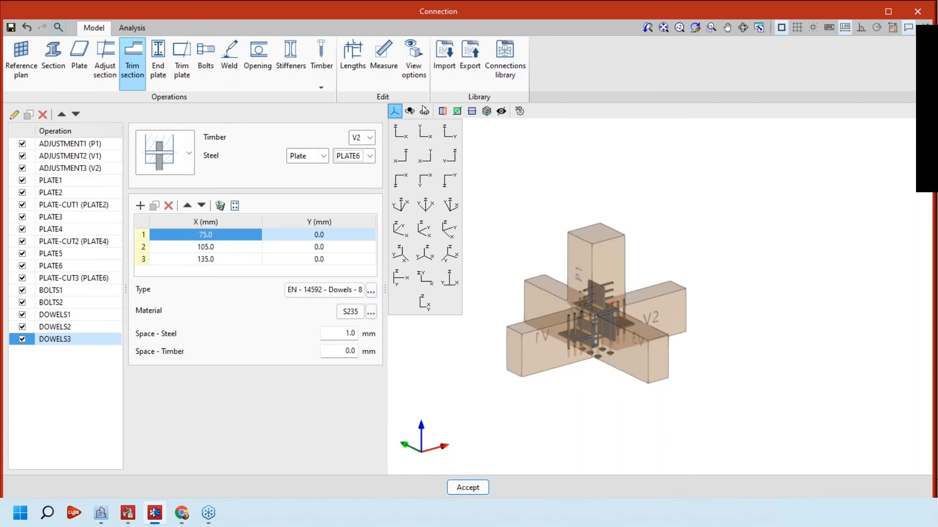
pyautogui.scroll(2, 638, 221)
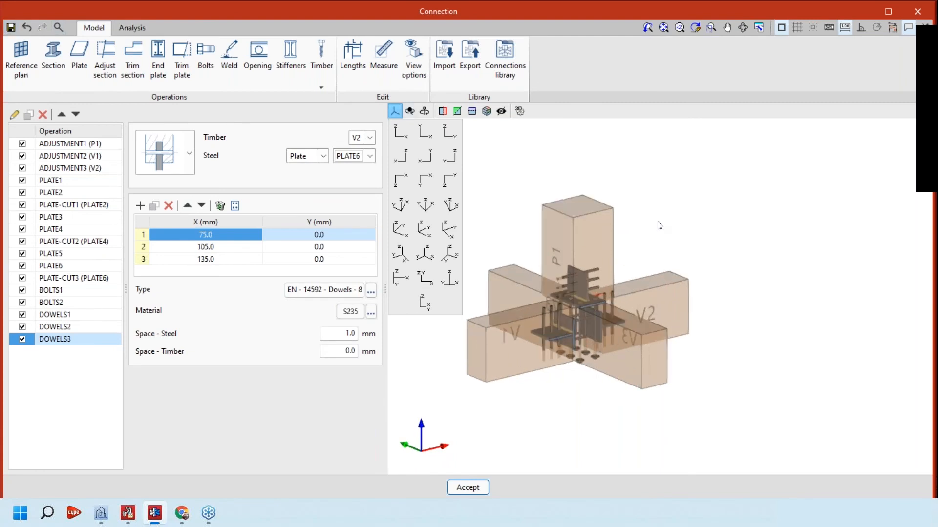
pyautogui.moveTo(660, 224); pyautogui.dragTo(677, 211, button='middle')
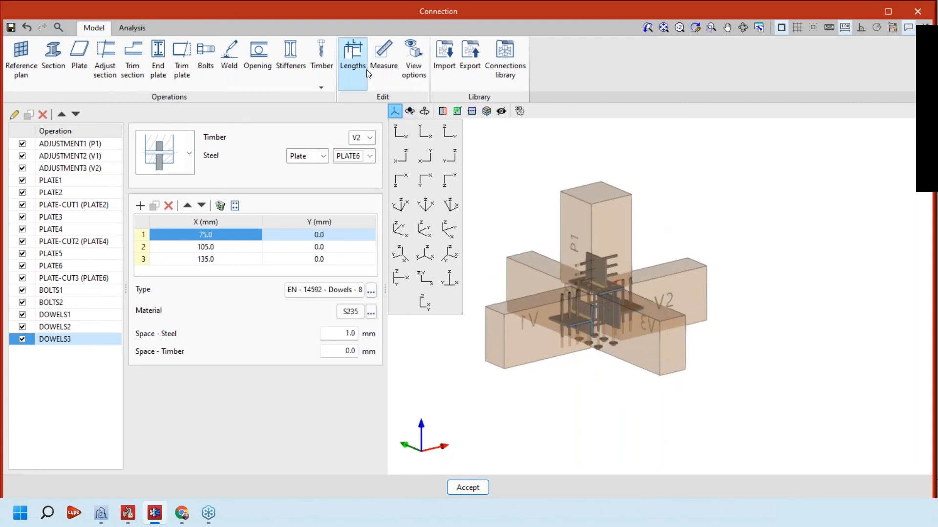
# - Measure the vertical edge of timber V1 at the joint
pyautogui.click(362, 71)
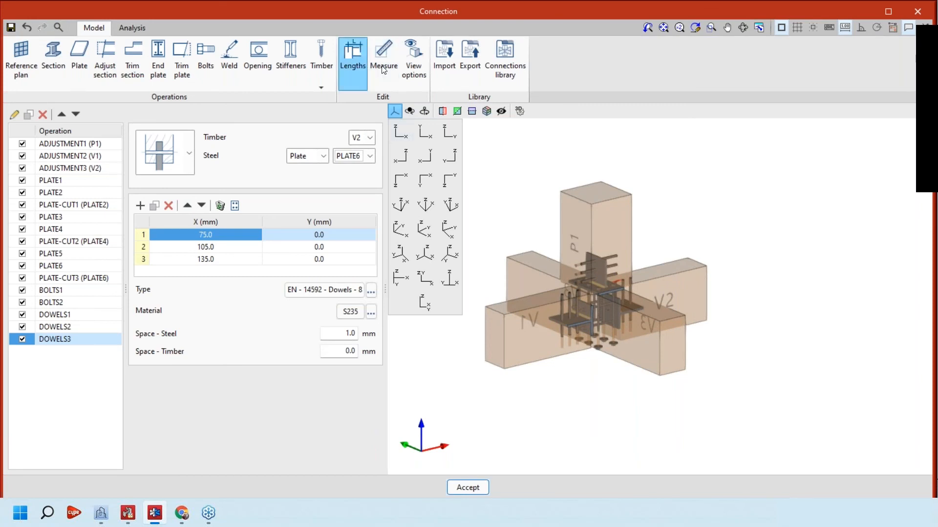
pyautogui.click(384, 70)
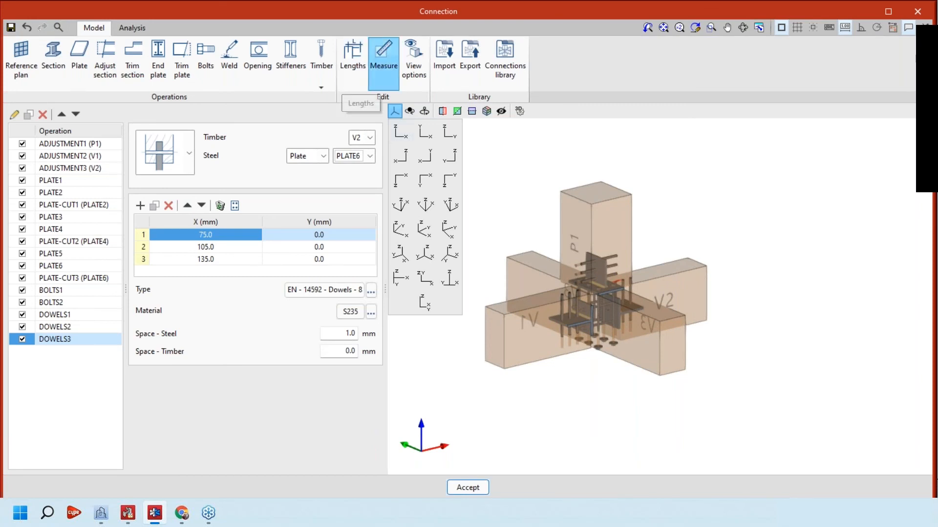
pyautogui.scroll(1, 593, 302)
pyautogui.scroll(2, 588, 285)
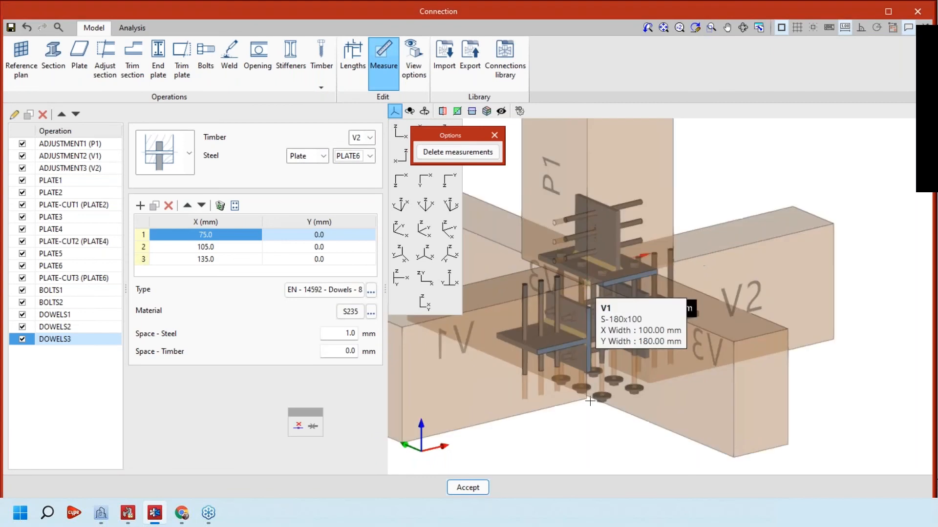
pyautogui.click(586, 282)
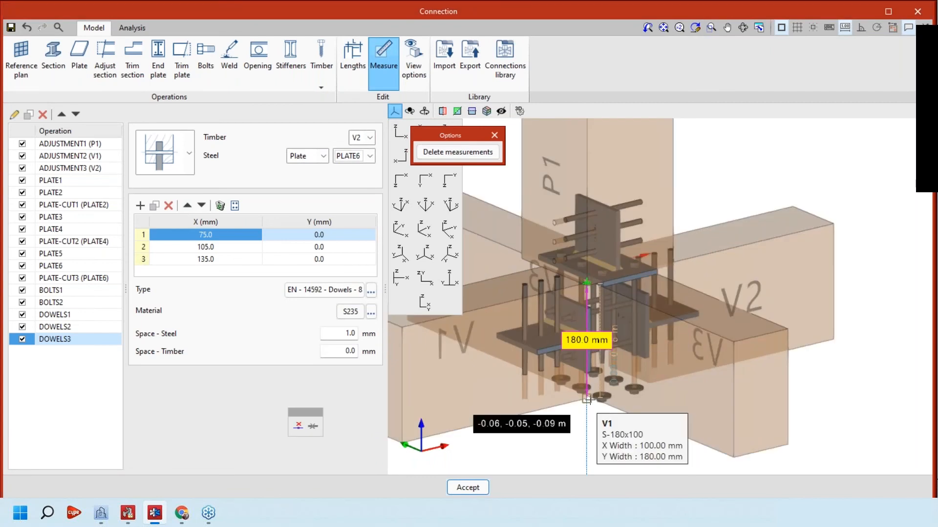
pyautogui.click(587, 399)
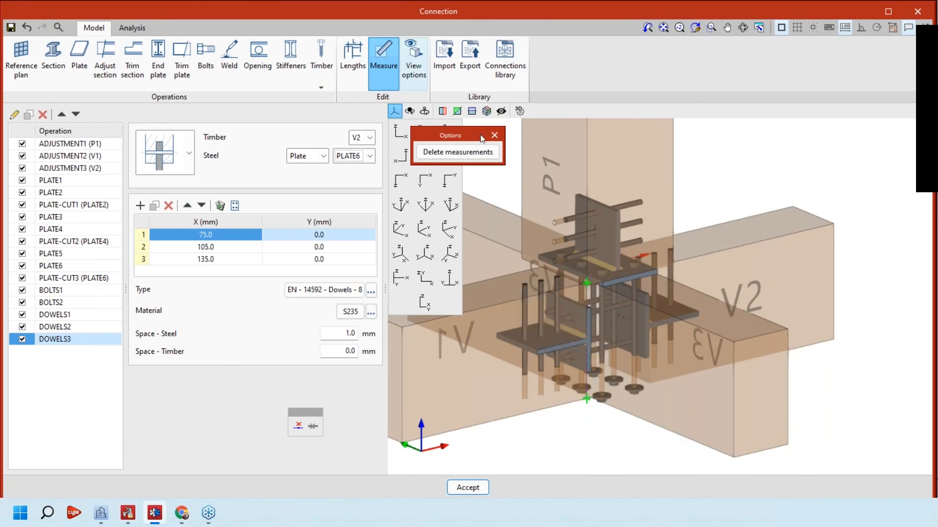
pyautogui.click(495, 135)
pyautogui.press('Escape')
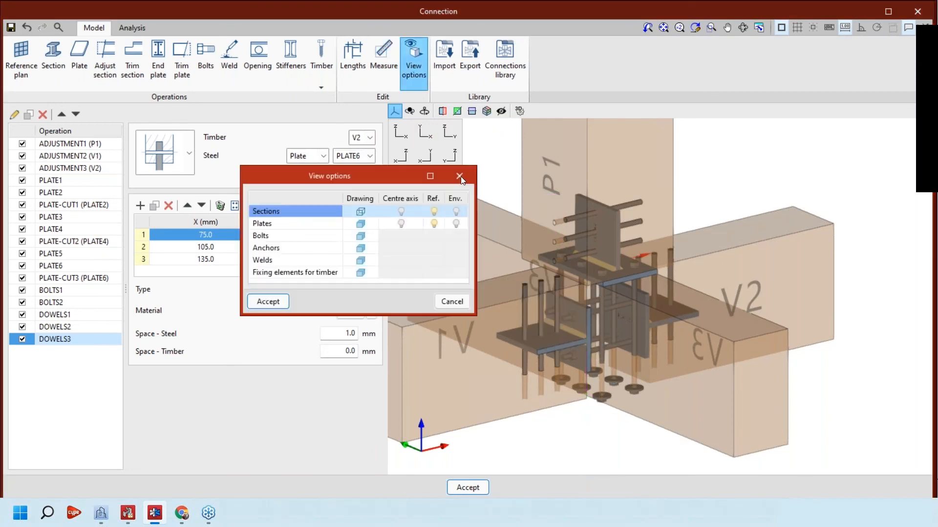
# - Check the modelled lengths assigned to V1, V2, P1 and V3
pyautogui.click(371, 66)
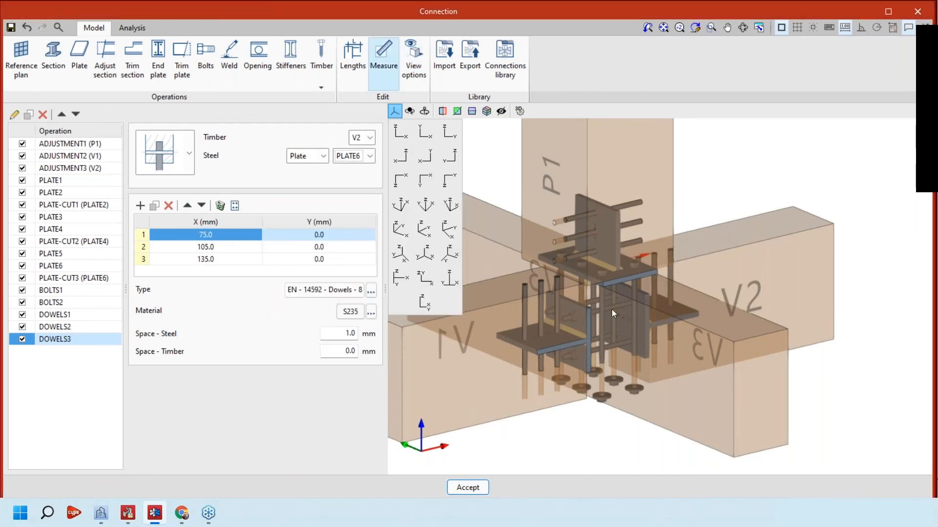
pyautogui.rightClick(611, 309)
pyautogui.scroll(-3, 611, 310)
pyautogui.scroll(-2, 550, 262)
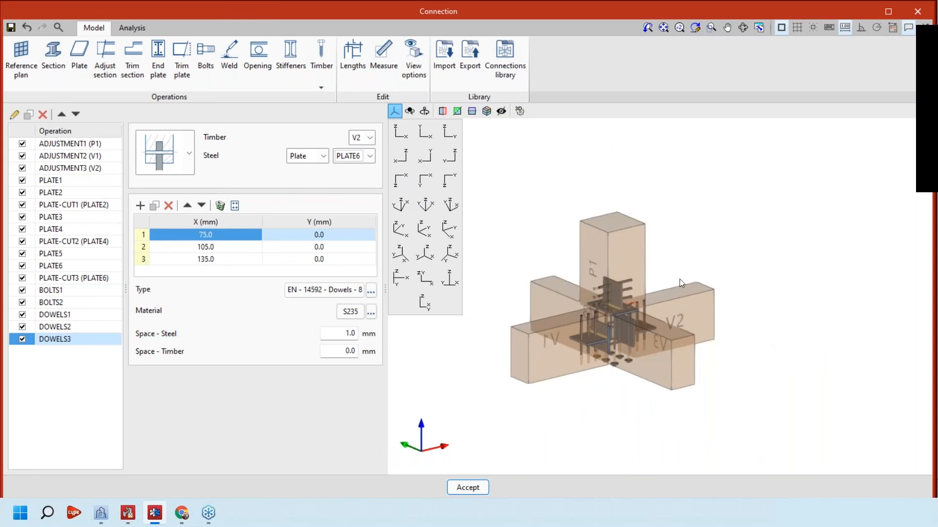
pyautogui.click(355, 63)
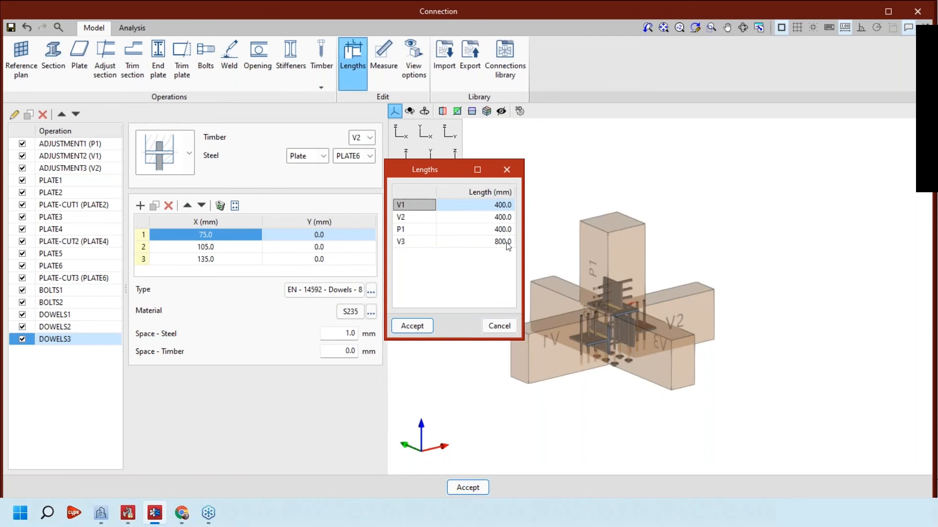
pyautogui.click(498, 209)
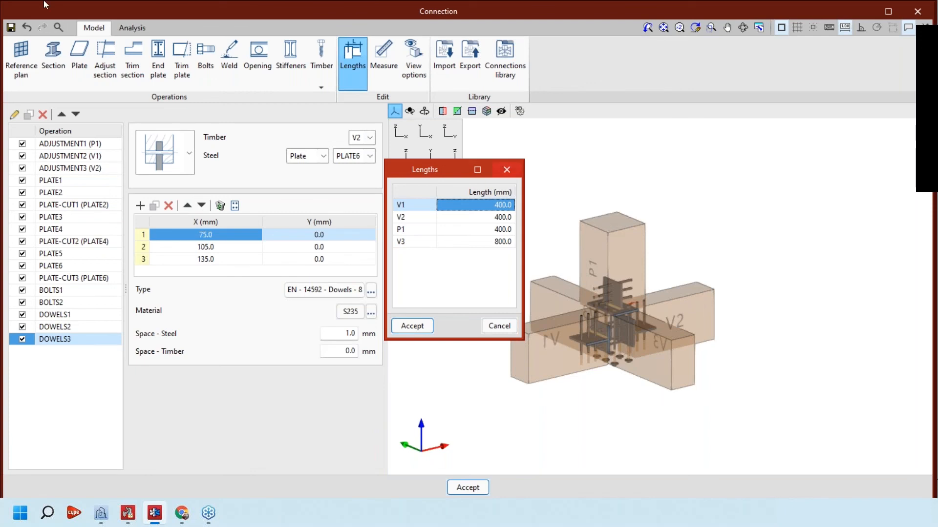
pyautogui.click(506, 170)
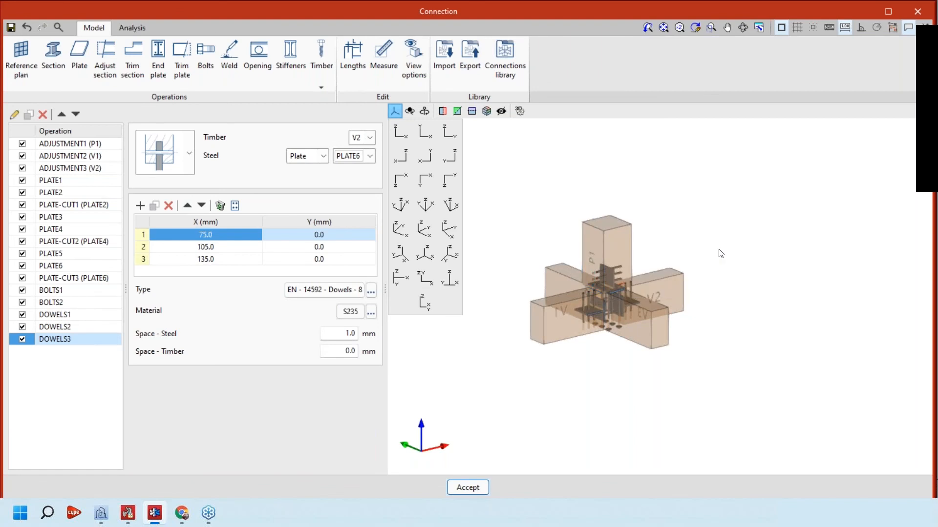
# - Export the finished connection to the connections library with the reference MTIPO20
pyautogui.click(474, 60)
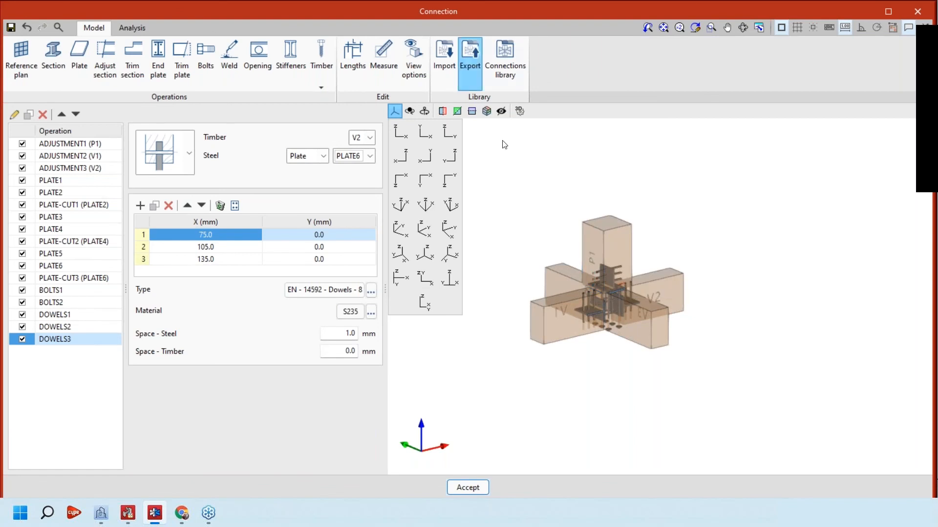
pyautogui.write('M')
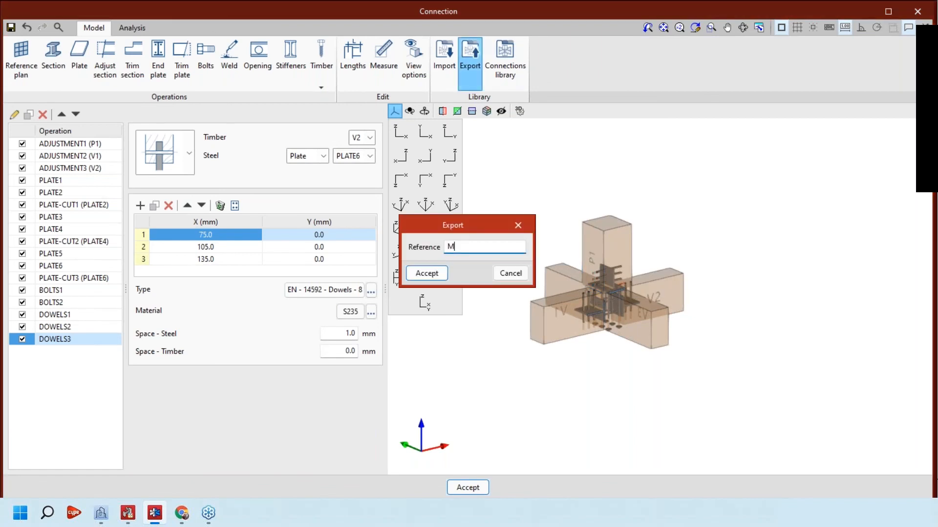
pyautogui.write('TIPO20')
pyautogui.press('Return')
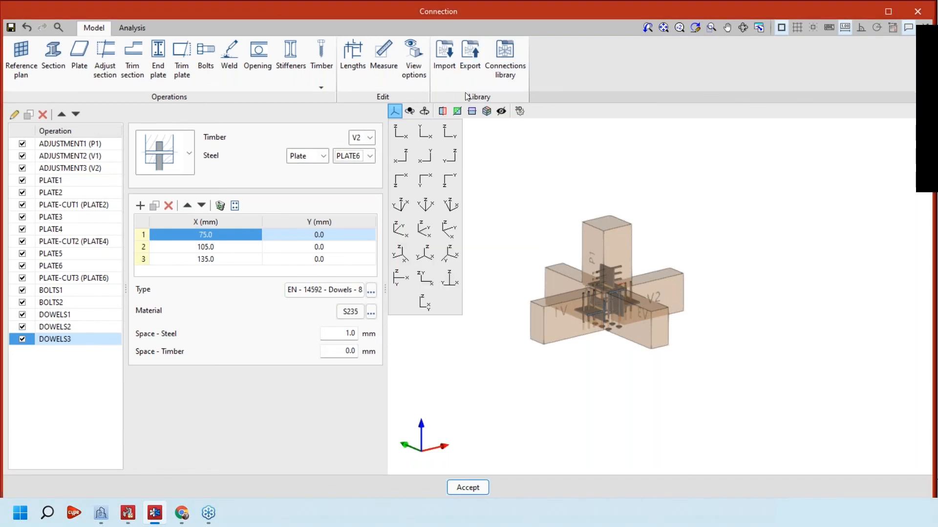
pyautogui.click(454, 60)
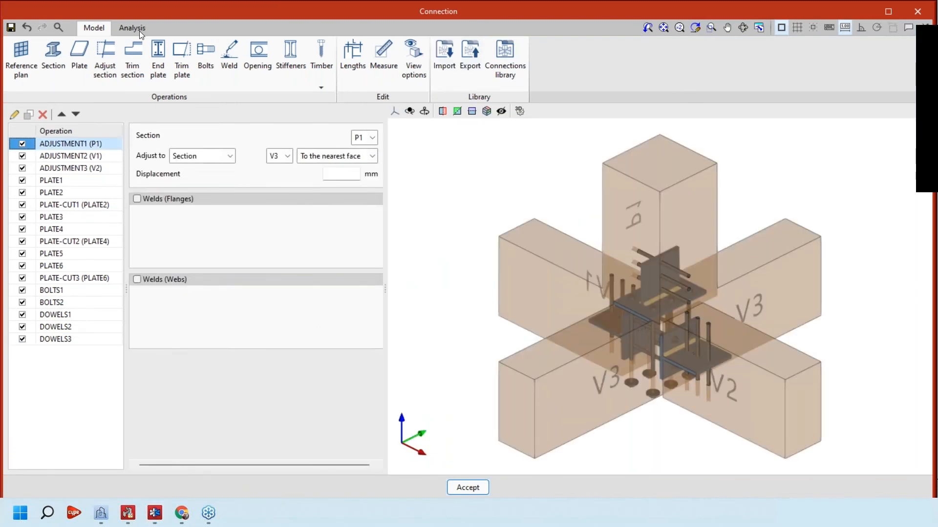
# - Review the criteria for reading loadcases from the BIM model and the list of loadcases defined for the connection
pyautogui.click(139, 30)
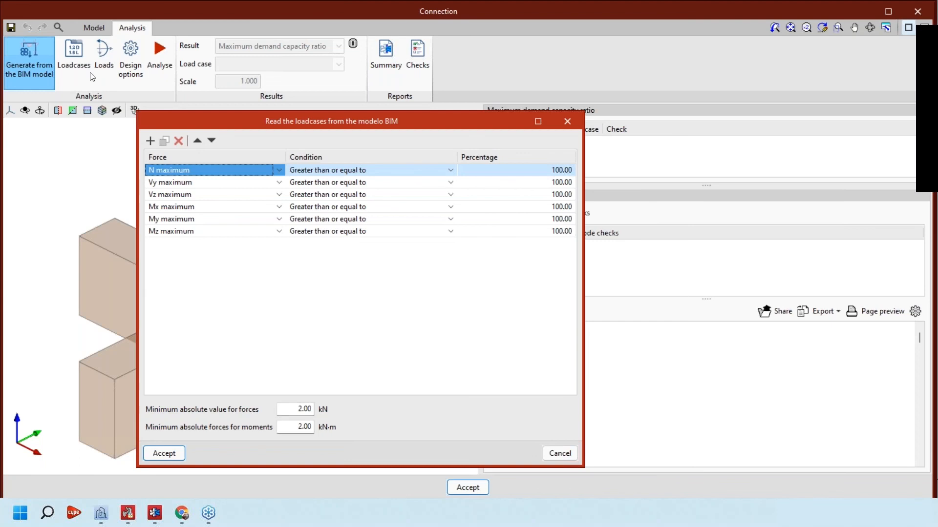
pyautogui.press('Escape')
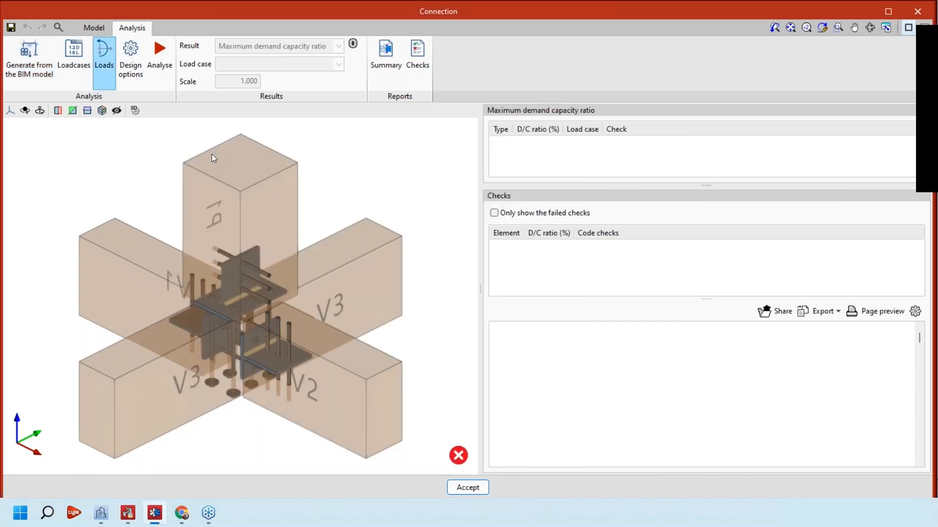
pyautogui.click(74, 64)
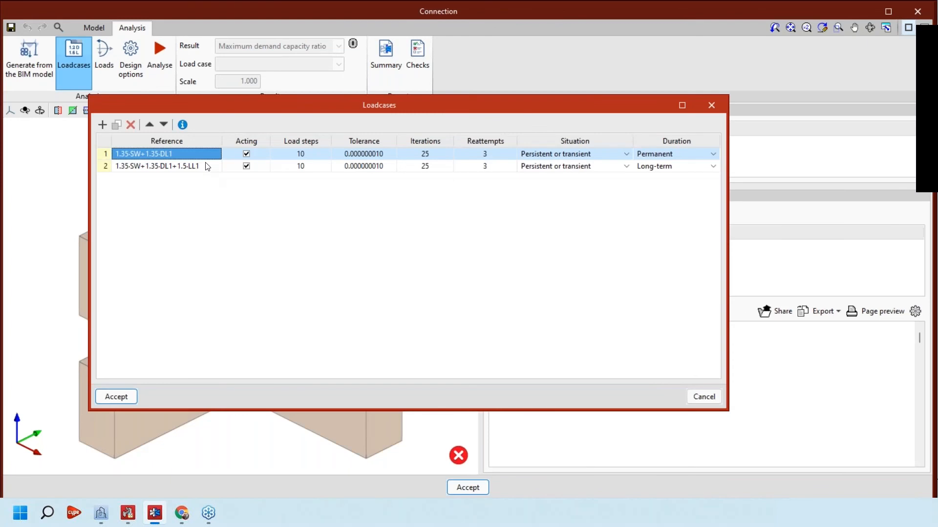
# - Switch to StruBIM CYPE 3D to consult the BIMserver.center sharing of the Deck House model, and return to the connection
pyautogui.click(128, 513)
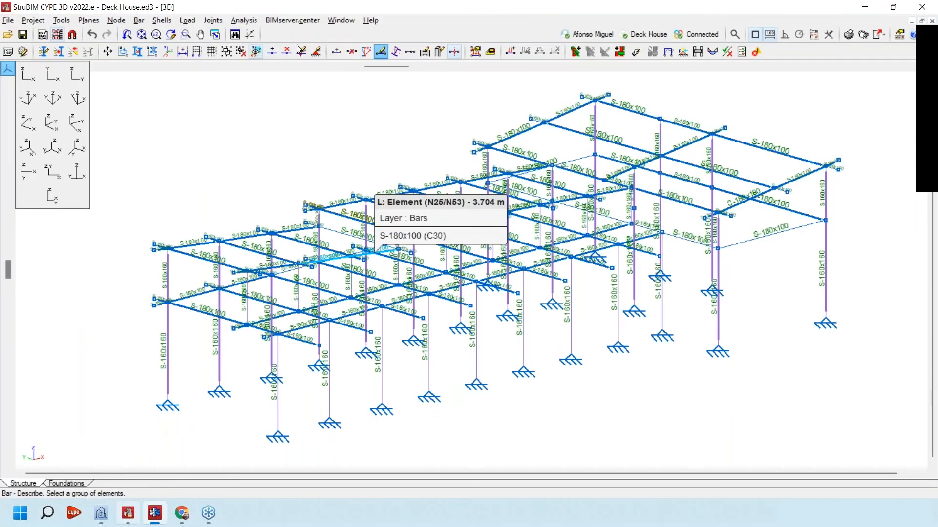
pyautogui.click(295, 21)
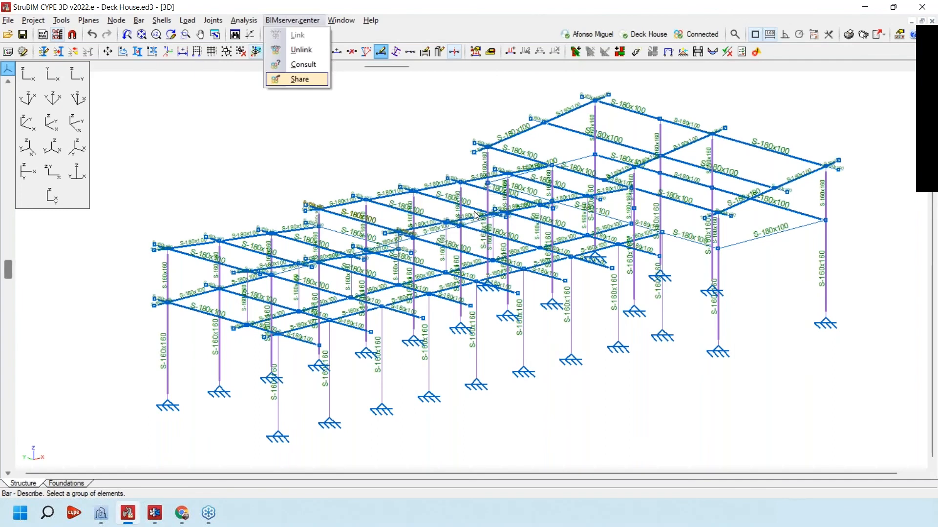
pyautogui.press('Return')
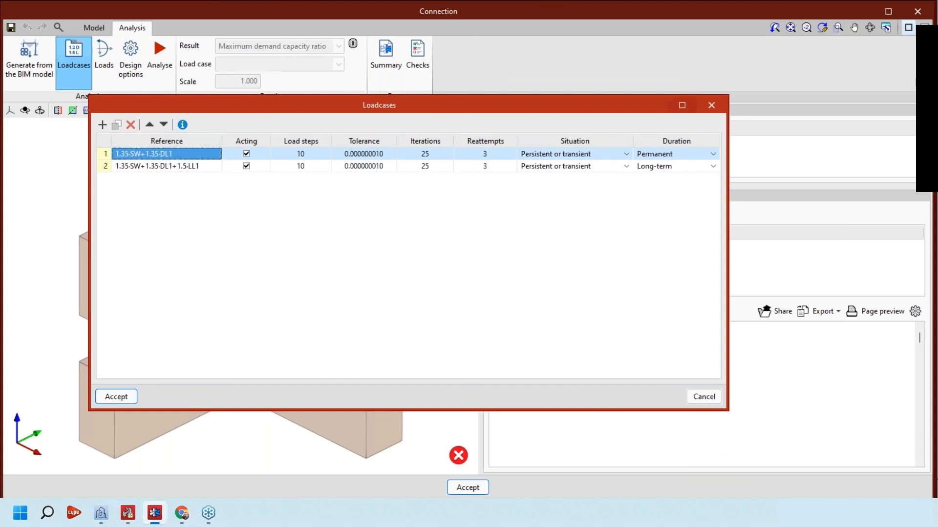
pyautogui.click(711, 105)
# - Review the bearing section and the loadcase forces applied to V2, P1 and V3
pyautogui.click(104, 56)
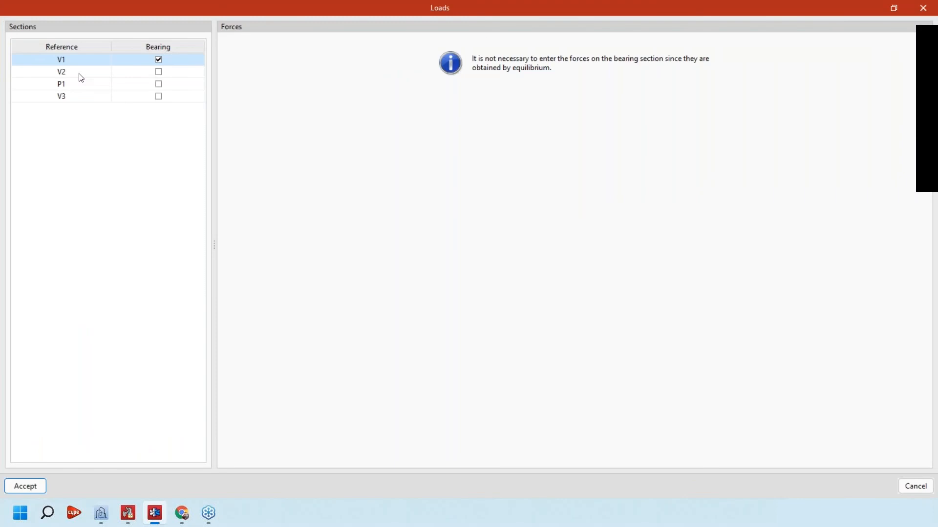
pyautogui.click(80, 74)
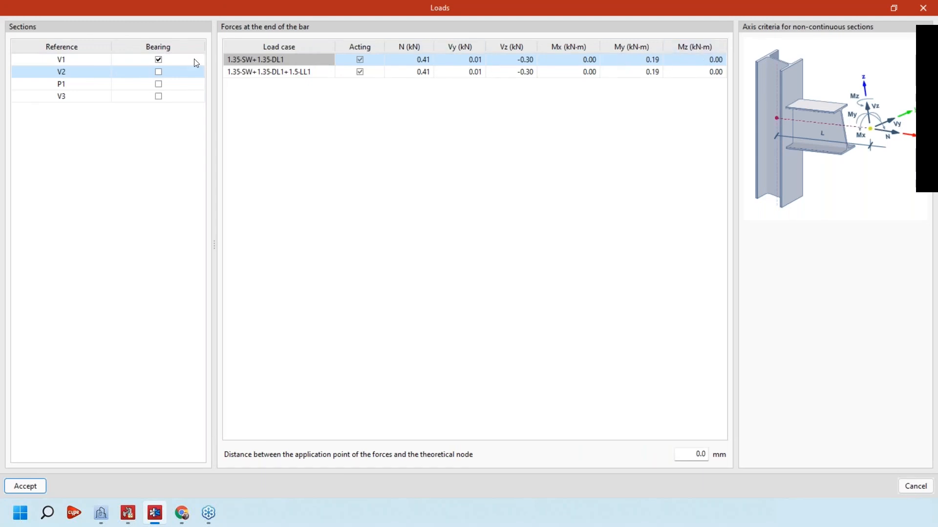
pyautogui.click(95, 85)
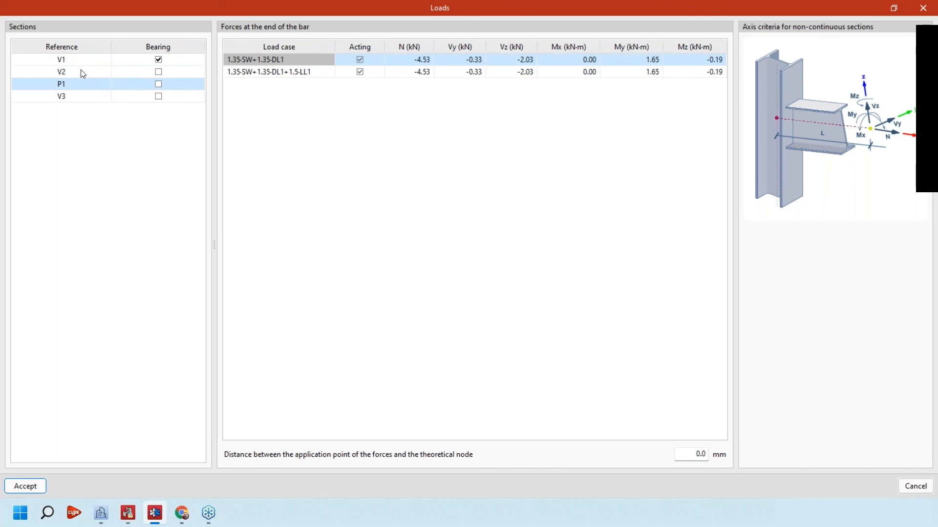
pyautogui.click(85, 100)
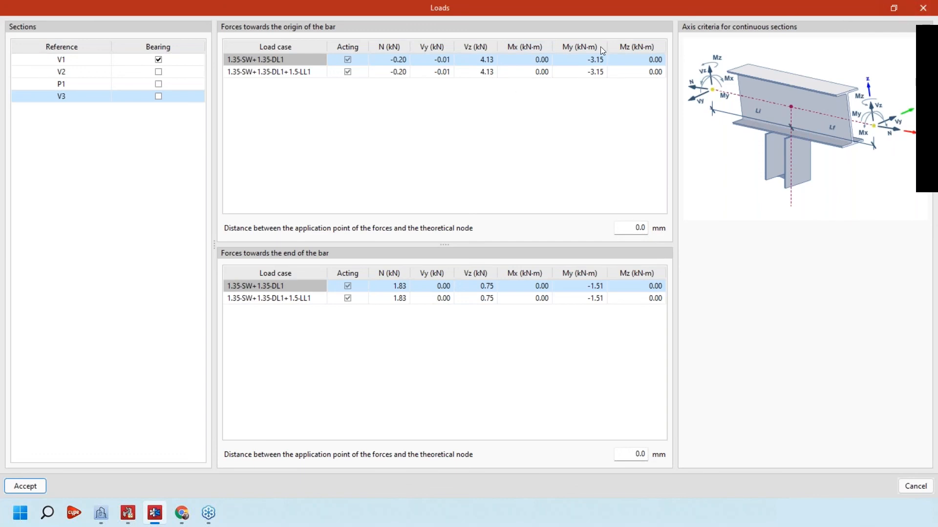
pyautogui.click(922, 8)
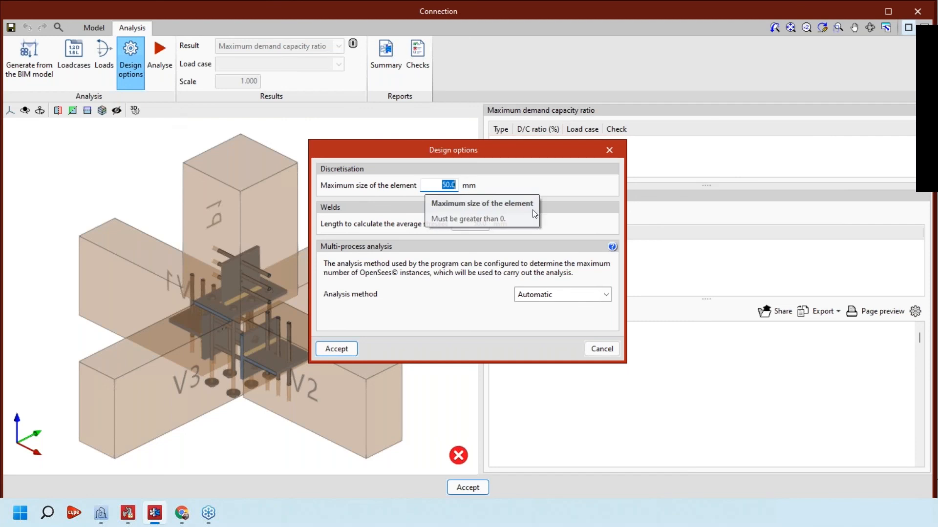
# - Review the maximum element size in the design options and run the connection analysis
pyautogui.click(454, 185)
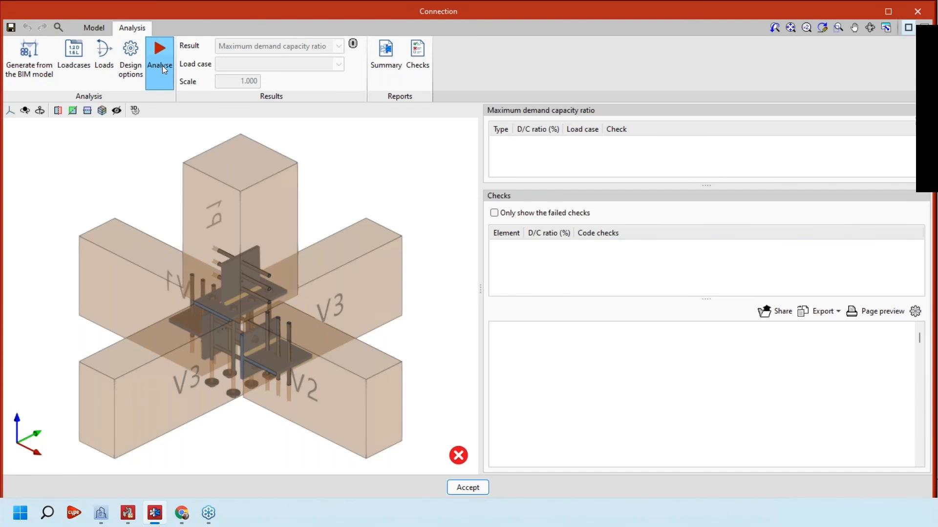
pyautogui.click(162, 65)
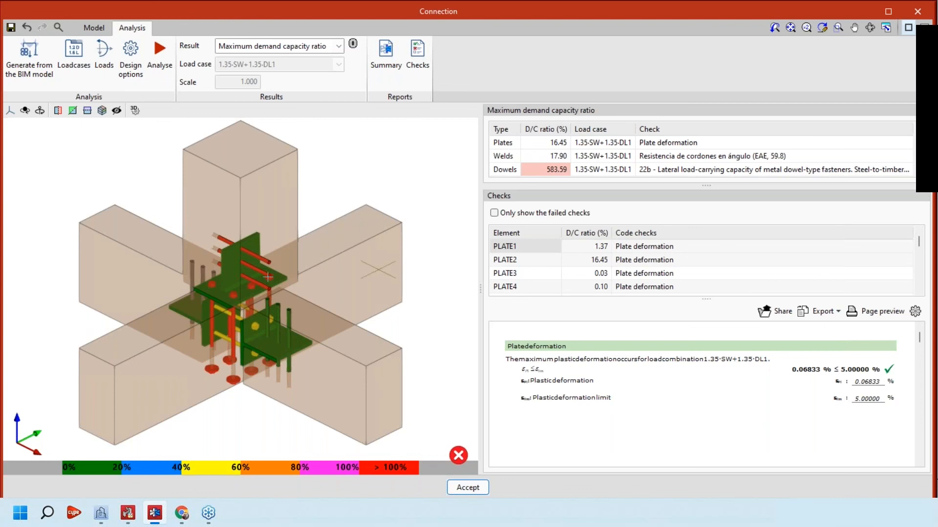
# - Examine the maximum demand capacity ratio results on the plates, bolts and dowels from several angles
pyautogui.moveTo(268, 277); pyautogui.dragTo(243, 244, button='middle')
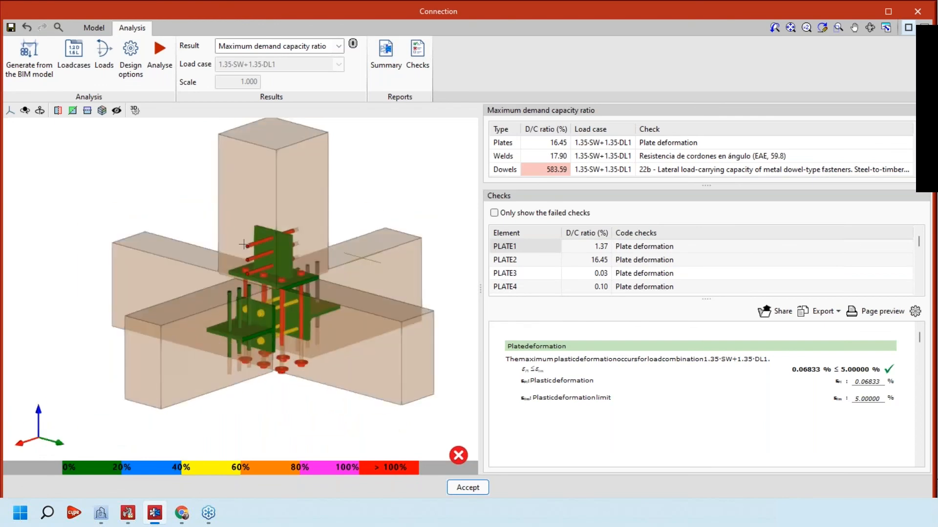
pyautogui.scroll(3, 243, 244)
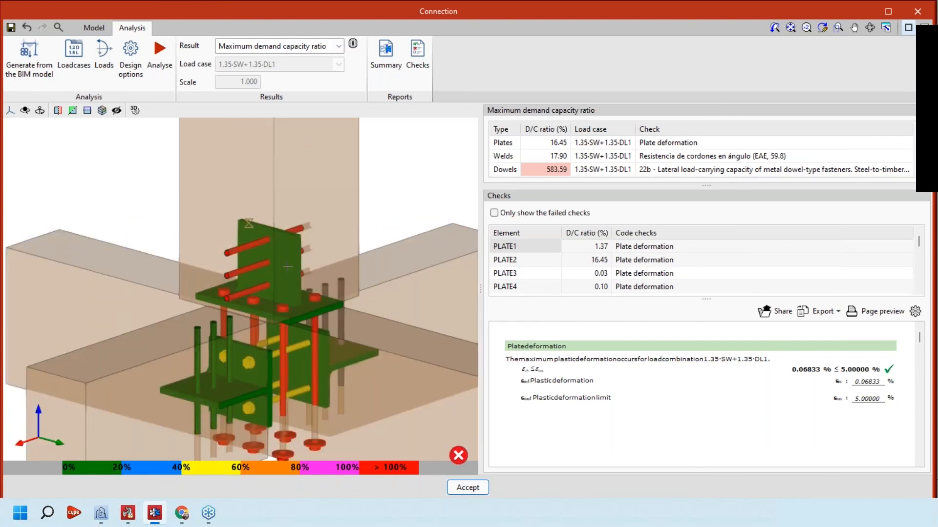
pyautogui.moveTo(288, 266); pyautogui.dragTo(301, 272, button='middle')
pyautogui.scroll(-1, 301, 272)
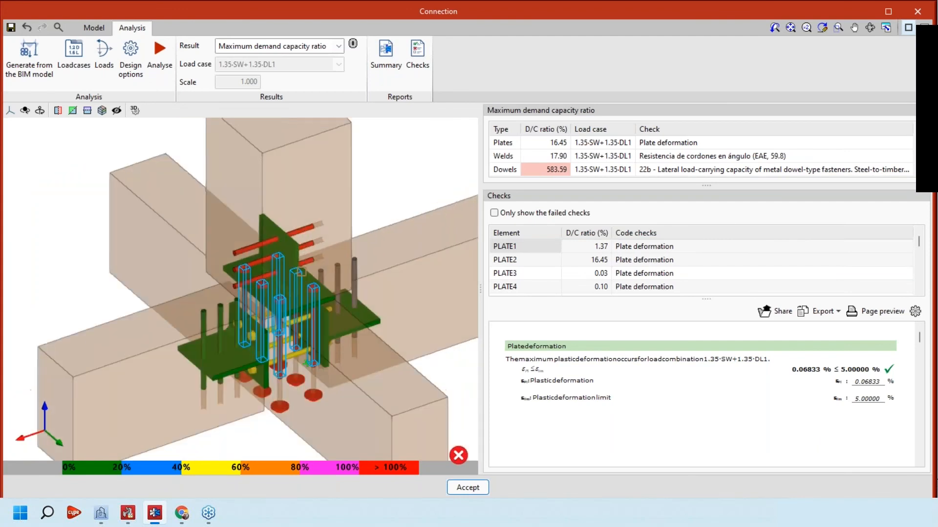
pyautogui.moveTo(307, 364); pyautogui.dragTo(305, 341, button='middle')
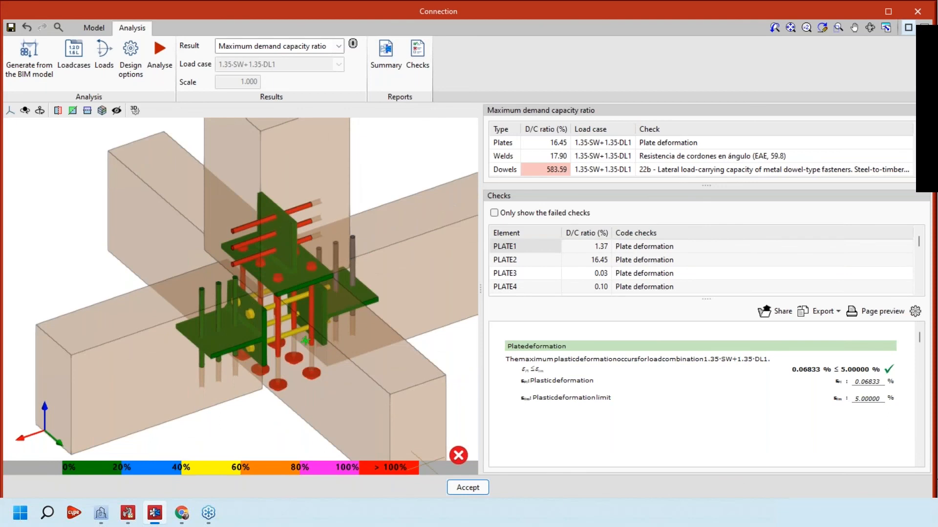
pyautogui.moveTo(306, 340); pyautogui.dragTo(306, 341, button='middle')
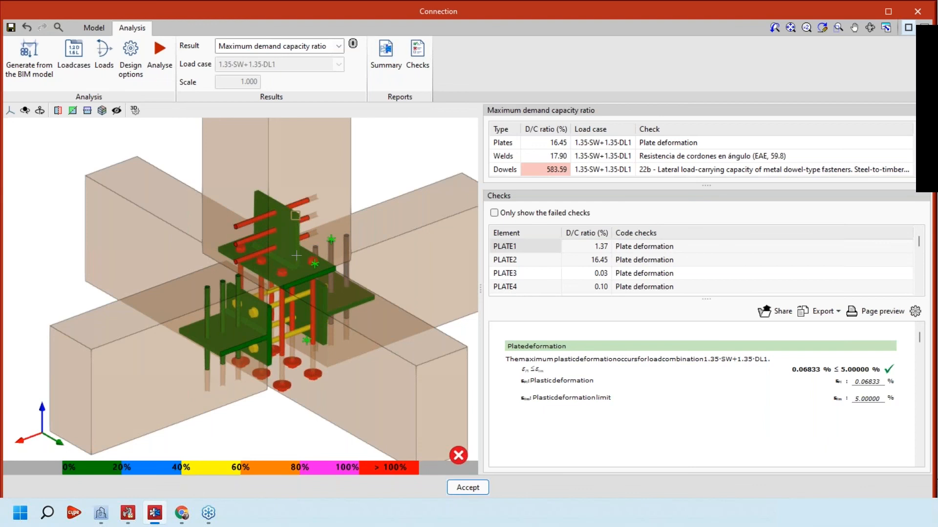
pyautogui.scroll(-1, 297, 256)
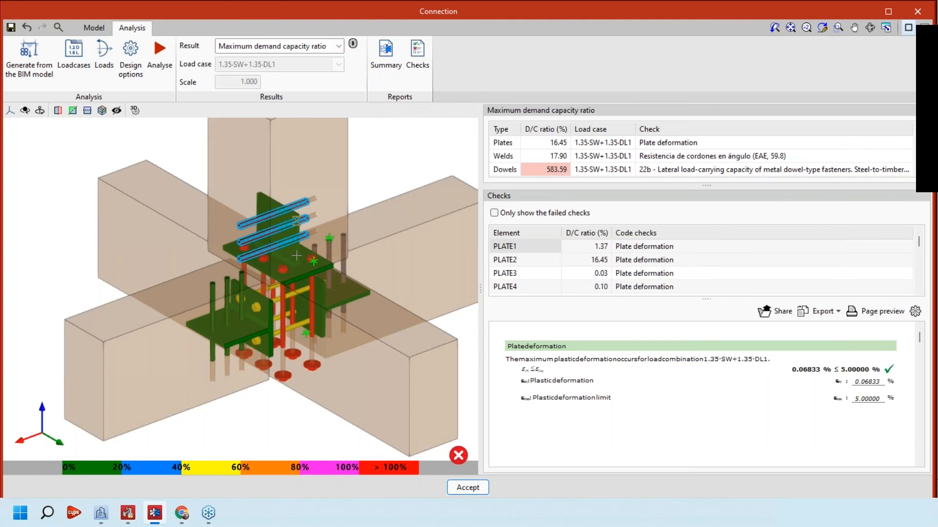
pyautogui.scroll(1, 296, 256)
pyautogui.scroll(1, 301, 213)
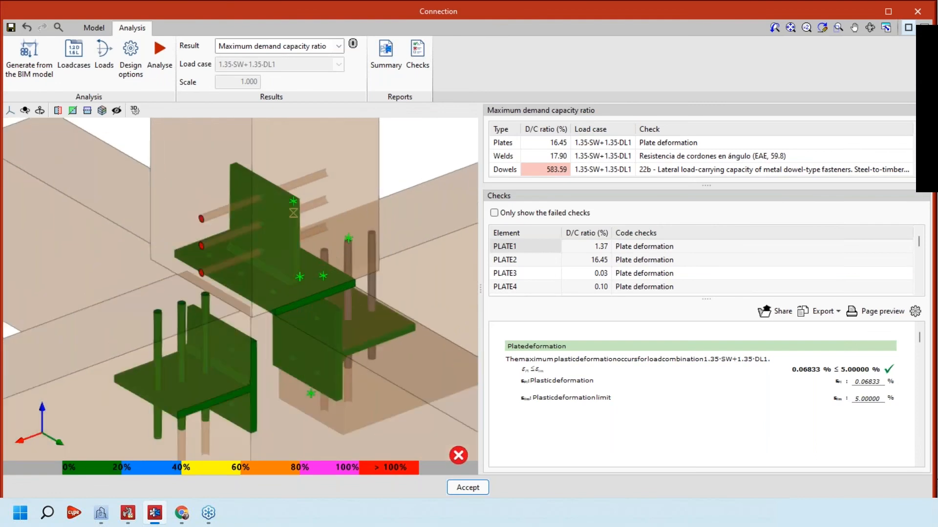
# - Inspect the colour-coded demand capacity ratios of the dowels, bolts and plates up close and from the opposite side of the connection
pyautogui.scroll(-1, 293, 213)
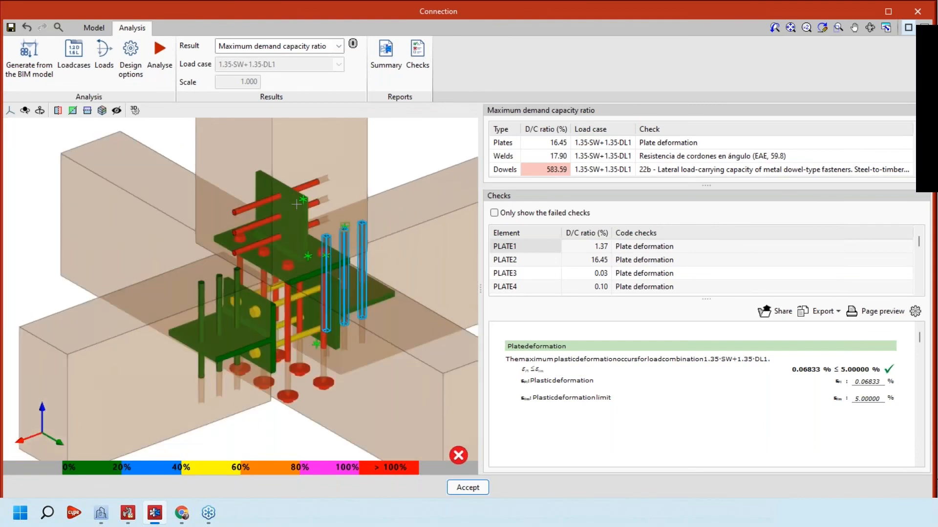
pyautogui.scroll(1, 297, 204)
pyautogui.scroll(-1, 298, 214)
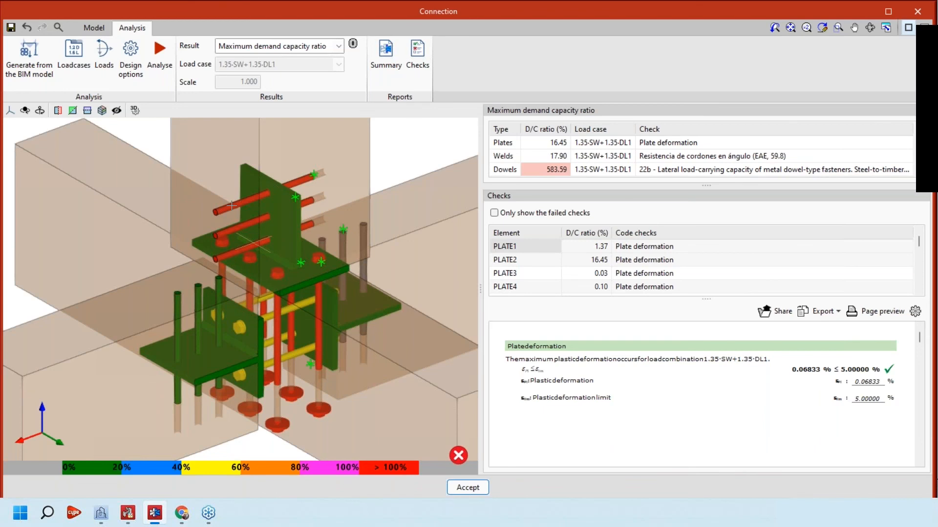
pyautogui.scroll(2, 232, 205)
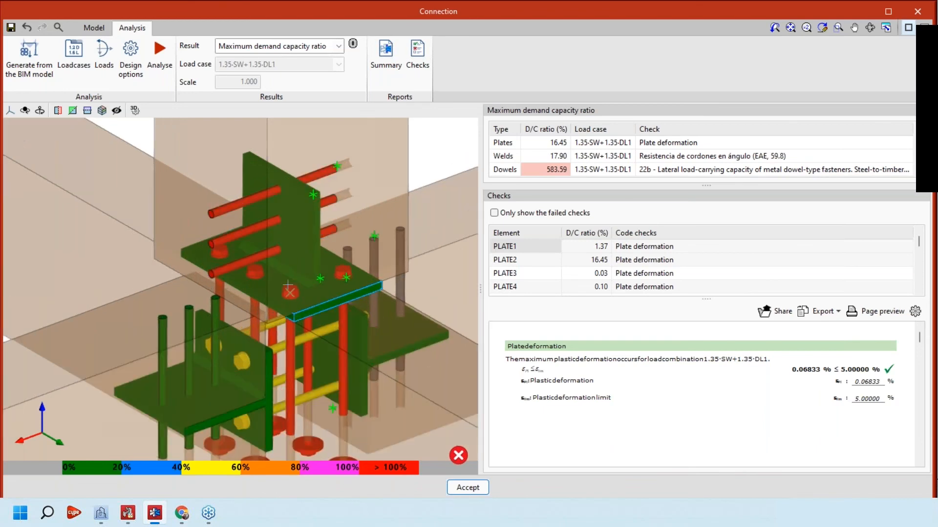
pyautogui.scroll(-2, 332, 235)
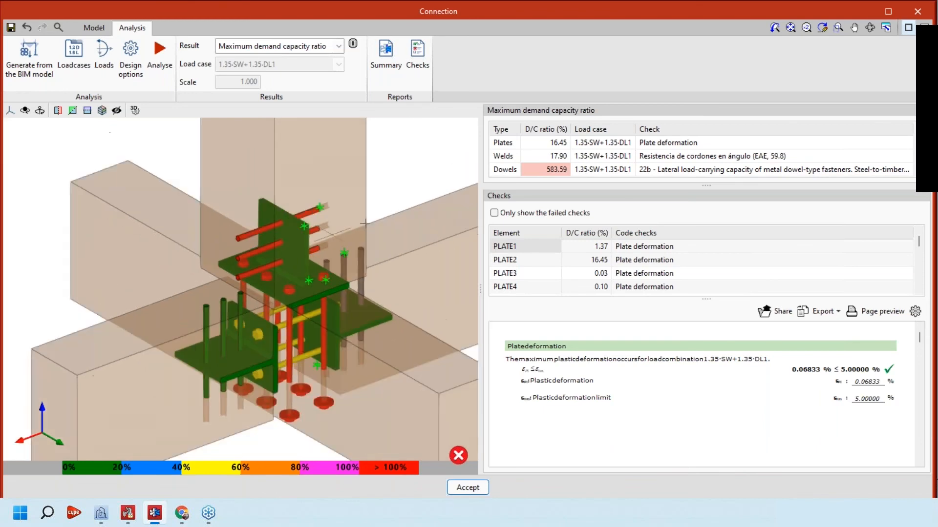
pyautogui.scroll(2, 255, 233)
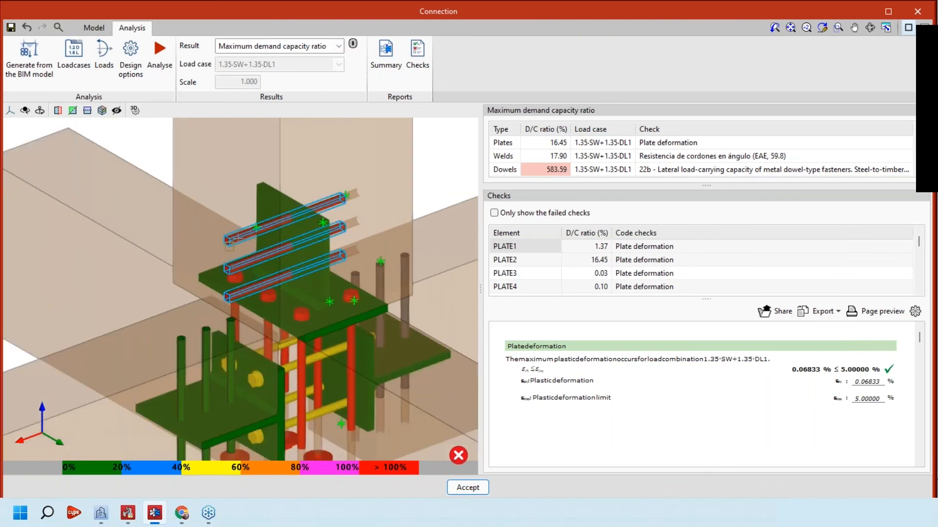
pyautogui.scroll(1, 237, 238)
pyautogui.moveTo(325, 336); pyautogui.dragTo(292, 340, button='middle')
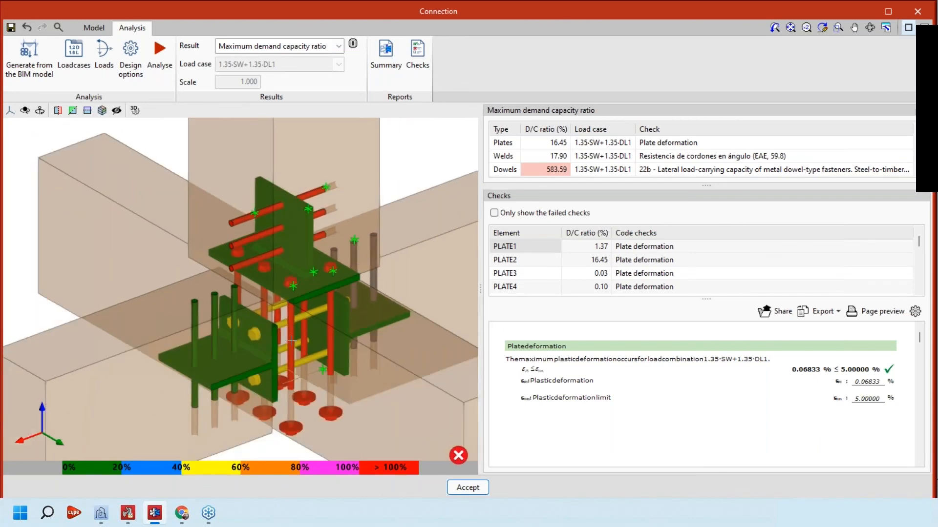
pyautogui.scroll(1, 292, 340)
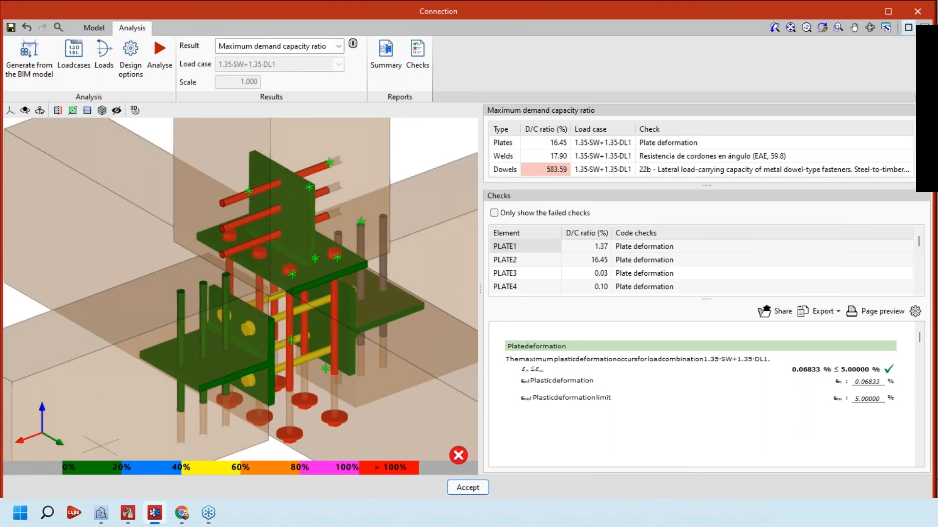
pyautogui.scroll(-1, 352, 392)
pyautogui.scroll(-1, 351, 392)
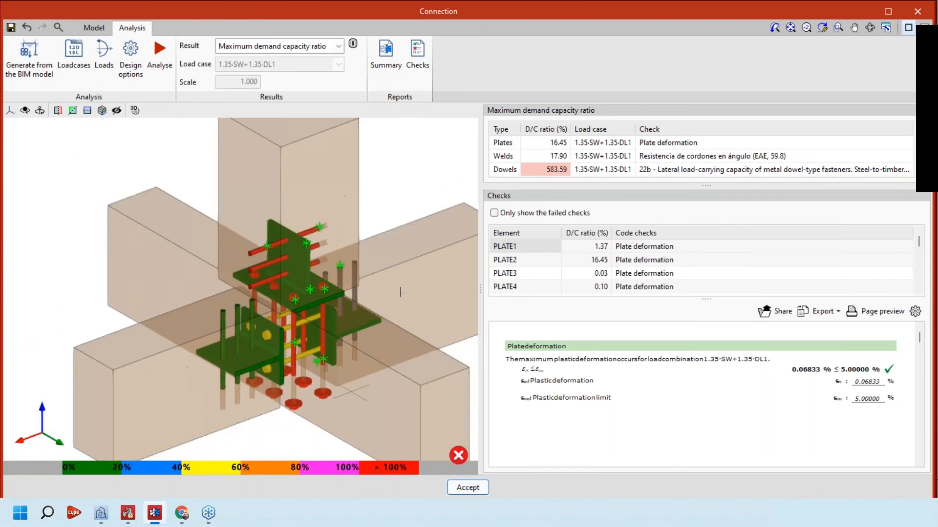
pyautogui.scroll(1, 400, 292)
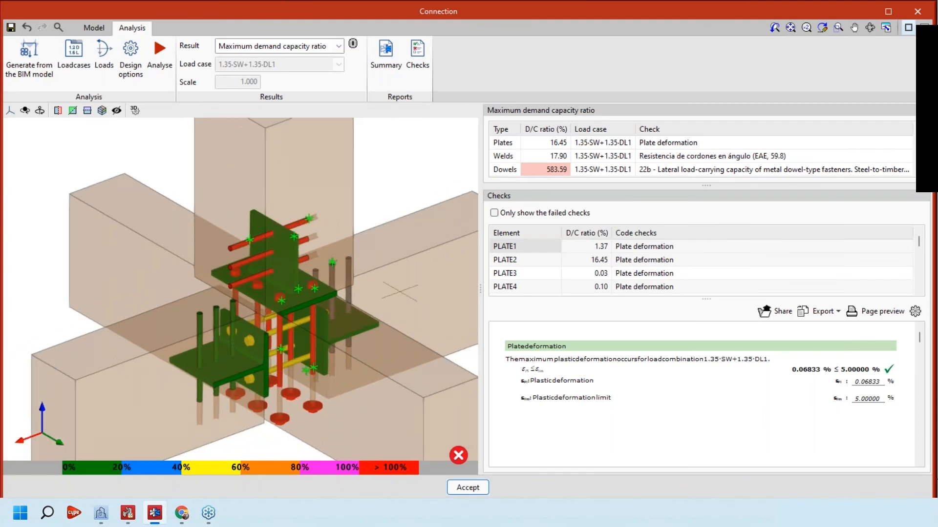
pyautogui.scroll(-2, 330, 252)
pyautogui.moveTo(330, 252)
pyautogui.keyDown('shift'); pyautogui.mouseDown(button='middle')
pyautogui.moveTo(451, 271)
pyautogui.moveTo(331, 263)
pyautogui.mouseUp(button='middle'); pyautogui.keyUp('shift')
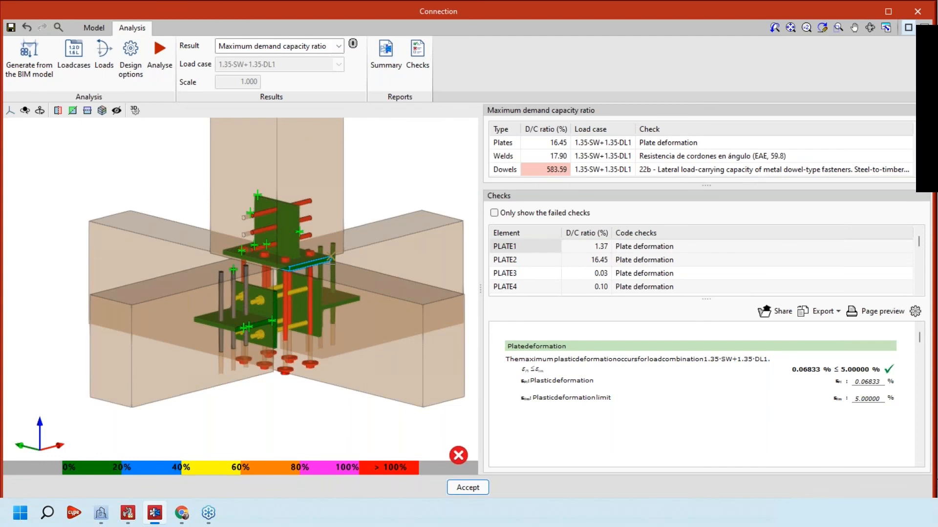
pyautogui.scroll(2, 331, 257)
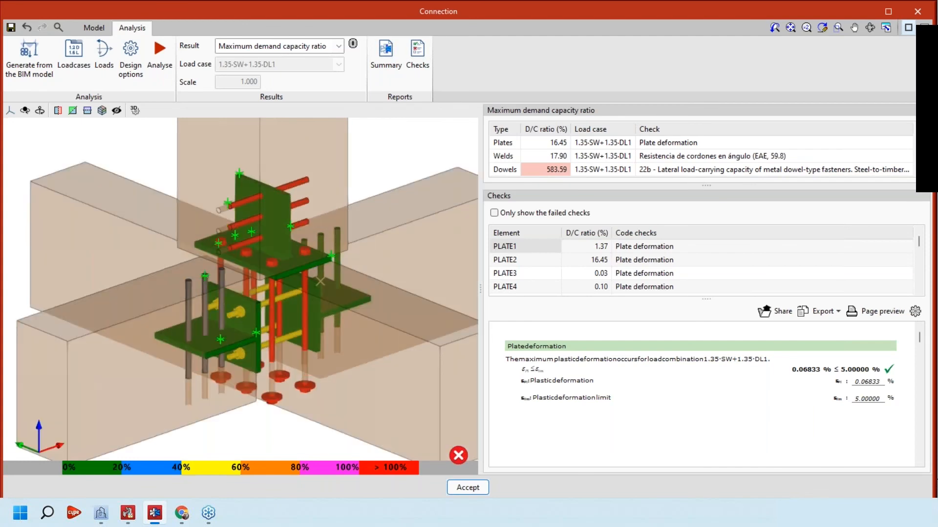
pyautogui.scroll(-2, 320, 282)
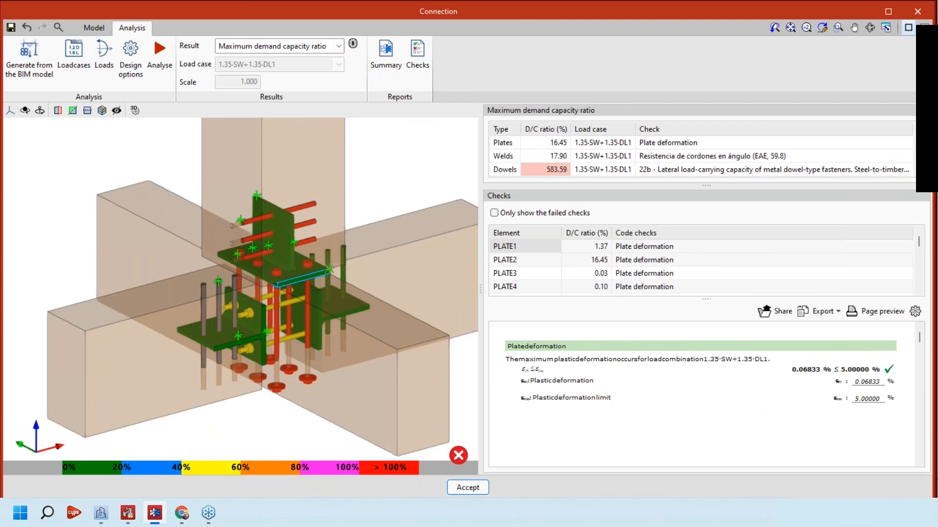
# - List only the failed checks of the horizontal dowels through the upper vertical plate, and enlarge the checks list
pyautogui.click(309, 205)
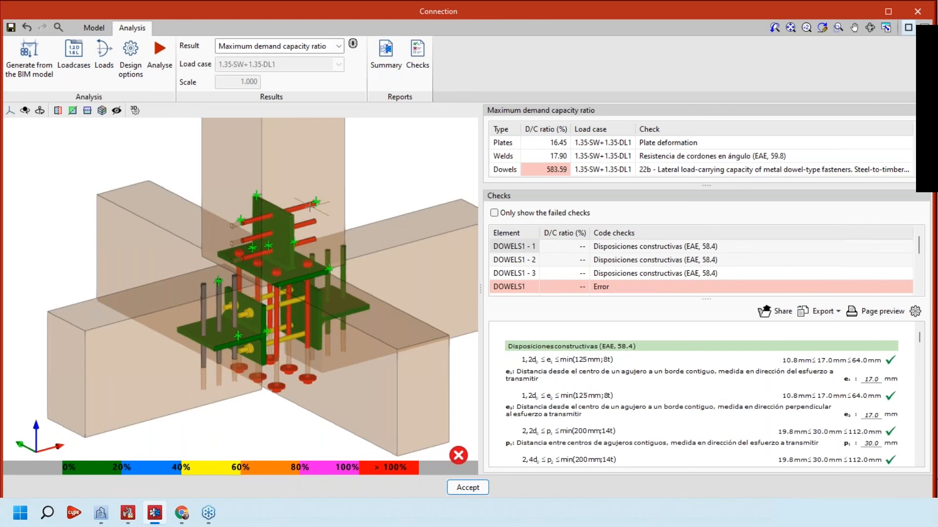
pyautogui.scroll(2, 309, 206)
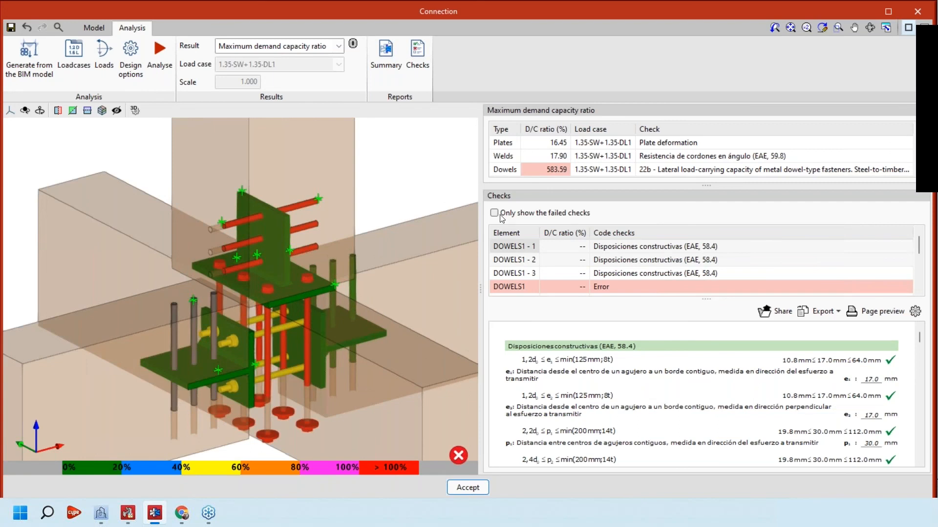
pyautogui.click(559, 215)
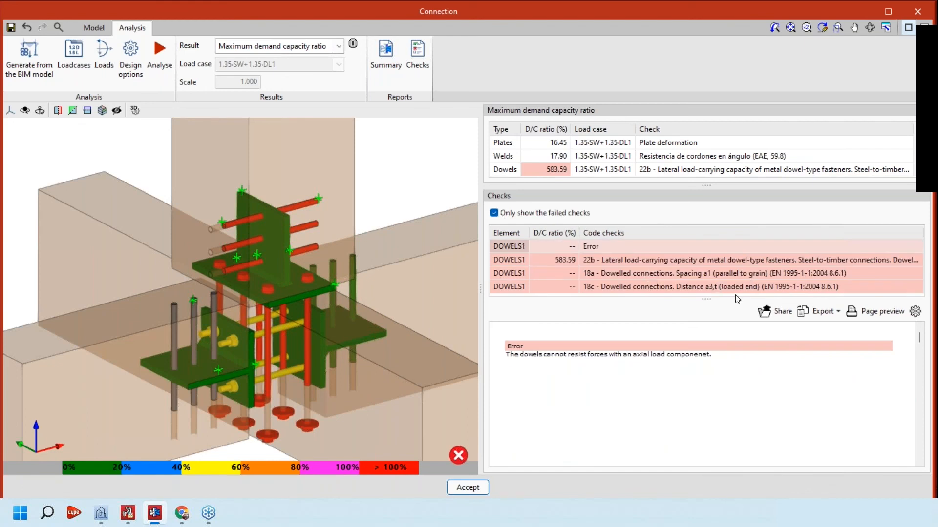
pyautogui.moveTo(712, 299); pyautogui.dragTo(713, 370)
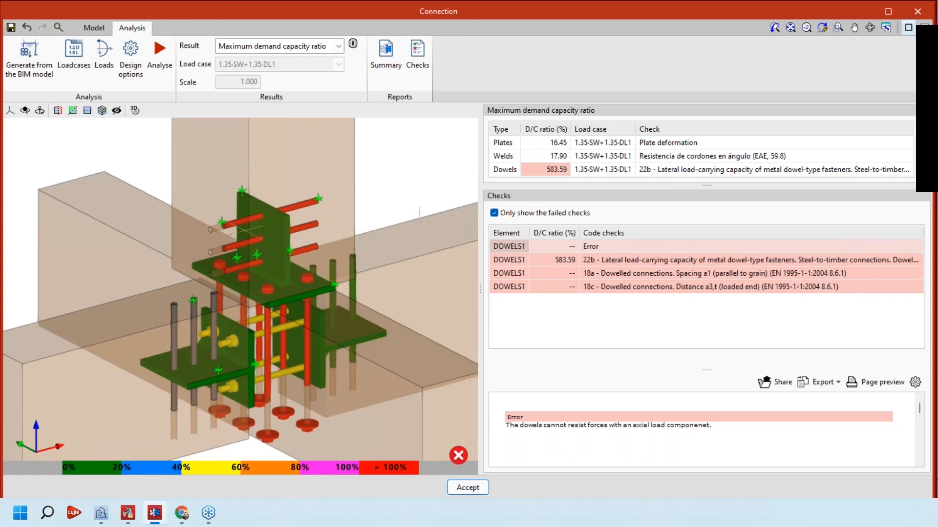
# - Inspect the vertical bolts from below and list only the failed checks of the whole connection
pyautogui.scroll(-2, 419, 212)
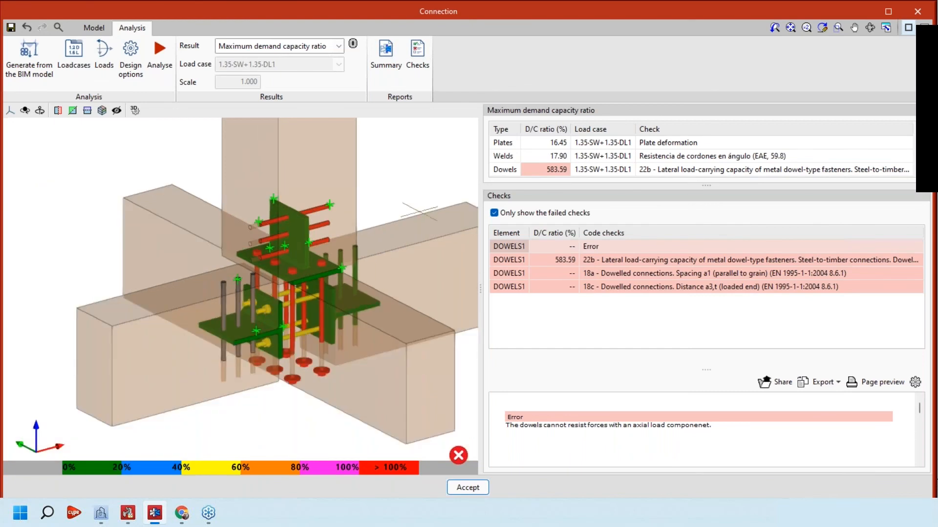
pyautogui.moveTo(419, 212); pyautogui.dragTo(413, 219, button='middle')
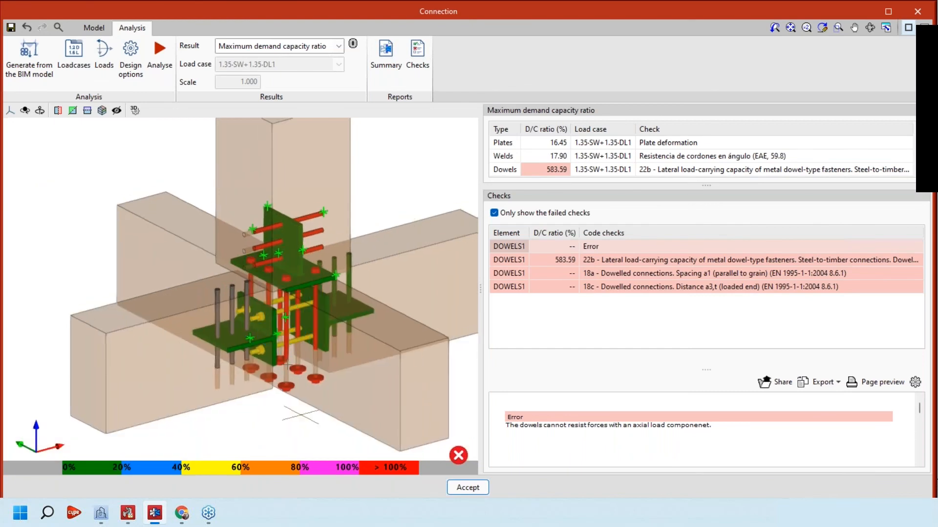
pyautogui.keyDown('shift'); pyautogui.moveTo(288, 365); pyautogui.dragTo(280, 352, button='middle'); pyautogui.keyUp('shift')
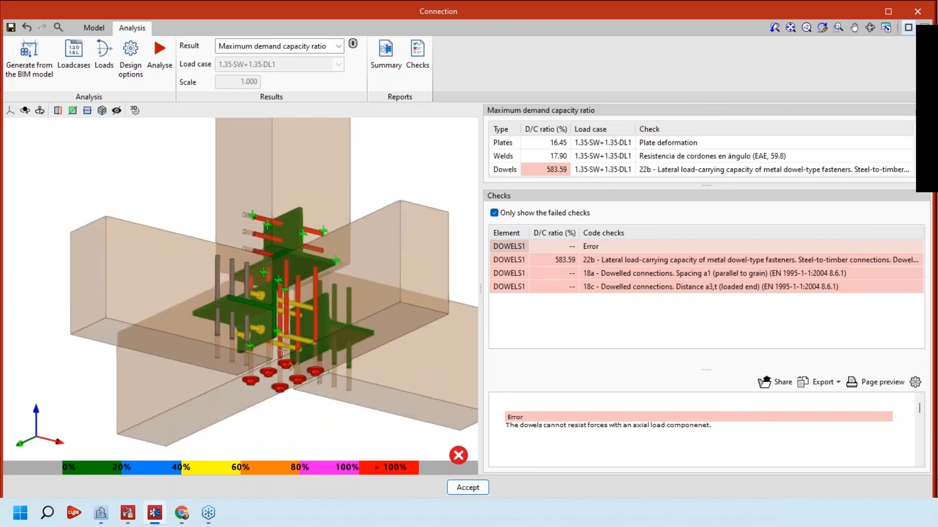
pyautogui.scroll(5, 281, 351)
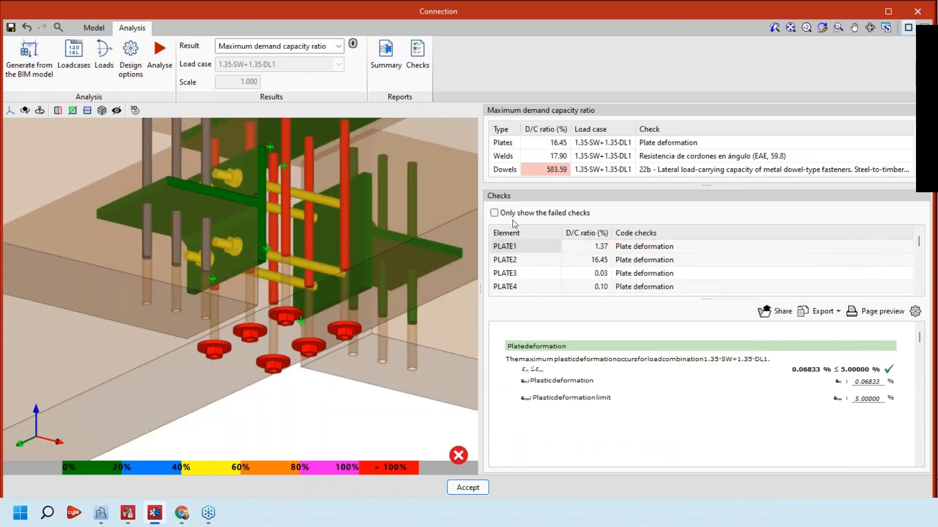
pyautogui.click(512, 220)
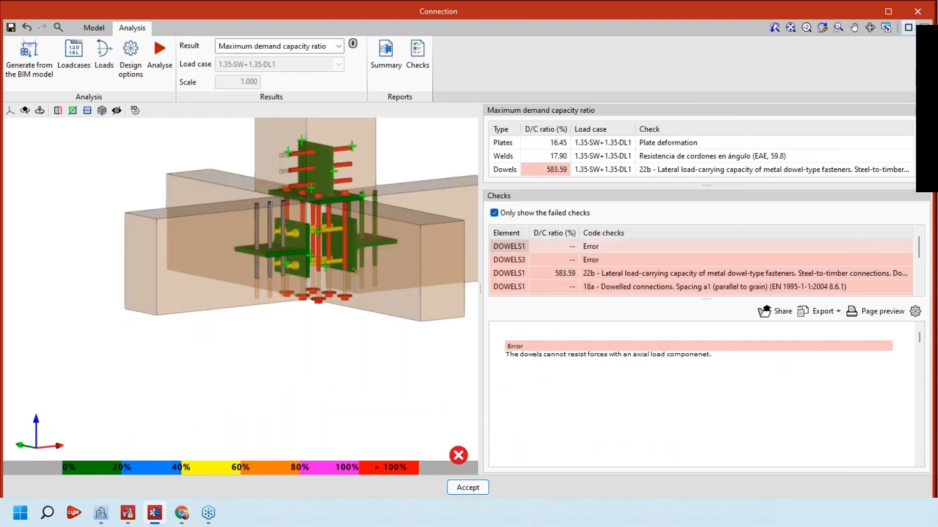
# - Review the code checks of the PLATE-CUT2 back weld and the deformation check of the horizontal plate crossed by the grey dowels
pyautogui.scroll(1, 235, 289)
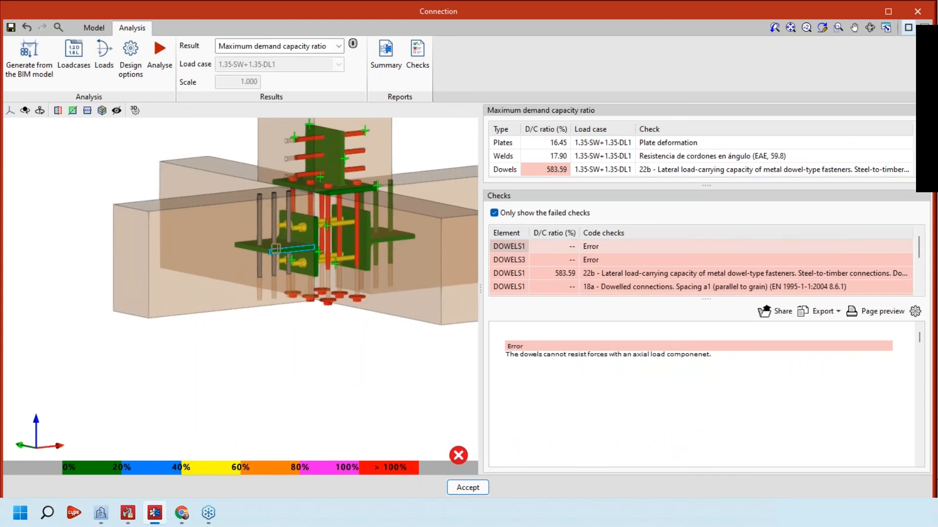
pyautogui.click(276, 249)
pyautogui.scroll(3, 279, 250)
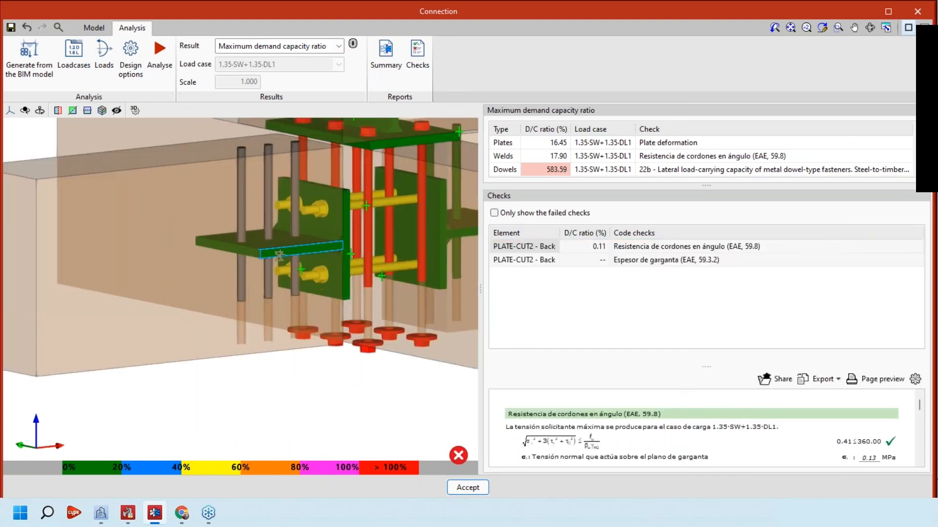
pyautogui.scroll(1, 279, 250)
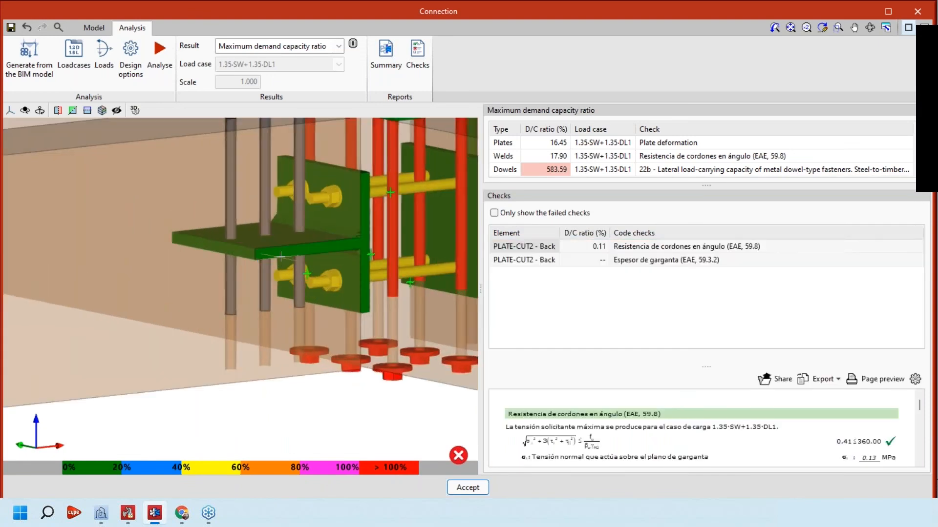
pyautogui.scroll(2, 281, 256)
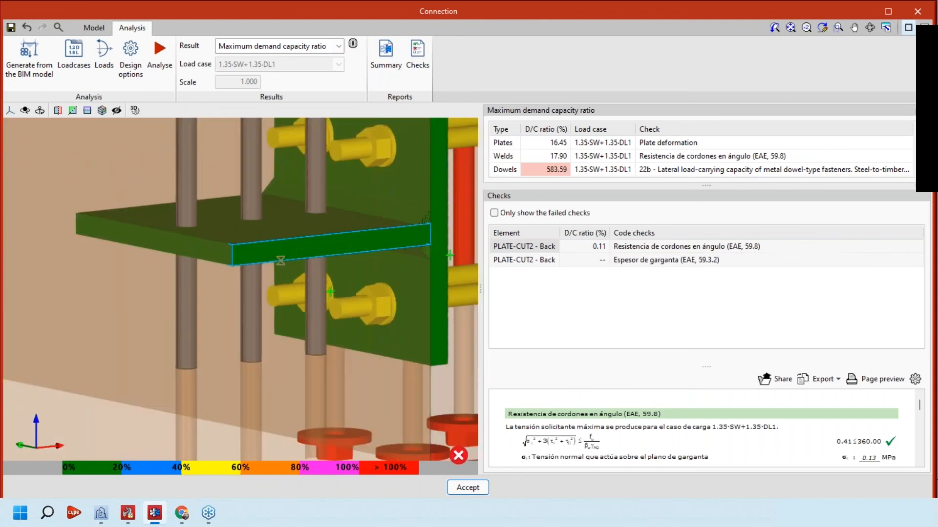
pyautogui.click(281, 260)
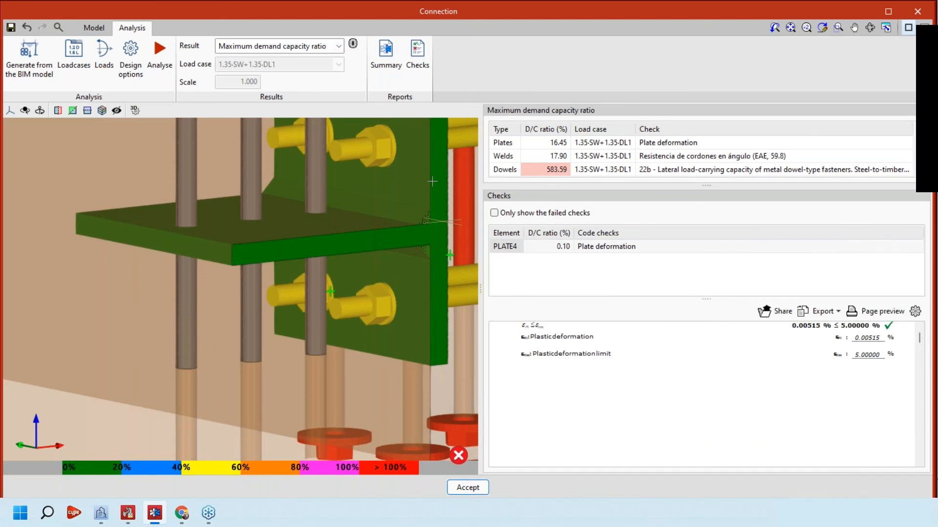
# - Generate the summary report with the connection components and checks included, without loads or notes
pyautogui.scroll(-5, 433, 182)
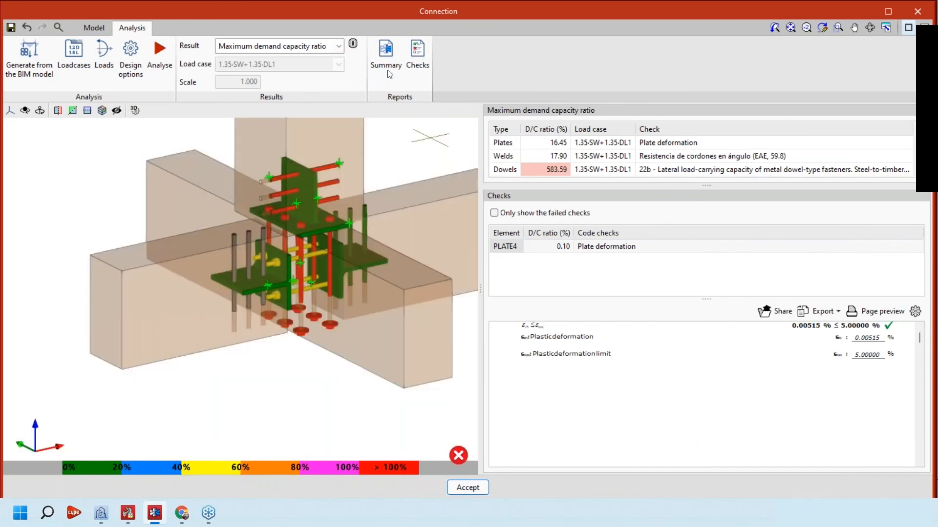
pyautogui.click(385, 59)
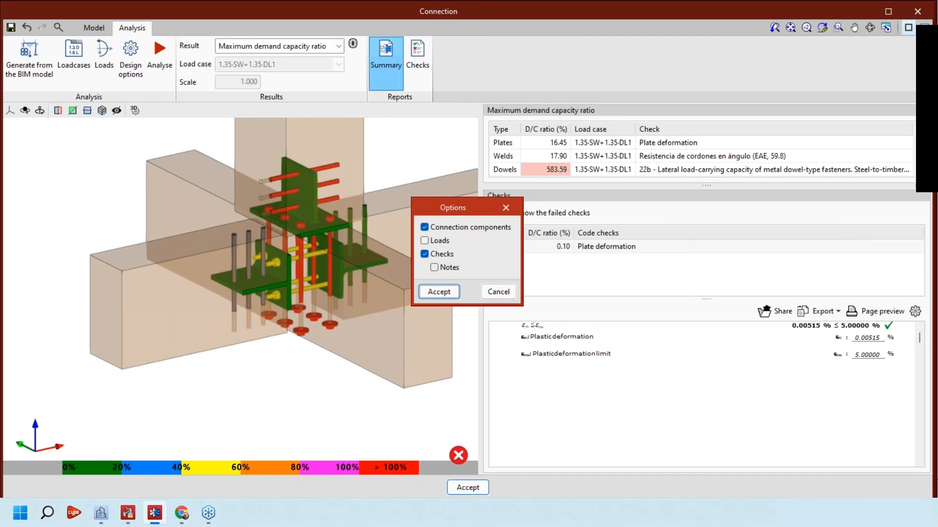
pyautogui.click(438, 292)
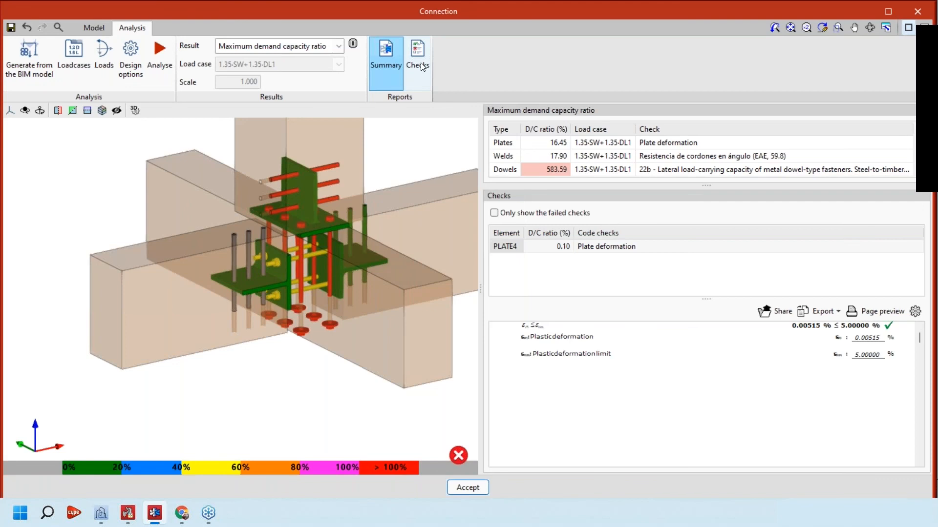
# - Open the detailed checks report and review the plate deformation, fillet weld resistance and throat thickness checks
pyautogui.click(421, 66)
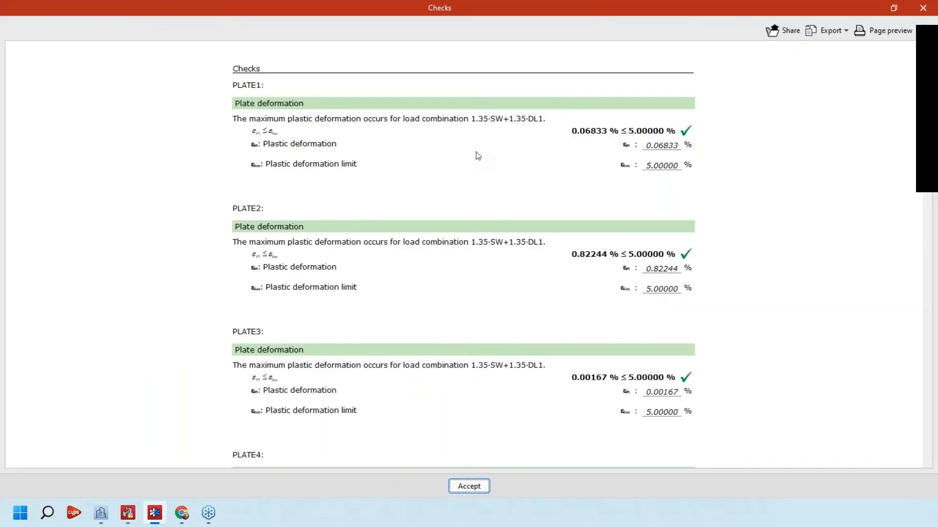
pyautogui.scroll(-3, 243, 149)
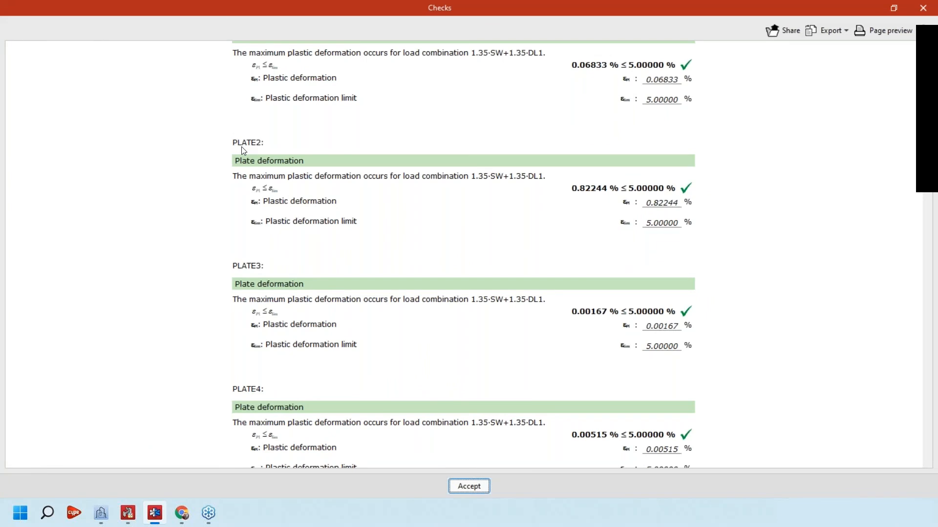
pyautogui.scroll(-1, 239, 241)
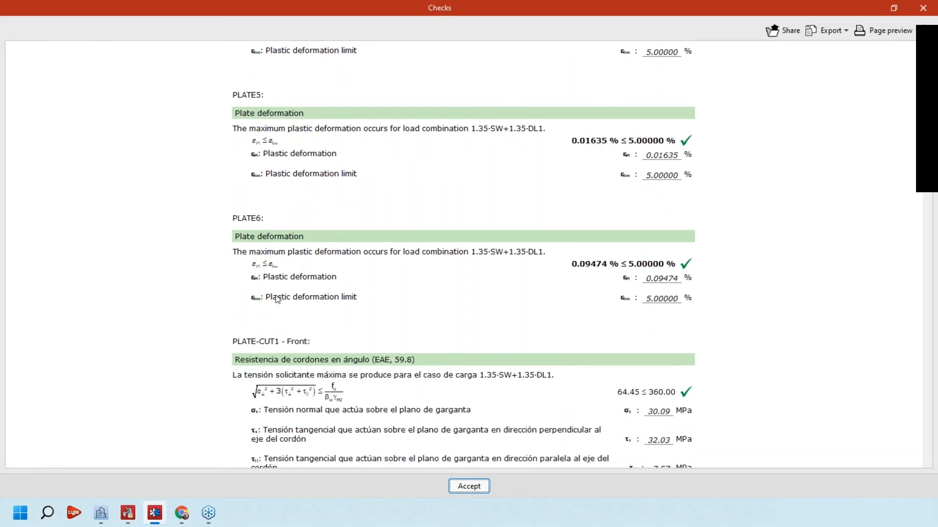
pyautogui.scroll(-4, 277, 299)
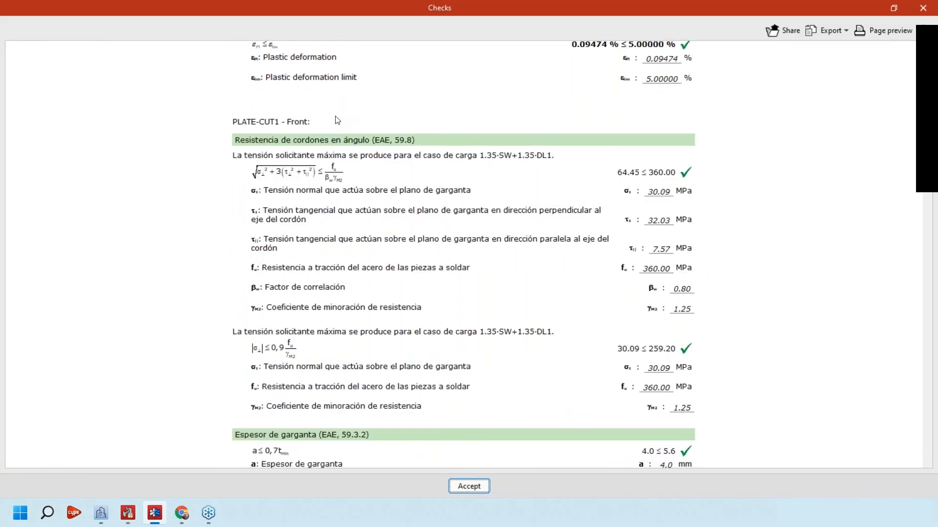
pyautogui.scroll(-3, 377, 178)
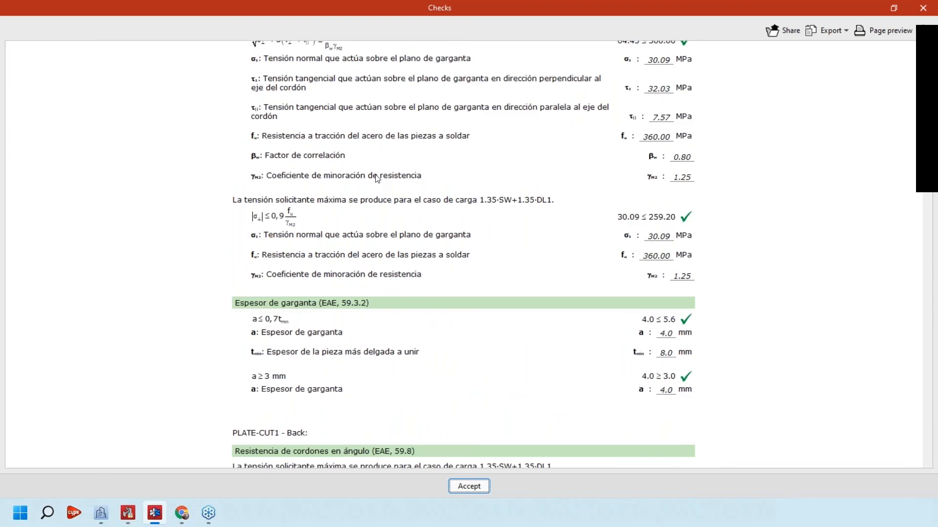
pyautogui.scroll(-3, 310, 283)
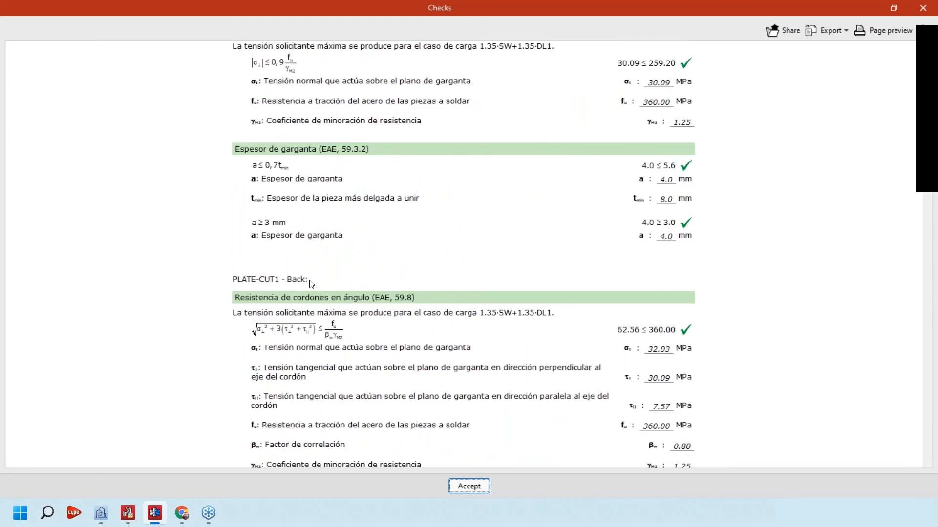
# - Read the fillet weld resistance and throat thickness checks of the PLATE-CUT2 front and back welds in the checks report
pyautogui.scroll(-3, 311, 284)
pyautogui.scroll(-3, 358, 65)
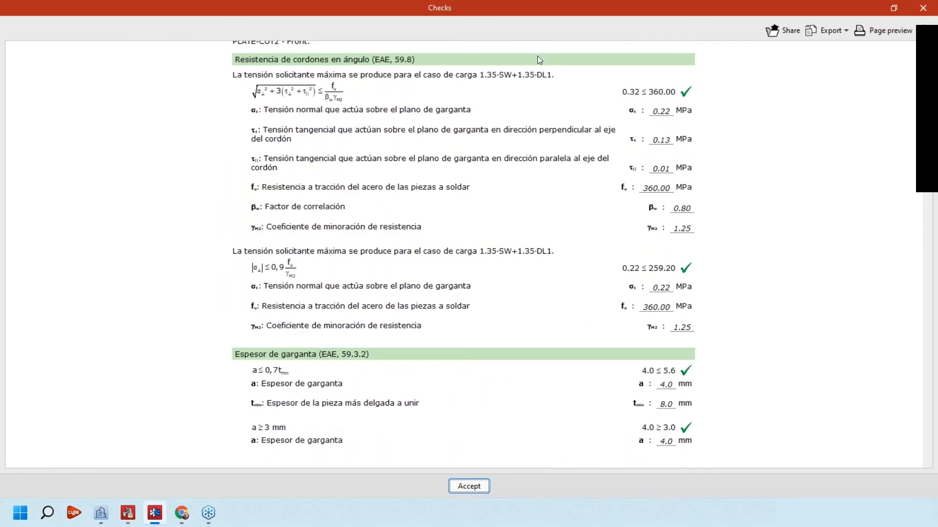
pyautogui.scroll(1, 424, 191)
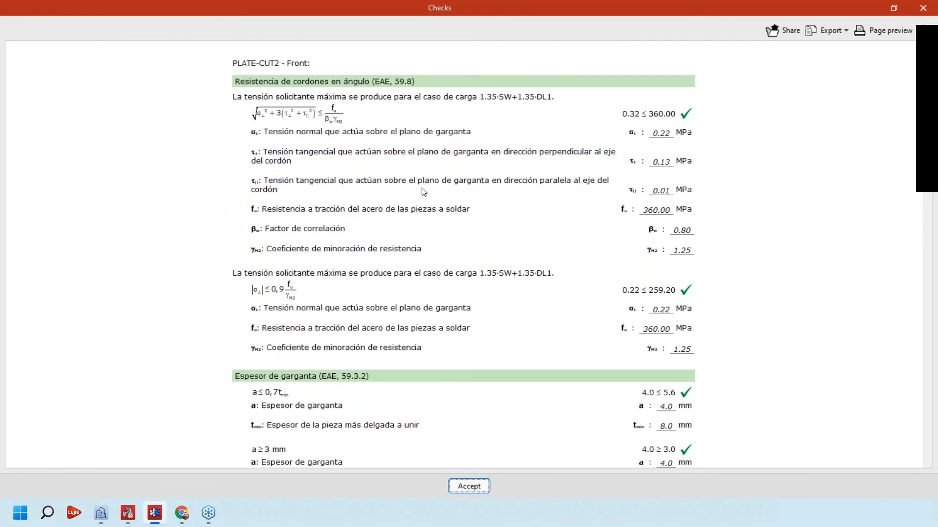
pyautogui.scroll(-8, 423, 191)
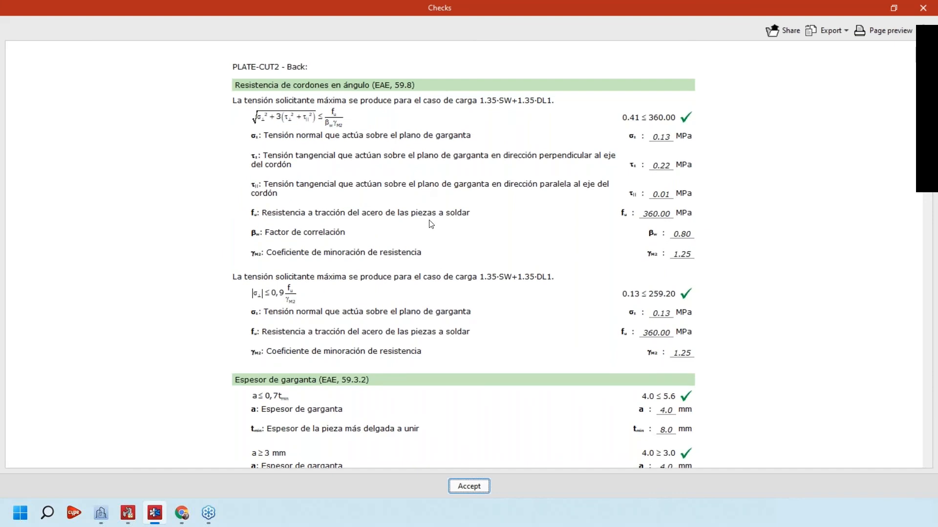
pyautogui.scroll(-7, 431, 224)
# - Review the dowel checks in the report, including the 18a spacing, 18c loaded end and 18e loaded edge distances
pyautogui.click(934, 125)
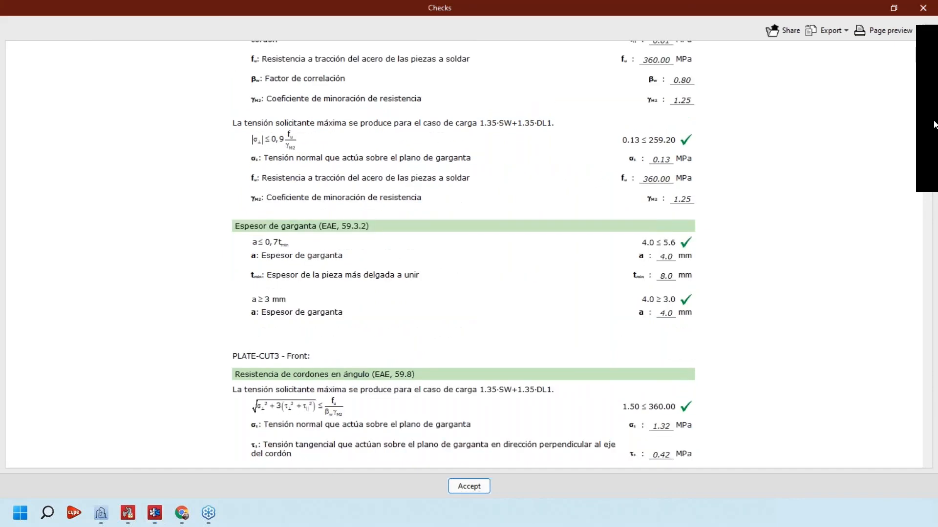
pyautogui.moveTo(934, 125); pyautogui.dragTo(933, 276)
pyautogui.moveTo(927, 100); pyautogui.dragTo(928, 277)
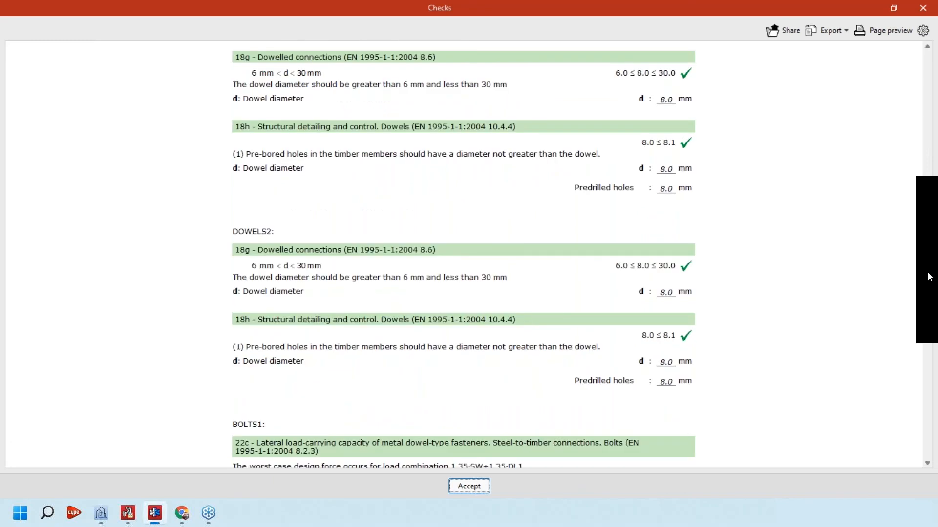
pyautogui.scroll(-10, 662, 219)
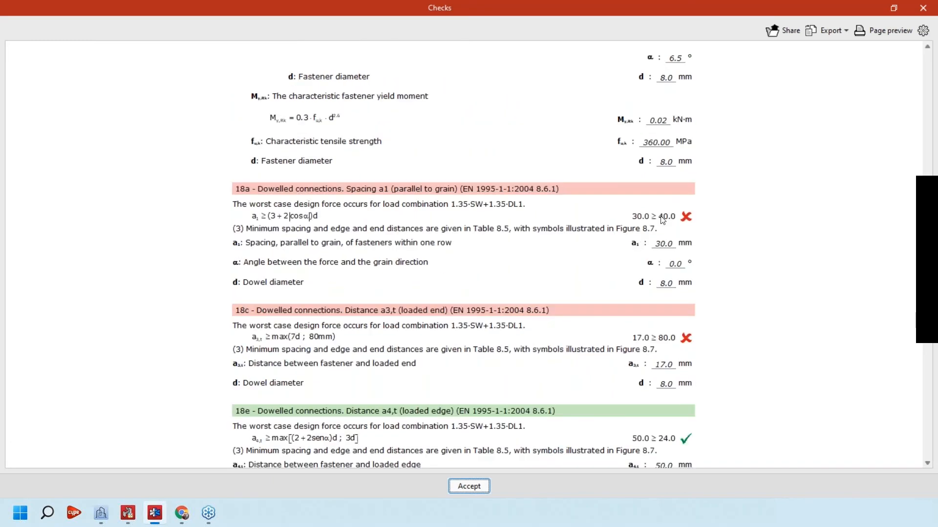
pyautogui.scroll(-3, 662, 219)
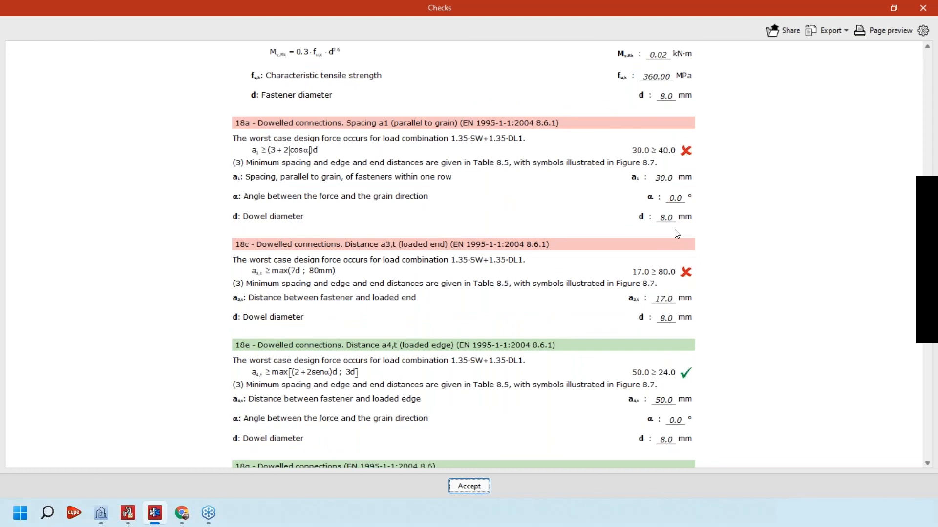
pyautogui.scroll(-2, 677, 234)
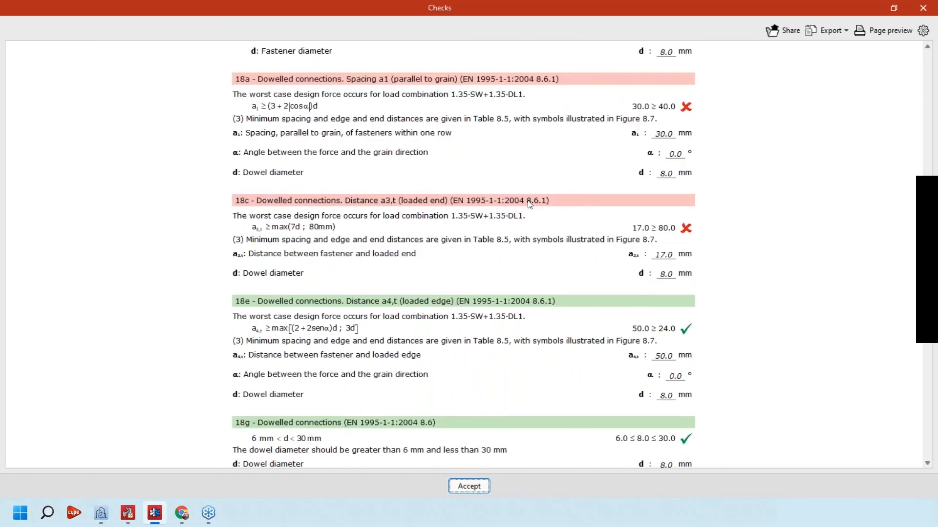
pyautogui.scroll(-12, 537, 214)
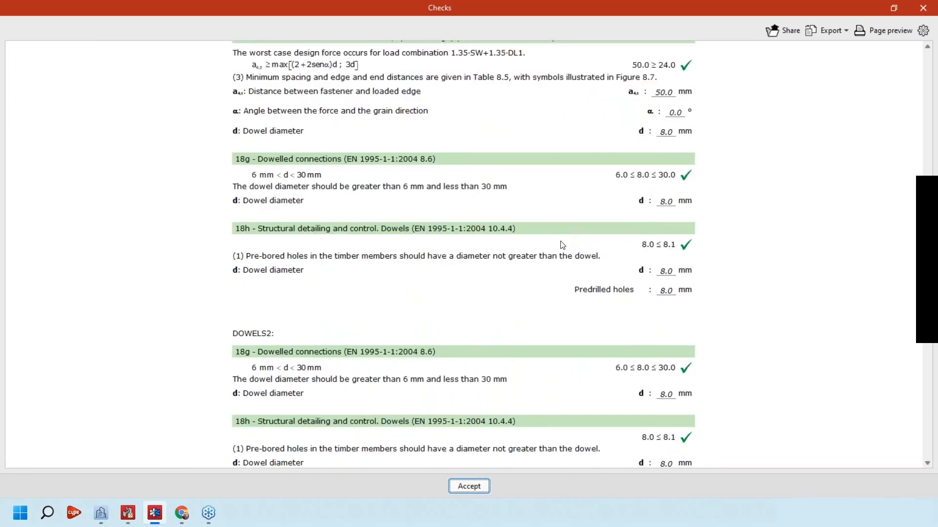
pyautogui.scroll(-7, 562, 244)
# - Read the BOLTS1 lateral load-carrying capacity check 22c with its formulas and close the checks report
pyautogui.scroll(-12, 563, 233)
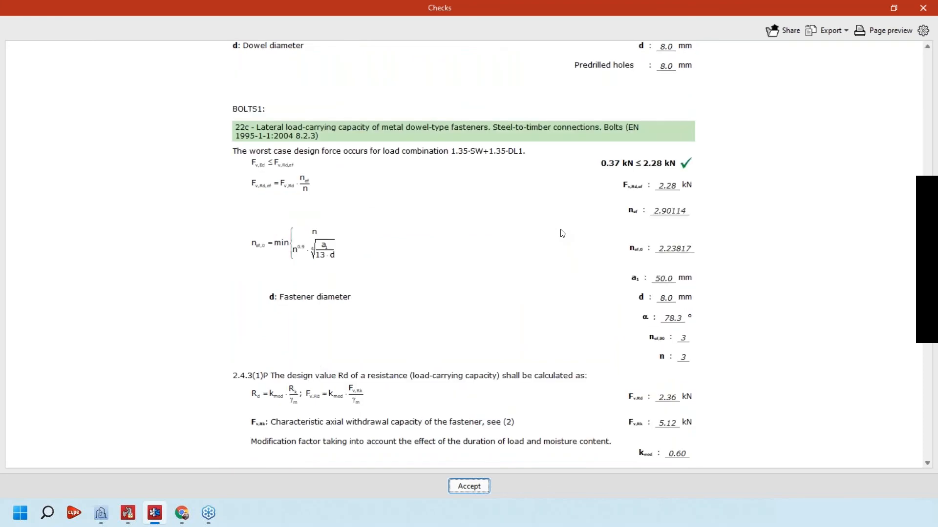
pyautogui.scroll(-3, 562, 233)
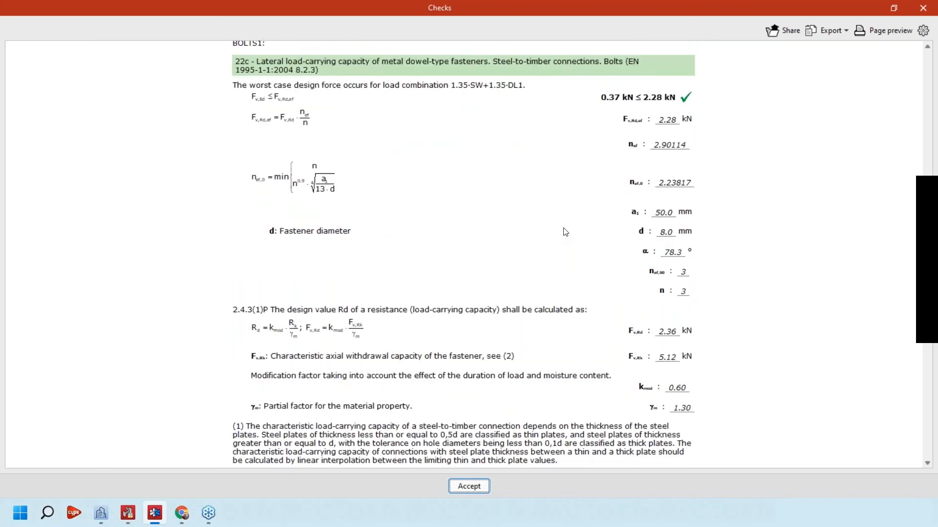
pyautogui.scroll(-14, 565, 231)
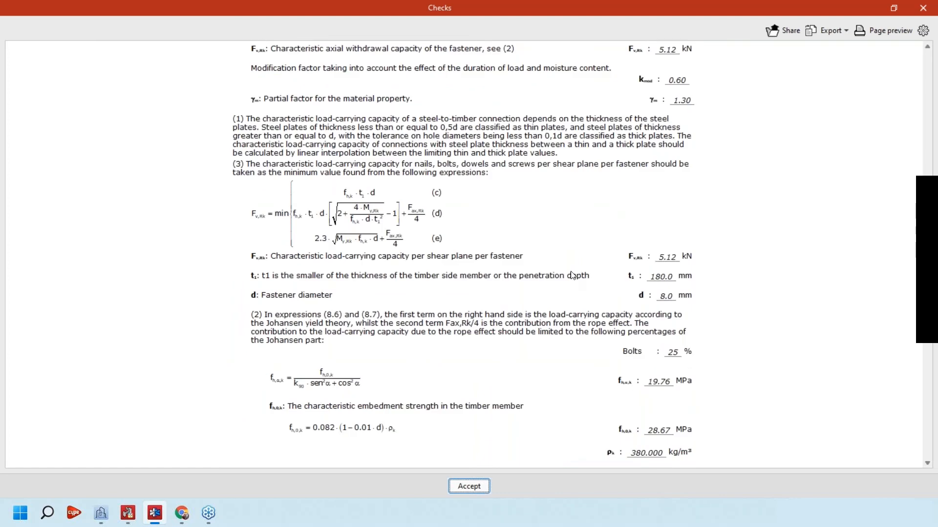
pyautogui.scroll(-17, 573, 275)
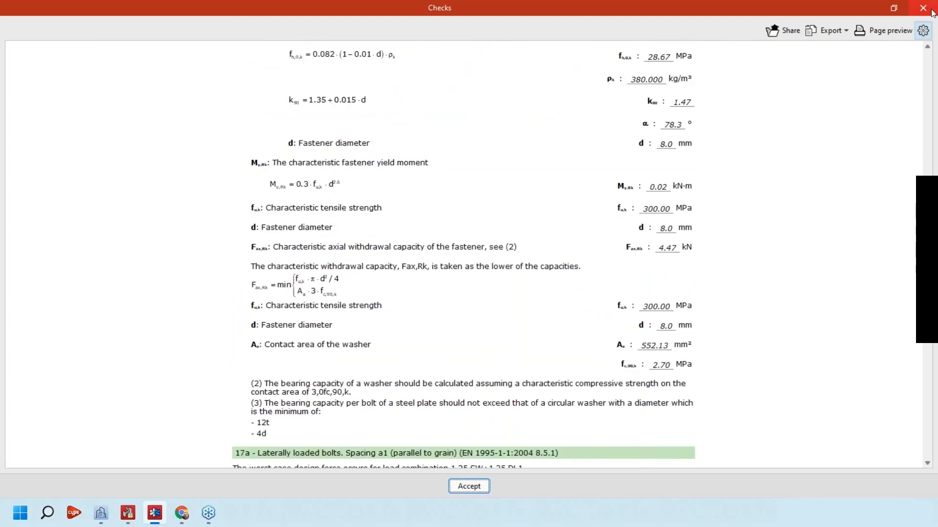
pyautogui.click(932, 12)
# - Display the Von Mises stress of the plates for load case 1.35·SW+1.35·DL1+1.5·LL1
pyautogui.click(339, 45)
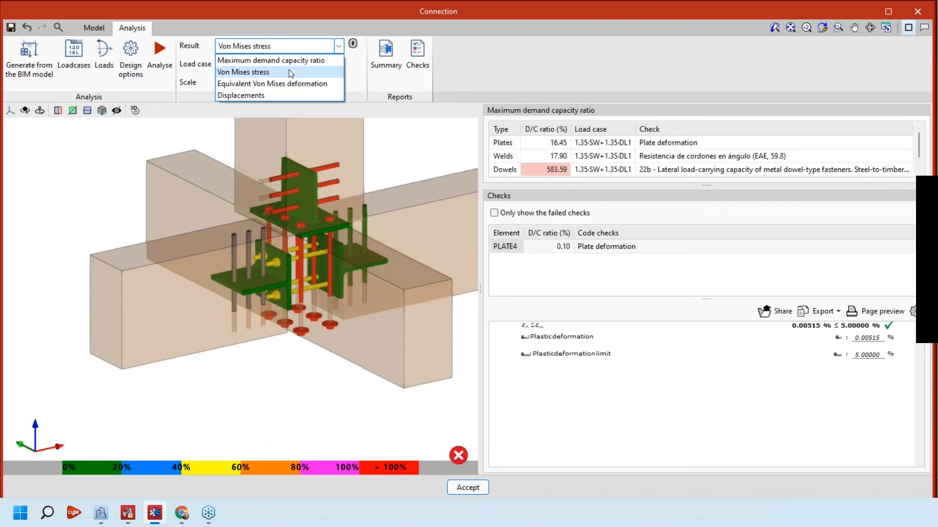
pyautogui.click(289, 72)
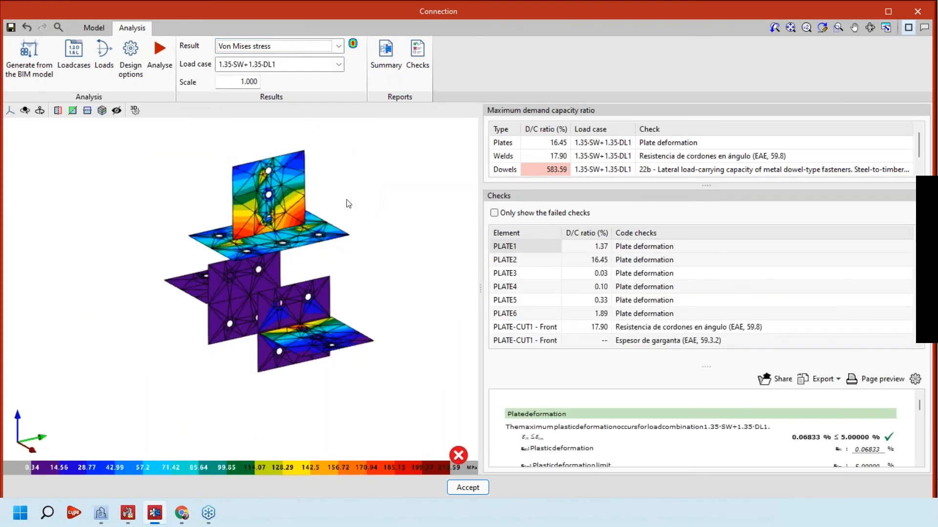
pyautogui.click(338, 65)
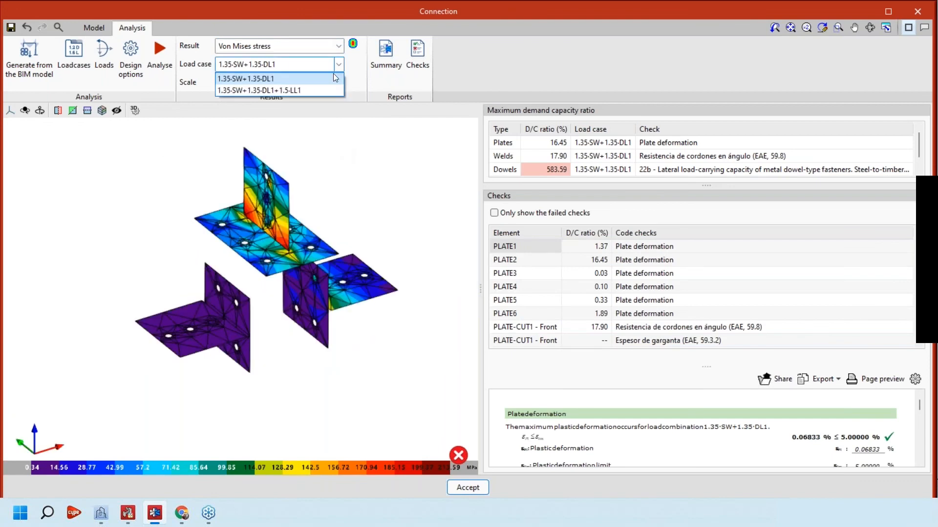
pyautogui.click(263, 90)
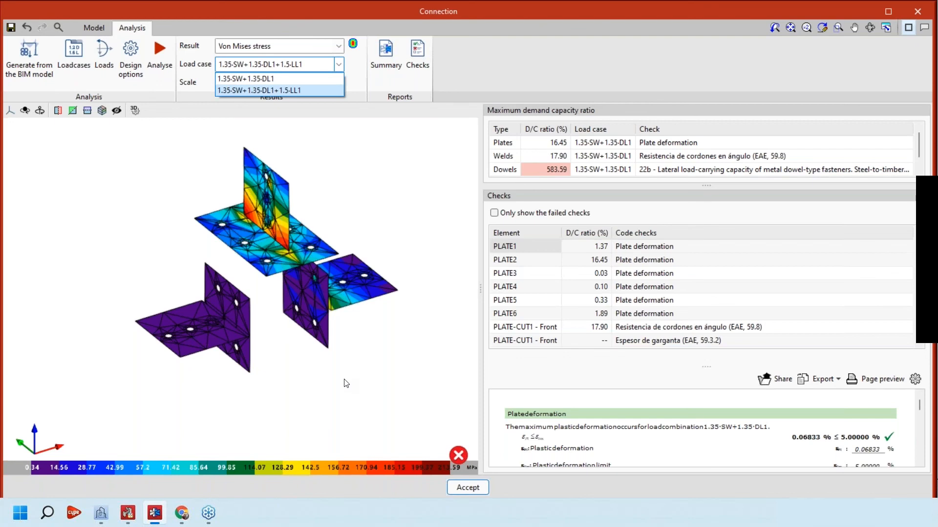
# - Examine the Von Mises stress contours around the plate holes and along the welded plate edges
pyautogui.moveTo(352, 264); pyautogui.dragTo(394, 234)
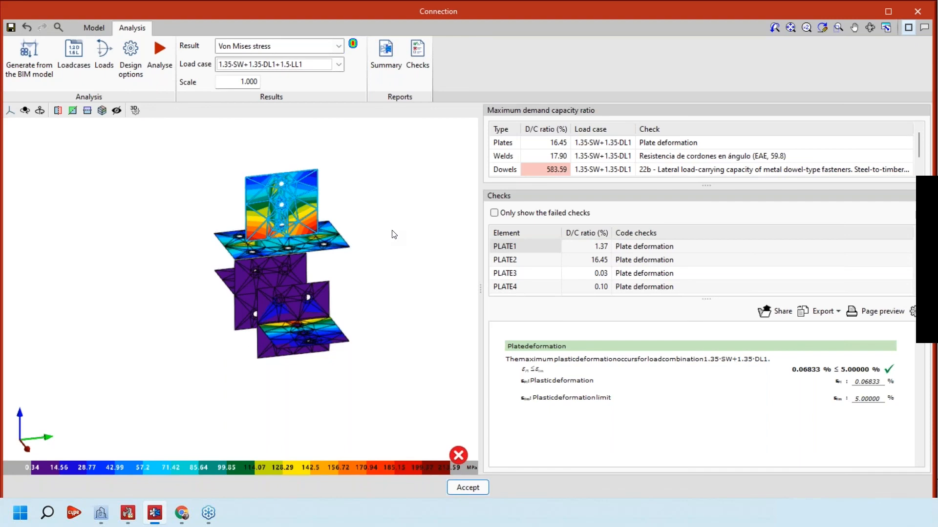
pyautogui.scroll(3, 238, 345)
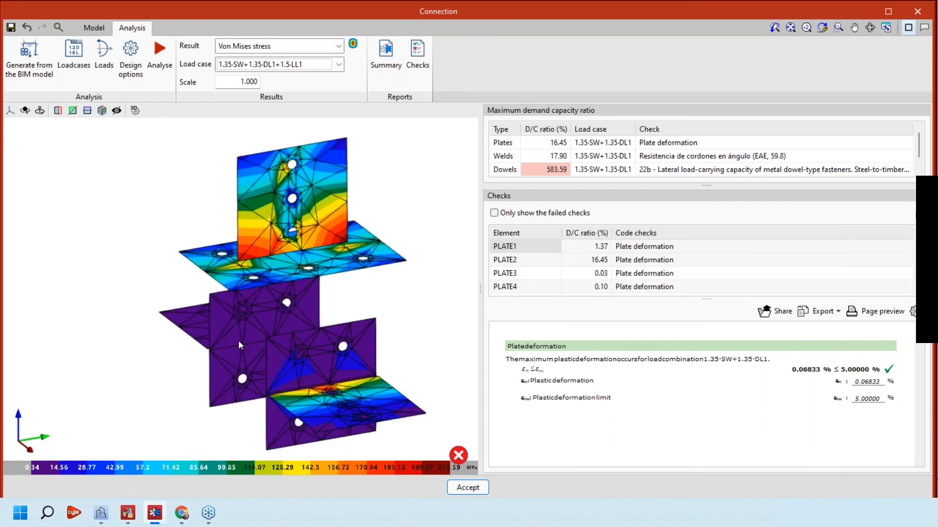
pyautogui.scroll(6, 239, 345)
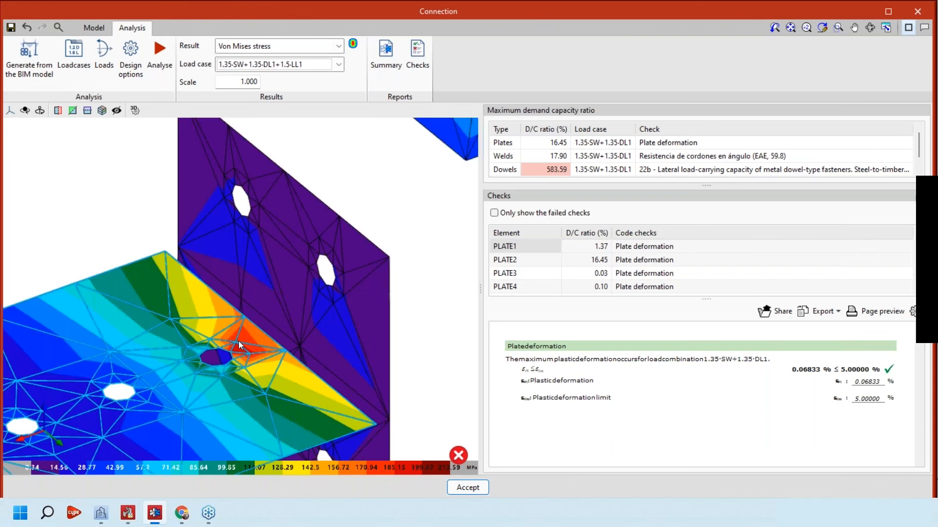
pyautogui.scroll(-4, 239, 345)
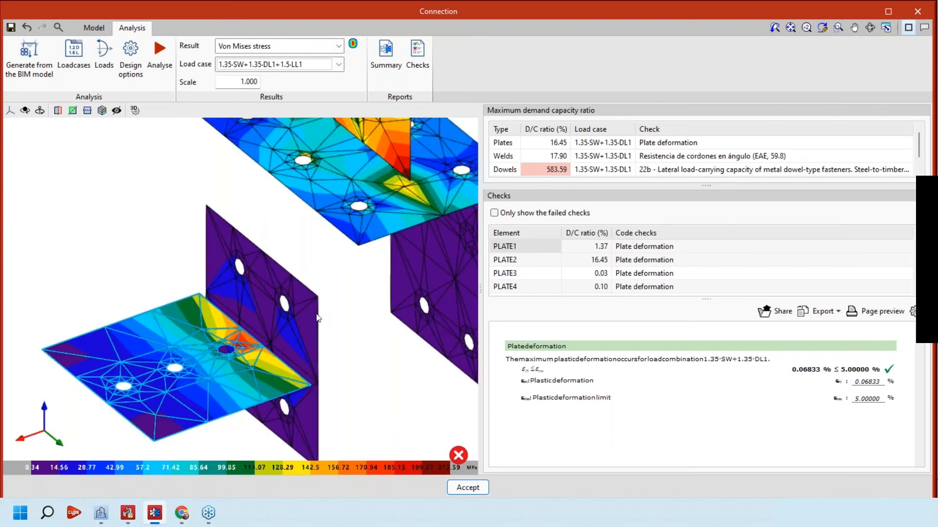
pyautogui.scroll(-5, 317, 317)
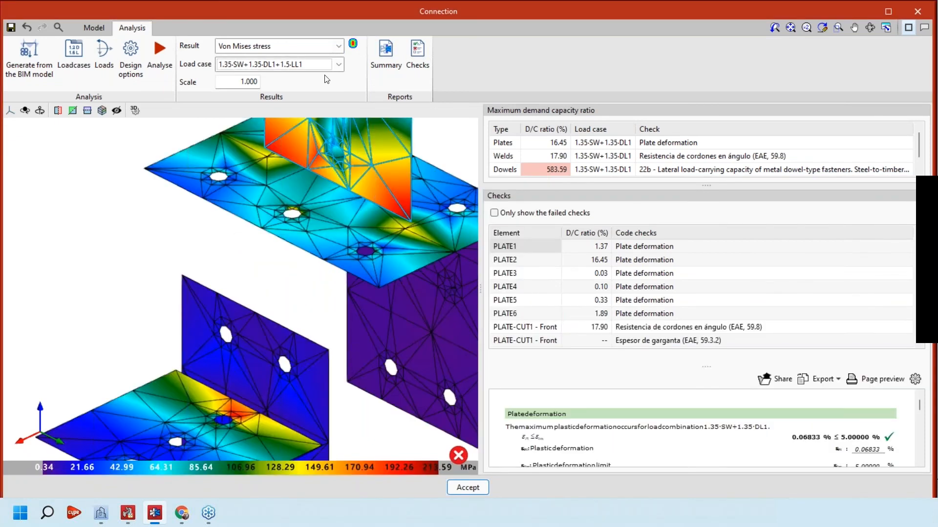
# - Limit the continuous Von Mises stress contour plot to a minimum of 40 MPa and a maximum of 150 MPa
pyautogui.scroll(-3, 307, 221)
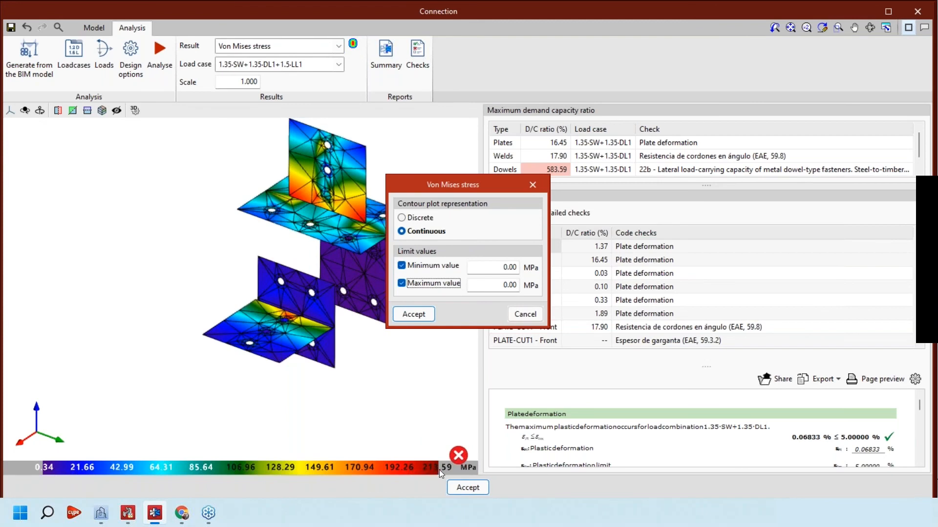
pyautogui.press('Tab')
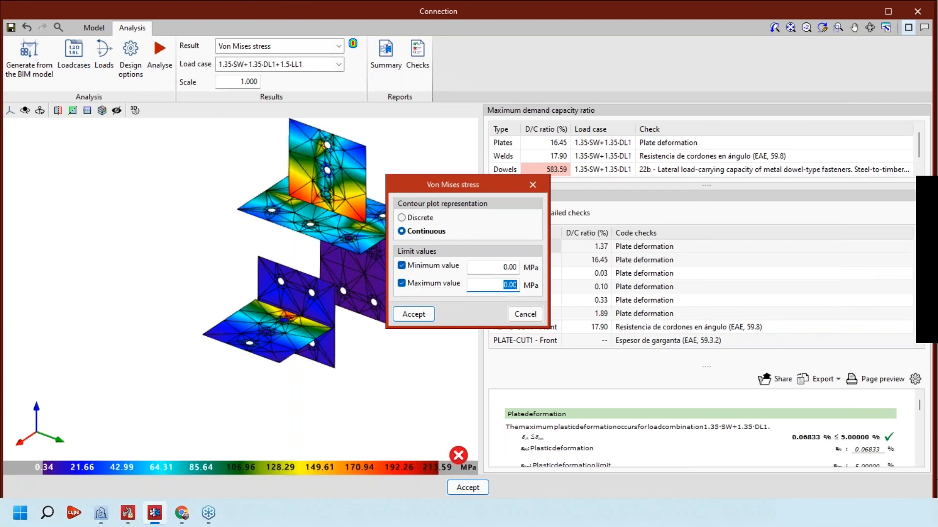
pyautogui.write('150')
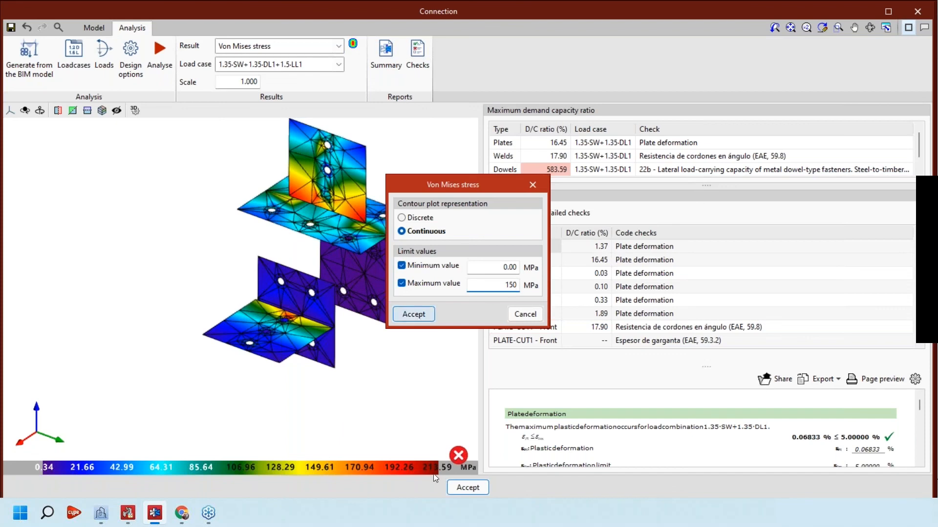
pyautogui.press('Return')
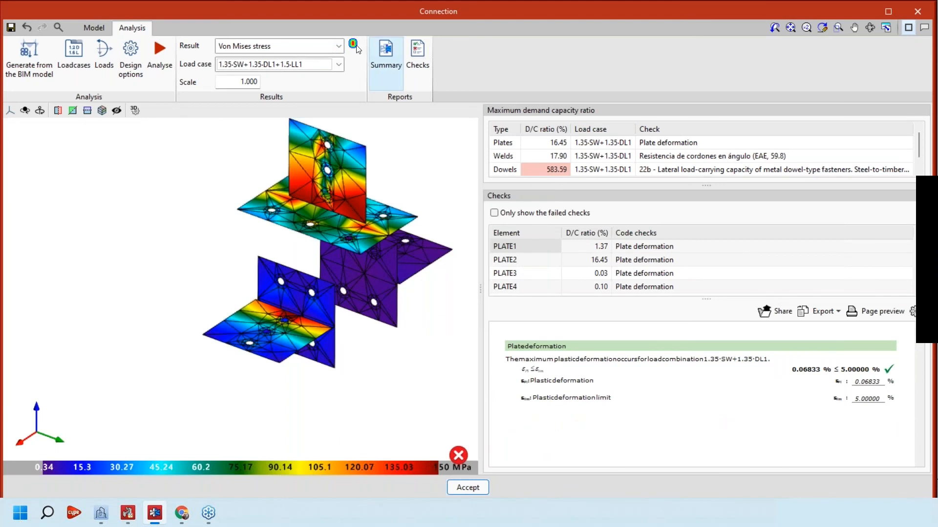
pyautogui.click(355, 47)
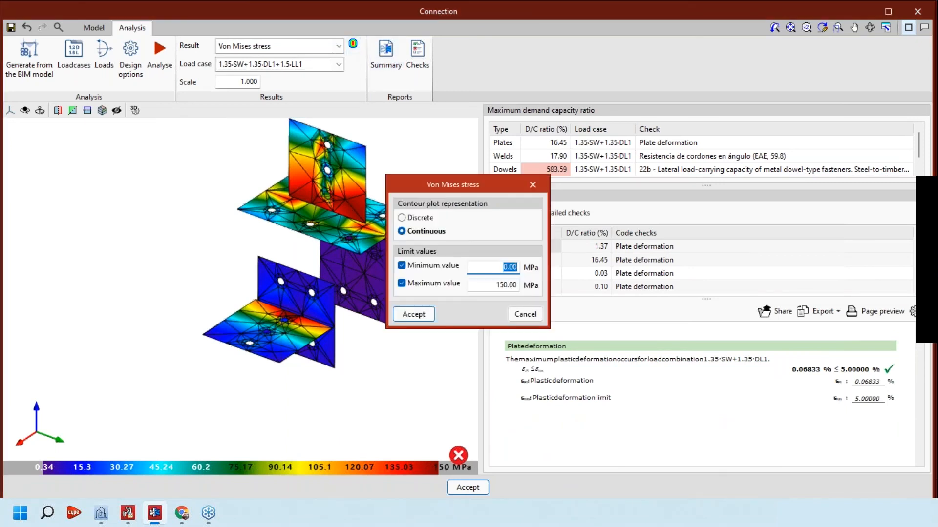
pyautogui.write('40')
pyautogui.press('Return')
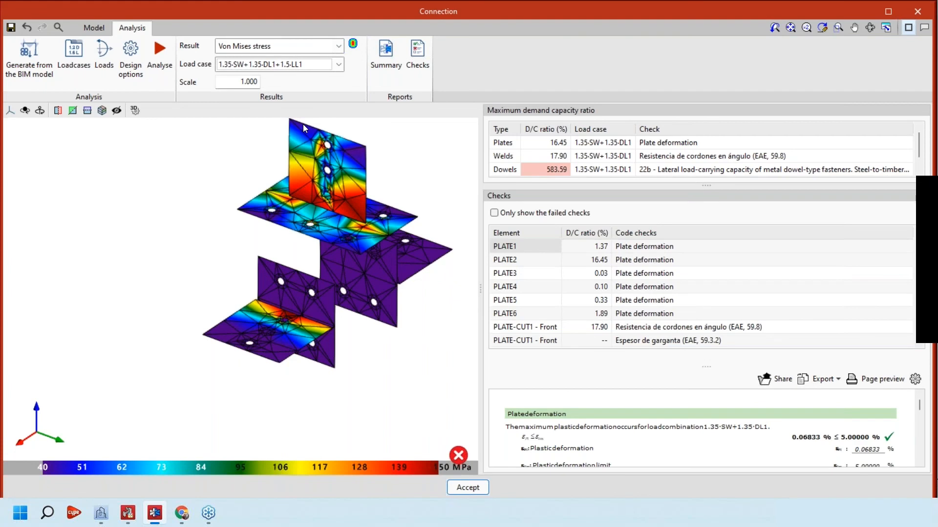
# - Inspect the limited stress plot from several angles and show the equivalent Von Mises deformation for load case 1.35·SW+1.35·DL1
pyautogui.moveTo(303, 124); pyautogui.dragTo(291, 113, button='middle')
pyautogui.moveTo(351, 230); pyautogui.dragTo(434, 391, button='middle')
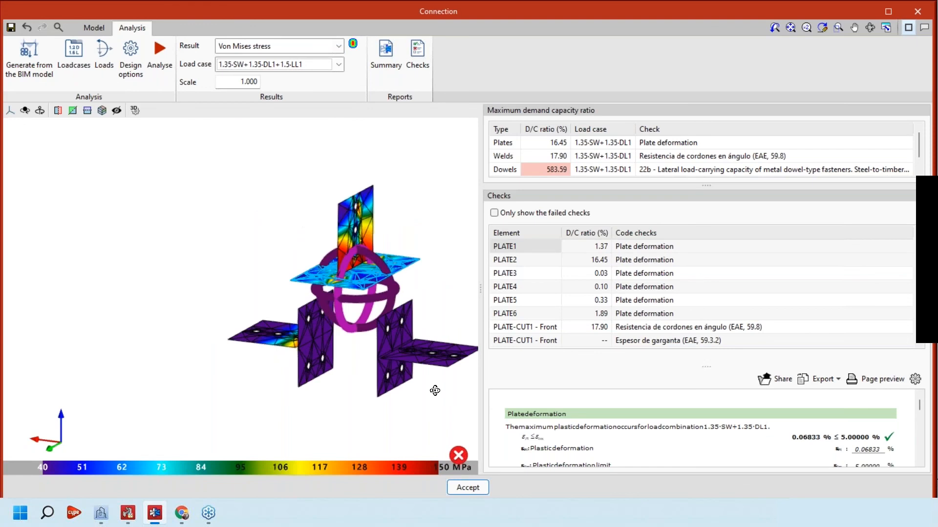
pyautogui.moveTo(434, 391); pyautogui.dragTo(371, 302, button='middle')
pyautogui.click(339, 46)
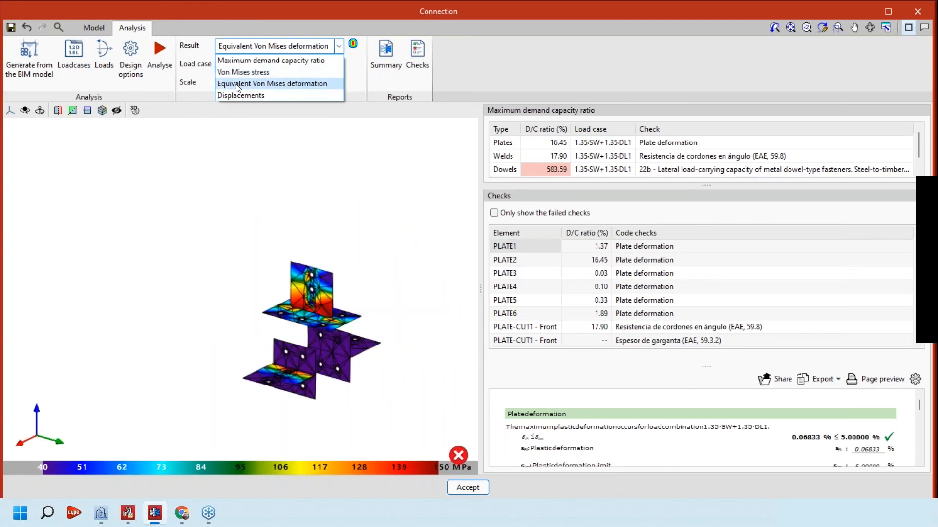
pyautogui.click(264, 84)
pyautogui.click(338, 64)
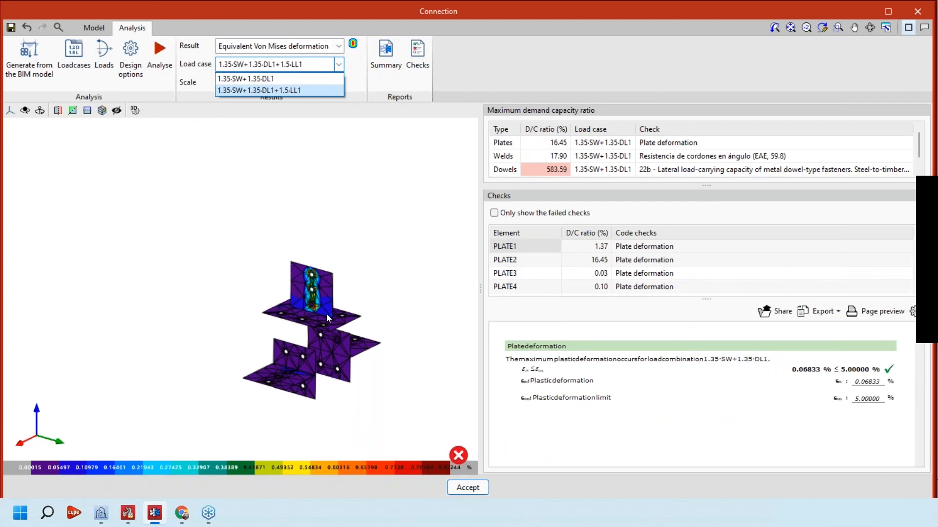
pyautogui.click(318, 78)
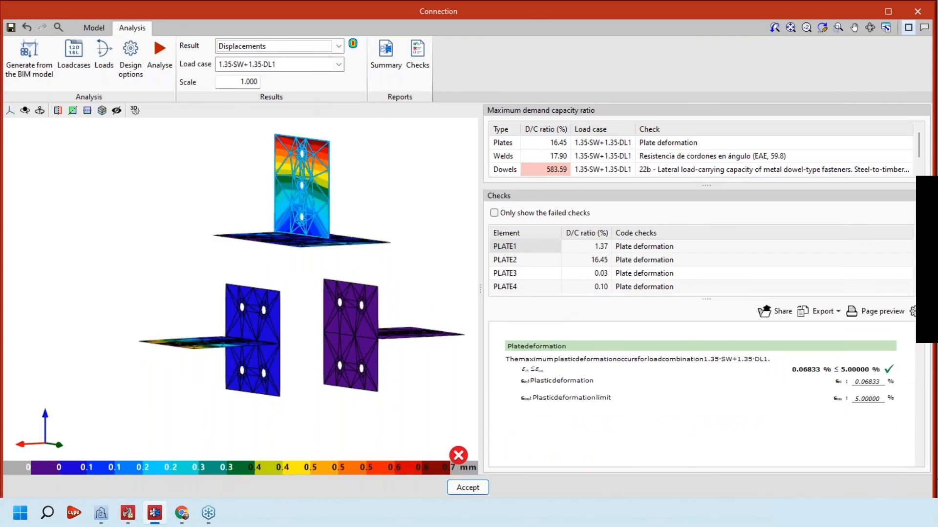
# - Display the plate displacements at a scale of 100 for load case 1.35·SW+1.35·DL1+1.5·LL1
pyautogui.click(237, 82)
pyautogui.write('10')
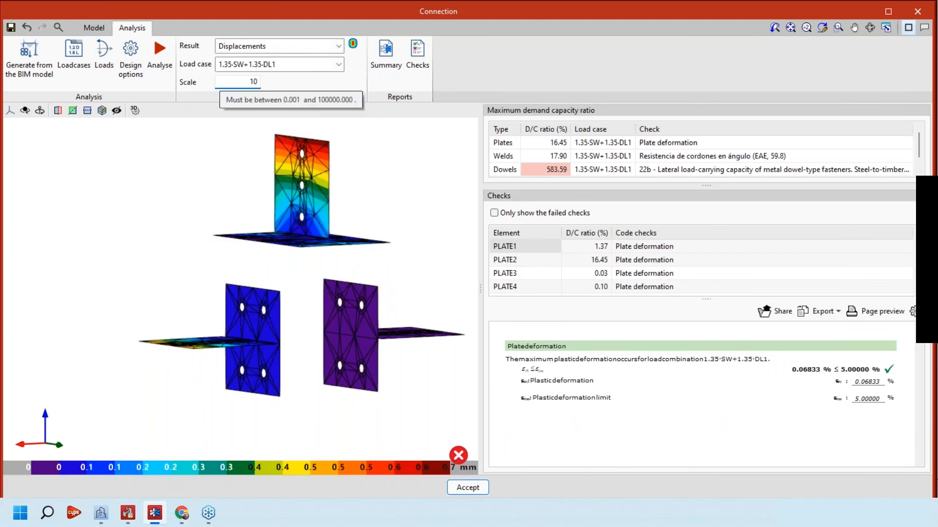
pyautogui.write('0')
pyautogui.press('Return')
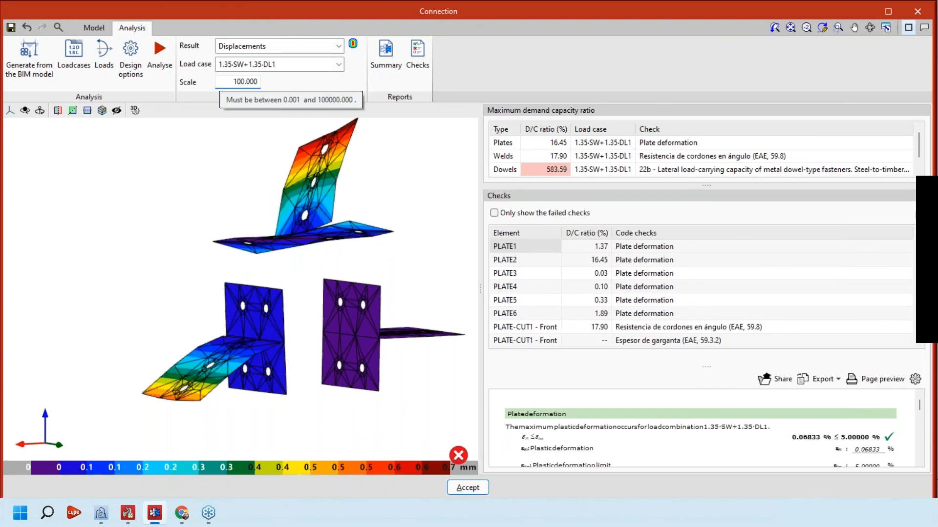
pyautogui.click(270, 63)
pyautogui.click(272, 91)
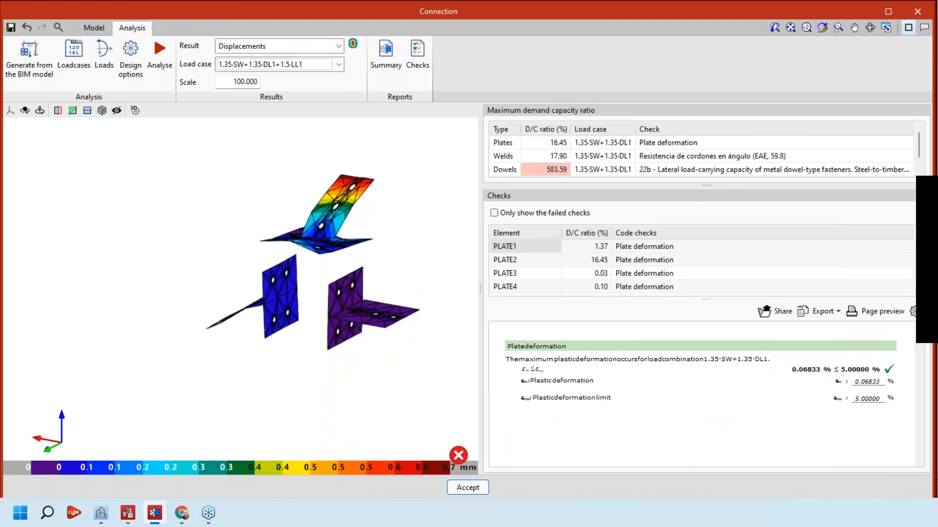
# - Switch the connection results from displacements to the maximum demand capacity ratio and inspect the joint from the front
pyautogui.keyDown('shift'); pyautogui.moveTo(313, 210); pyautogui.dragTo(356, 190, button='middle'); pyautogui.keyUp('shift')
pyautogui.click(320, 69)
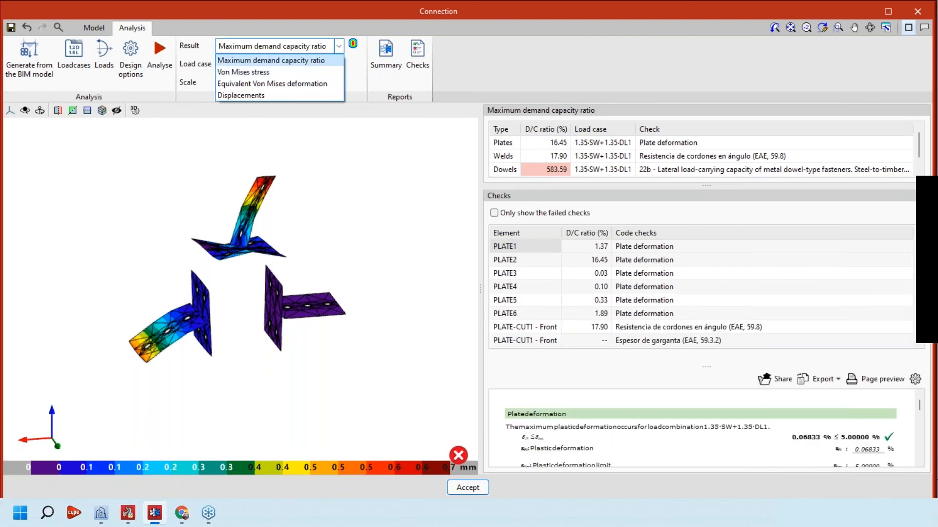
pyautogui.click(271, 61)
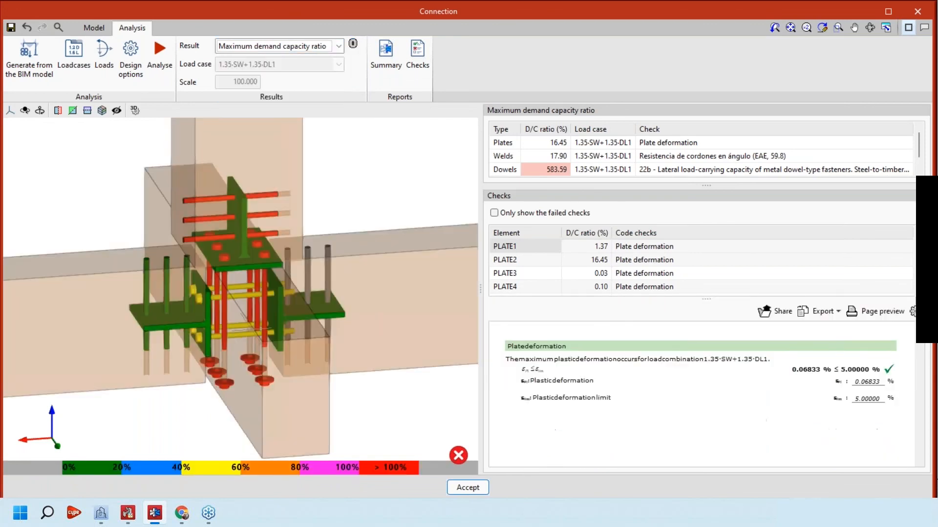
pyautogui.moveTo(260, 329); pyautogui.dragTo(255, 176, button='middle')
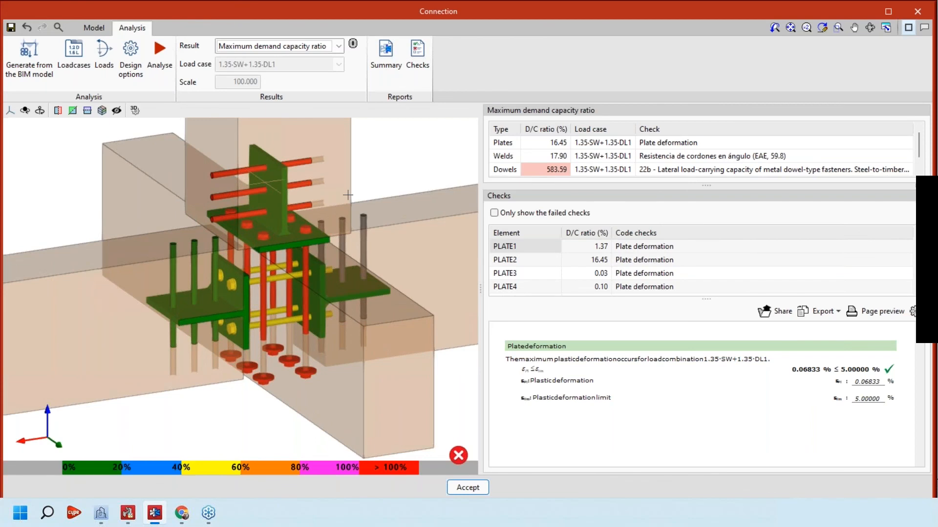
pyautogui.moveTo(348, 194); pyautogui.dragTo(277, 199, button='middle')
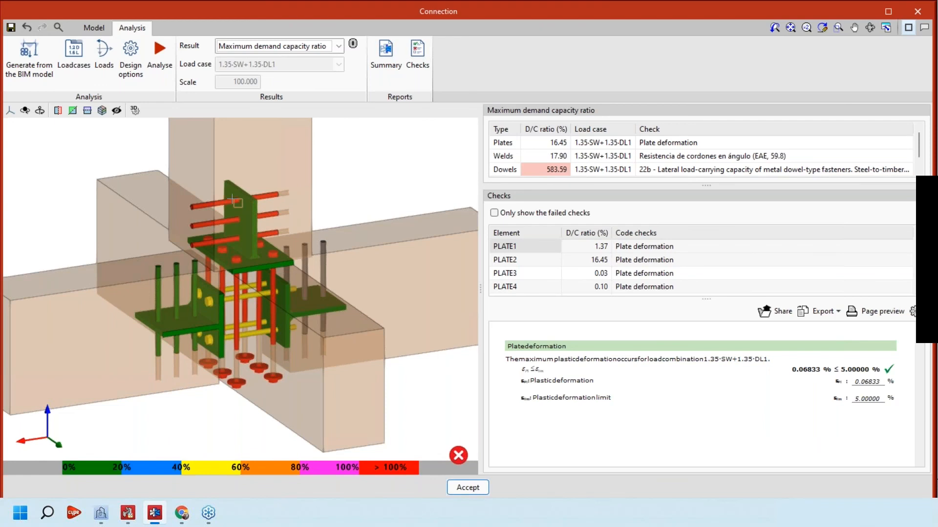
pyautogui.scroll(1, 232, 200)
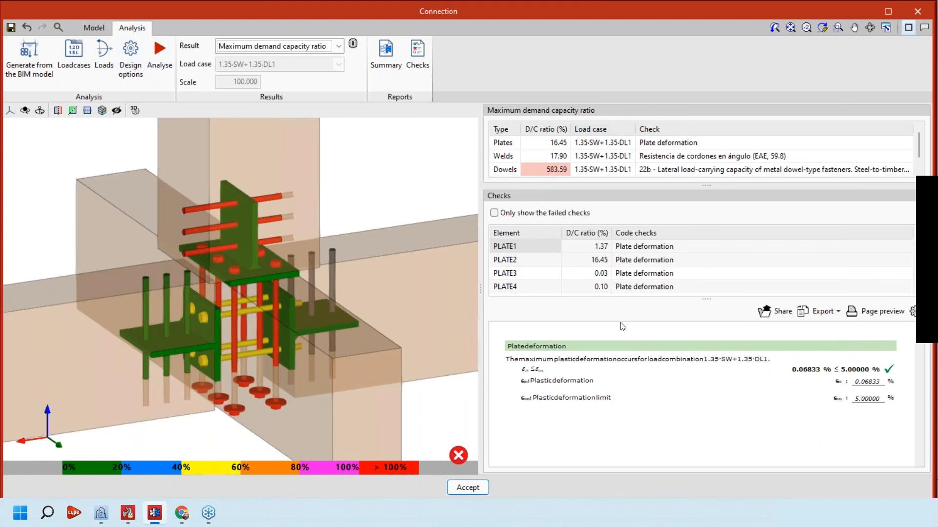
# - Save the connection and inspect the demand capacity colours of its dowel groups
pyautogui.click(11, 28)
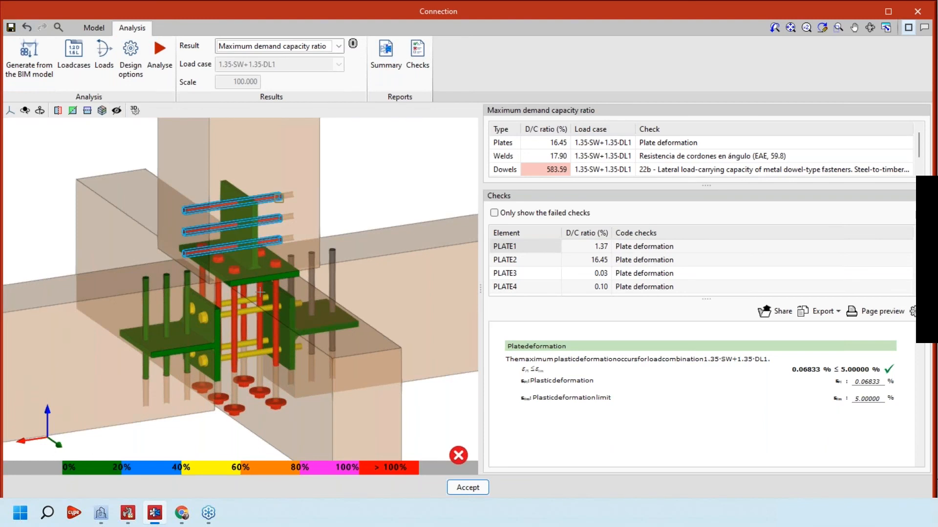
pyautogui.moveTo(259, 292); pyautogui.dragTo(253, 235, button='middle')
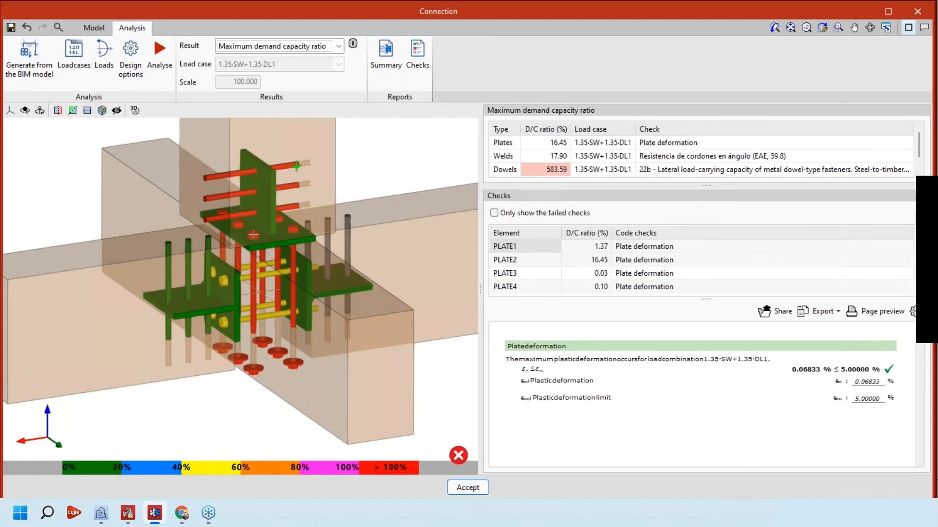
pyautogui.moveTo(253, 235); pyautogui.dragTo(248, 264, button='middle')
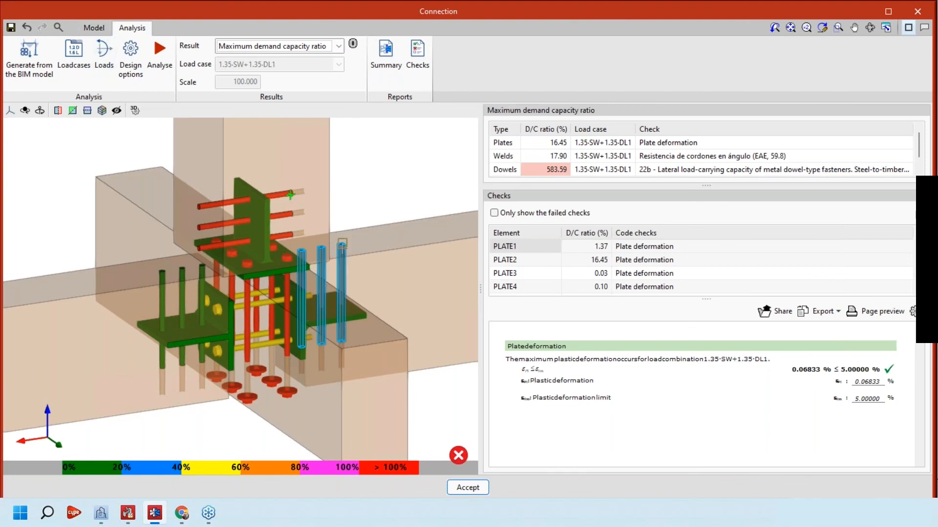
pyautogui.click(13, 29)
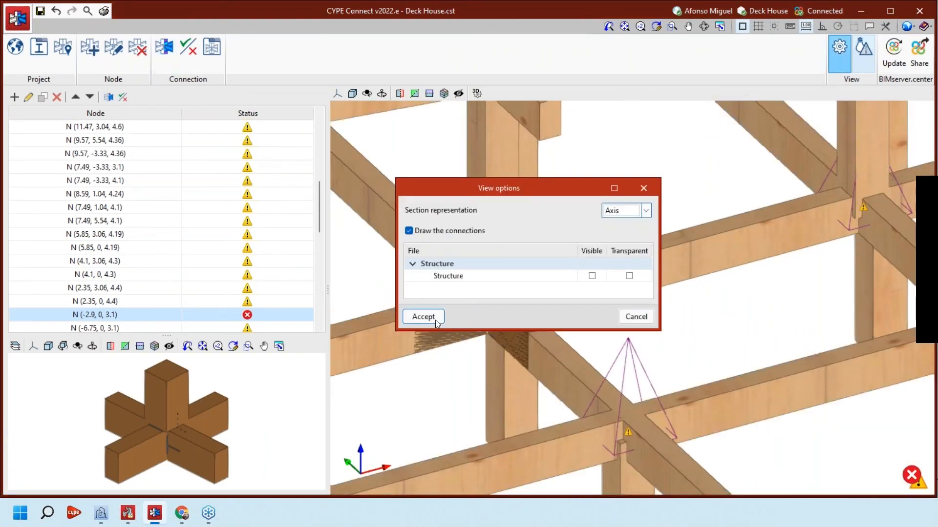
# - Represent the sections as axes with the connections drawn and the Structure file hidden, and inspect the timber node within the frame
pyautogui.click(423, 316)
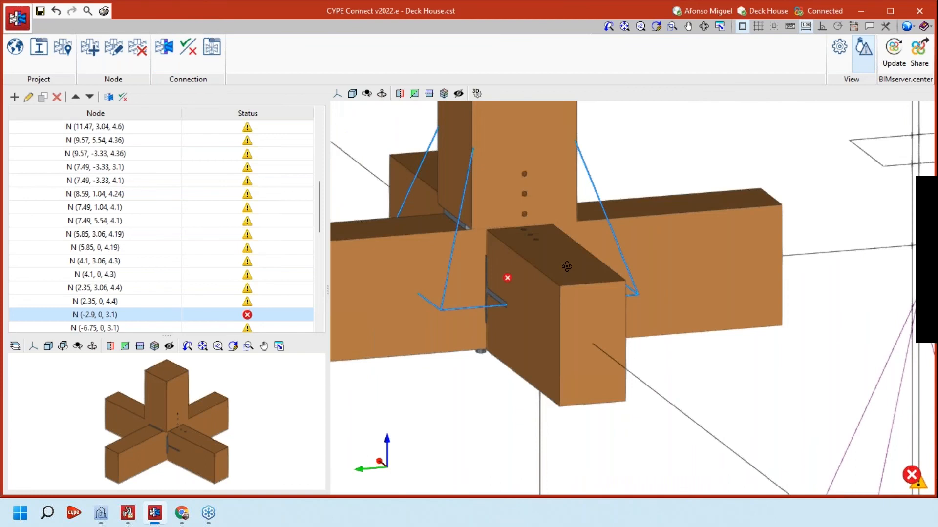
pyautogui.moveTo(566, 266); pyautogui.dragTo(615, 244, button='middle')
pyautogui.scroll(-2, 615, 244)
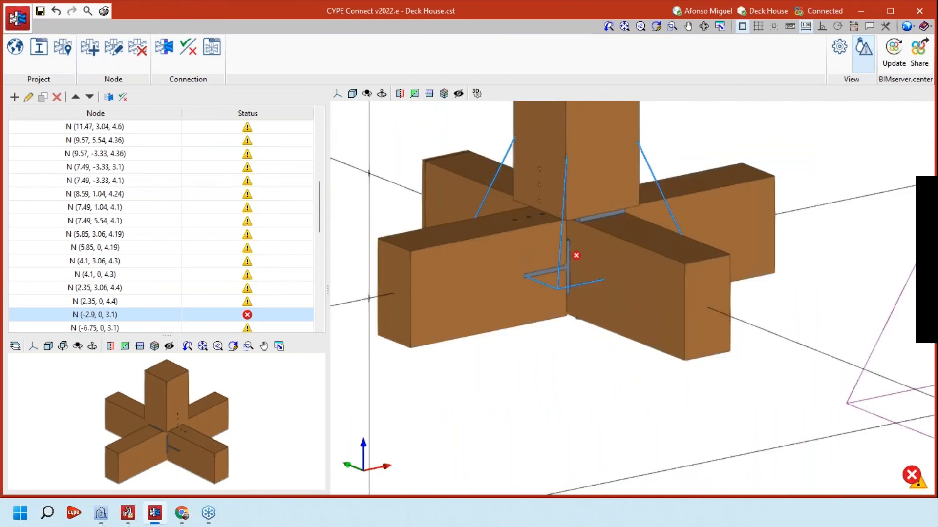
pyautogui.moveTo(614, 243); pyautogui.dragTo(583, 248, button='middle')
pyautogui.scroll(-1, 583, 247)
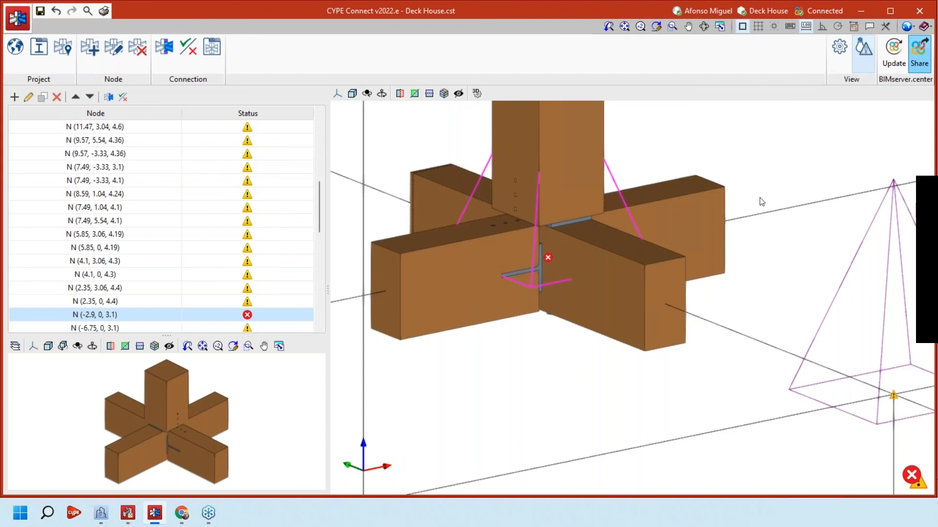
pyautogui.scroll(-2, 760, 201)
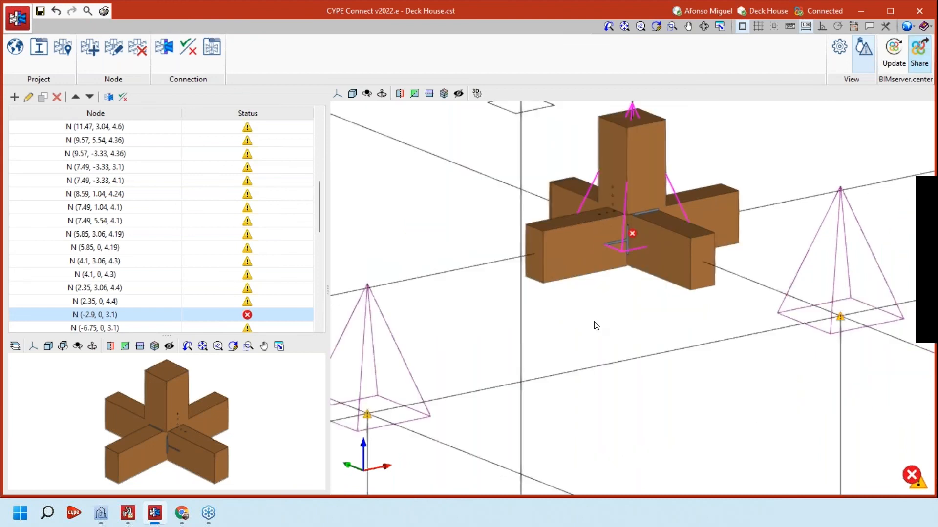
pyautogui.scroll(-3, 595, 325)
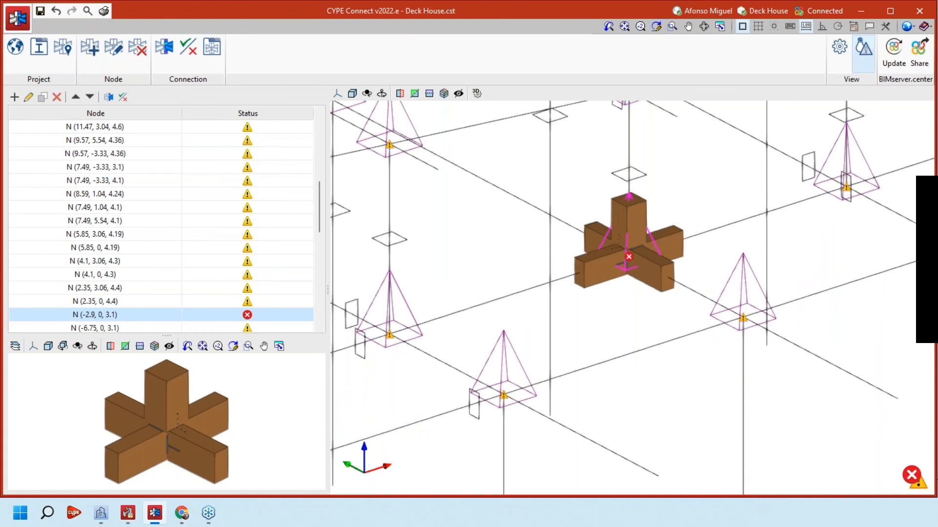
pyautogui.moveTo(629, 257); pyautogui.dragTo(551, 267, button='middle')
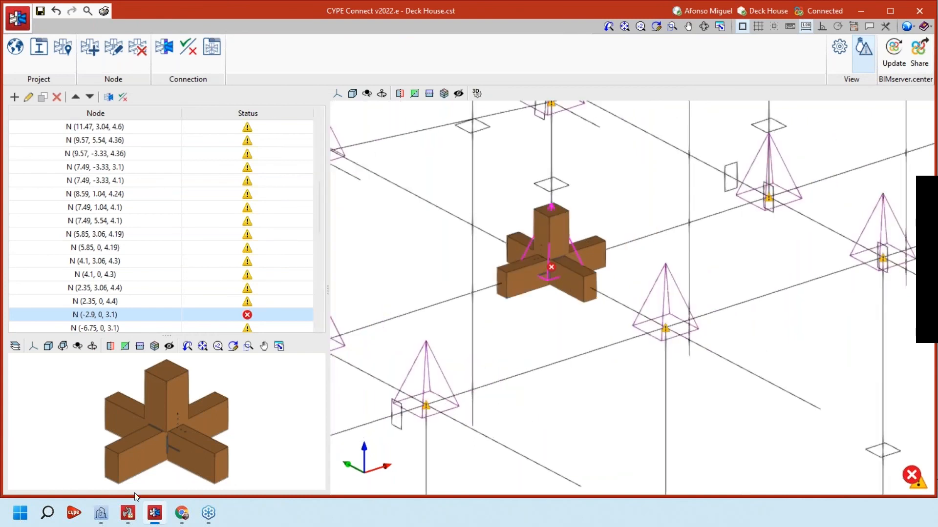
# - Switch to StruBIM CYPE 3D and give the panels uniform downward vertical loads of 0.800 for DL 1 and Self weight
pyautogui.click(127, 513)
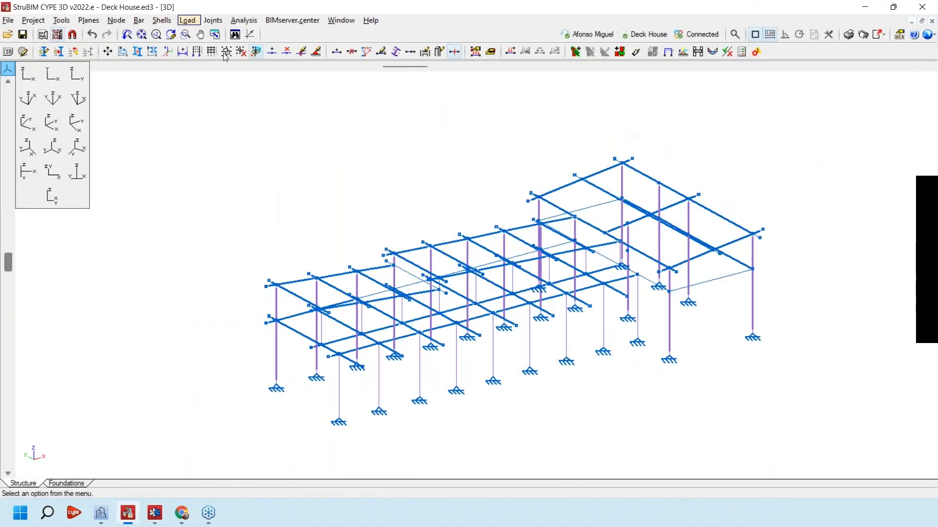
pyautogui.click(187, 20)
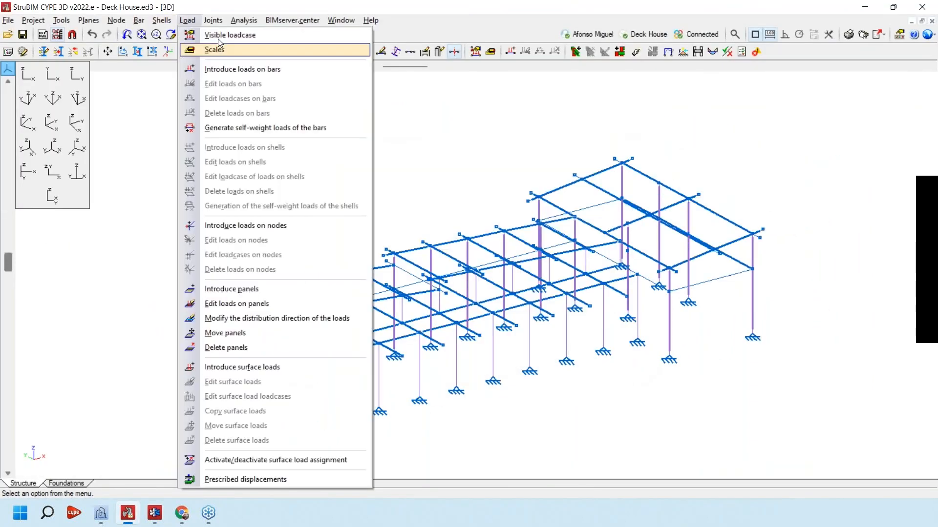
pyautogui.click(253, 290)
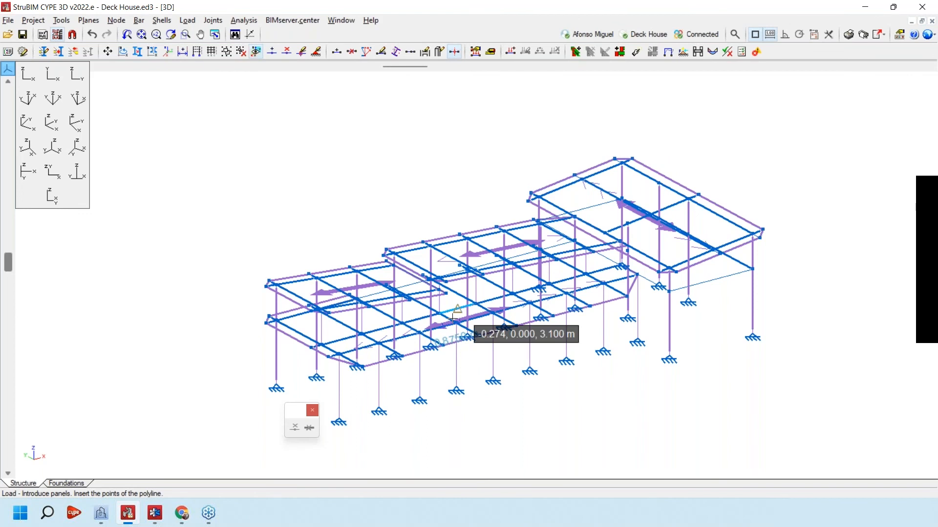
pyautogui.scroll(2, 453, 317)
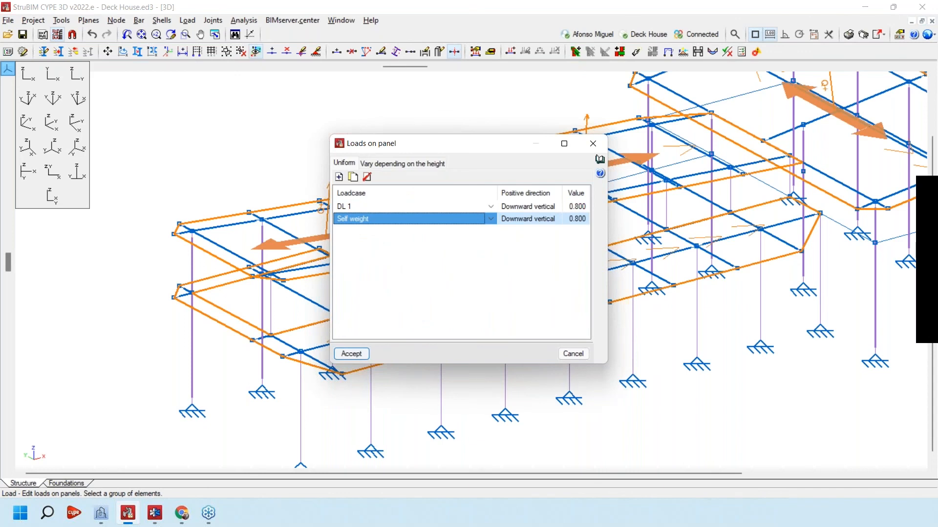
pyautogui.press('Return')
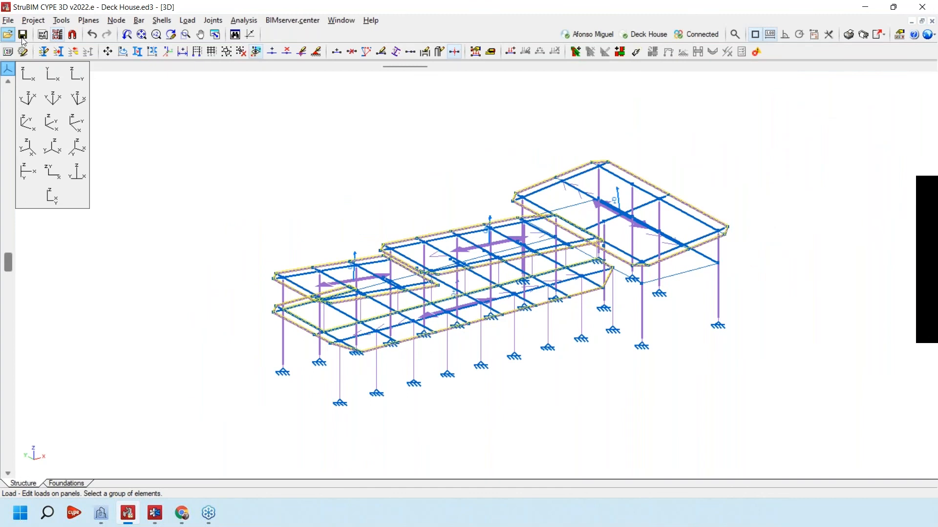
# - Analyse the Deck House structure and share it as Structure to BIMserver.center, exporting forces to design connections
pyautogui.click(244, 20)
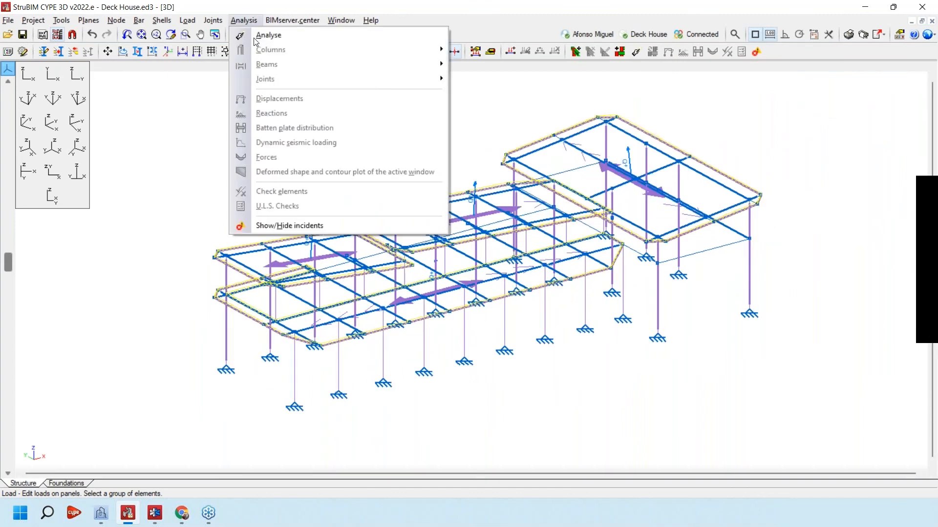
pyautogui.click(268, 35)
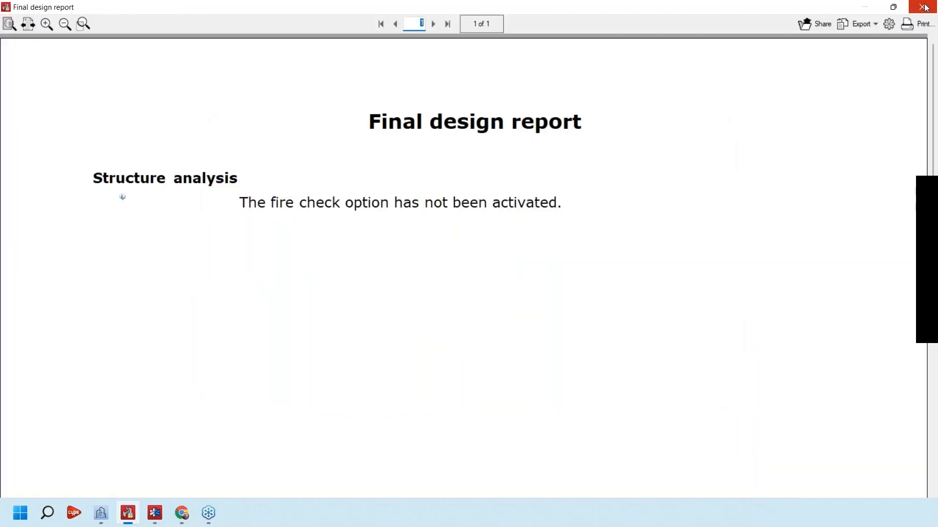
pyautogui.click(924, 6)
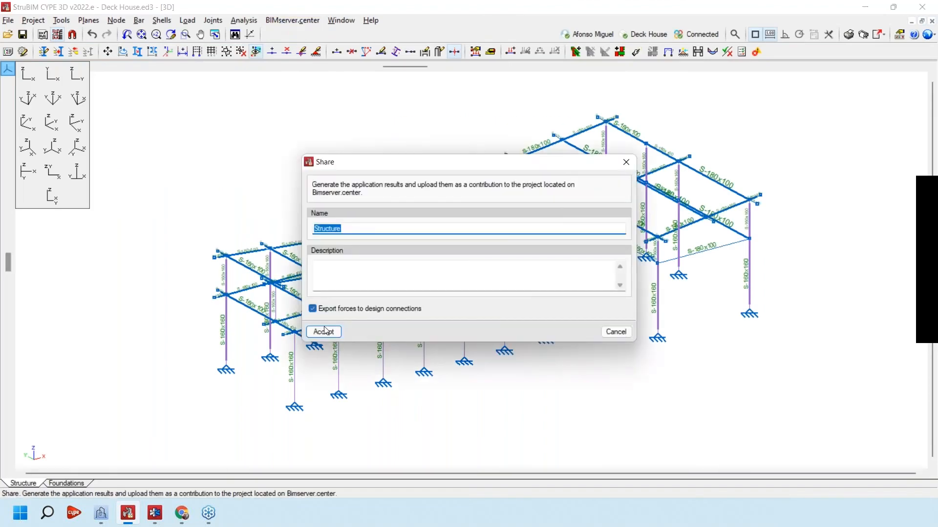
pyautogui.click(324, 331)
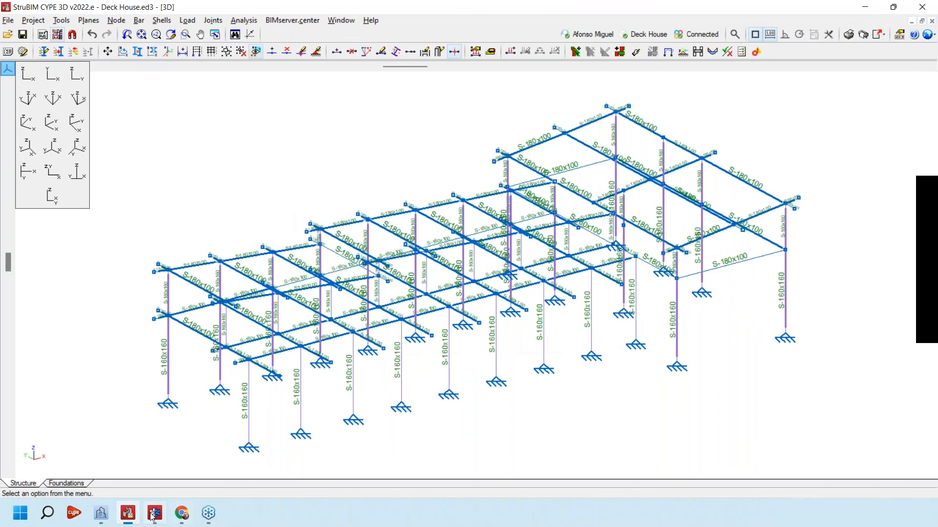
# - Switch to CYPE Connect and update the model from BIMserver.center, importing the S-160x160 and S-180x100 timber bars
pyautogui.click(153, 513)
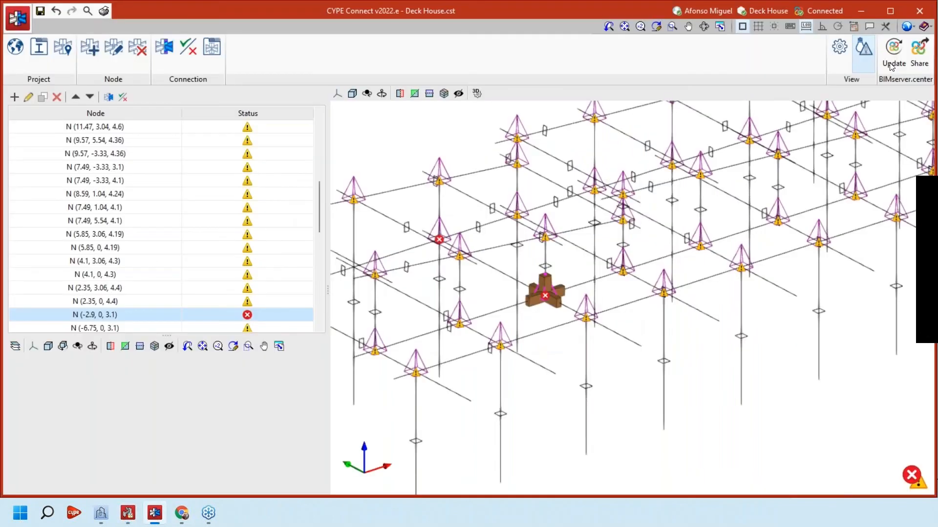
pyautogui.click(891, 66)
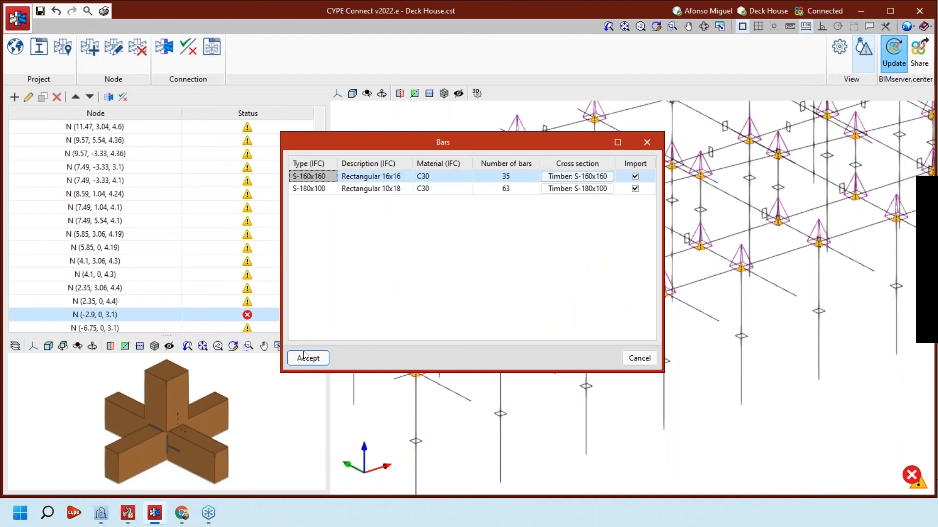
pyautogui.click(306, 358)
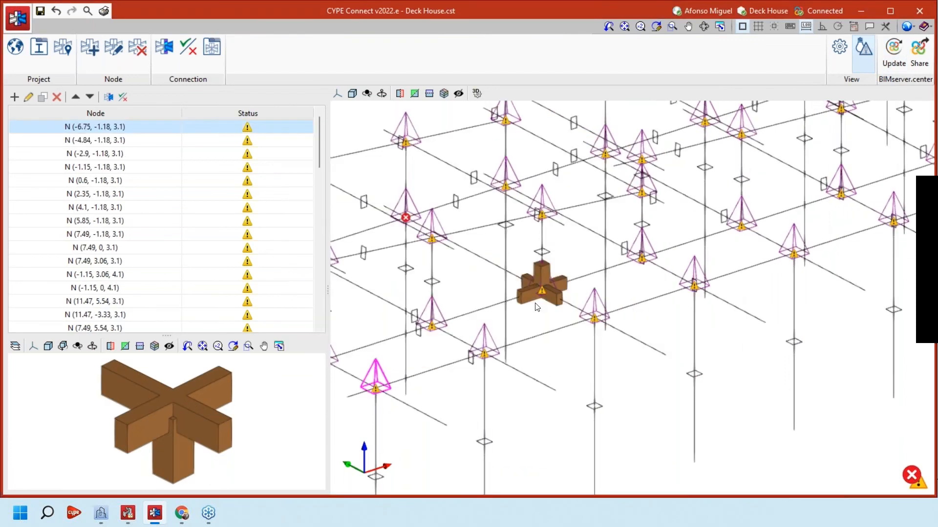
# - Open the plated timber connection at node N (-2.9, 0, 3.1) and check its loadcases in the analysis
pyautogui.scroll(3, 537, 306)
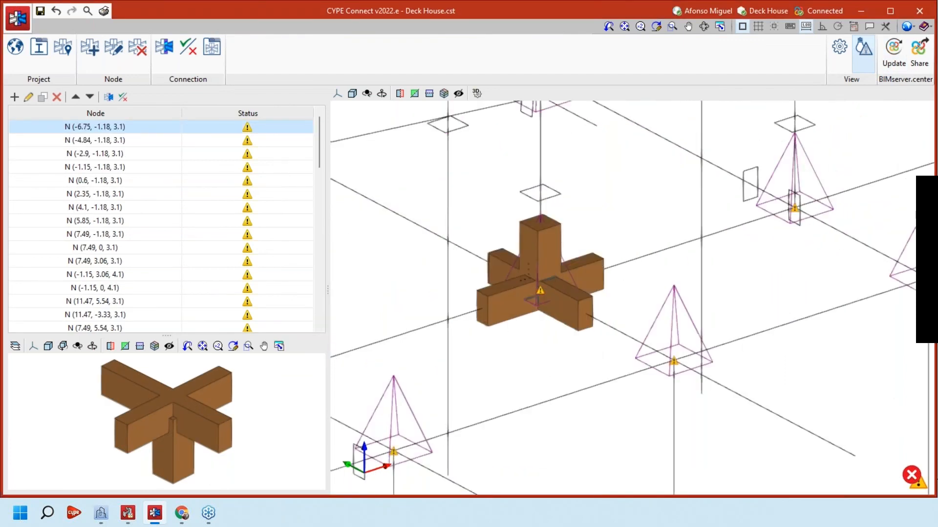
pyautogui.moveTo(476, 162); pyautogui.dragTo(452, 157, button='middle')
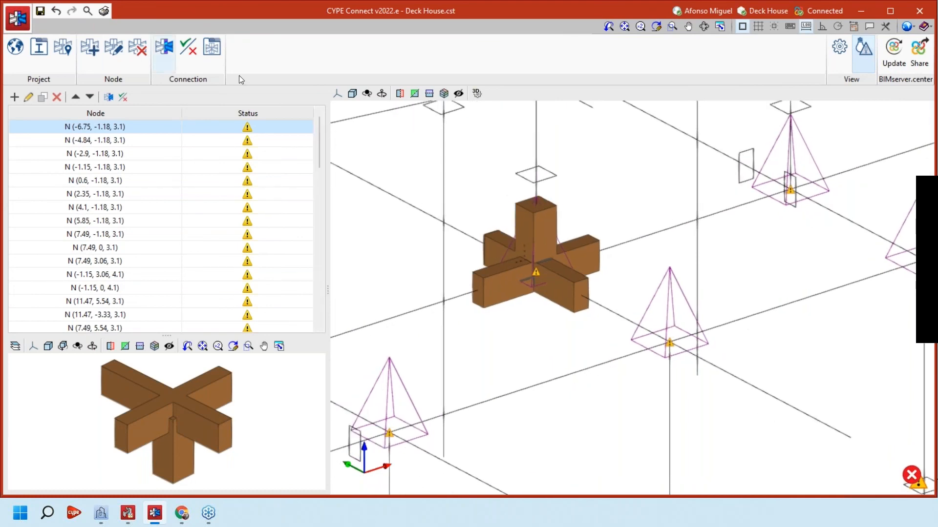
pyautogui.click(164, 47)
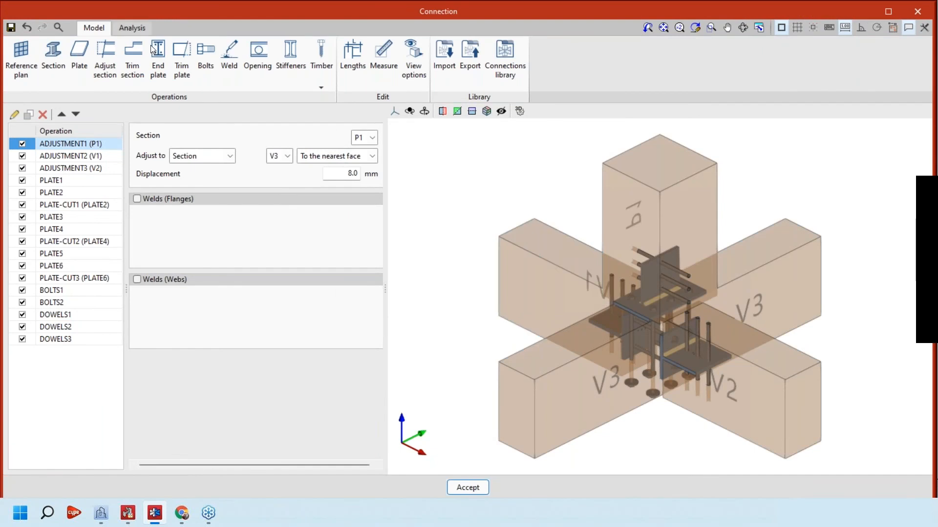
pyautogui.click(132, 27)
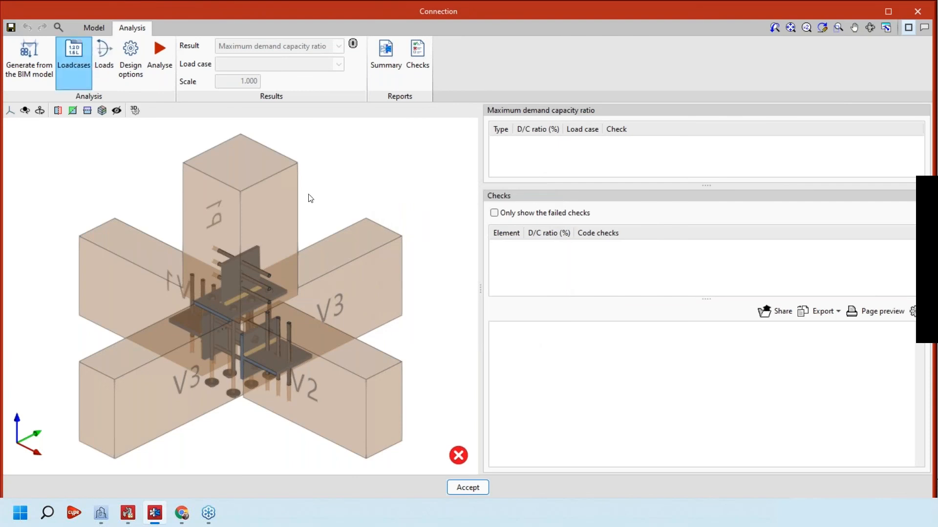
pyautogui.press('Escape')
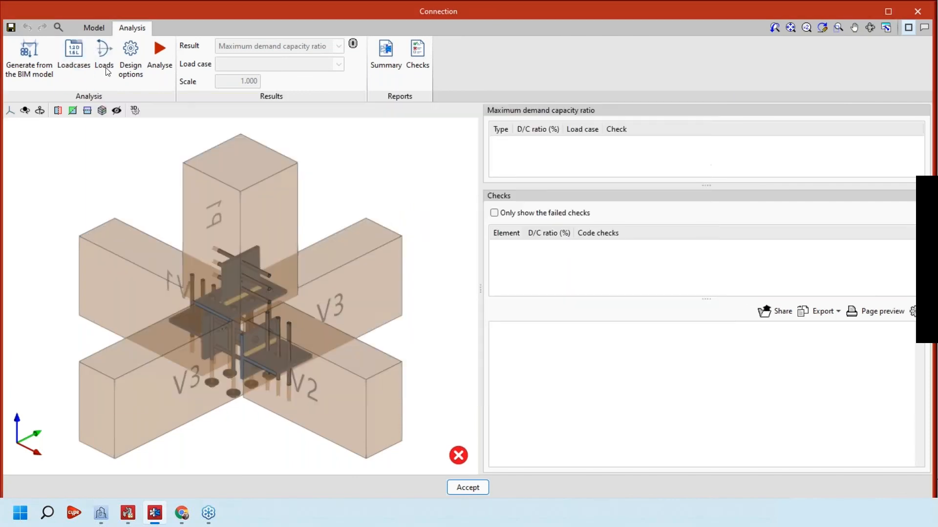
# - Review the updated end forces on bar V2 and analyse the connection again
pyautogui.click(107, 73)
pyautogui.press('Down')
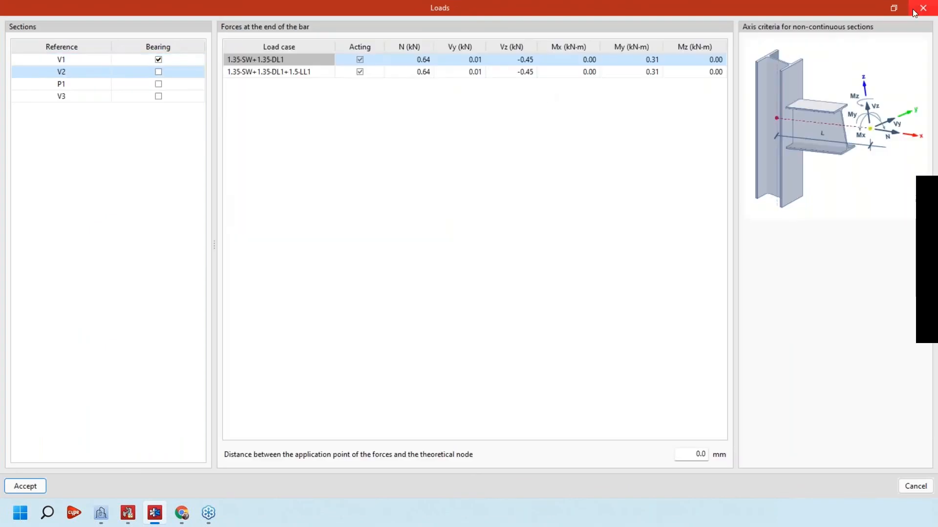
pyautogui.click(912, 9)
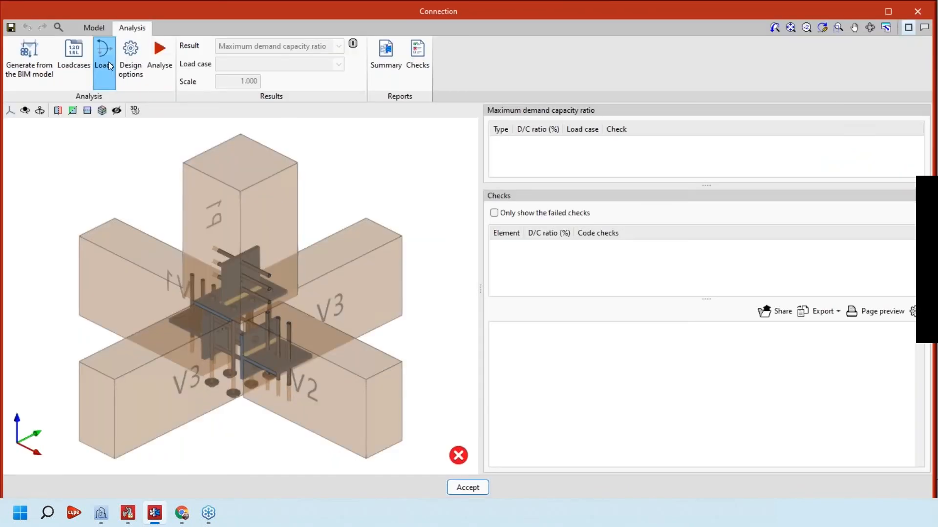
pyautogui.click(171, 69)
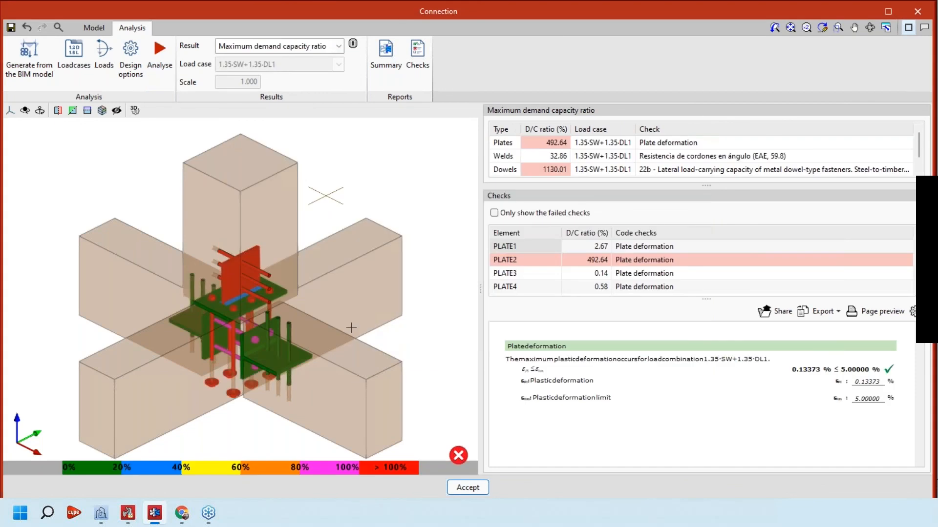
# - Examine the demand capacity ratios of the plates, dowels and bolts from several angles on the 3D connection model
pyautogui.scroll(2, 351, 328)
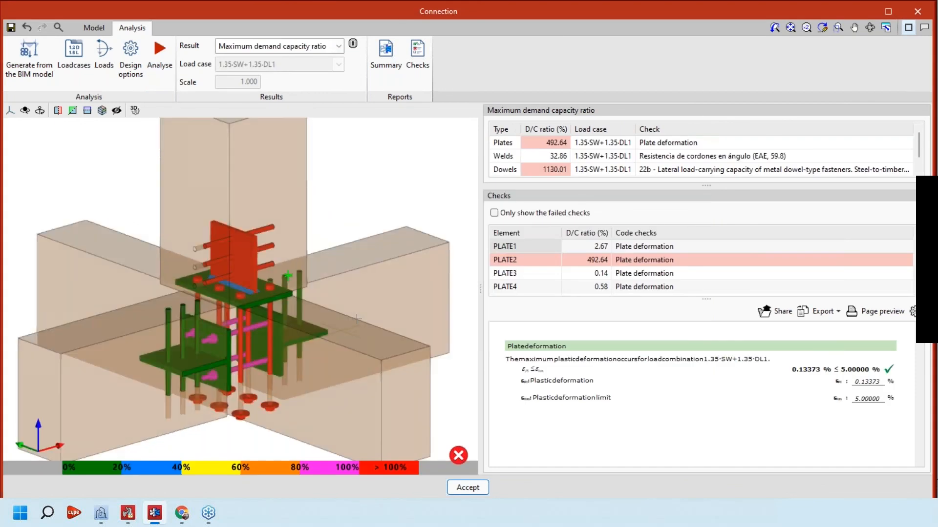
pyautogui.scroll(1, 358, 319)
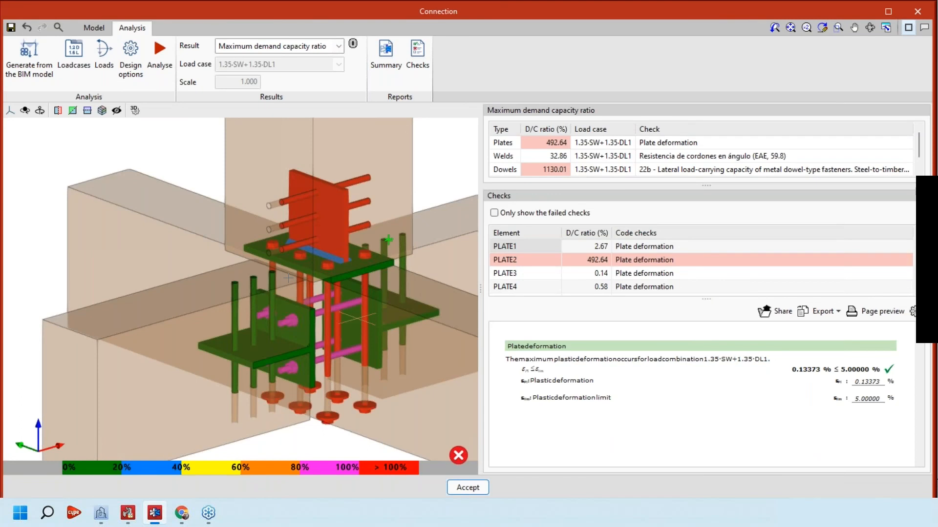
pyautogui.scroll(-1, 289, 278)
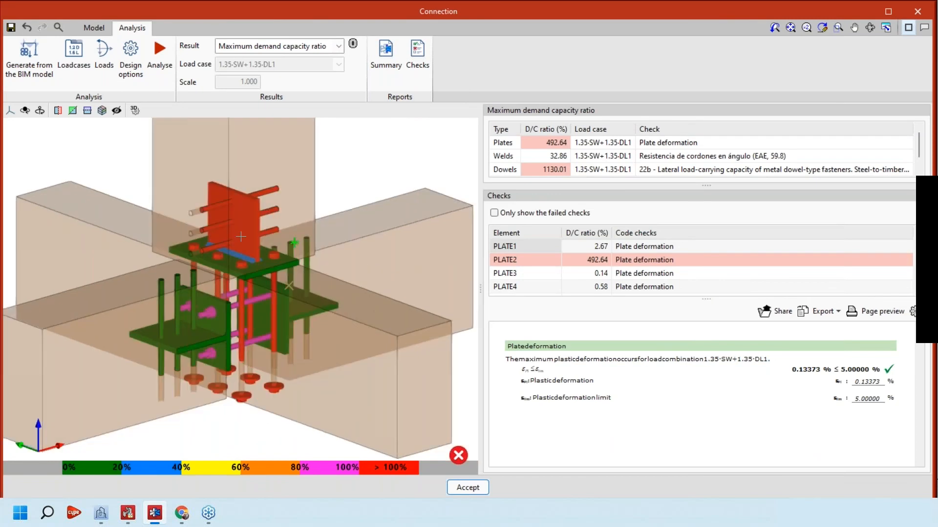
pyautogui.scroll(2, 241, 237)
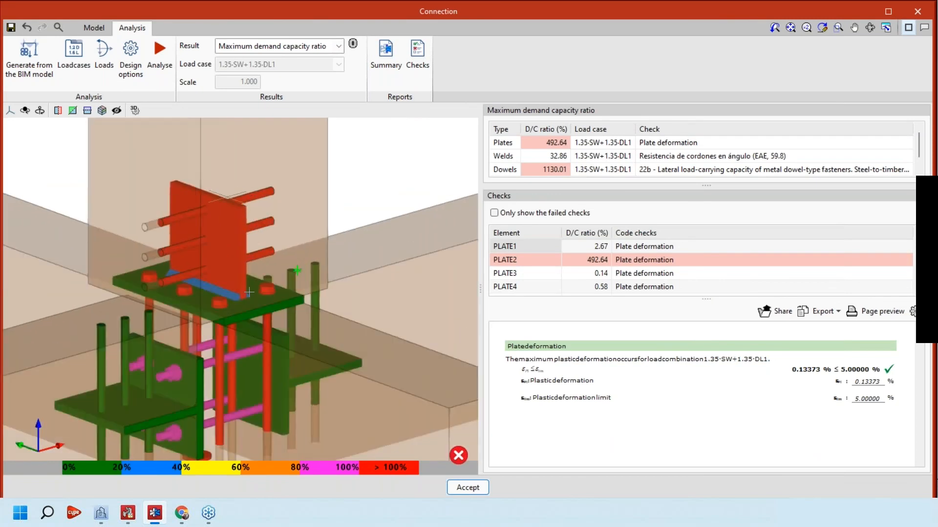
pyautogui.scroll(-1, 245, 329)
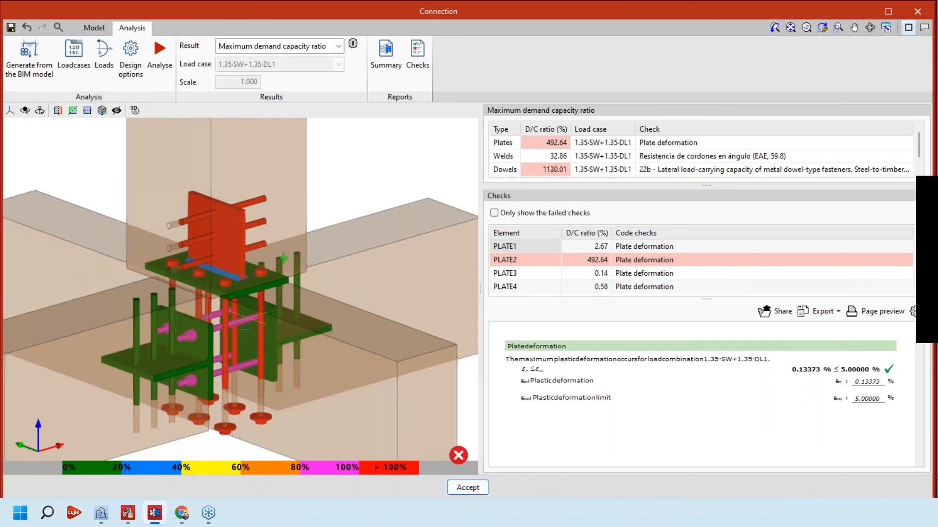
pyautogui.scroll(1, 244, 330)
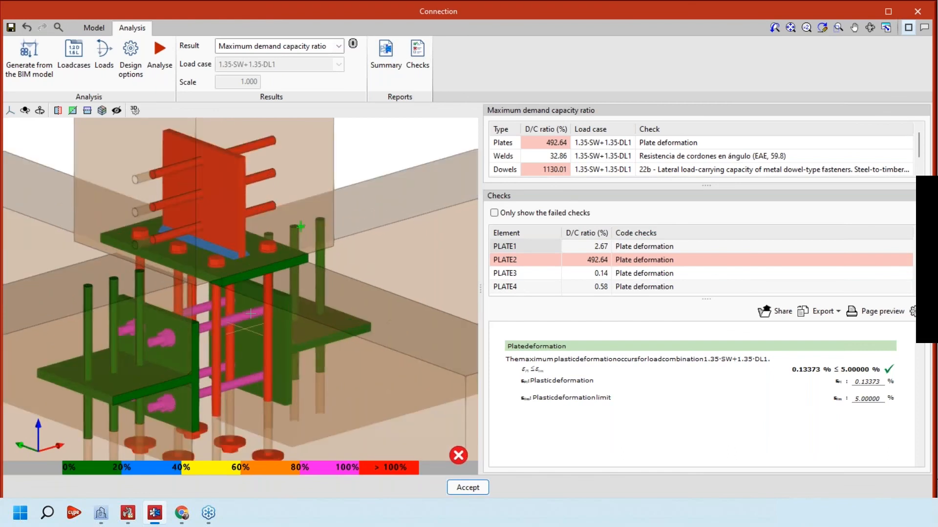
pyautogui.scroll(2, 251, 314)
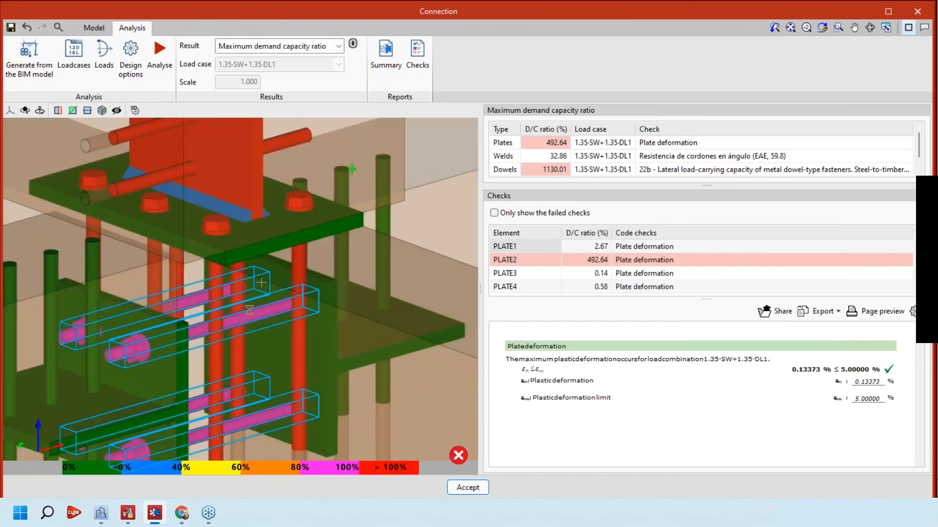
pyautogui.scroll(1, 267, 283)
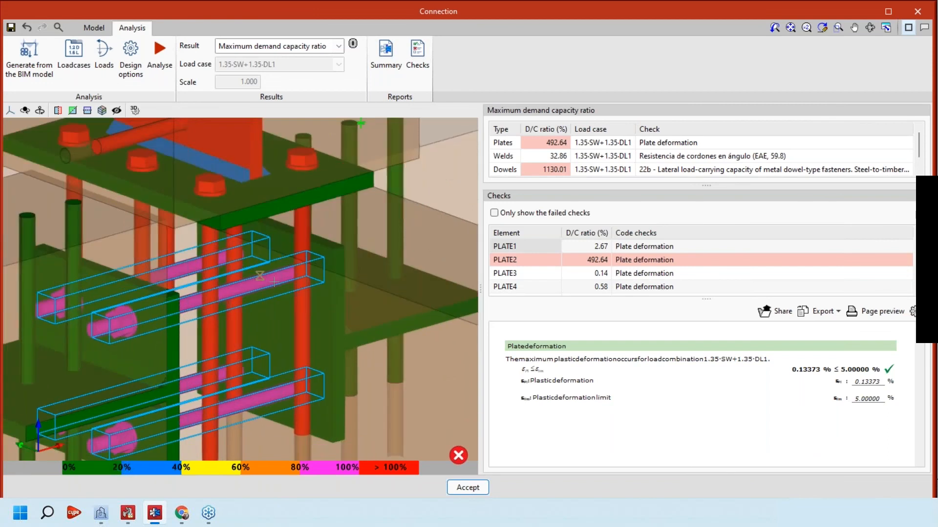
pyautogui.scroll(-1, 267, 284)
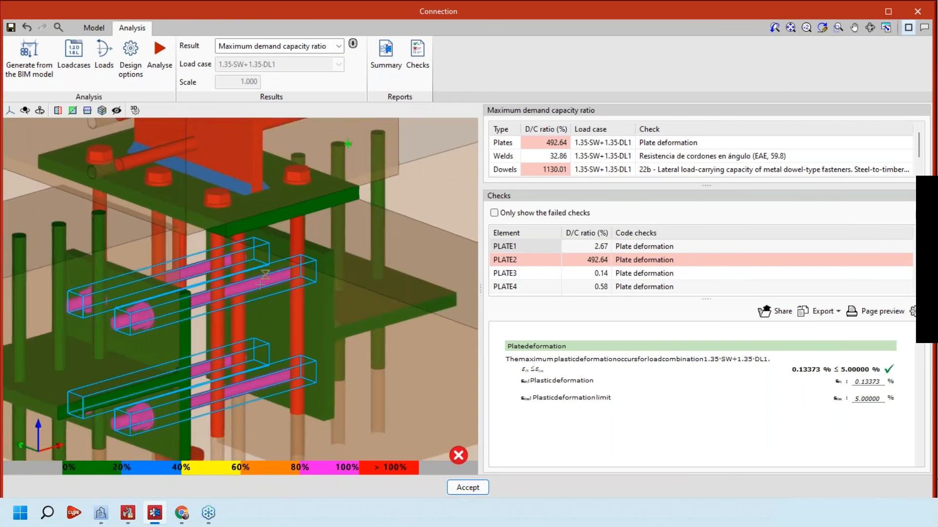
pyautogui.scroll(-2, 261, 284)
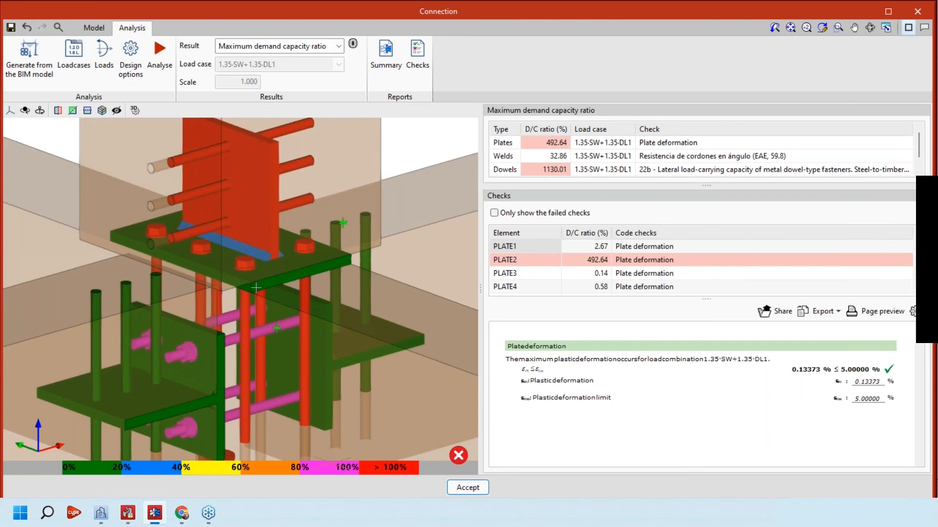
pyautogui.scroll(2, 257, 288)
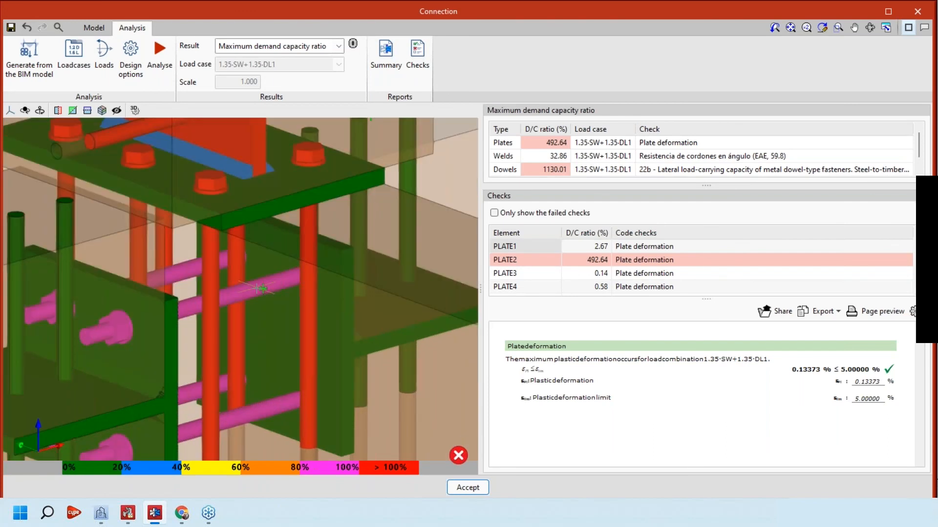
pyautogui.scroll(-3, 264, 190)
pyautogui.scroll(-2, 264, 190)
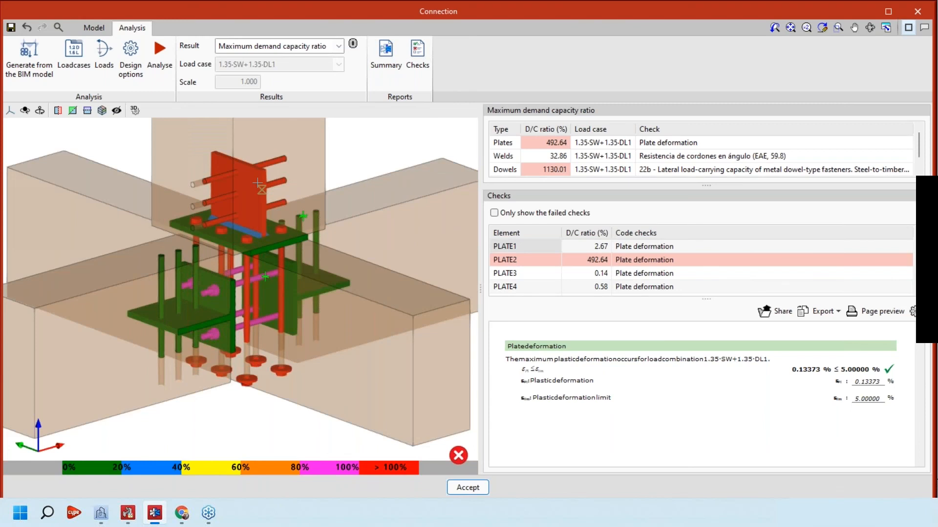
pyautogui.scroll(1, 257, 183)
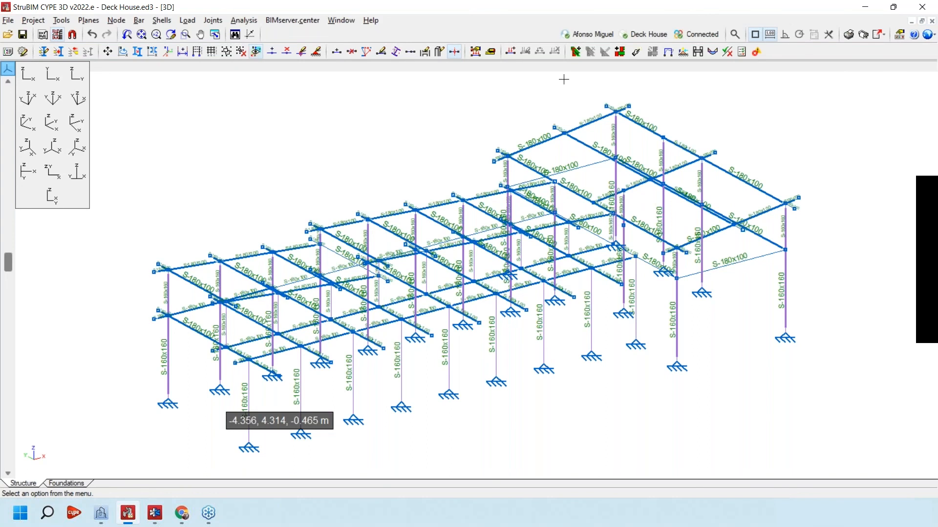
# - Switch back to CYPE Connect, review the whole connection, return to the node list and update from BIMserver.center
pyautogui.click(156, 513)
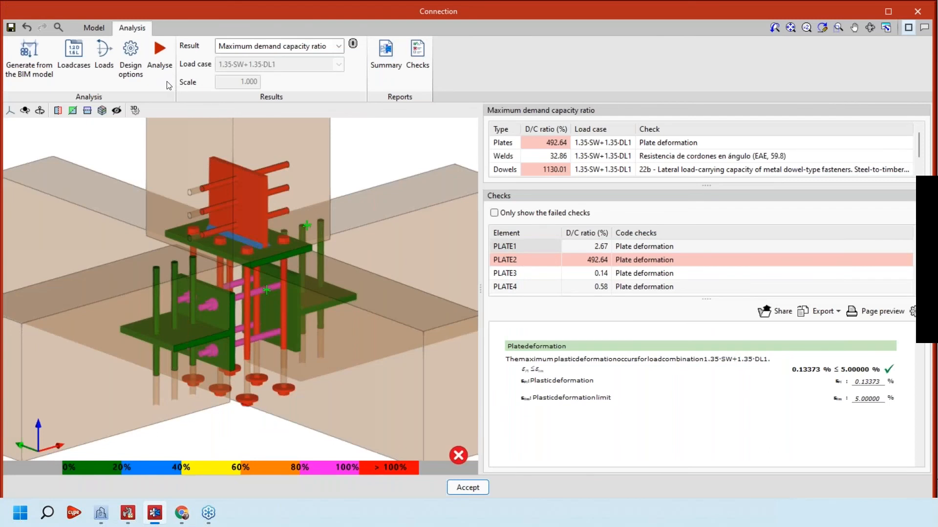
pyautogui.scroll(-2, 341, 223)
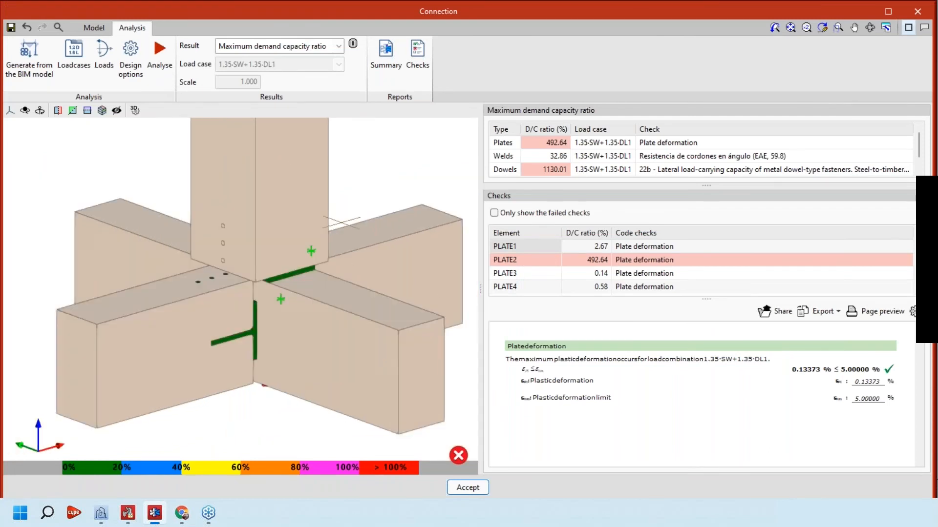
pyautogui.scroll(-1, 341, 279)
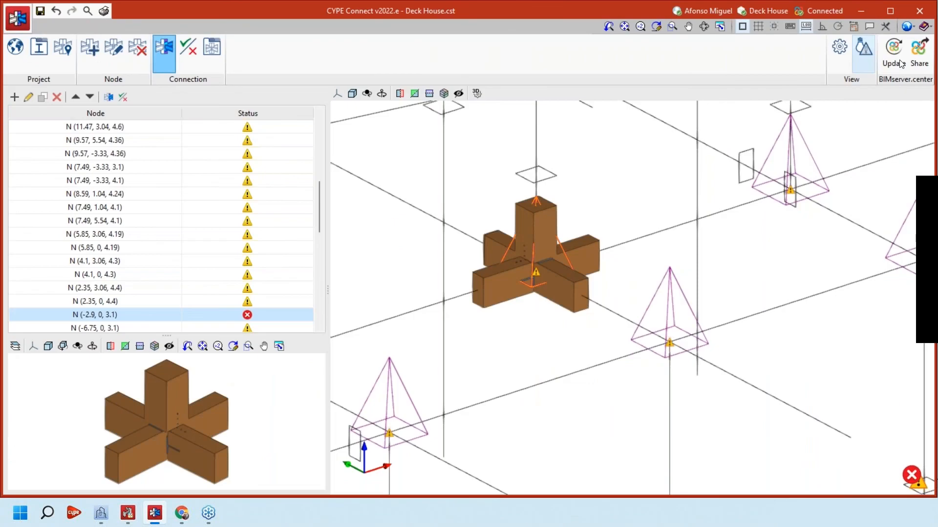
pyautogui.click(900, 64)
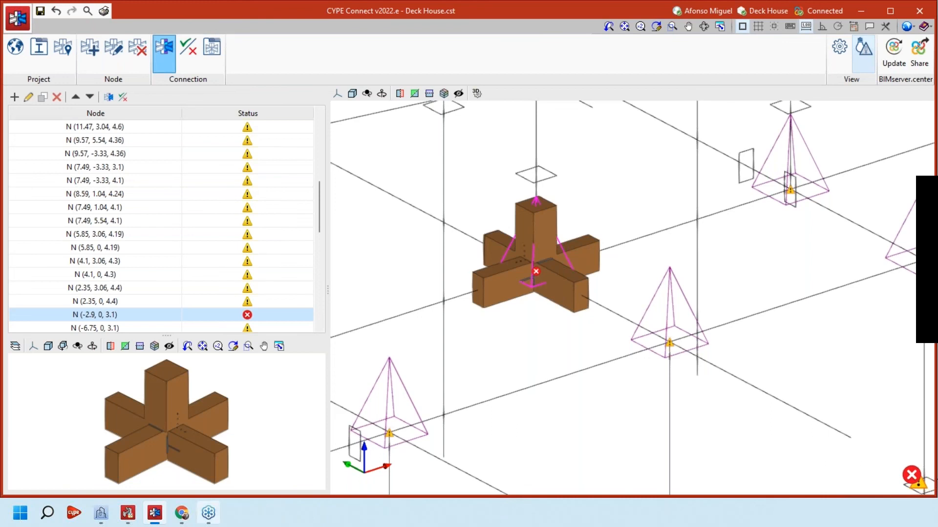
# - Switch to Chrome and follow the presentation's CYPE Connect download link to BIMserver.center, opening its Store
pyautogui.click(181, 513)
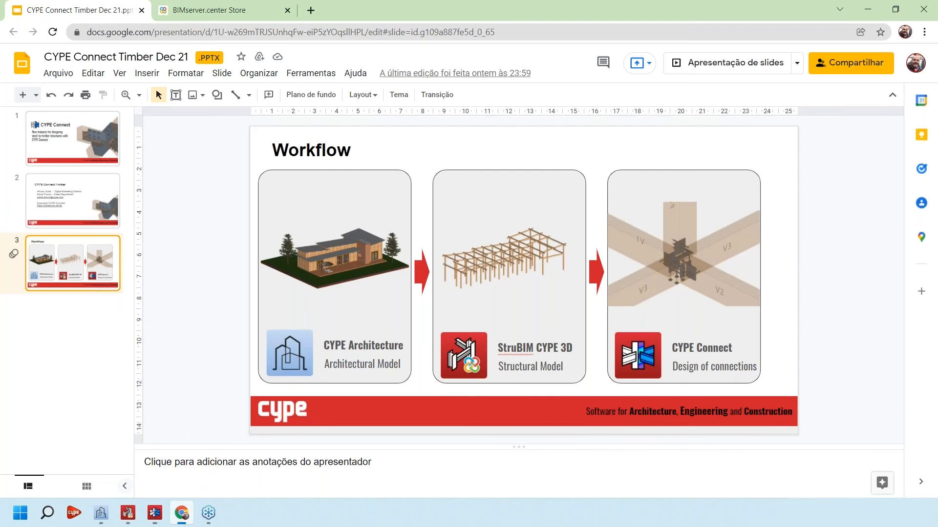
pyautogui.hotkey('ctrl', 'Tab')
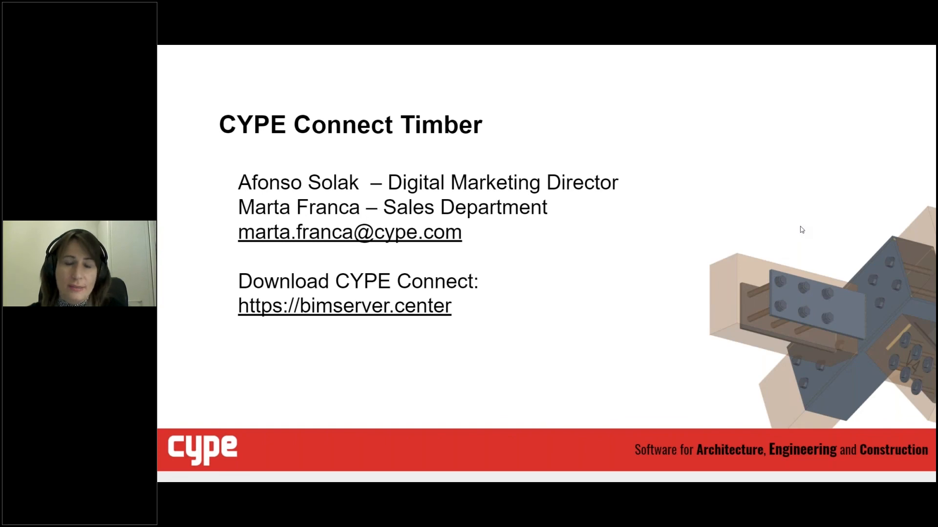
pyautogui.click(612, 53)
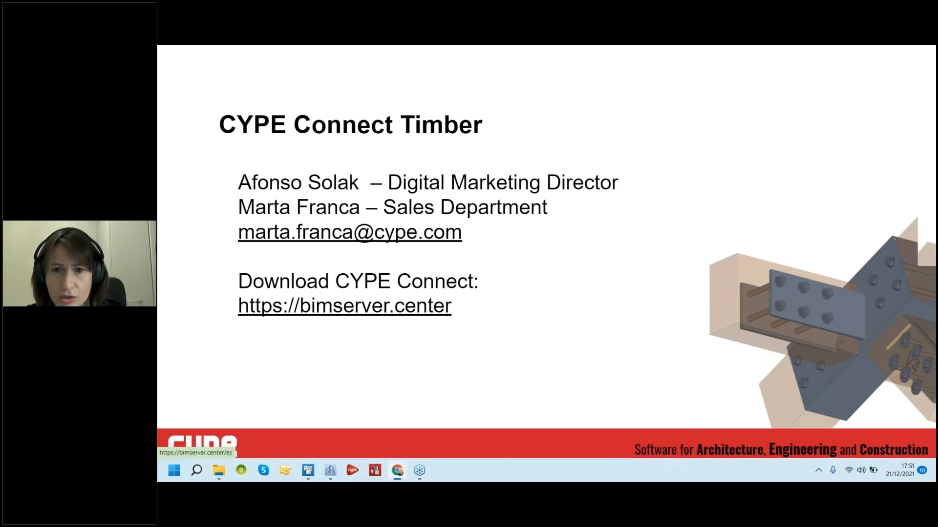
pyautogui.click(426, 318)
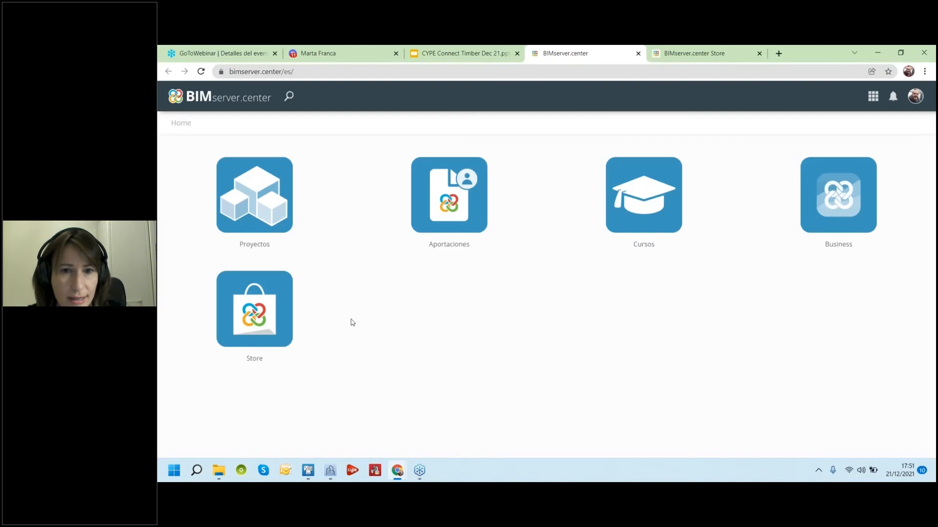
pyautogui.click(254, 308)
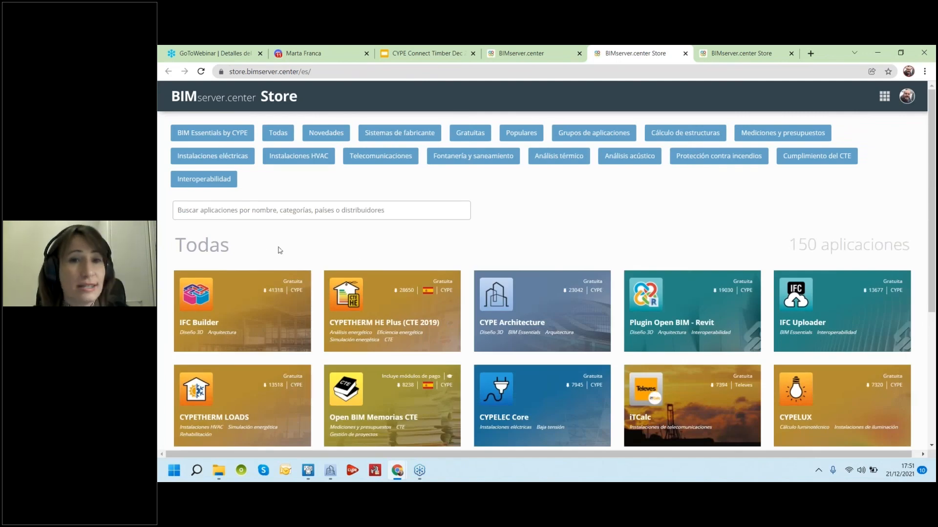
# - Search the Store's applications for "connect"
pyautogui.click(251, 210)
pyautogui.write('conecc')
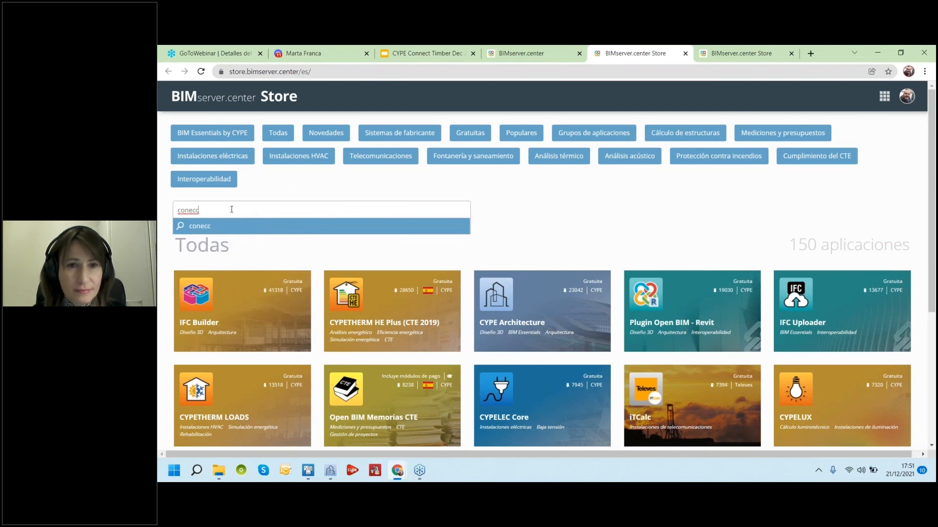
pyautogui.press('BackSpace')
pyautogui.write('tion')
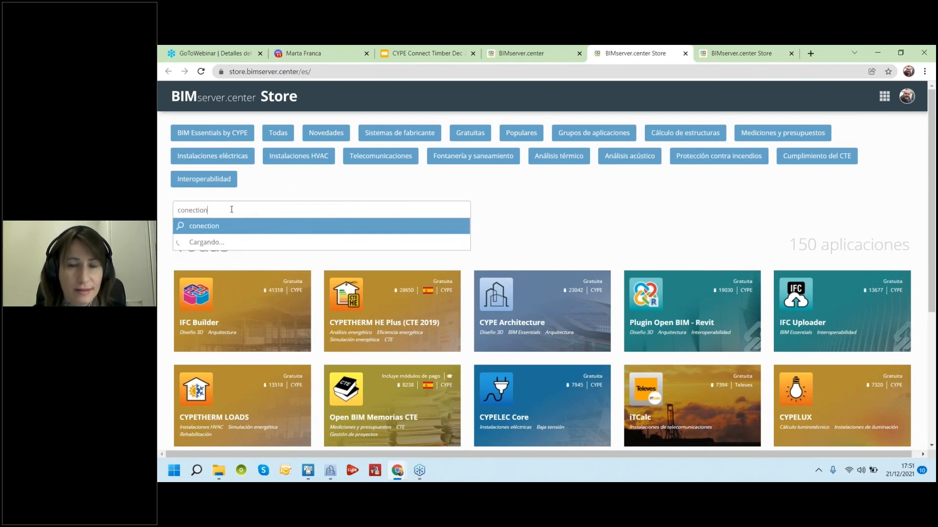
pyautogui.press('BackSpace')
pyautogui.press('BackSpace')
pyautogui.press('BackSpace')
pyautogui.write('c')
pyautogui.press('BackSpace')
pyautogui.write('nect')
pyautogui.press('Return')
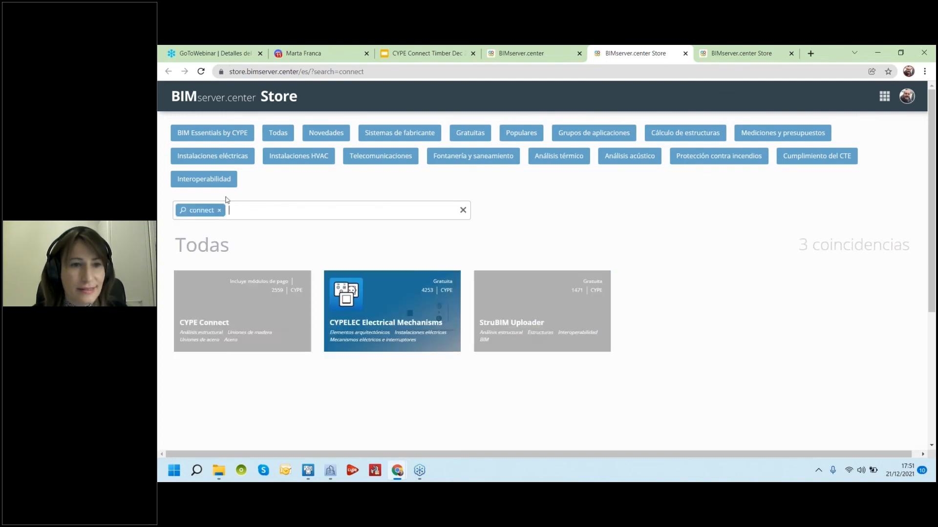
# - Open the CYPE Connect application page and return to the CYPE Connect Timber presentation
pyautogui.click(244, 313)
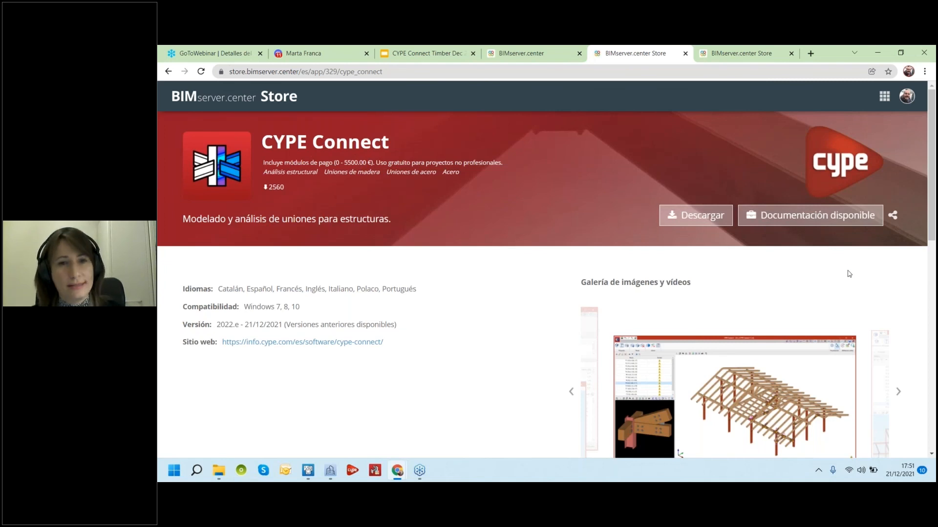
pyautogui.click(441, 48)
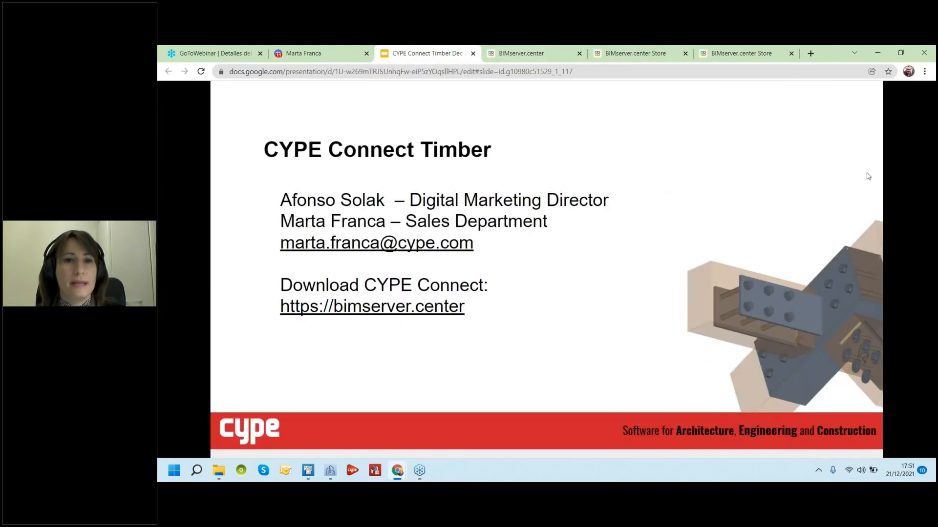